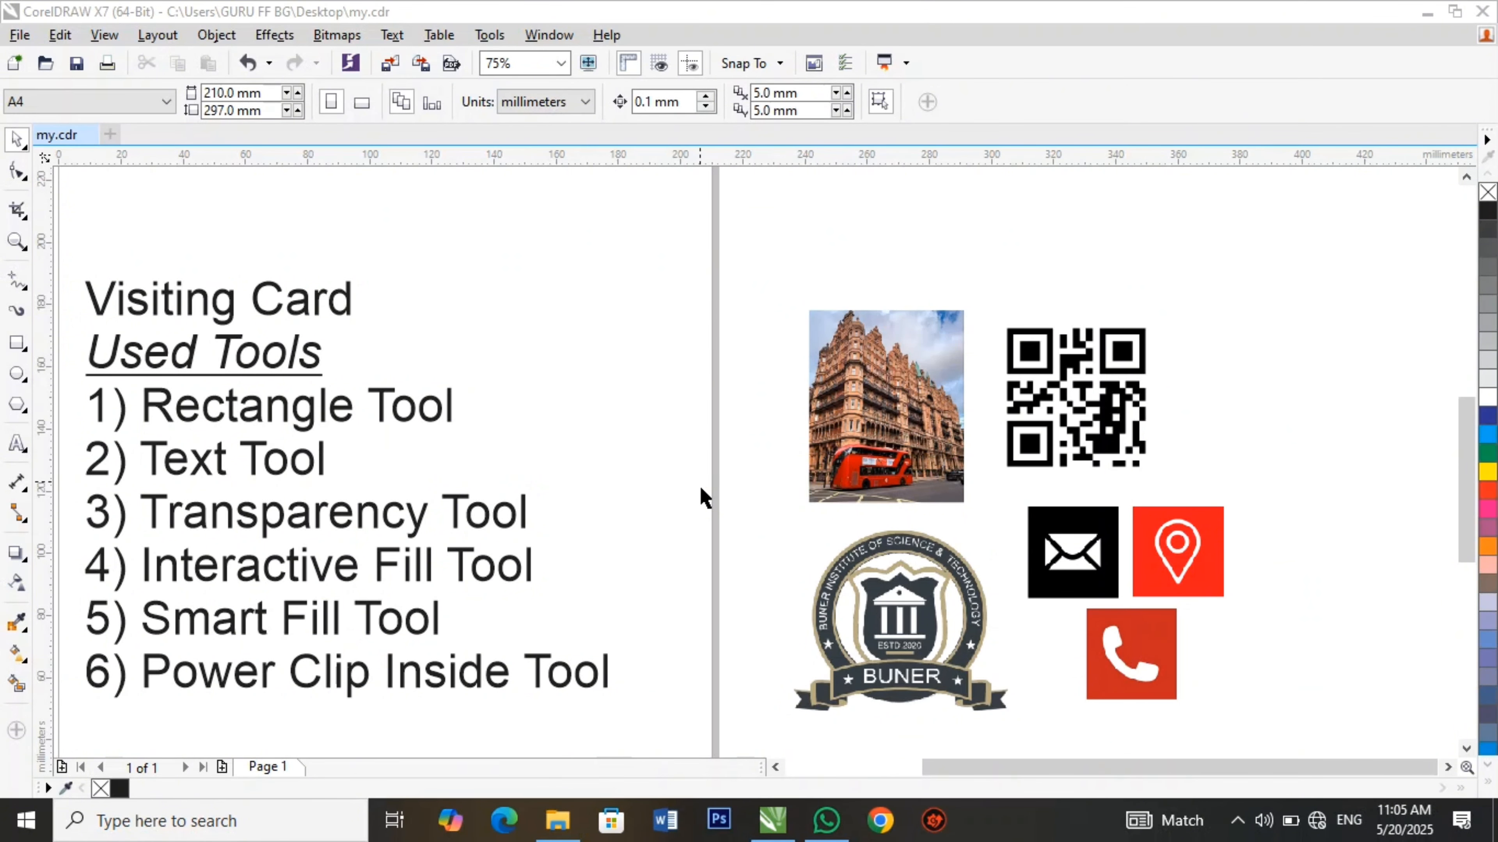
Delete the text block listing the visiting card tools from the page.
{"action": "left_click", "coordinate": [247, 485]}
{"action": "left_click", "coordinate": [225, 577]}
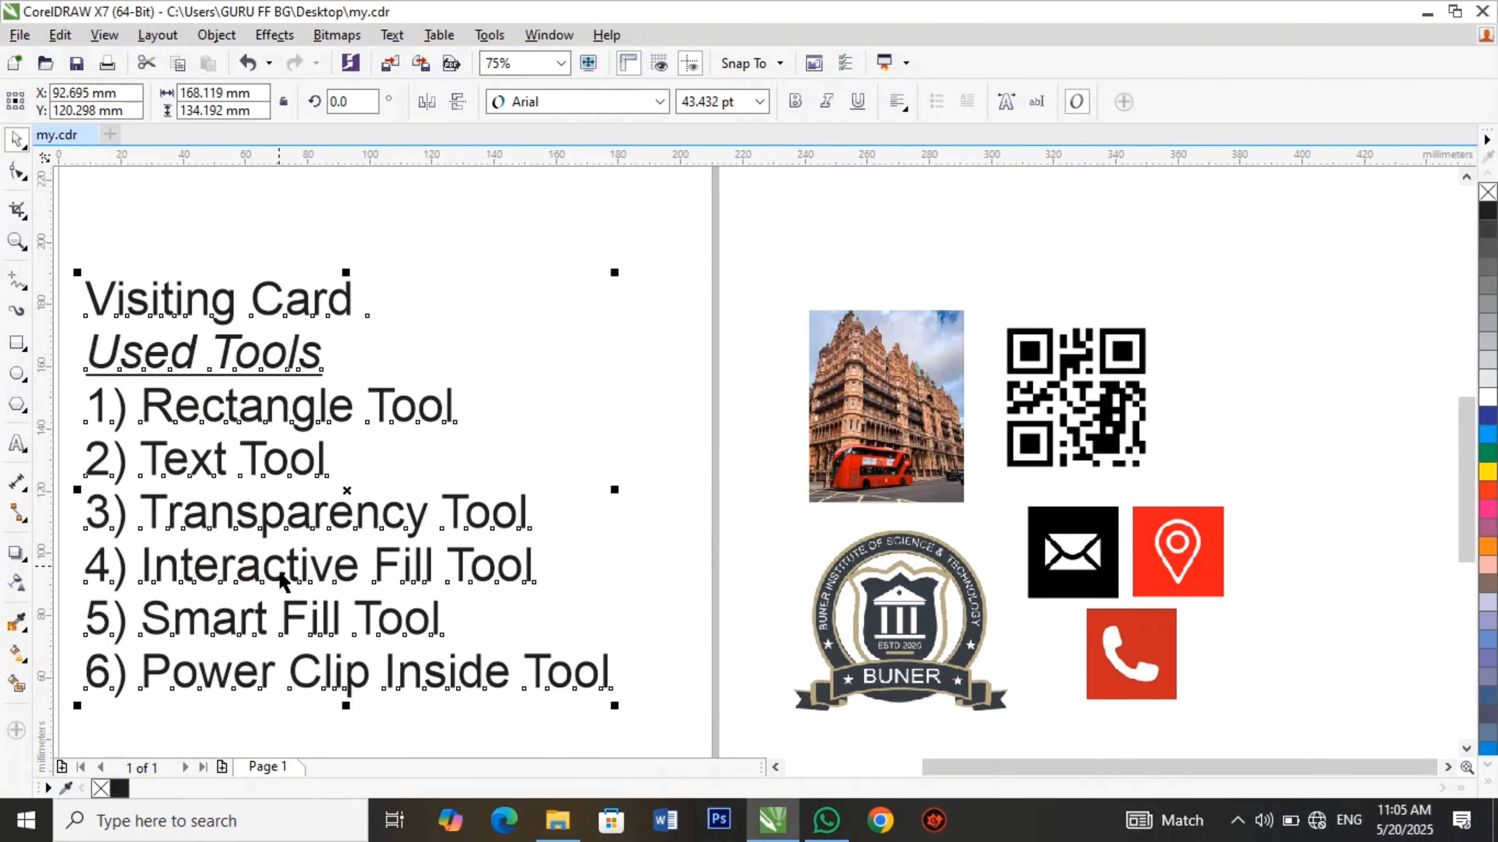
{"action": "key", "text": "Delete"}
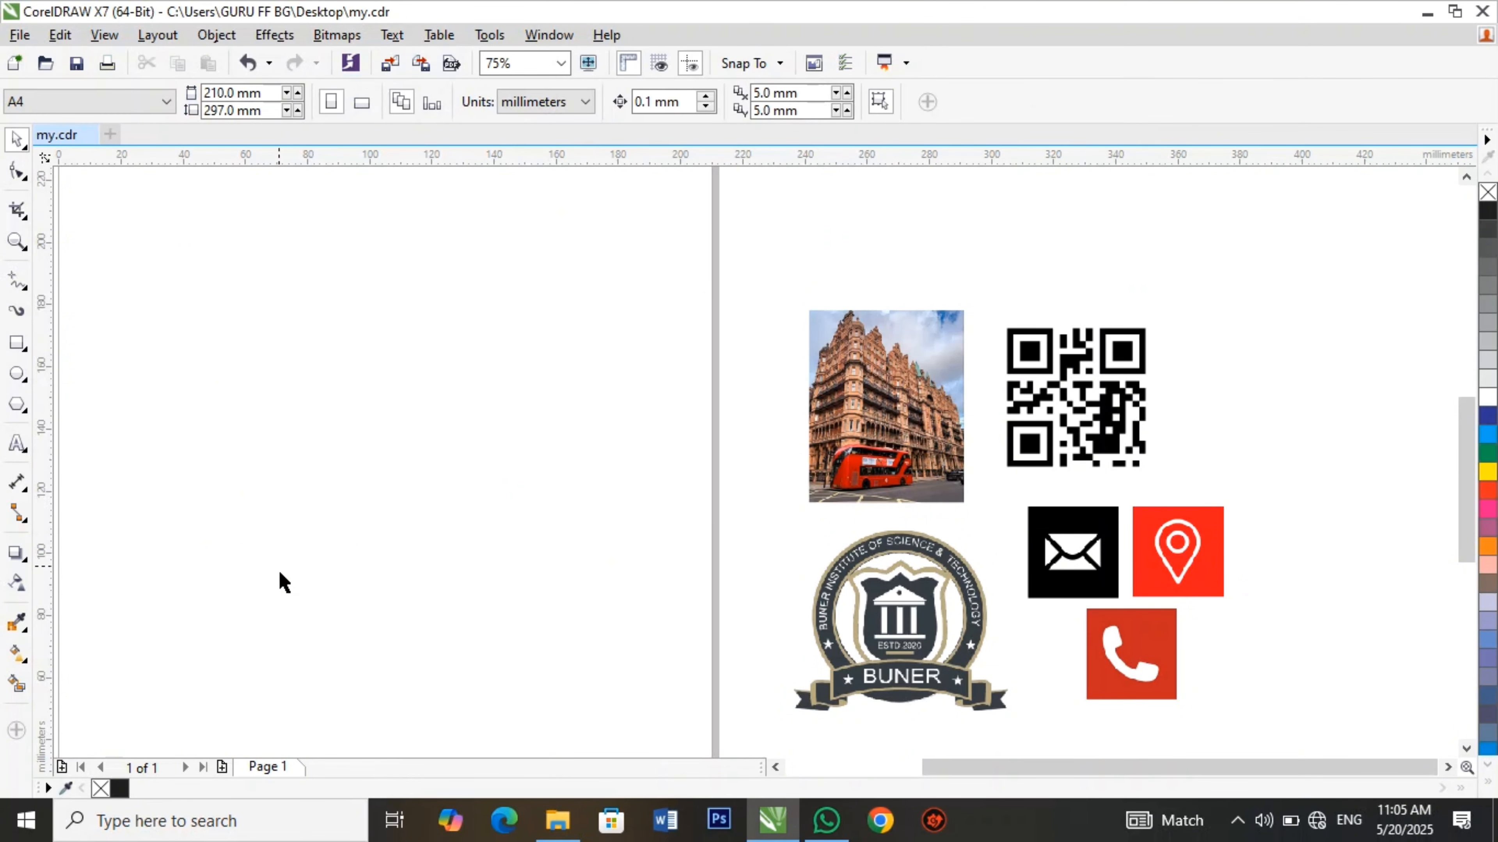
Draw a card rectangle about 119 × 70 mm on the page and place a duplicate of it below.
{"action": "left_click", "coordinate": [18, 342]}
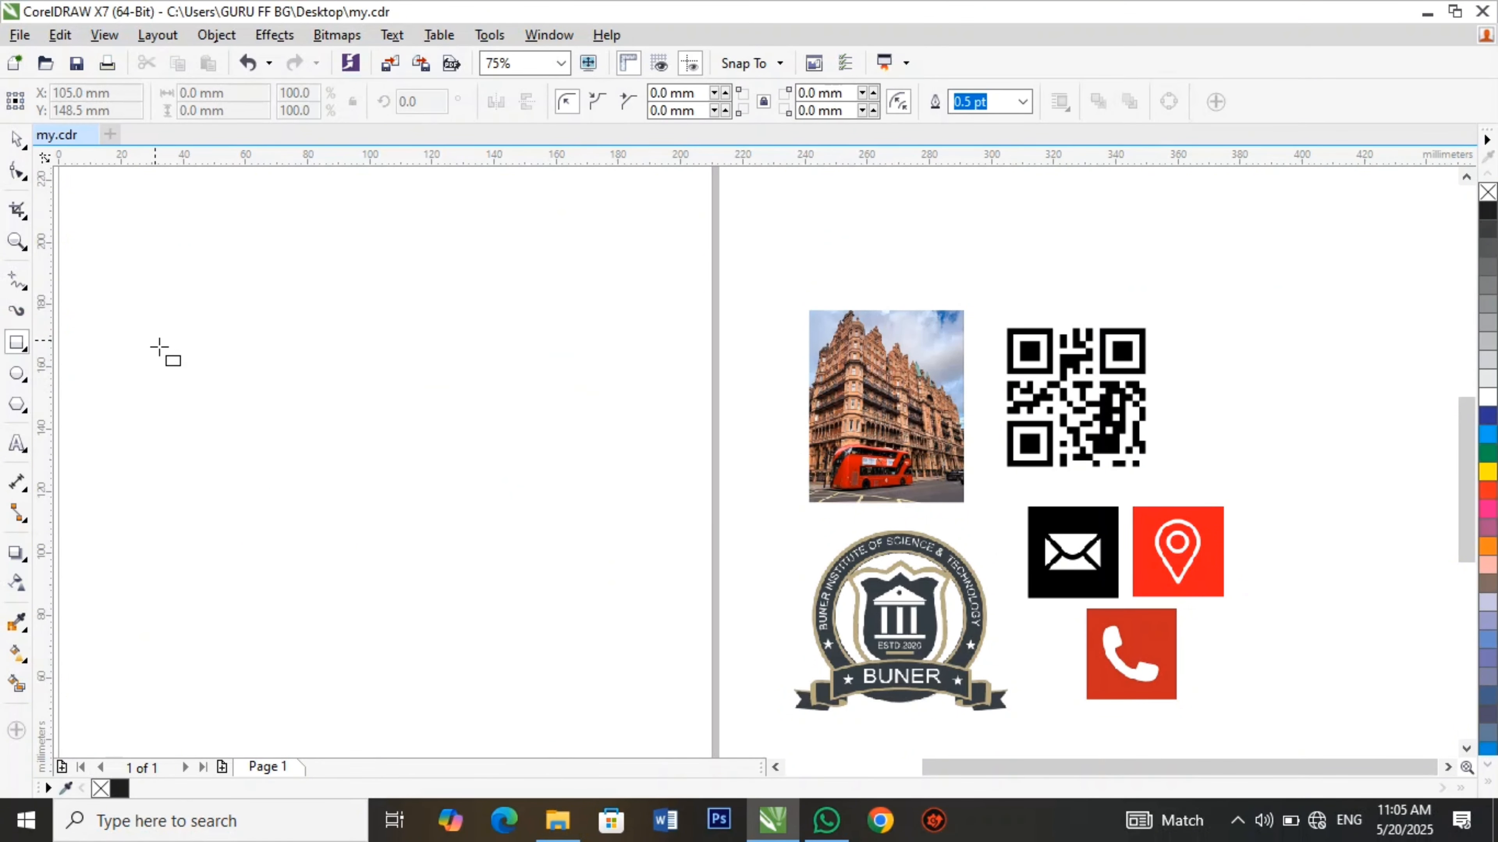
{"action": "mouse_move", "coordinate": [136, 330]}
{"action": "left_mouse_down"}
{"action": "mouse_move", "coordinate": [261, 422]}
{"action": "mouse_move", "coordinate": [545, 555]}
{"action": "mouse_move", "coordinate": [507, 547]}
{"action": "left_mouse_up"}
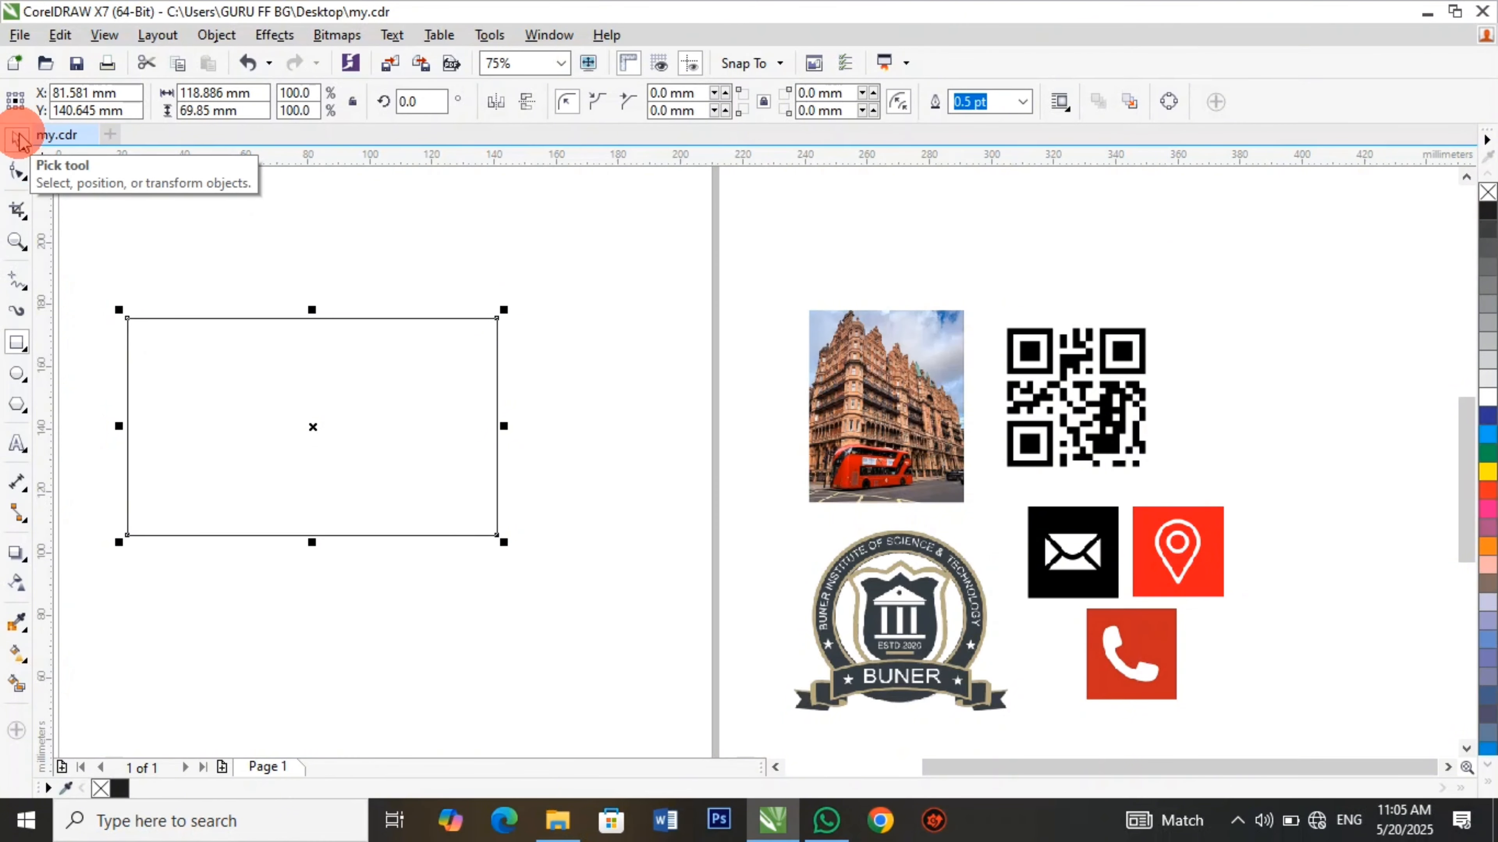
{"action": "left_click_drag", "start_coordinate": [351, 446], "coordinate": [347, 619]}
{"action": "key", "text": "ctrl+d"}
{"action": "left_click", "coordinate": [549, 618]}
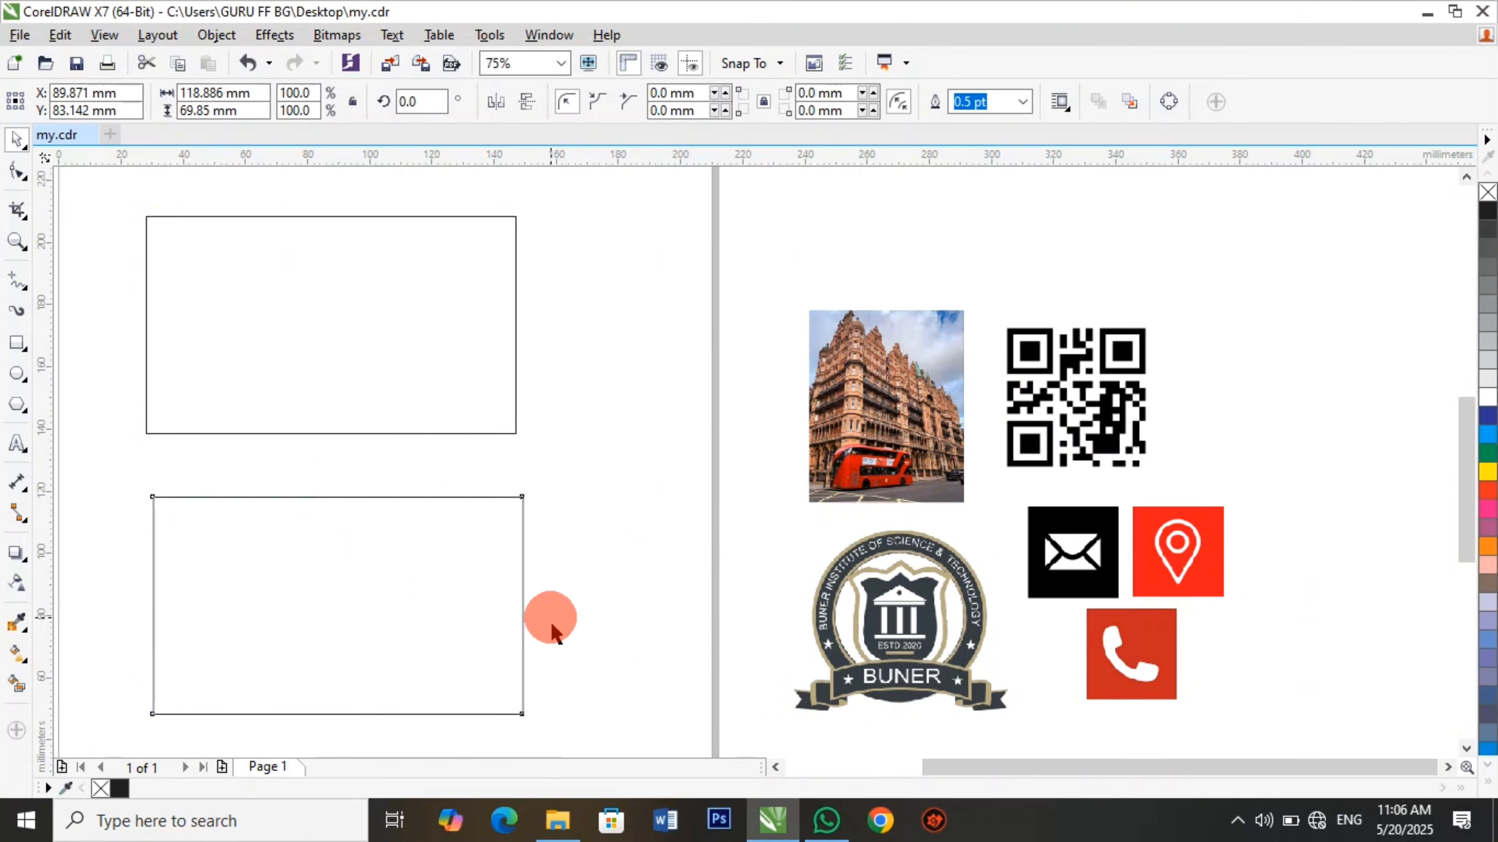
Nudge the lower card rectangle slightly left to line it up with the upper one.
{"action": "left_click", "coordinate": [436, 601]}
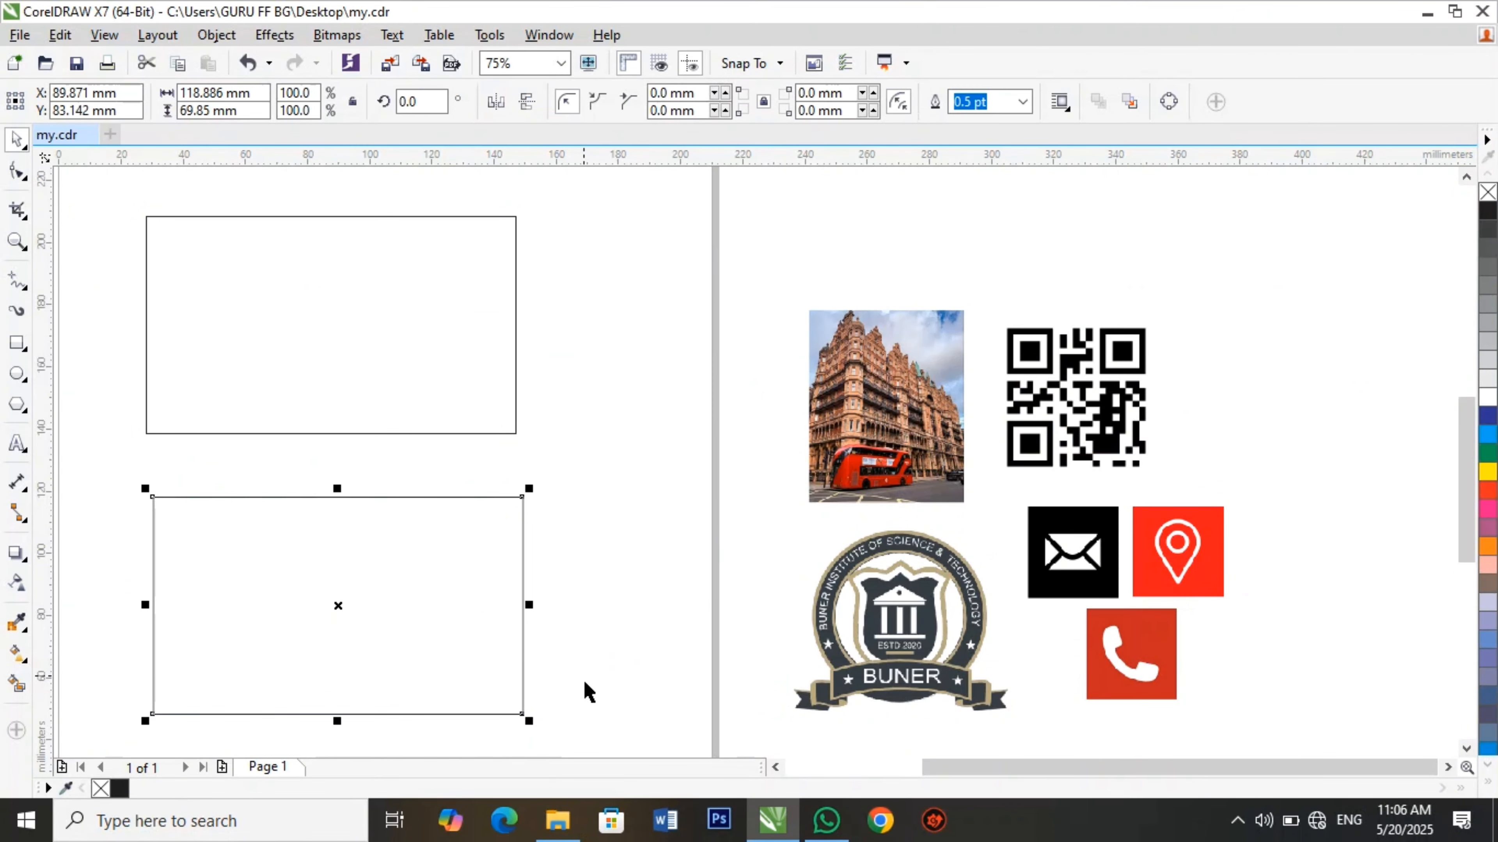
{"action": "key", "text": "Left"}
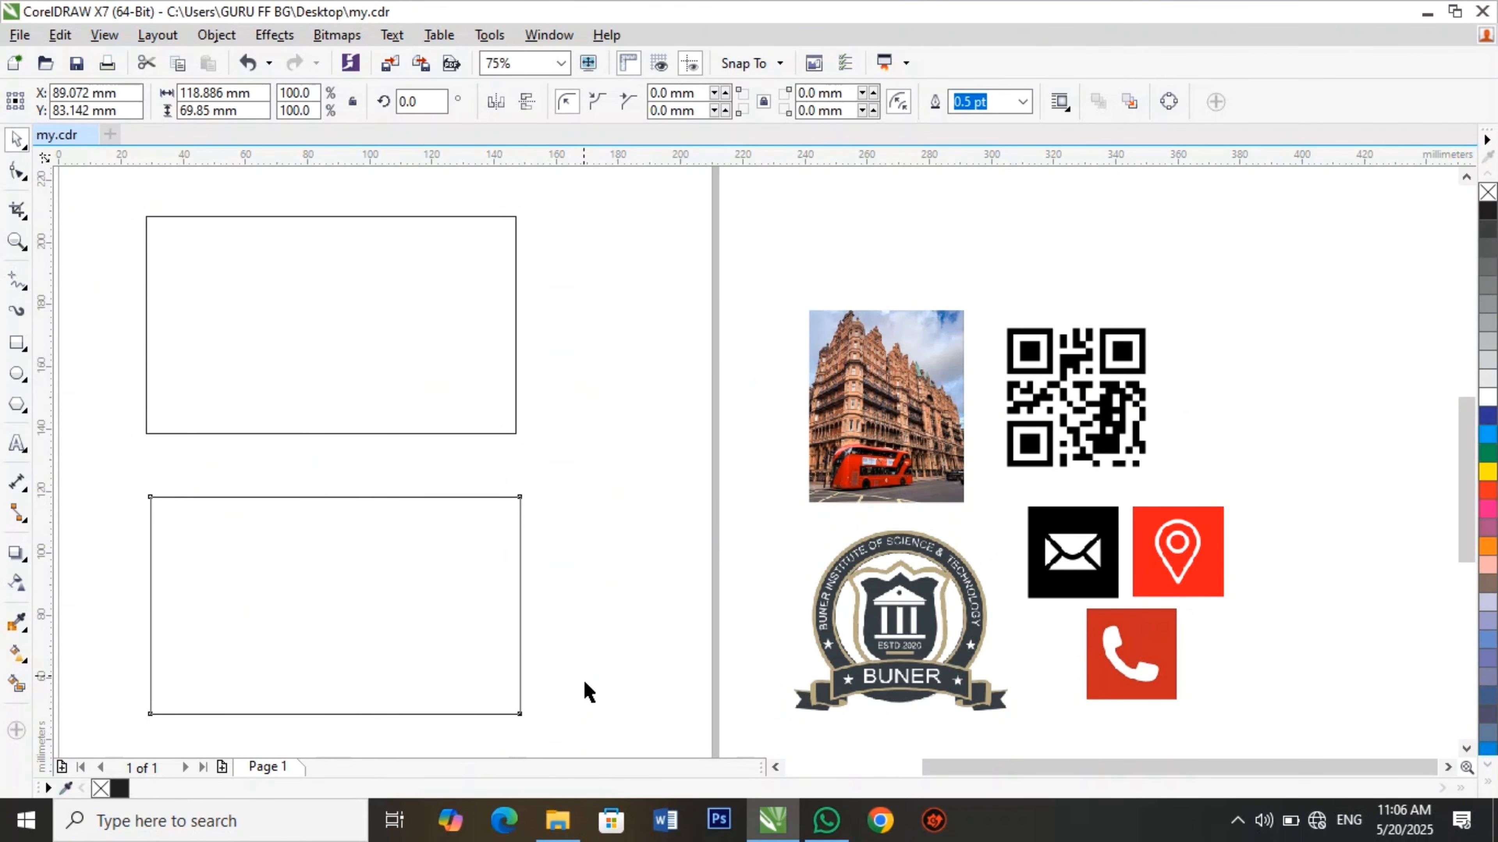
{"action": "key", "text": "Left"}
{"action": "left_click", "coordinate": [621, 678]}
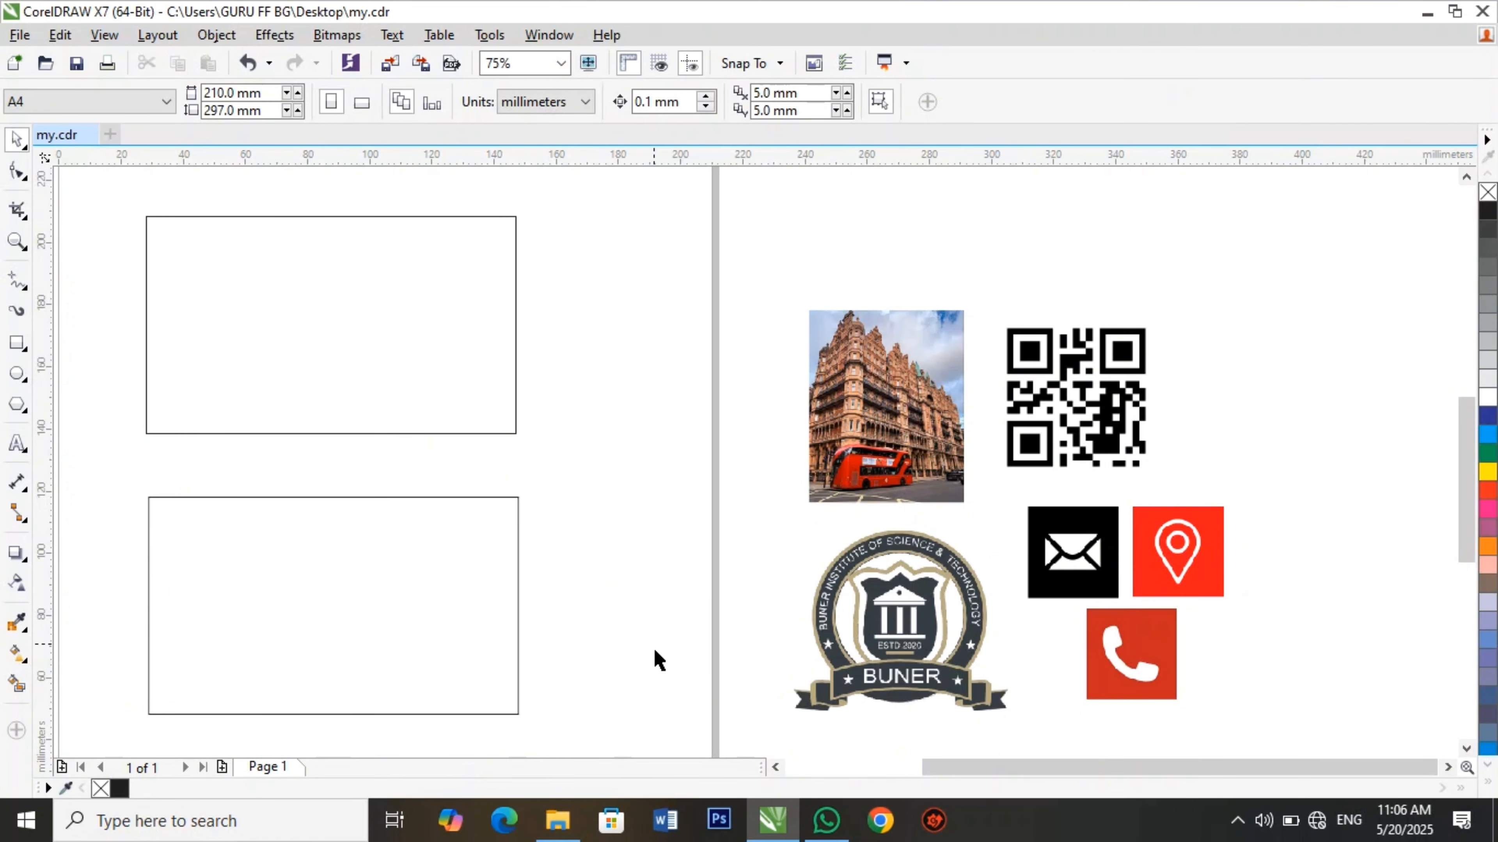
Draw a full-height rectangle about 42 × 70 mm against the upper card's right edge and convert it to curves.
{"action": "left_click", "coordinate": [16, 342]}
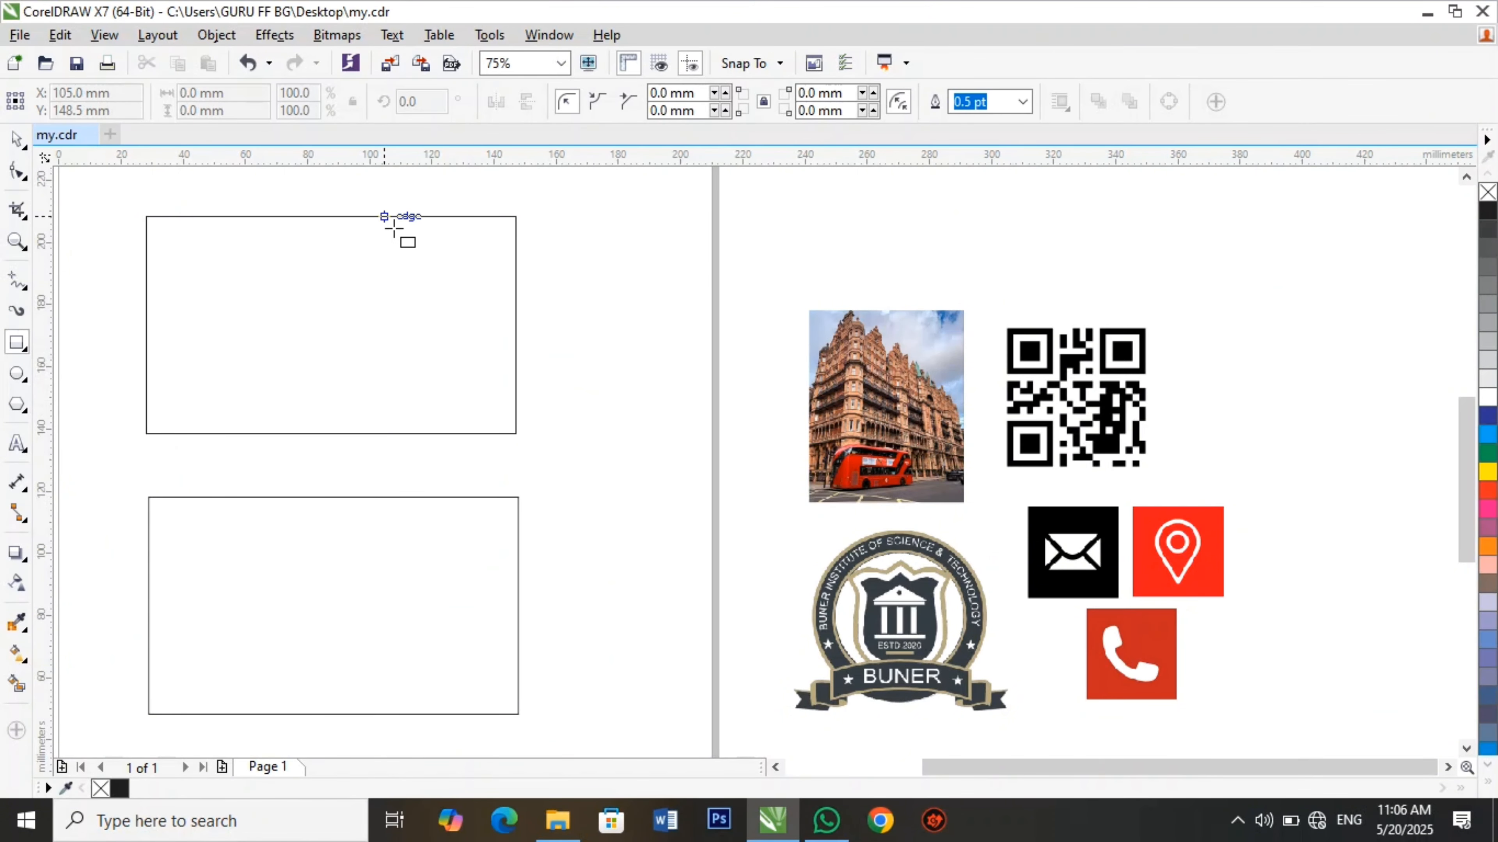
{"action": "left_click_drag", "start_coordinate": [394, 229], "coordinate": [524, 449]}
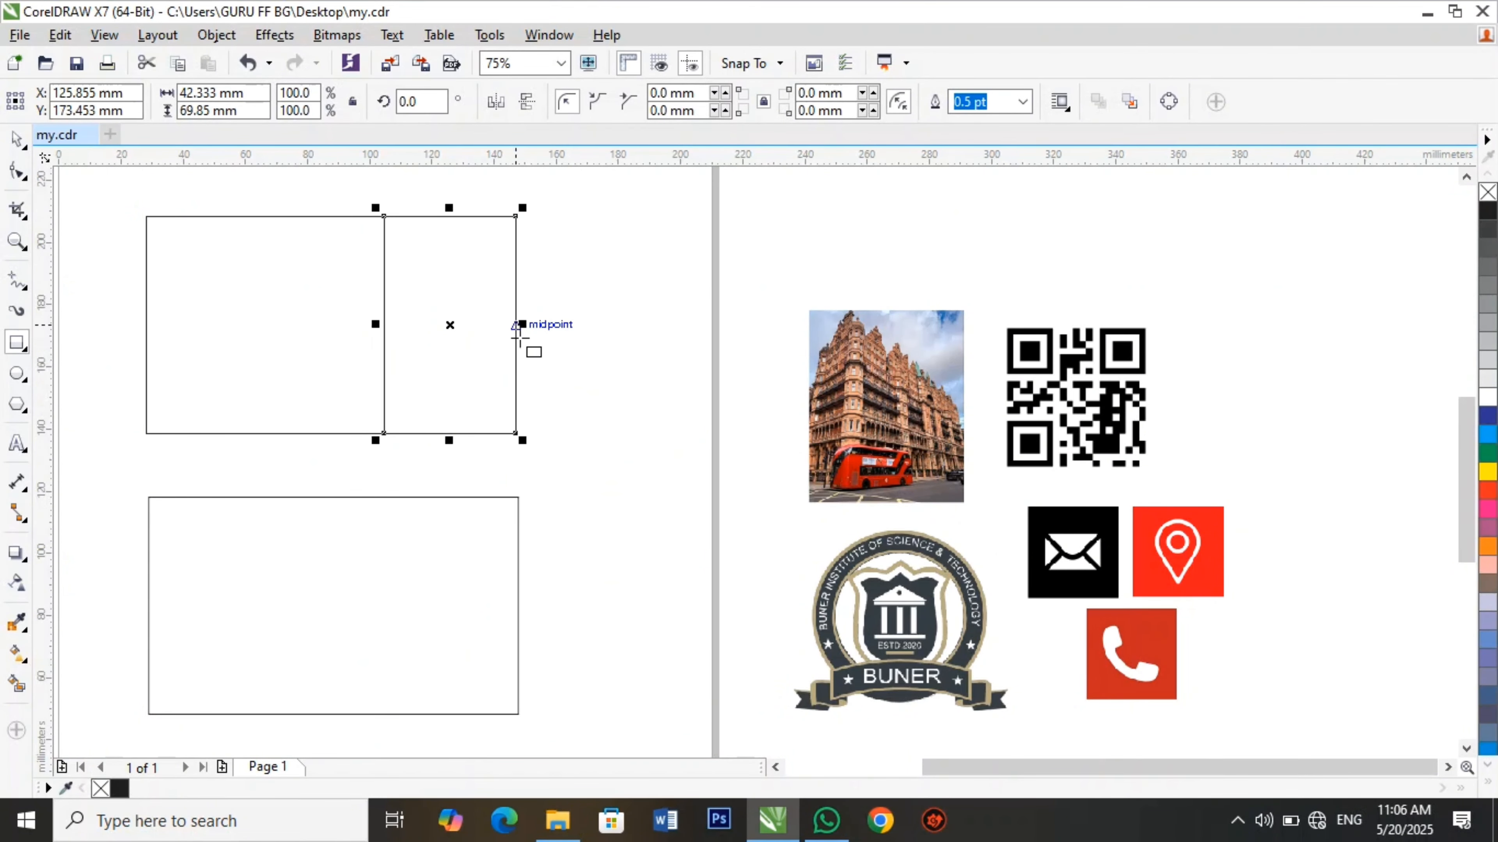
{"action": "left_click", "coordinate": [17, 140]}
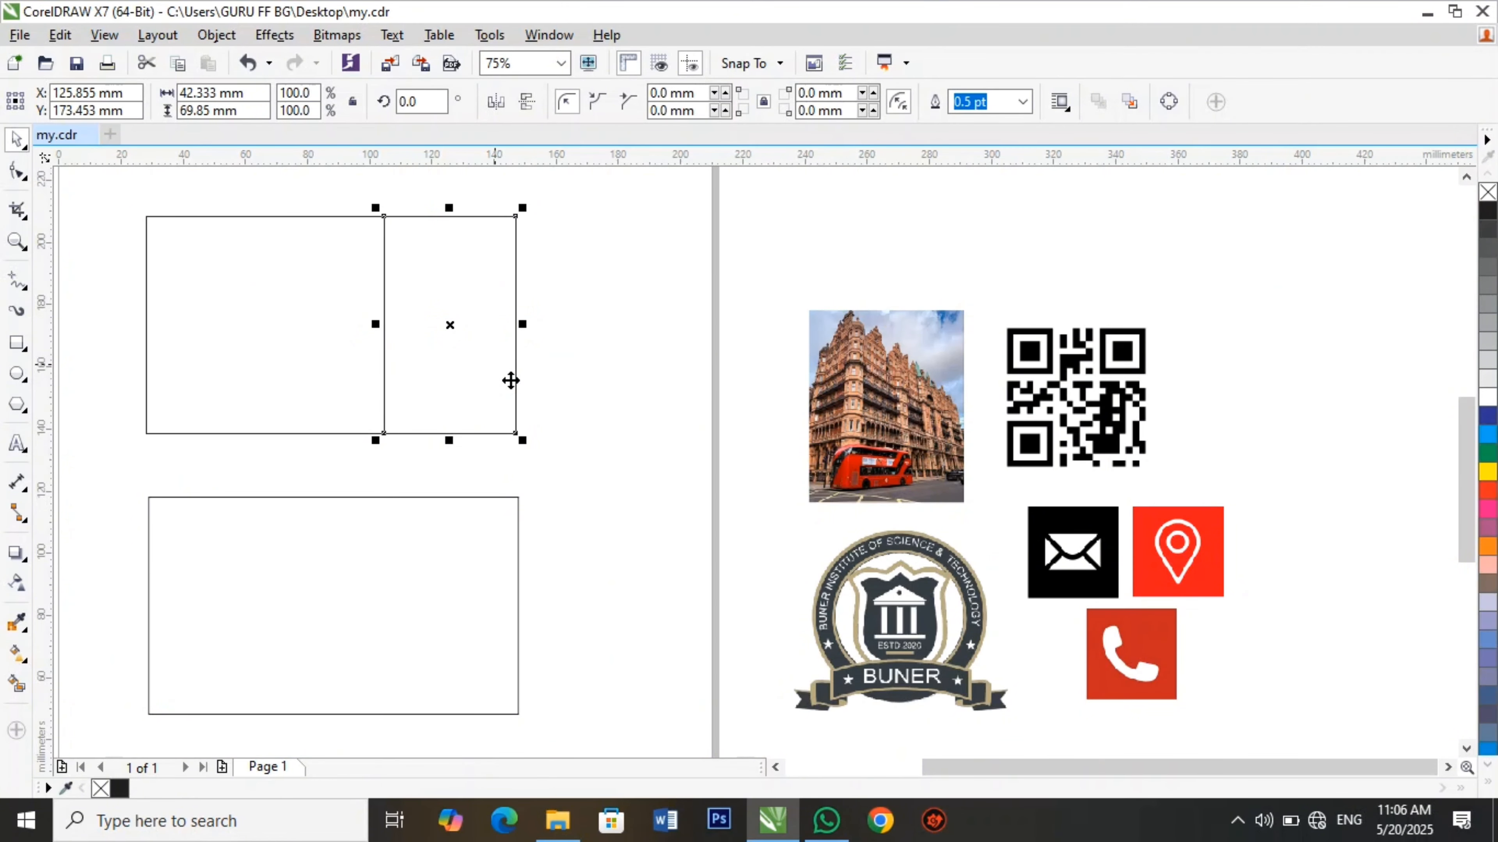
{"action": "key", "text": "ctrl+q"}
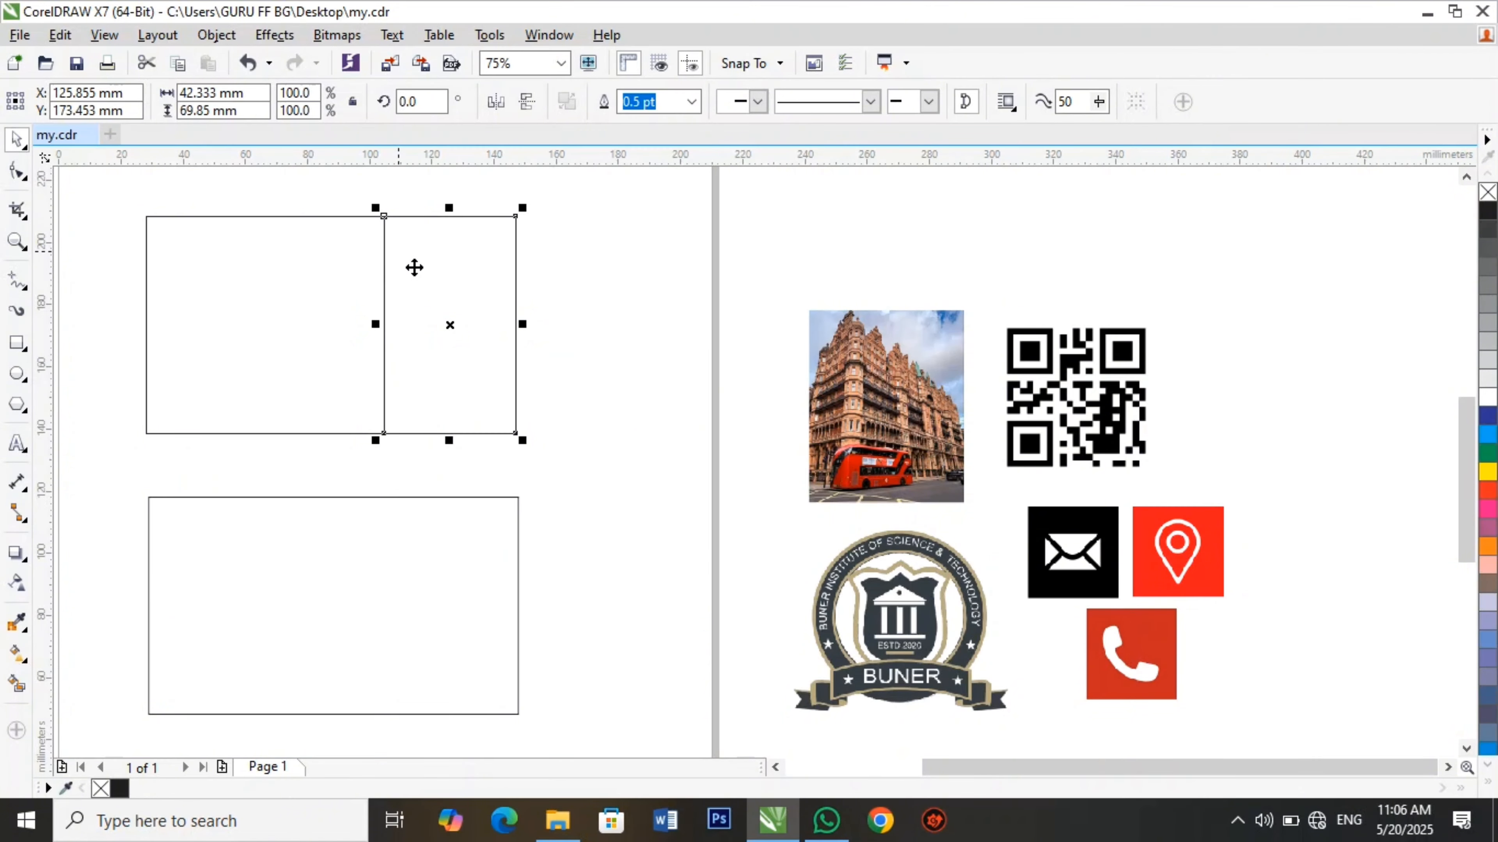
Delete the curved rectangle's top-left node, add a node low on the diagonal, and pull it left into a point.
{"action": "left_click", "coordinate": [16, 172]}
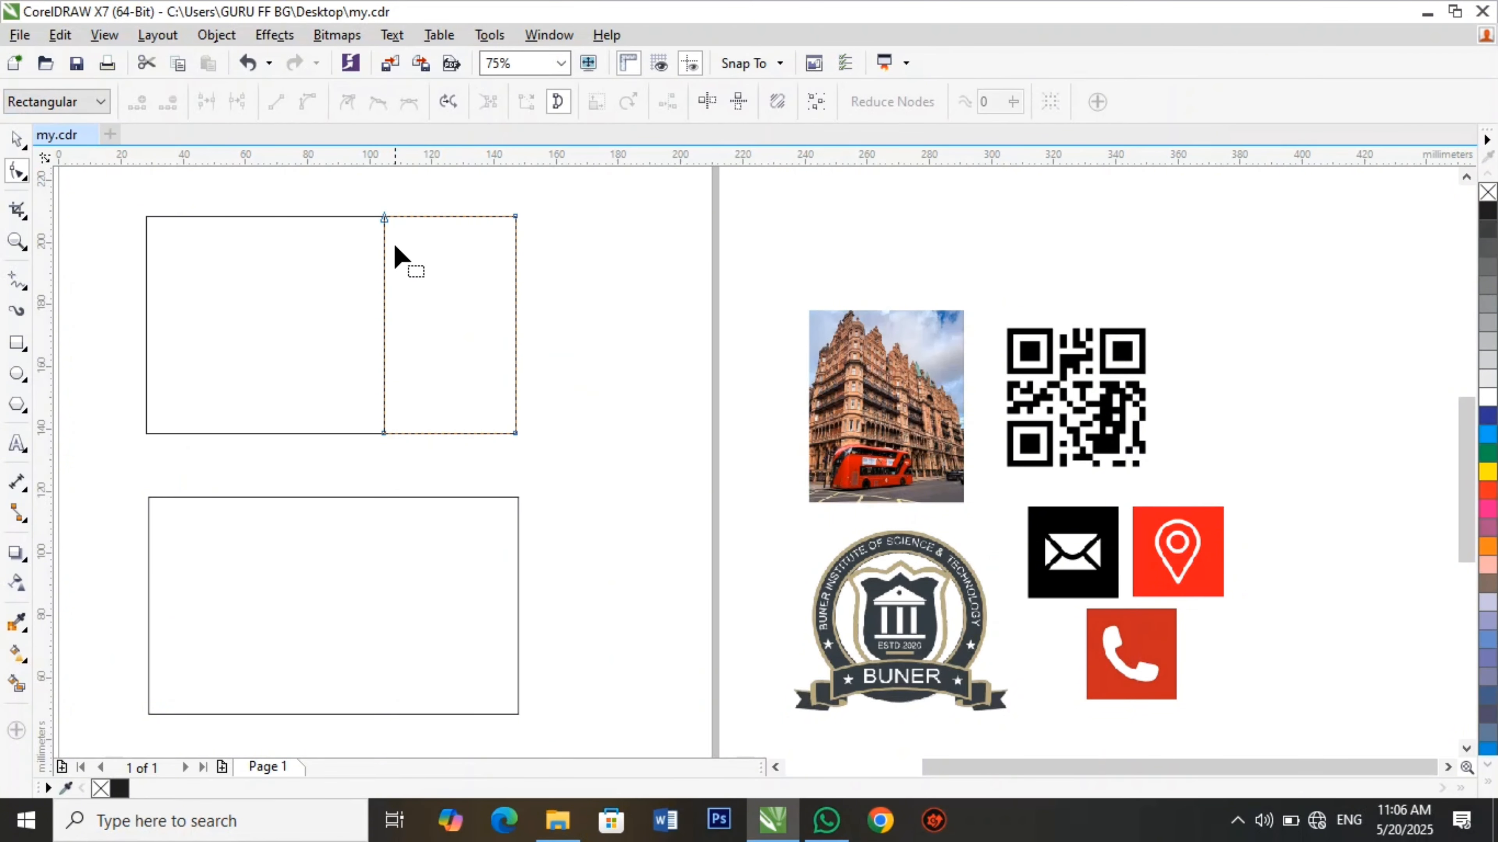
{"action": "double_click", "coordinate": [384, 219]}
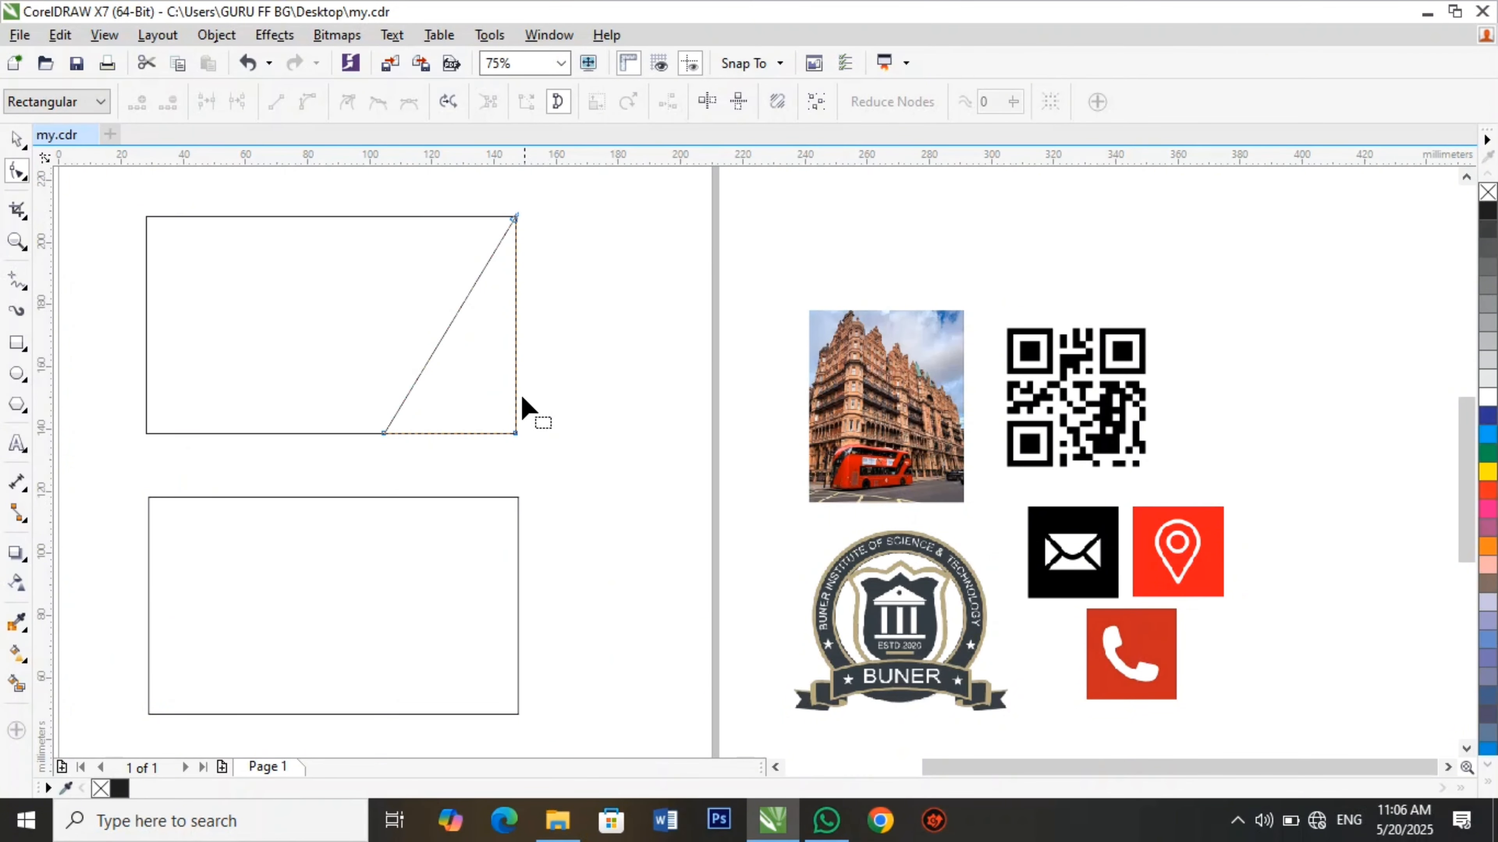
{"action": "double_click", "coordinate": [415, 380]}
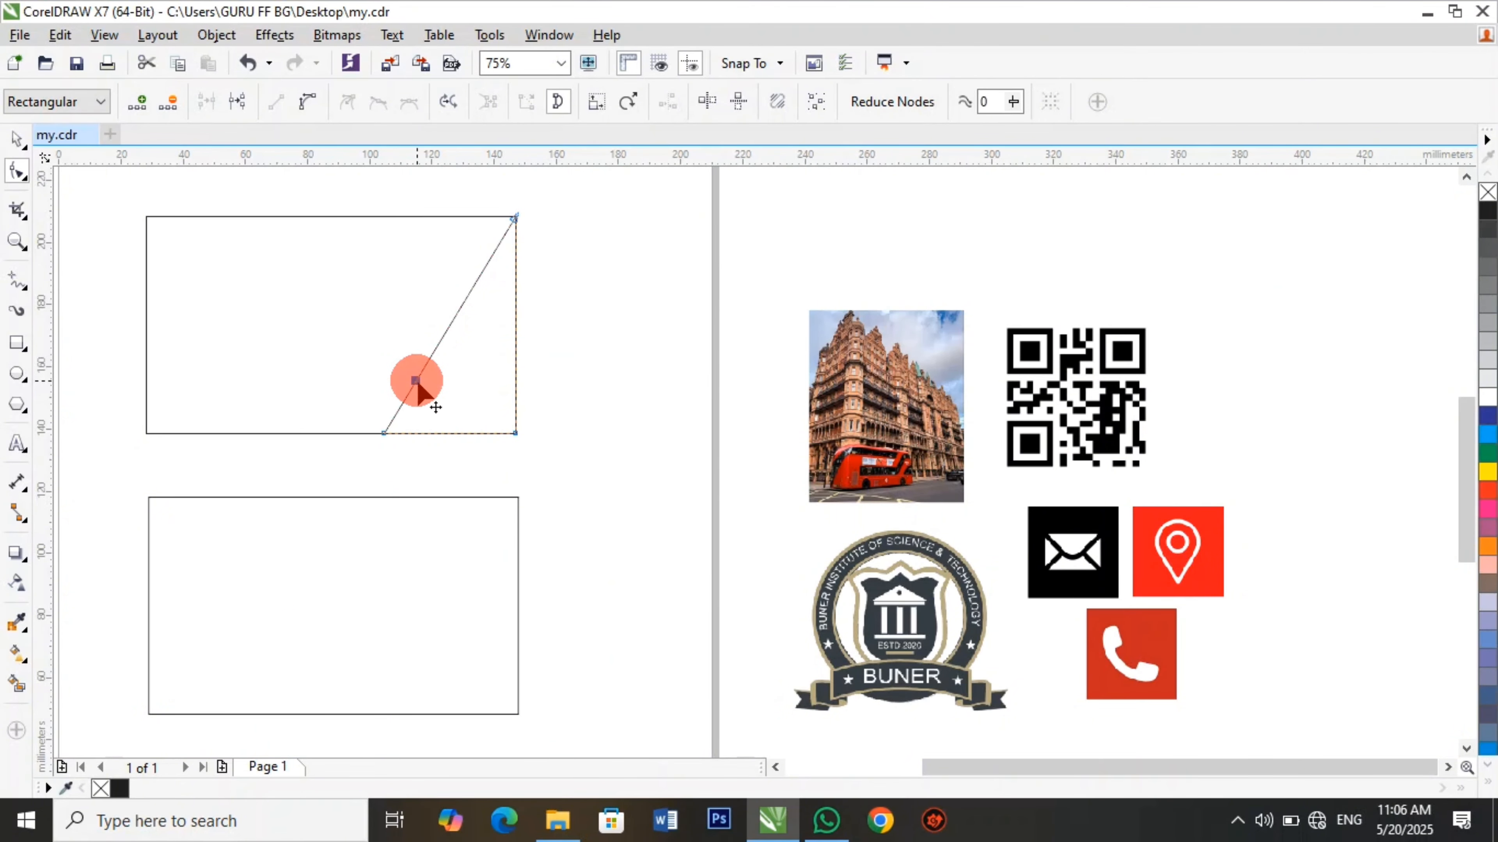
{"action": "left_click_drag", "start_coordinate": [421, 380], "coordinate": [371, 372]}
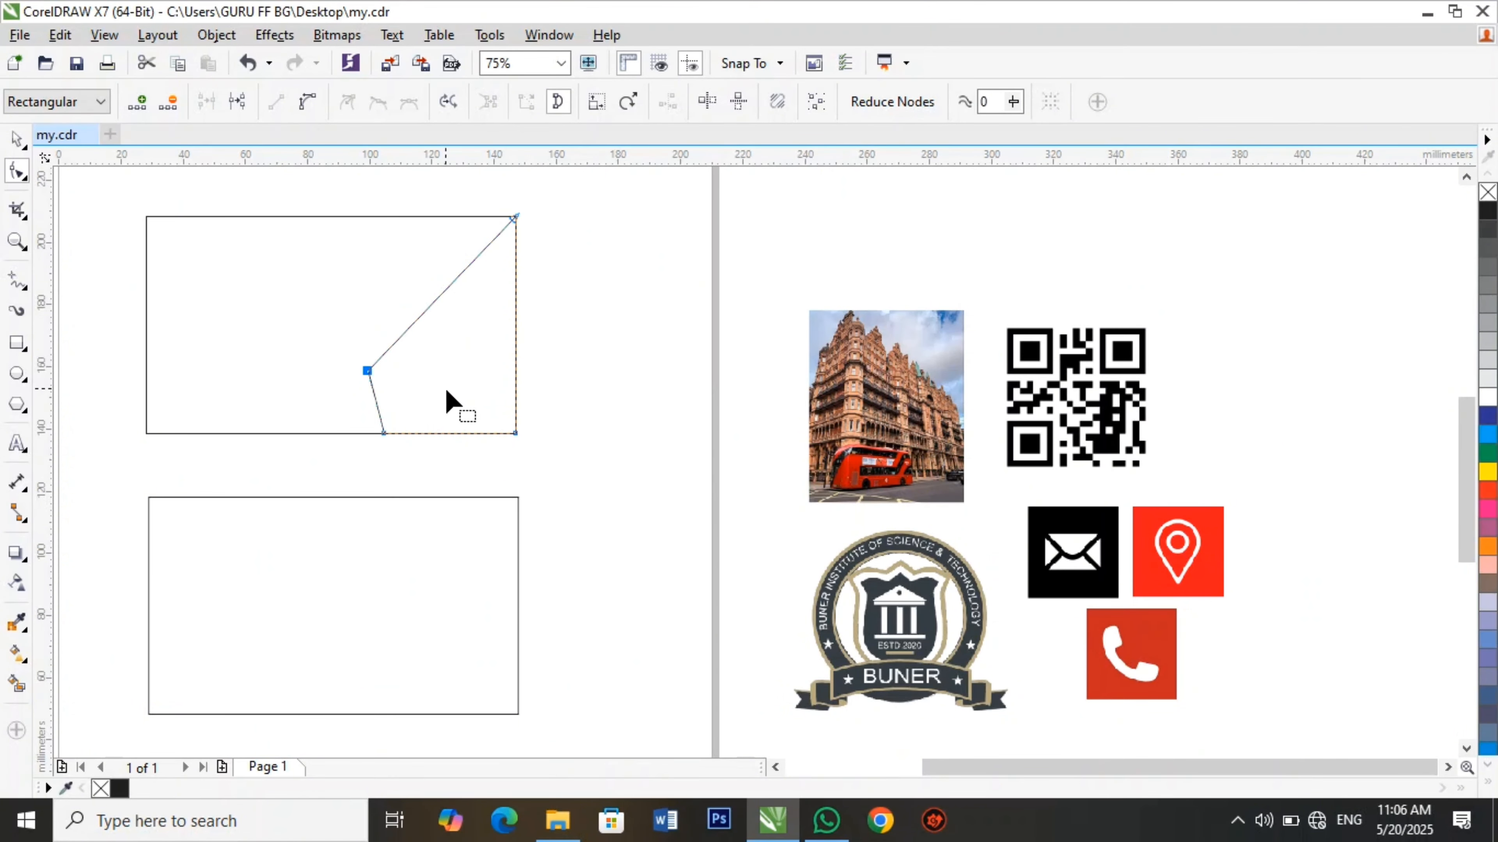
{"action": "left_click", "coordinate": [385, 433]}
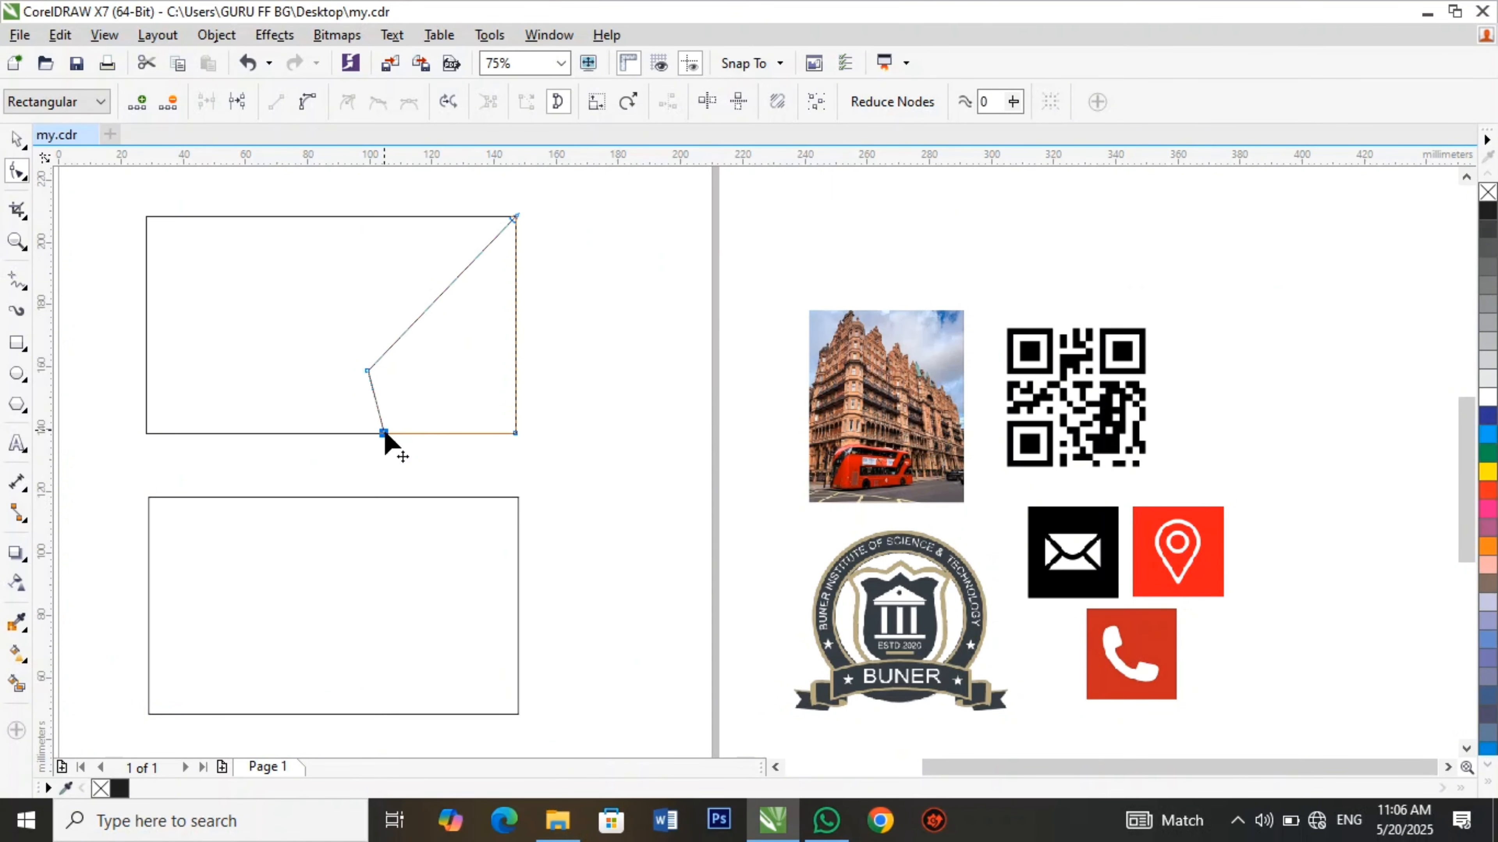
{"action": "left_click_drag", "start_coordinate": [387, 436], "coordinate": [392, 436]}
{"action": "left_click", "coordinate": [584, 483]}
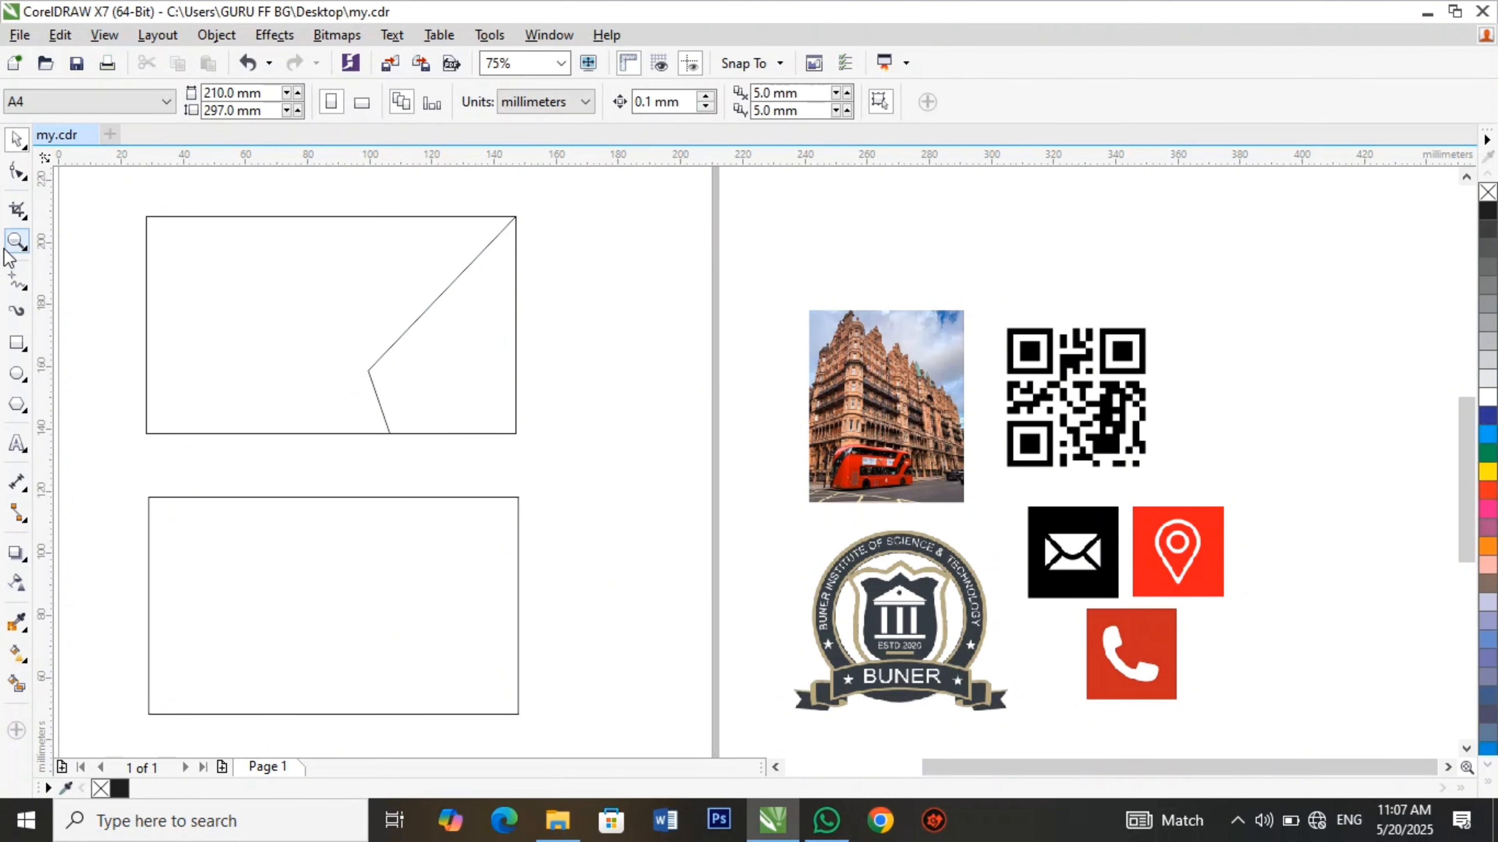
Draw a rectangle about 49 × 29 mm in the upper card's top-right corner and convert it to curves.
{"action": "left_click", "coordinate": [16, 343]}
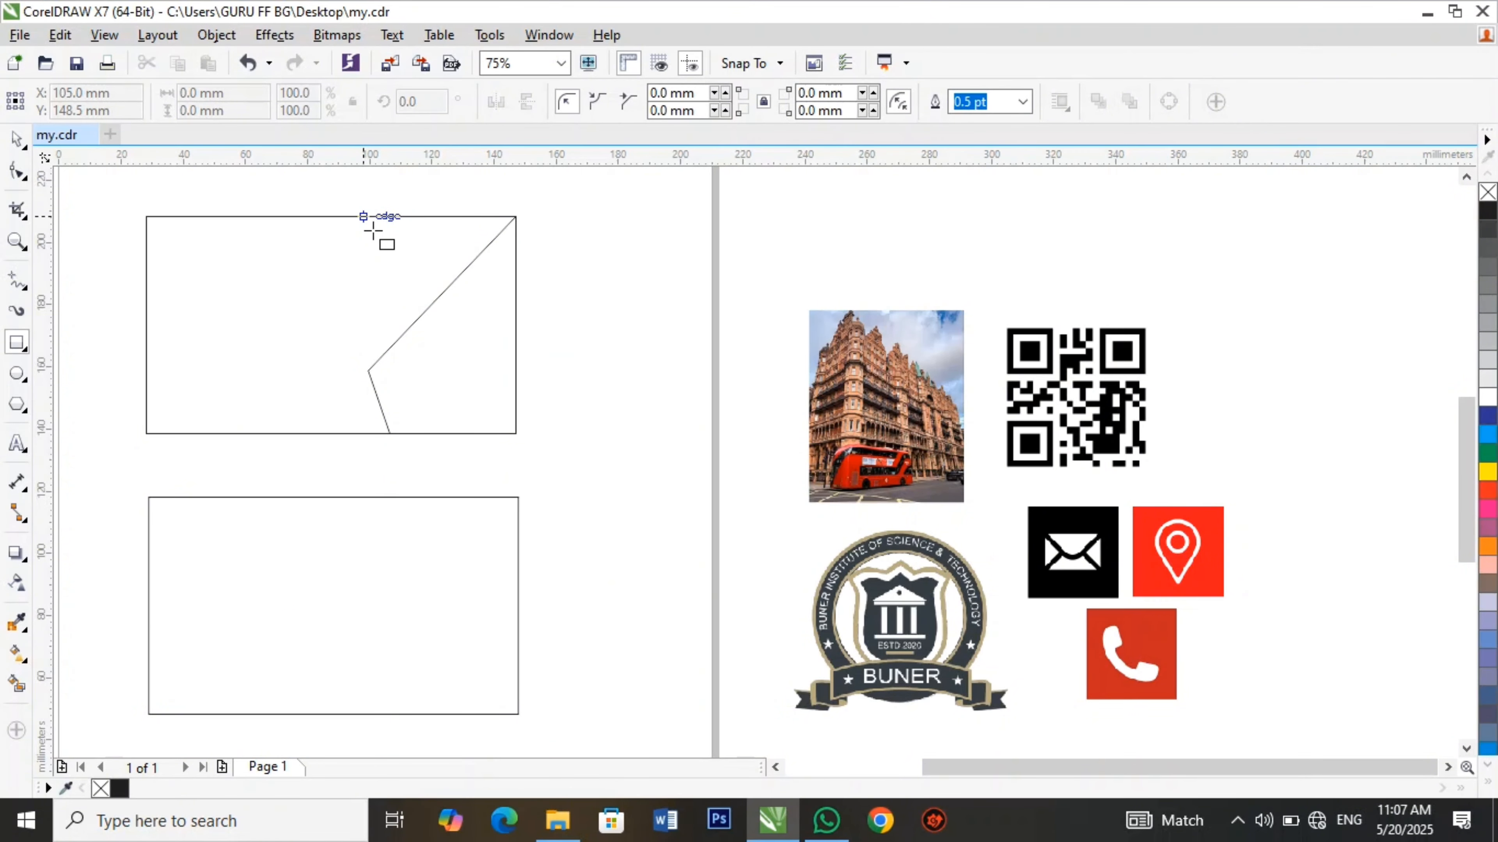
{"action": "left_click_drag", "start_coordinate": [364, 216], "coordinate": [524, 317]}
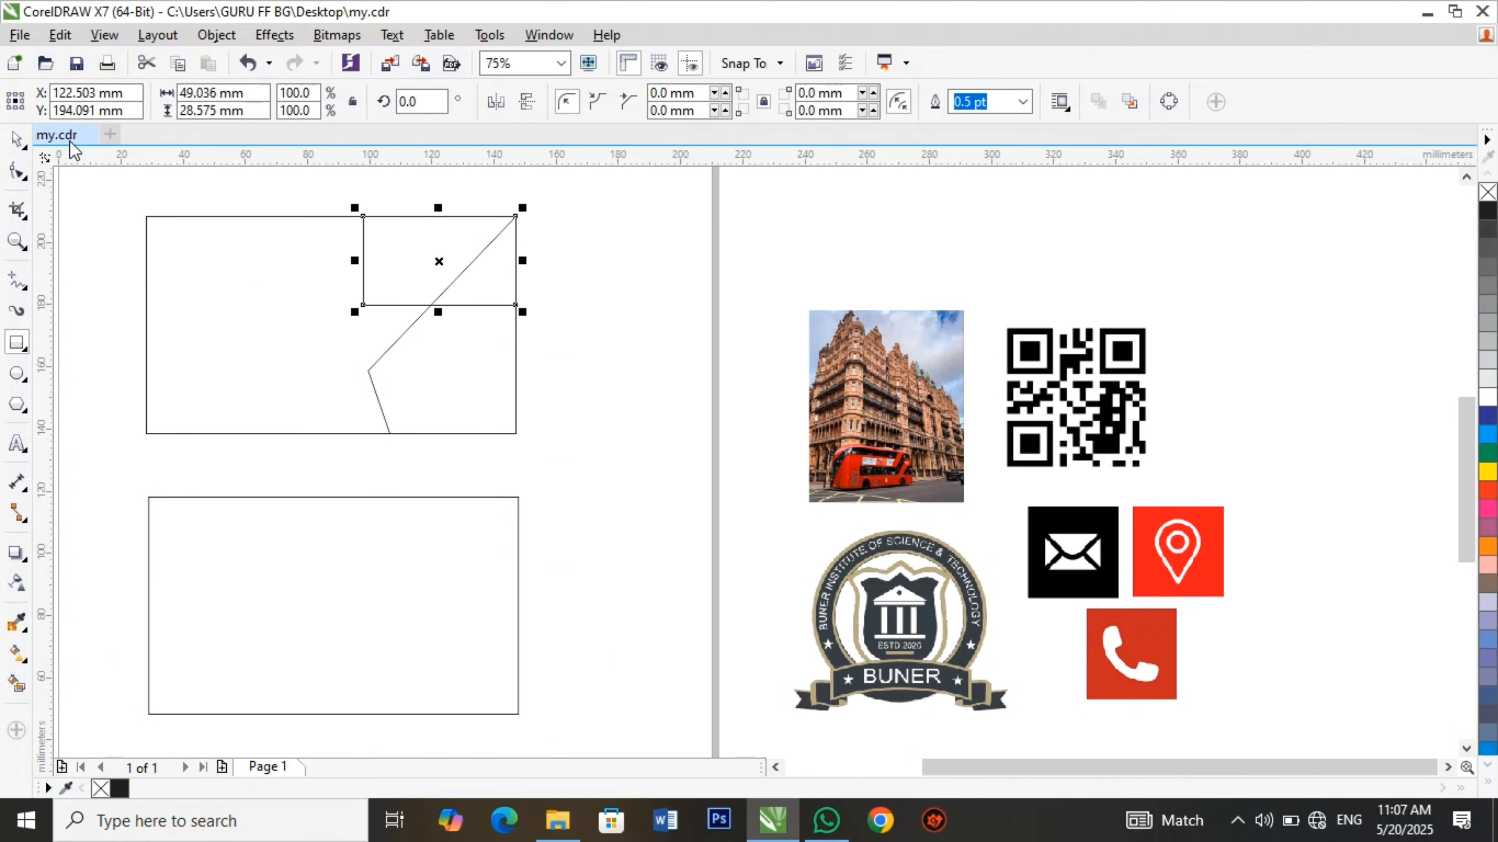
{"action": "left_click", "coordinate": [17, 140]}
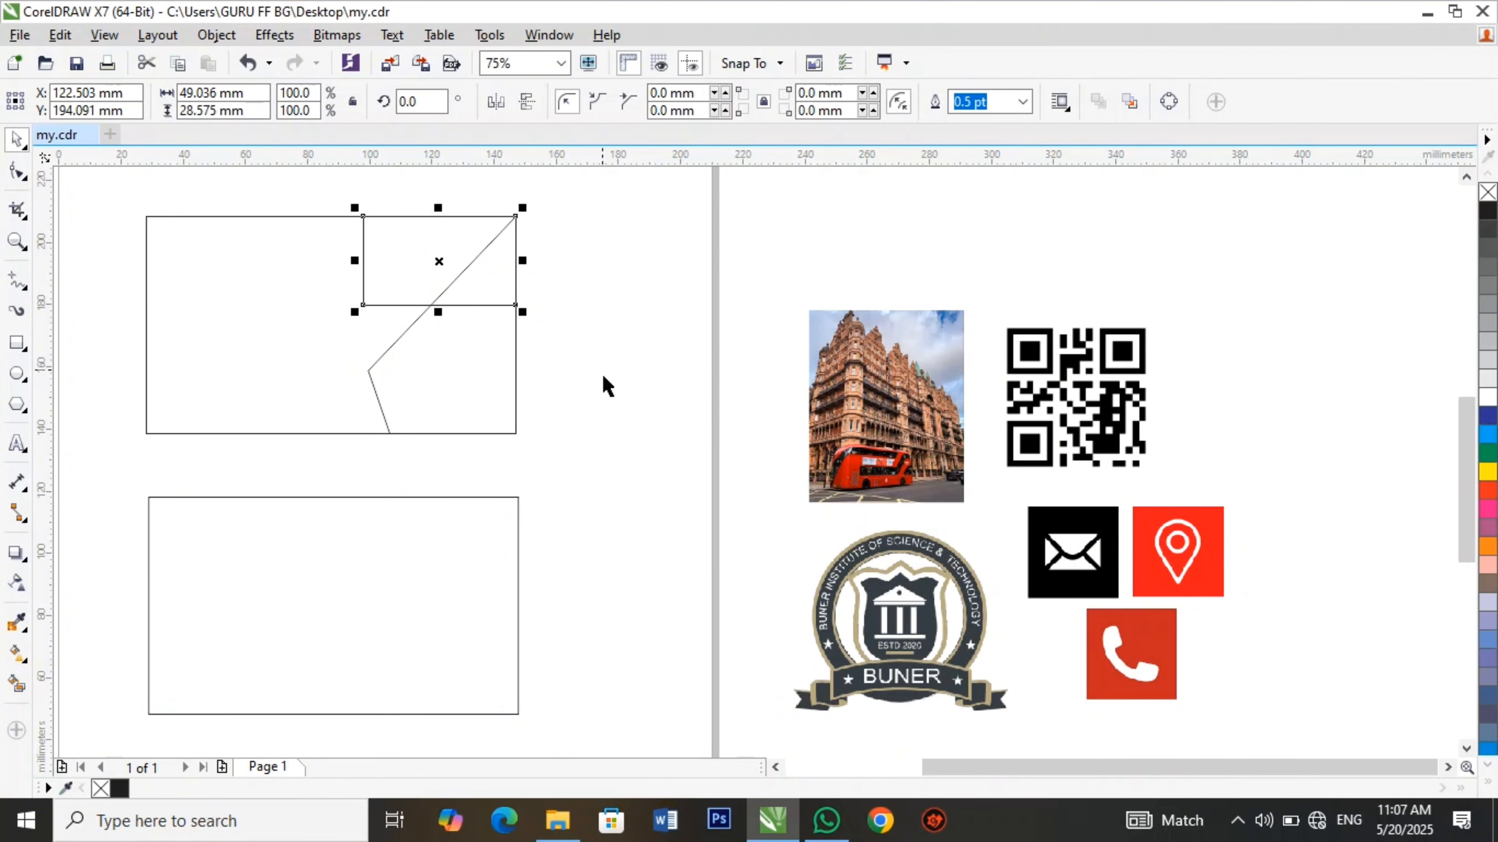
{"action": "key", "text": "ctrl+q"}
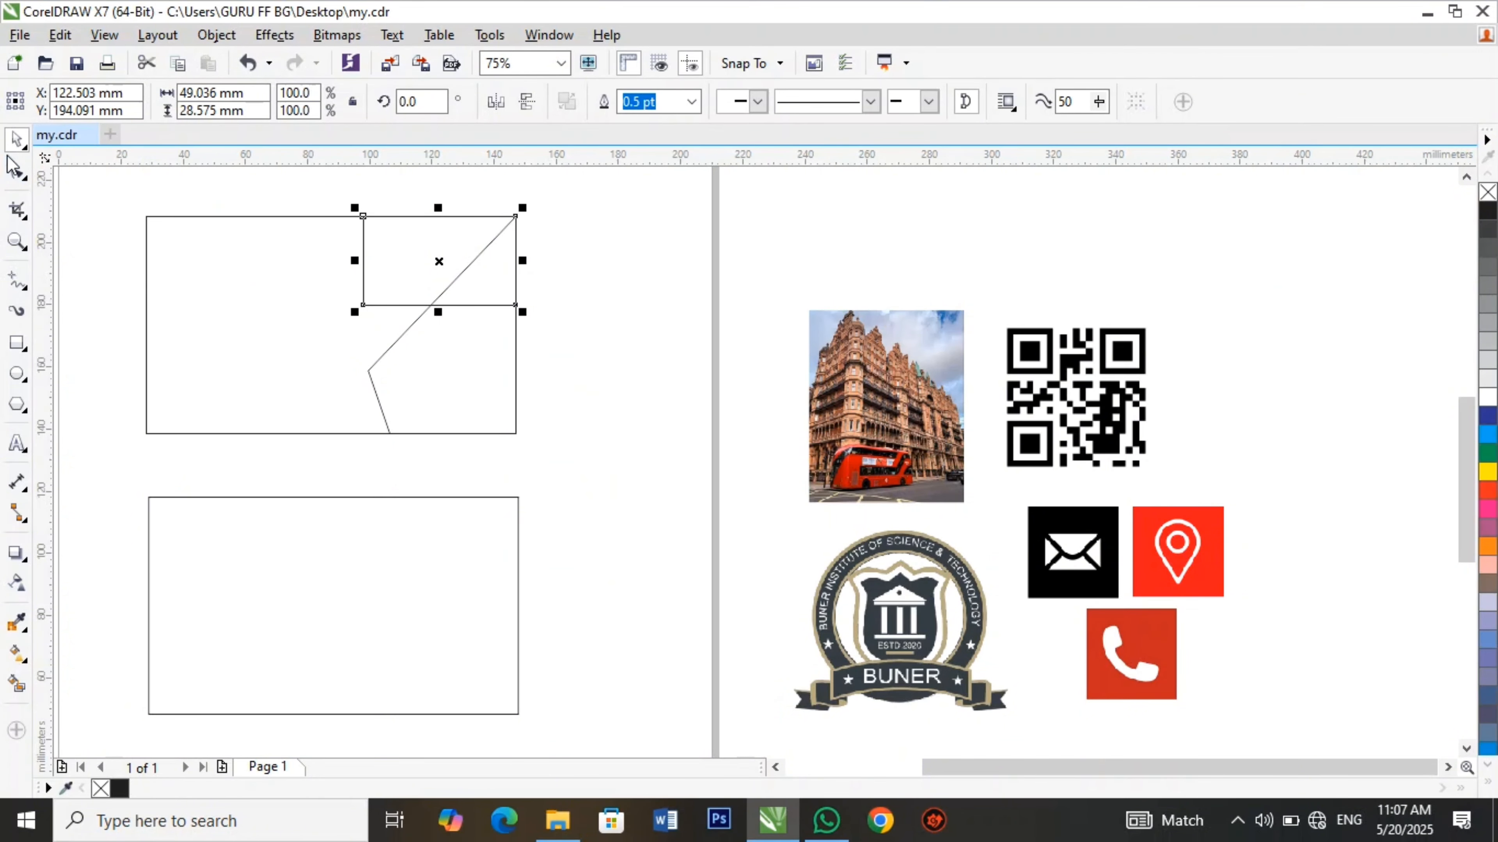
Move the corner shape's bottom-right node inward to sit just above the diagonal edge.
{"action": "left_click", "coordinate": [18, 172]}
{"action": "left_click_drag", "start_coordinate": [514, 307], "coordinate": [449, 290]}
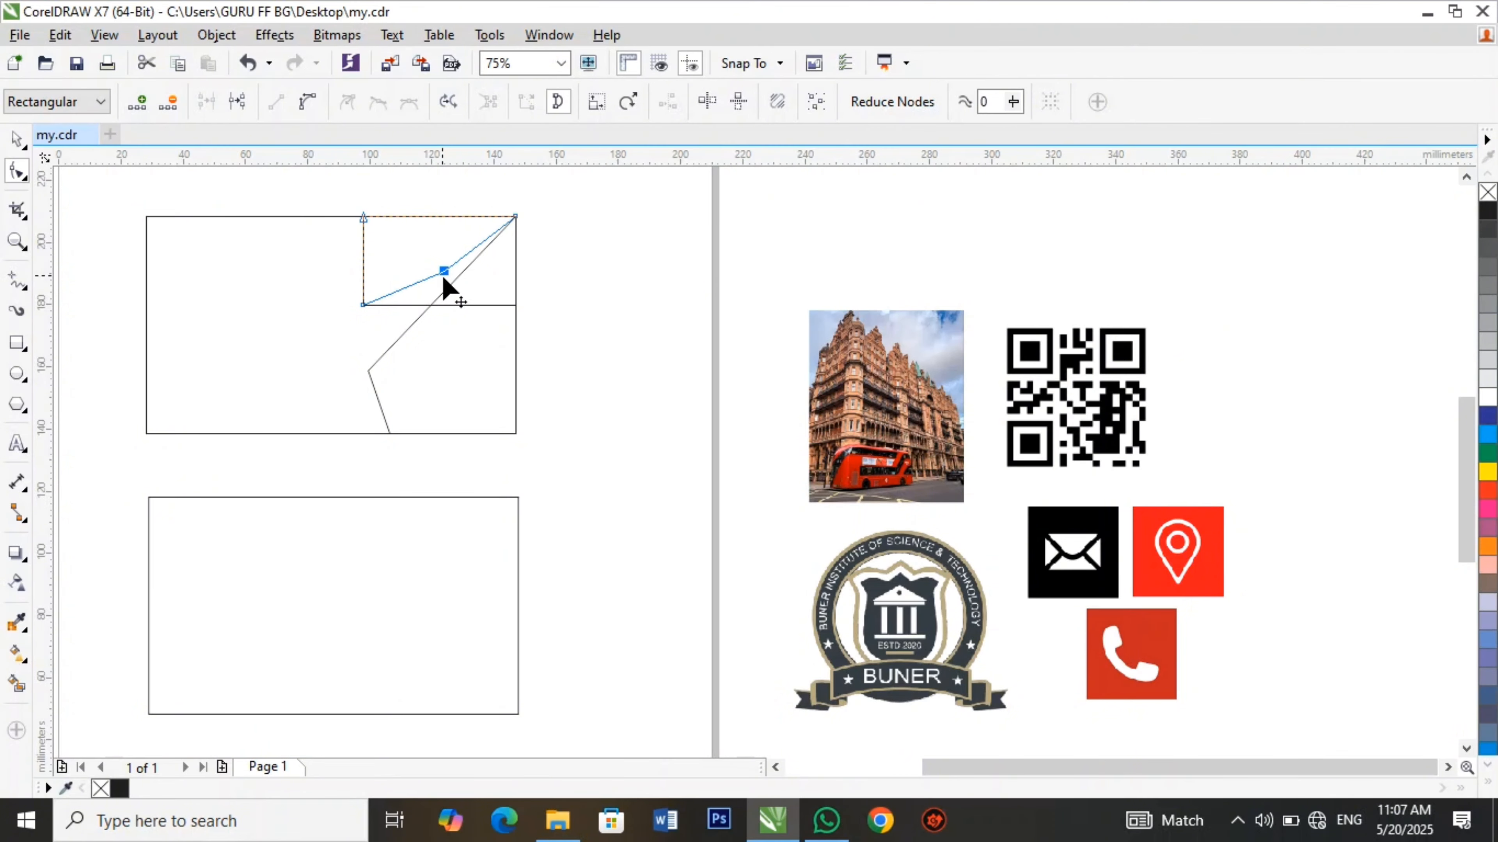
{"action": "left_click_drag", "start_coordinate": [444, 279], "coordinate": [448, 281]}
Lower the top node of the large right-hand shape slightly along the card's right edge.
{"action": "left_click", "coordinate": [466, 313]}
{"action": "left_click", "coordinate": [515, 218]}
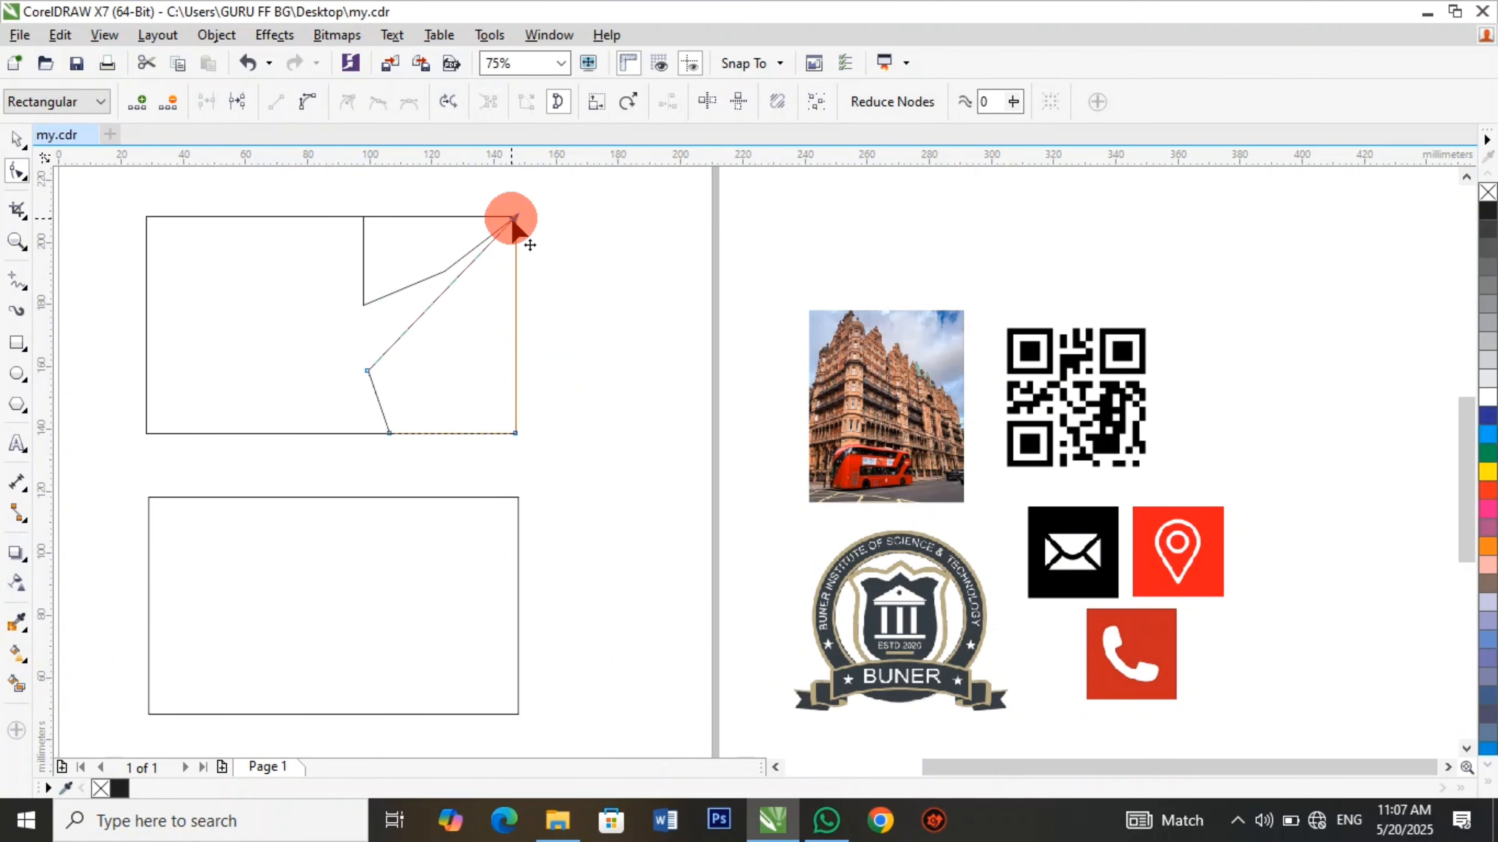
{"action": "left_click_drag", "start_coordinate": [515, 218], "coordinate": [515, 228]}
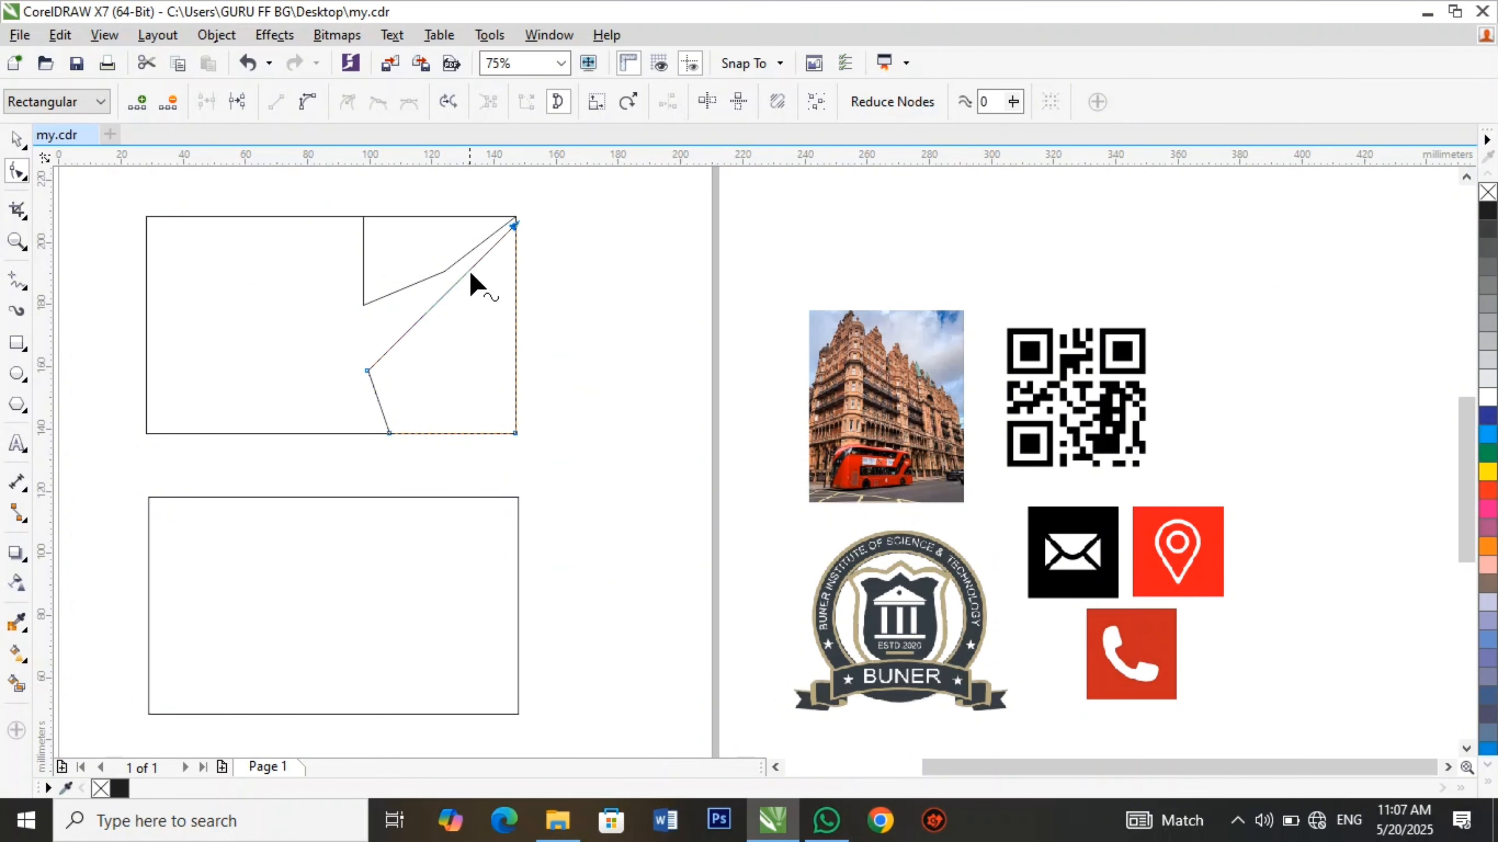
Reposition the corner shape's two lower nodes to form a blunt downward point with one side parallel to the diagonal.
{"action": "left_click", "coordinate": [445, 271]}
{"action": "mouse_move", "coordinate": [446, 269]}
{"action": "left_mouse_down"}
{"action": "mouse_move", "coordinate": [399, 308]}
{"action": "mouse_move", "coordinate": [452, 288]}
{"action": "left_mouse_up"}
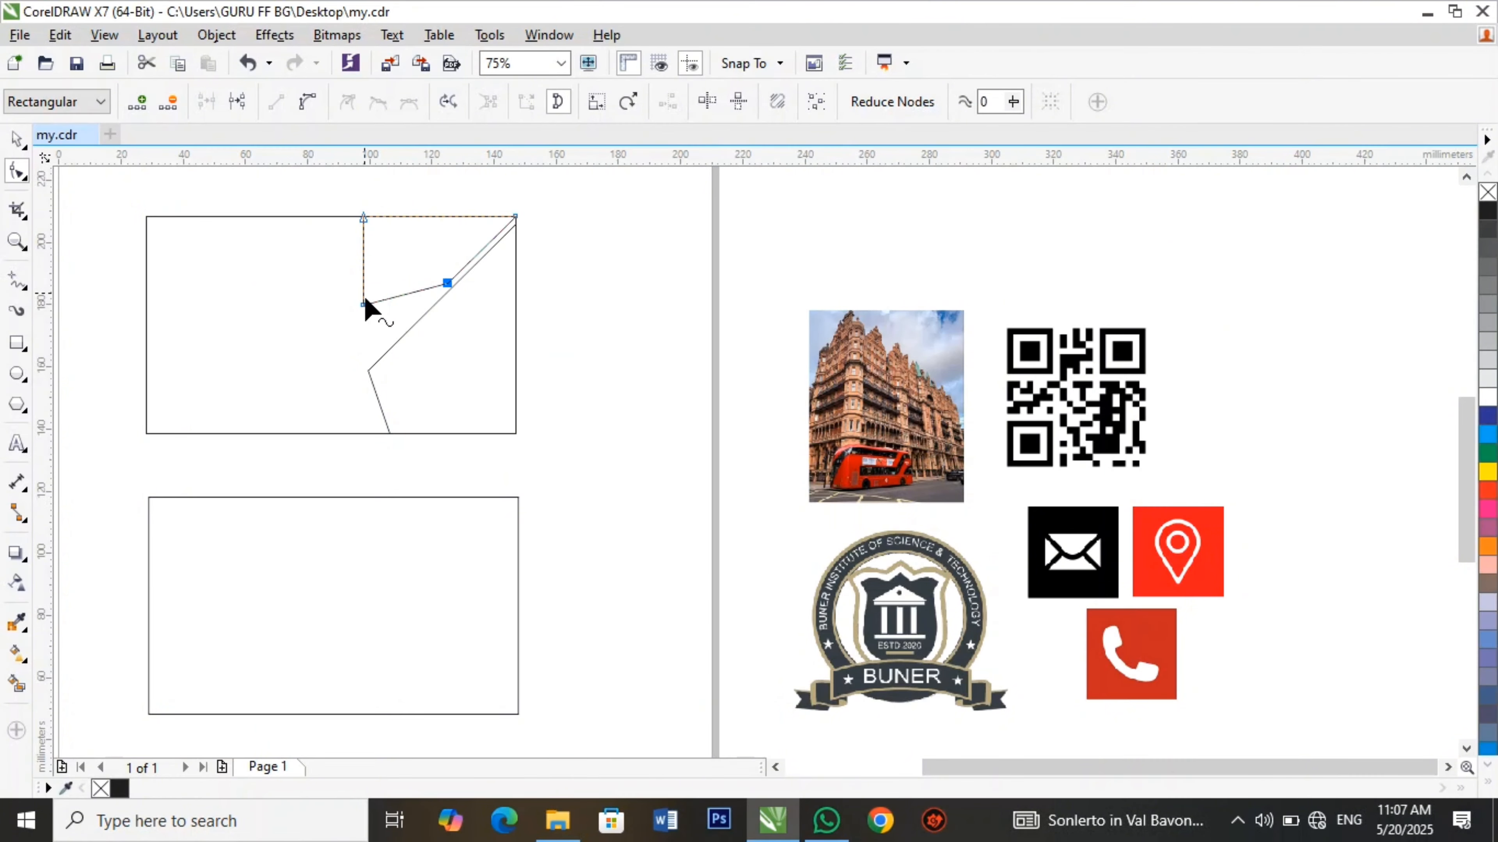
{"action": "left_click_drag", "start_coordinate": [364, 304], "coordinate": [428, 282]}
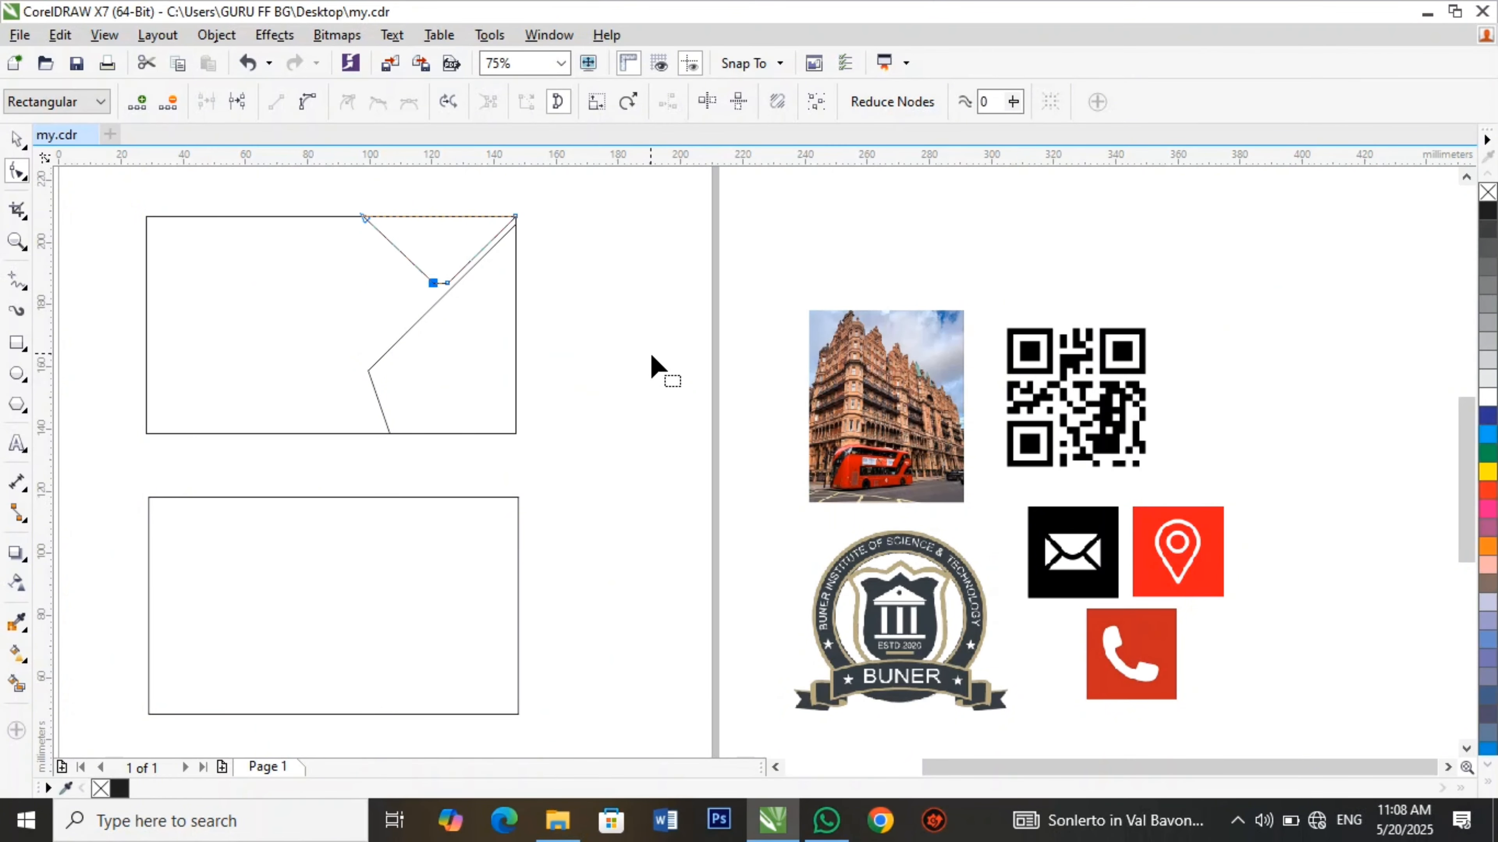
{"action": "left_click", "coordinate": [542, 393]}
{"action": "left_click", "coordinate": [448, 284]}
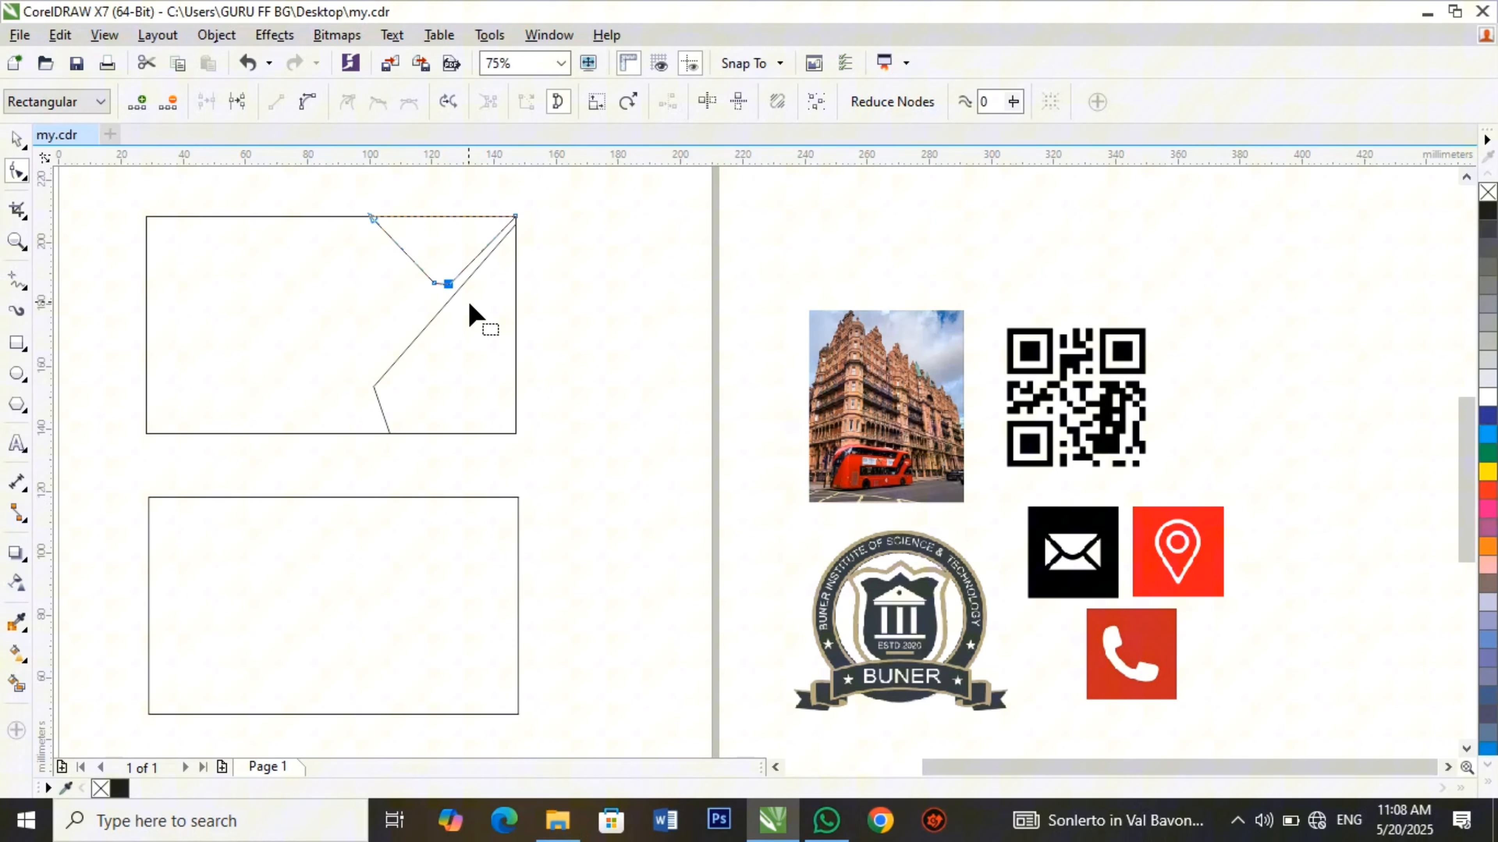
{"action": "left_click", "coordinate": [434, 283]}
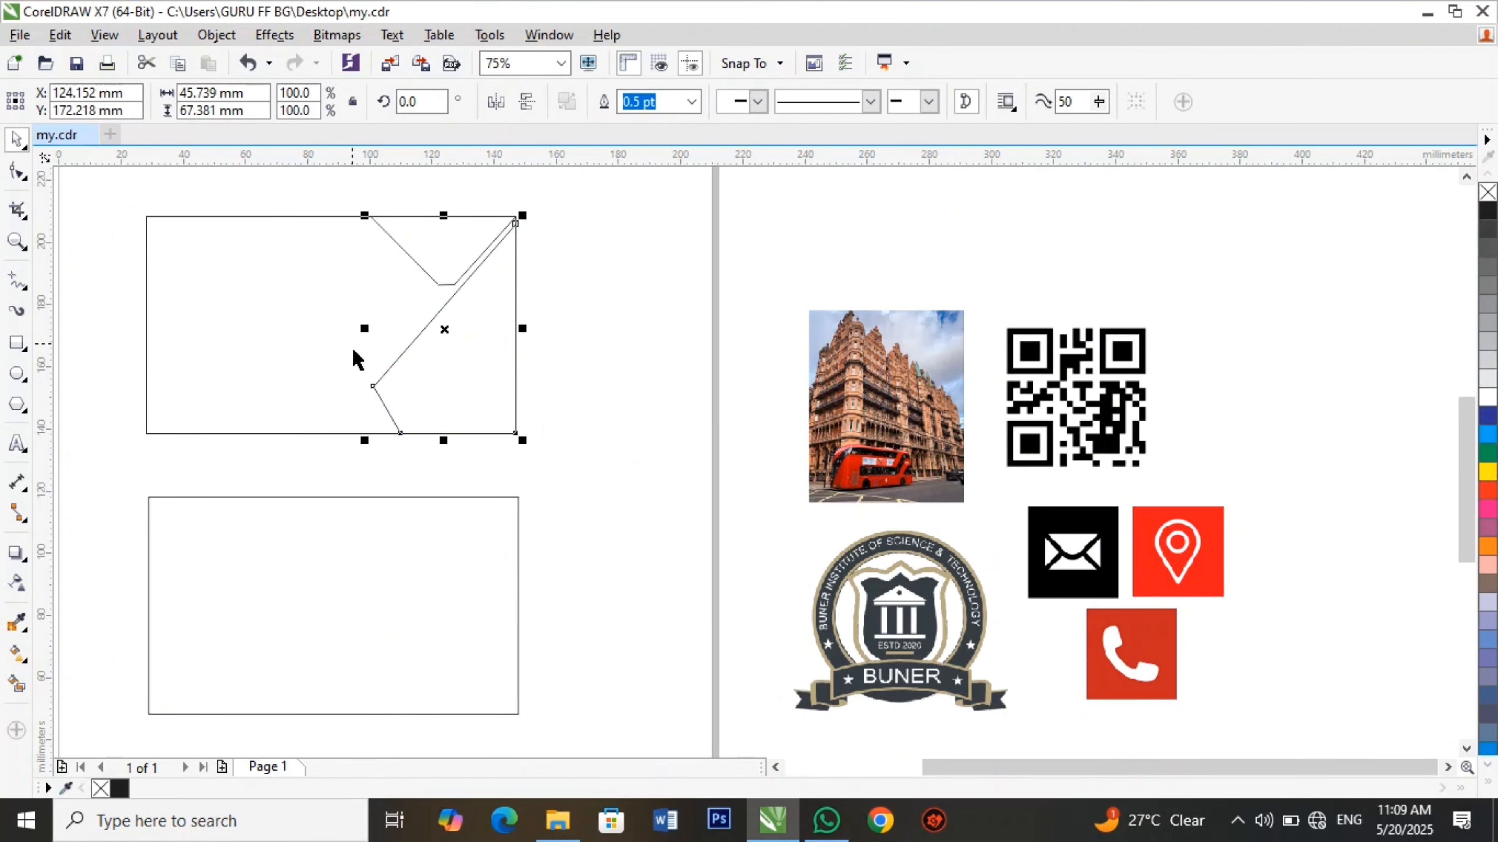
{"action": "left_click", "coordinate": [561, 395]}
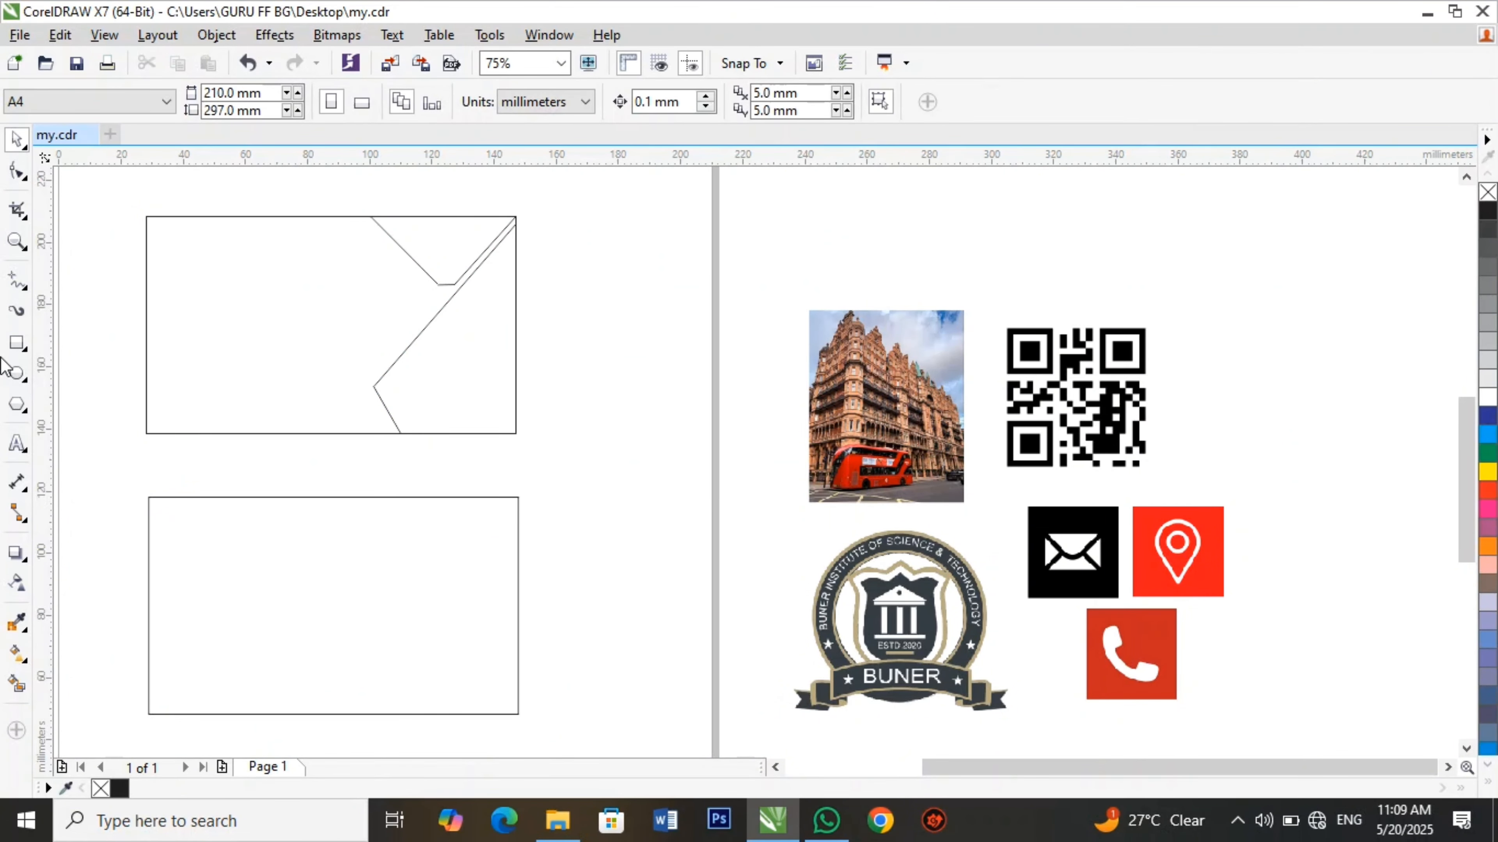
Draw a rectangle about 82 × 17 mm in the upper card's bottom-left corner and convert it to curves.
{"action": "left_click", "coordinate": [16, 343]}
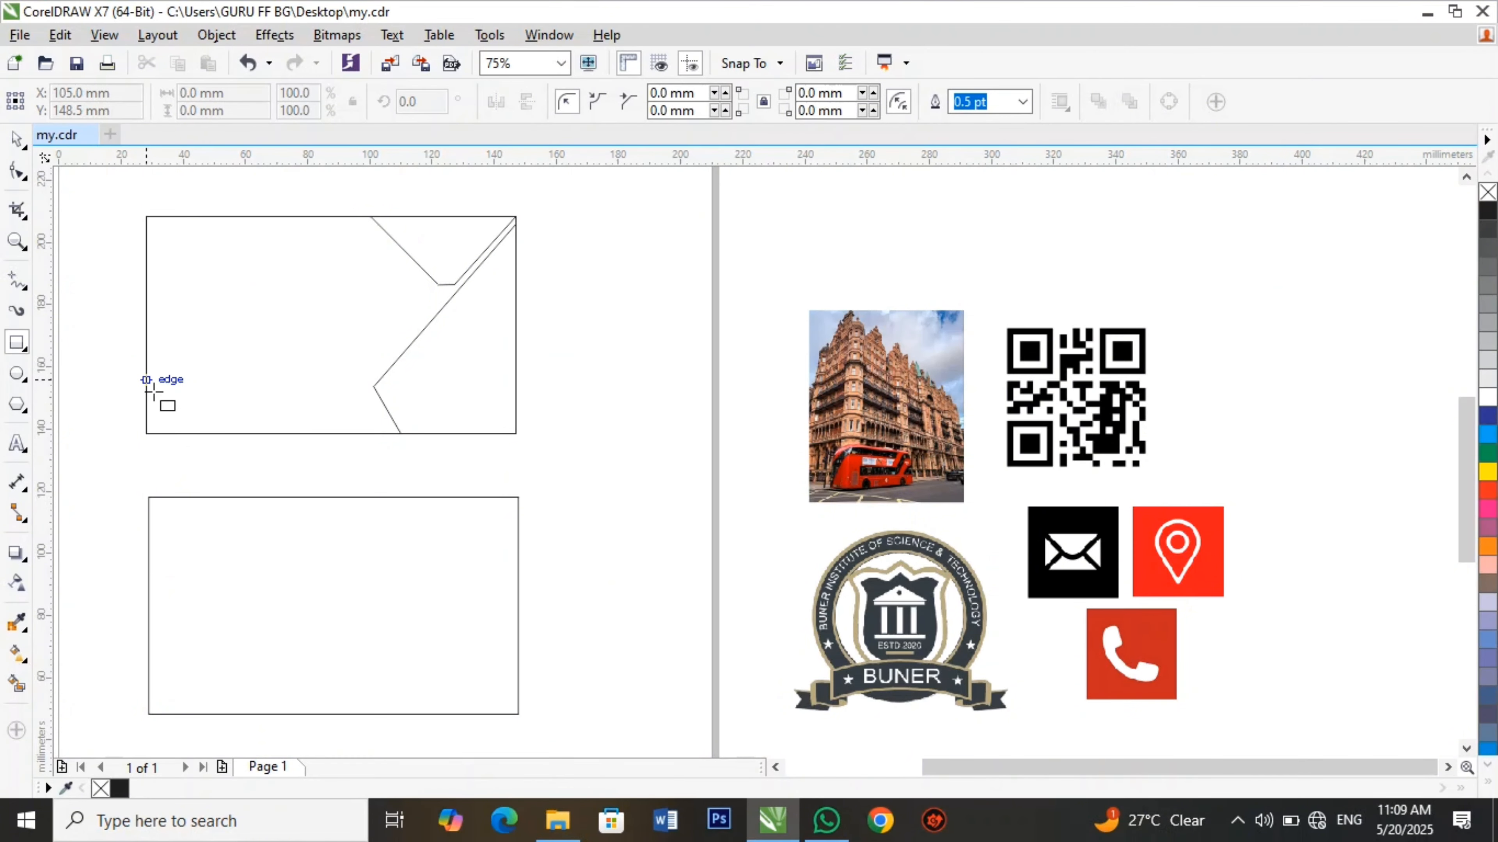
{"action": "left_click_drag", "start_coordinate": [153, 390], "coordinate": [417, 452]}
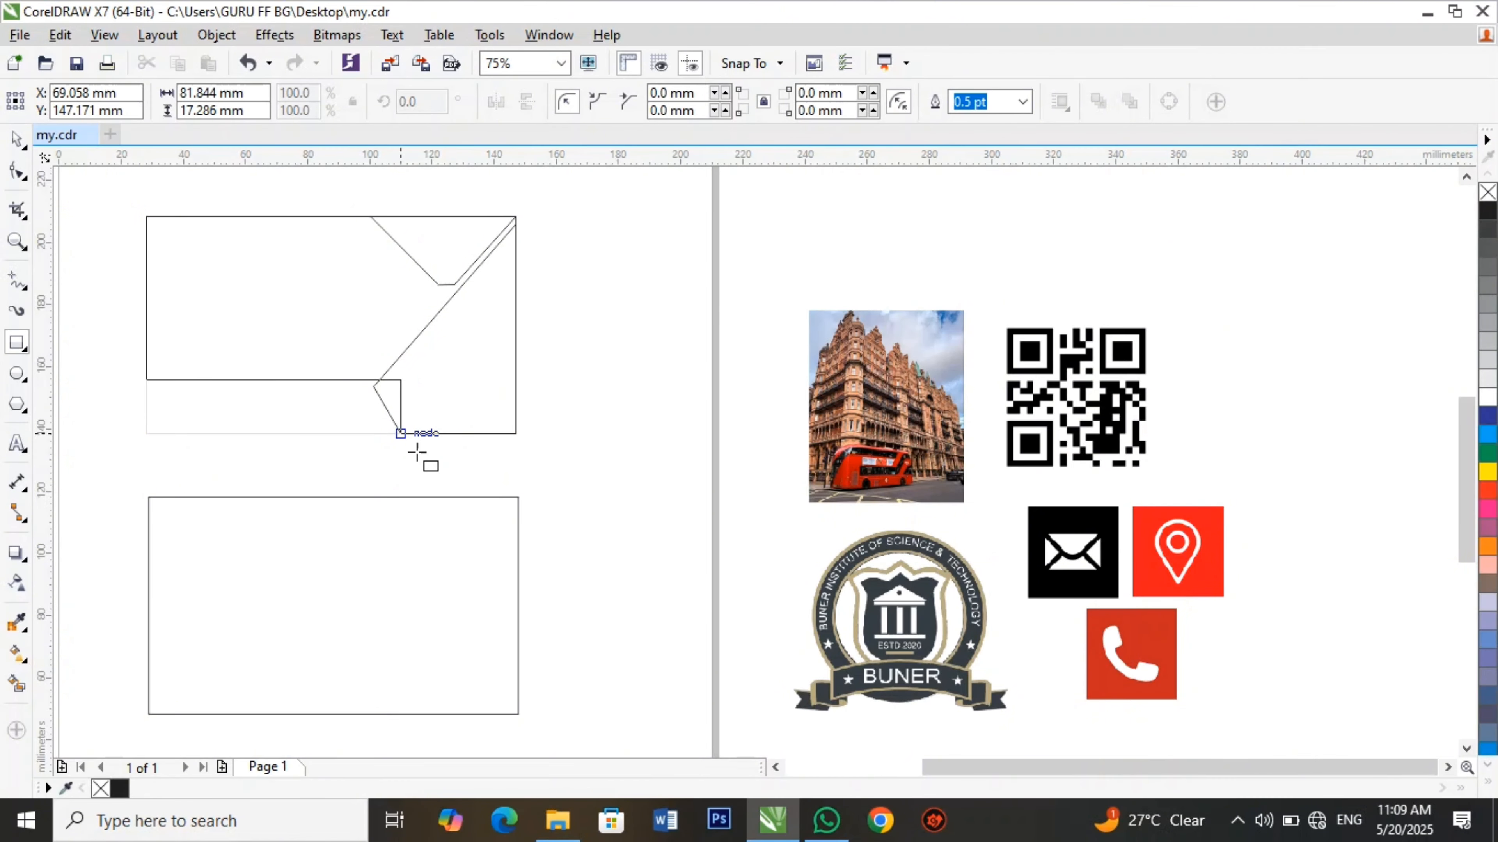
{"action": "left_click_drag", "start_coordinate": [417, 453], "coordinate": [385, 433]}
{"action": "key", "text": "ctrl+q"}
Move the bottom strip's top-right node inward and nudge it up so the right end runs parallel to the neighbouring shape.
{"action": "key", "text": "F10"}
{"action": "left_click_drag", "start_coordinate": [401, 379], "coordinate": [359, 388]}
{"action": "key", "text": "Up"}
{"action": "key", "text": "Up"}
{"action": "key", "text": "Up"}
{"action": "key", "text": "Up"}
{"action": "key", "text": "Up"}
{"action": "key", "text": "Up"}
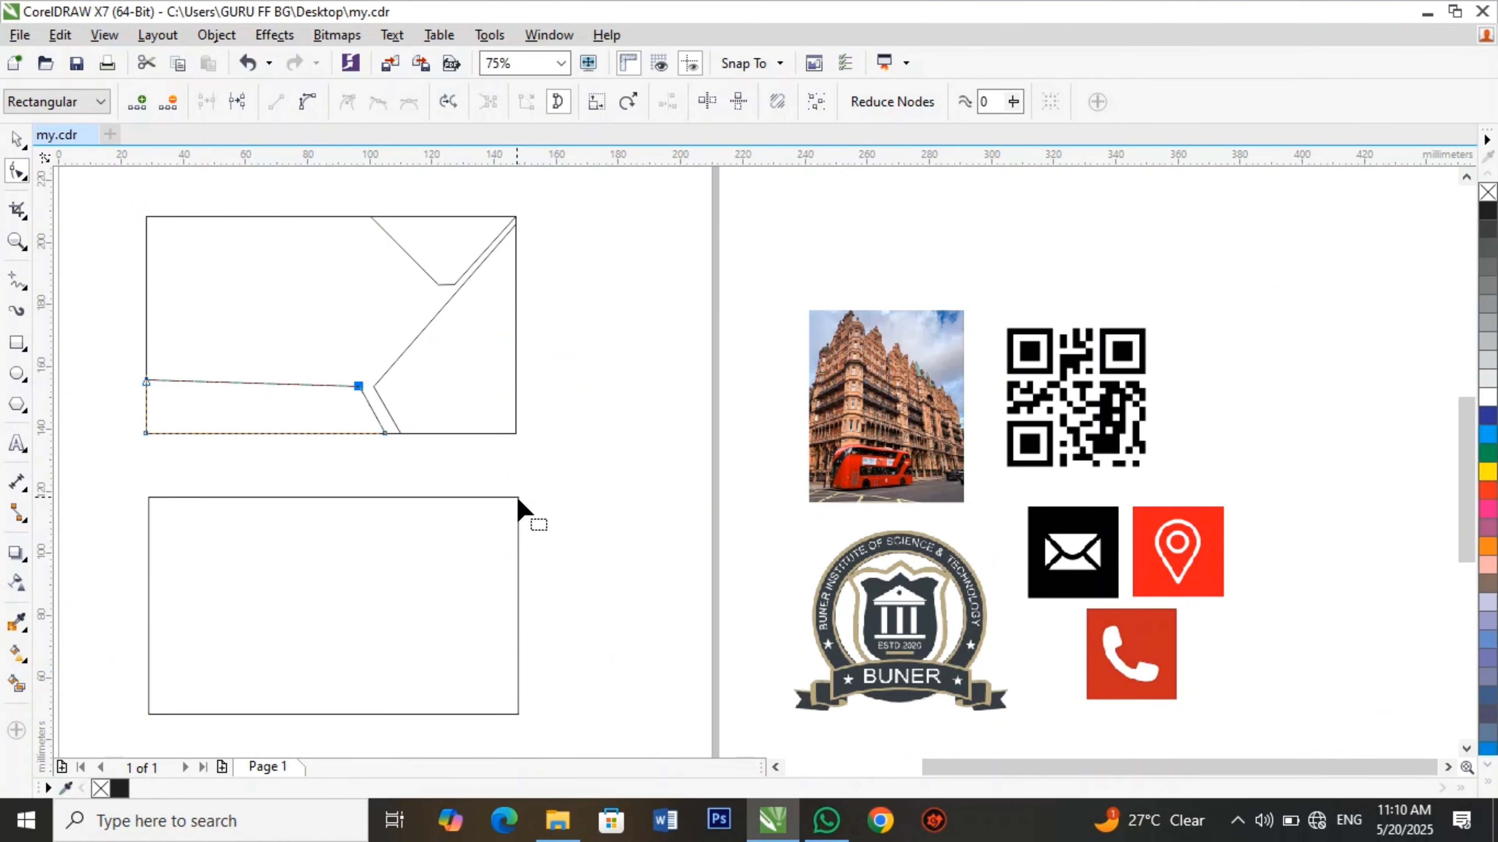
Lower the bottom strip's top-left node along the card's edge and nudge it up to level the strip's top edge.
{"action": "left_click_drag", "start_coordinate": [146, 381], "coordinate": [146, 391]}
{"action": "key", "text": "Up"}
{"action": "key", "text": "Up"}
{"action": "key", "text": "Up"}
{"action": "key", "text": "Up"}
{"action": "key", "text": "Up"}
{"action": "key", "text": "Up"}
{"action": "key", "text": "Up"}
{"action": "key", "text": "Up"}
{"action": "key", "text": "space"}
{"action": "left_click", "coordinate": [649, 602]}
Duplicate the bottom strip and move the copy over the original, offset slightly to the left.
{"action": "left_click", "coordinate": [253, 408]}
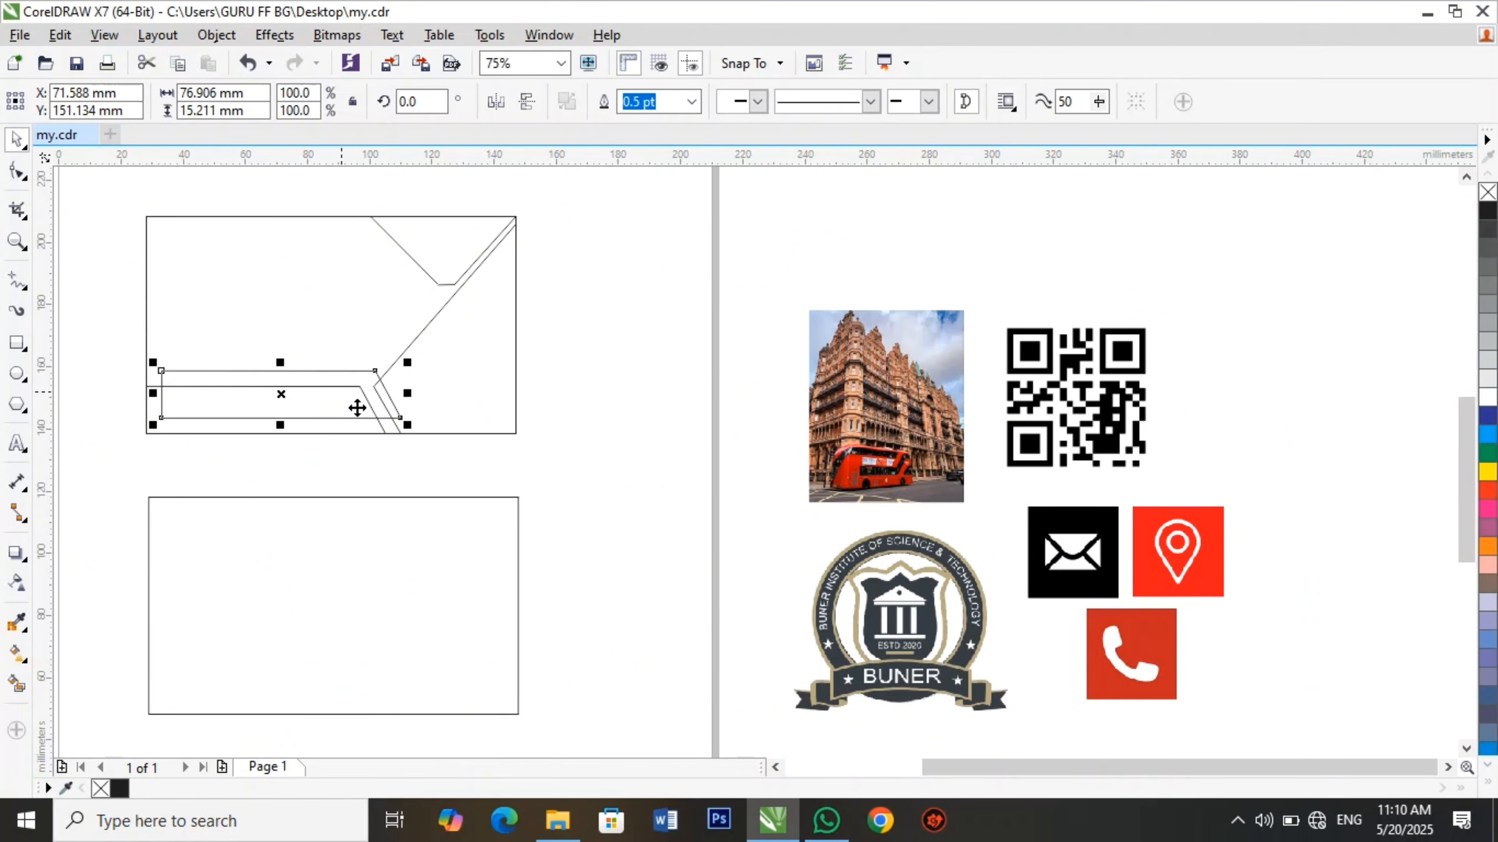
{"action": "left_click_drag", "start_coordinate": [357, 408], "coordinate": [341, 424]}
{"action": "left_click_drag", "start_coordinate": [339, 425], "coordinate": [339, 425]}
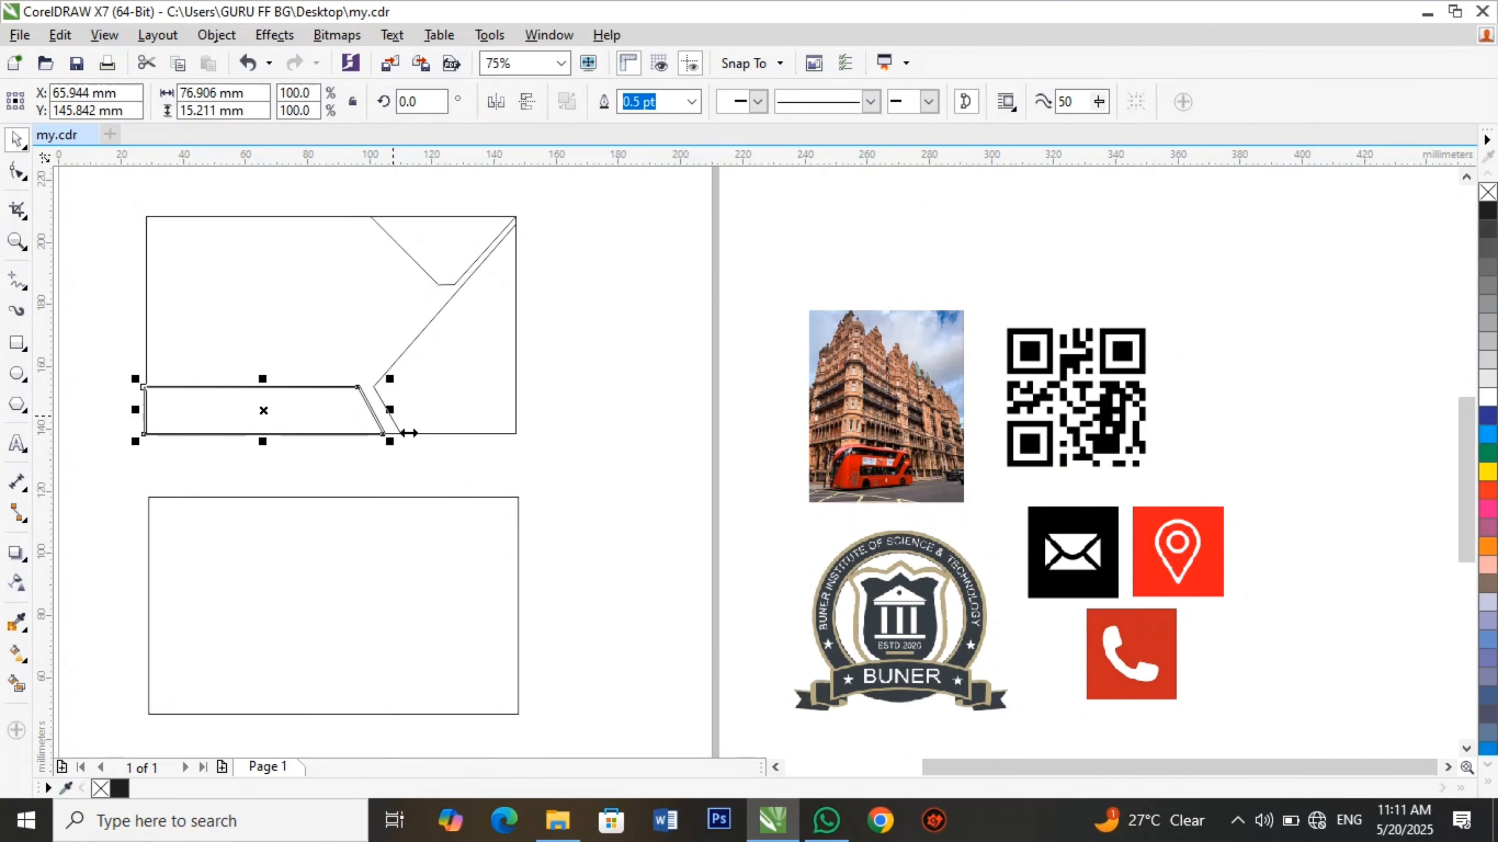
Shrink the copied bottom strip to about 69 × 13 mm so it sits inside the original along the card's lower edge.
{"action": "left_click_drag", "start_coordinate": [409, 433], "coordinate": [384, 433]}
{"action": "left_click_drag", "start_coordinate": [251, 379], "coordinate": [251, 388]}
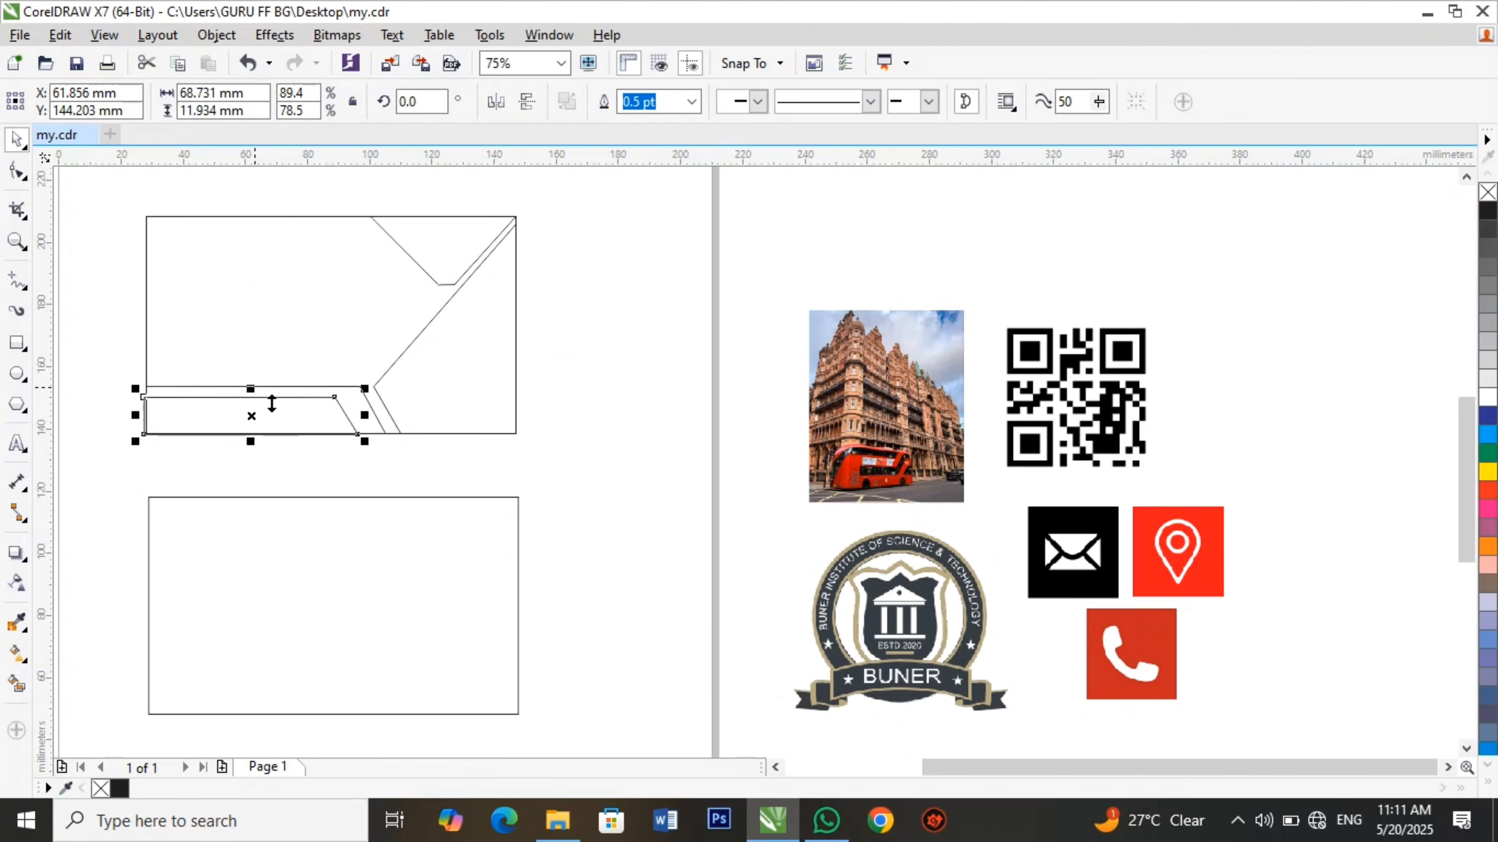
{"action": "left_click_drag", "start_coordinate": [271, 404], "coordinate": [315, 395]}
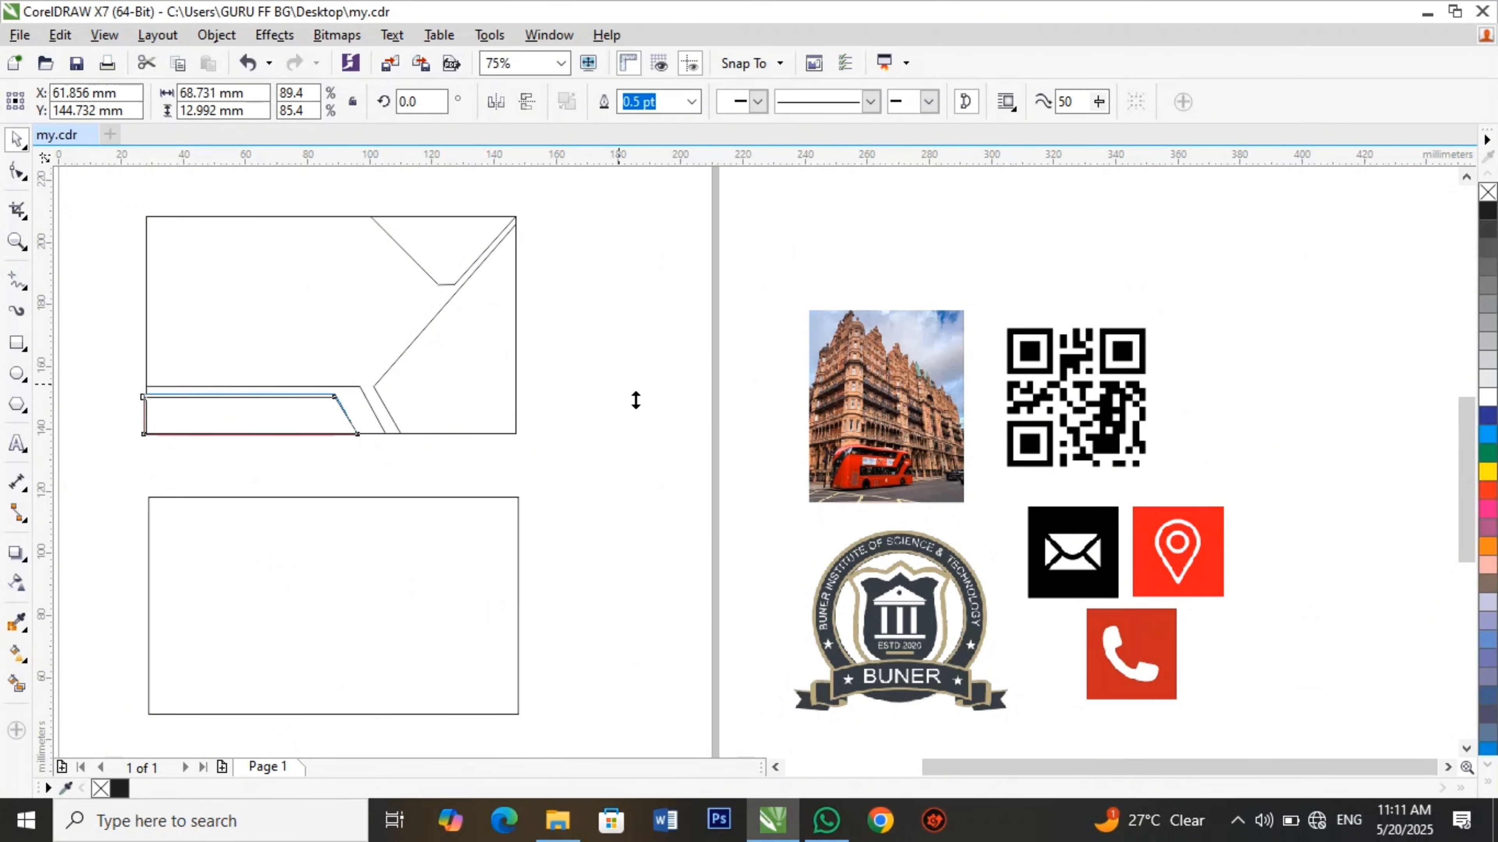
{"action": "left_click_drag", "start_coordinate": [636, 400], "coordinate": [620, 389]}
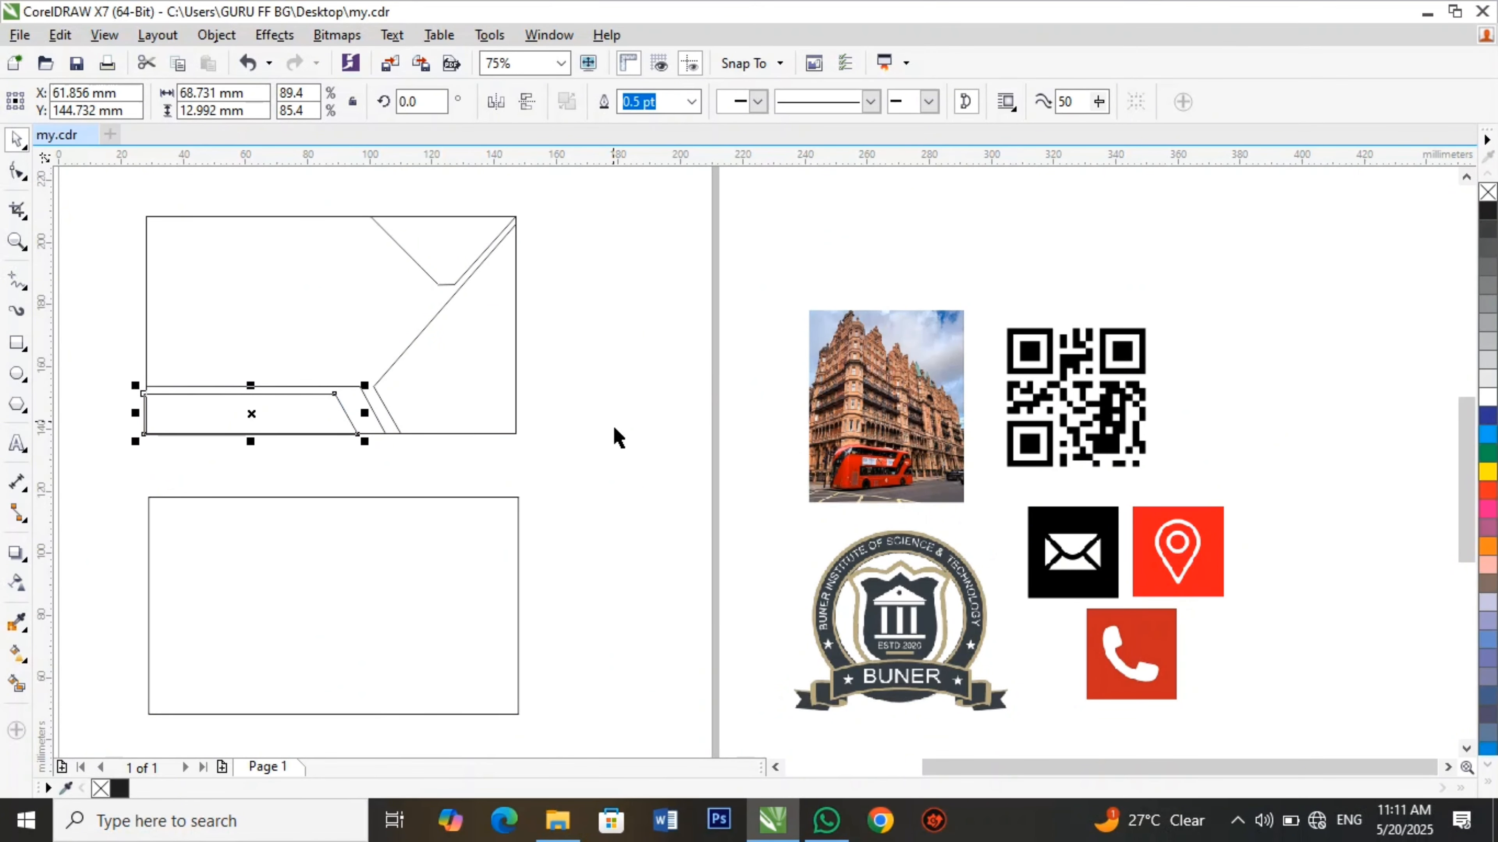
Nudge the inner strip right and up onto the card's bottom-left corner and widen it to about 70.6 mm.
{"action": "key", "text": "Right"}
{"action": "key", "text": "Right"}
{"action": "key", "text": "Right"}
{"action": "key", "text": "Up"}
{"action": "key", "text": "Up"}
{"action": "key", "text": "Up"}
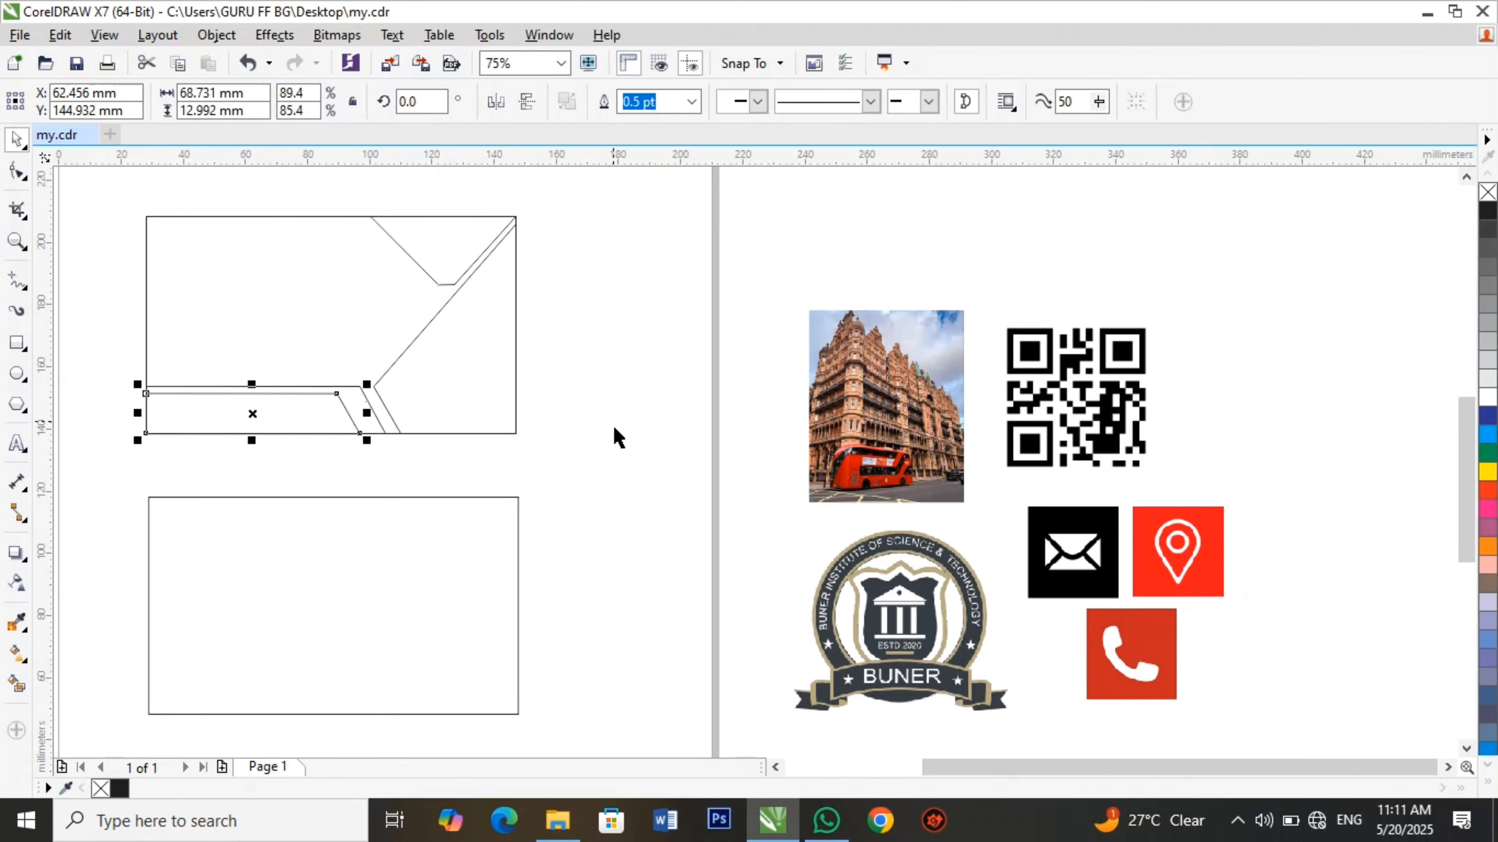
{"action": "left_click", "coordinate": [619, 437]}
{"action": "left_click", "coordinate": [228, 425]}
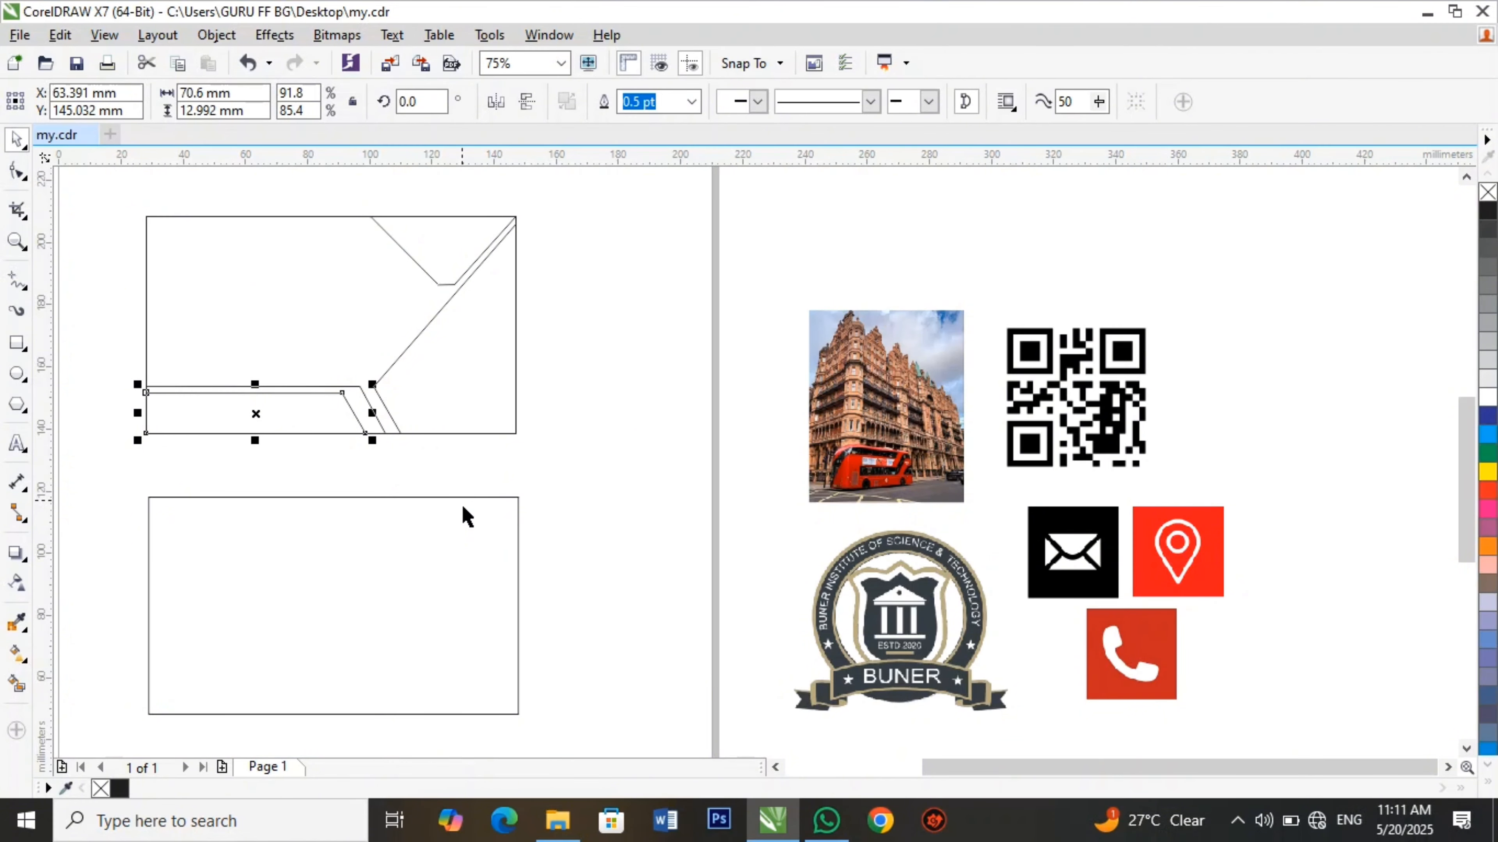
Place a copy of the inner strip, flattened to about 6.5 mm high, beside the card and rotate it to about 234°.
{"action": "key", "text": "ctrl+d"}
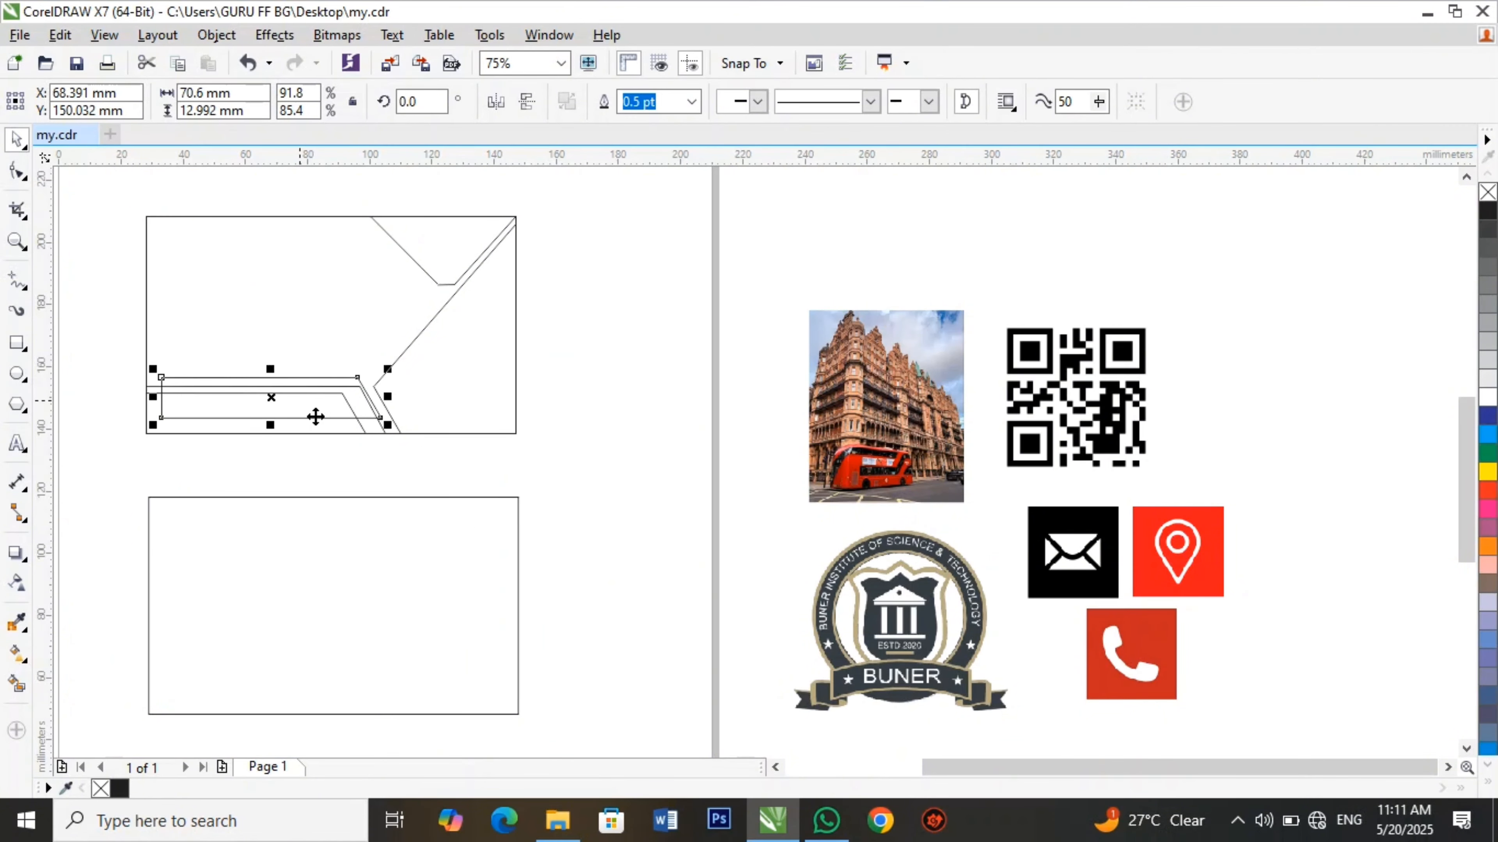
{"action": "left_click_drag", "start_coordinate": [293, 417], "coordinate": [598, 367]}
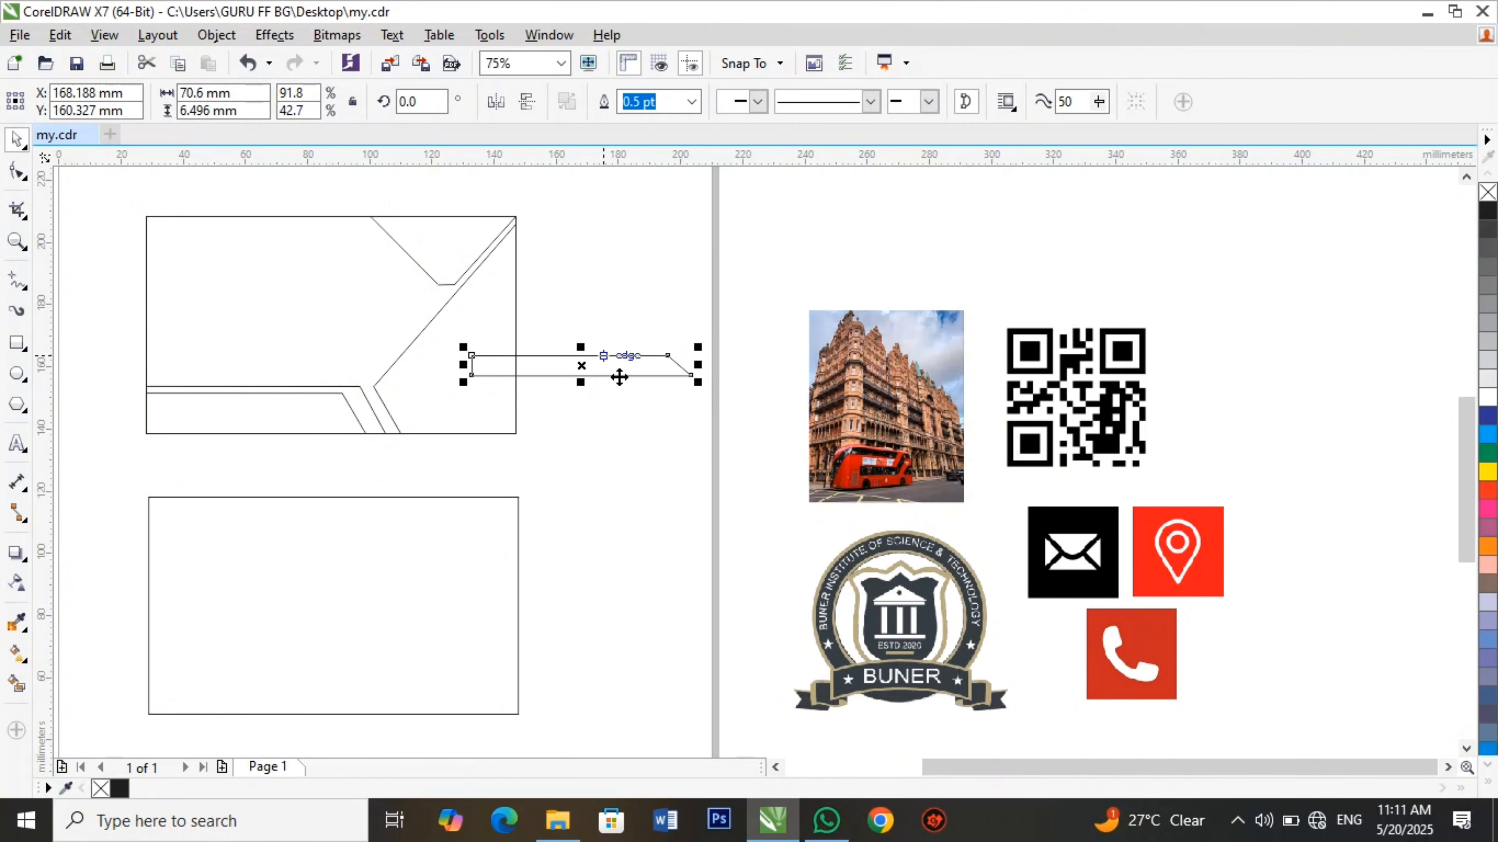
{"action": "left_click", "coordinate": [581, 357]}
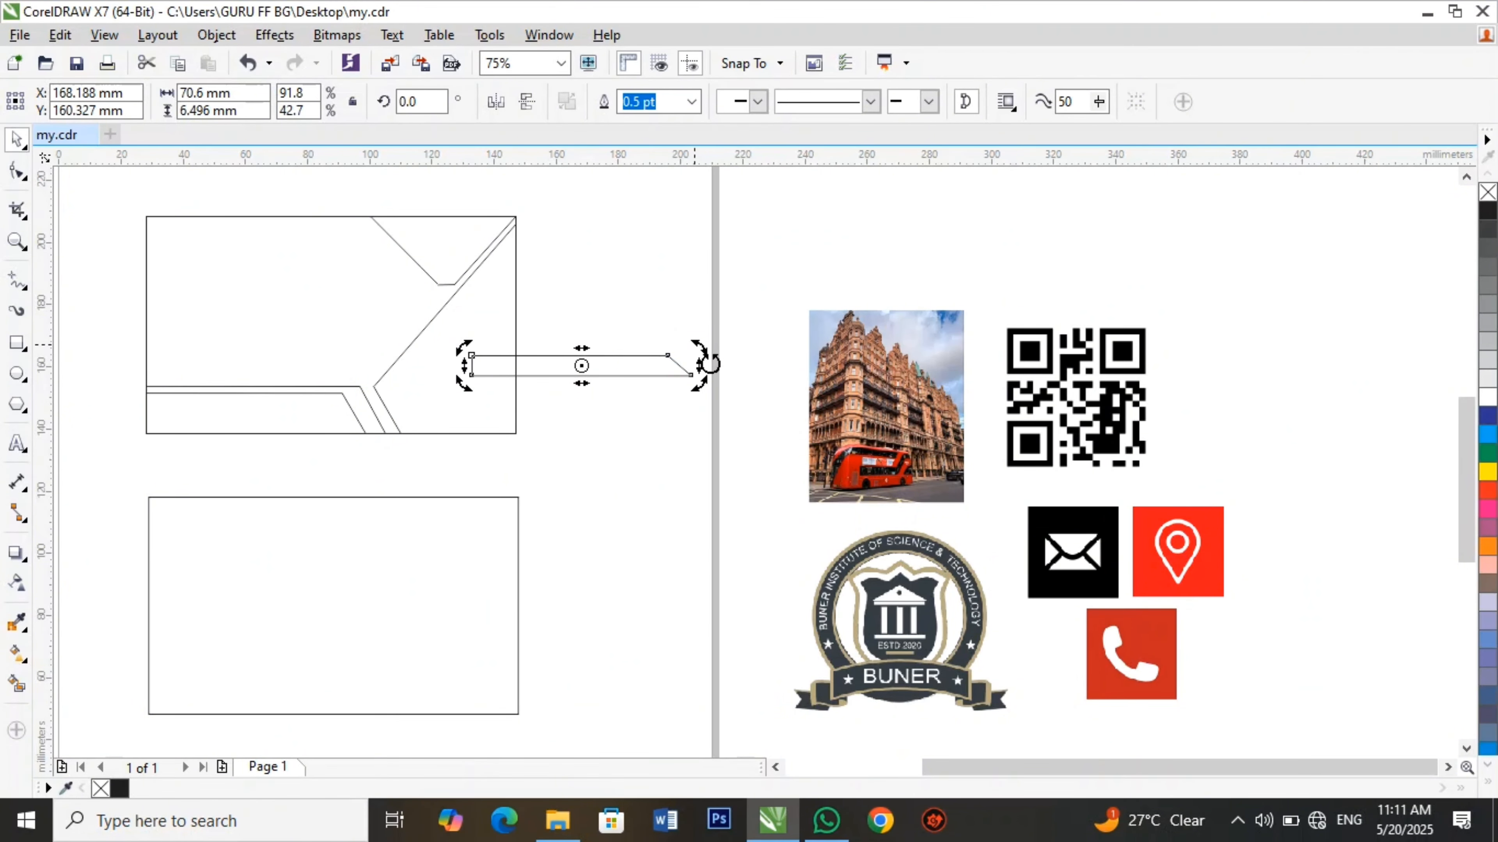
{"action": "left_click_drag", "start_coordinate": [710, 364], "coordinate": [528, 479]}
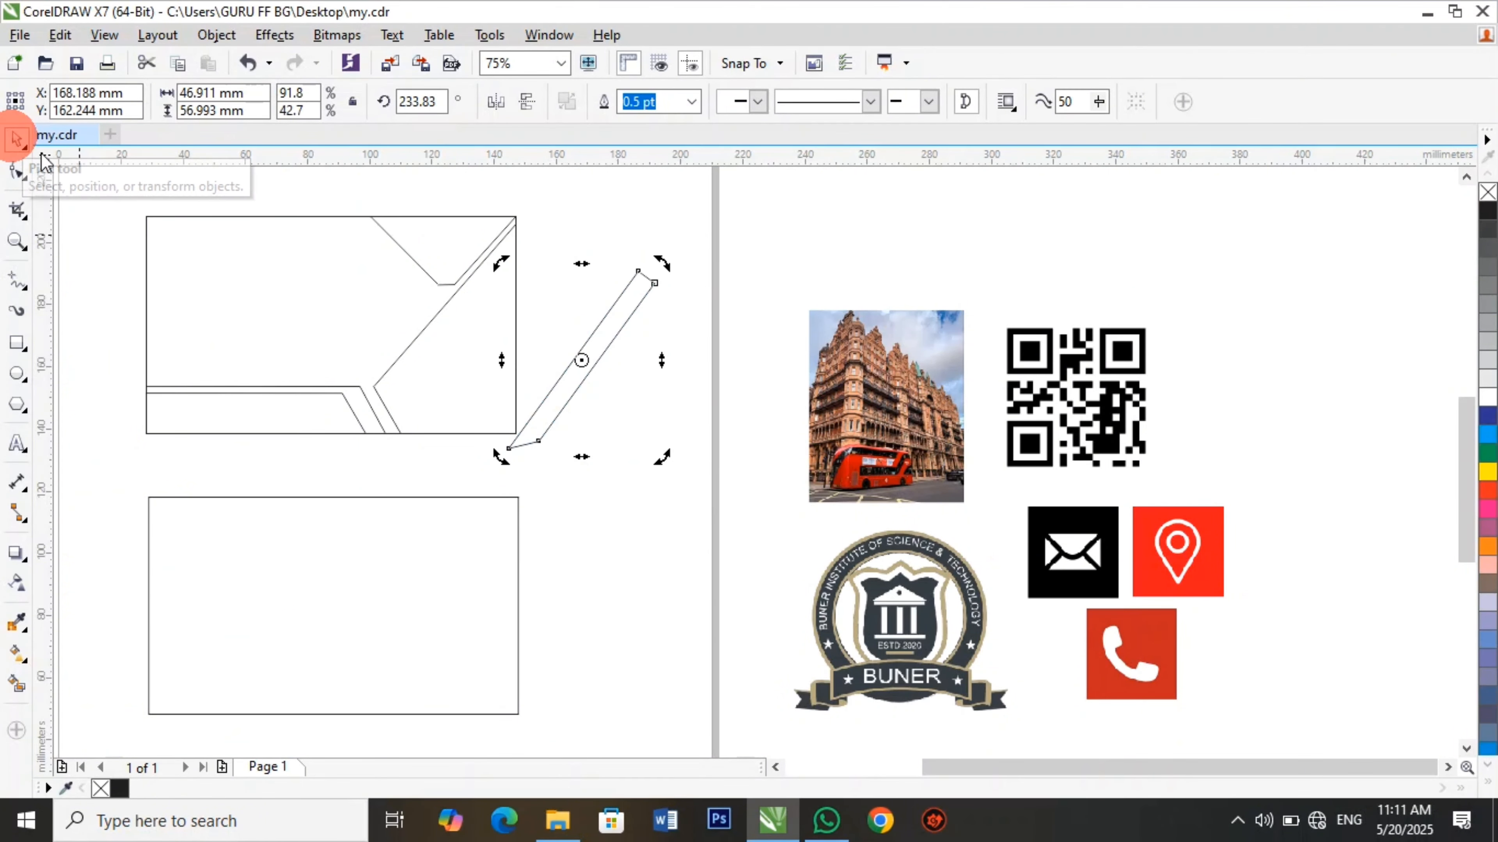
{"action": "left_click", "coordinate": [740, 393]}
Move the rotated strip onto the card and scale it to about 30 × 36 mm between the bottom strip and the top-right shape.
{"action": "left_click_drag", "start_coordinate": [575, 373], "coordinate": [378, 379]}
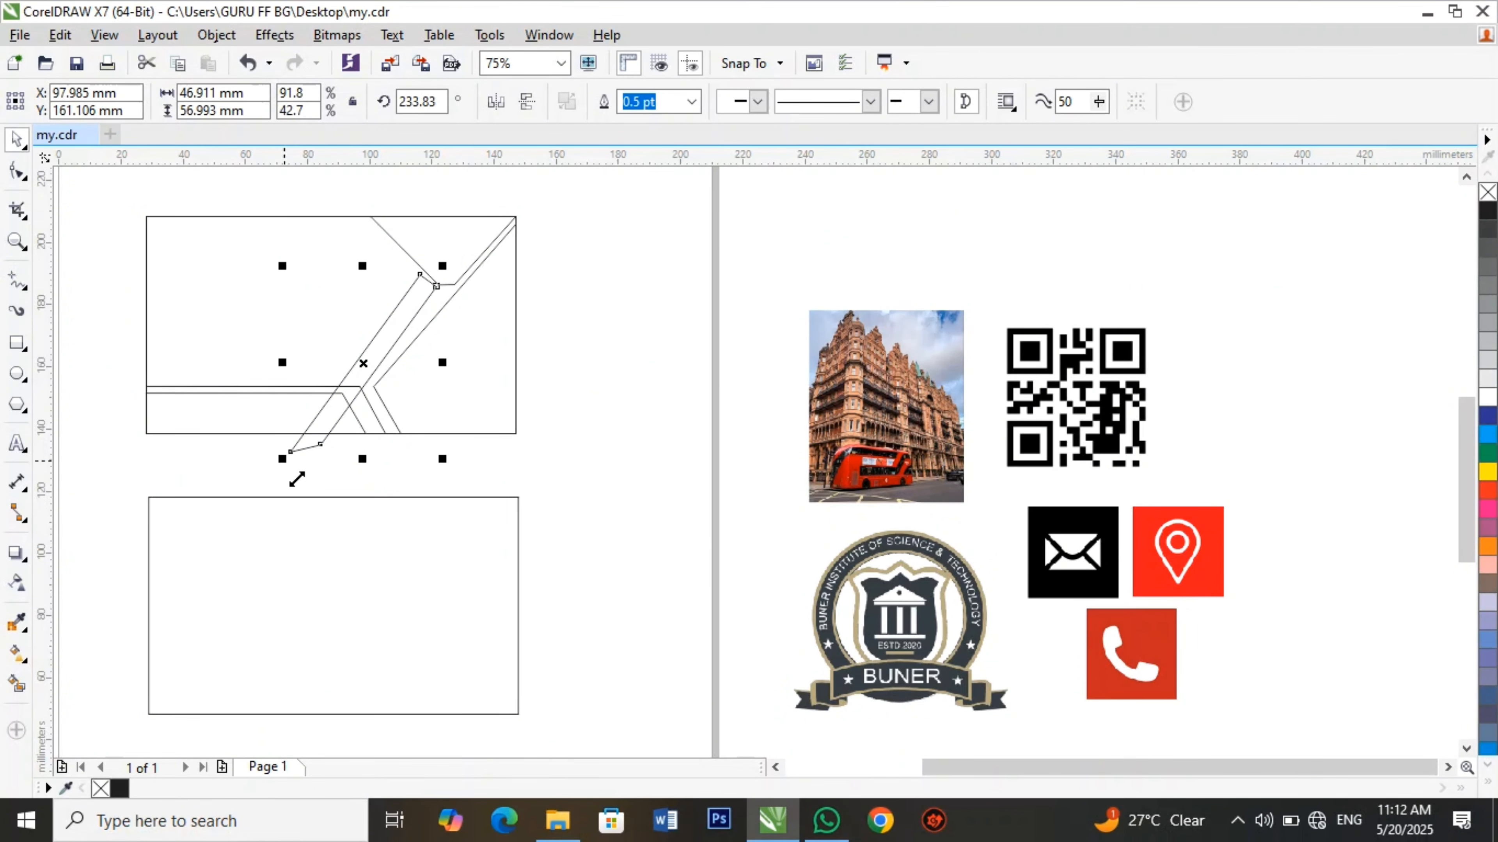
{"action": "left_click_drag", "start_coordinate": [297, 478], "coordinate": [342, 414]}
{"action": "scroll", "coordinate": [410, 297], "scroll_direction": "up", "scroll_amount": 2}
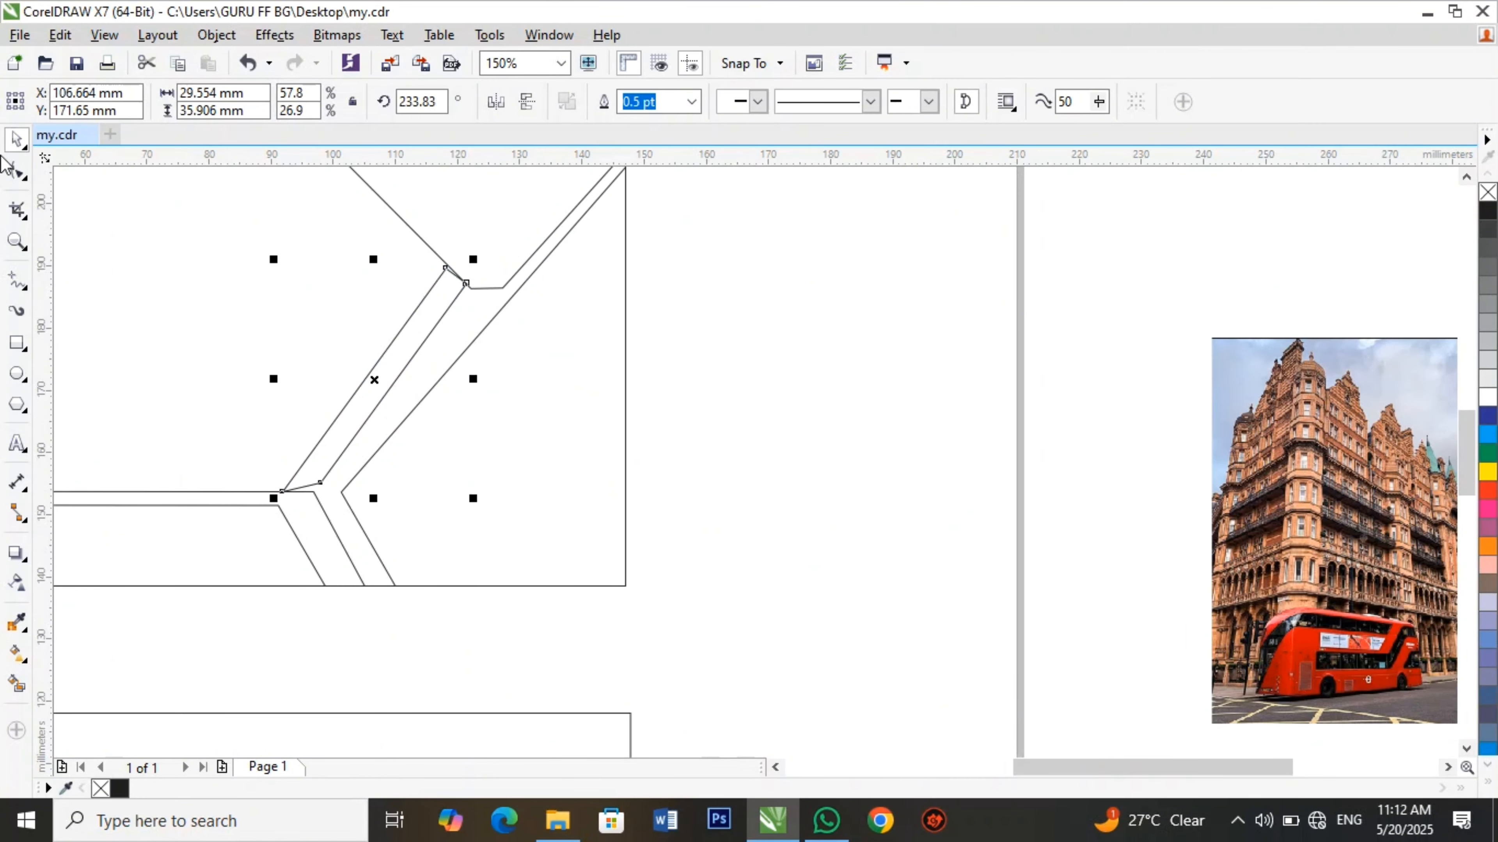
{"action": "left_click", "coordinate": [17, 172]}
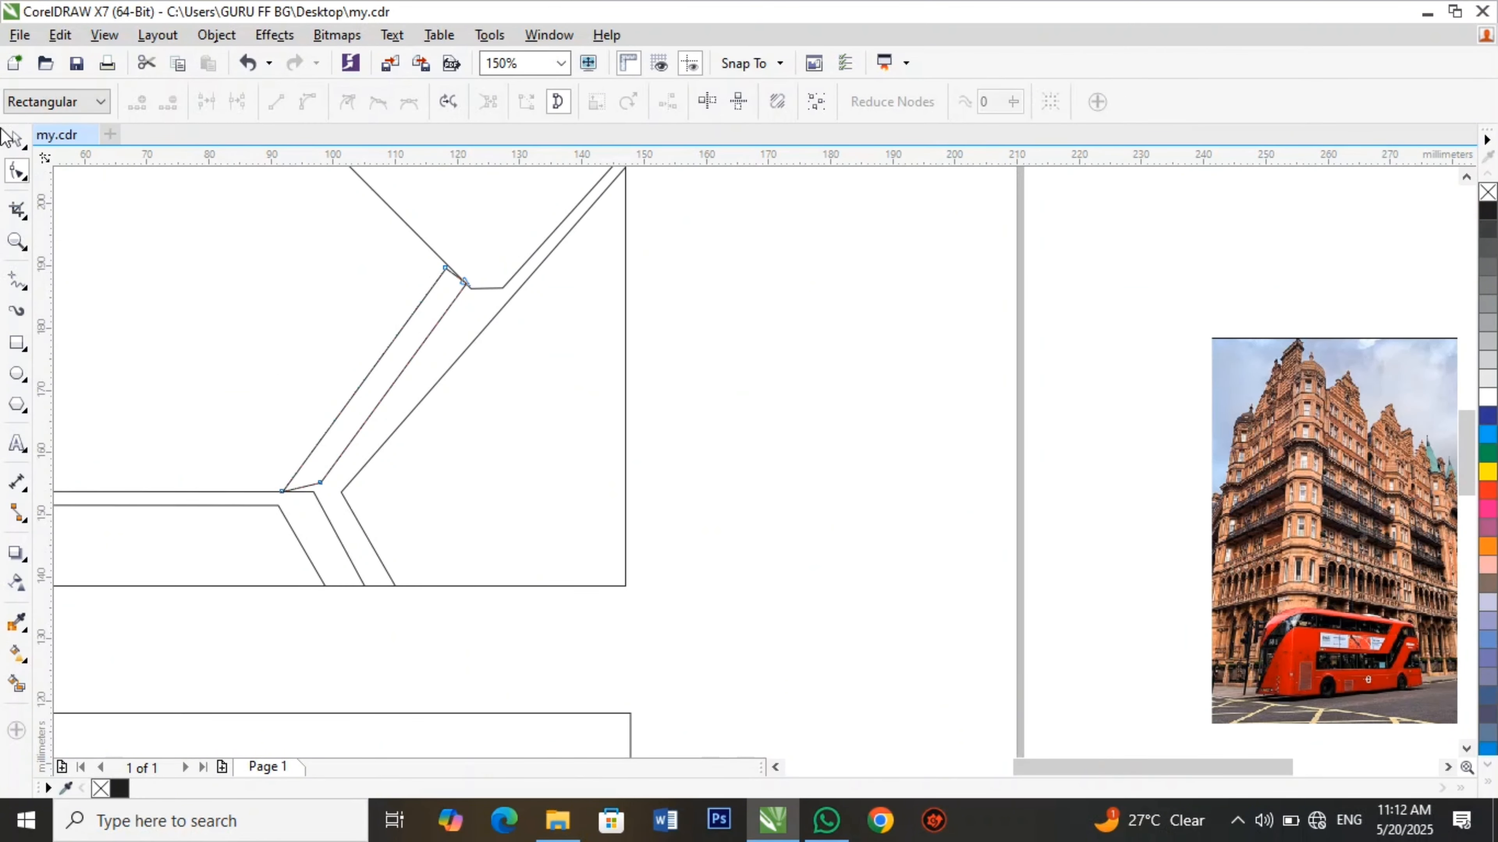
{"action": "left_click", "coordinate": [16, 138]}
Rotate and reshape the diagonal strip so it runs parallel to the right-hand shape and joins the bottom strip to the top-right shape.
{"action": "left_click", "coordinate": [390, 379]}
{"action": "left_click_drag", "start_coordinate": [474, 261], "coordinate": [496, 287]}
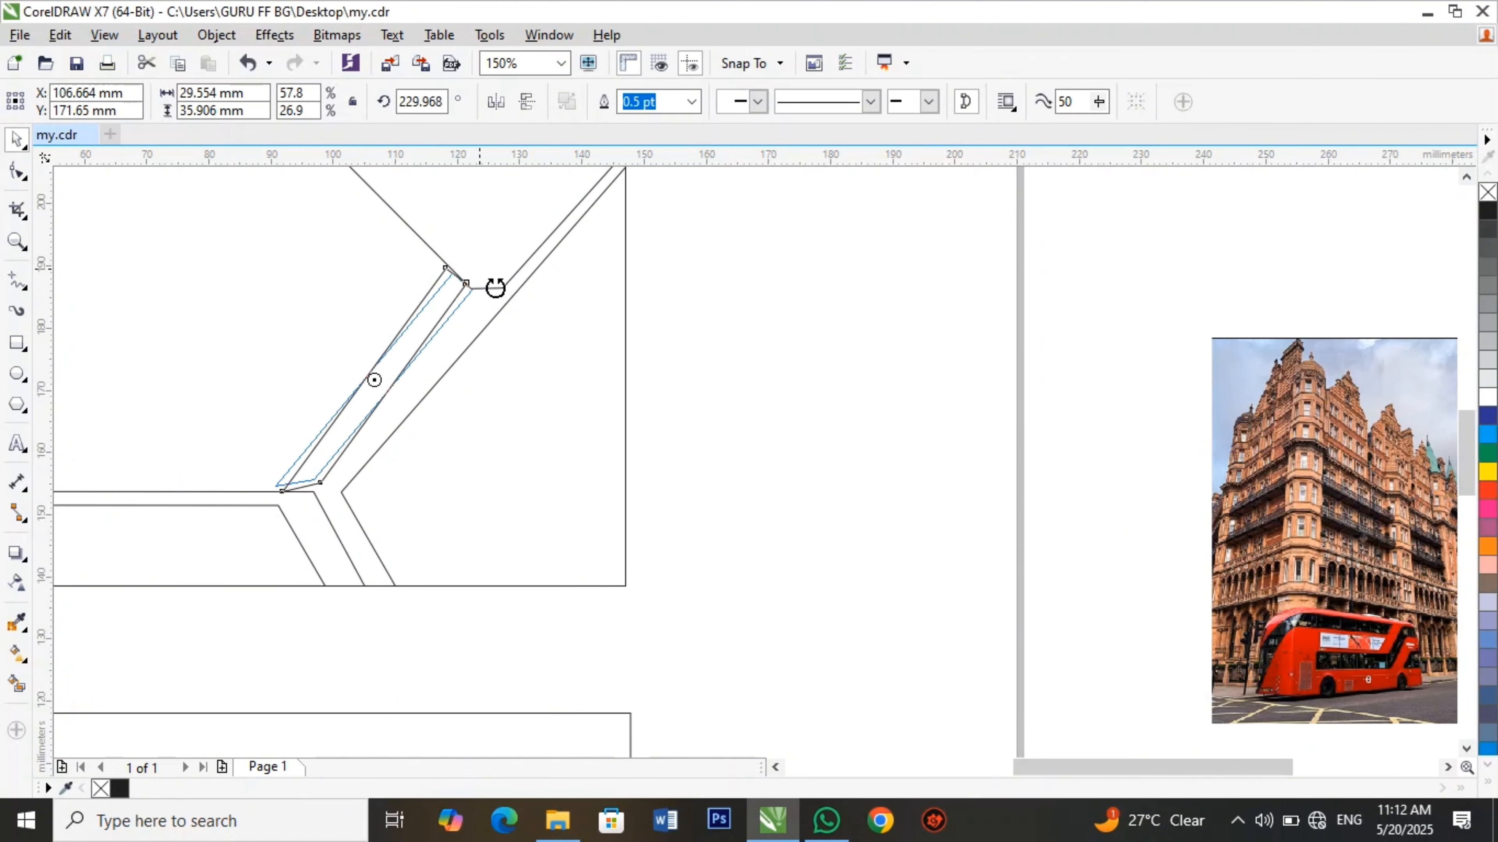
{"action": "left_click", "coordinate": [470, 289]}
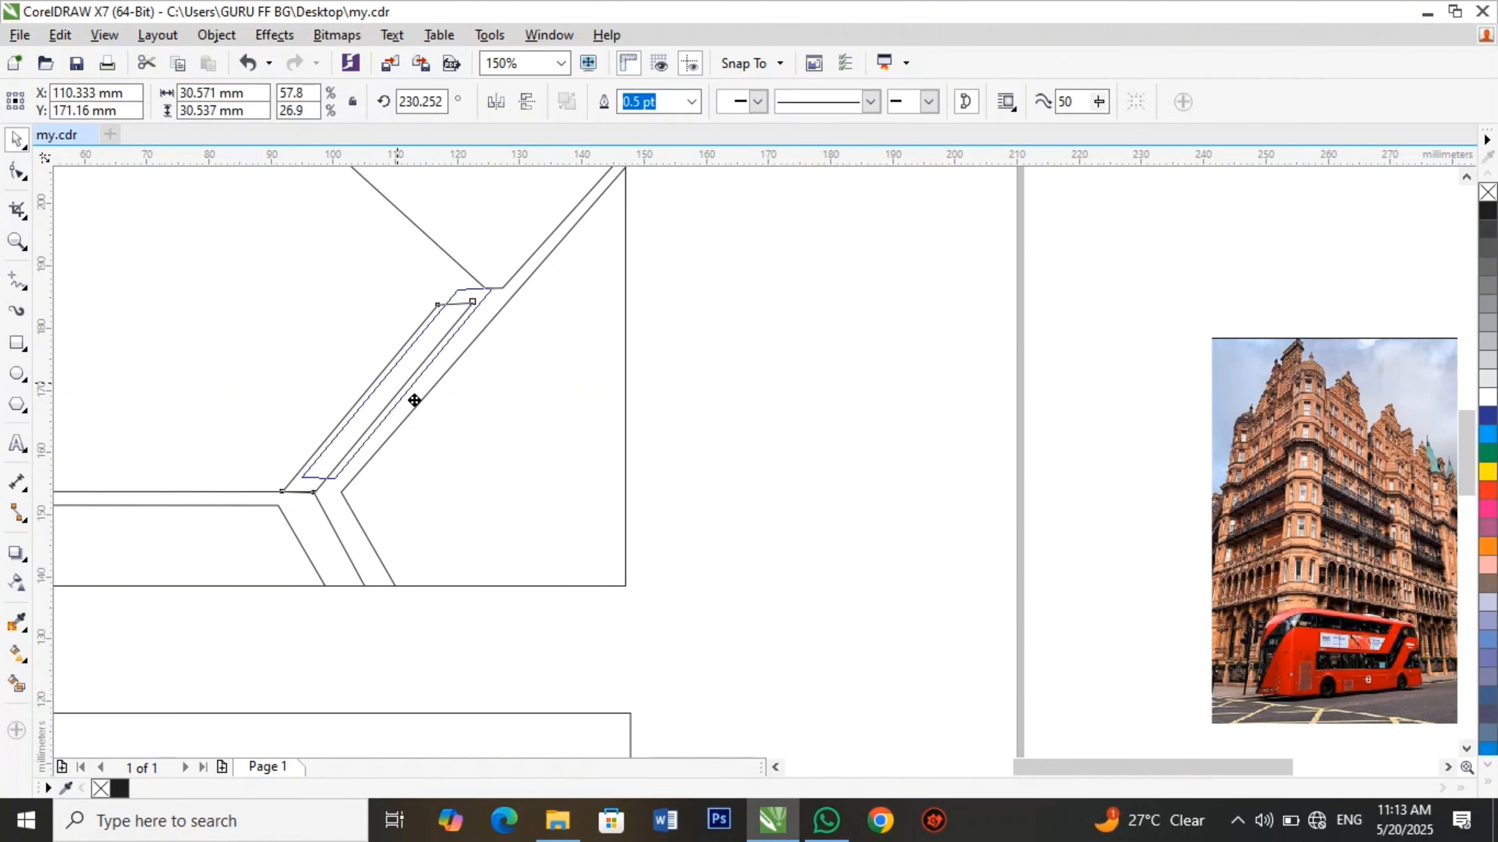
{"action": "left_click", "coordinate": [408, 391]}
{"action": "left_click", "coordinate": [395, 384]}
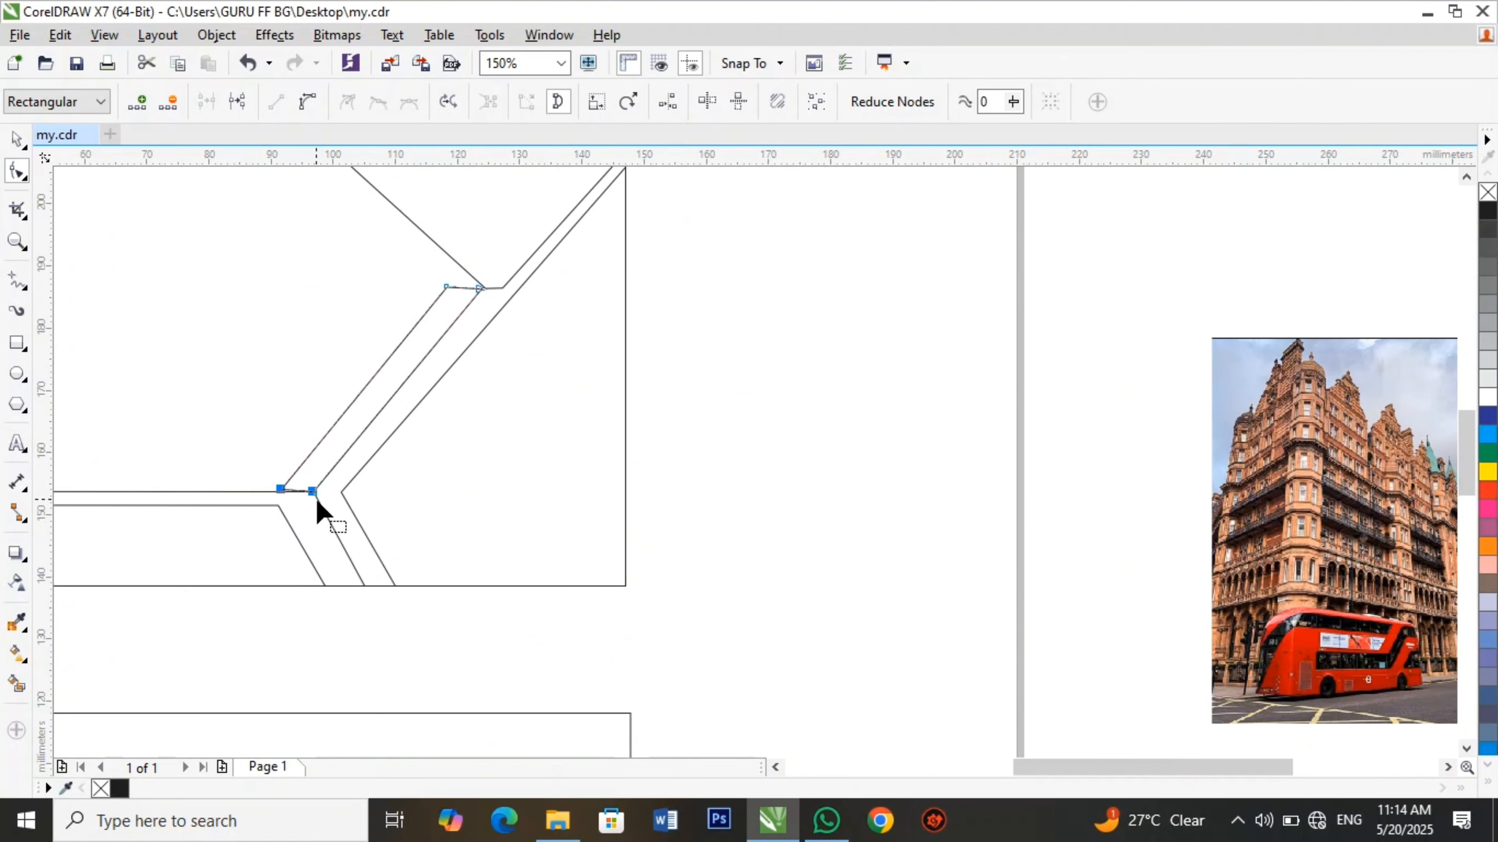
{"action": "key", "text": "ctrl+z"}
{"action": "key", "text": "space"}
{"action": "left_click", "coordinate": [746, 435]}
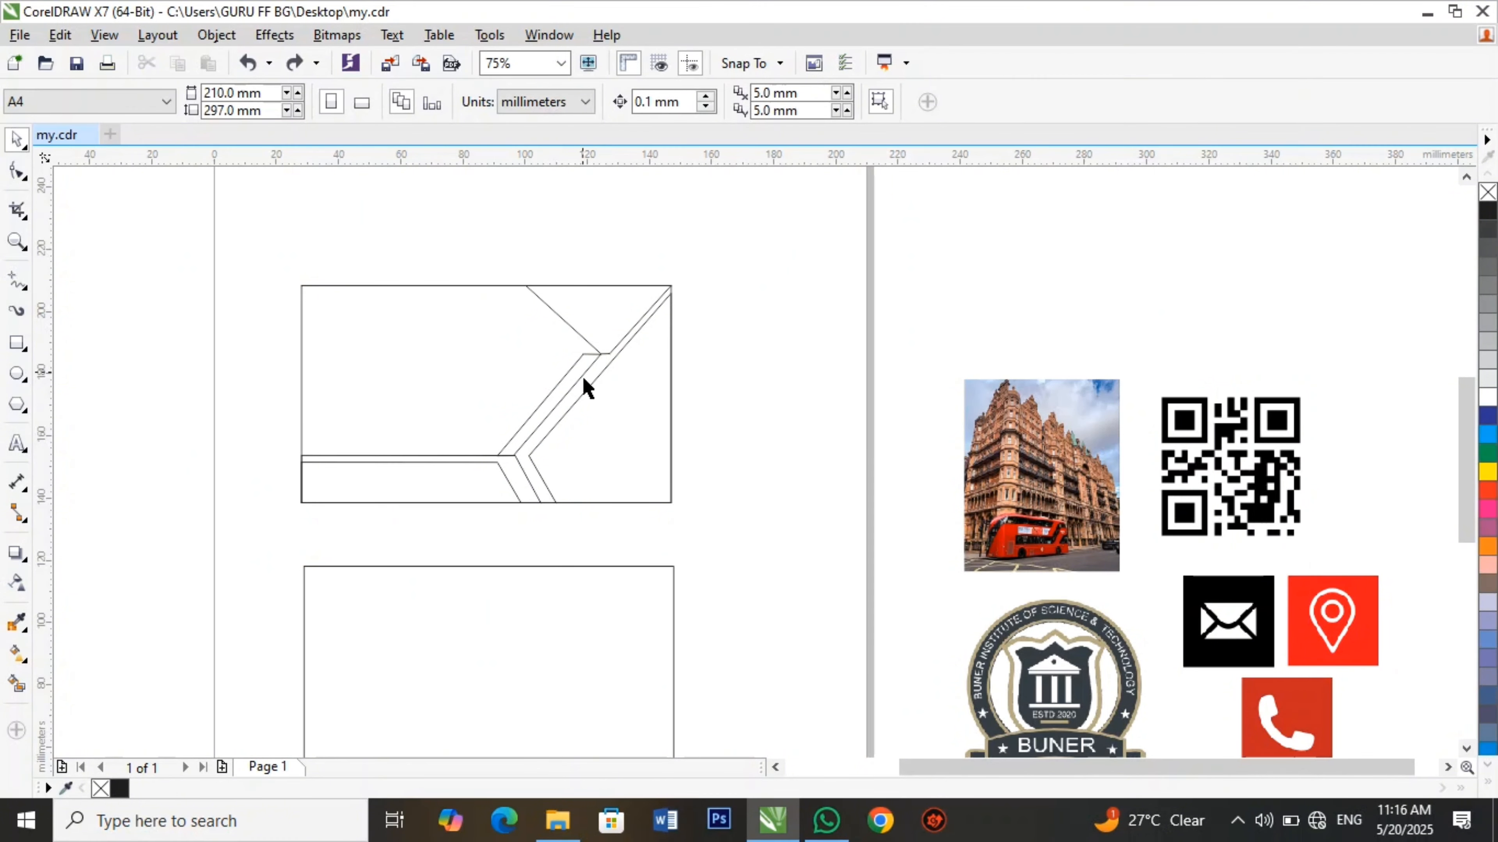
Duplicate the diagonal strip, place the copy in the card's empty area and mirror it horizontally.
{"action": "left_click", "coordinate": [586, 384]}
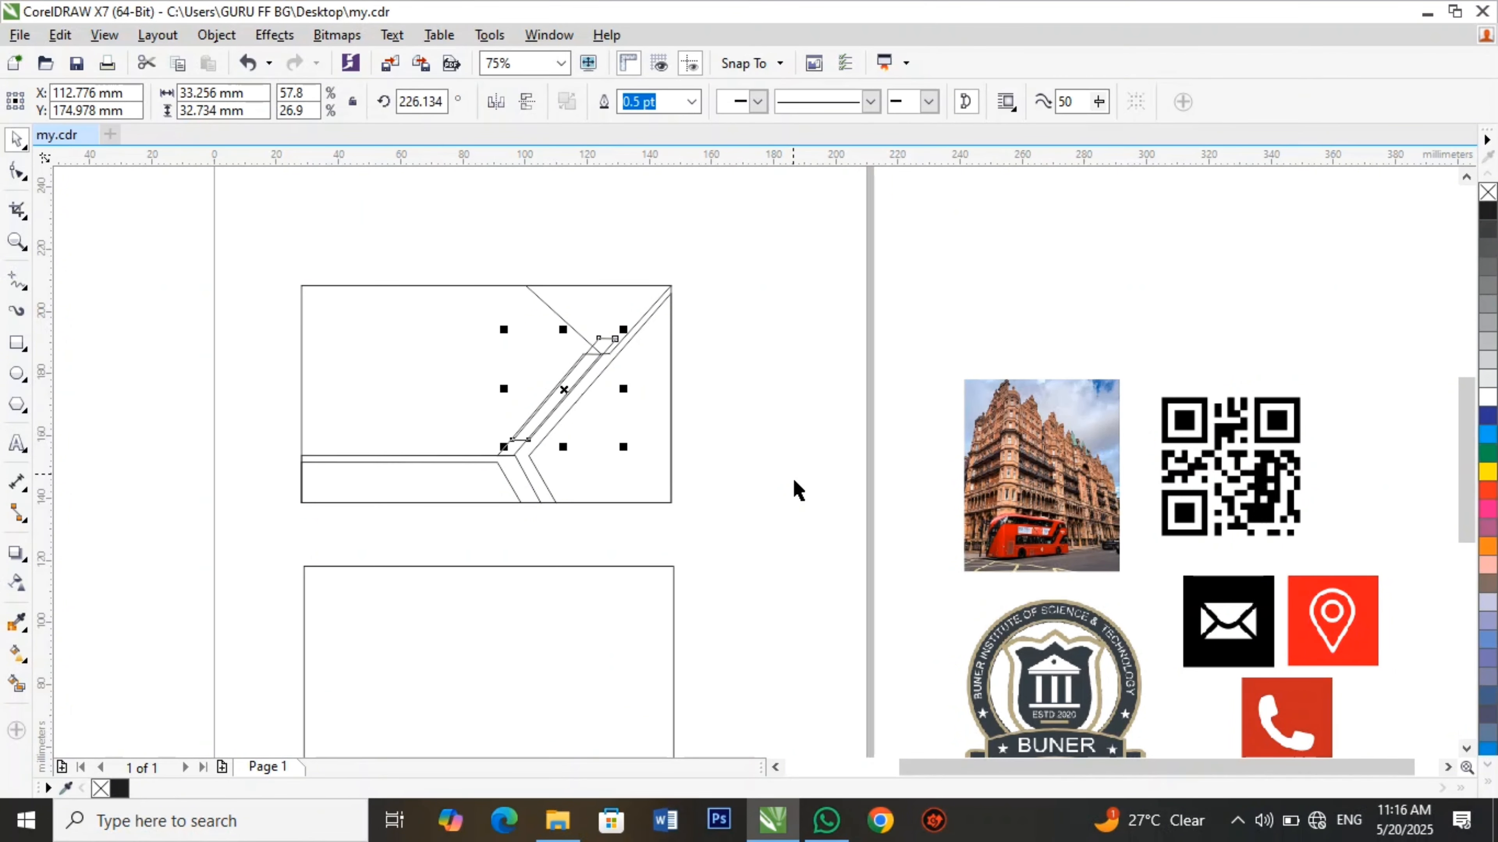
{"action": "left_click_drag", "start_coordinate": [575, 405], "coordinate": [479, 390]}
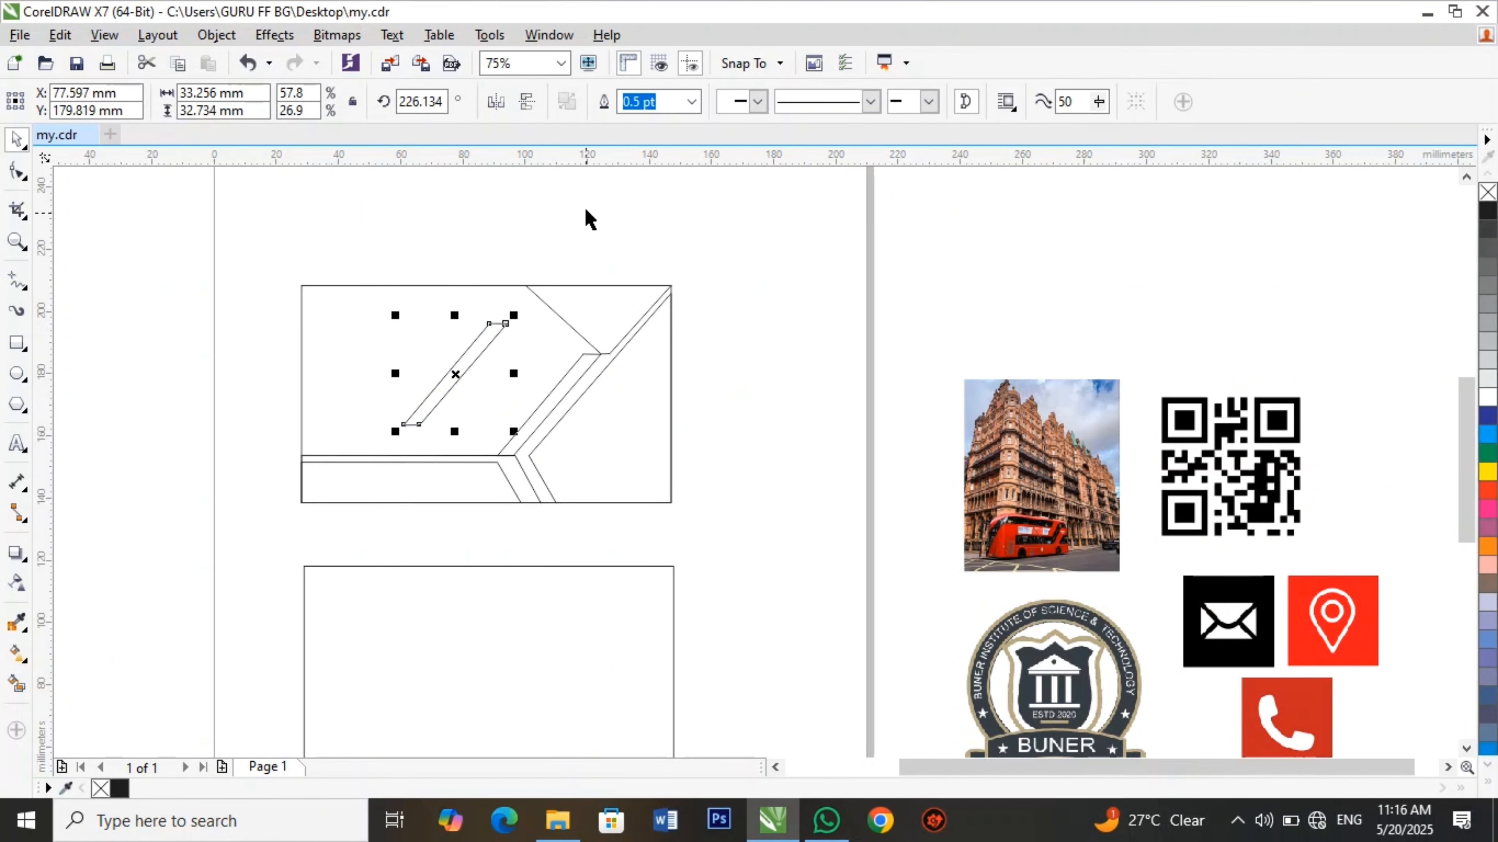
{"action": "left_click", "coordinate": [495, 103]}
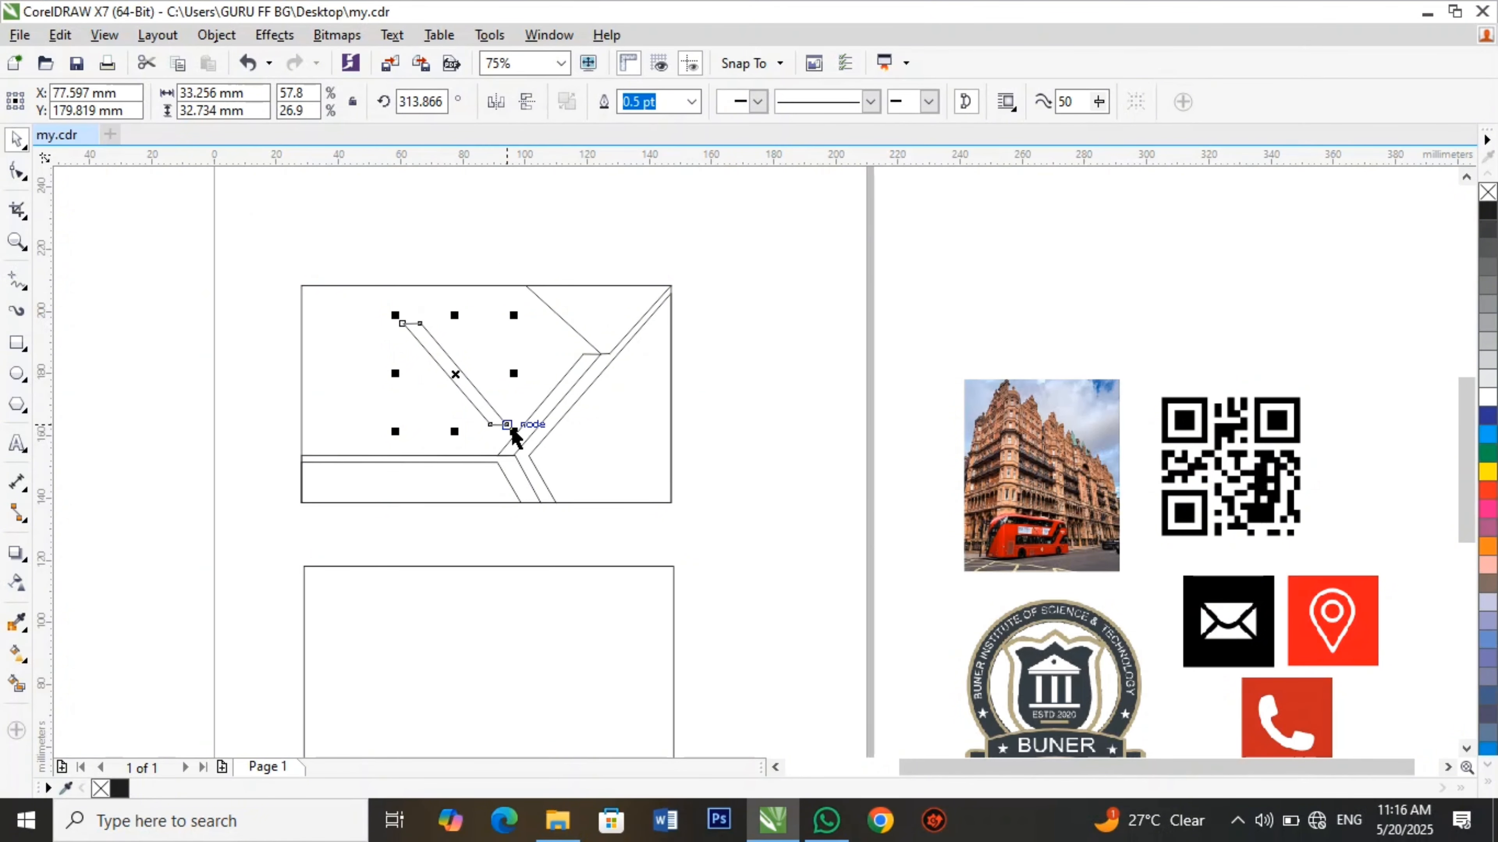
Scale the mirrored strip to about 20 × 17 mm and fit it along the top-right shape's left edge.
{"action": "left_click_drag", "start_coordinate": [514, 430], "coordinate": [505, 401]}
{"action": "scroll", "coordinate": [529, 391], "scroll_direction": "up", "scroll_amount": 1}
{"action": "left_click_drag", "start_coordinate": [445, 342], "coordinate": [668, 278]}
{"action": "left_click_drag", "start_coordinate": [470, 357], "coordinate": [671, 283]}
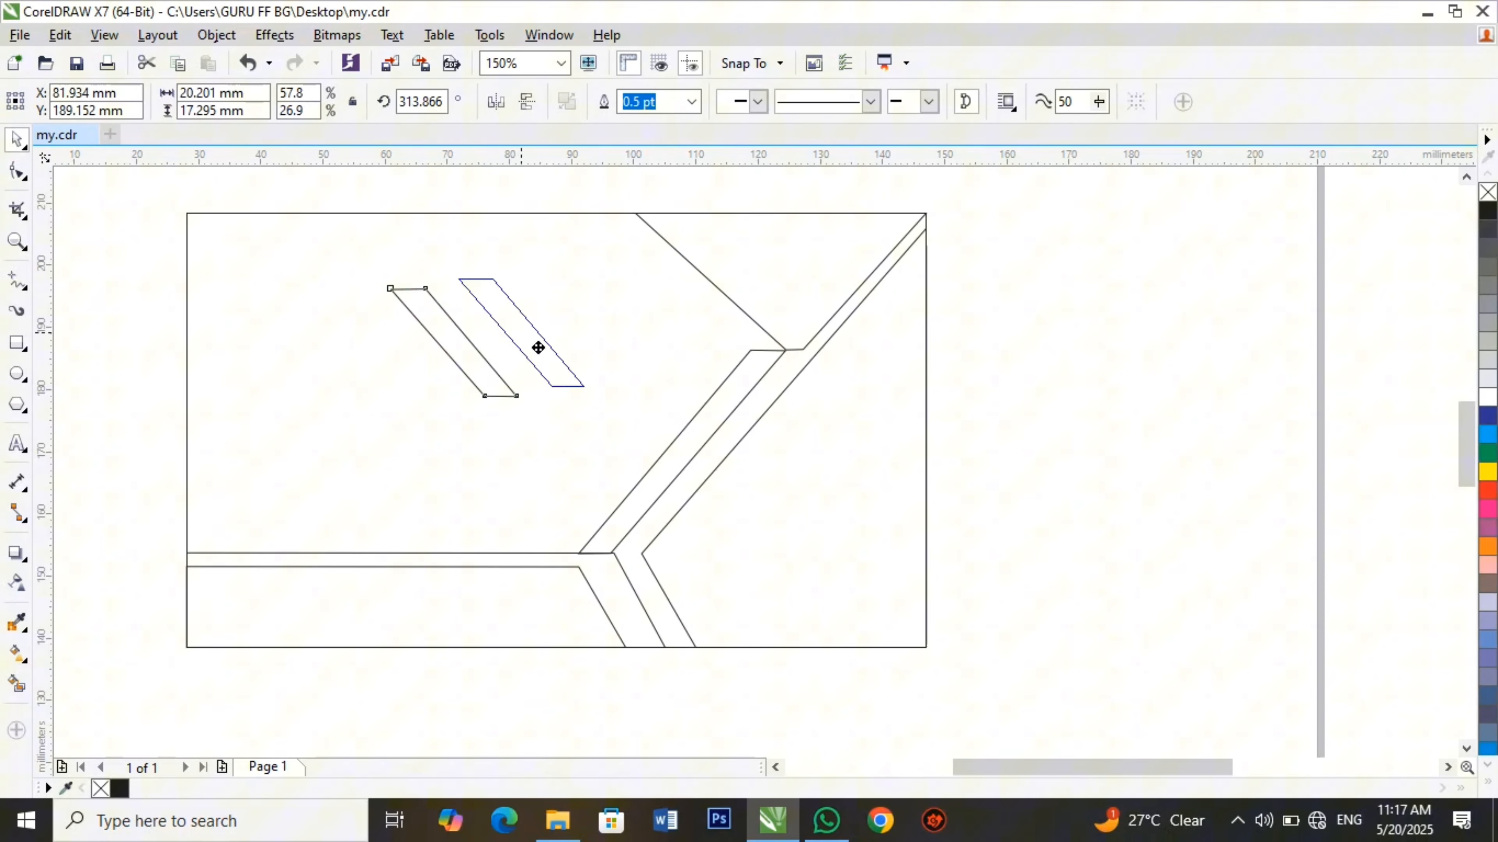
{"action": "left_click_drag", "start_coordinate": [730, 227], "coordinate": [739, 215]}
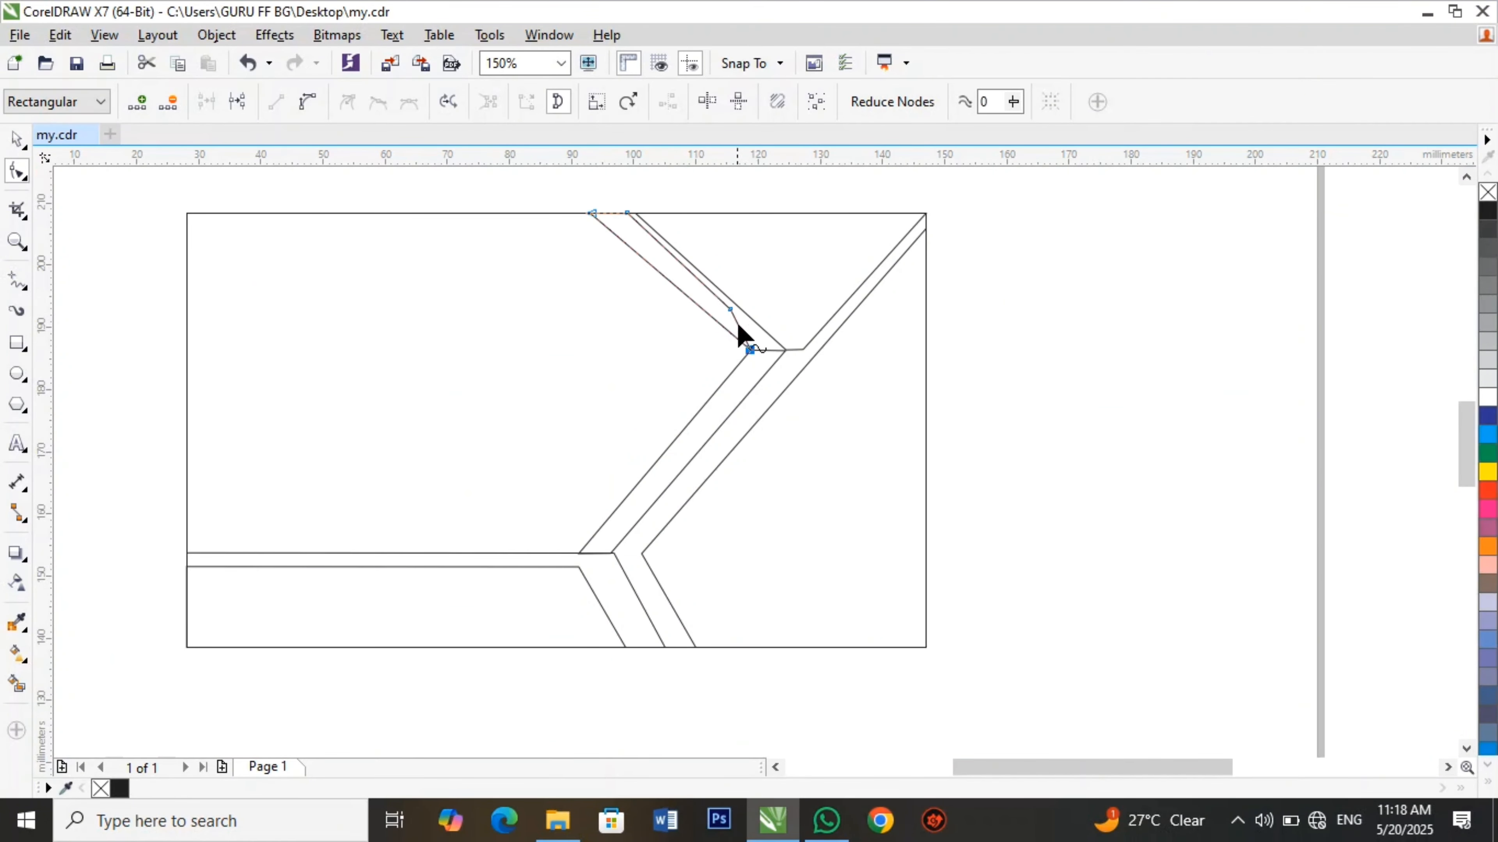
Join the mirrored strip's lower end to the diagonal strip and raise the top-right shape's lower edge slightly.
{"action": "scroll", "coordinate": [799, 355], "scroll_direction": "up", "scroll_amount": 1}
{"action": "left_click_drag", "start_coordinate": [786, 339], "coordinate": [786, 320]}
{"action": "scroll", "coordinate": [159, 210], "scroll_direction": "down", "scroll_amount": 1}
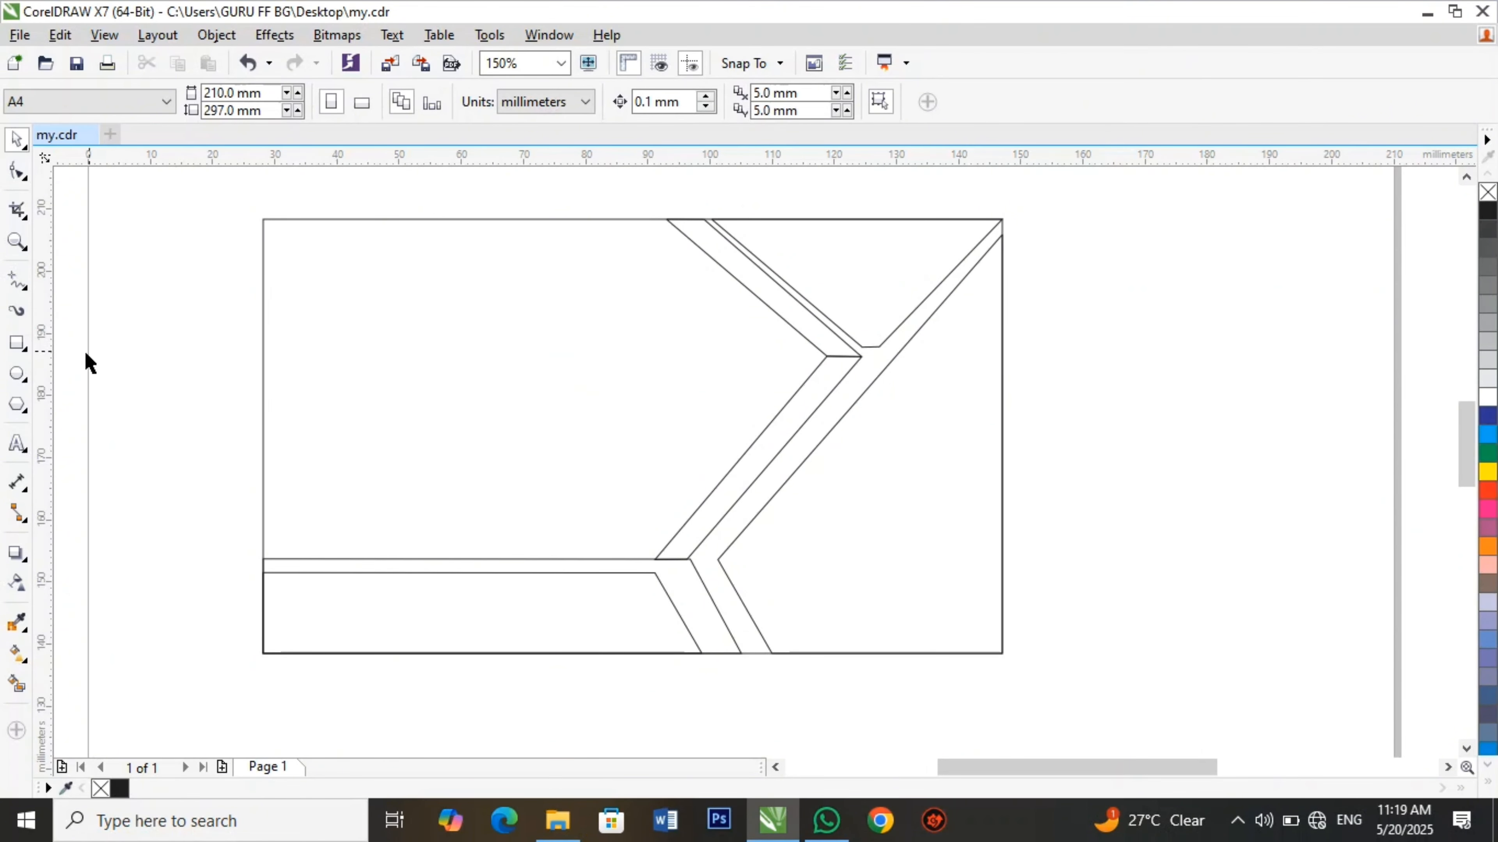
Draw a narrow vertical rectangle about 3 × 36 mm in the upper card's empty area and convert it to curves.
{"action": "left_click", "coordinate": [17, 343]}
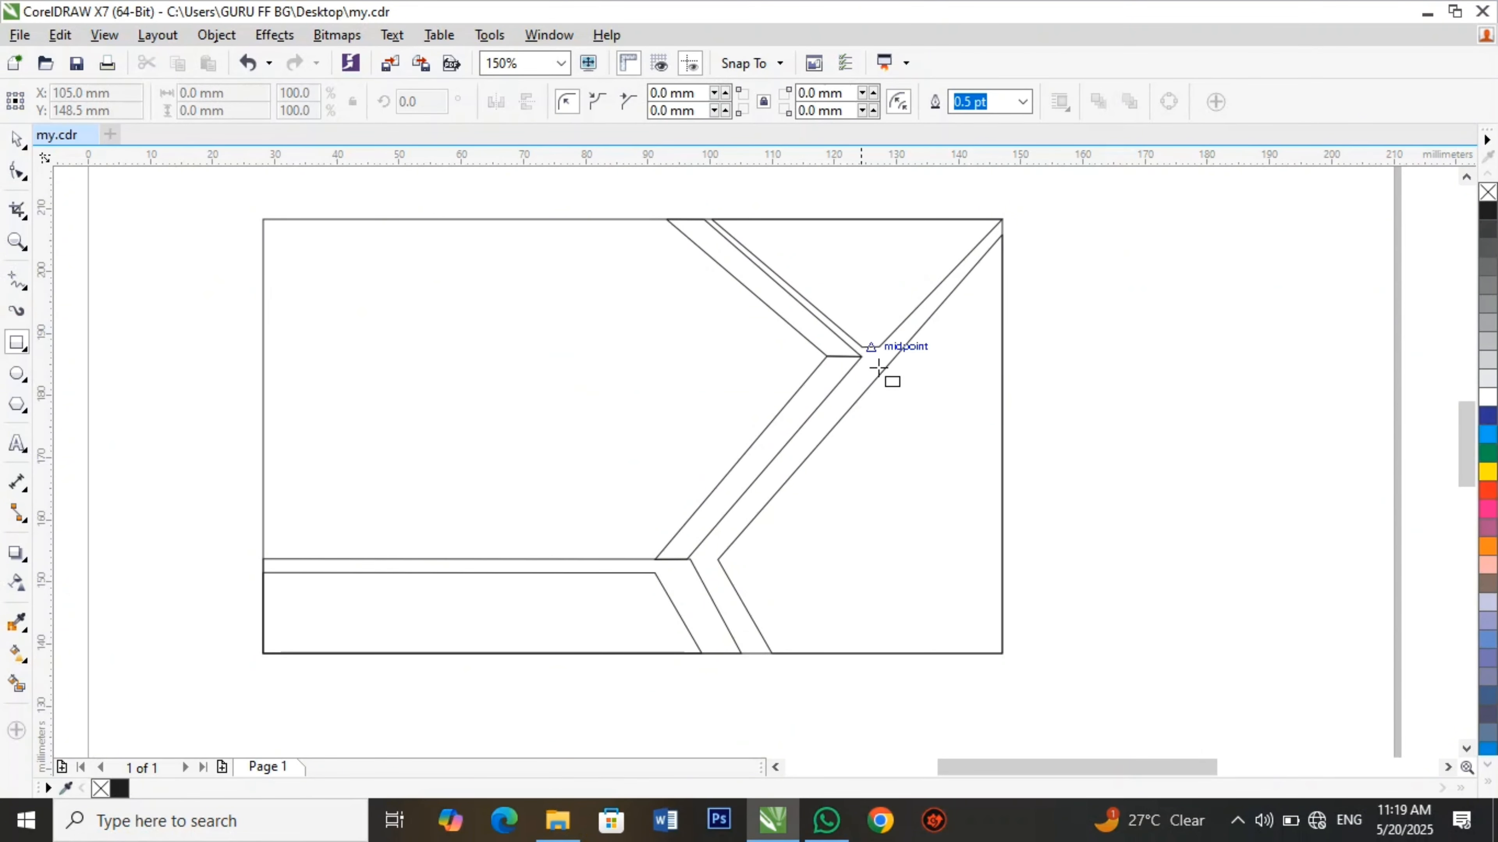
{"action": "left_click_drag", "start_coordinate": [508, 294], "coordinate": [540, 539]}
{"action": "left_click", "coordinate": [16, 139]}
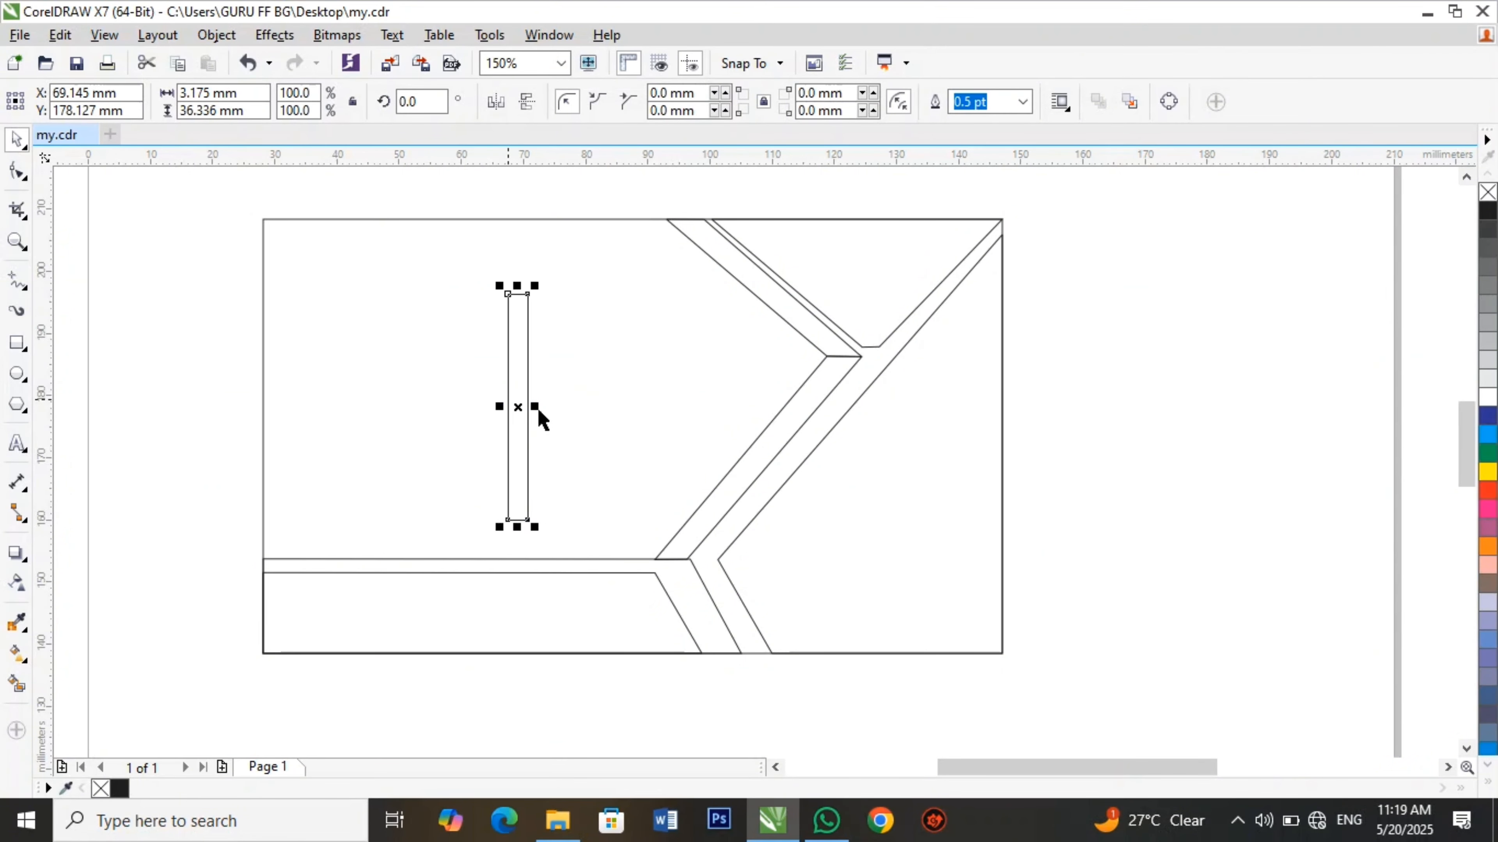
{"action": "key", "text": "ctrl+q"}
Rotate the narrow rectangle to about 327° and move its upper end to the junction of the two diagonal strips.
{"action": "left_click", "coordinate": [531, 420]}
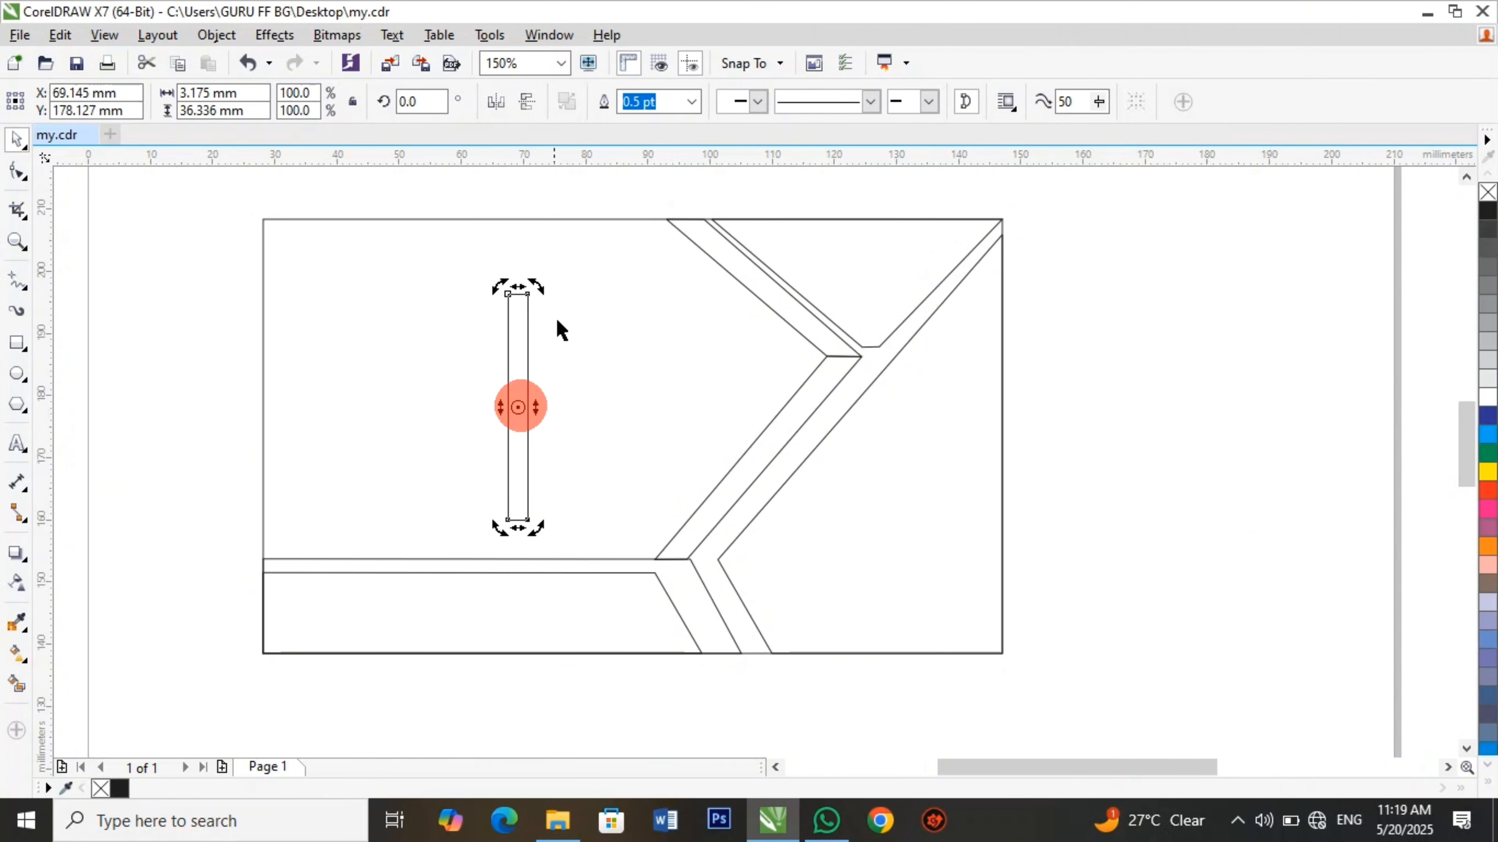
{"action": "left_click_drag", "start_coordinate": [535, 290], "coordinate": [605, 345]}
{"action": "left_click", "coordinate": [524, 405]}
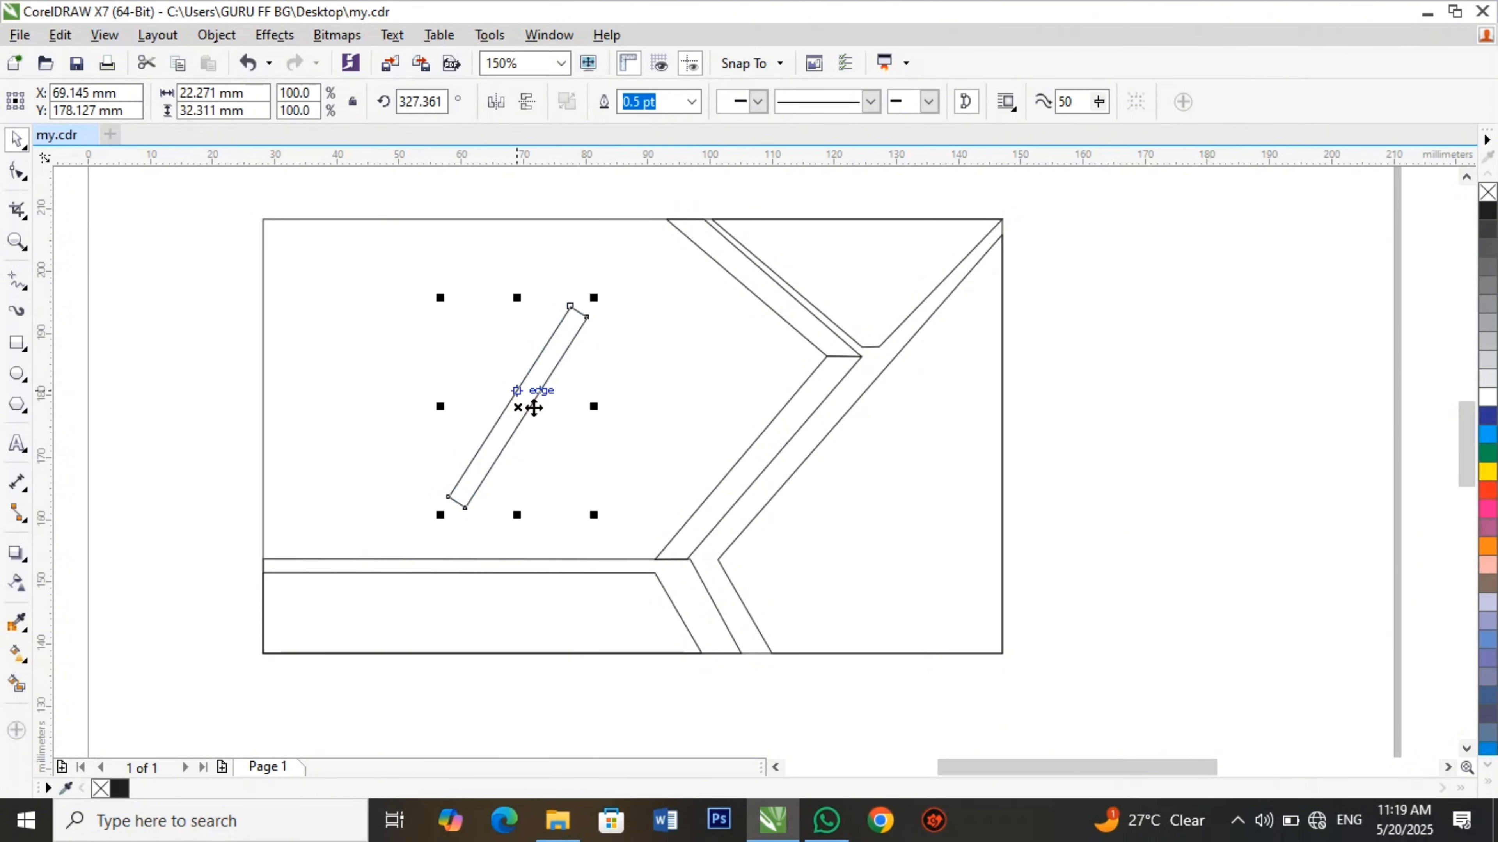
{"action": "left_click_drag", "start_coordinate": [519, 394], "coordinate": [829, 475]}
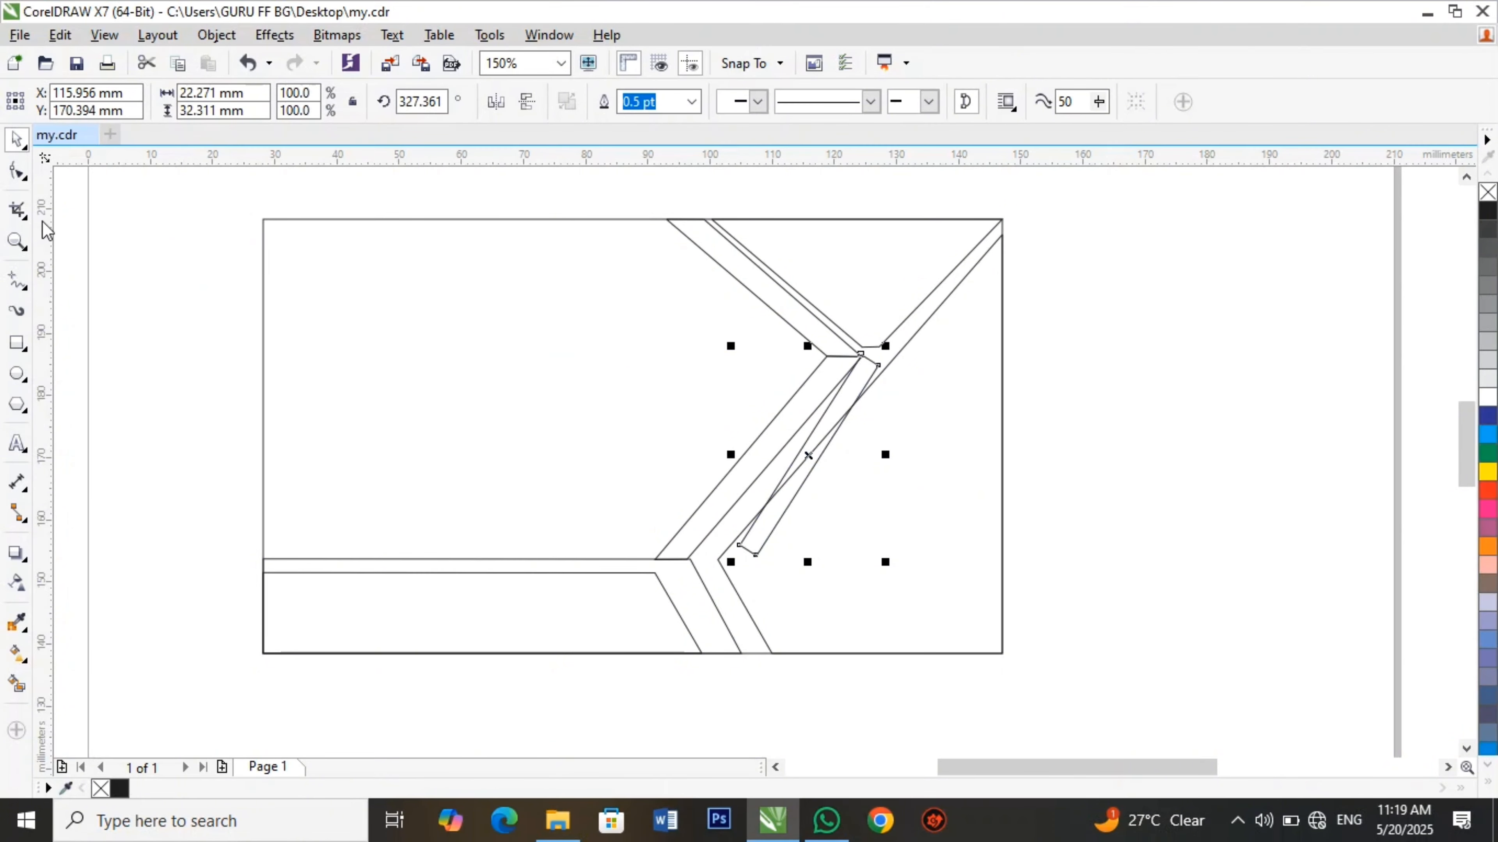
Reshape the narrow strip's nodes to follow the right-hand shape's diagonal edge, leaving it slimmer than the gap.
{"action": "left_click", "coordinate": [17, 170]}
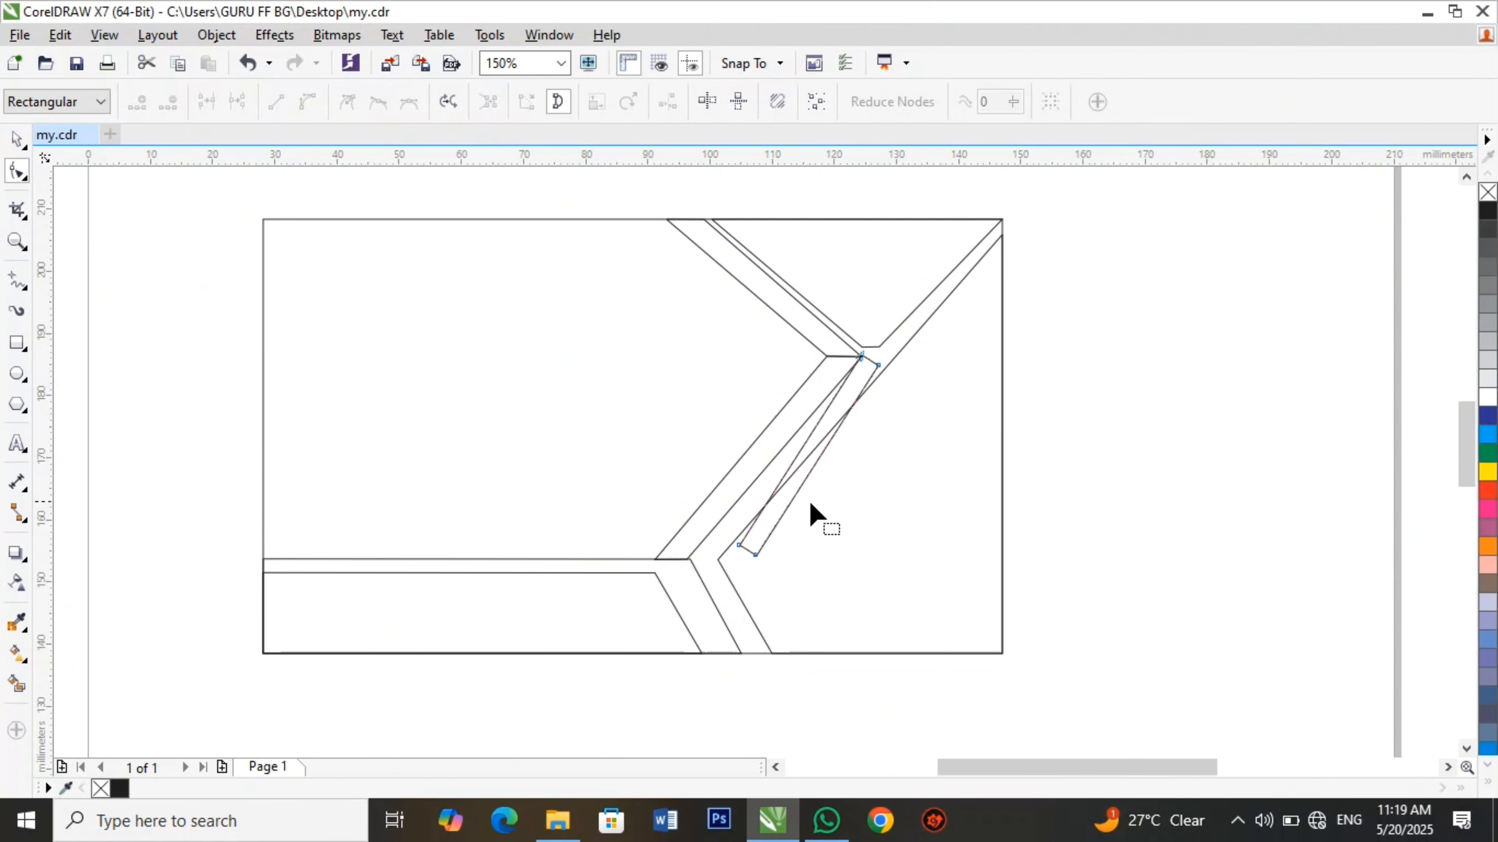
{"action": "left_click_drag", "start_coordinate": [878, 365], "coordinate": [897, 355]}
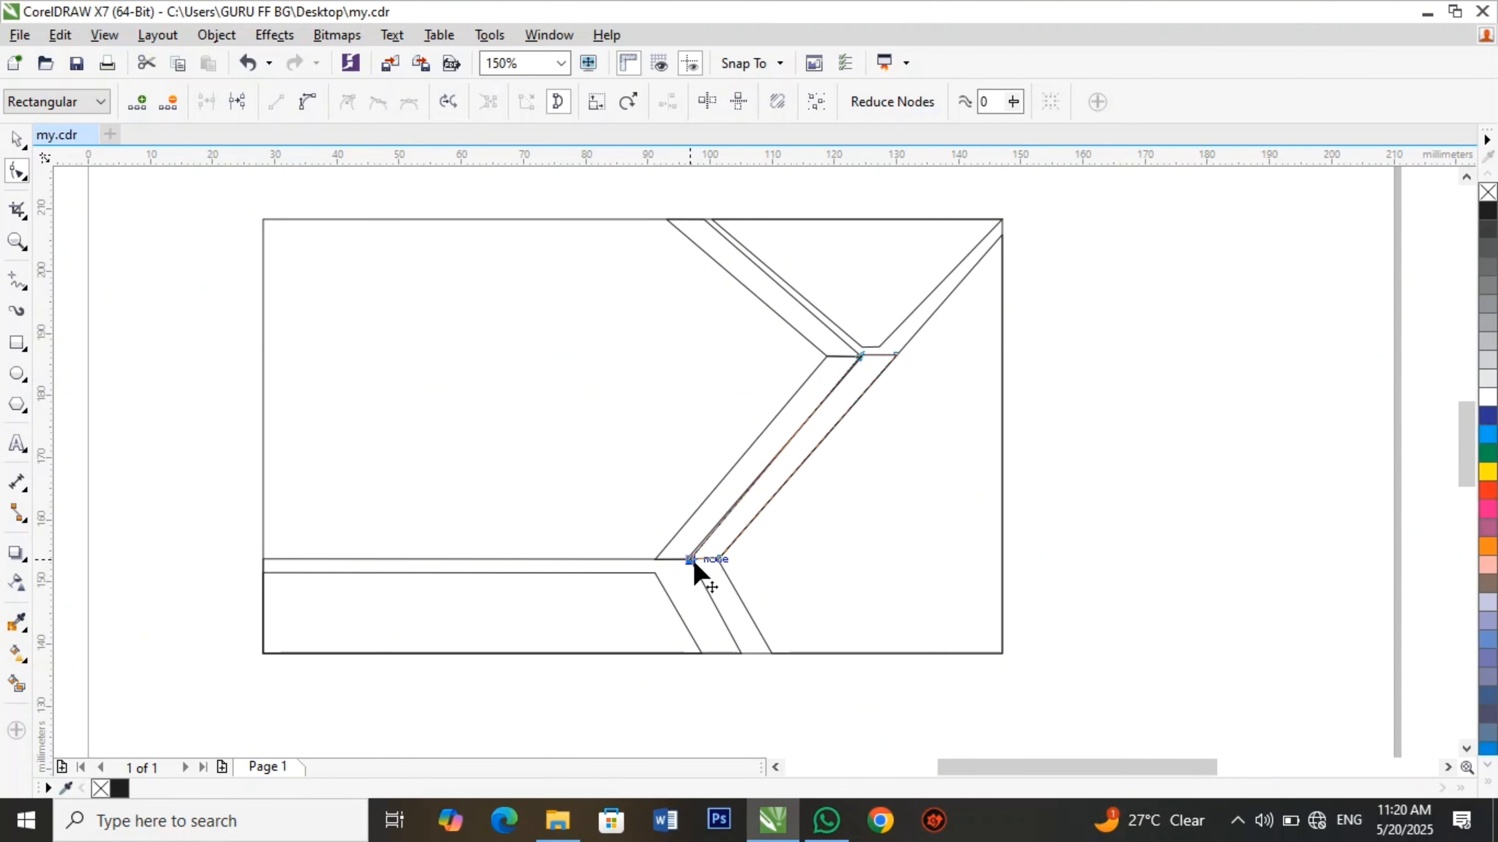
{"action": "left_click_drag", "start_coordinate": [690, 560], "coordinate": [698, 558]}
{"action": "left_click_drag", "start_coordinate": [861, 357], "coordinate": [876, 355]}
Raise the top-right shape's lower nodes and move the right one outward to even the gap along the diagonal edge.
{"action": "left_click", "coordinate": [881, 347]}
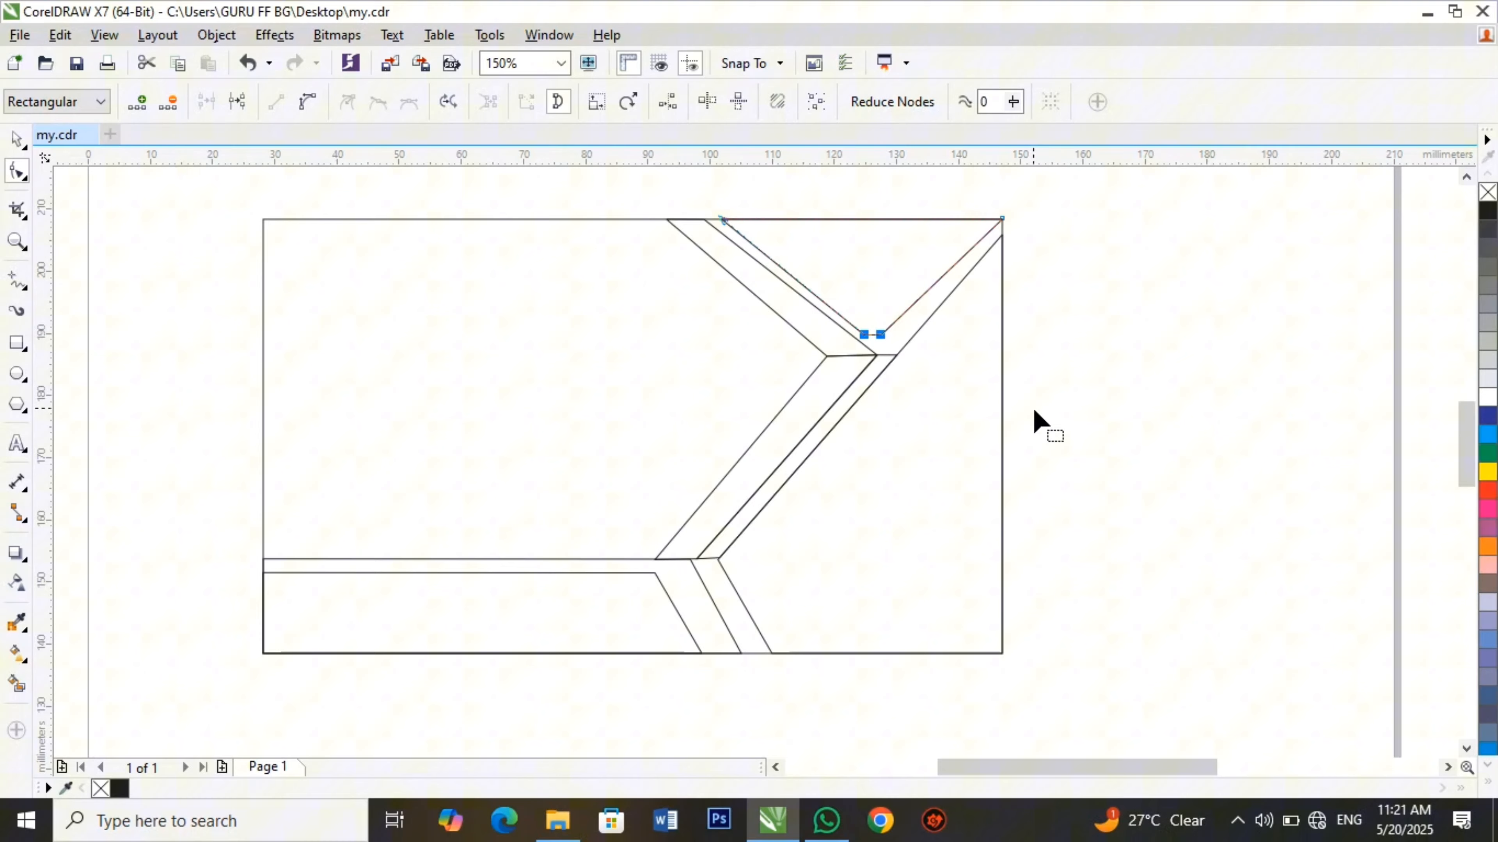
{"action": "left_click_drag", "start_coordinate": [879, 334], "coordinate": [900, 328]}
{"action": "left_click", "coordinate": [865, 330]}
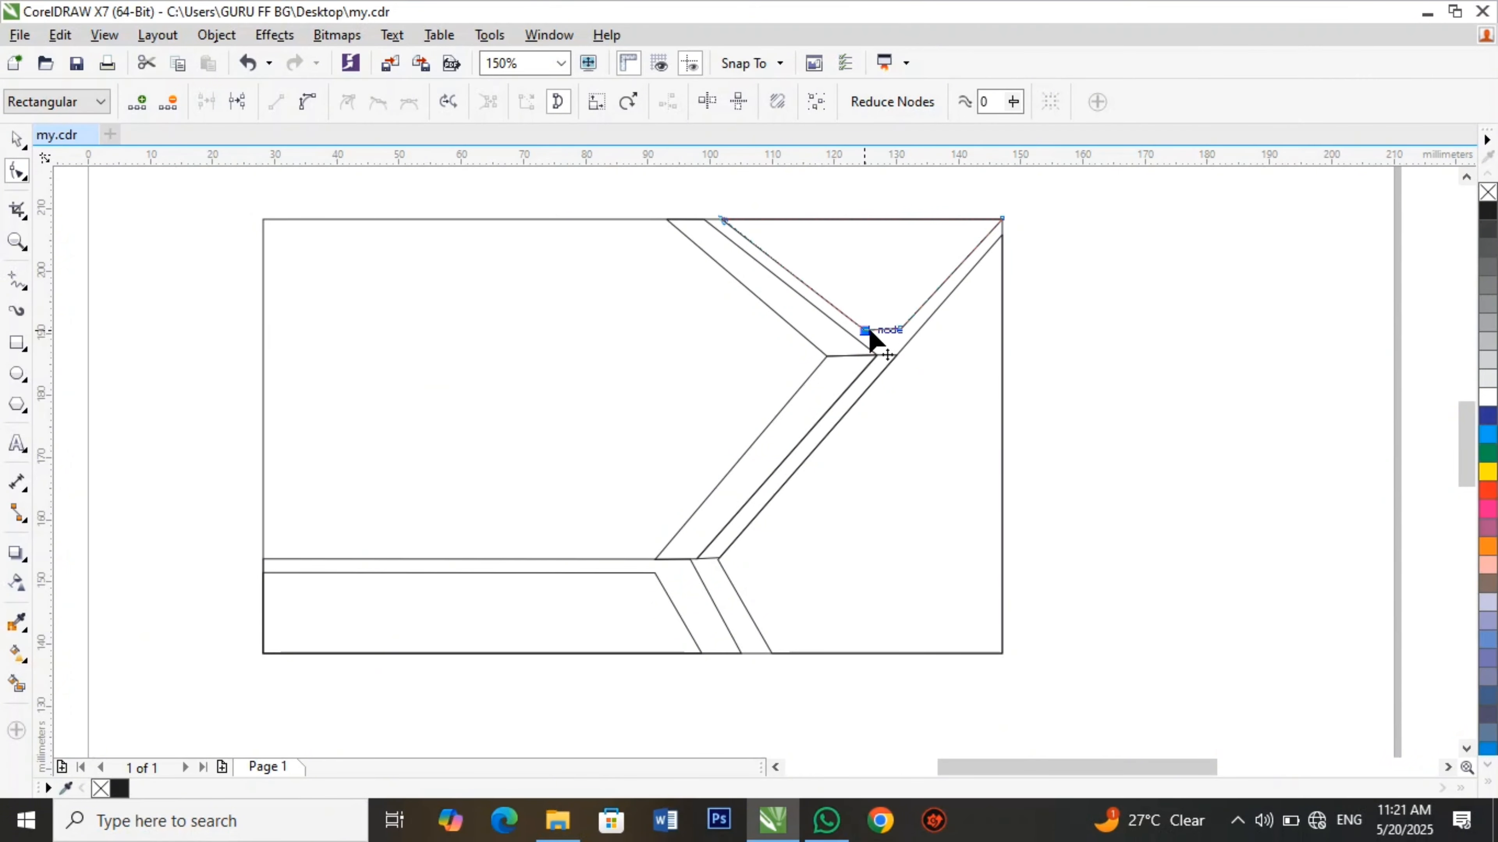
Move the outer bottom strip's two right-end nodes slightly outward so its end meets the narrow diagonal strip.
{"action": "left_click_drag", "start_coordinate": [691, 559], "coordinate": [698, 558]}
{"action": "left_click_drag", "start_coordinate": [741, 653], "coordinate": [750, 653]}
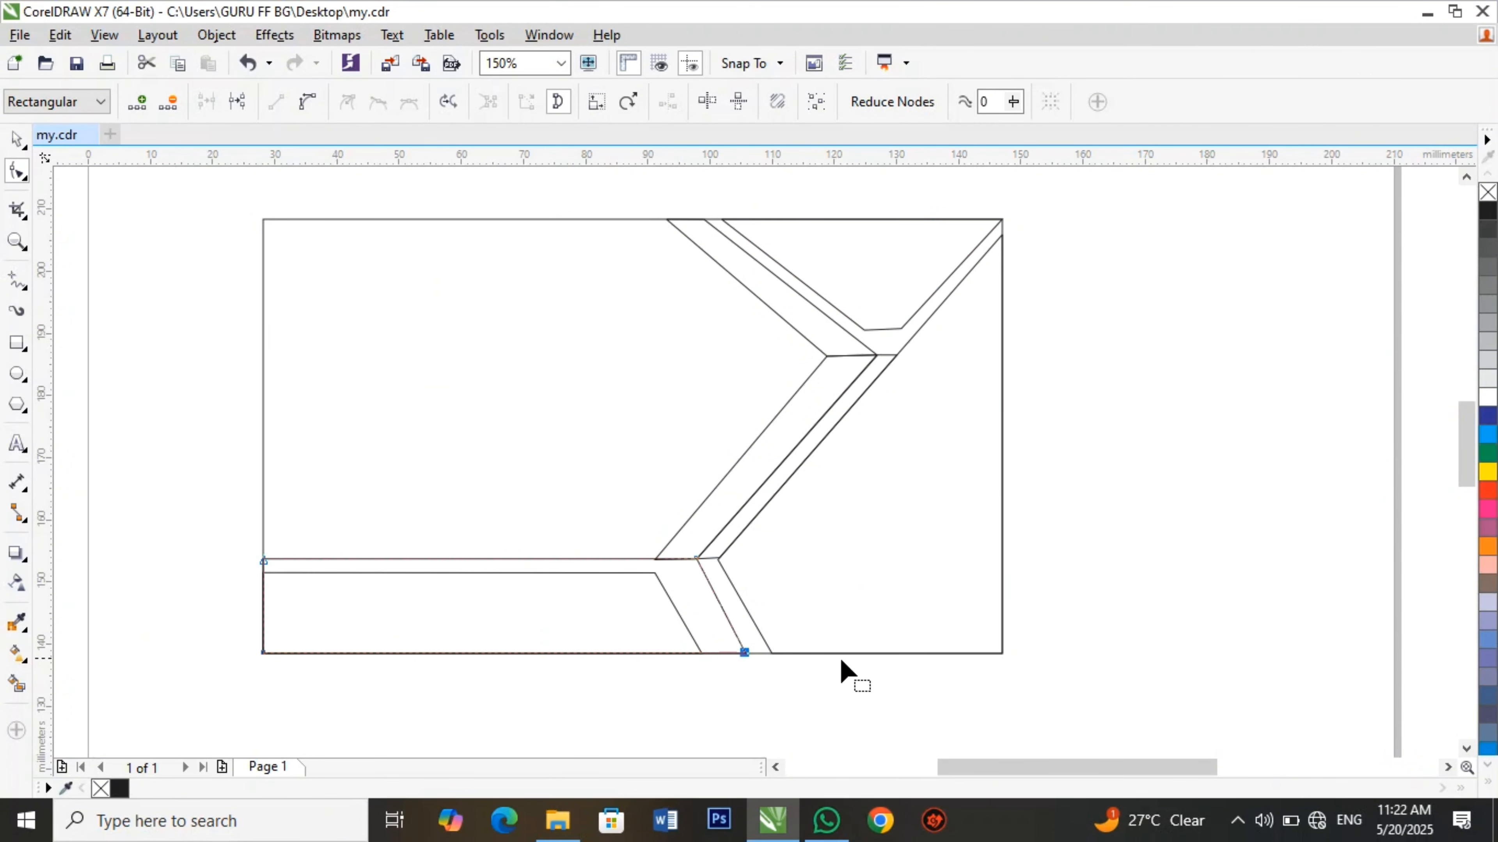
{"action": "key", "text": "space"}
{"action": "left_click", "coordinate": [843, 663]}
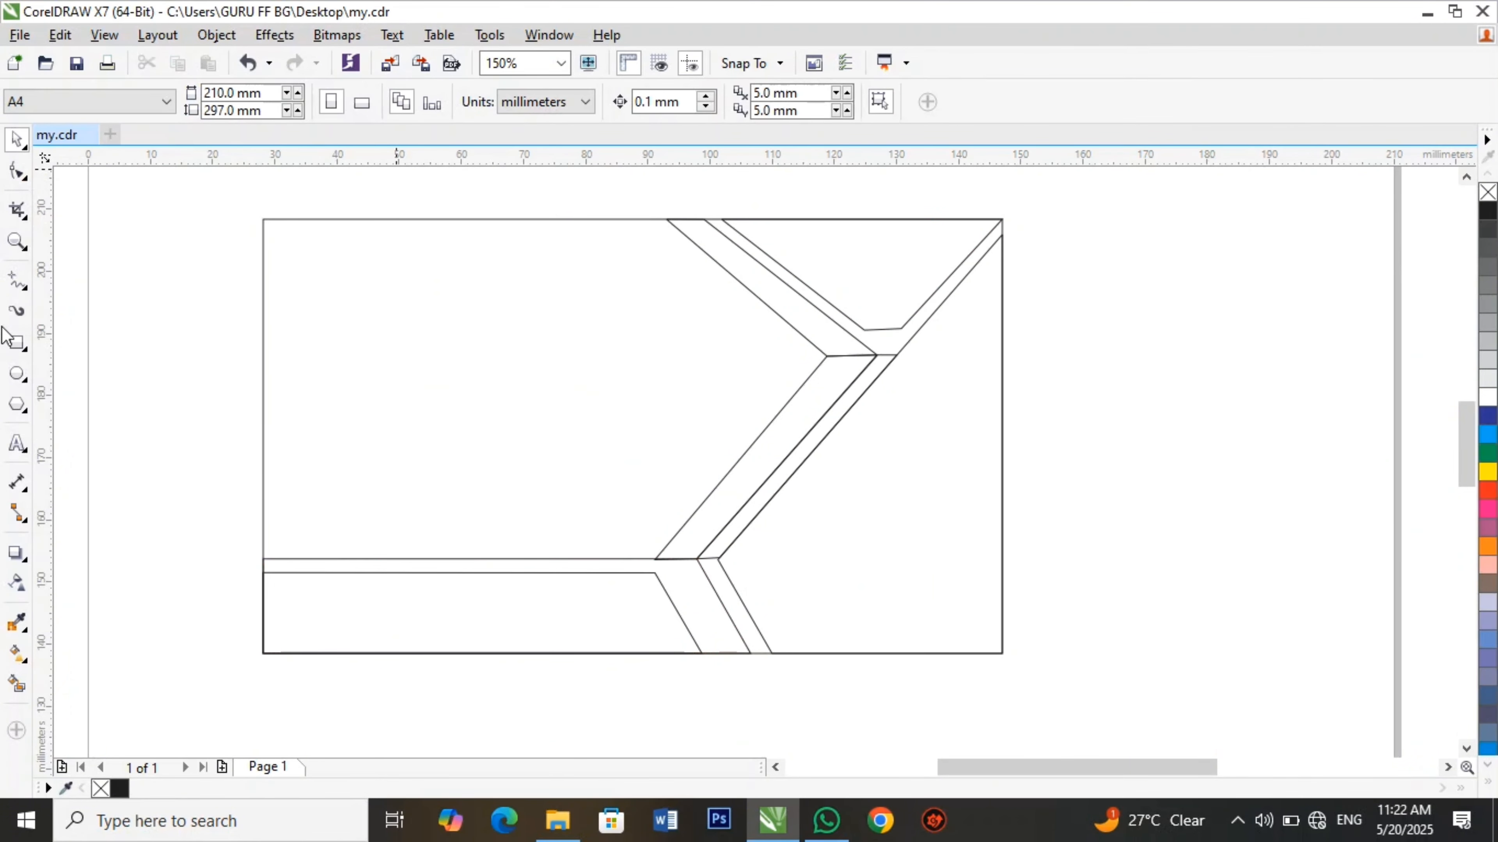
Draw a rectangle about 48 × 11 mm against the upper card's left edge, below its top.
{"action": "left_click", "coordinate": [16, 342]}
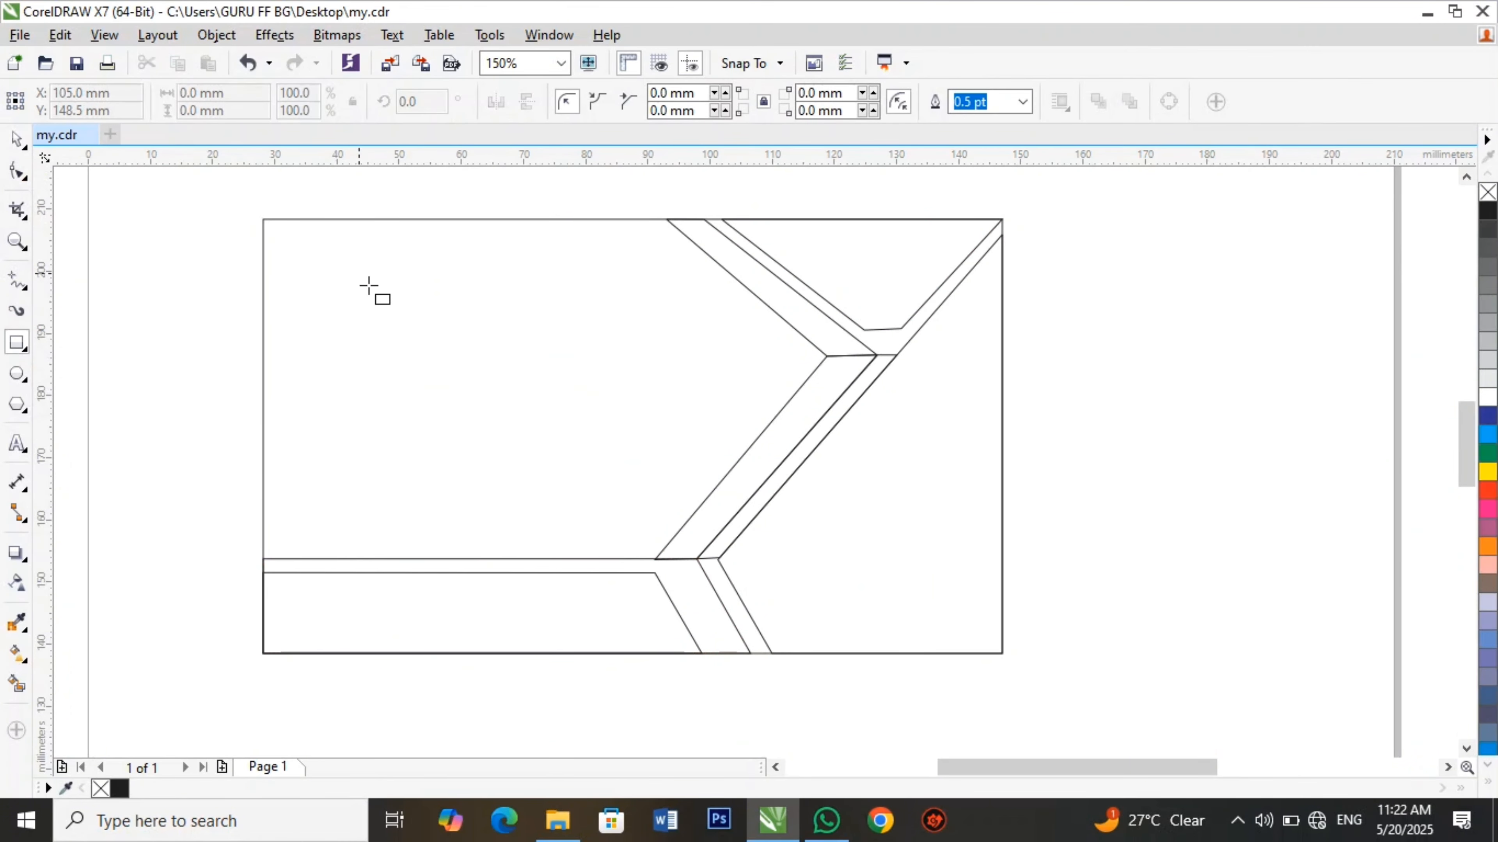
{"action": "mouse_move", "coordinate": [264, 265]}
{"action": "left_mouse_down"}
{"action": "mouse_move", "coordinate": [430, 321]}
{"action": "mouse_move", "coordinate": [562, 355]}
{"action": "mouse_move", "coordinate": [568, 343]}
{"action": "left_mouse_up"}
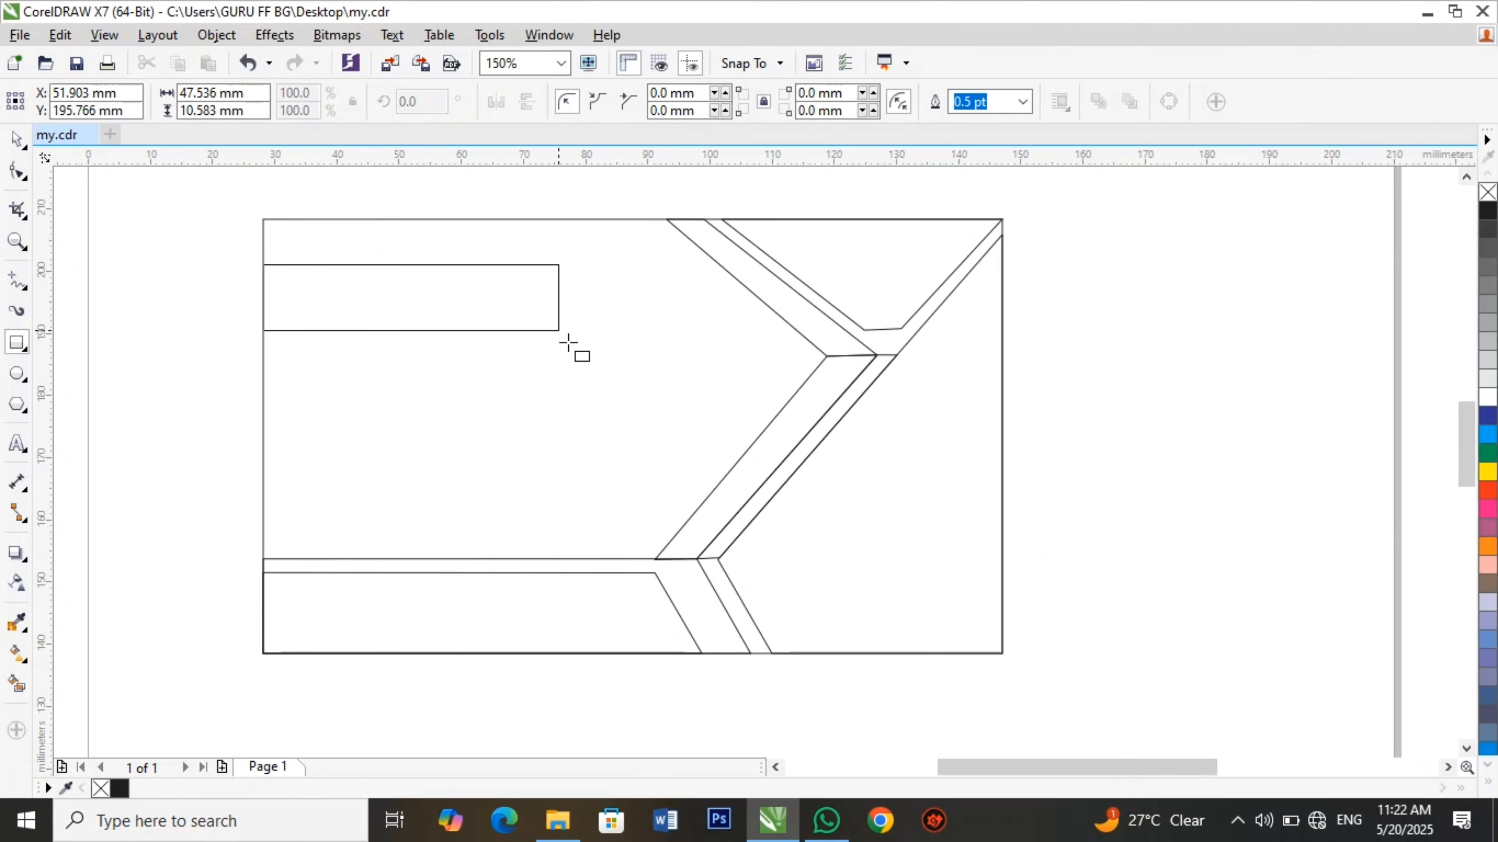
Slant the right end of the new upper-left rectangle by moving its upper-right node about 8 mm inward.
{"action": "left_click_drag", "start_coordinate": [568, 343], "coordinate": [568, 344]}
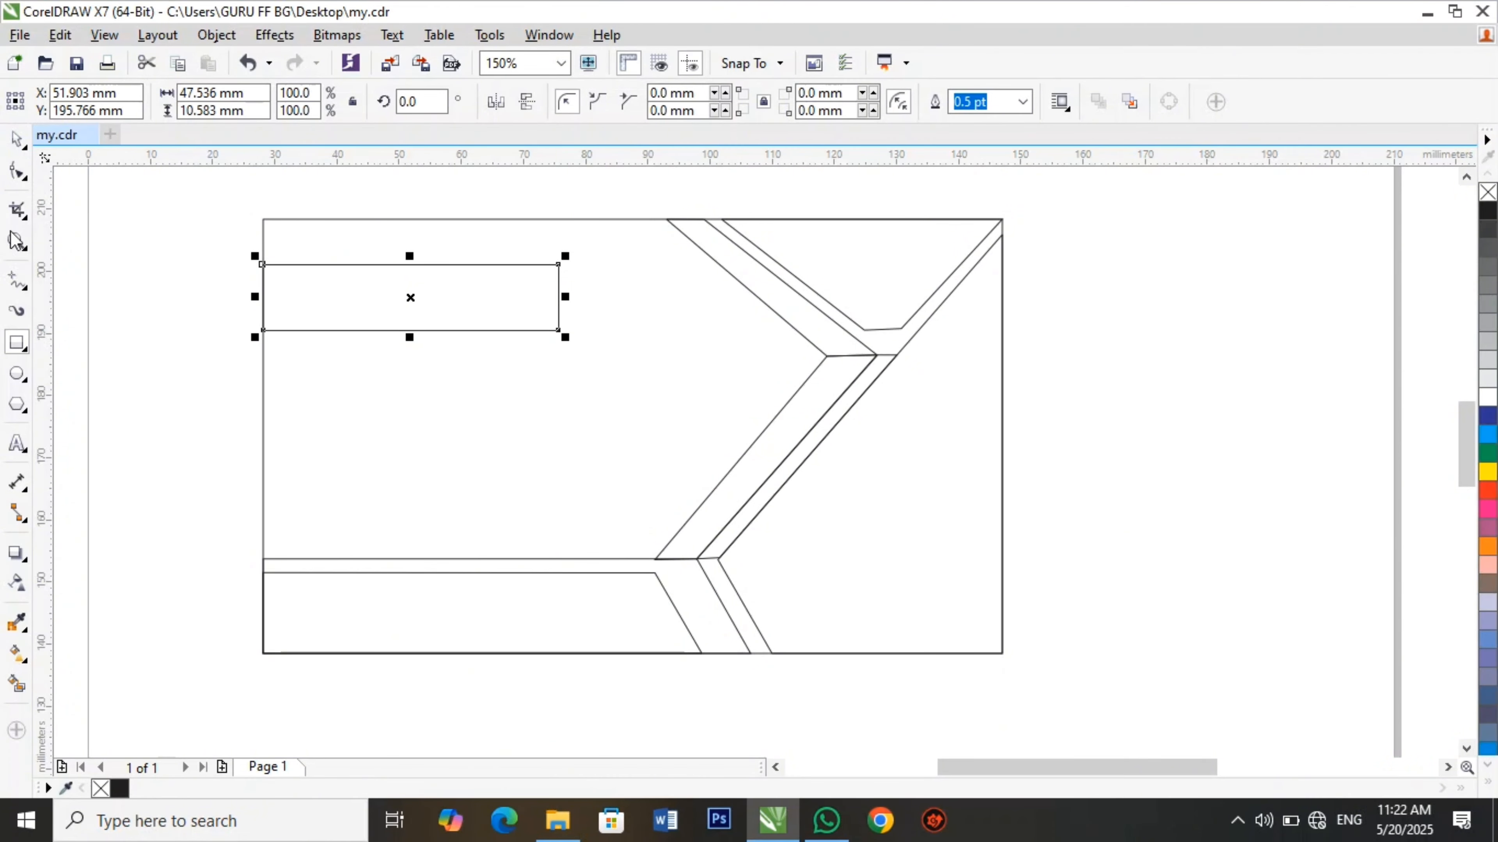
{"action": "left_click", "coordinate": [14, 172]}
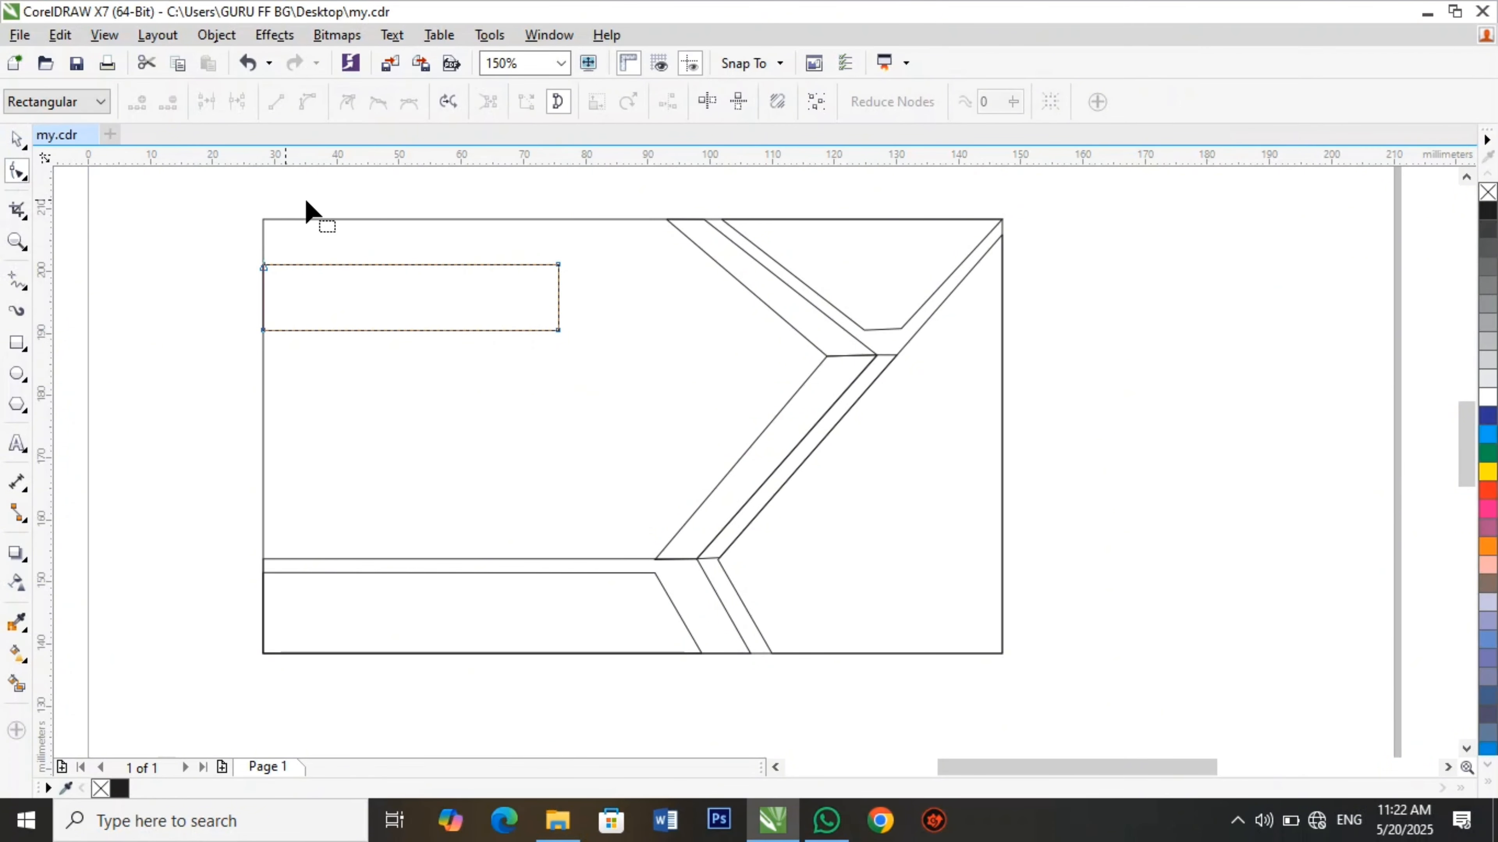
{"action": "left_click_drag", "start_coordinate": [558, 265], "coordinate": [509, 264]}
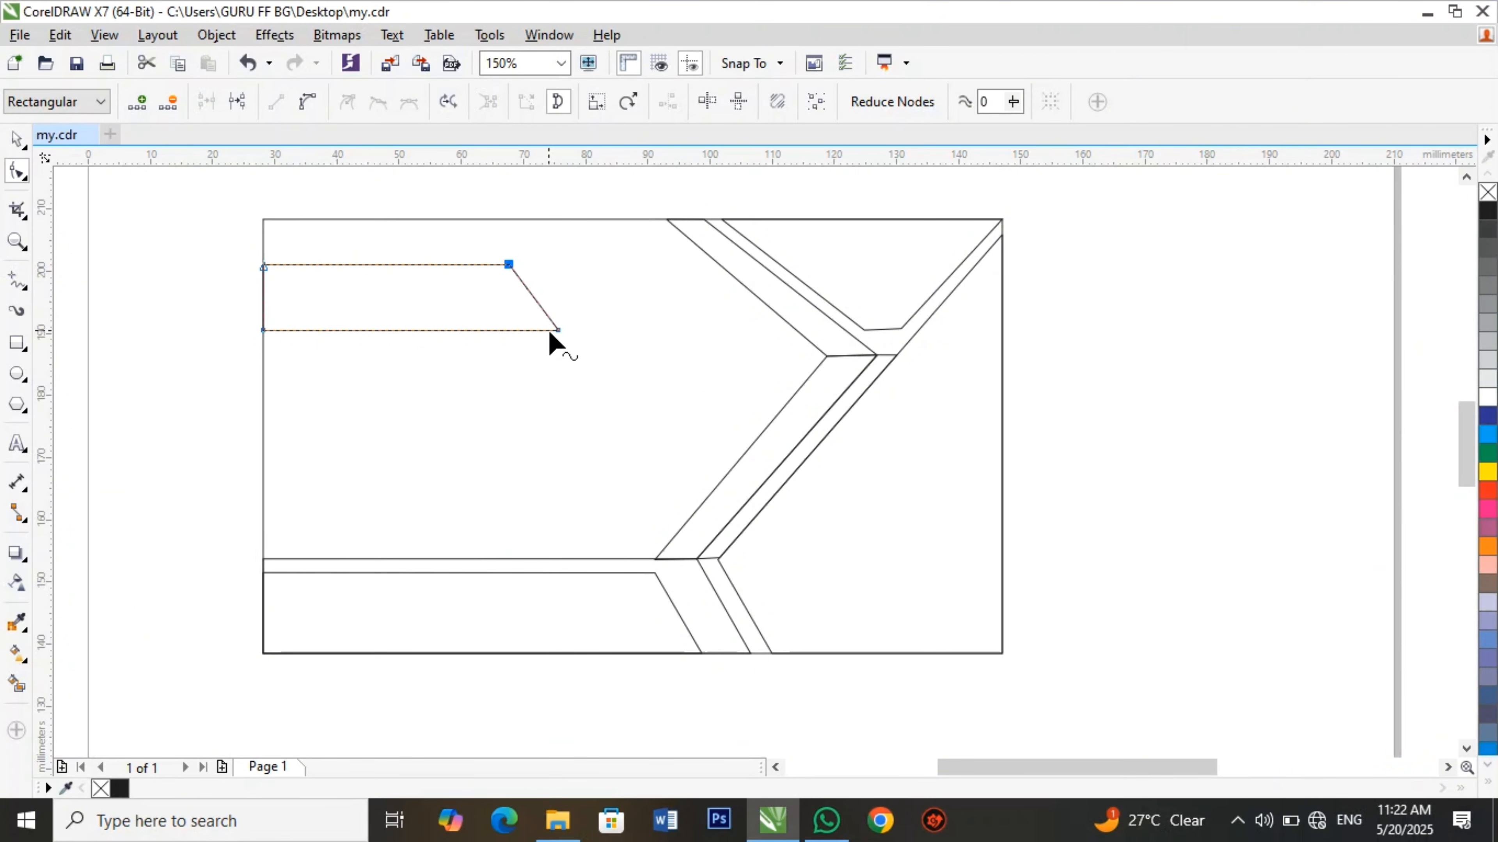
Add a node near the upper-left shape's lower-right corner and pull the corner node slightly up and inward to bevel it.
{"action": "left_click", "coordinate": [545, 329]}
{"action": "double_click", "coordinate": [545, 329]}
{"action": "left_click", "coordinate": [557, 330]}
{"action": "left_click_drag", "start_coordinate": [558, 331], "coordinate": [553, 325]}
{"action": "left_click", "coordinate": [17, 138]}
{"action": "left_click", "coordinate": [626, 437]}
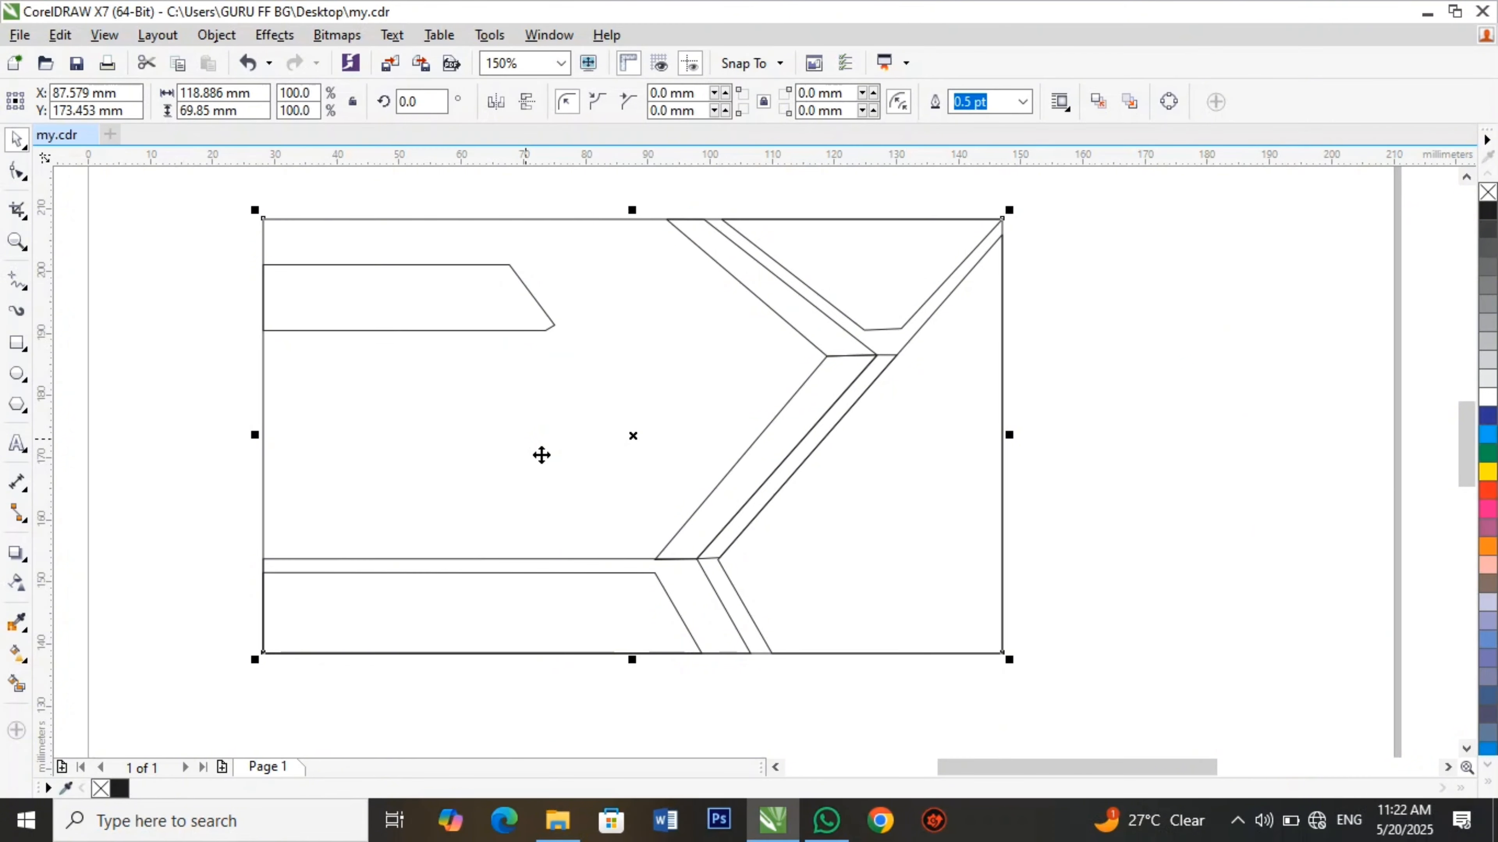
{"action": "left_click", "coordinate": [843, 511]}
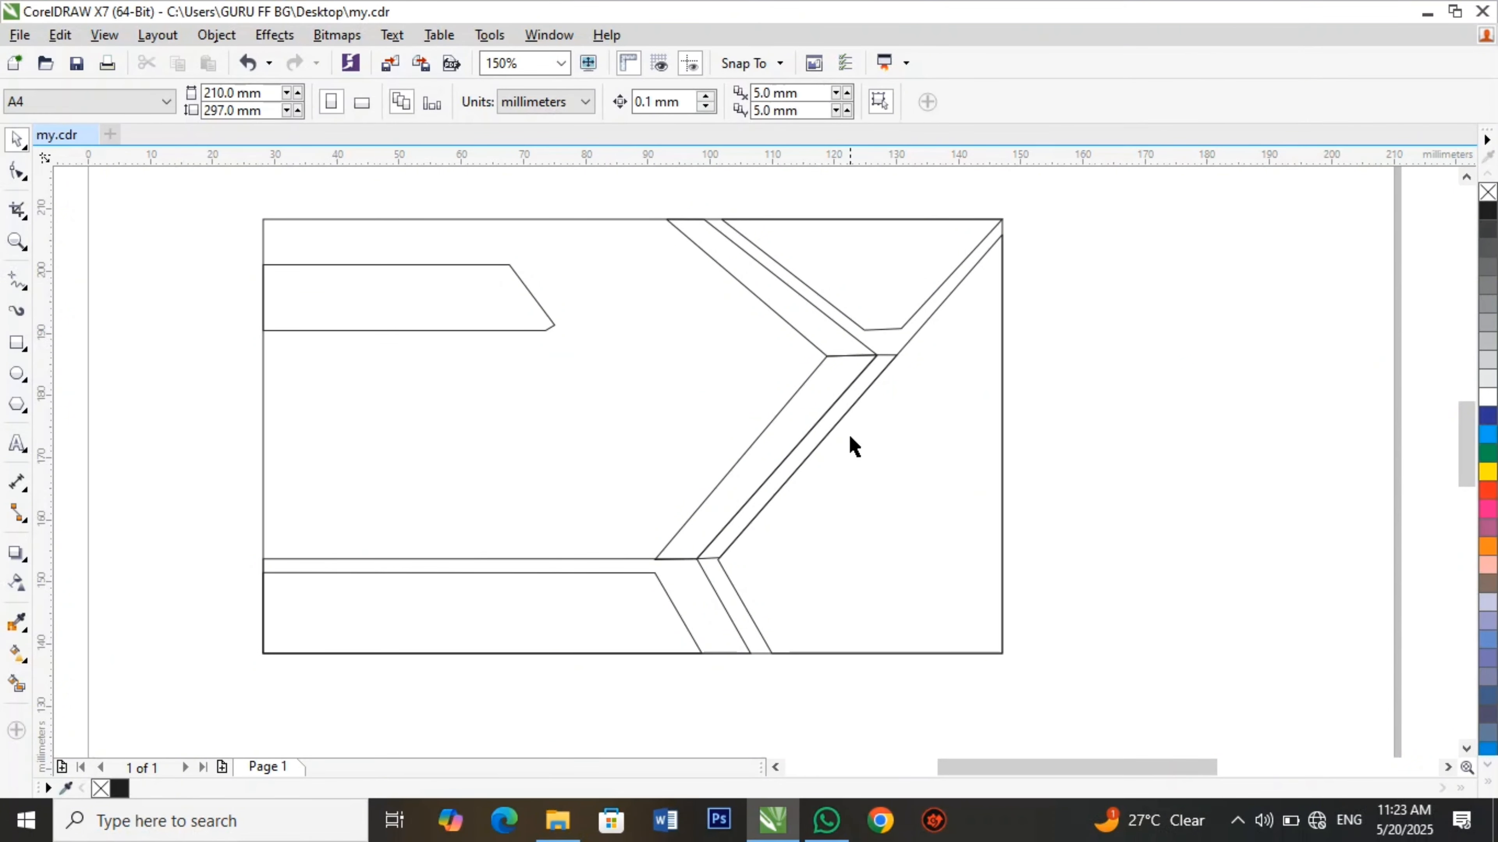
Smart-fill the top-right shape and the middle diagonal strip with red, using a 0.5 pt outline.
{"action": "left_click", "coordinate": [15, 685]}
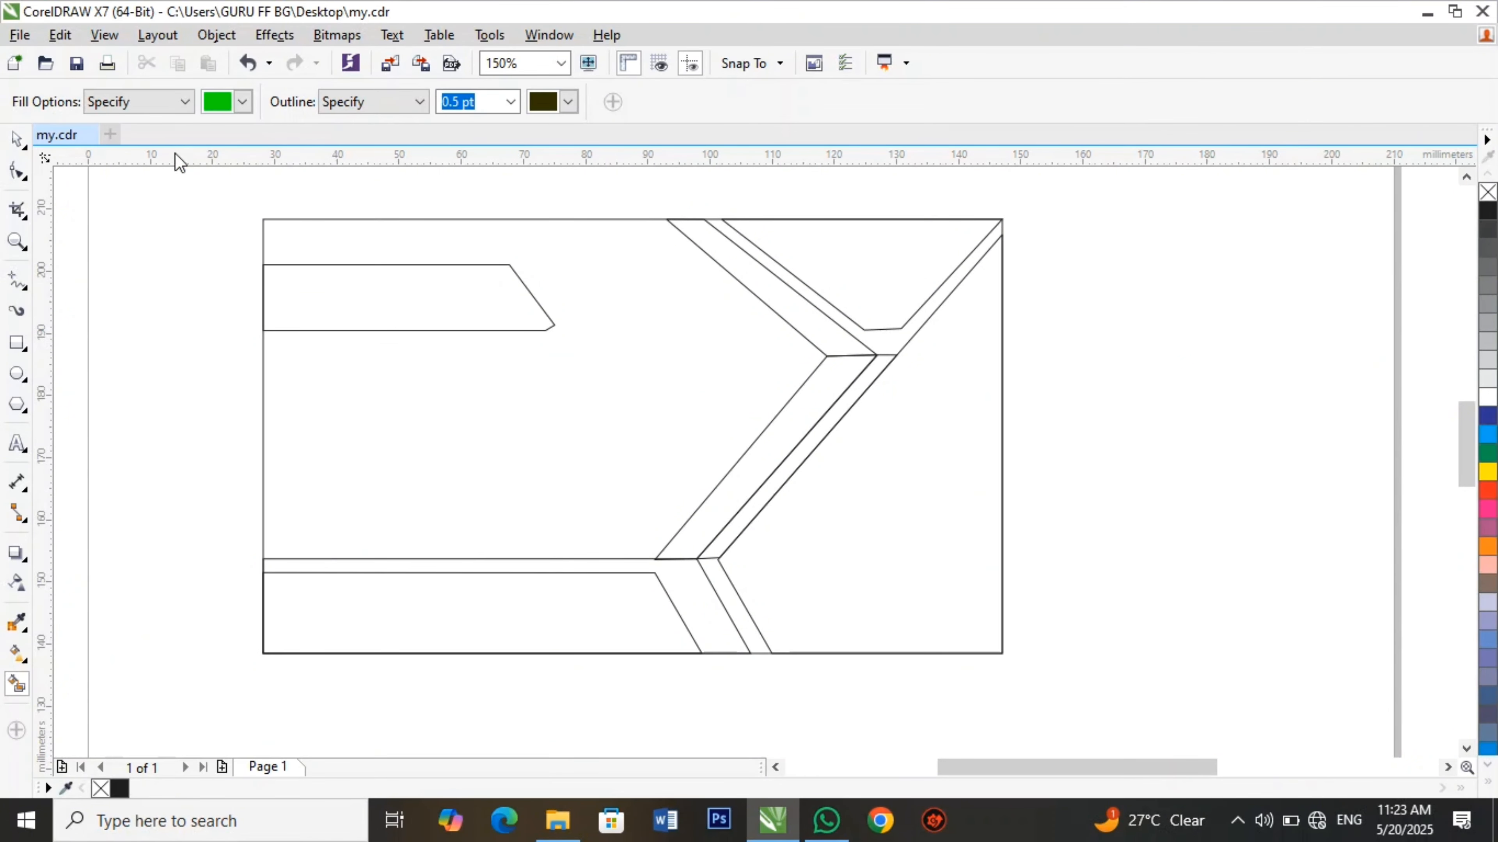
{"action": "left_click", "coordinate": [243, 103]}
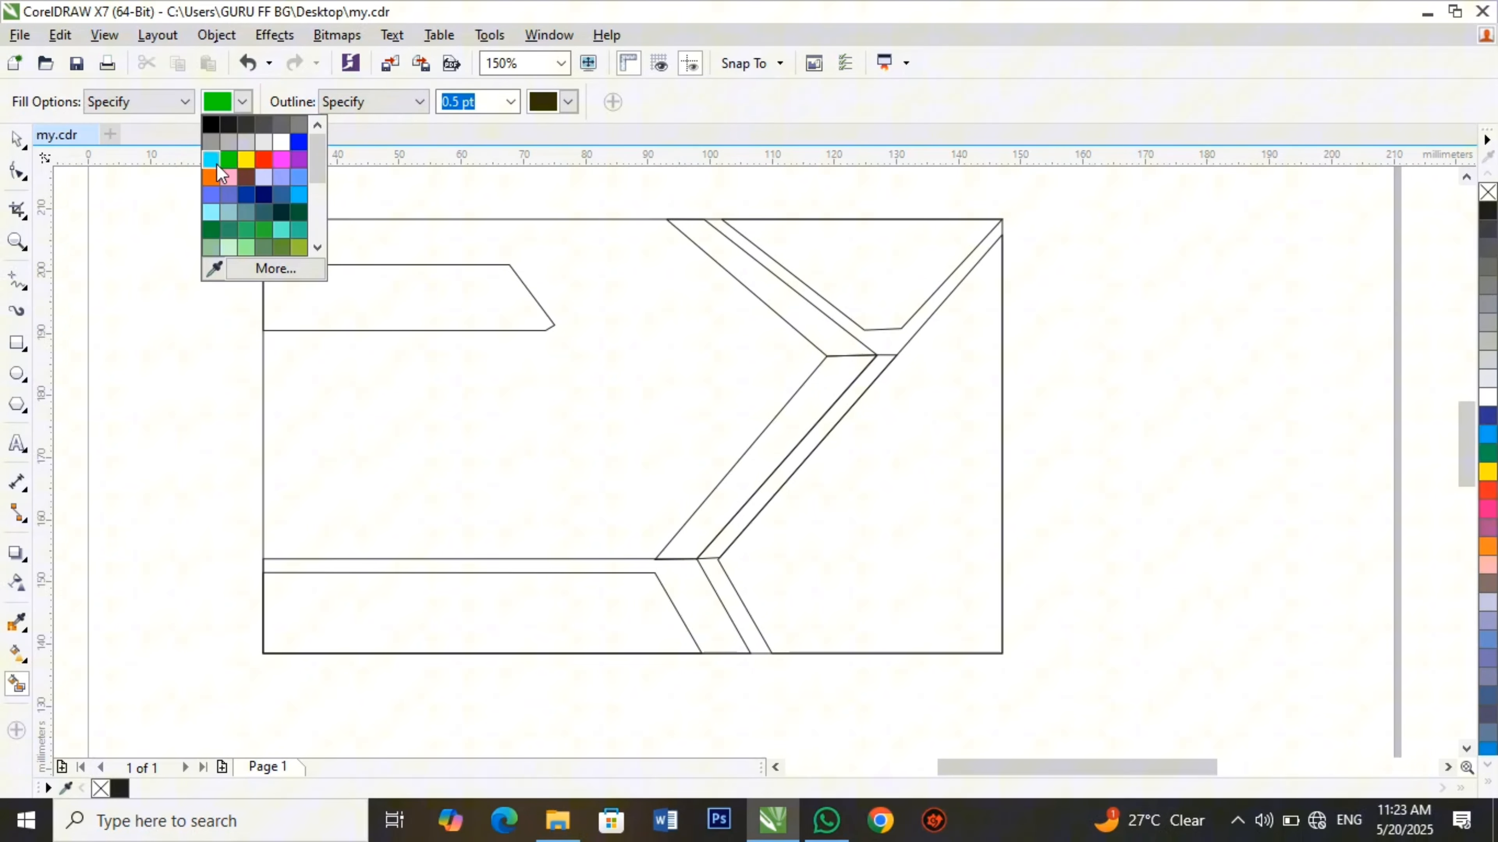
{"action": "left_click", "coordinate": [265, 158]}
{"action": "left_click", "coordinate": [910, 267]}
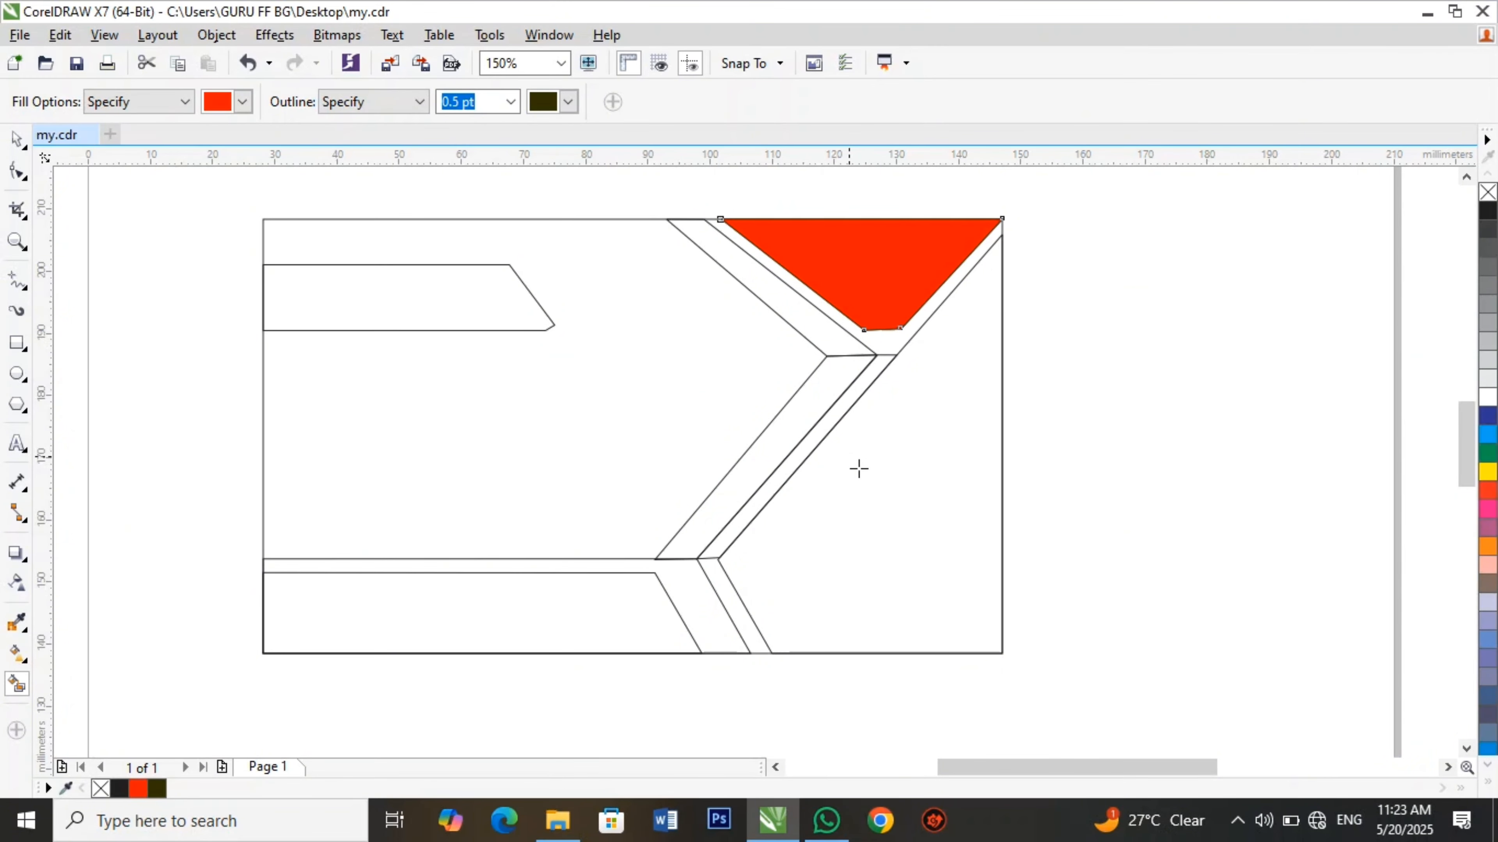
{"action": "left_click", "coordinate": [806, 448]}
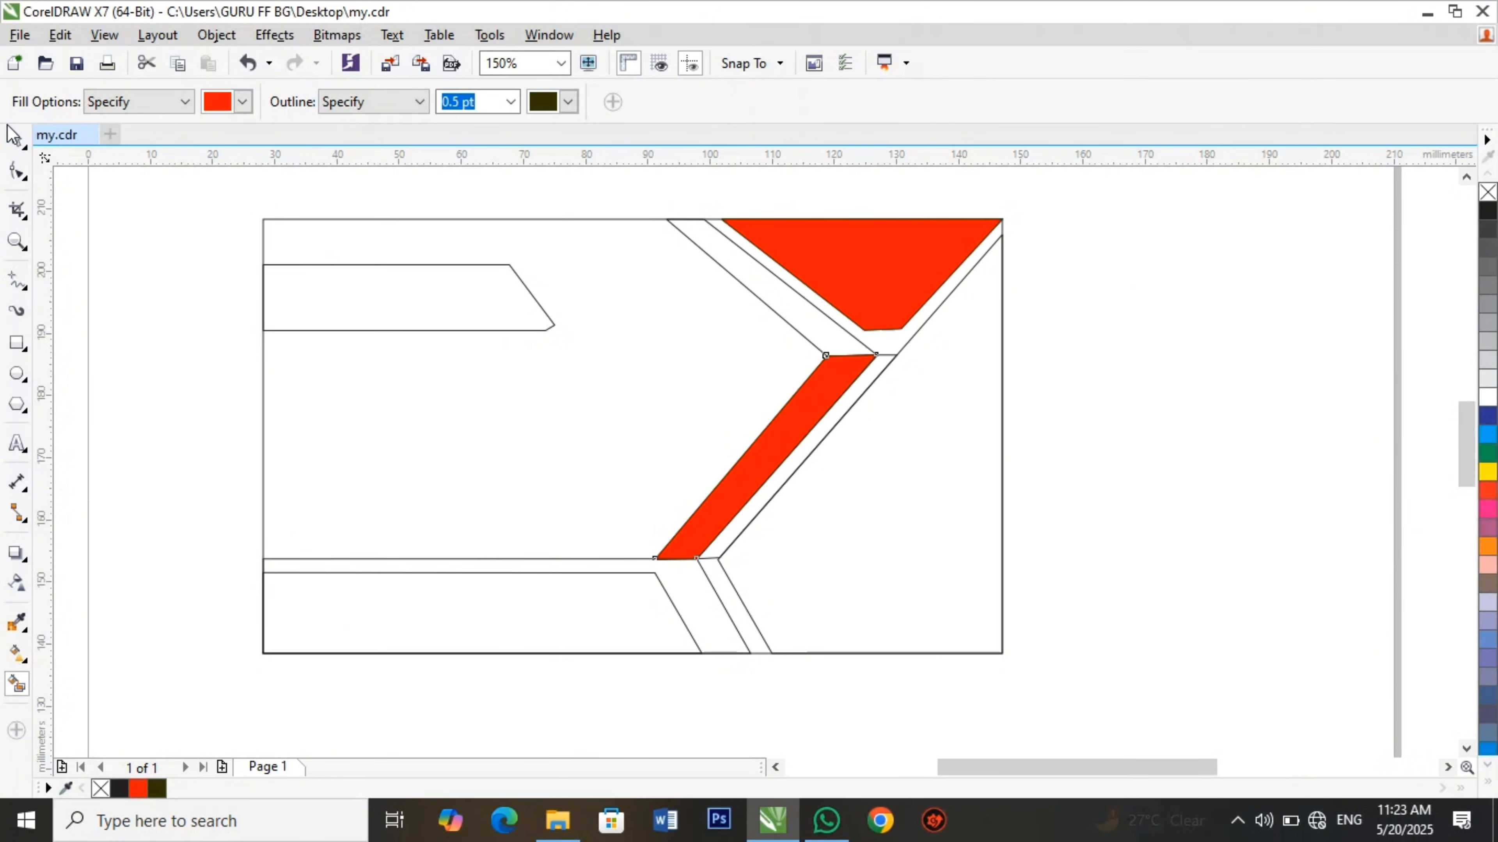
Close the bottom strip's open end with a vertical Pen line about 2 mm long and smart-fill the lower slanted strip red.
{"action": "left_click", "coordinate": [13, 138]}
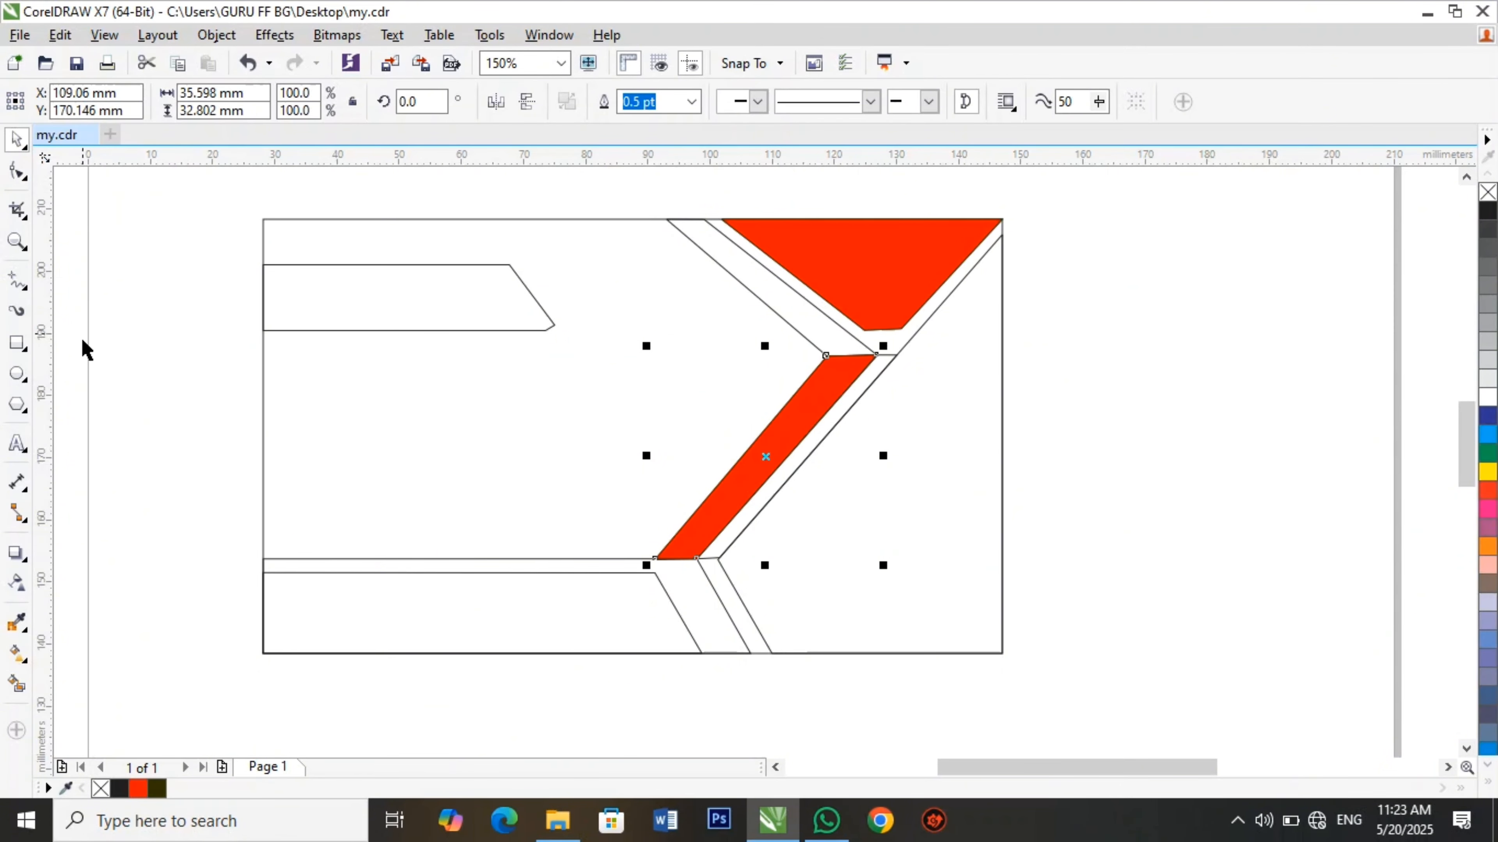
{"action": "left_click", "coordinate": [24, 294]}
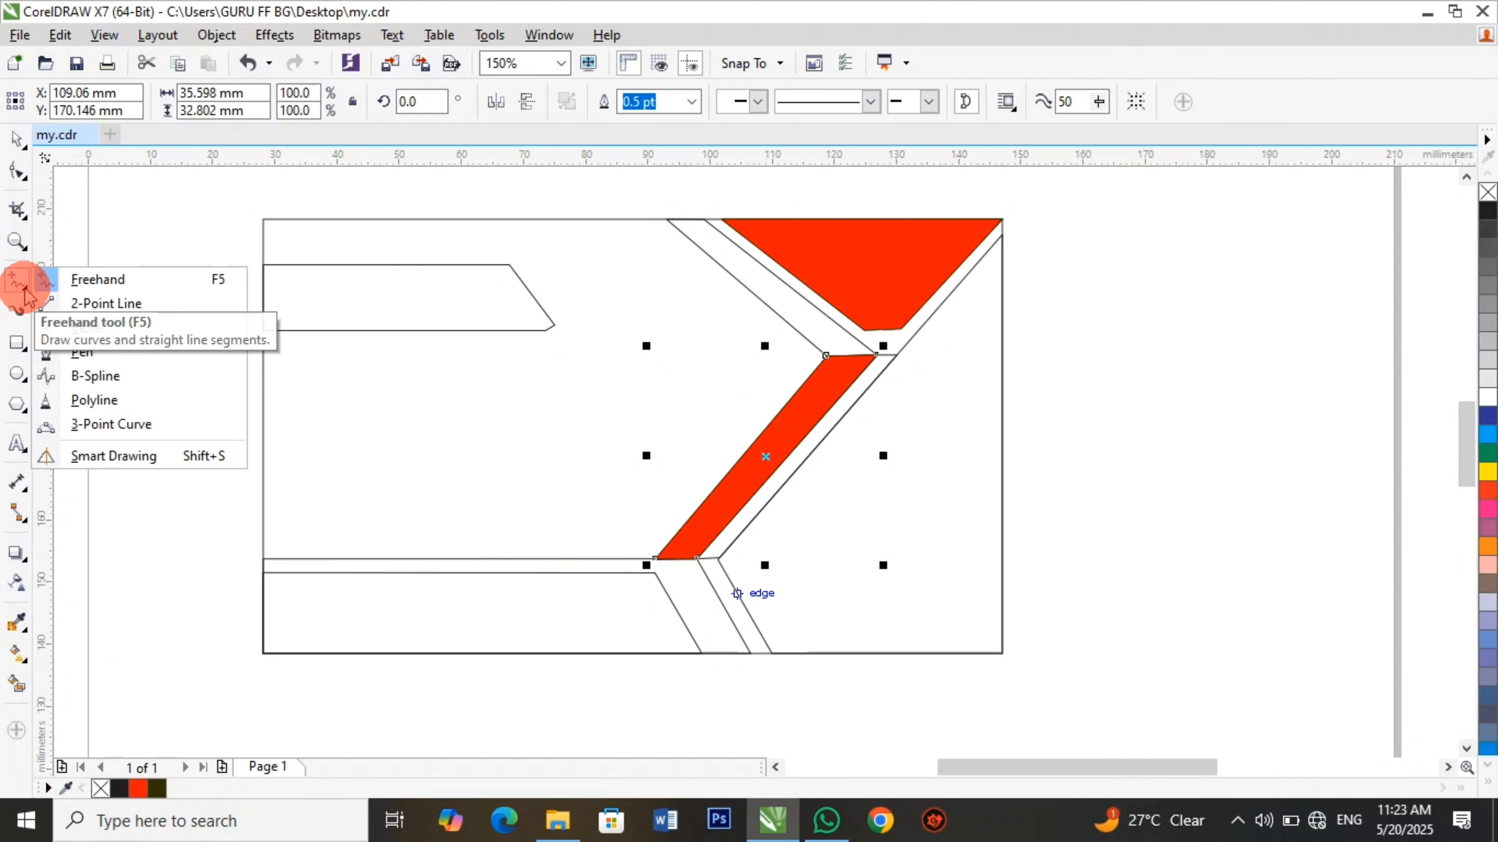
{"action": "left_click", "coordinate": [60, 348]}
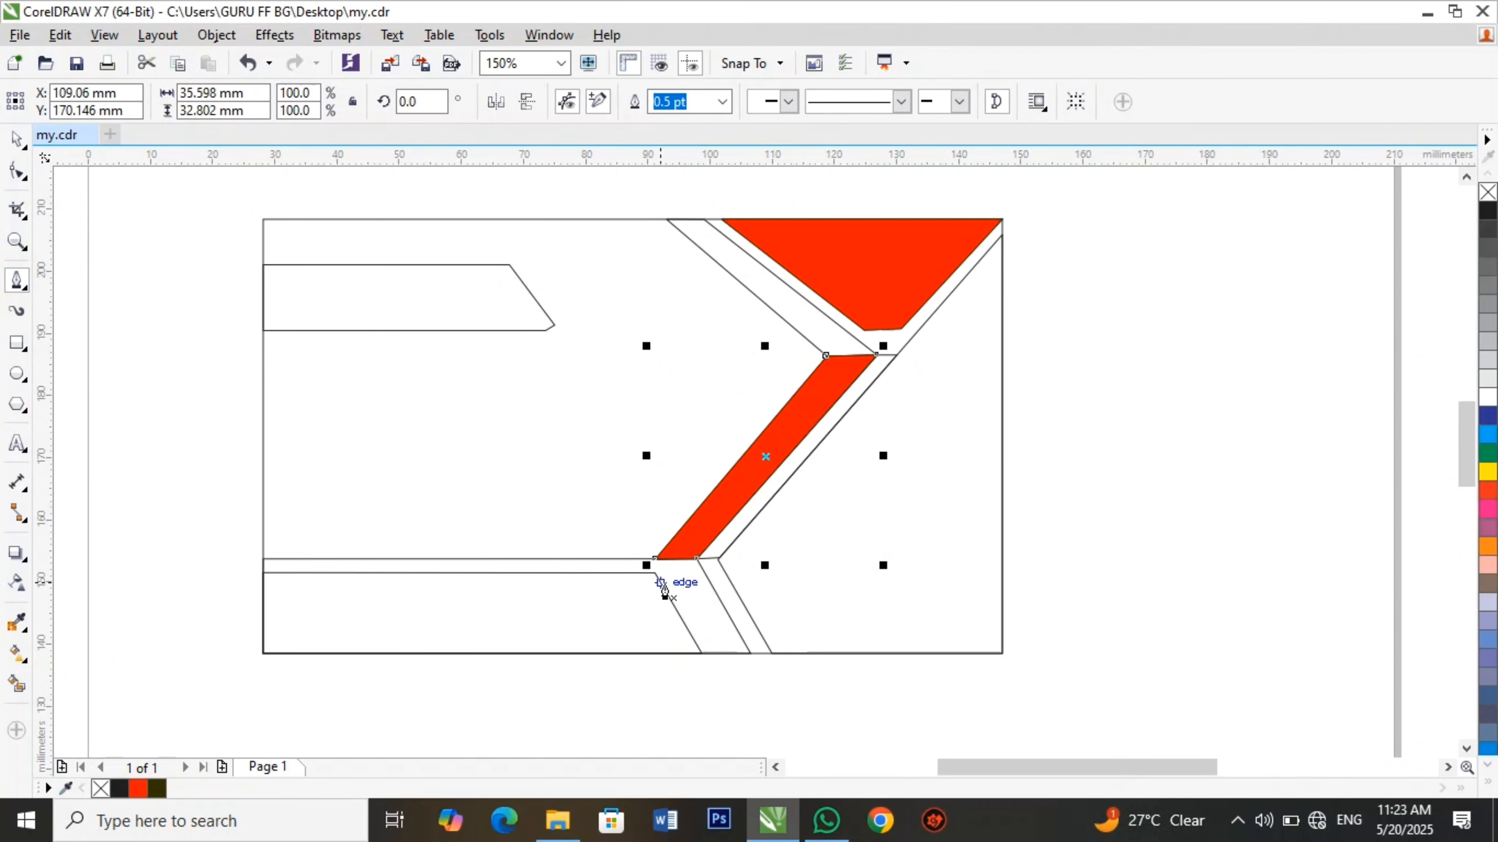
{"action": "left_click", "coordinate": [655, 561]}
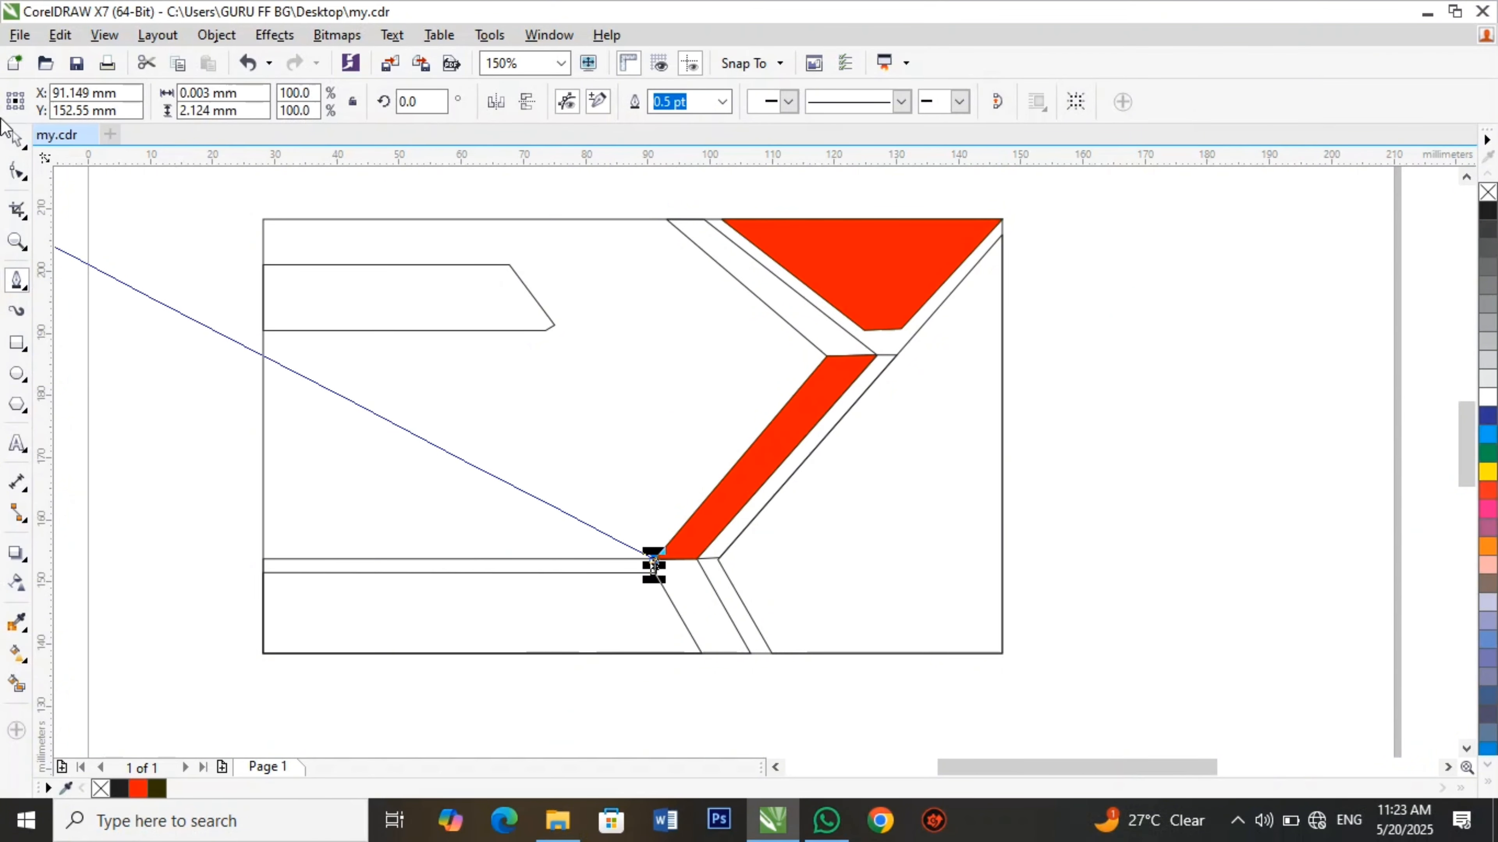
{"action": "left_click", "coordinate": [17, 139]}
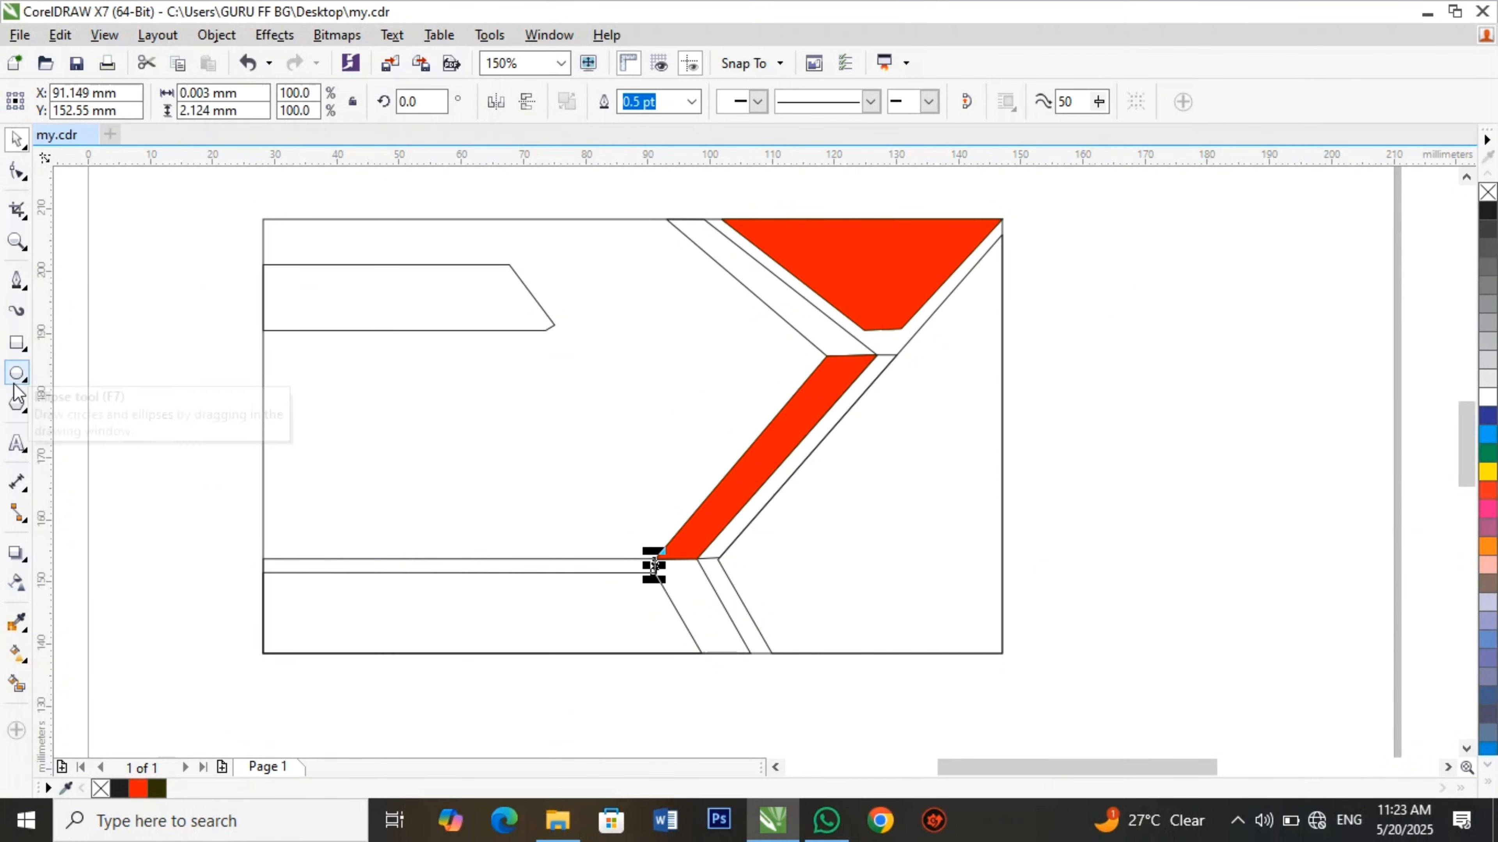
{"action": "left_click", "coordinate": [17, 684]}
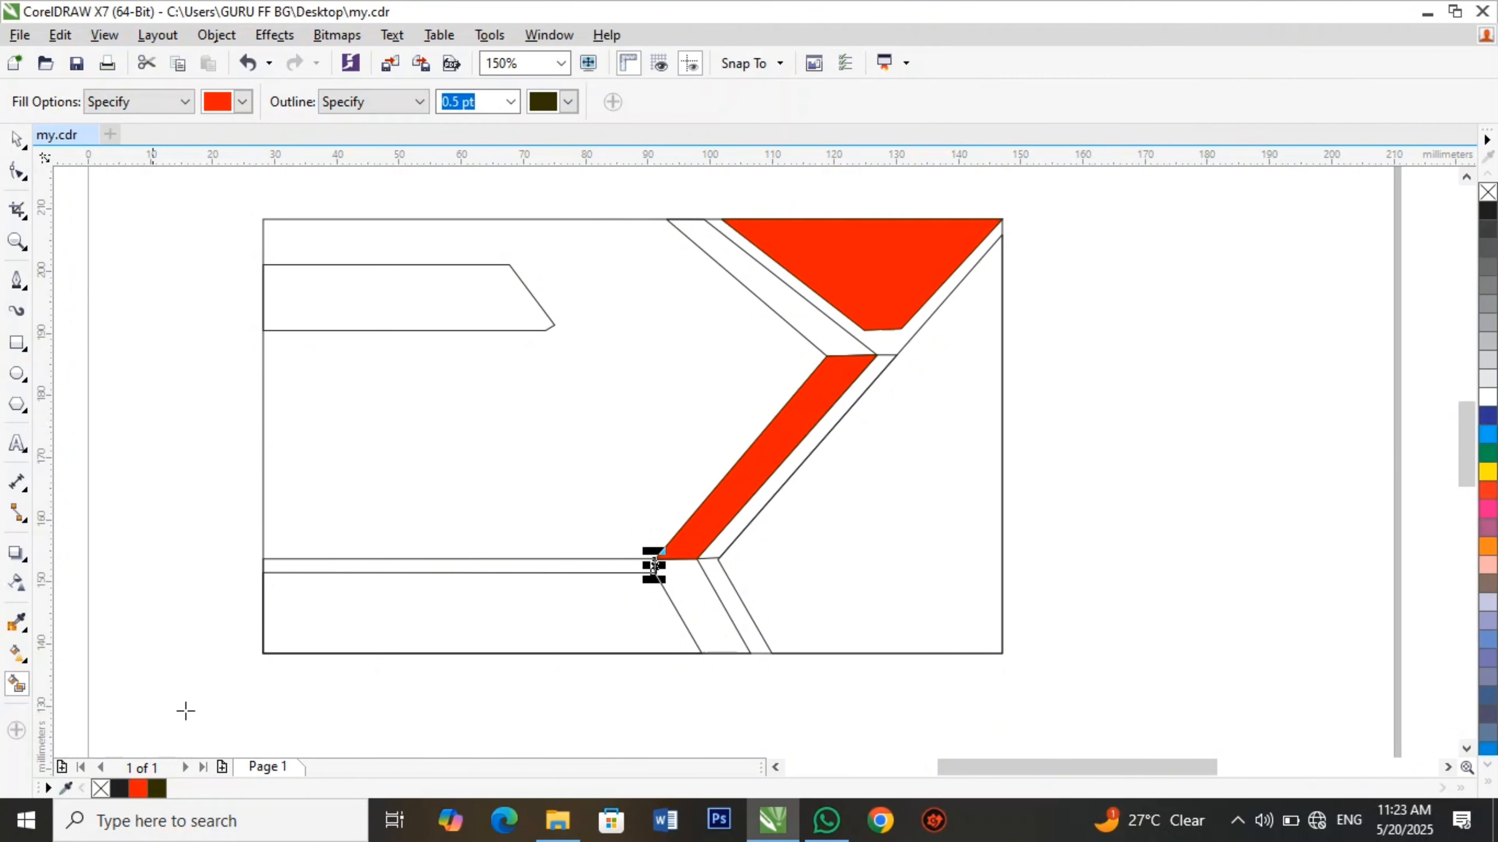
{"action": "left_click", "coordinate": [704, 637]}
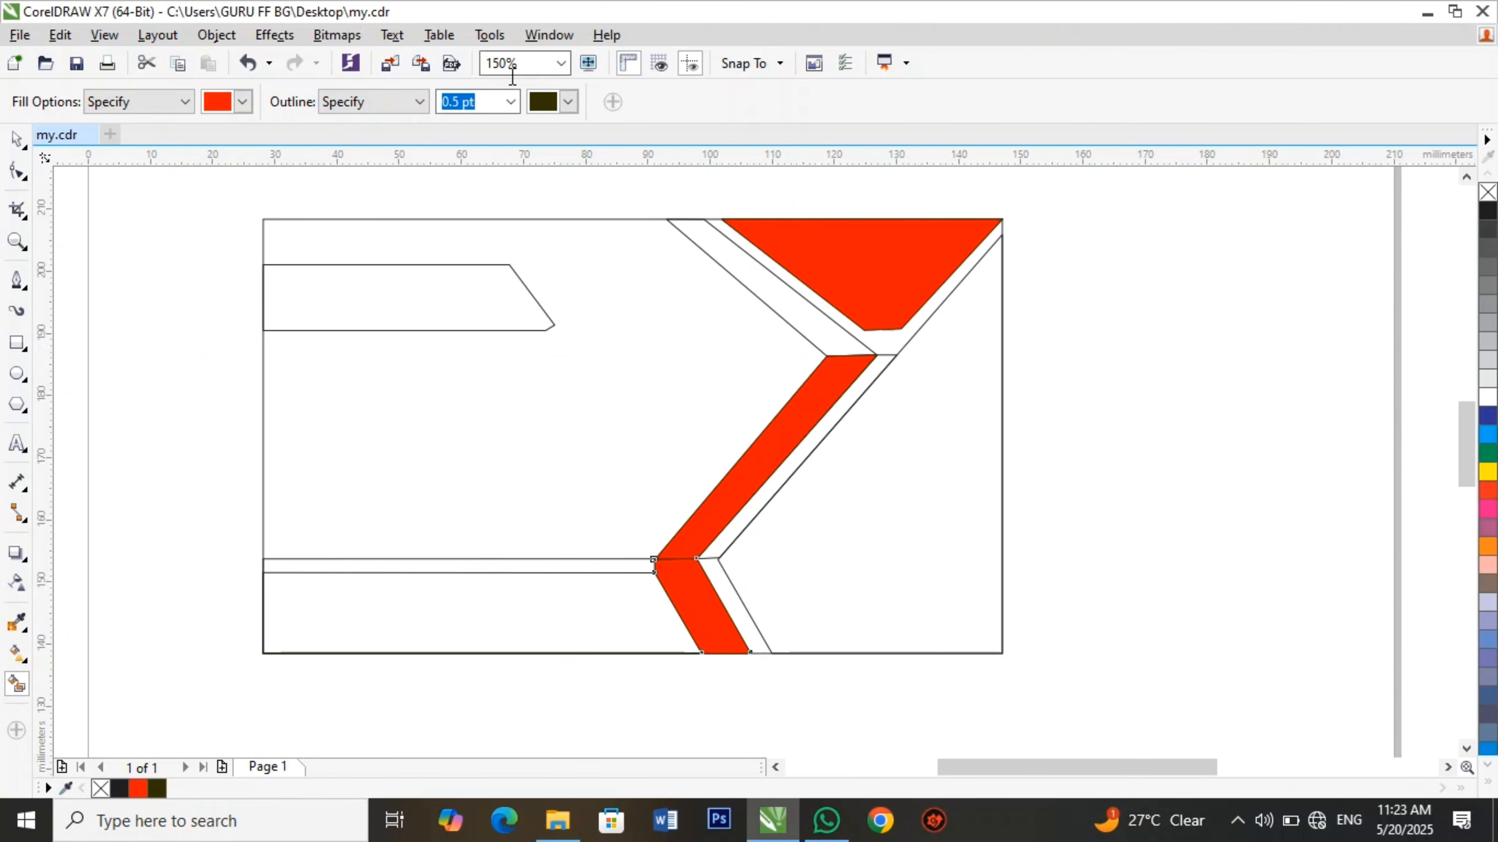
Set the Smart Fill outline option to No Outline.
{"action": "left_click", "coordinate": [419, 103]}
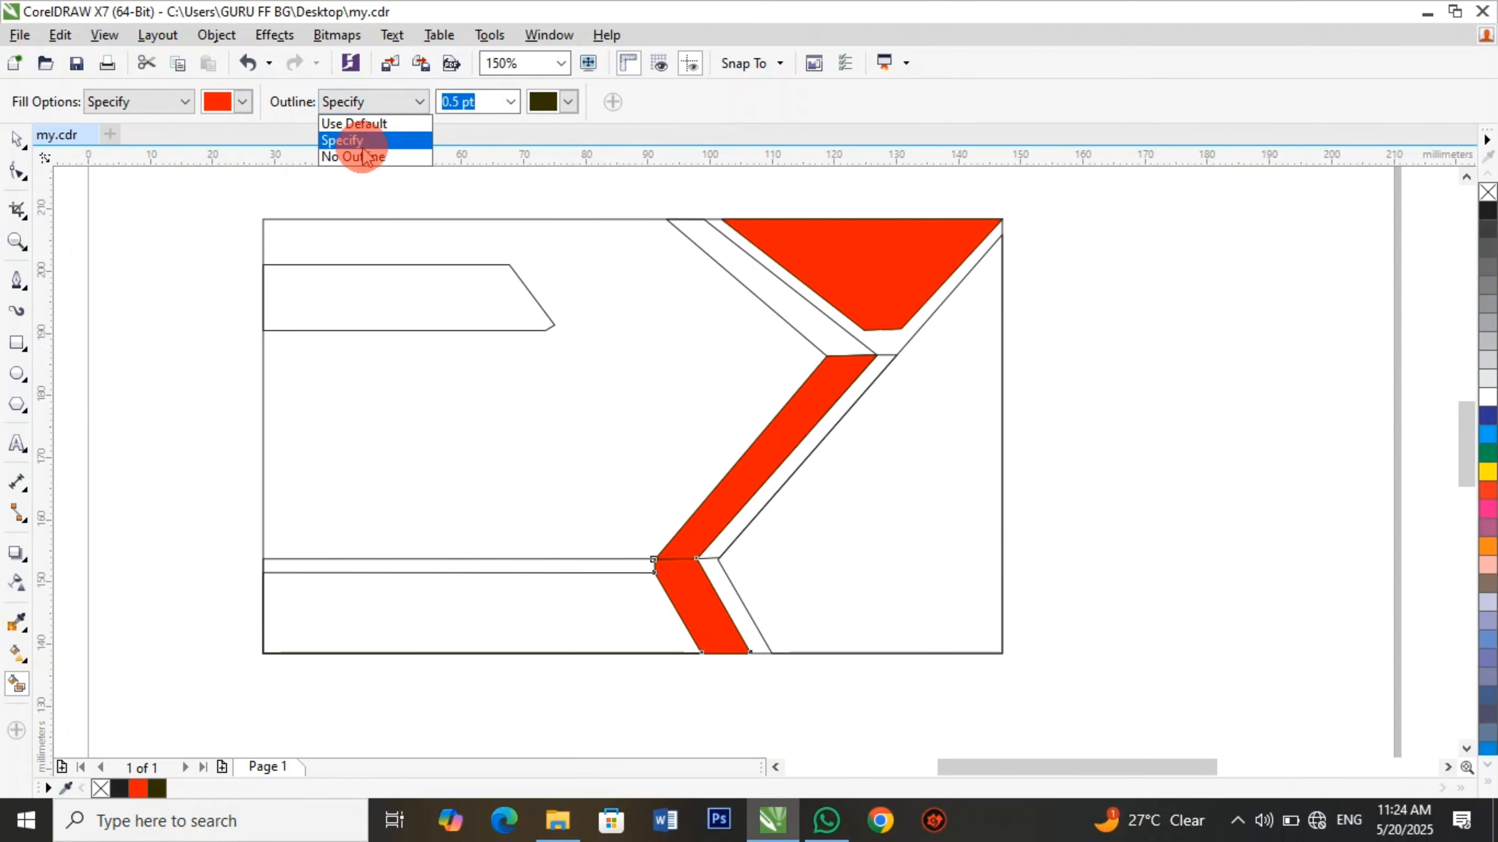
{"action": "left_click", "coordinate": [364, 156]}
{"action": "left_click", "coordinate": [419, 103]}
{"action": "left_click", "coordinate": [394, 157]}
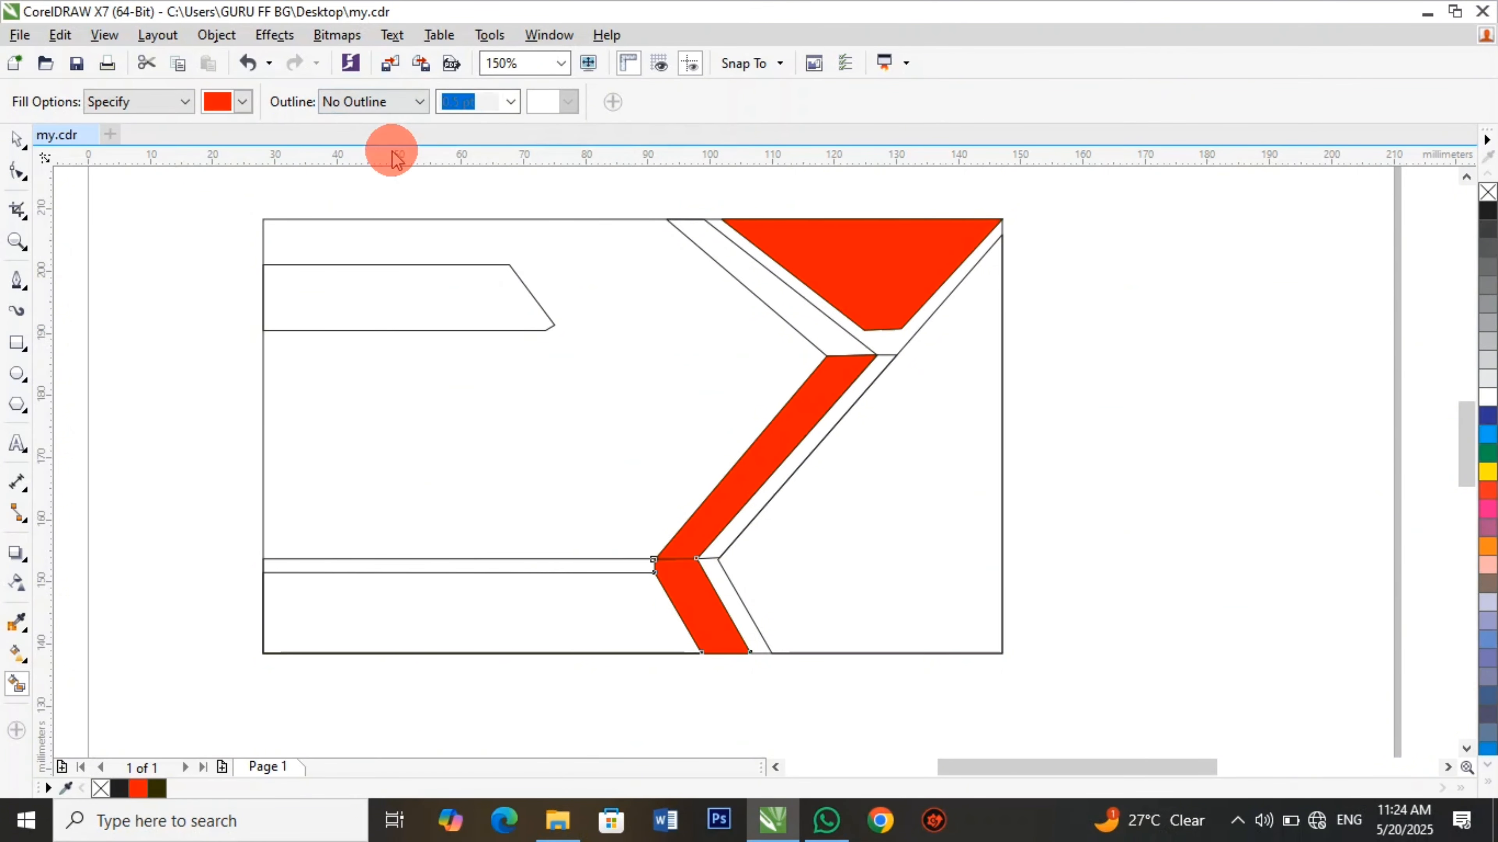
Try an olive-brown smart fill on the bottom-left panel.
{"action": "left_click", "coordinate": [243, 101]}
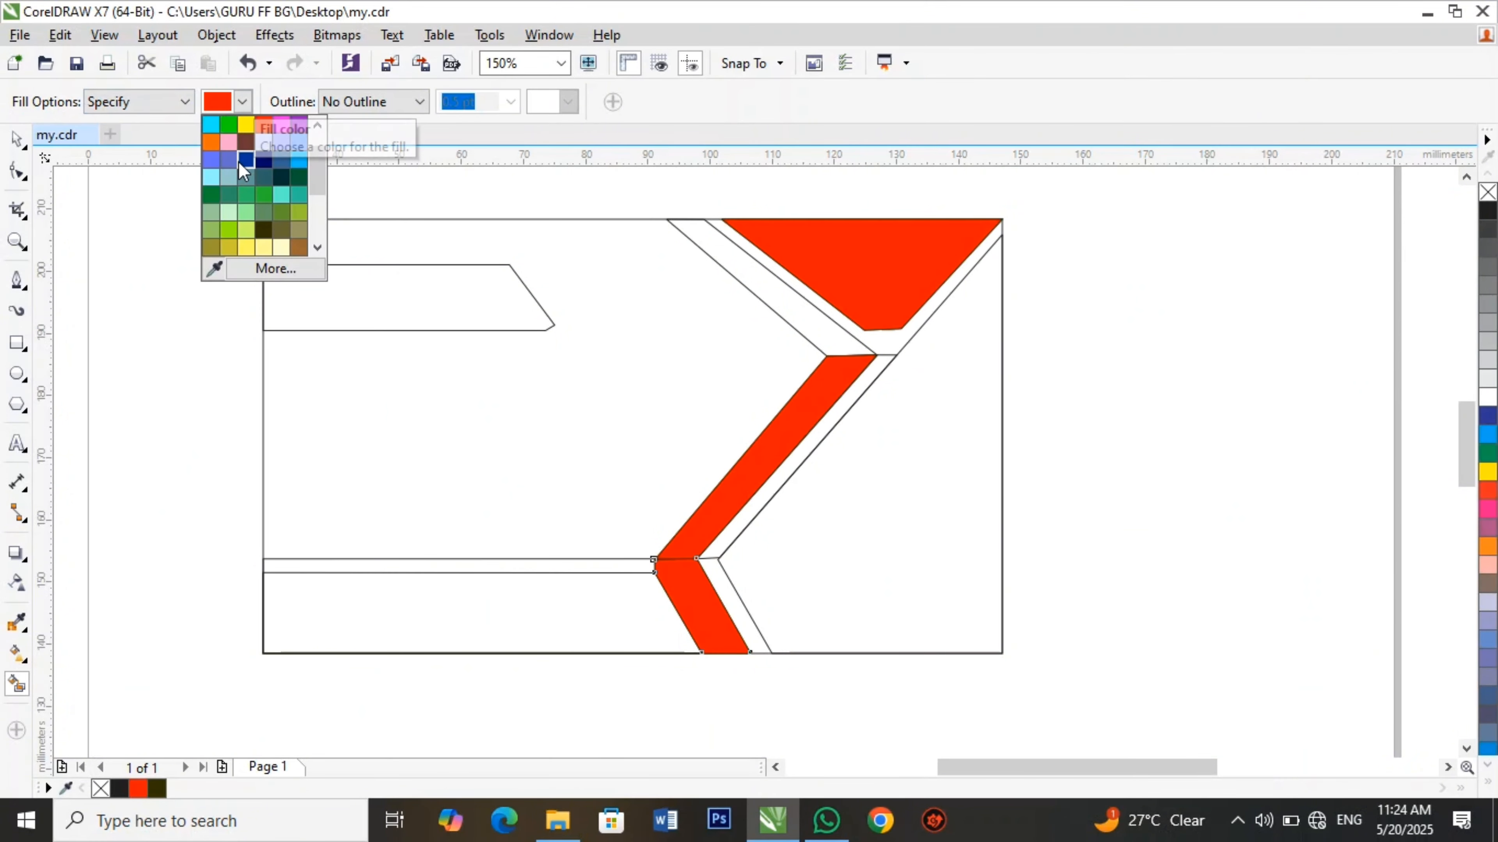
{"action": "left_click", "coordinate": [259, 228]}
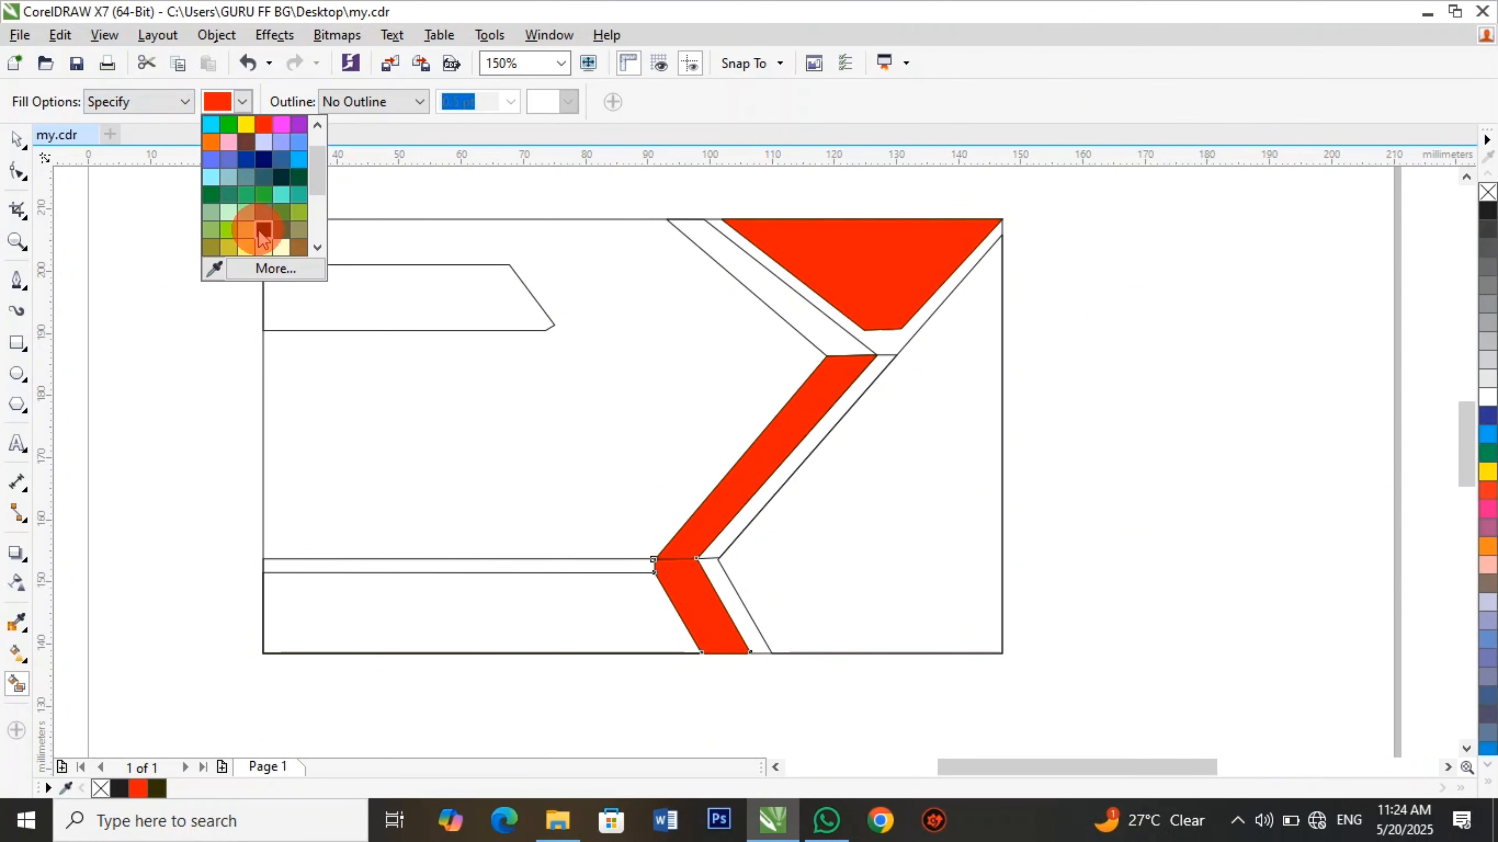
{"action": "left_click", "coordinate": [242, 102]}
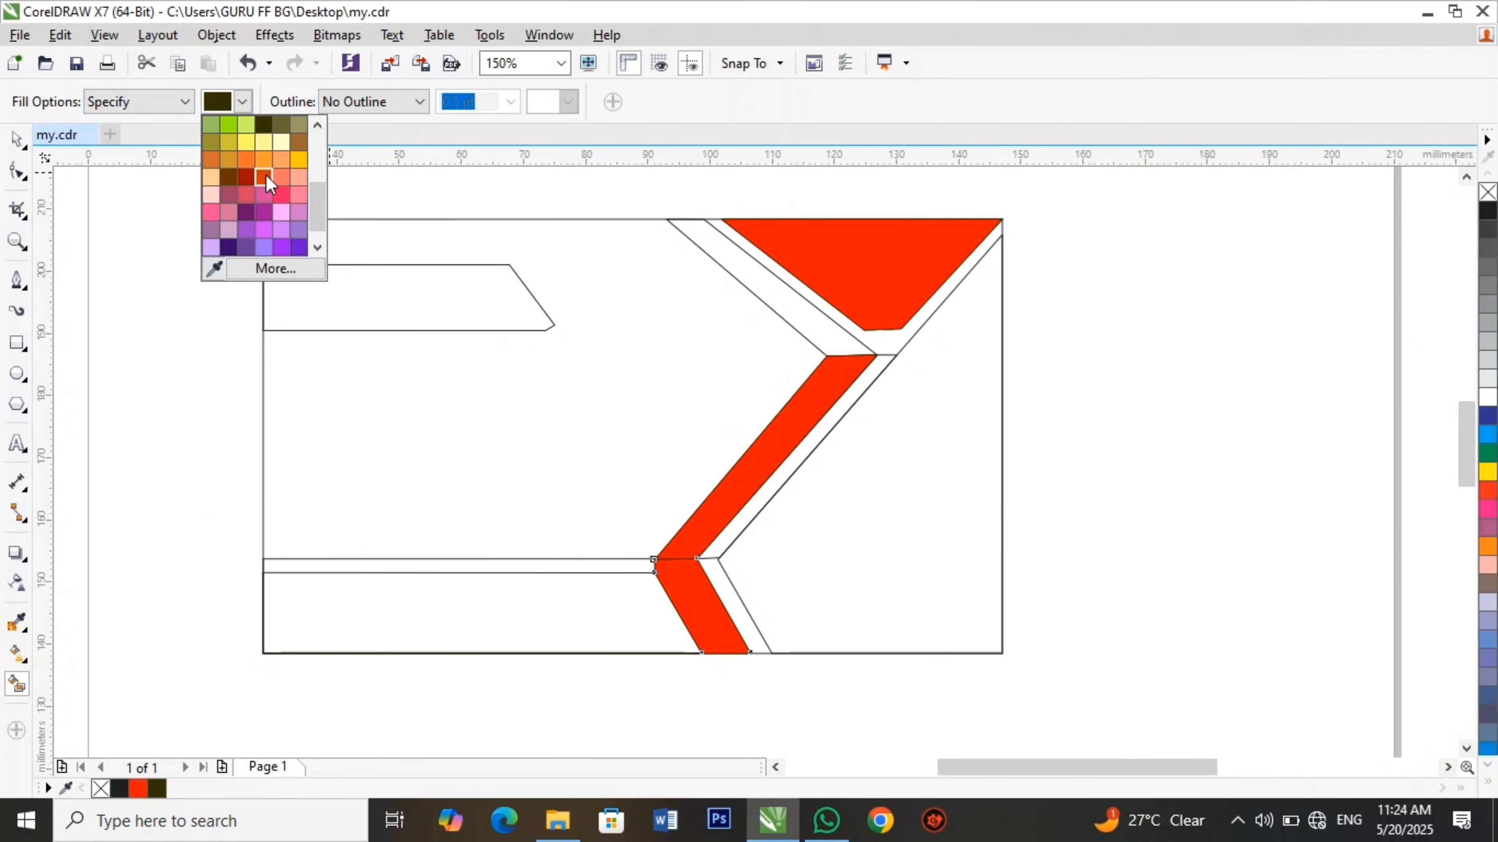
{"action": "left_click", "coordinate": [287, 131]}
{"action": "left_click", "coordinate": [407, 637]}
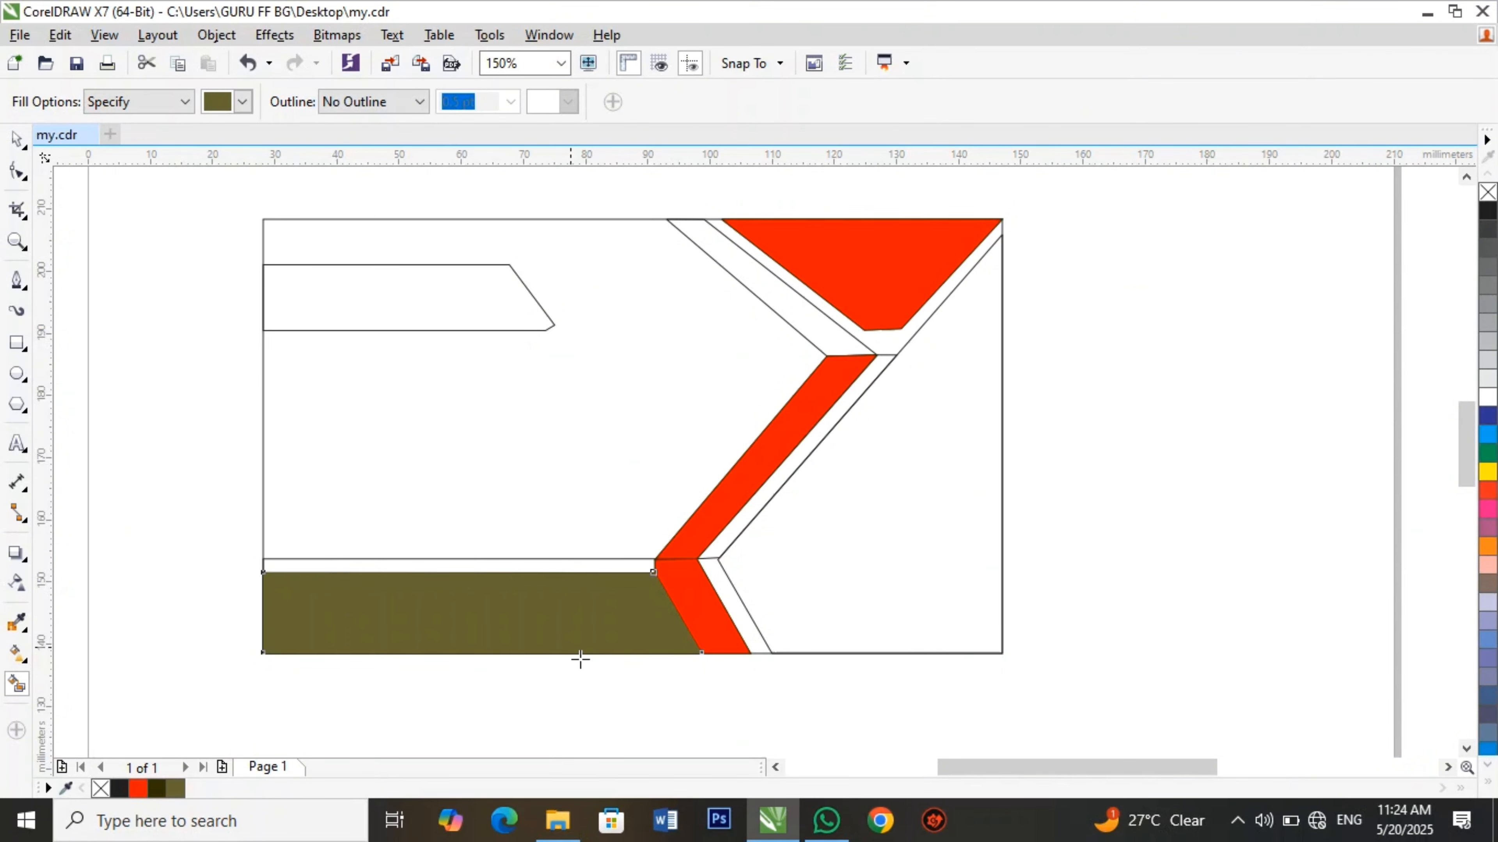
Smart-fill the bottom-left panel with a dark grey sampled from the palette and recolour it 90% Black.
{"action": "left_click", "coordinate": [243, 101]}
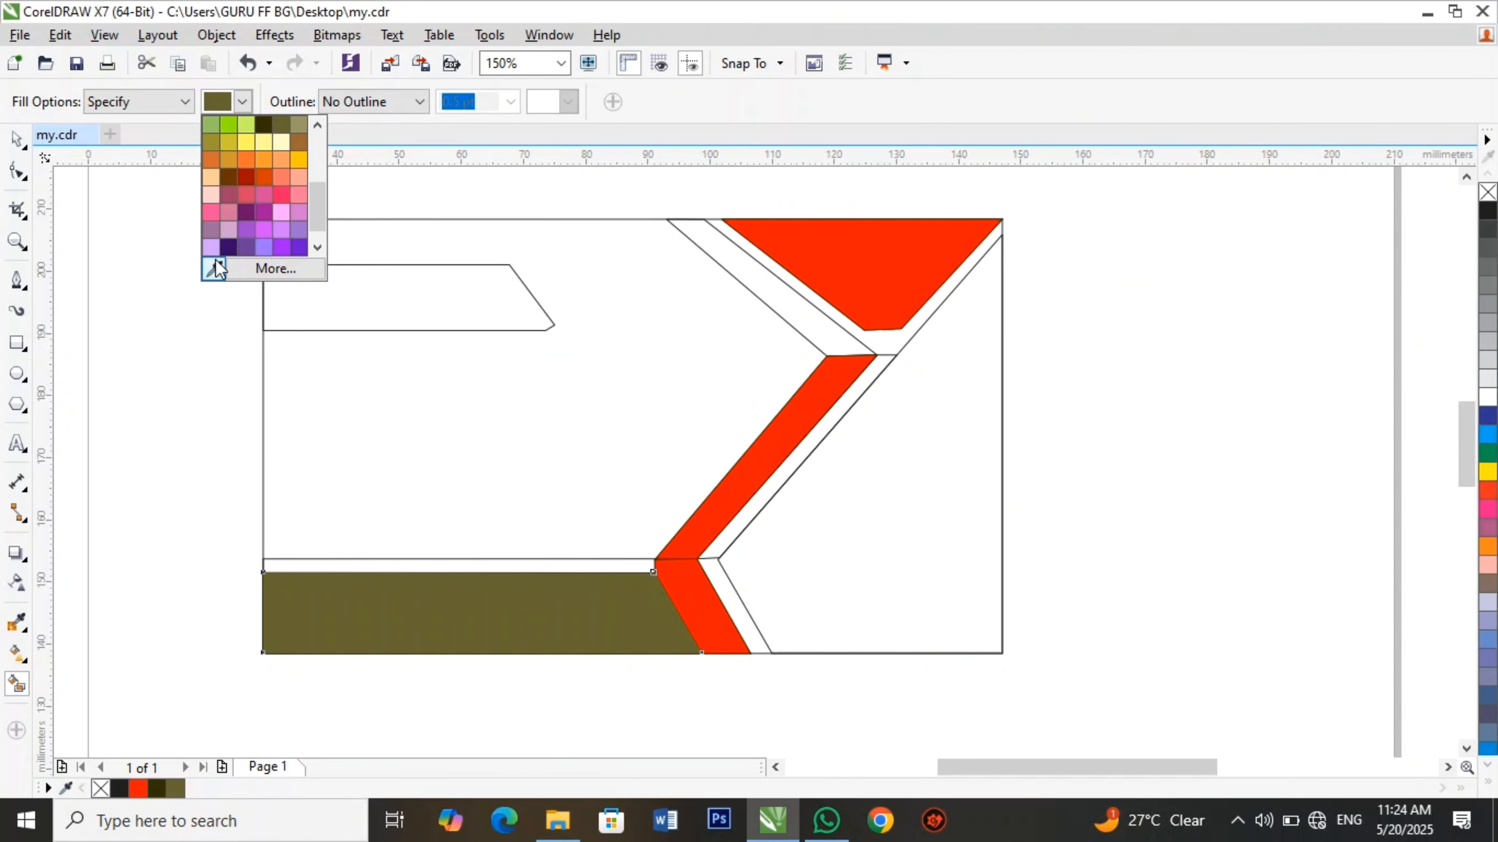
{"action": "left_click", "coordinate": [215, 259]}
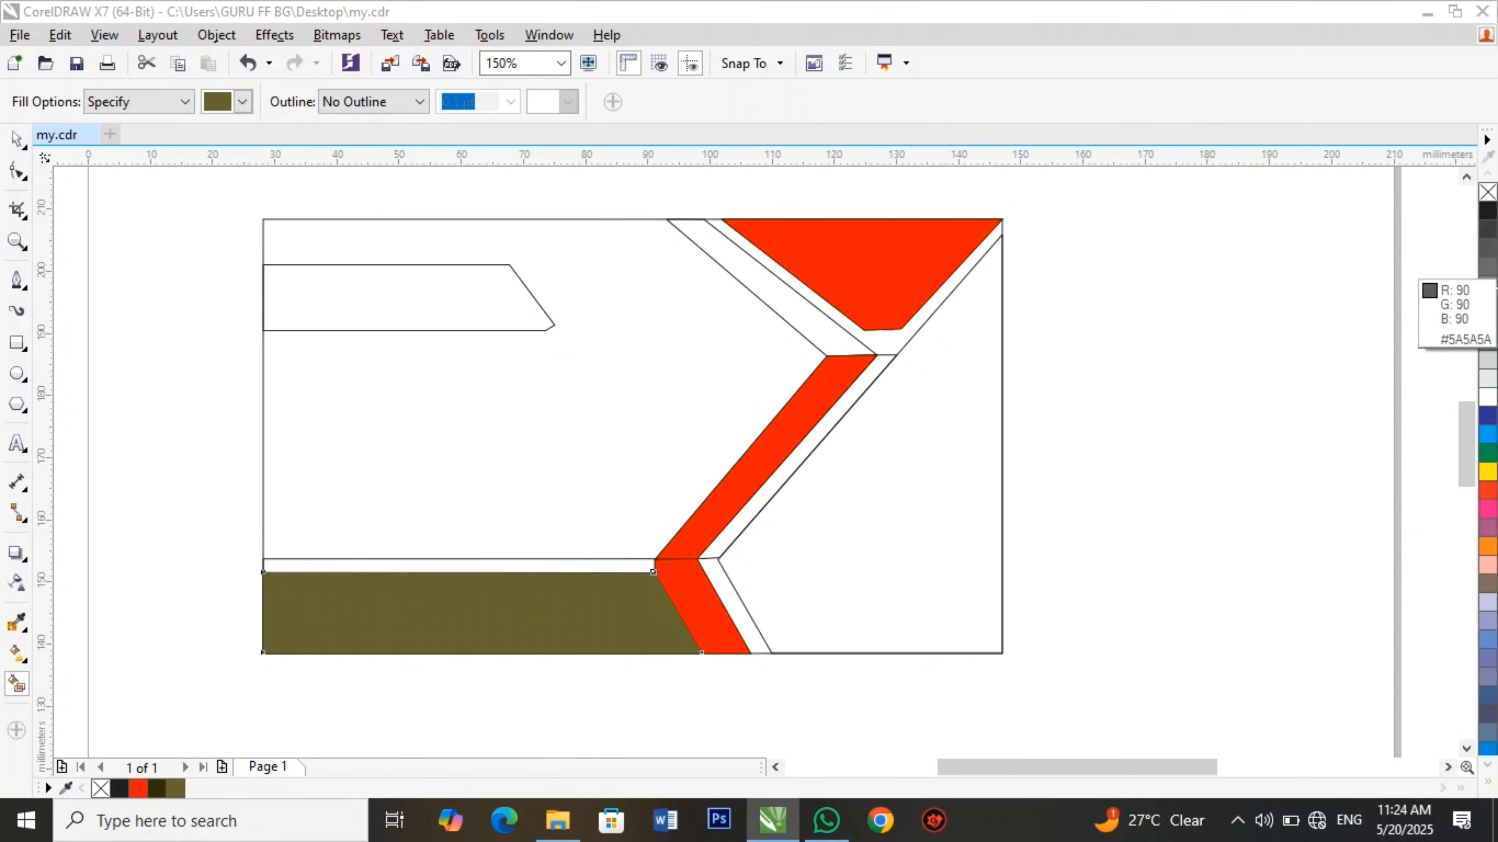
{"action": "left_click", "coordinate": [1488, 268]}
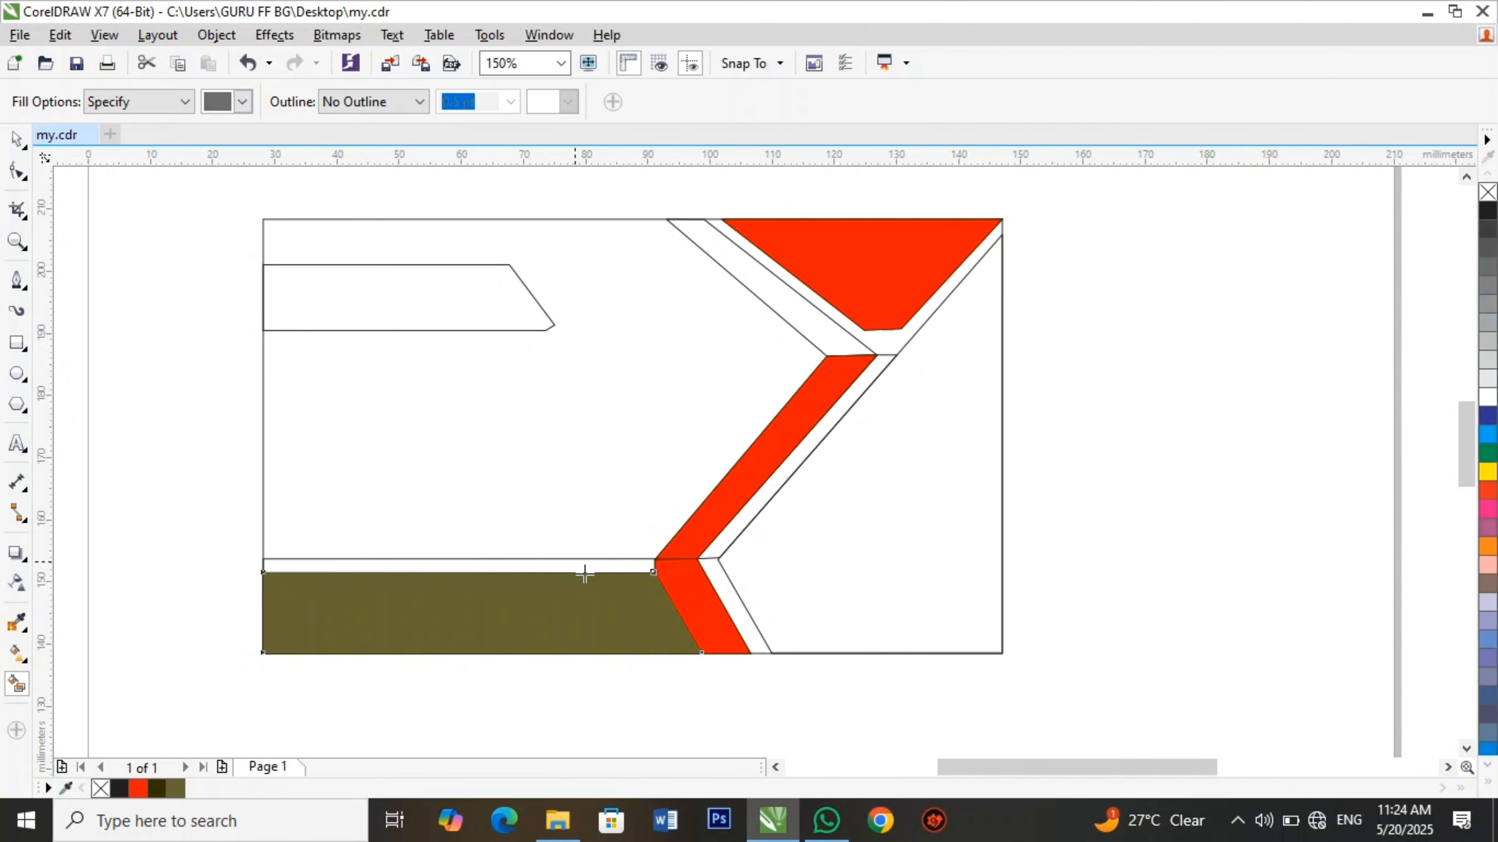
{"action": "left_click", "coordinate": [570, 620]}
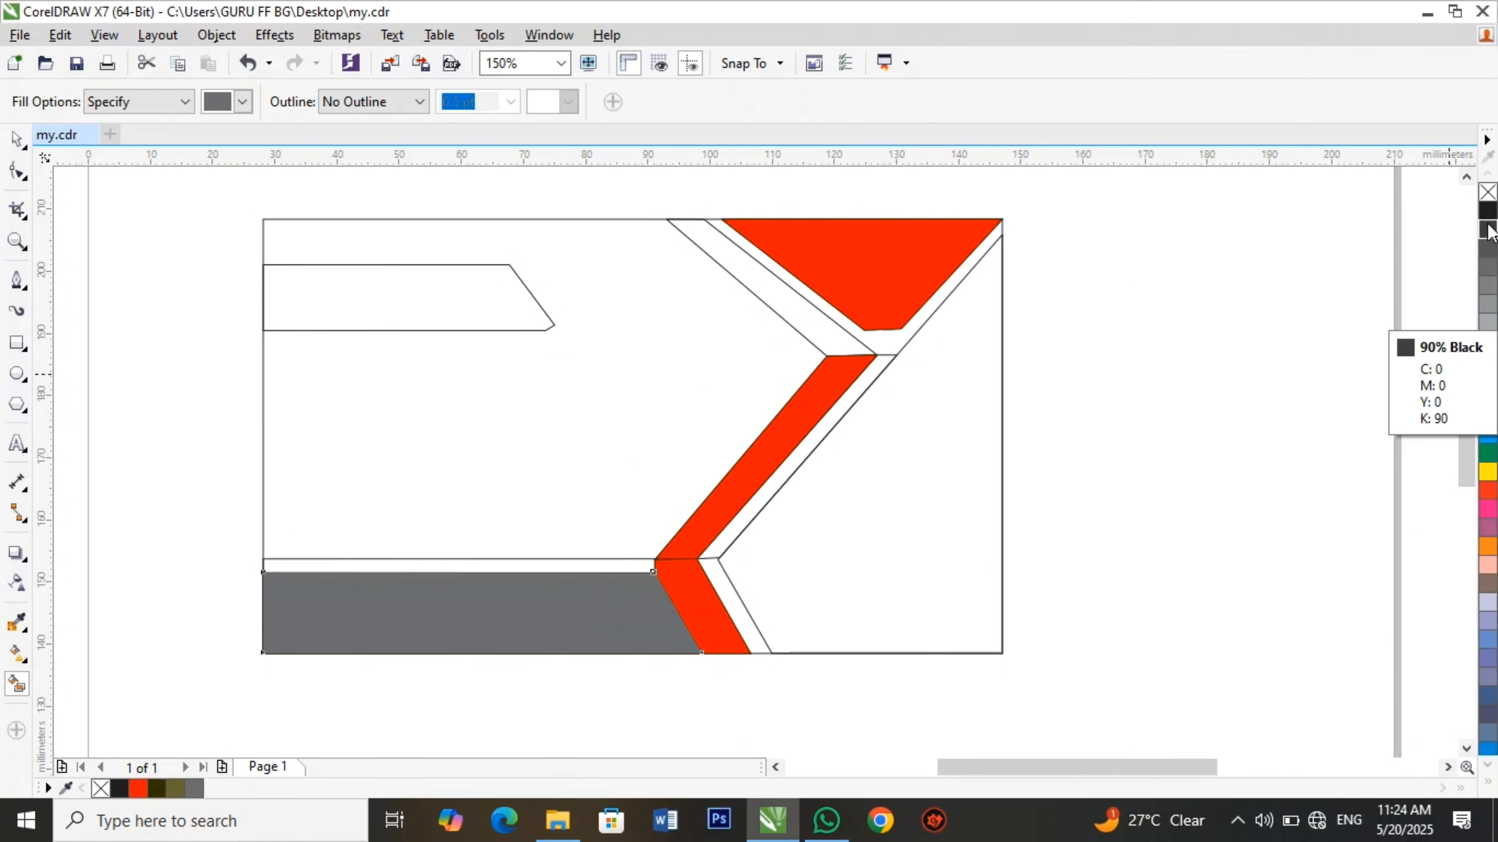
{"action": "left_click", "coordinate": [1488, 230]}
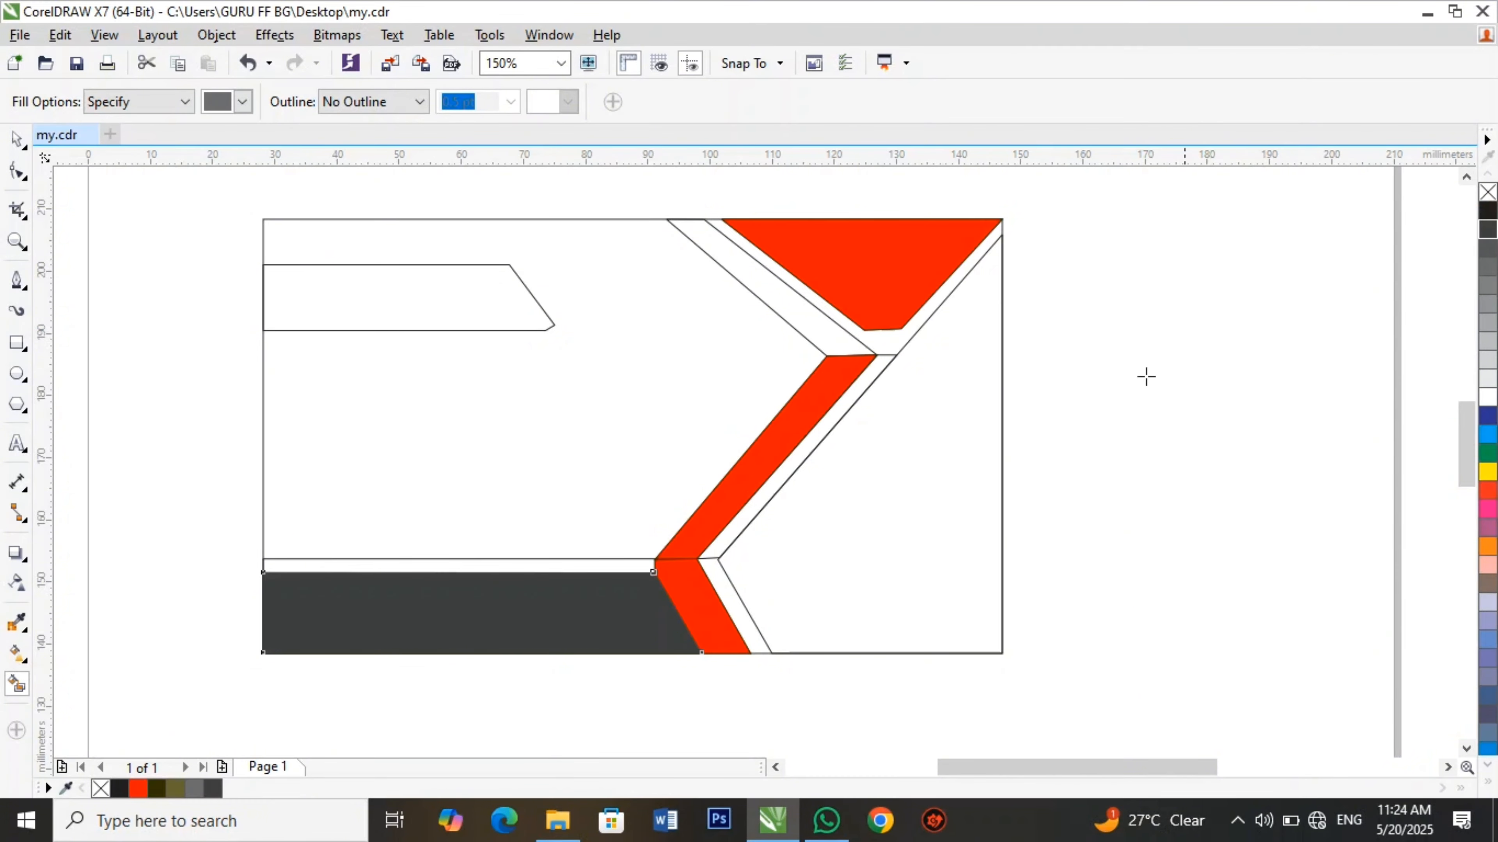
Try a white fill on the slanted upper-left shape.
{"action": "left_click", "coordinate": [16, 138]}
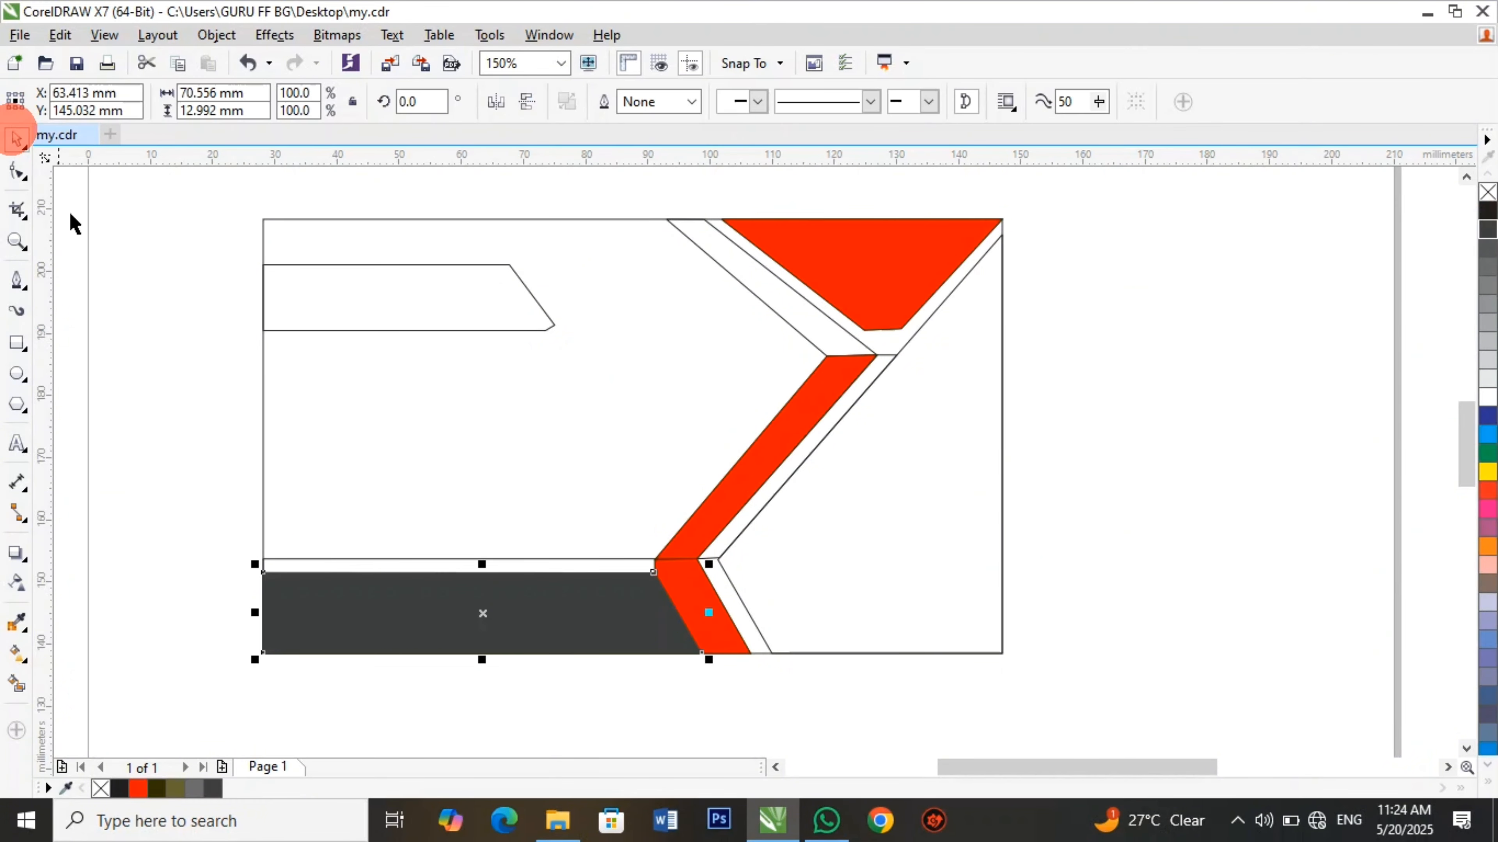
{"action": "left_click", "coordinate": [875, 560]}
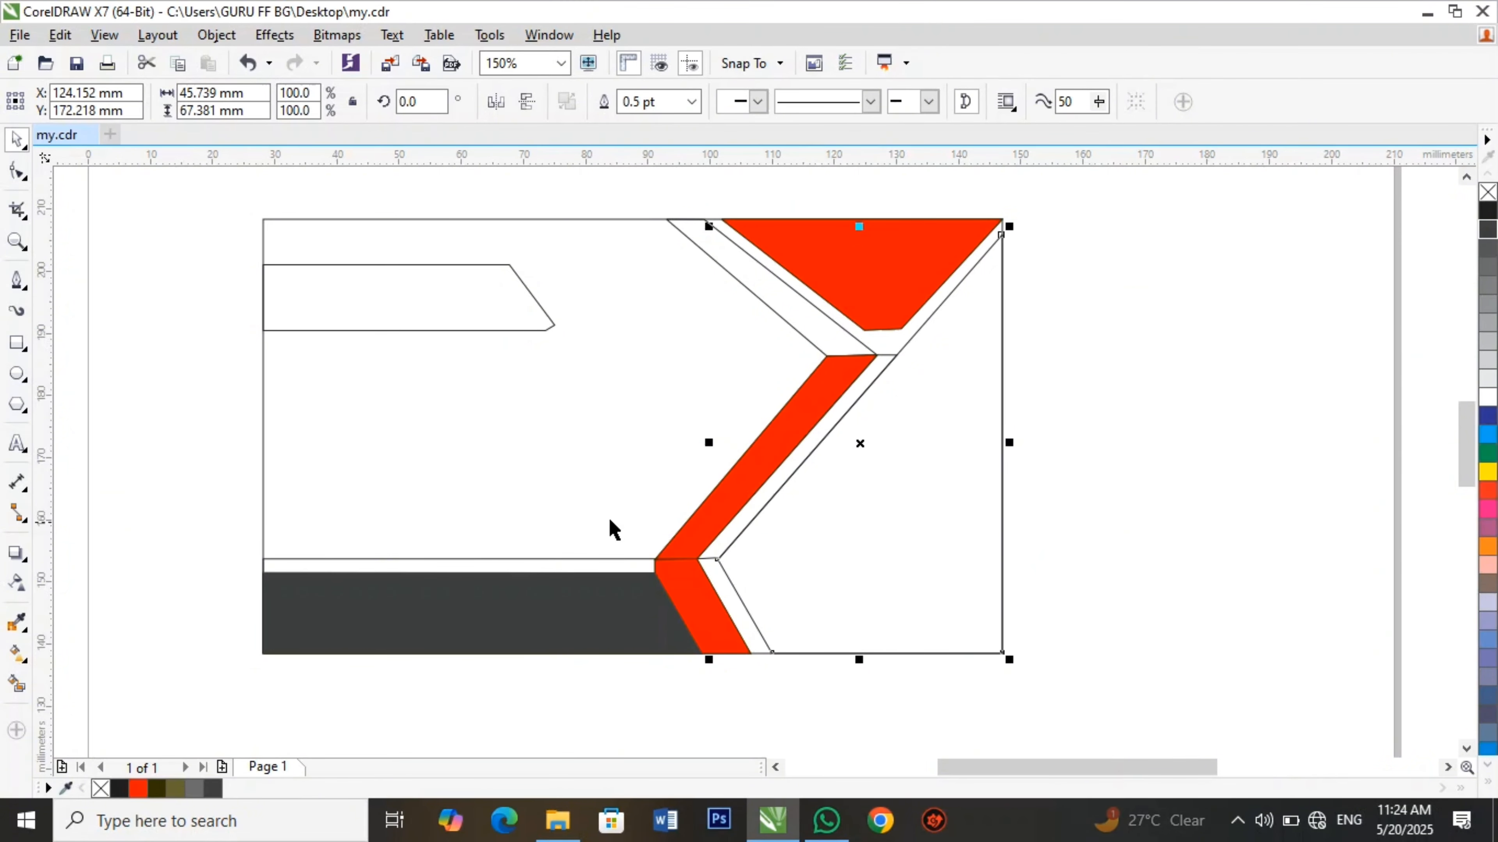
{"action": "left_click", "coordinate": [430, 322]}
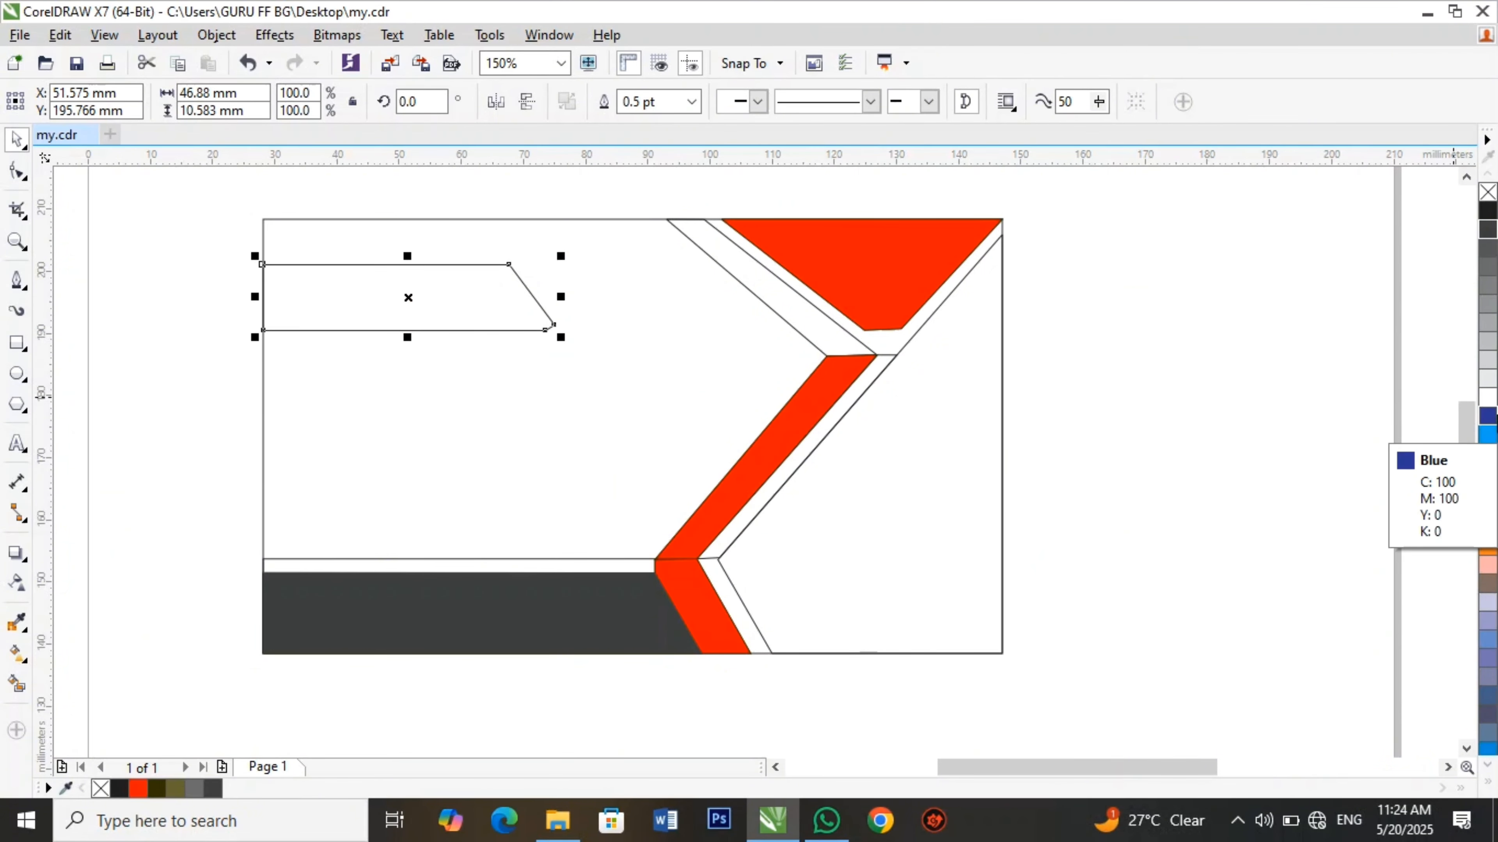
{"action": "left_click", "coordinate": [1488, 396]}
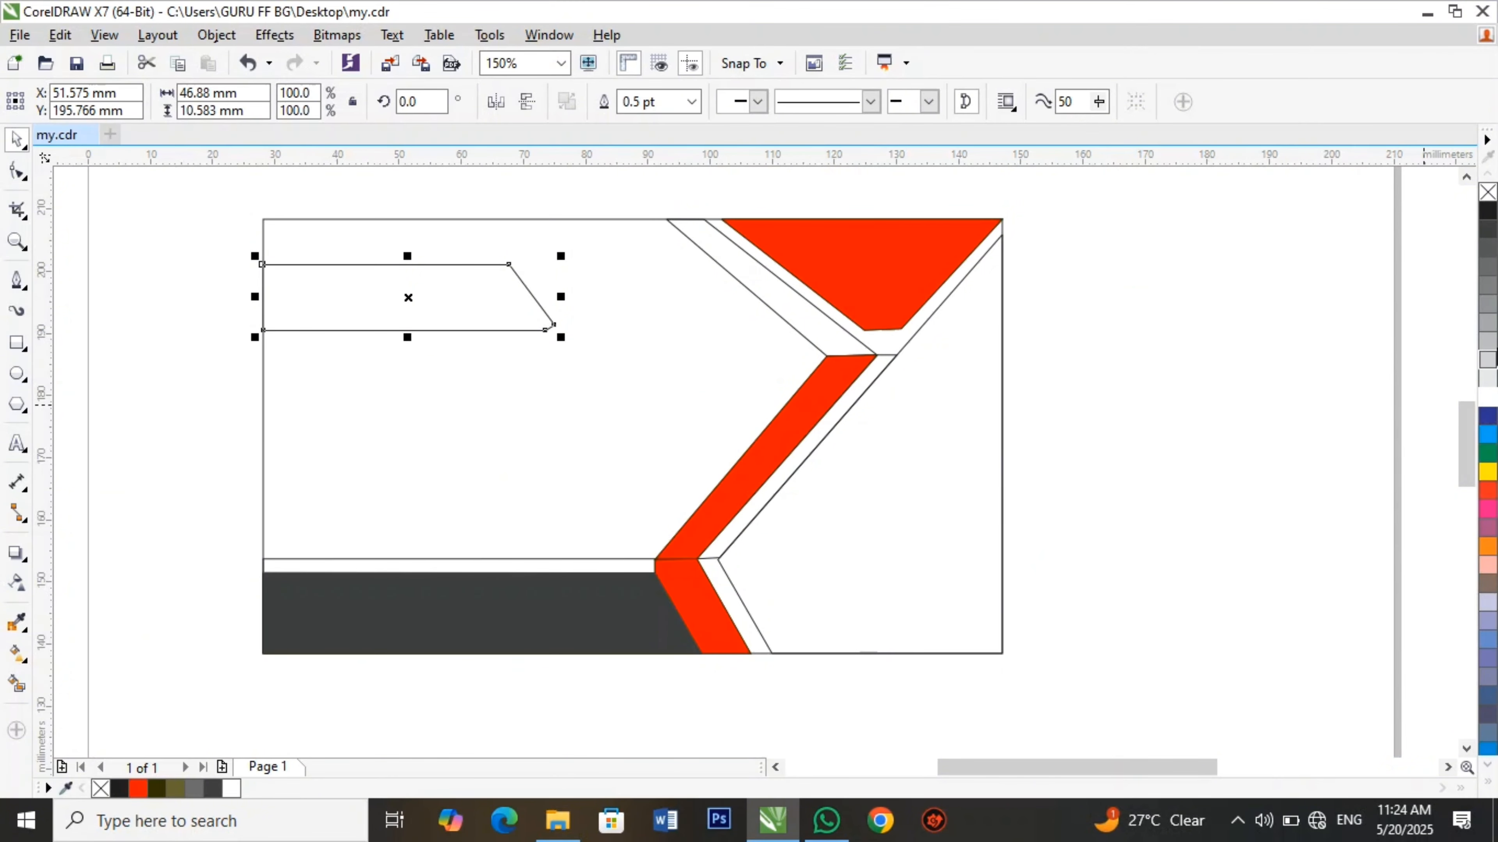
{"action": "left_click", "coordinate": [1235, 389]}
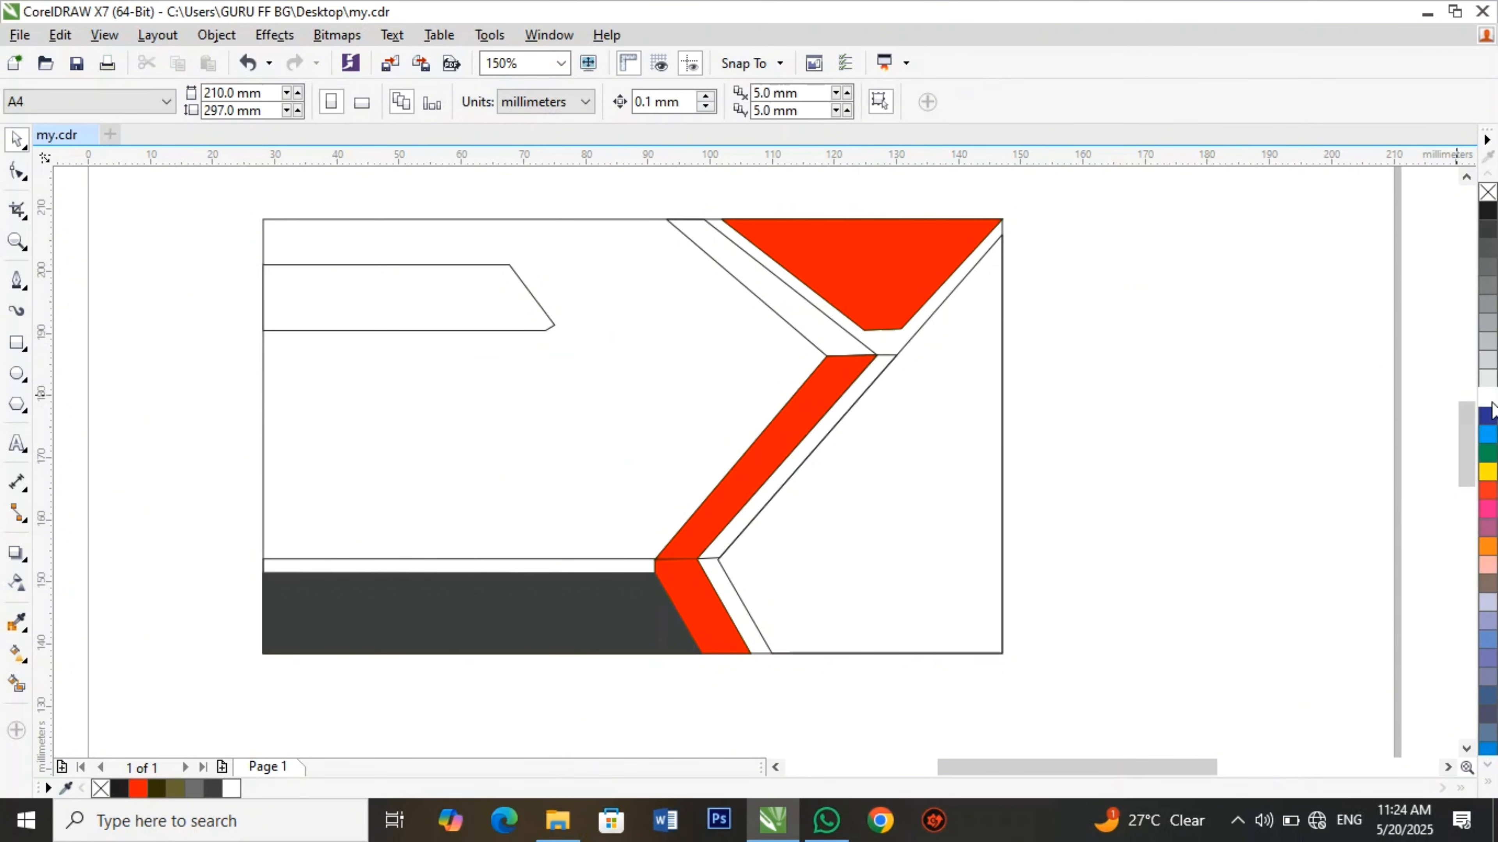
Fill the slanted upper-left shape with the lightest grey of the palette.
{"action": "left_click", "coordinate": [411, 303]}
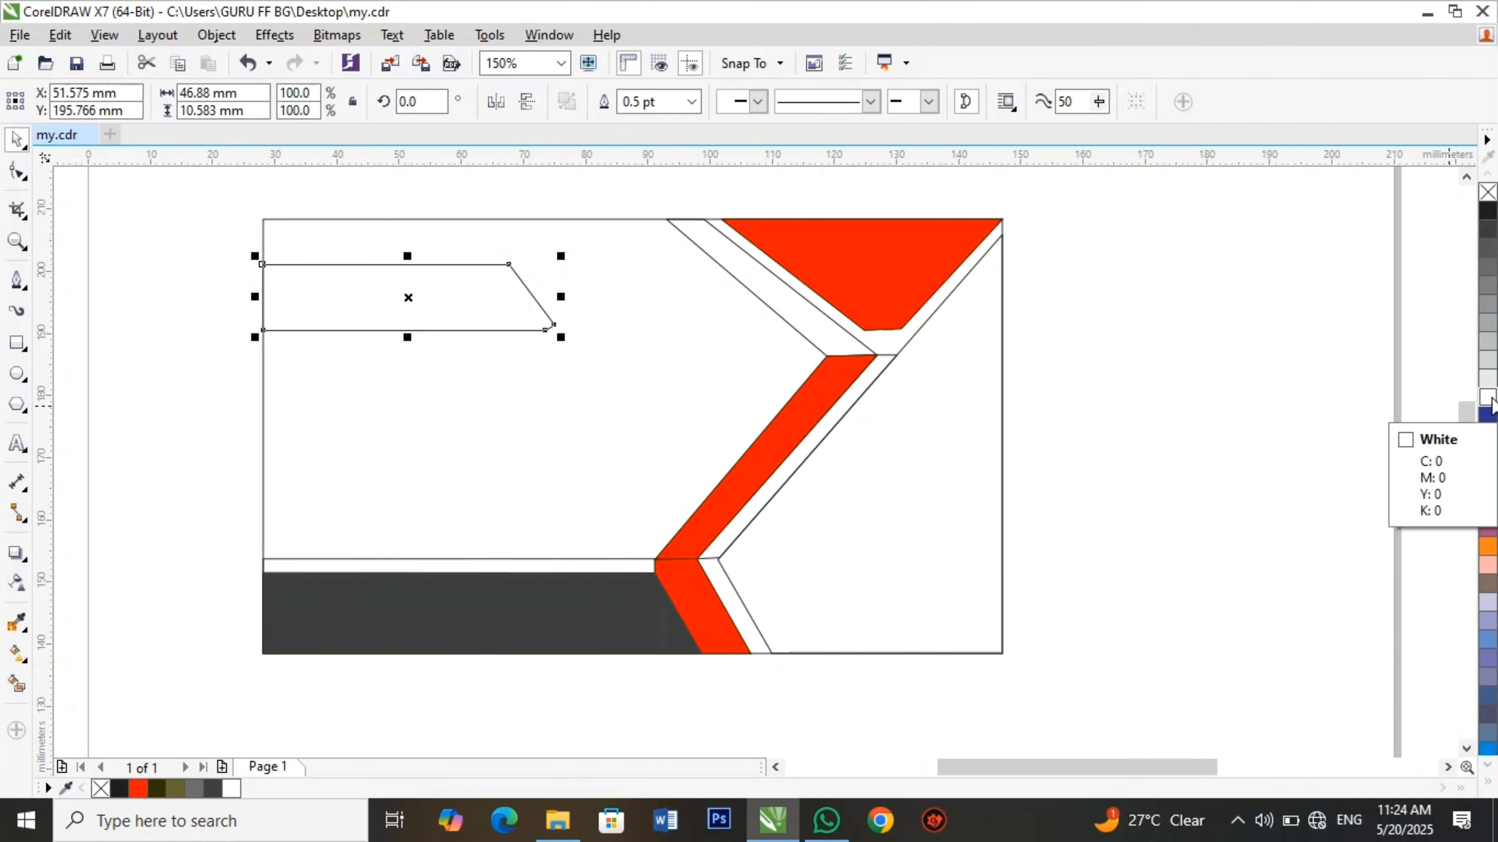
{"action": "left_click", "coordinate": [1490, 377]}
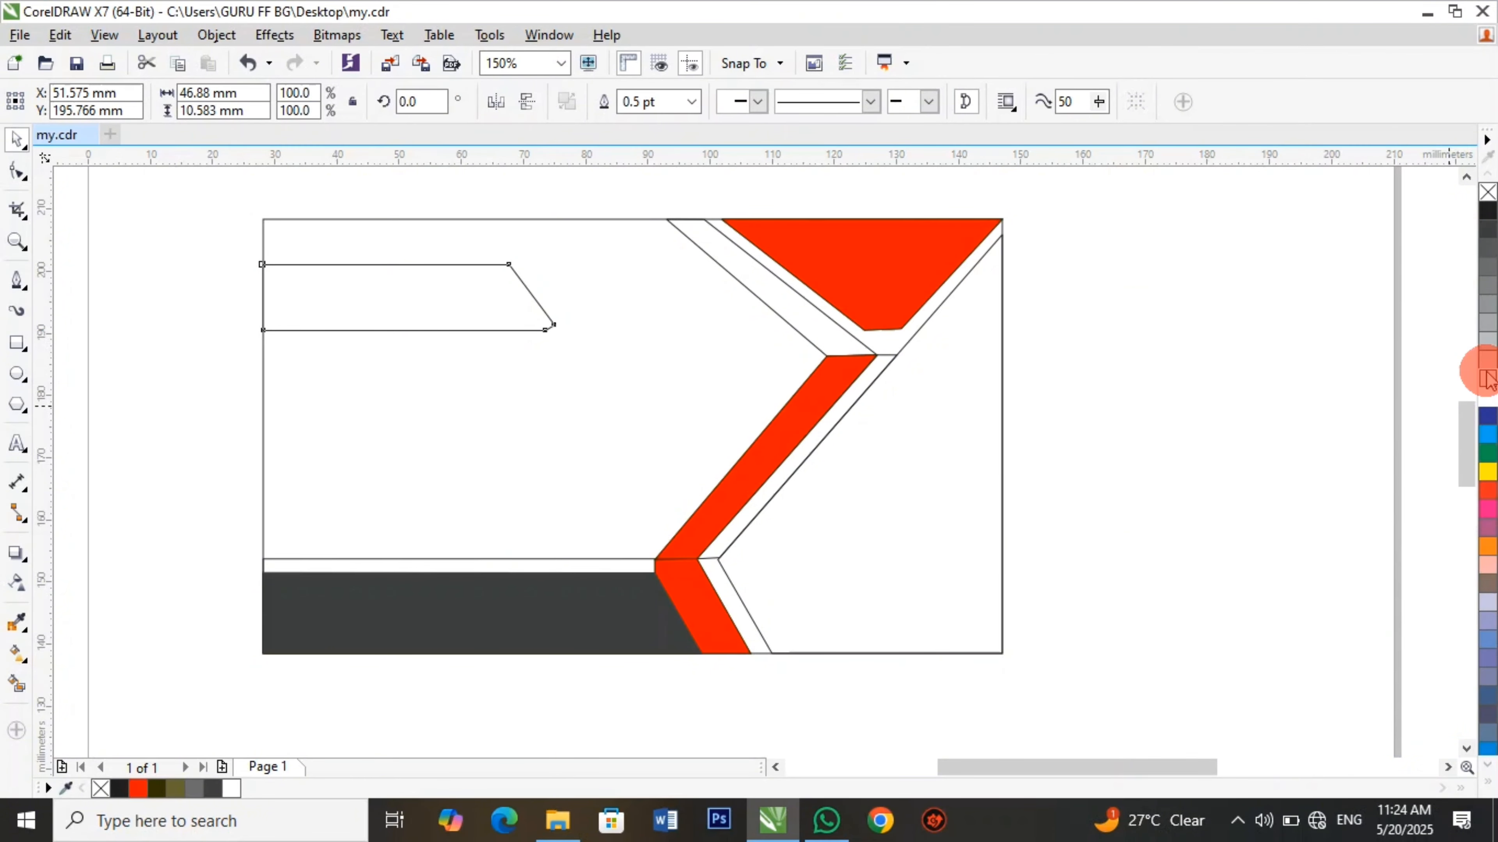
{"action": "left_click", "coordinate": [1338, 415]}
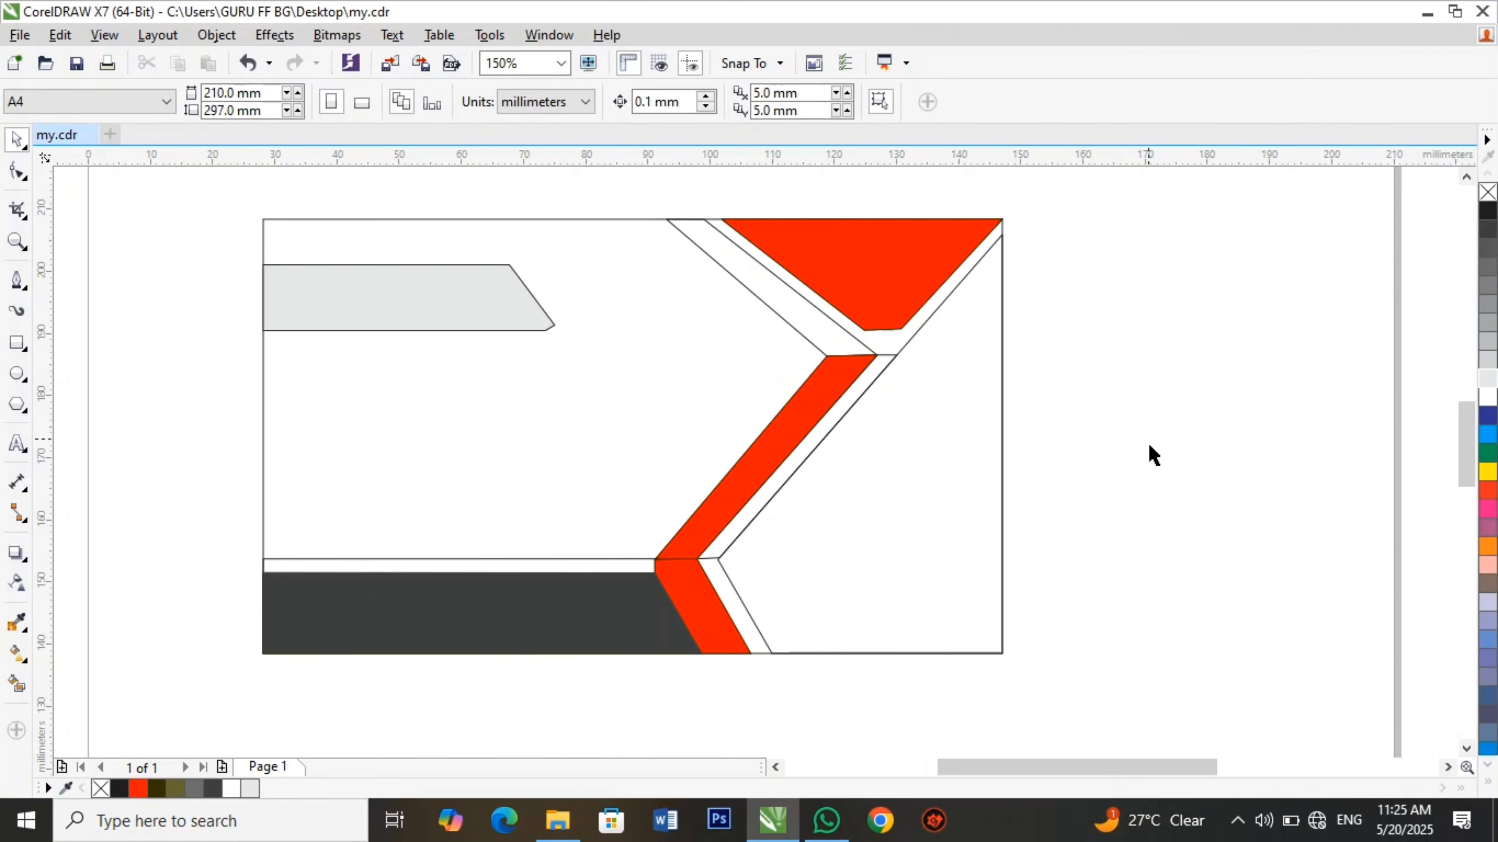
Apply a black-and-white elliptical fountain fill to the slanted strip beside the red shape at the card's top edge.
{"action": "left_click", "coordinate": [16, 653]}
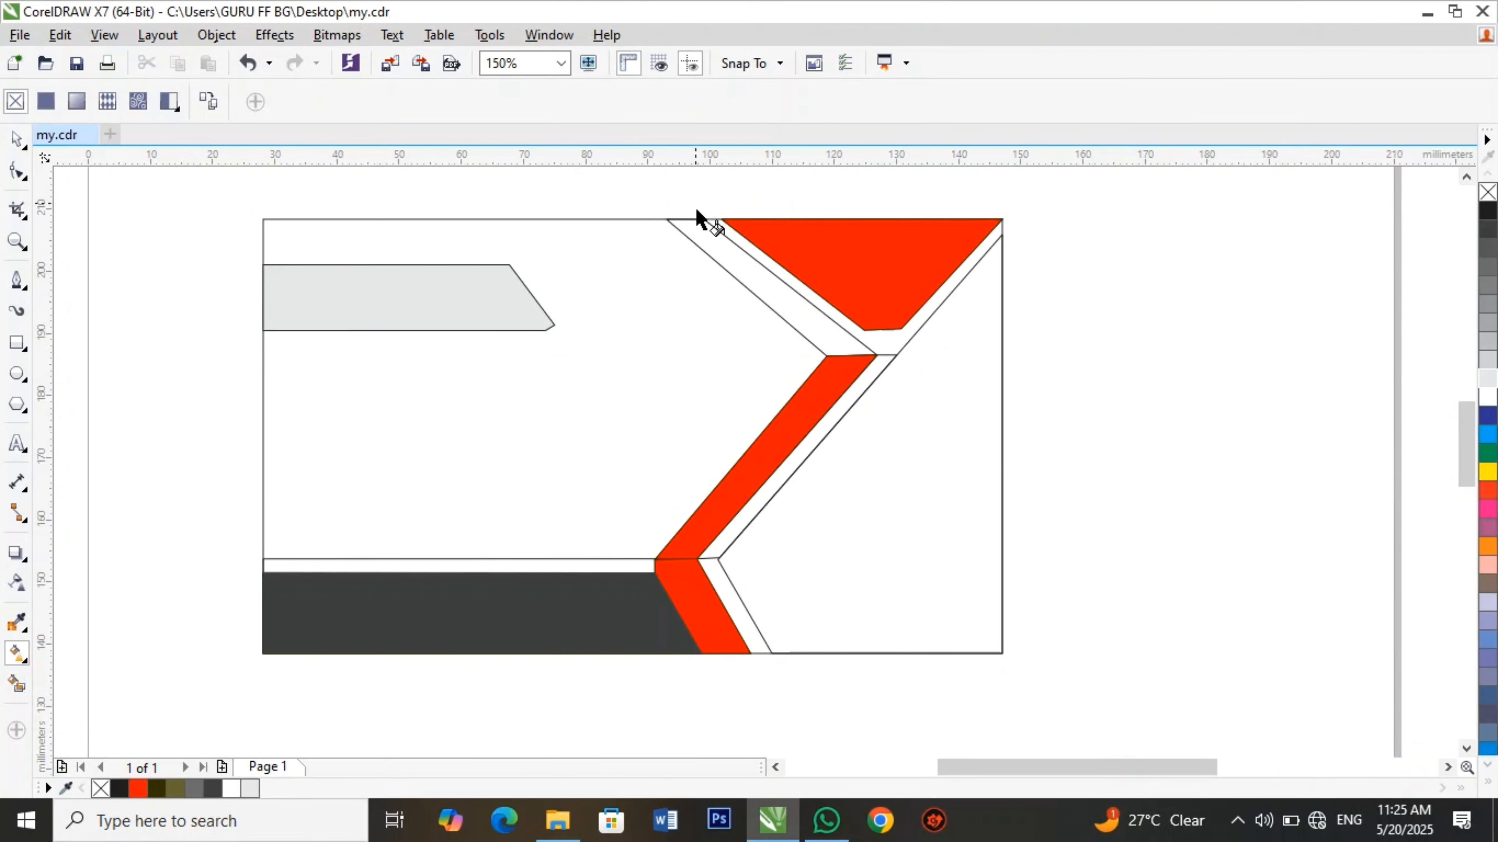
{"action": "left_click", "coordinate": [707, 207]}
{"action": "left_click", "coordinate": [712, 243]}
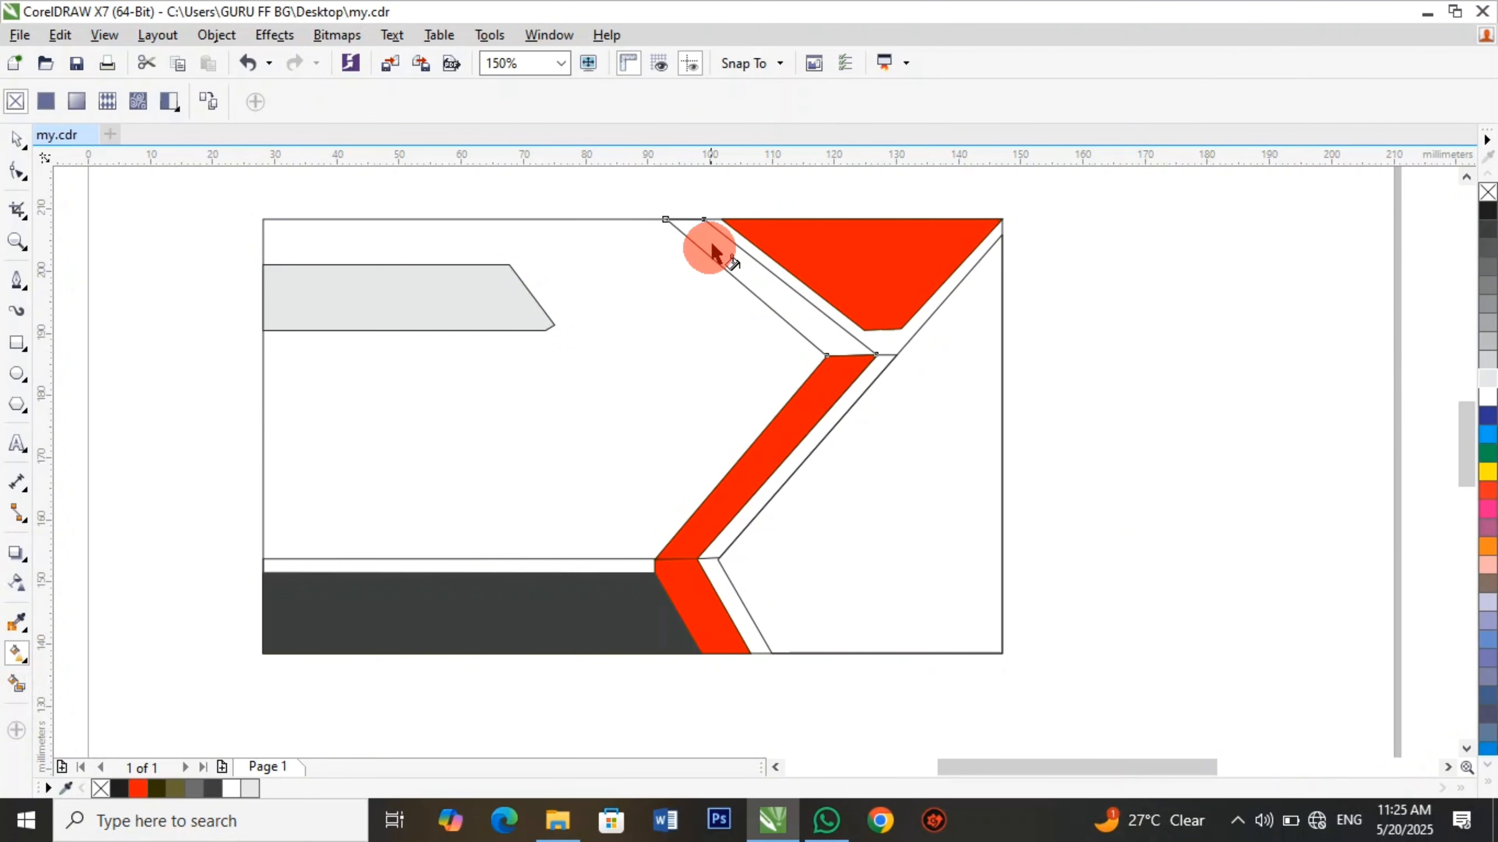
{"action": "left_click_drag", "start_coordinate": [710, 223], "coordinate": [972, 465]}
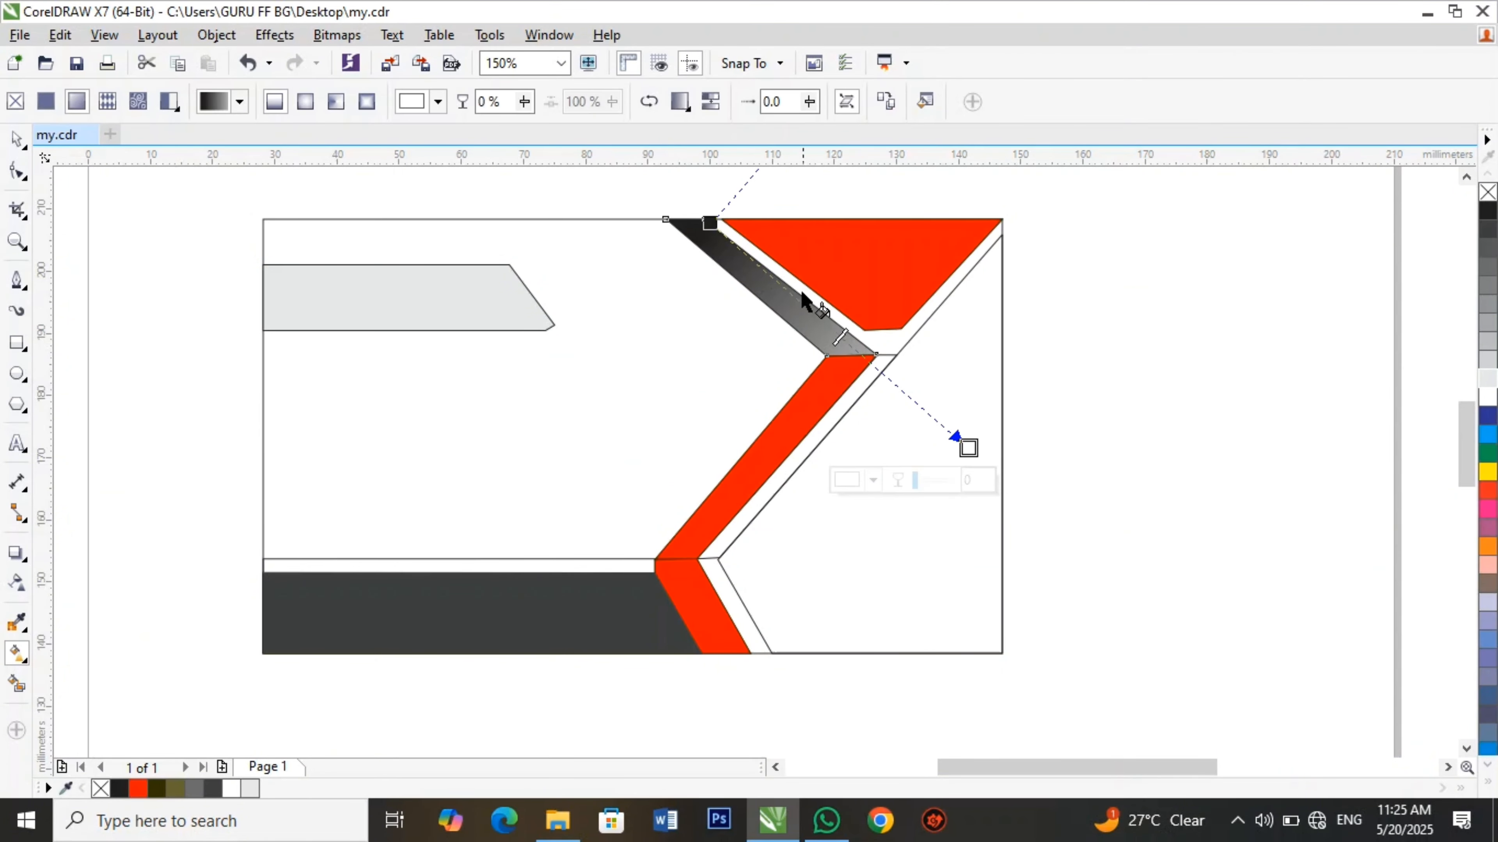
{"action": "left_click_drag", "start_coordinate": [710, 223], "coordinate": [701, 232]}
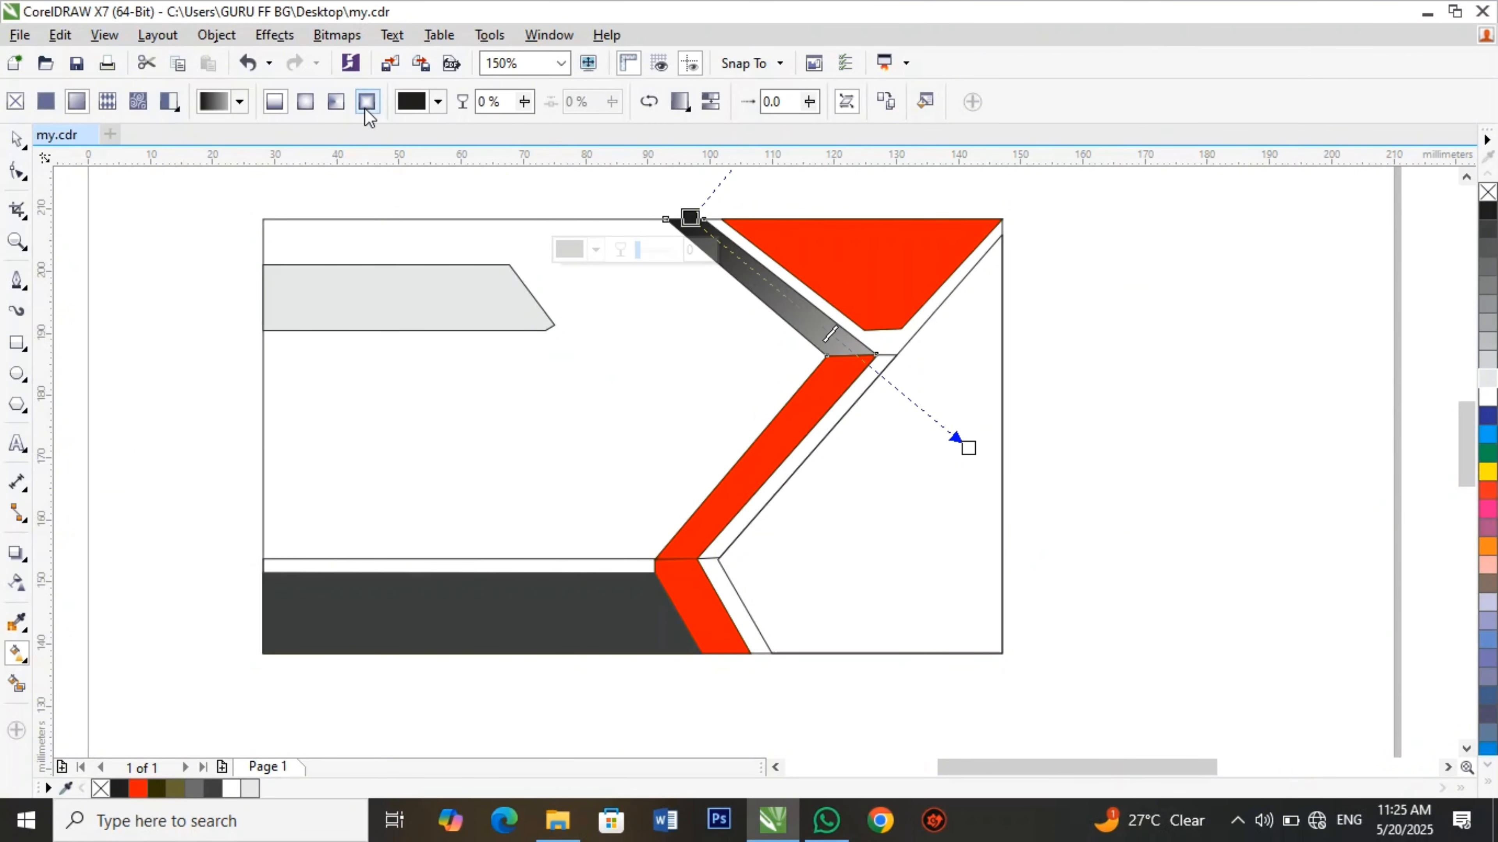
{"action": "left_click", "coordinate": [306, 103]}
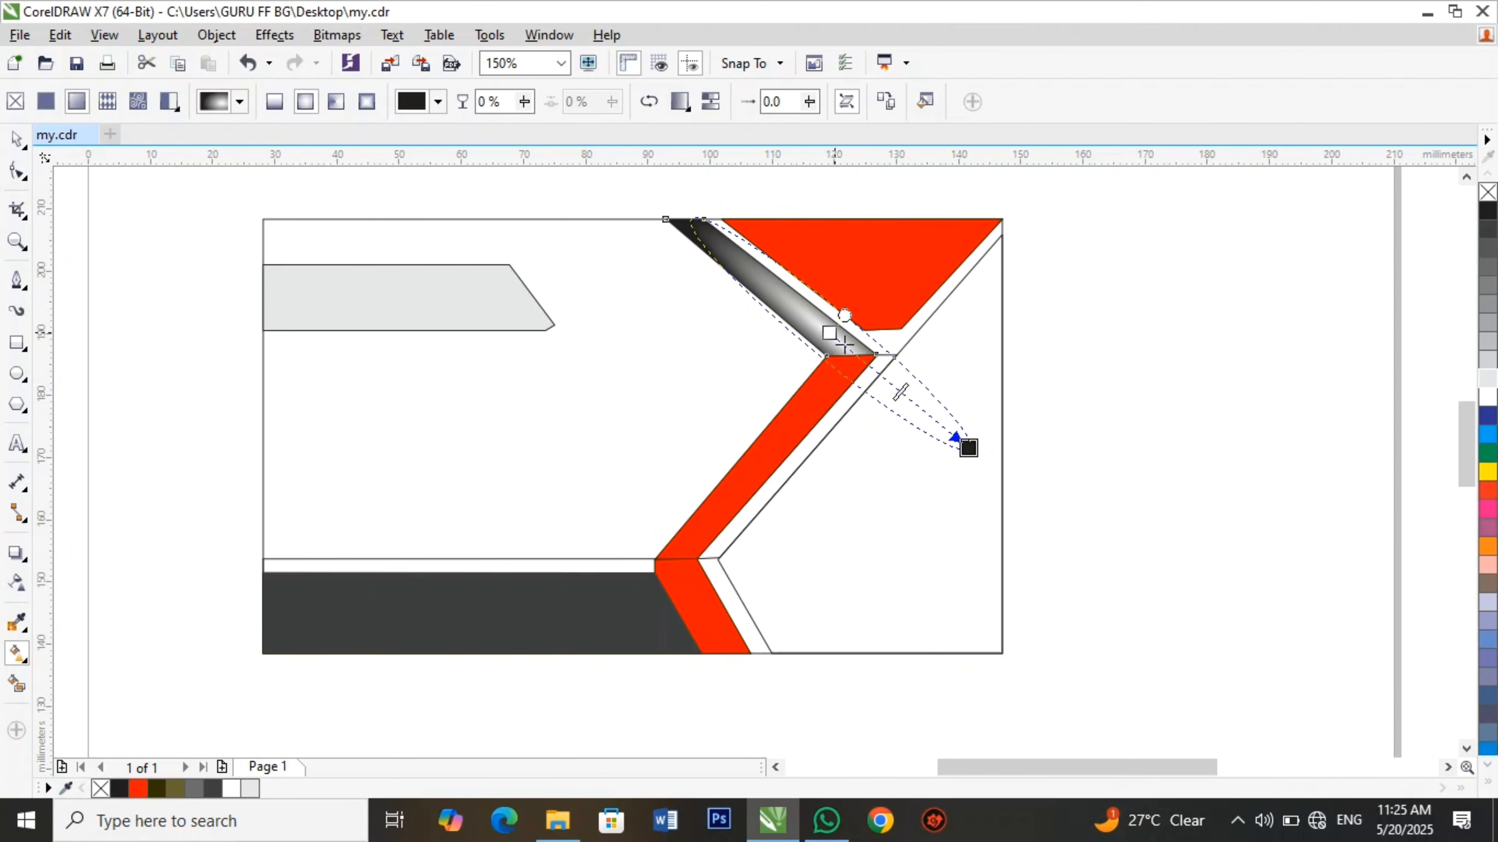
Recolour the white centre node of the slanted strip's fountain fill red, using C 0, M 100, Y 100, K 0.
{"action": "left_click", "coordinate": [830, 332]}
{"action": "left_click", "coordinate": [731, 364]}
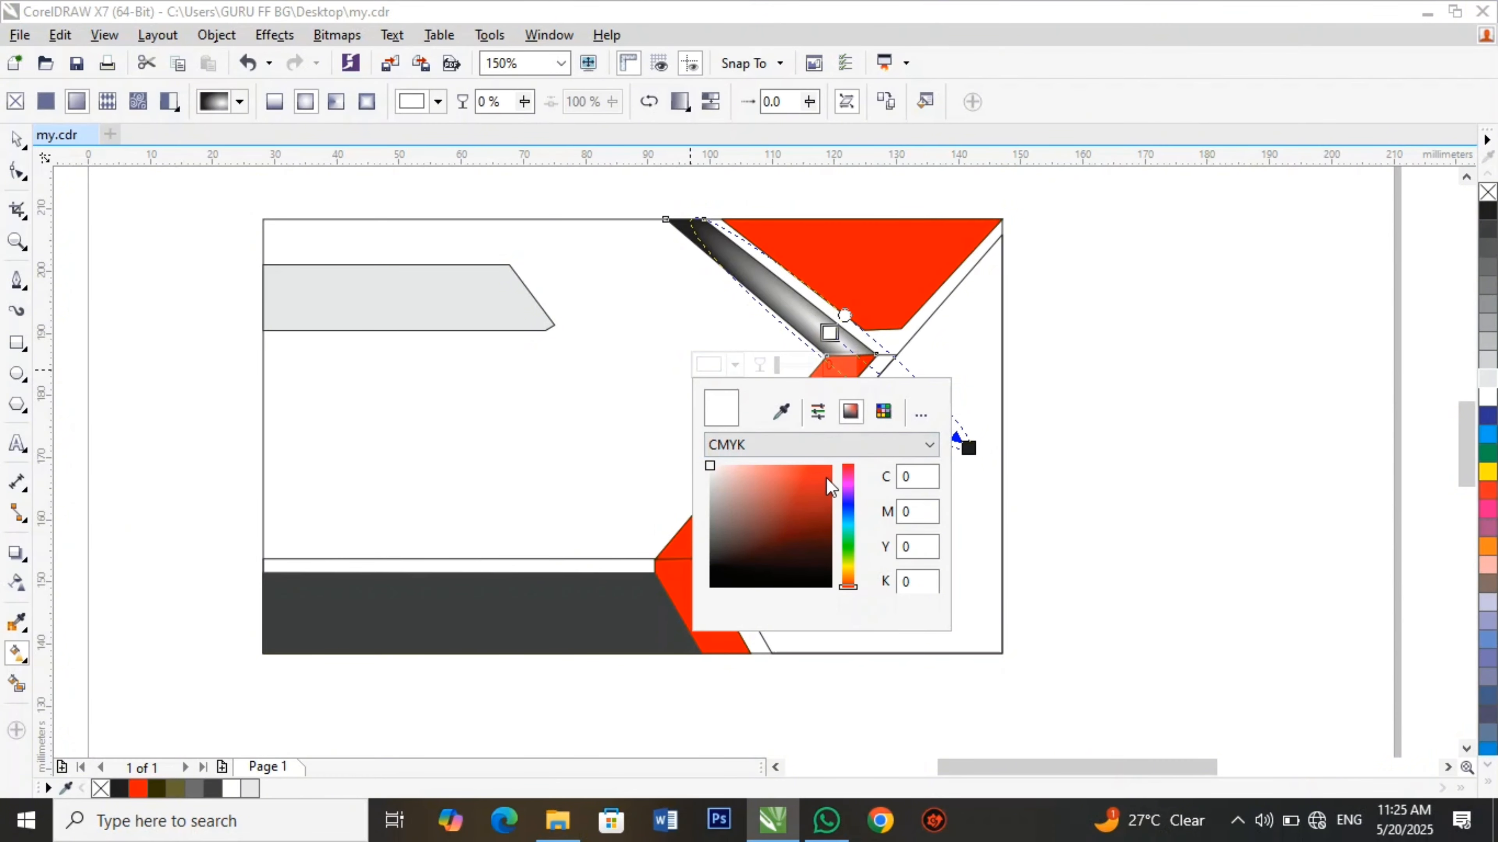
{"action": "left_click", "coordinate": [823, 484]}
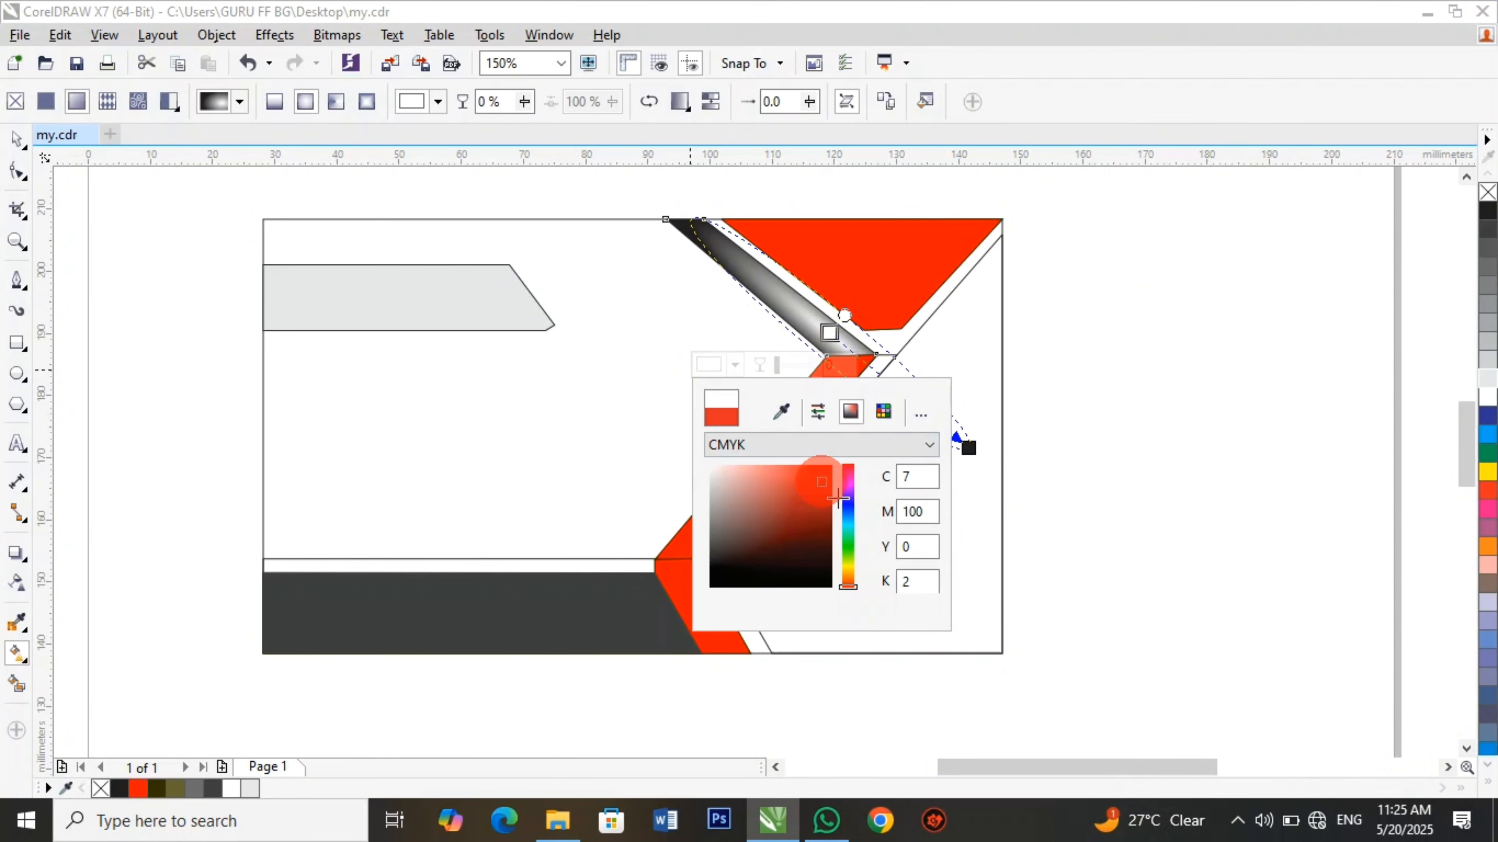
{"action": "left_click", "coordinate": [822, 473]}
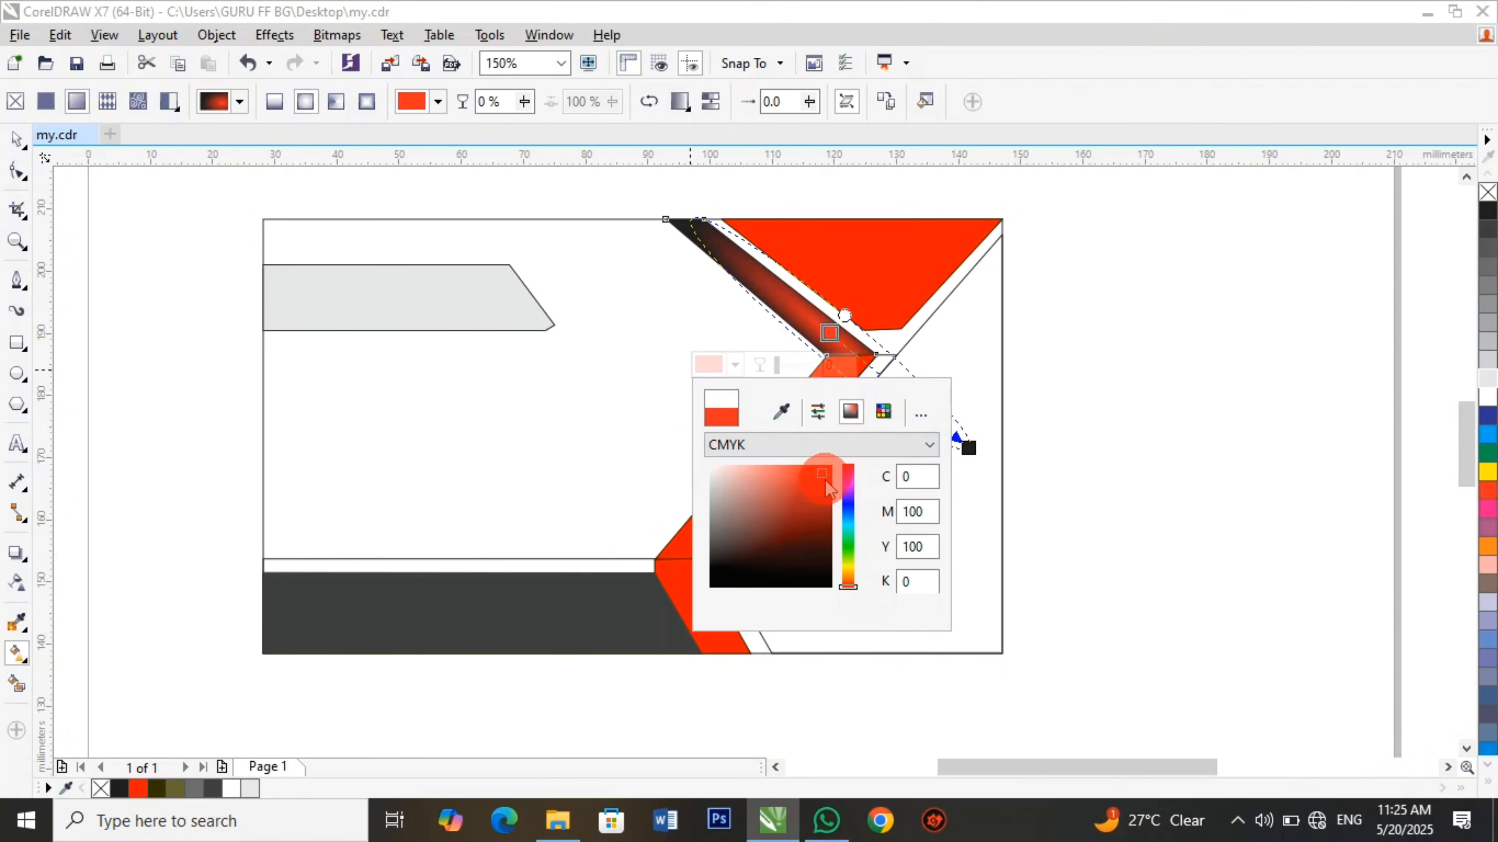
{"action": "left_click", "coordinate": [826, 479]}
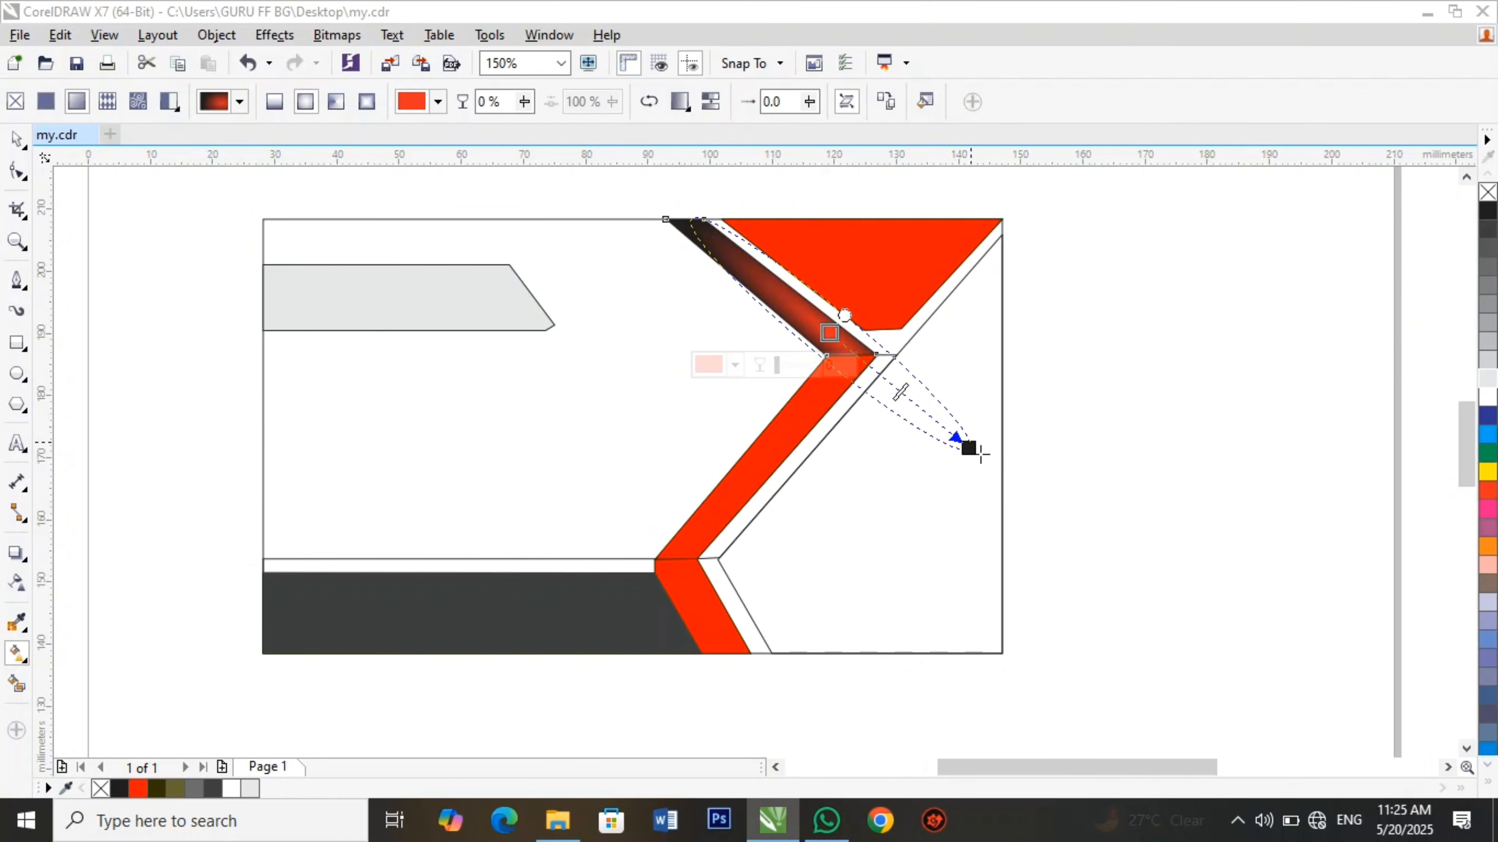
Recolour the black outer node of the slanted strip's fountain fill a bright orange-red.
{"action": "left_click", "coordinate": [968, 448]}
{"action": "left_click", "coordinate": [875, 480]}
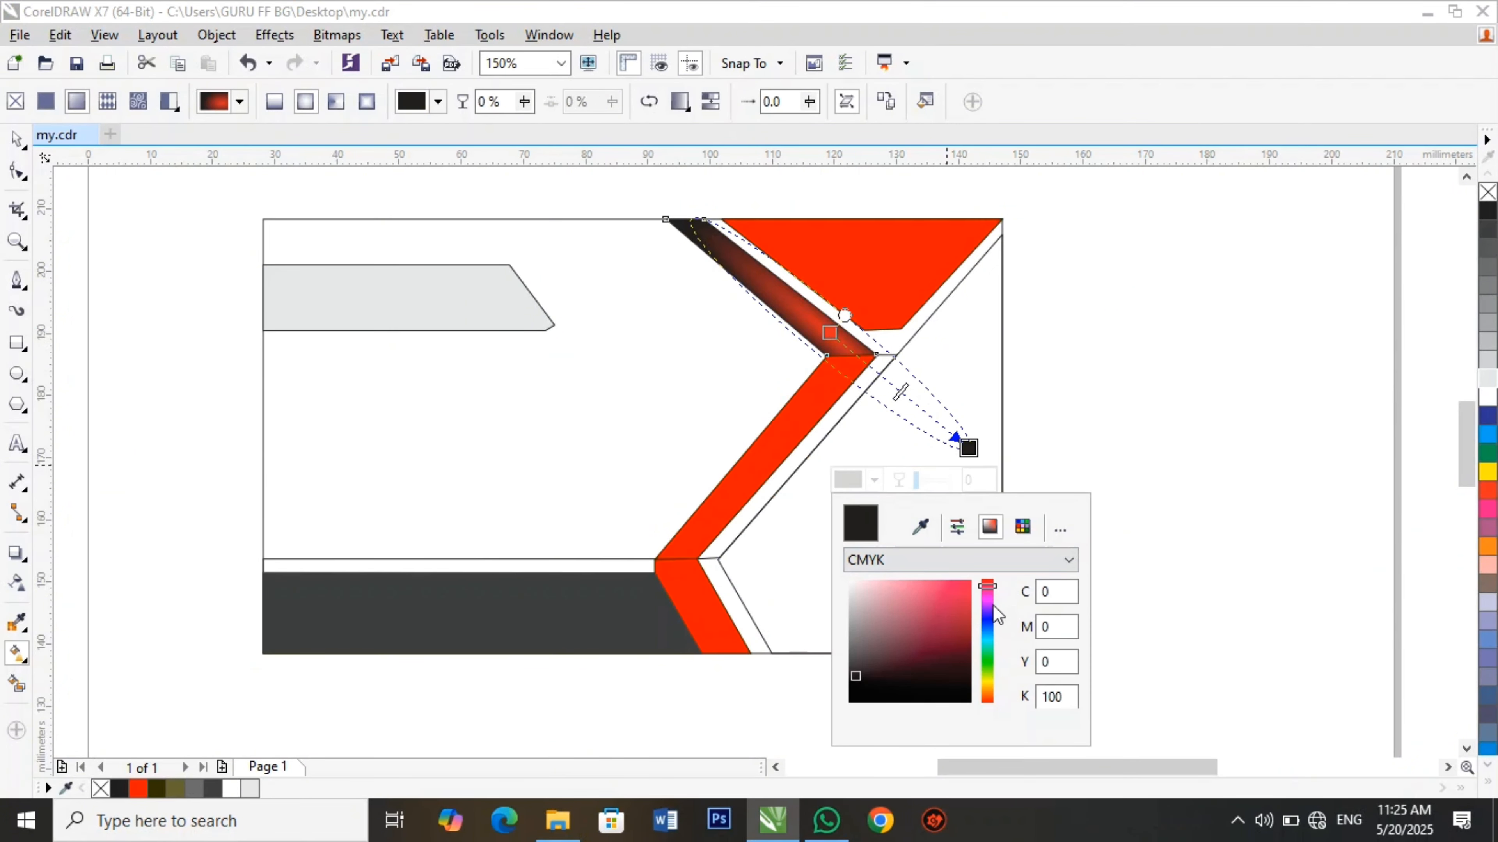
{"action": "left_click_drag", "start_coordinate": [988, 588], "coordinate": [984, 720]}
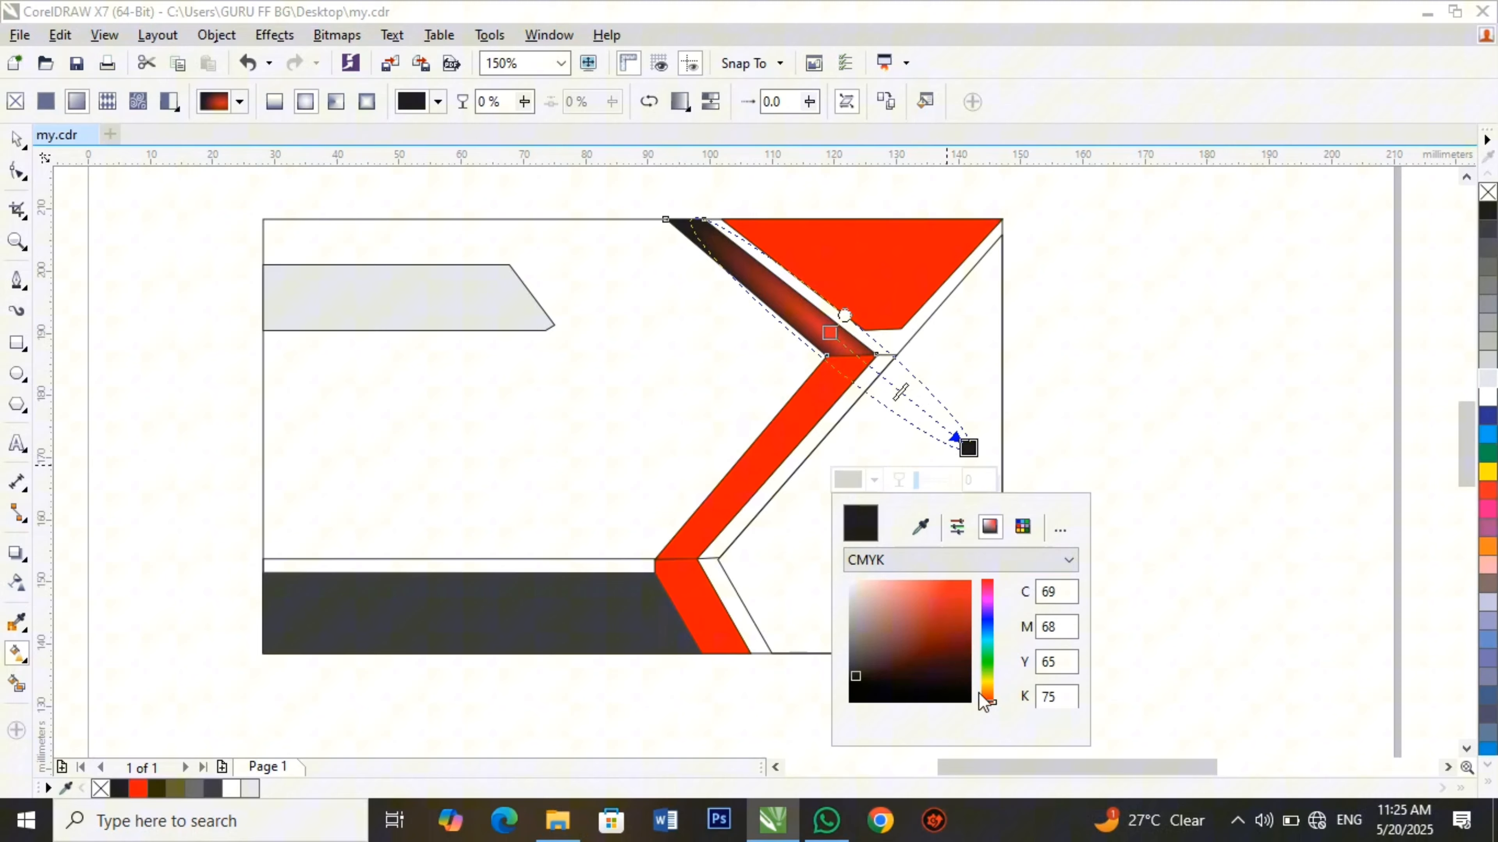
{"action": "left_click", "coordinate": [961, 588]}
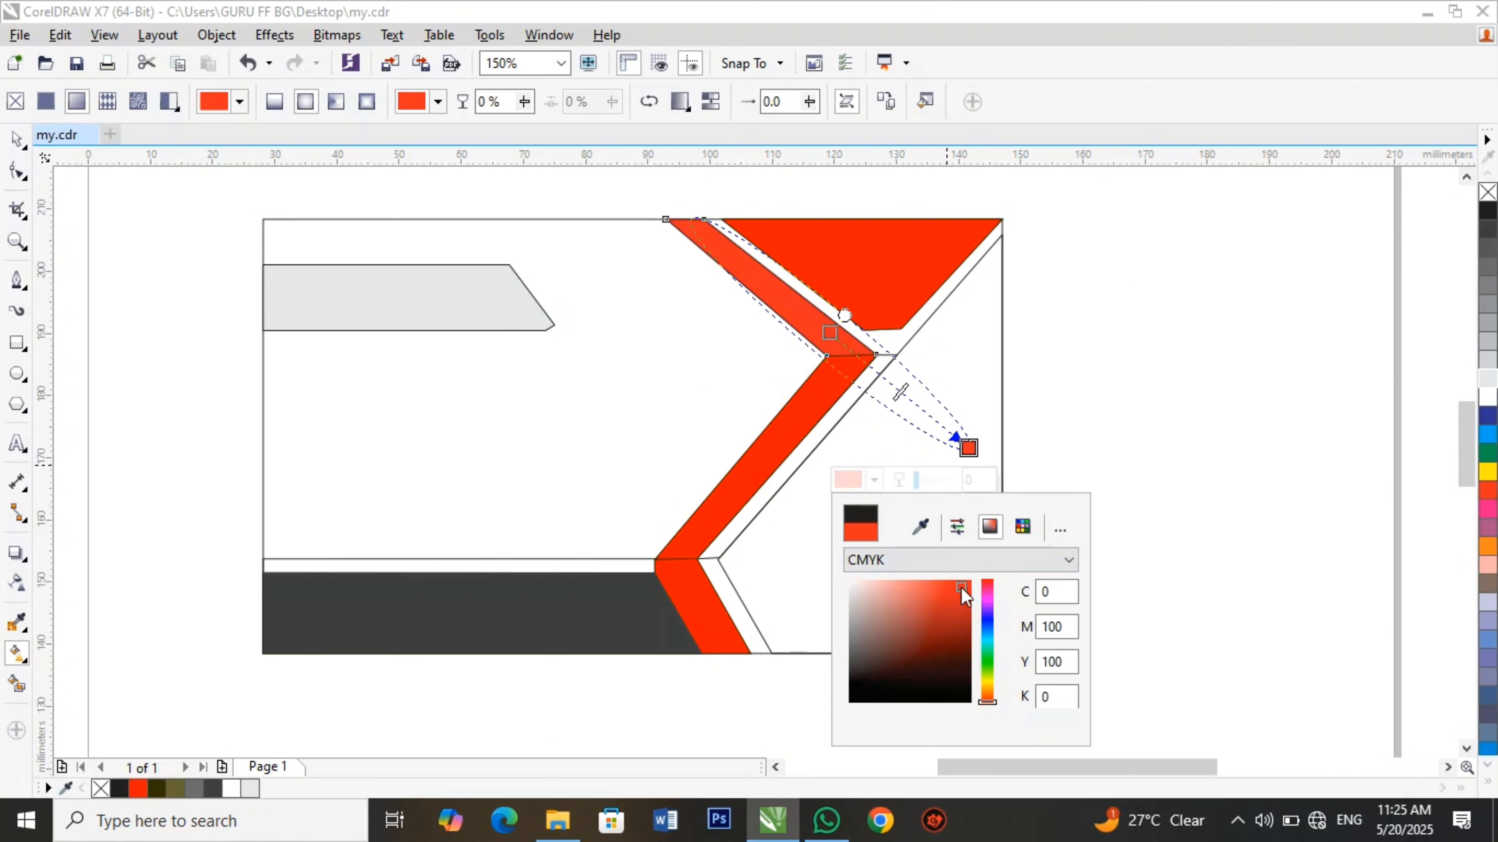
{"action": "left_click", "coordinate": [960, 587]}
{"action": "left_click_drag", "start_coordinate": [964, 587], "coordinate": [943, 586]}
{"action": "left_click", "coordinate": [1157, 608]}
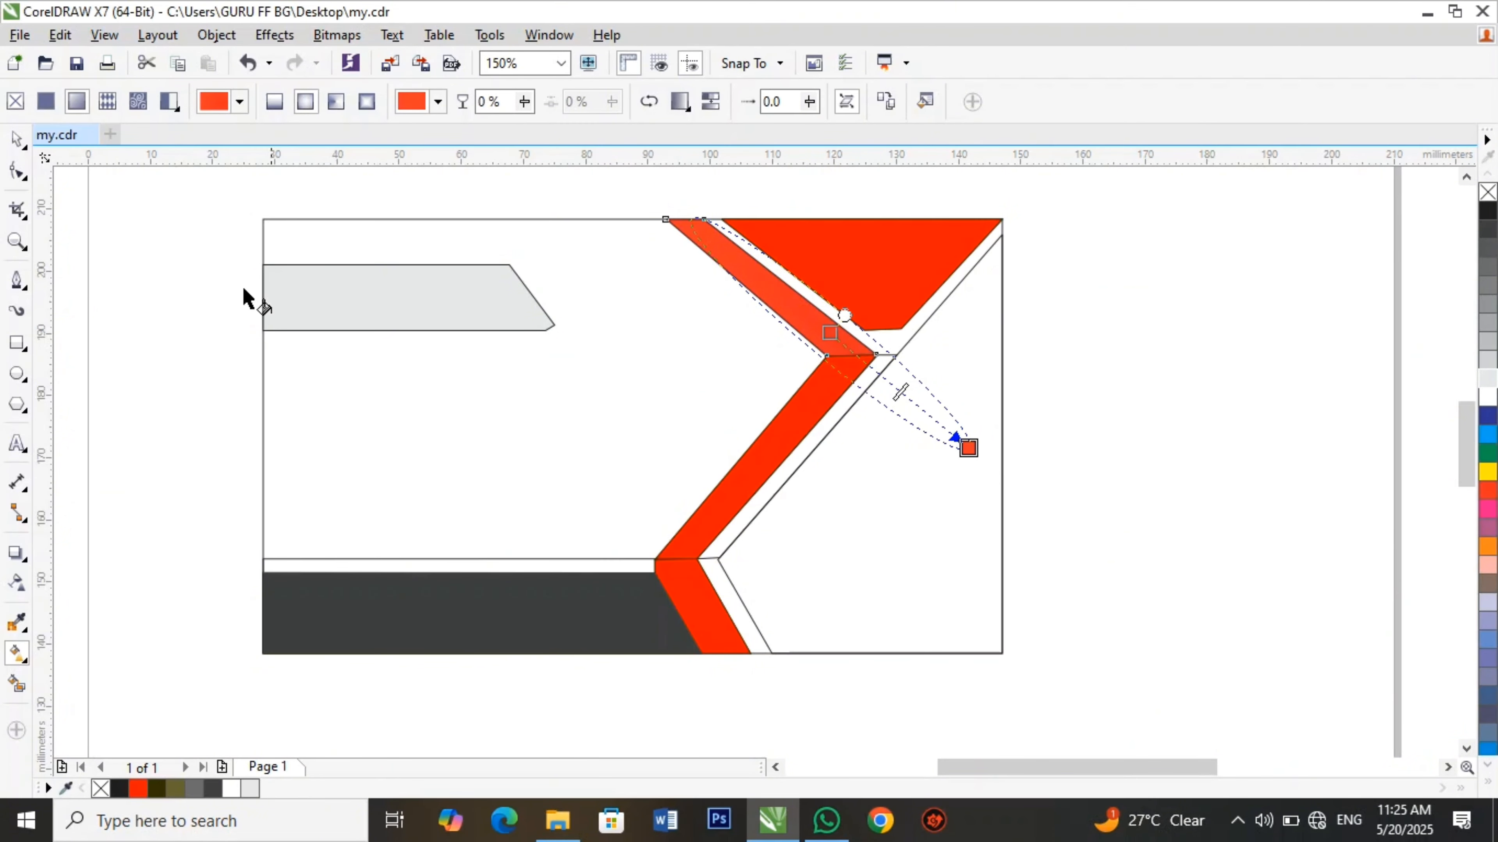
{"action": "left_click", "coordinate": [16, 139]}
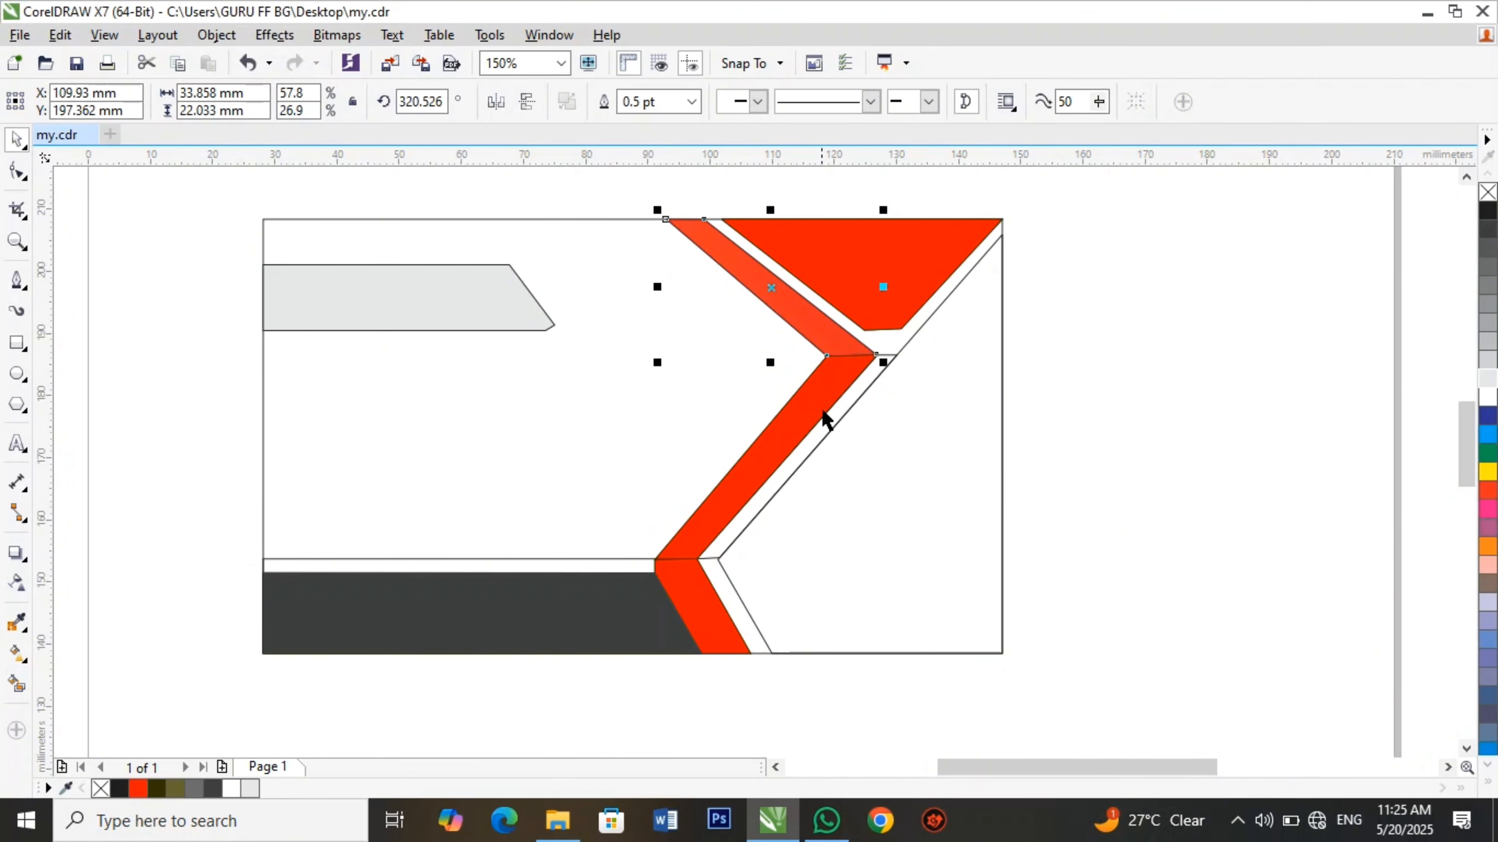
Apply a linear fountain fill from light red to dark red to the narrow strip along the middle red band.
{"action": "left_click", "coordinate": [17, 653]}
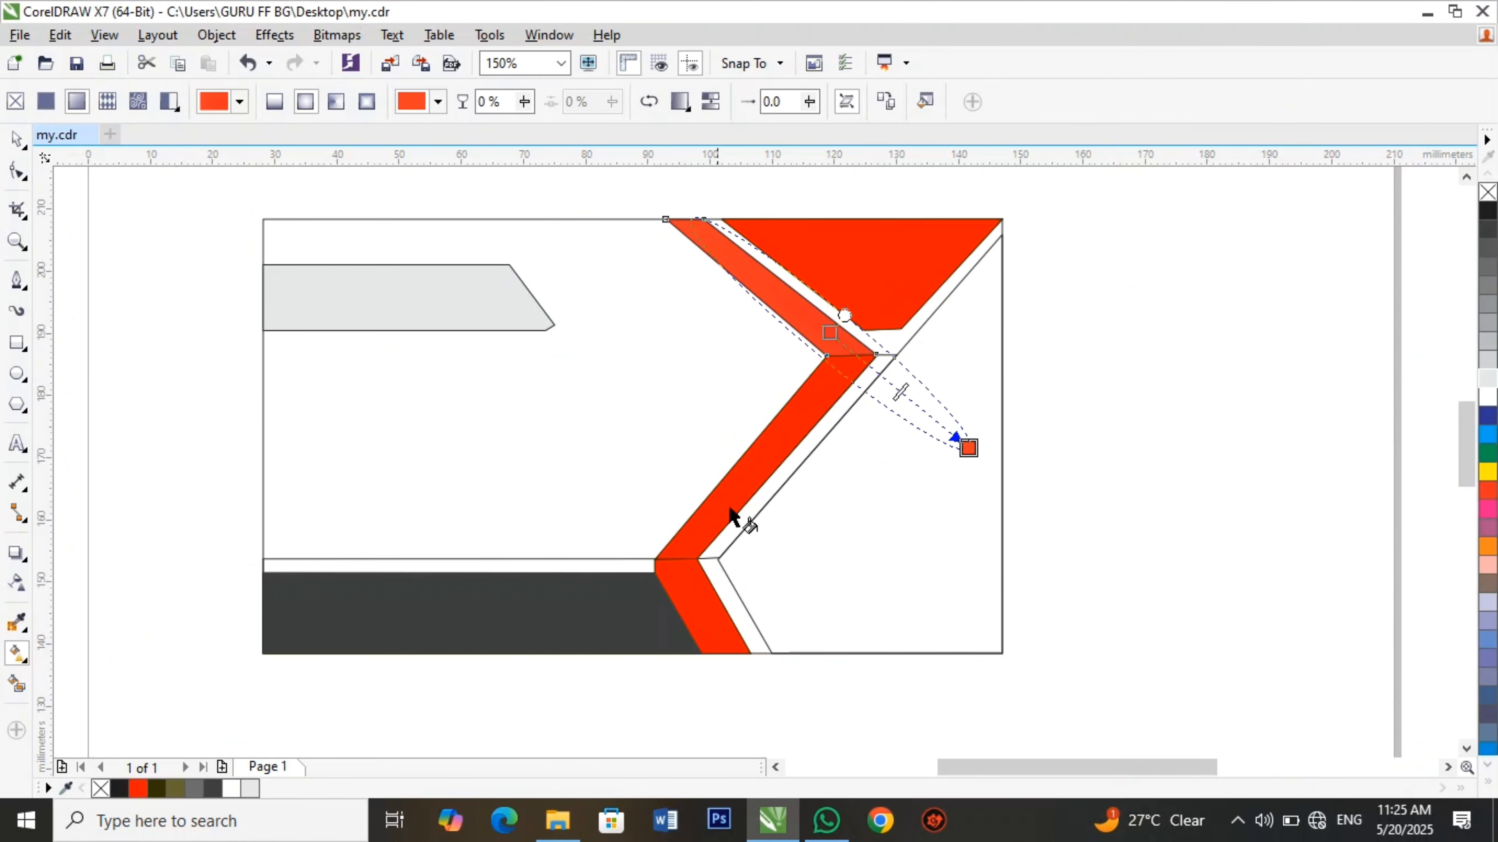
{"action": "left_click", "coordinate": [816, 447]}
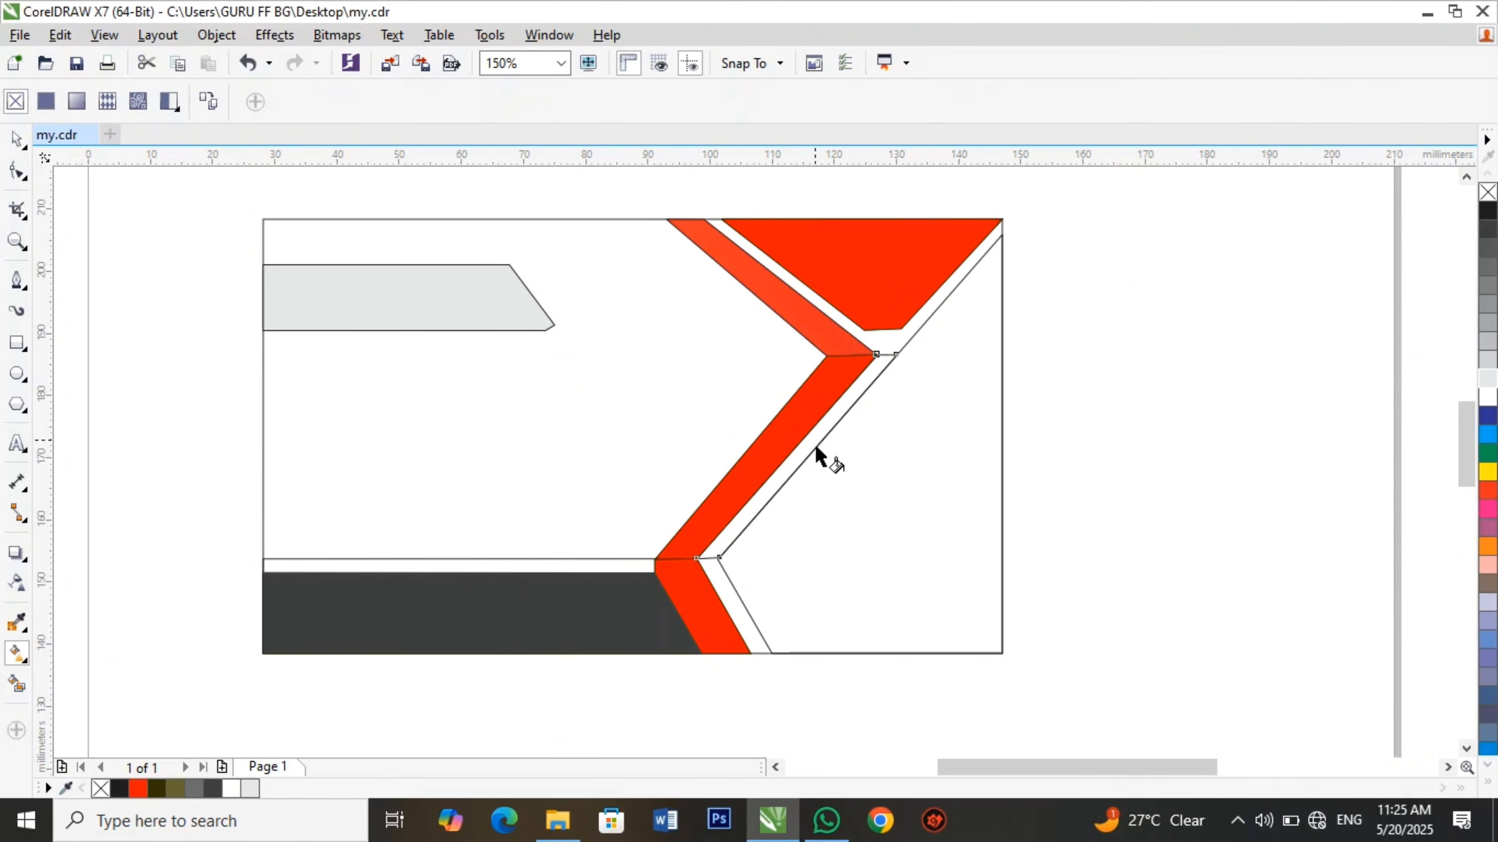
{"action": "left_click_drag", "start_coordinate": [771, 440], "coordinate": [824, 478]}
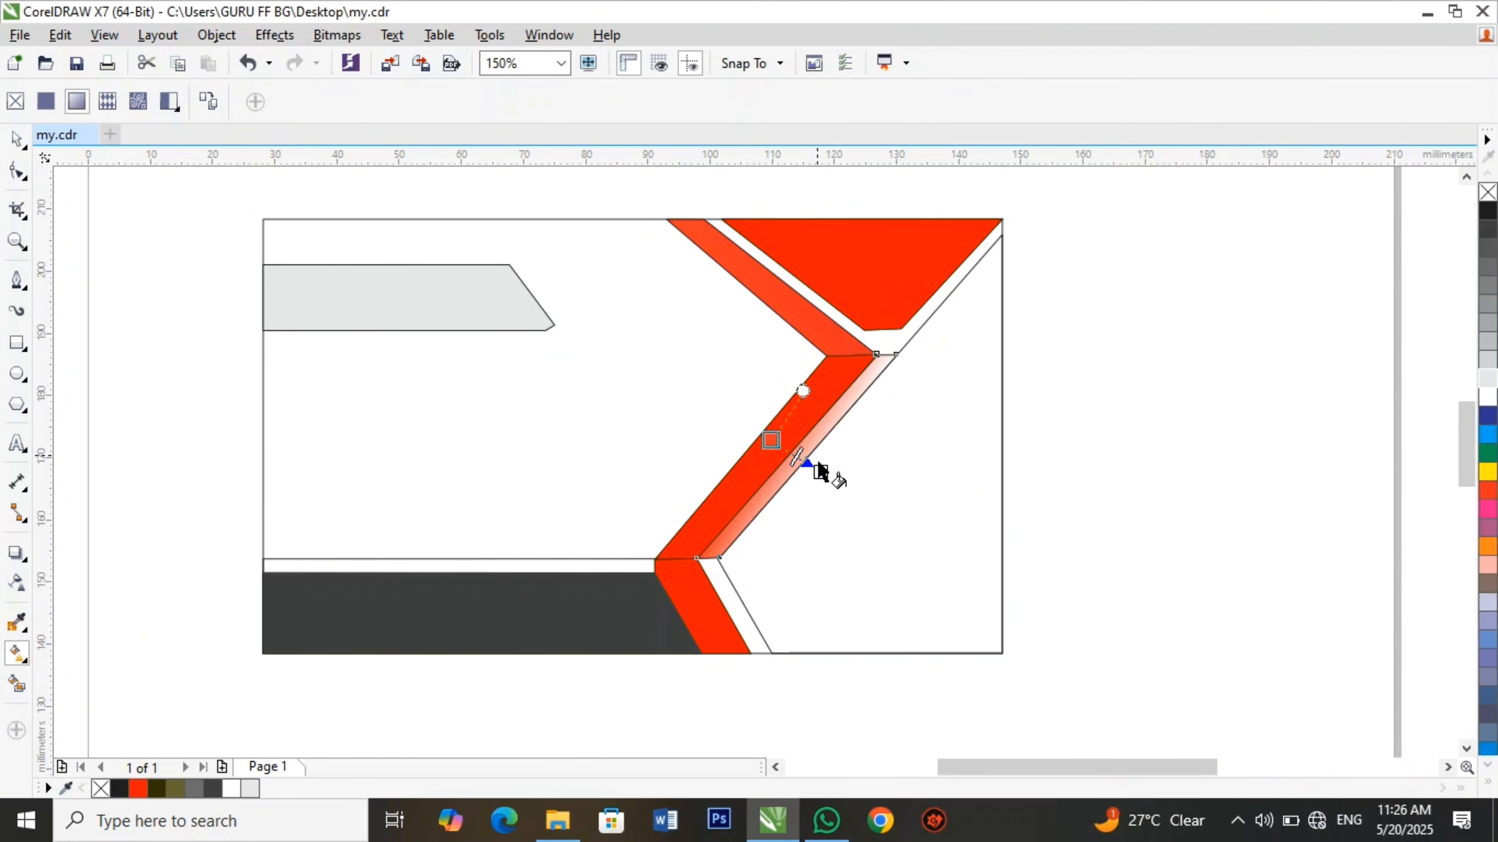
{"action": "left_click", "coordinate": [821, 472]}
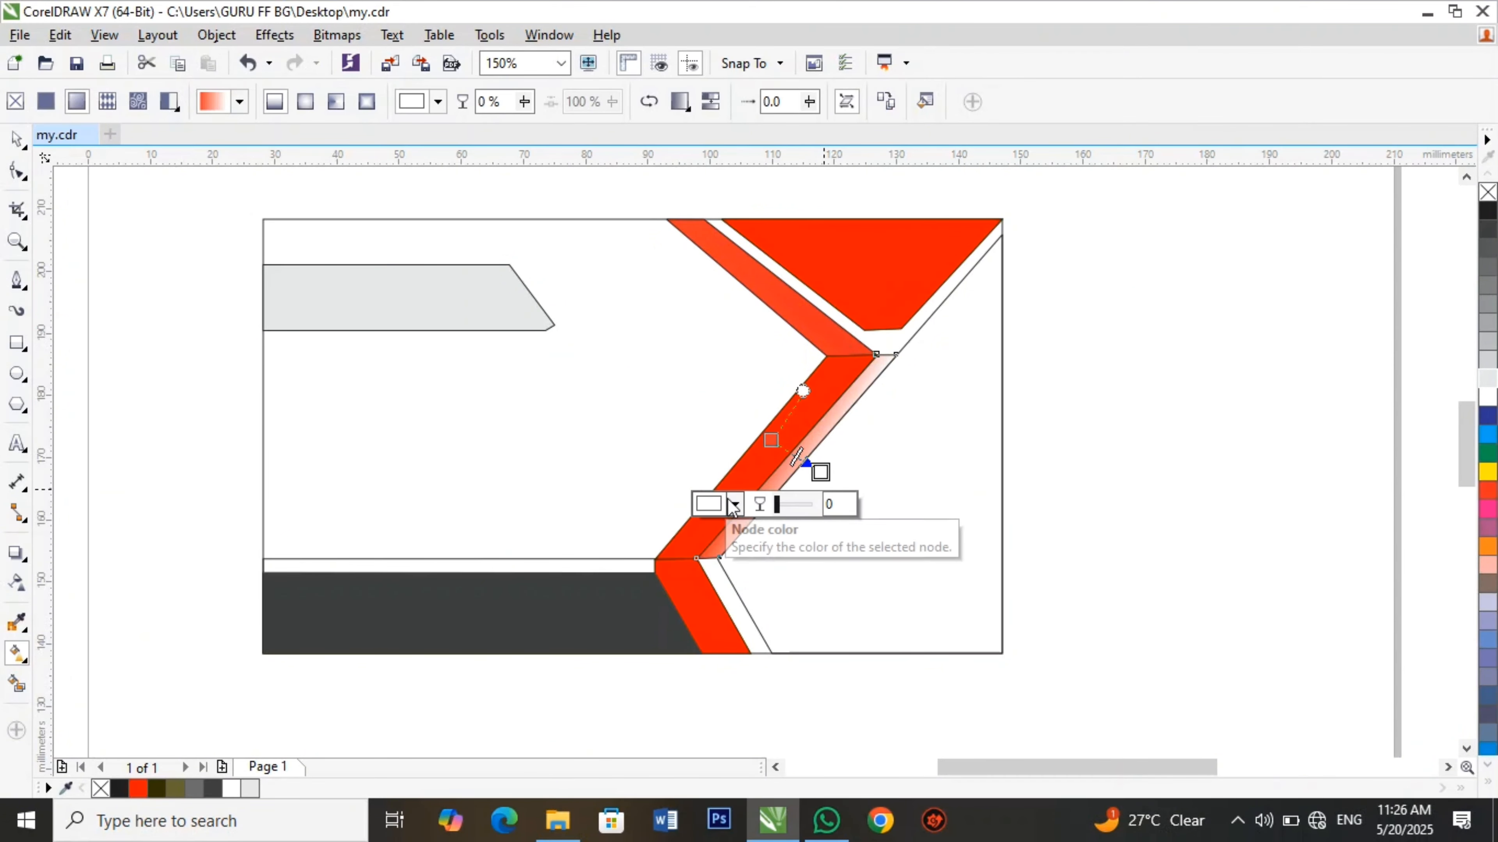
{"action": "left_click", "coordinate": [735, 504]}
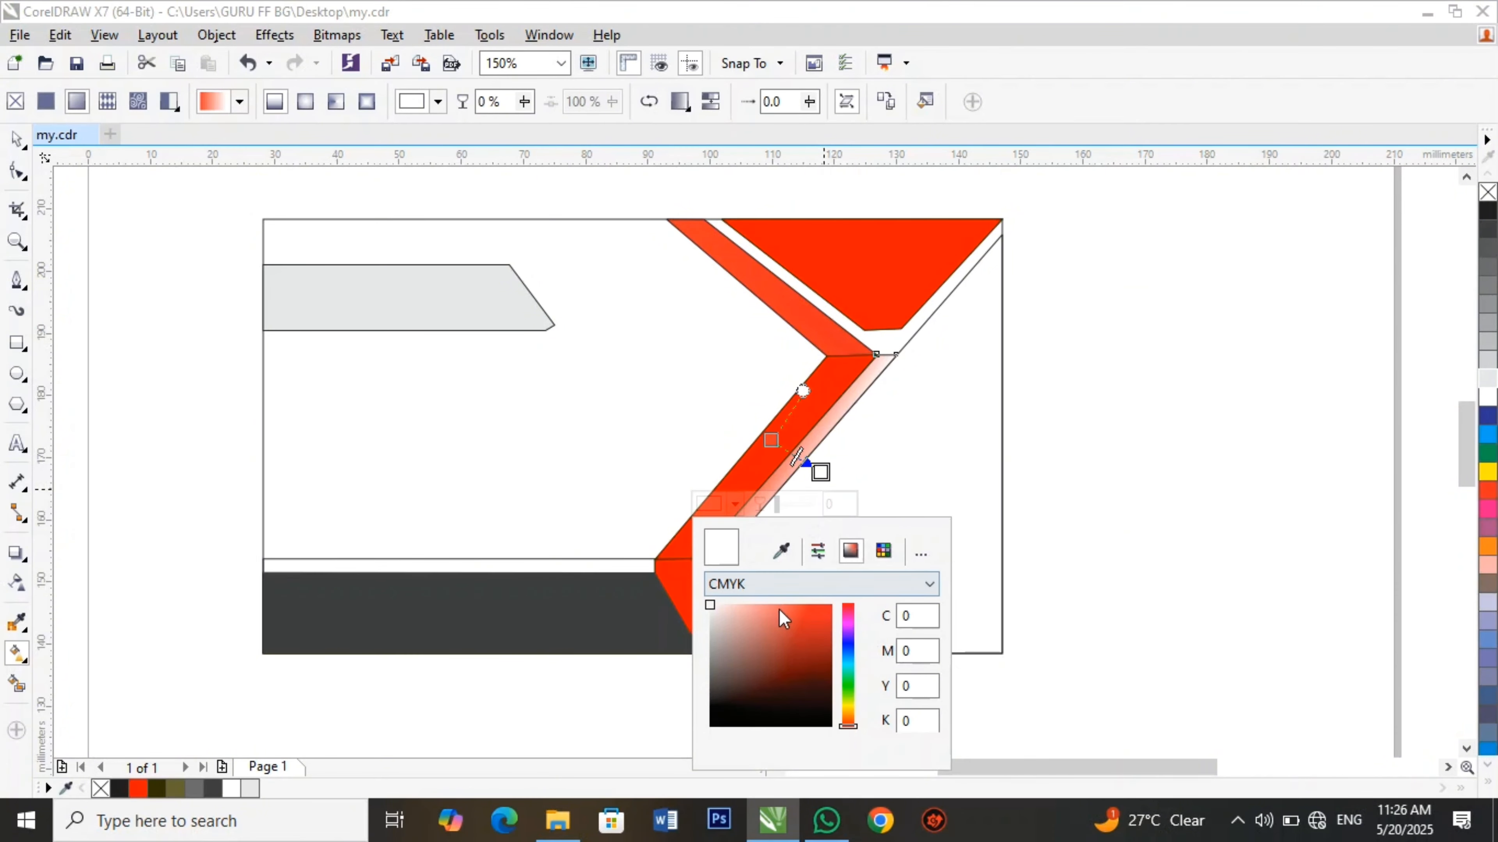
{"action": "left_click_drag", "start_coordinate": [726, 618], "coordinate": [828, 650]}
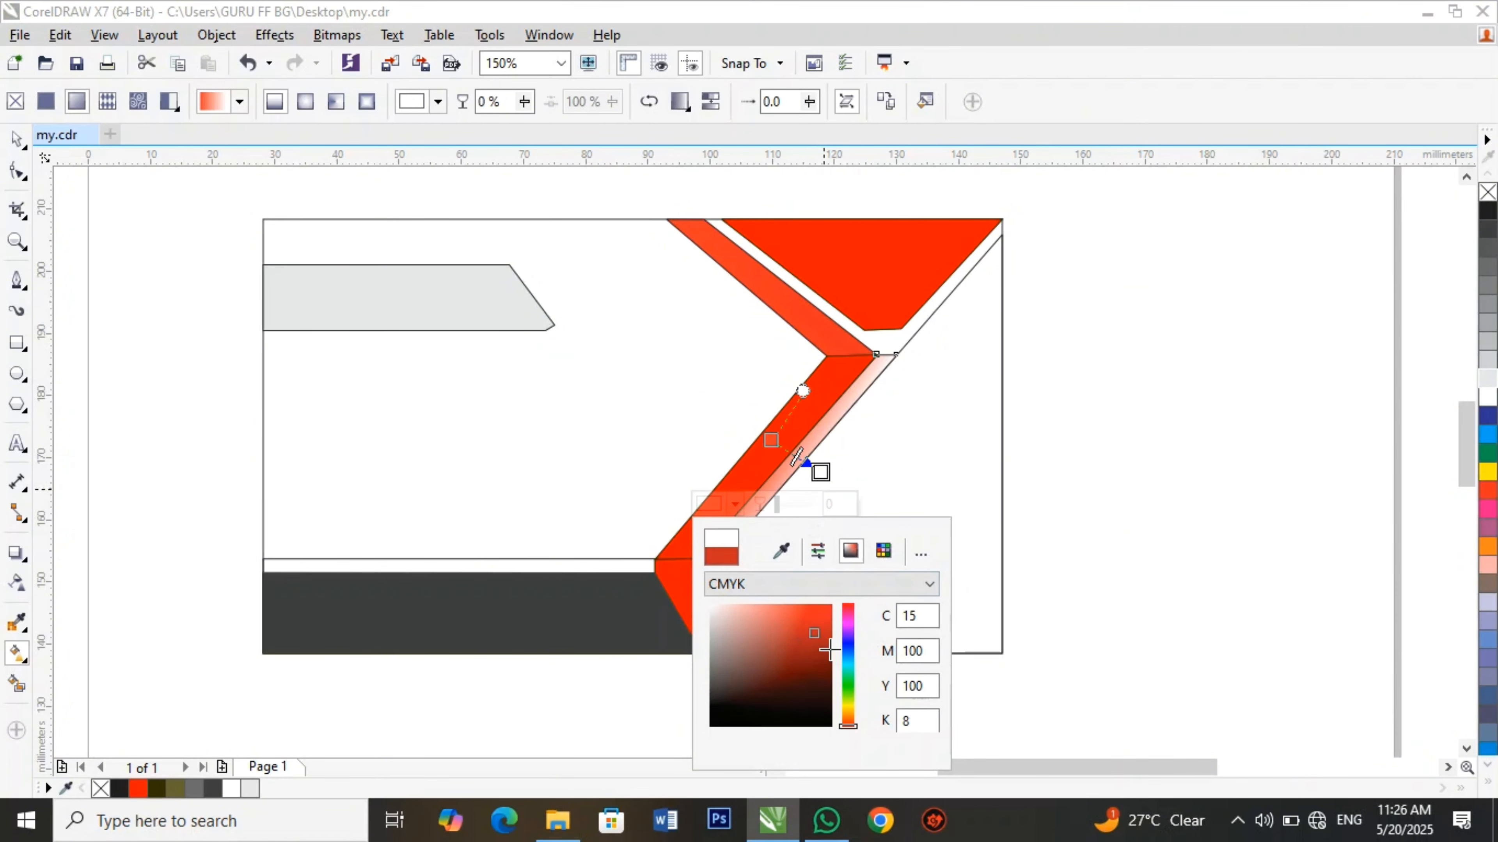
{"action": "left_click", "coordinate": [1012, 498]}
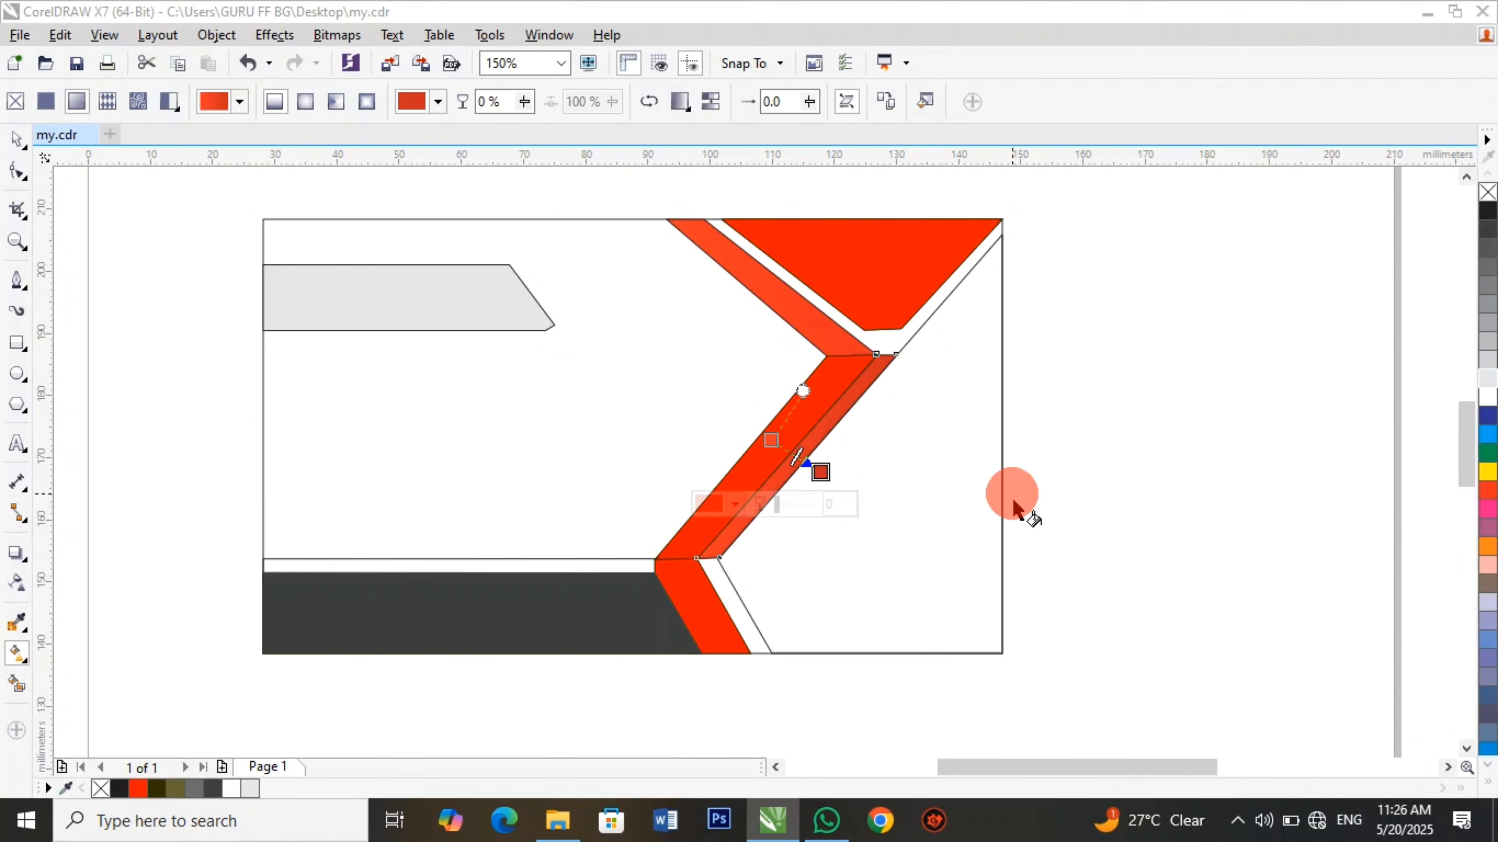
{"action": "left_click", "coordinate": [724, 581]}
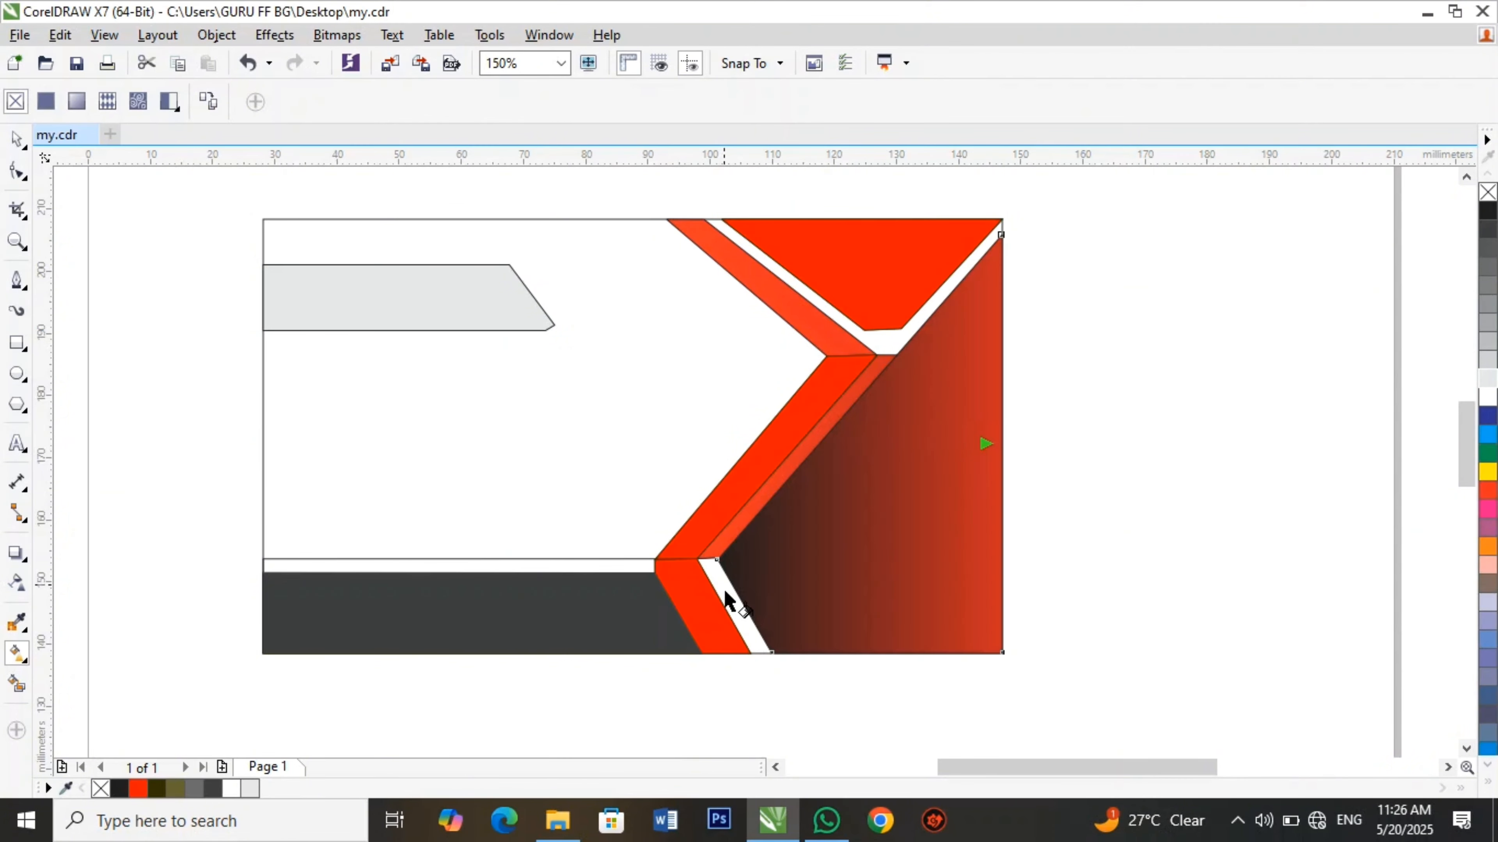
{"action": "key", "text": "ctrl+z"}
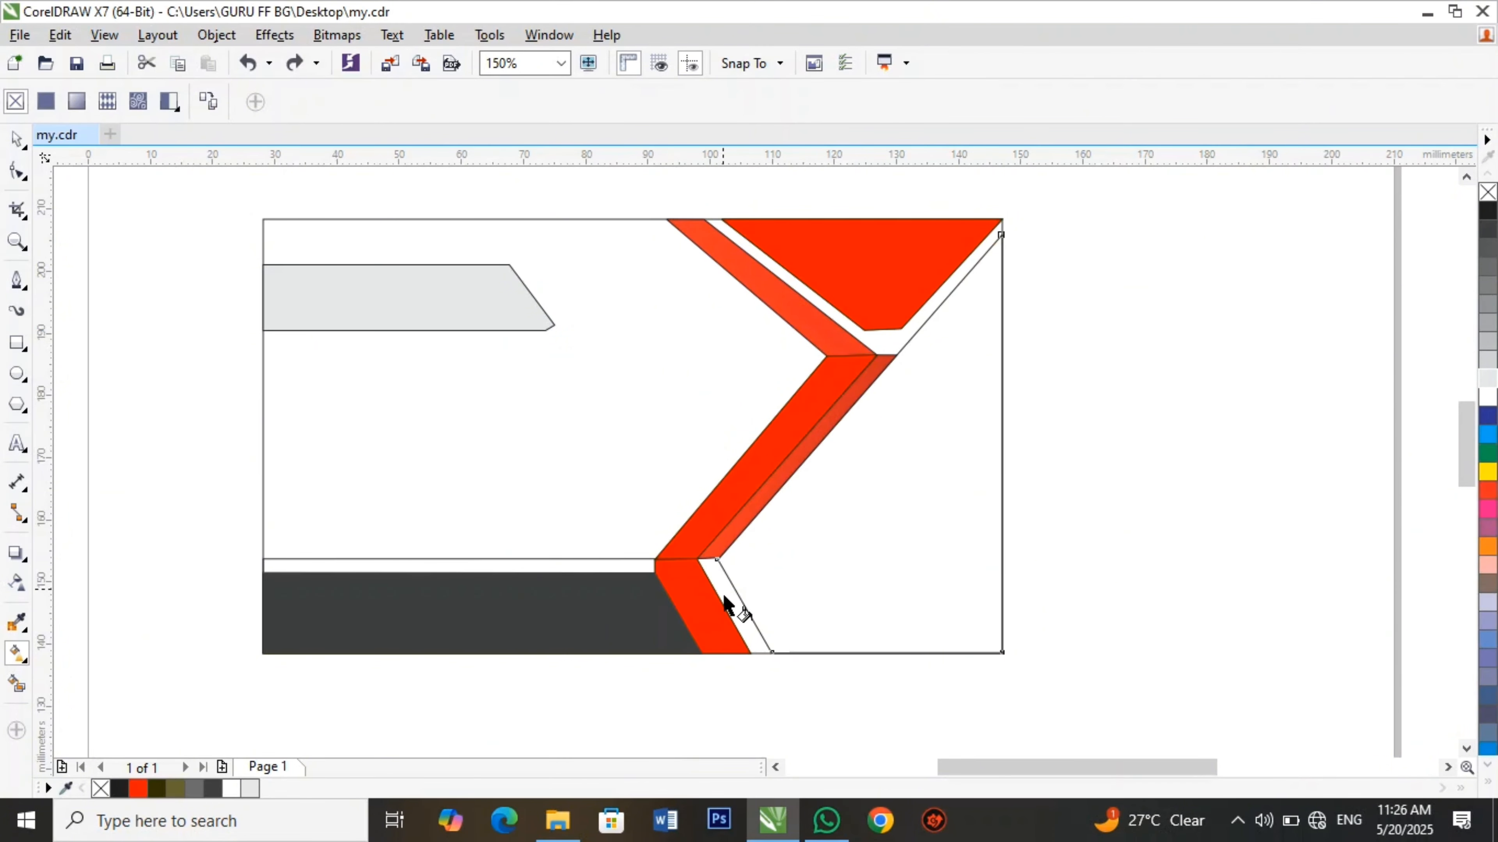
{"action": "left_click", "coordinate": [727, 602]}
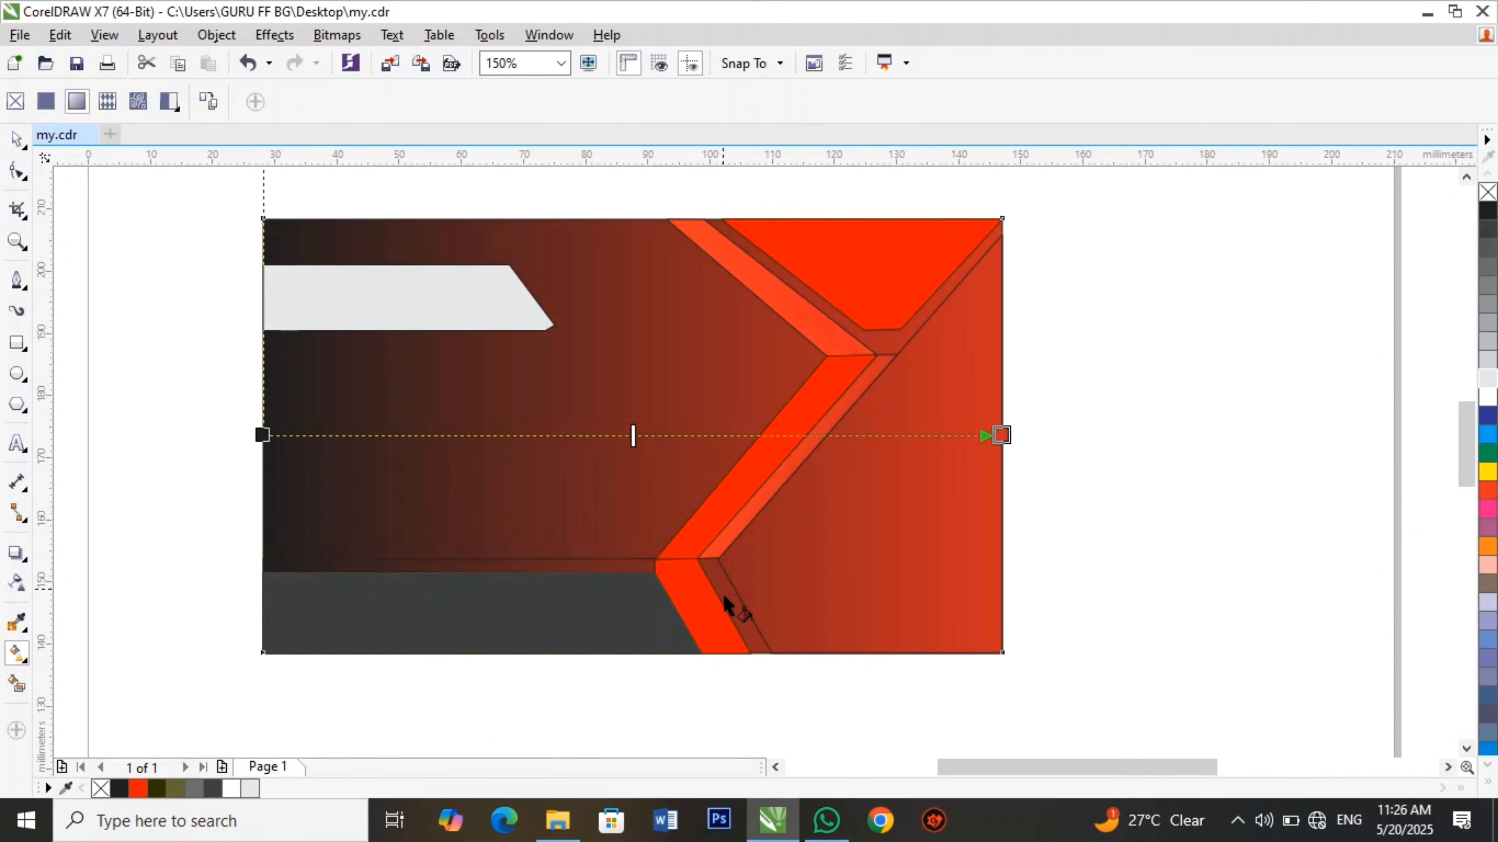
{"action": "key", "text": "ctrl+z"}
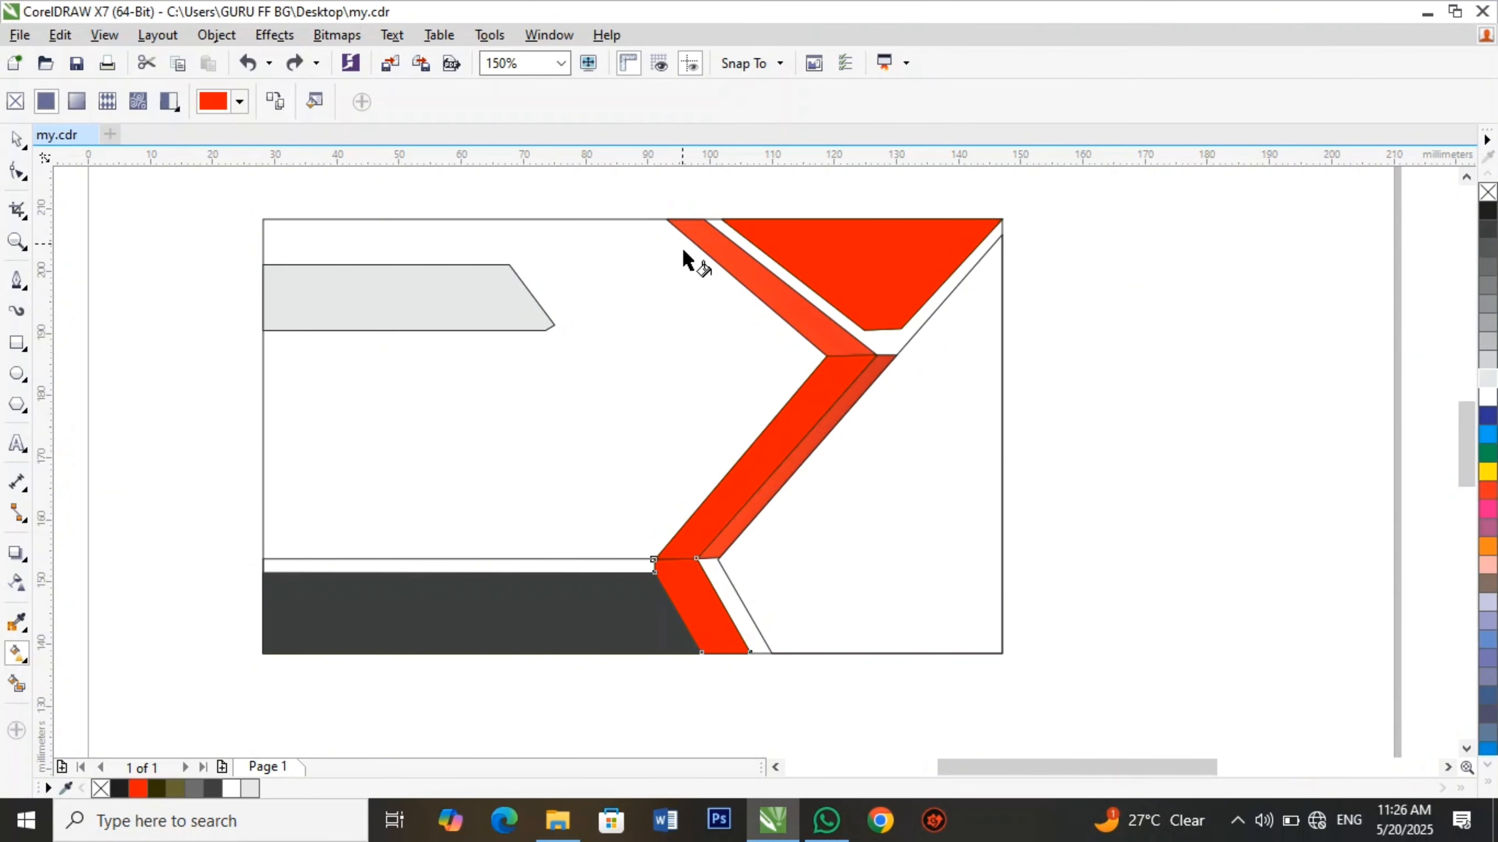
Apply a black-to-red linear fountain fill to the shape forming the thin strip above the dark grey panel.
{"action": "left_click", "coordinate": [449, 575]}
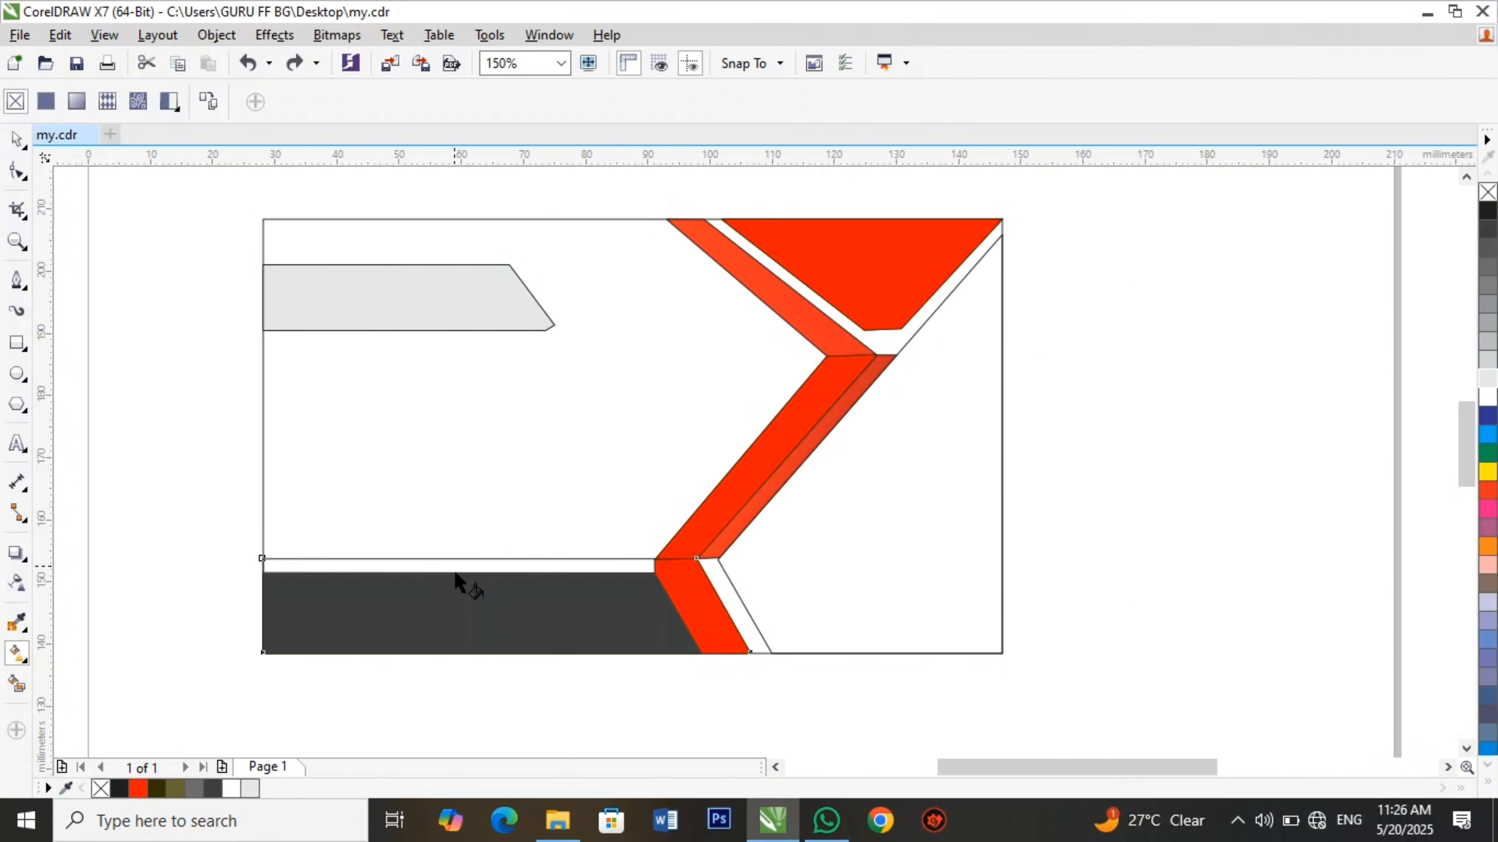
{"action": "left_click", "coordinate": [456, 575]}
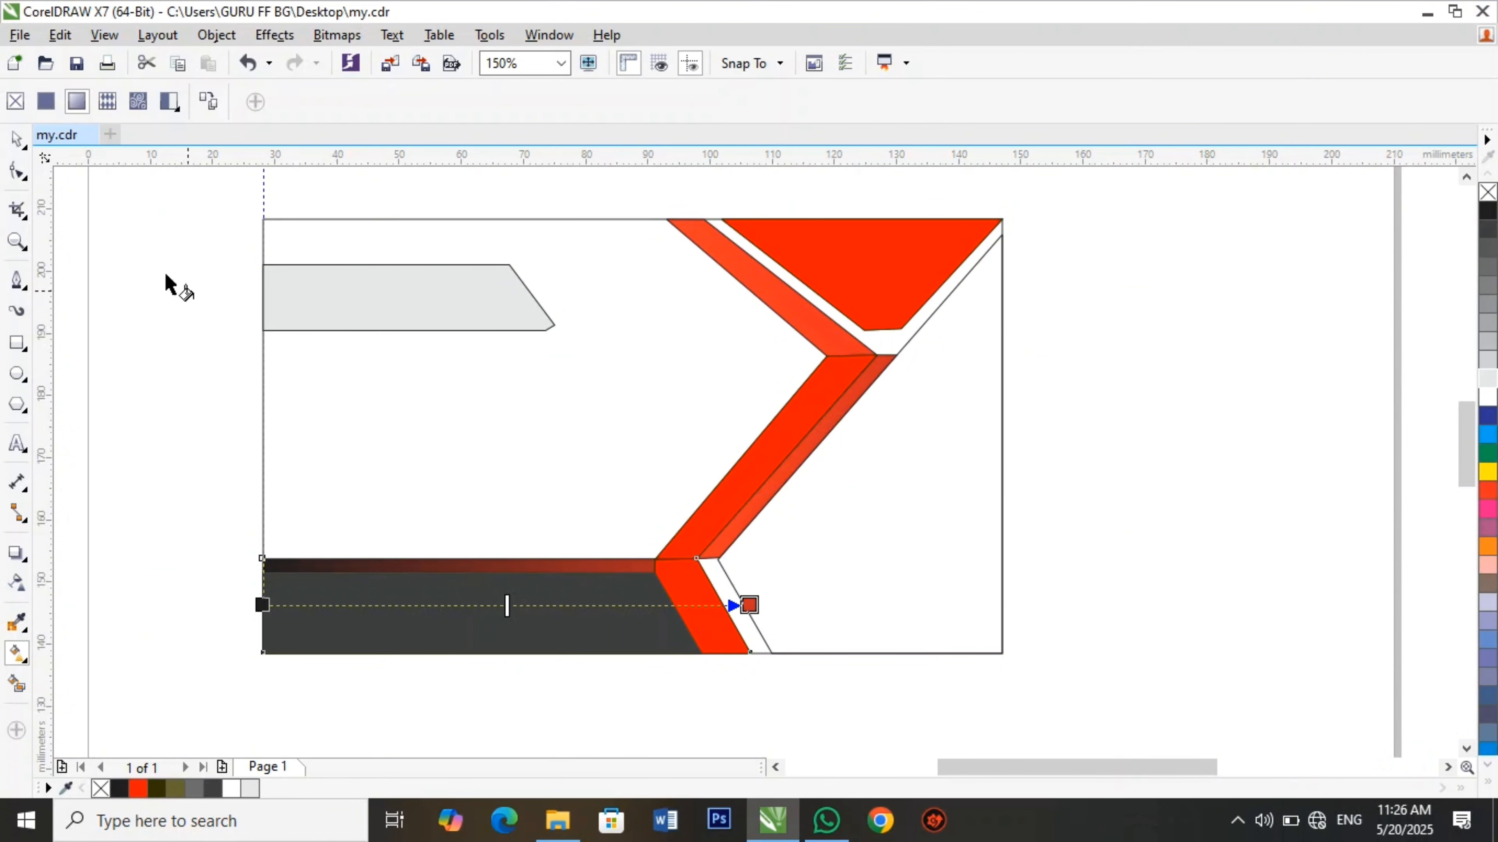
{"action": "left_click", "coordinate": [8, 146]}
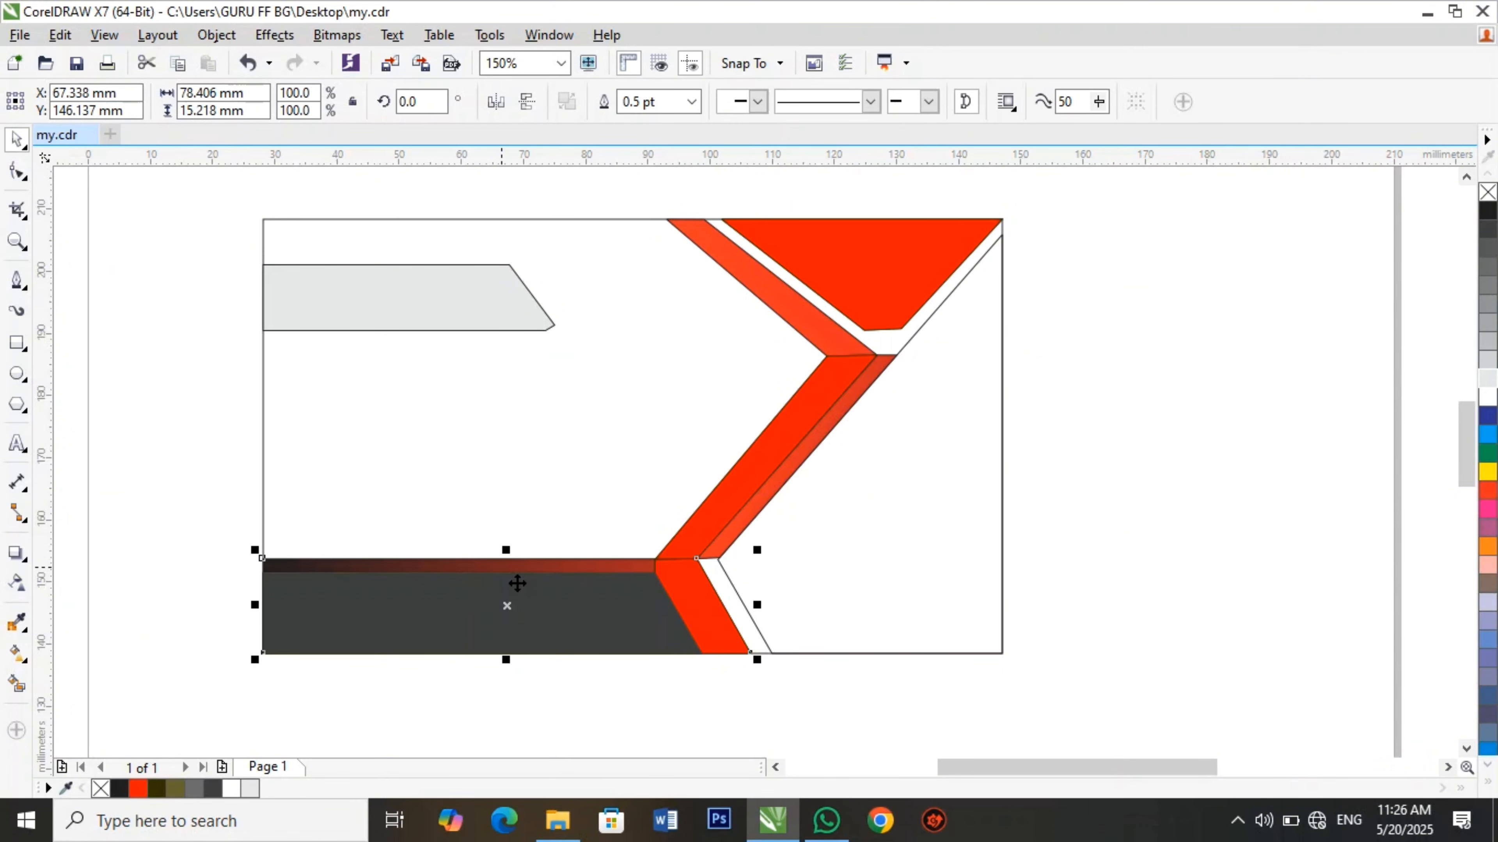
{"action": "left_click", "coordinate": [504, 572]}
{"action": "left_click", "coordinate": [503, 574]}
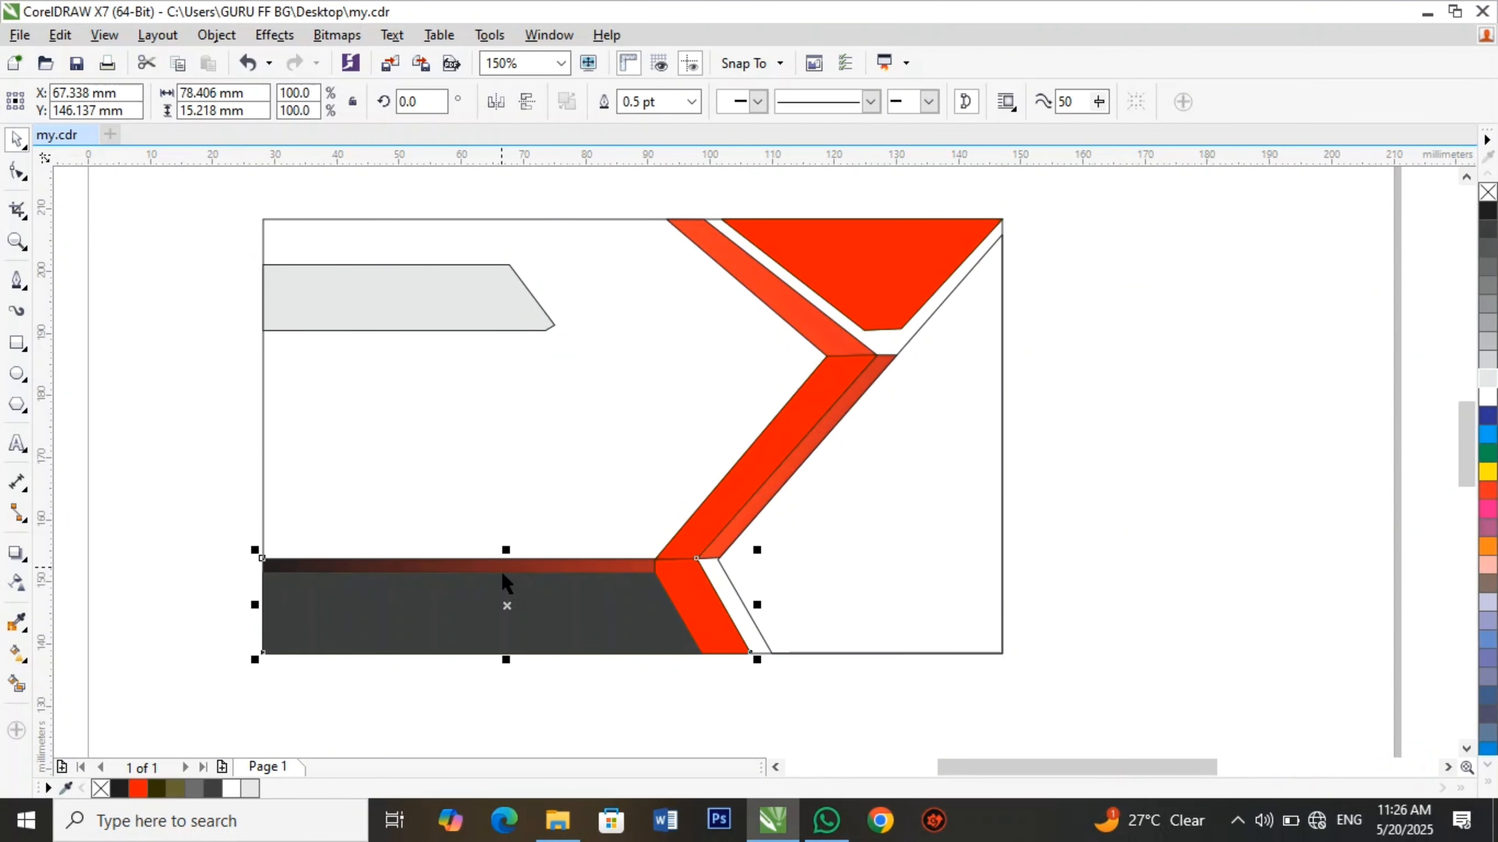
Recolour the black starting node of the thin strip's fountain fill bright red.
{"action": "left_click", "coordinate": [18, 656]}
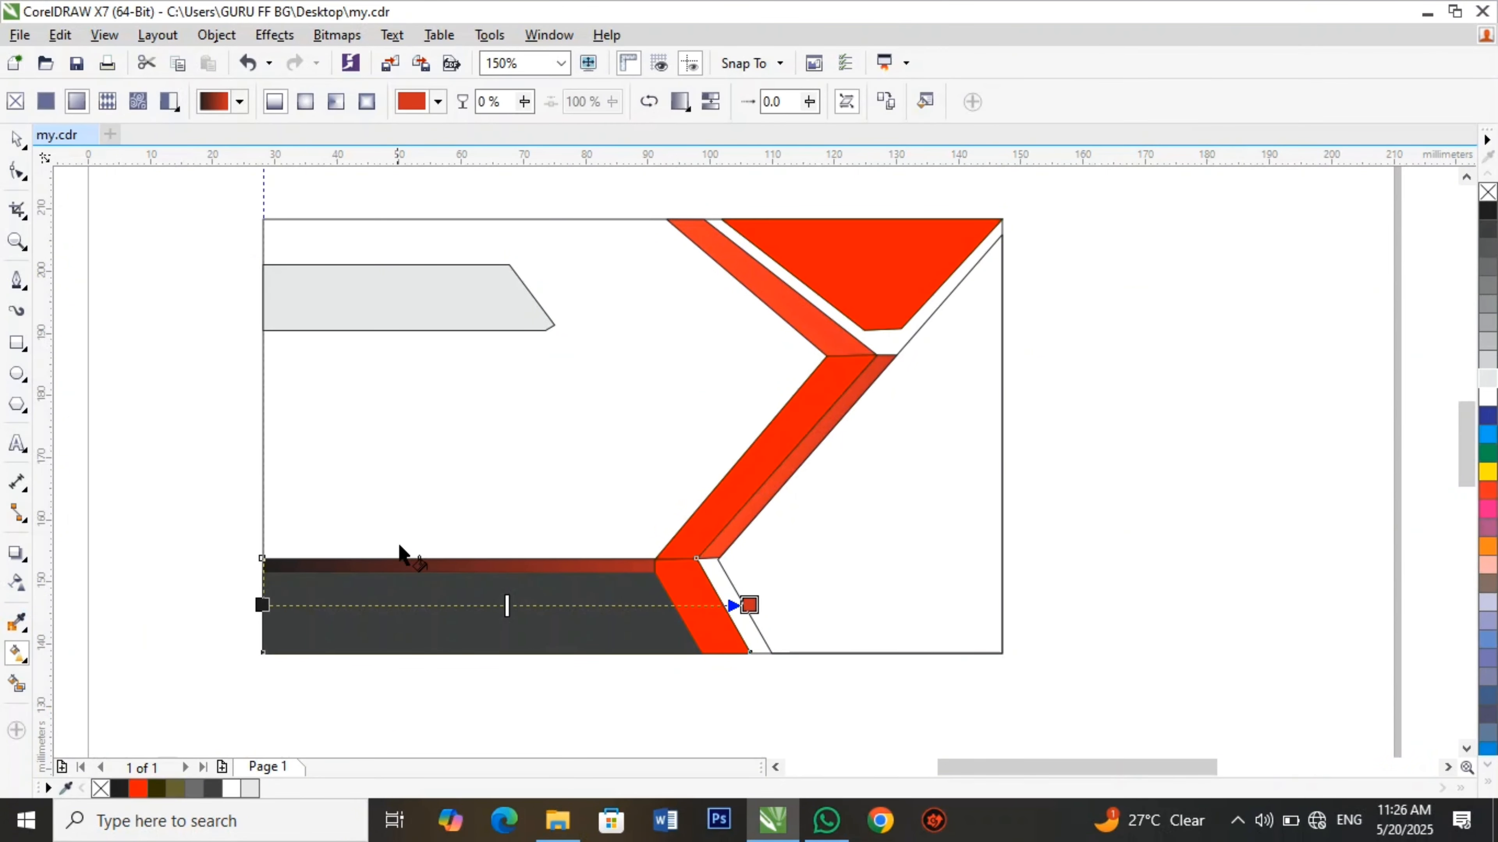
{"action": "left_click", "coordinate": [262, 605]}
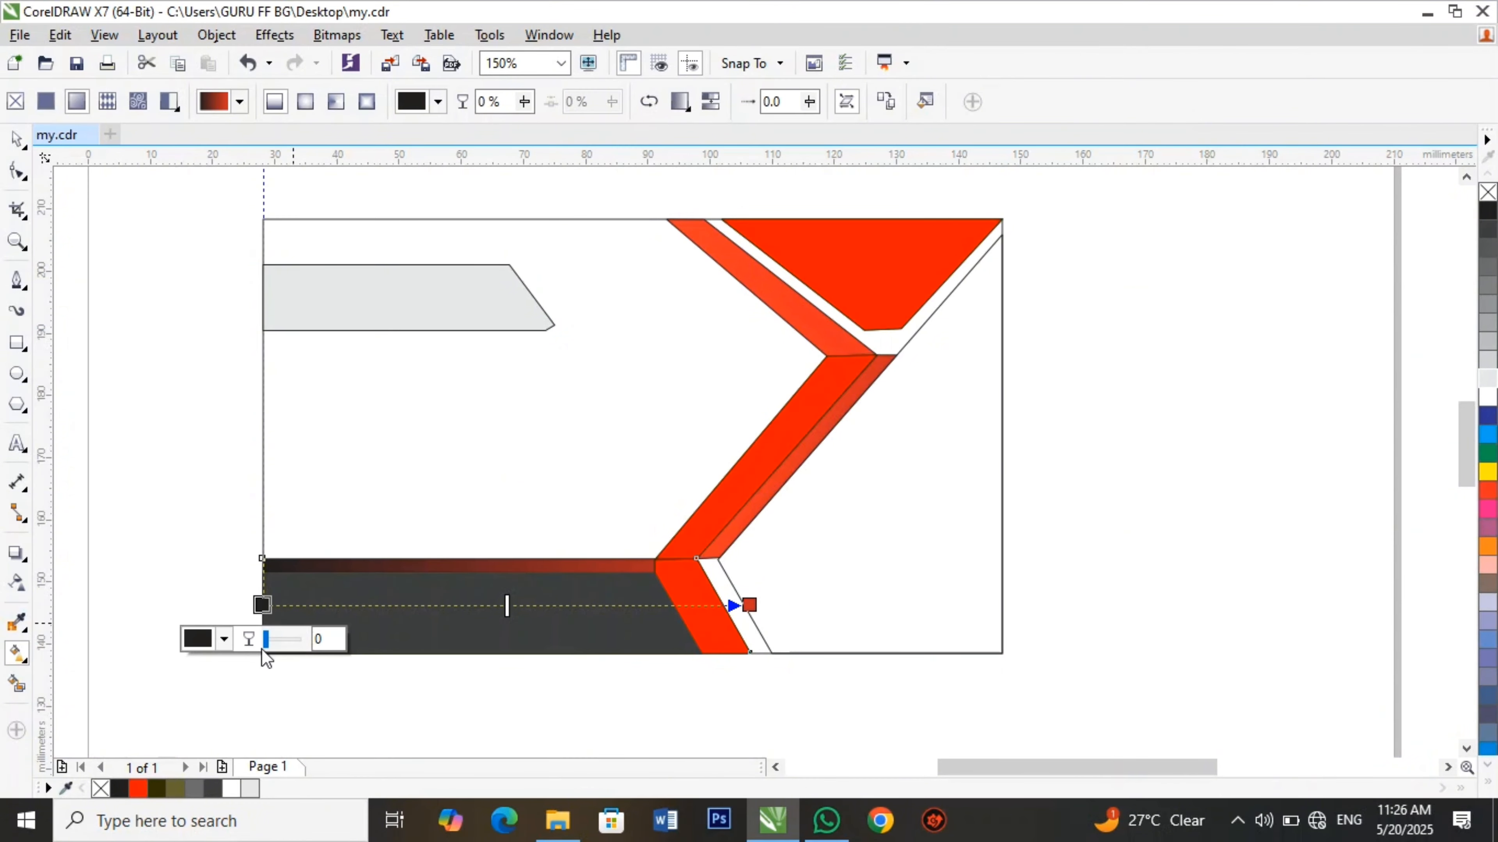
{"action": "left_click", "coordinate": [231, 642]}
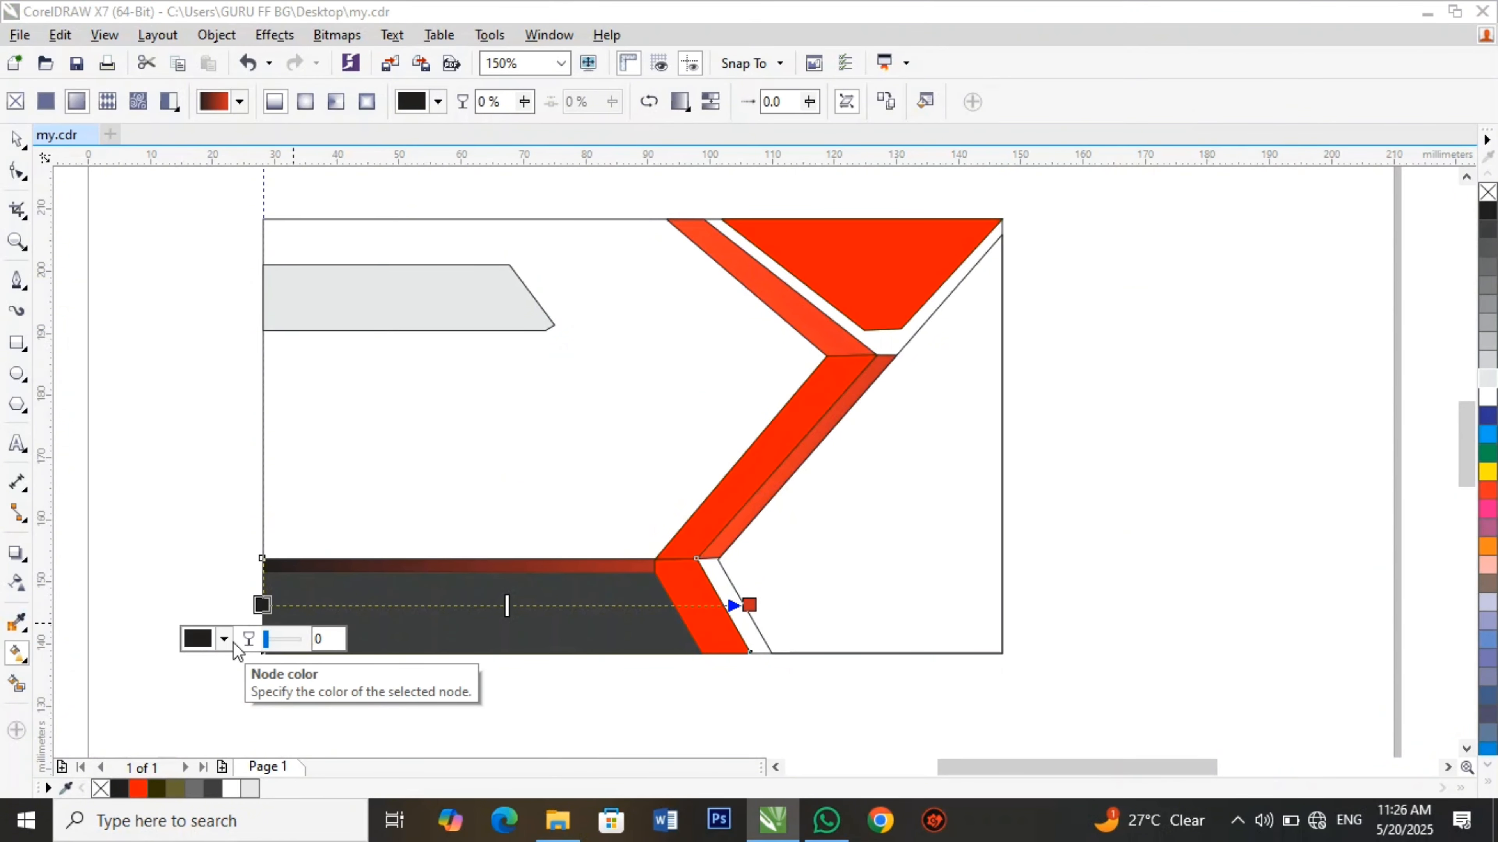
{"action": "left_click", "coordinate": [224, 639]}
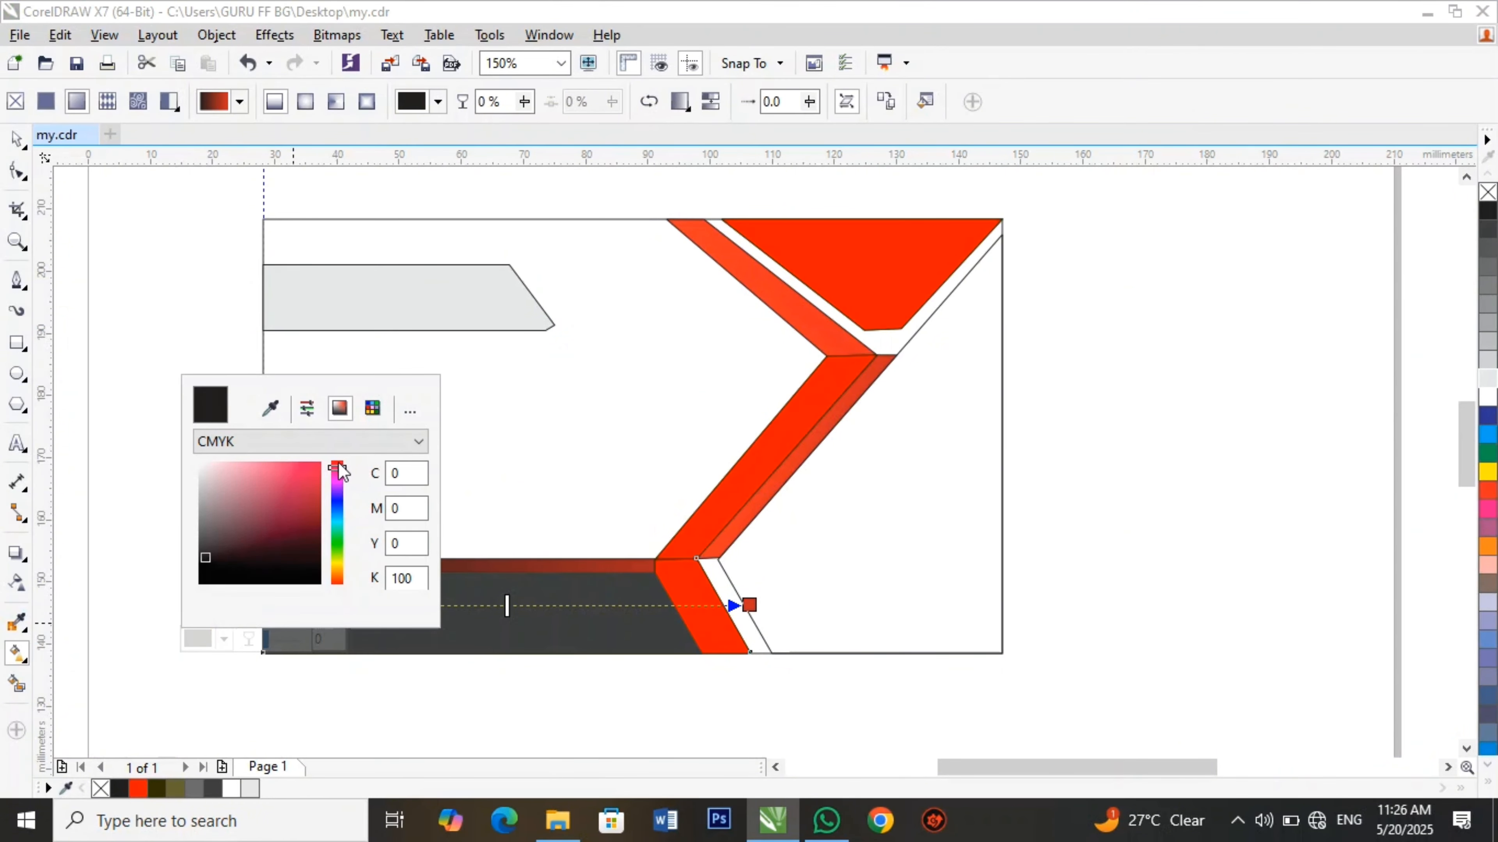
{"action": "left_click_drag", "start_coordinate": [342, 481], "coordinate": [336, 608]}
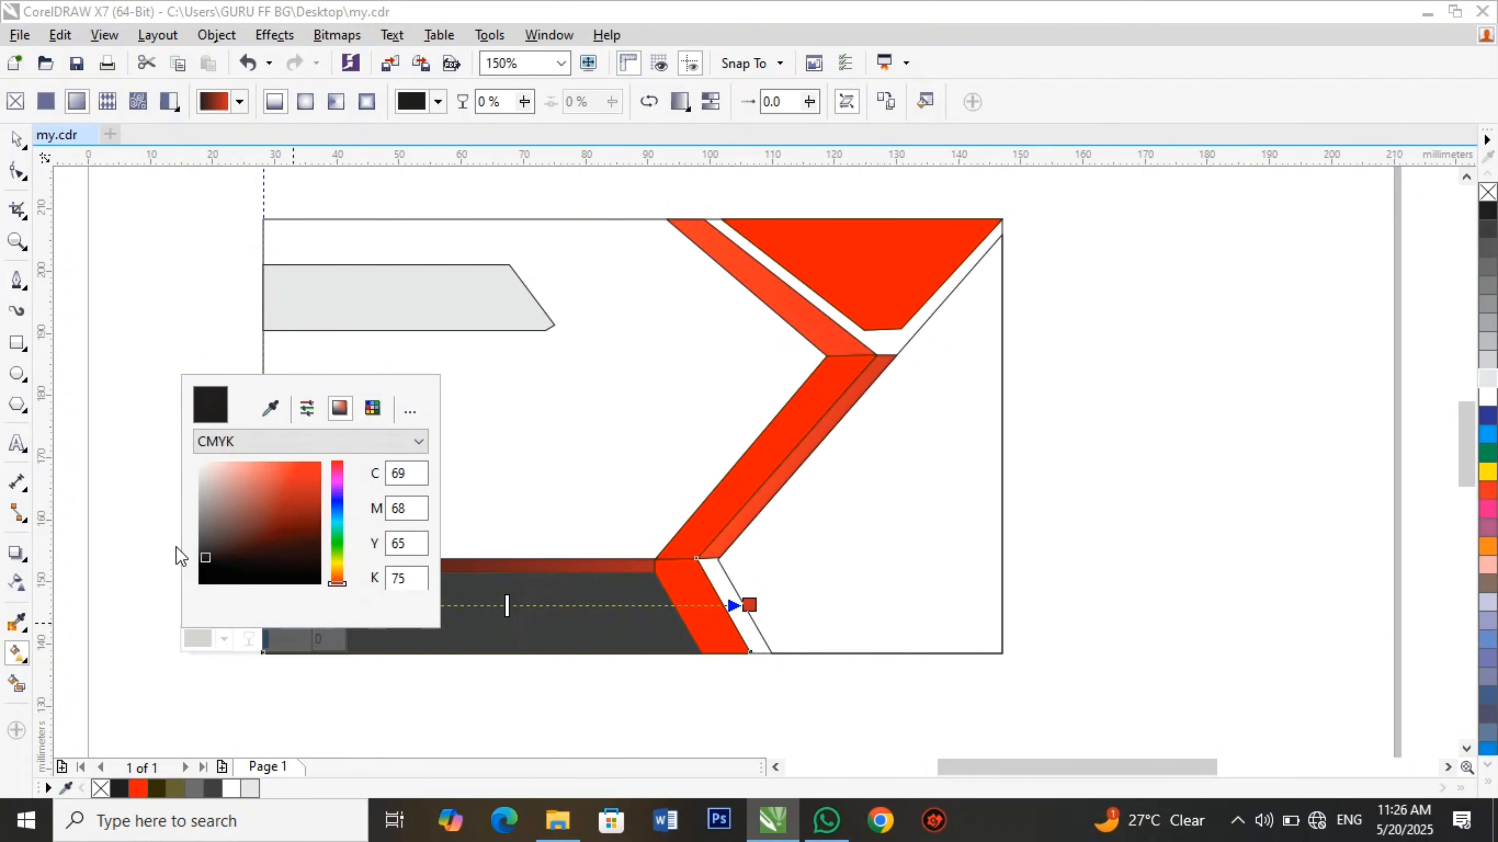
{"action": "mouse_move", "coordinate": [204, 563]}
{"action": "left_mouse_down"}
{"action": "mouse_move", "coordinate": [333, 502]}
{"action": "mouse_move", "coordinate": [327, 471]}
{"action": "mouse_move", "coordinate": [279, 478]}
{"action": "mouse_move", "coordinate": [316, 479]}
{"action": "left_mouse_up"}
{"action": "left_click", "coordinate": [508, 452]}
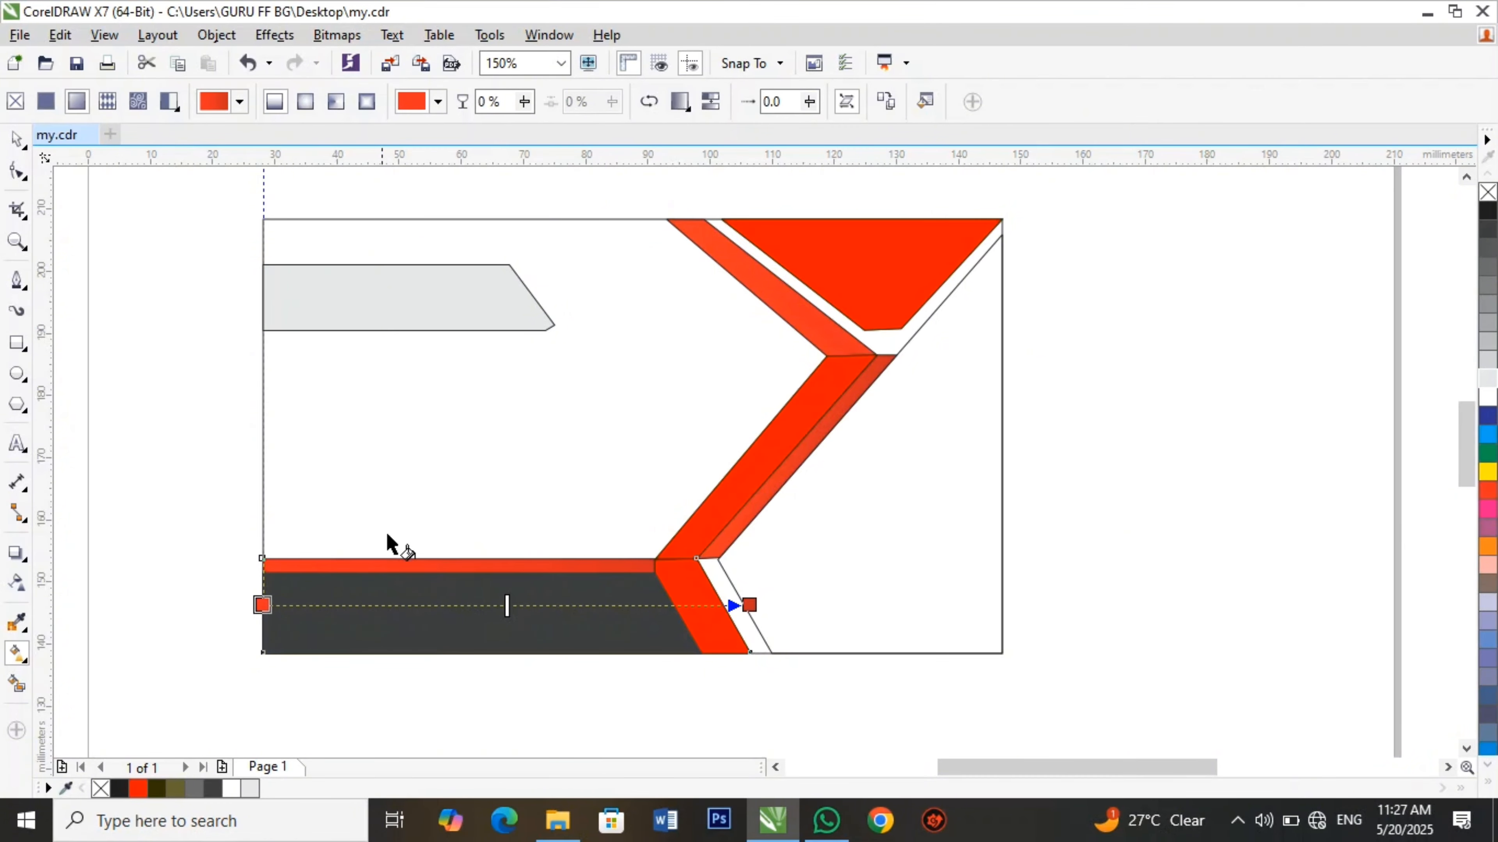
Smart-fill the white slanted strip beside the lower red band with the orange-red sampled from the thin horizontal strip, without outline.
{"action": "left_click", "coordinate": [16, 141]}
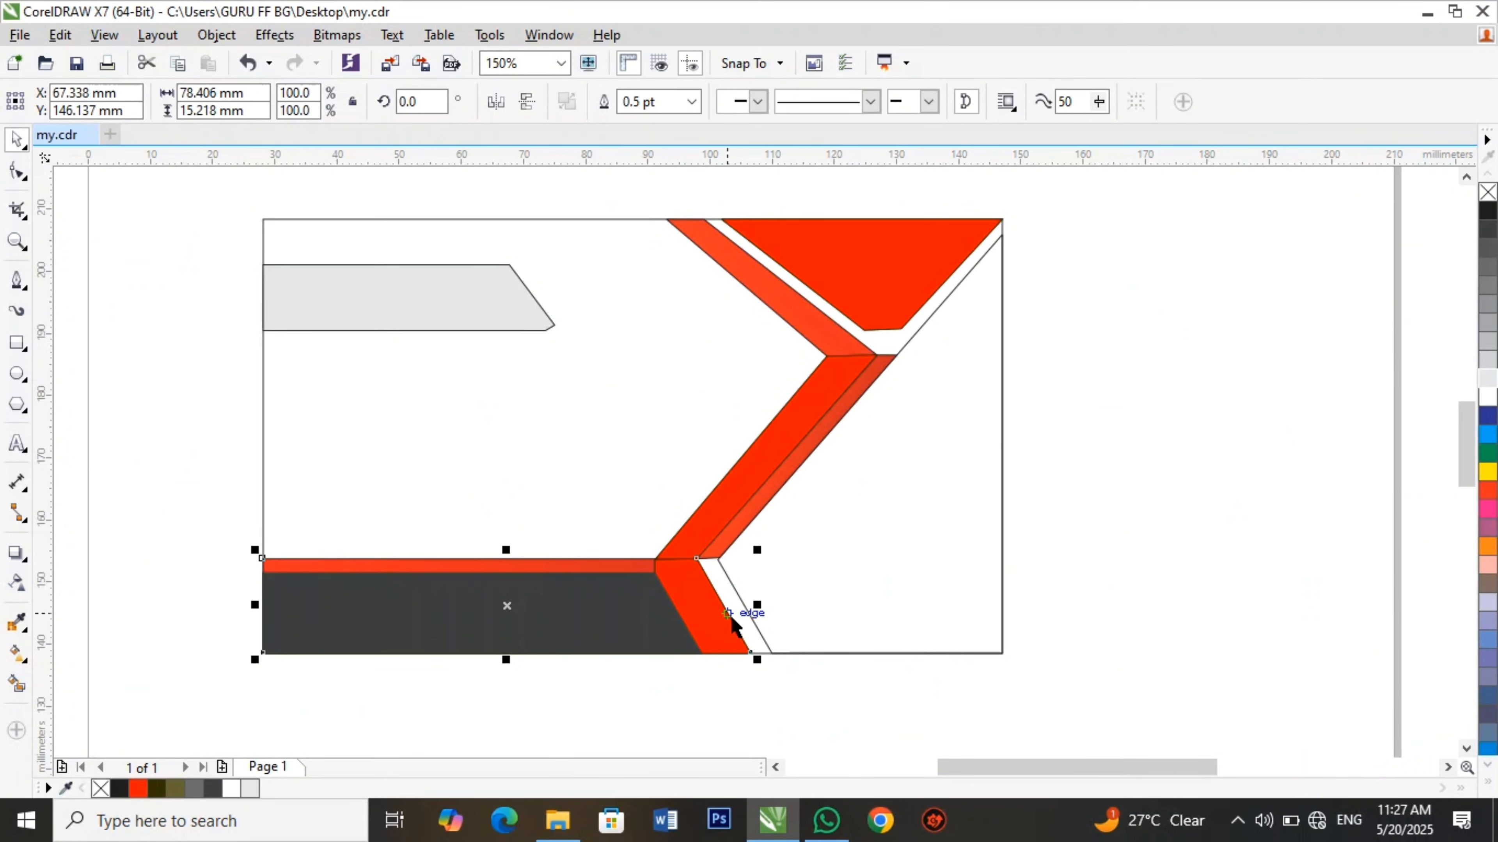
{"action": "left_click", "coordinate": [780, 641]}
{"action": "left_click", "coordinate": [809, 728]}
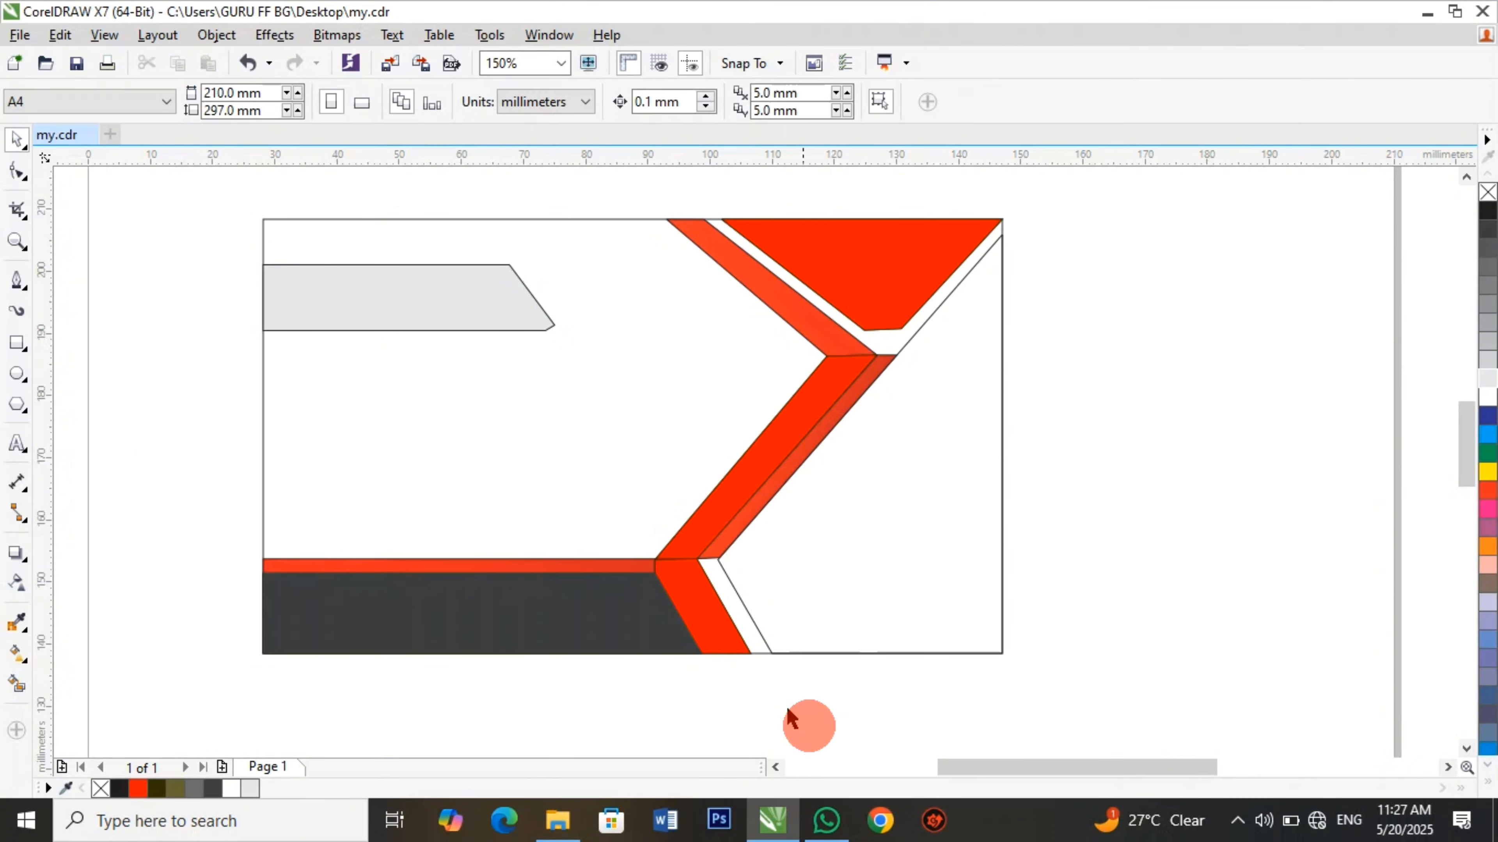
{"action": "left_click", "coordinate": [17, 684]}
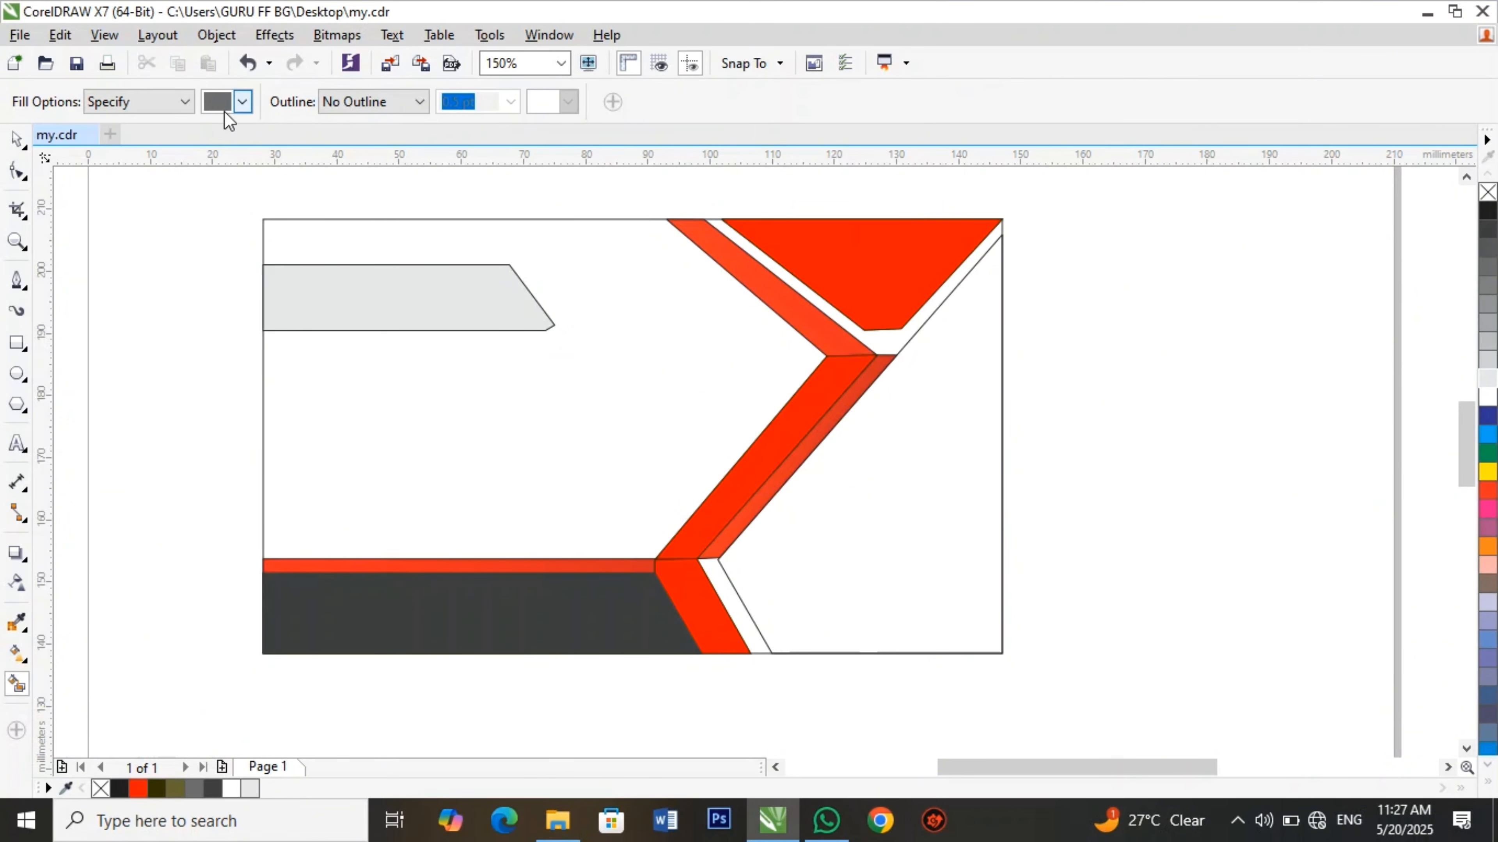
{"action": "left_click", "coordinate": [242, 102]}
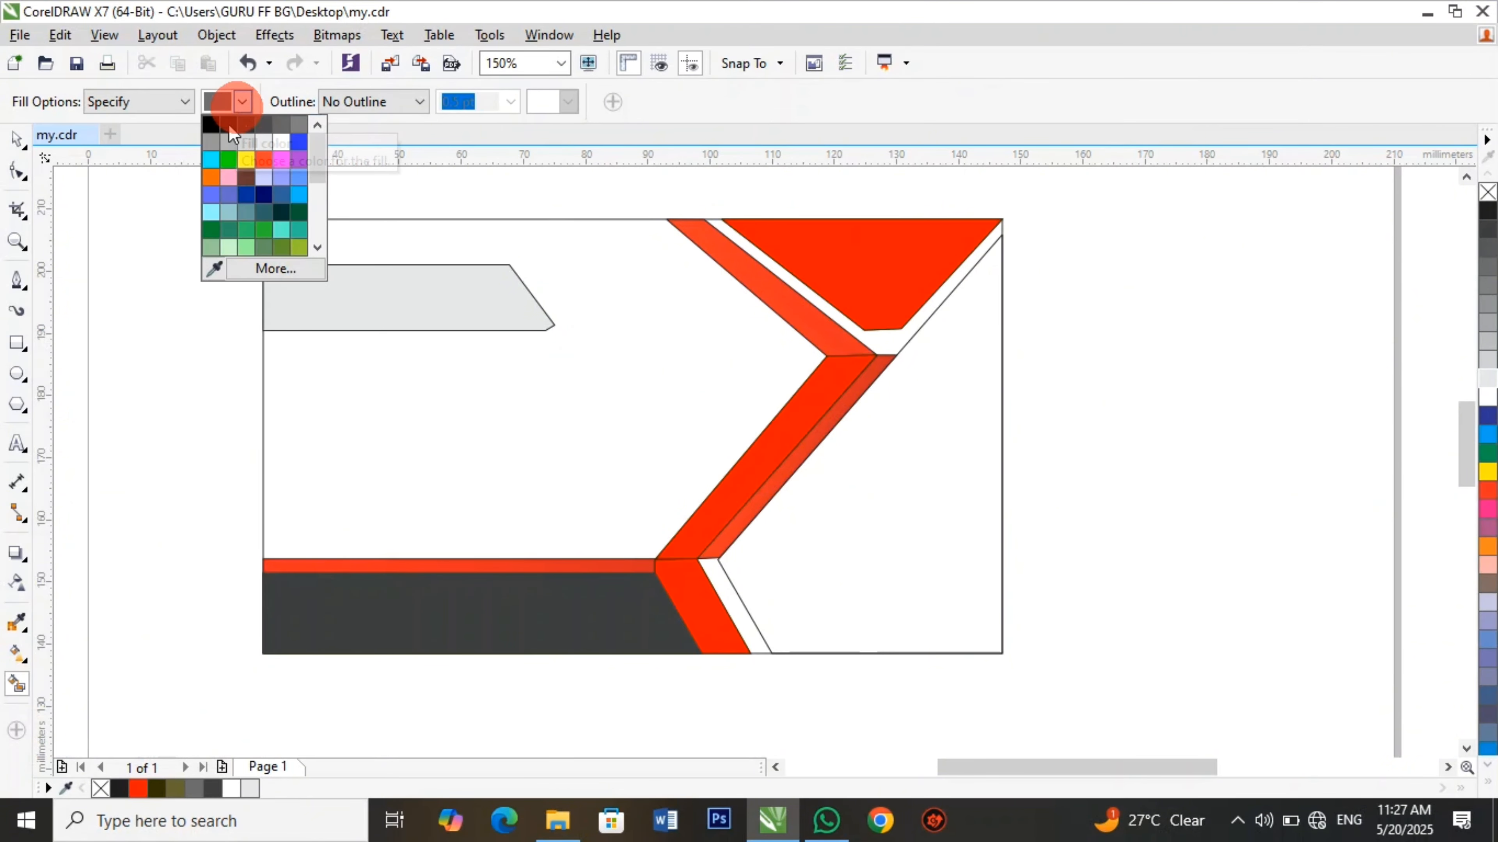
{"action": "left_click", "coordinate": [207, 264]}
{"action": "left_click", "coordinate": [348, 573]}
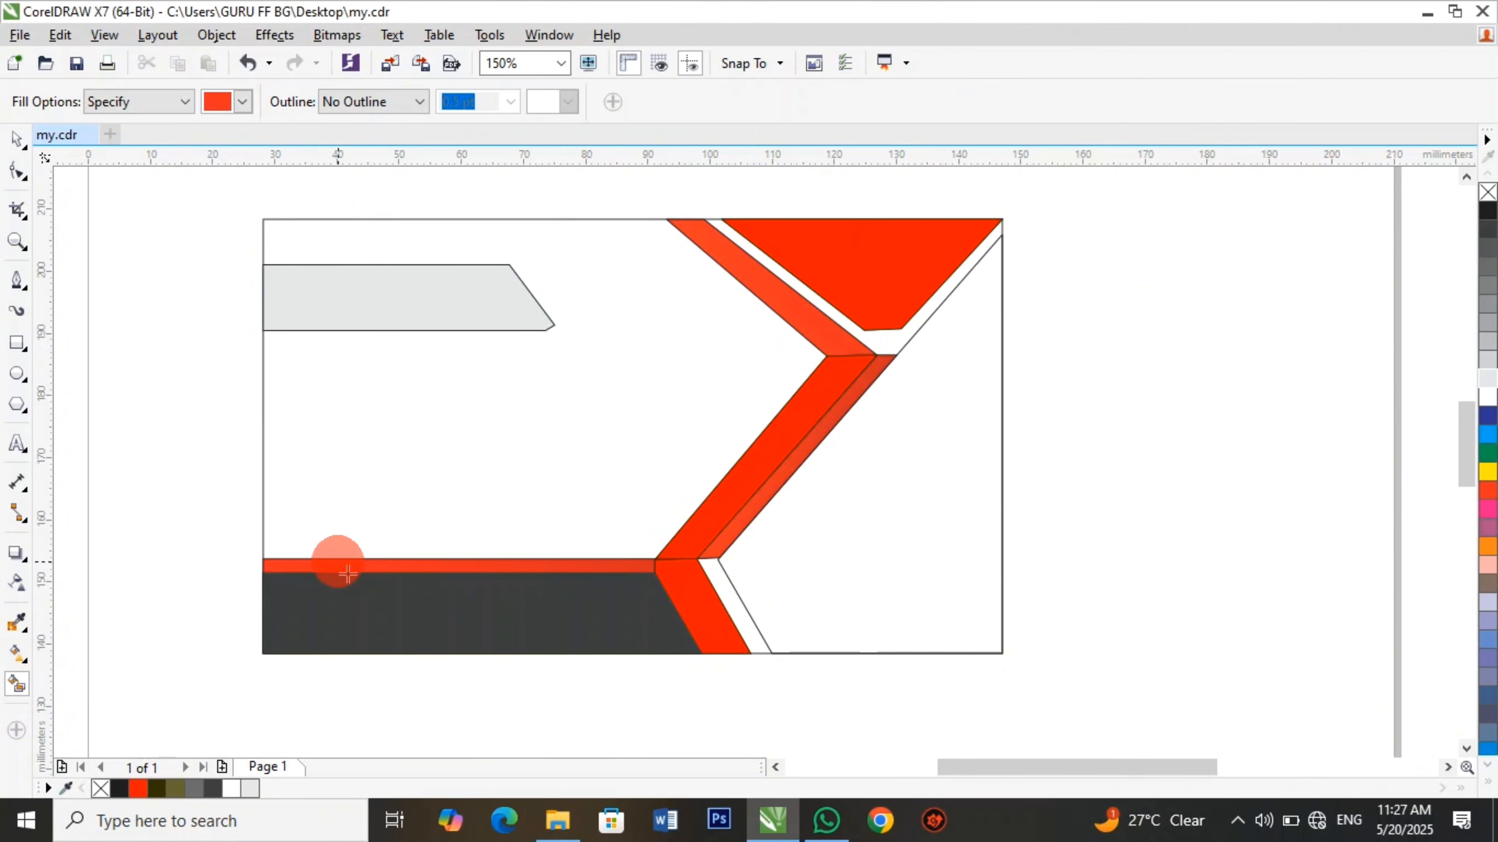
{"action": "left_click", "coordinate": [732, 600]}
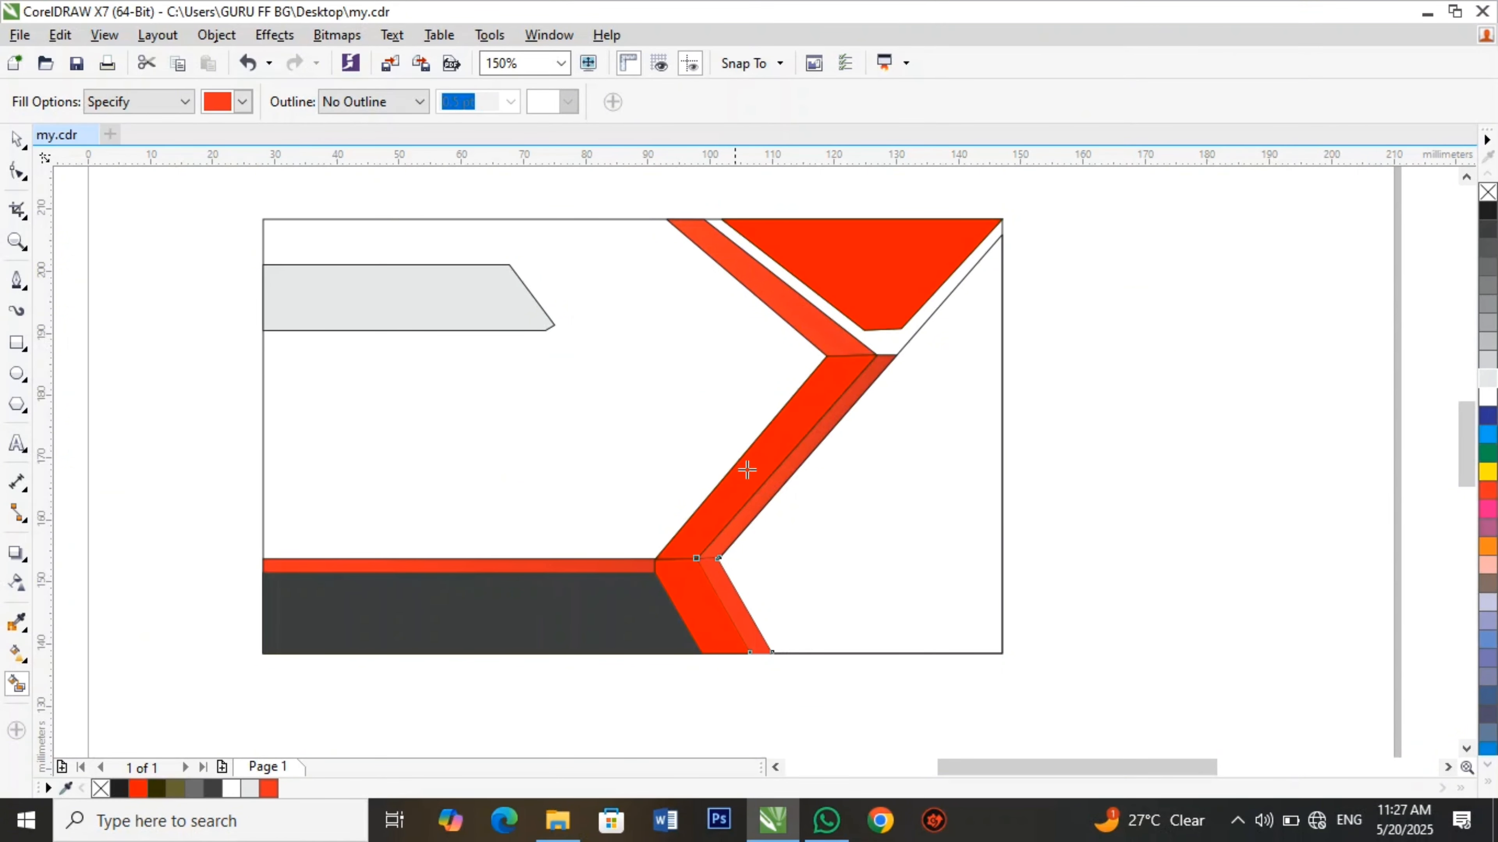
{"action": "left_click", "coordinate": [17, 142]}
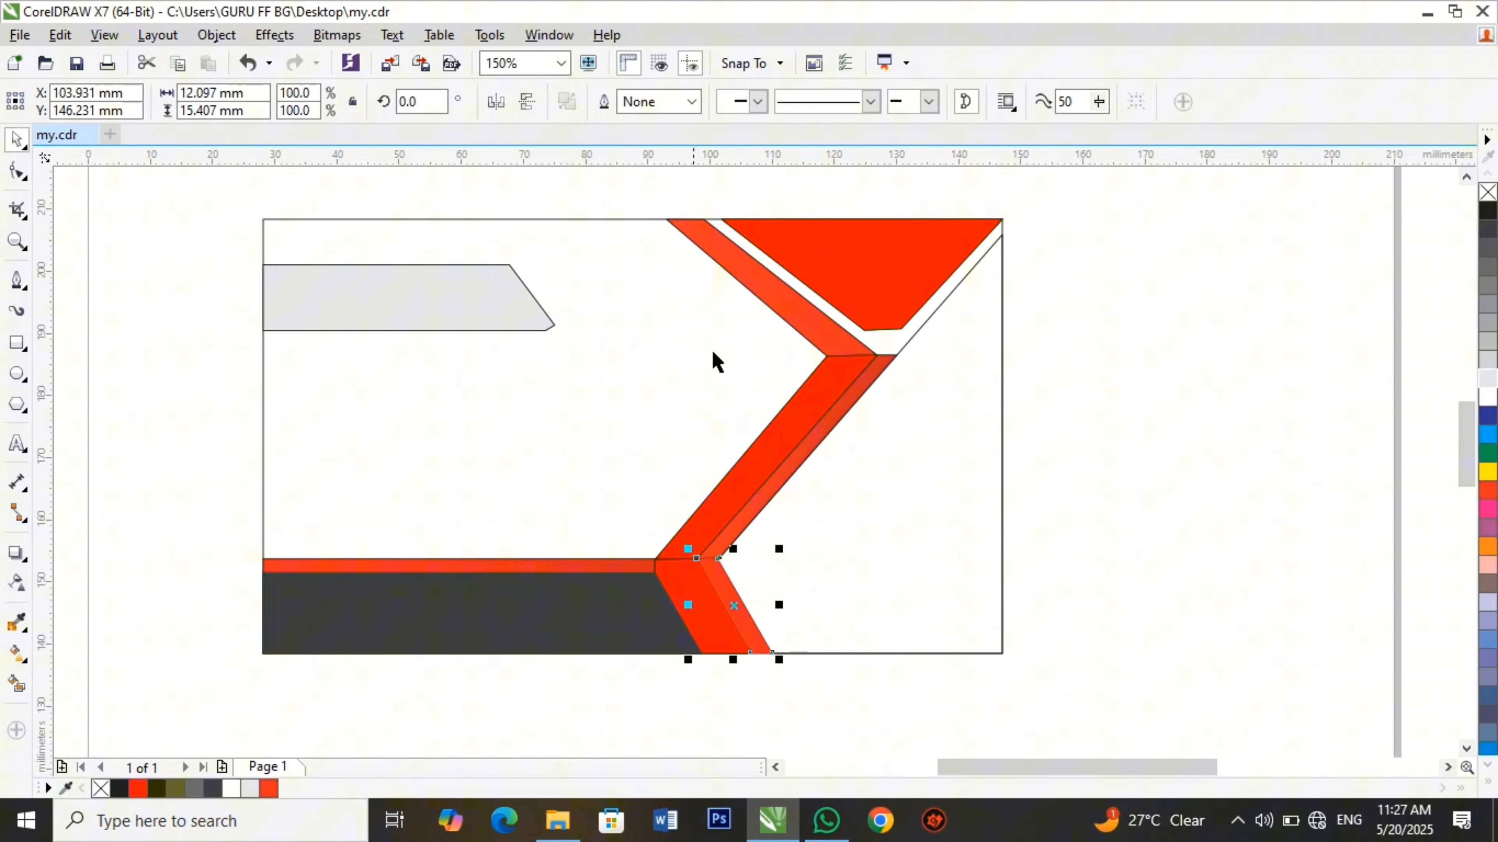
Move the building photo from beside the page to just right of the upper card.
{"action": "left_click", "coordinate": [915, 447]}
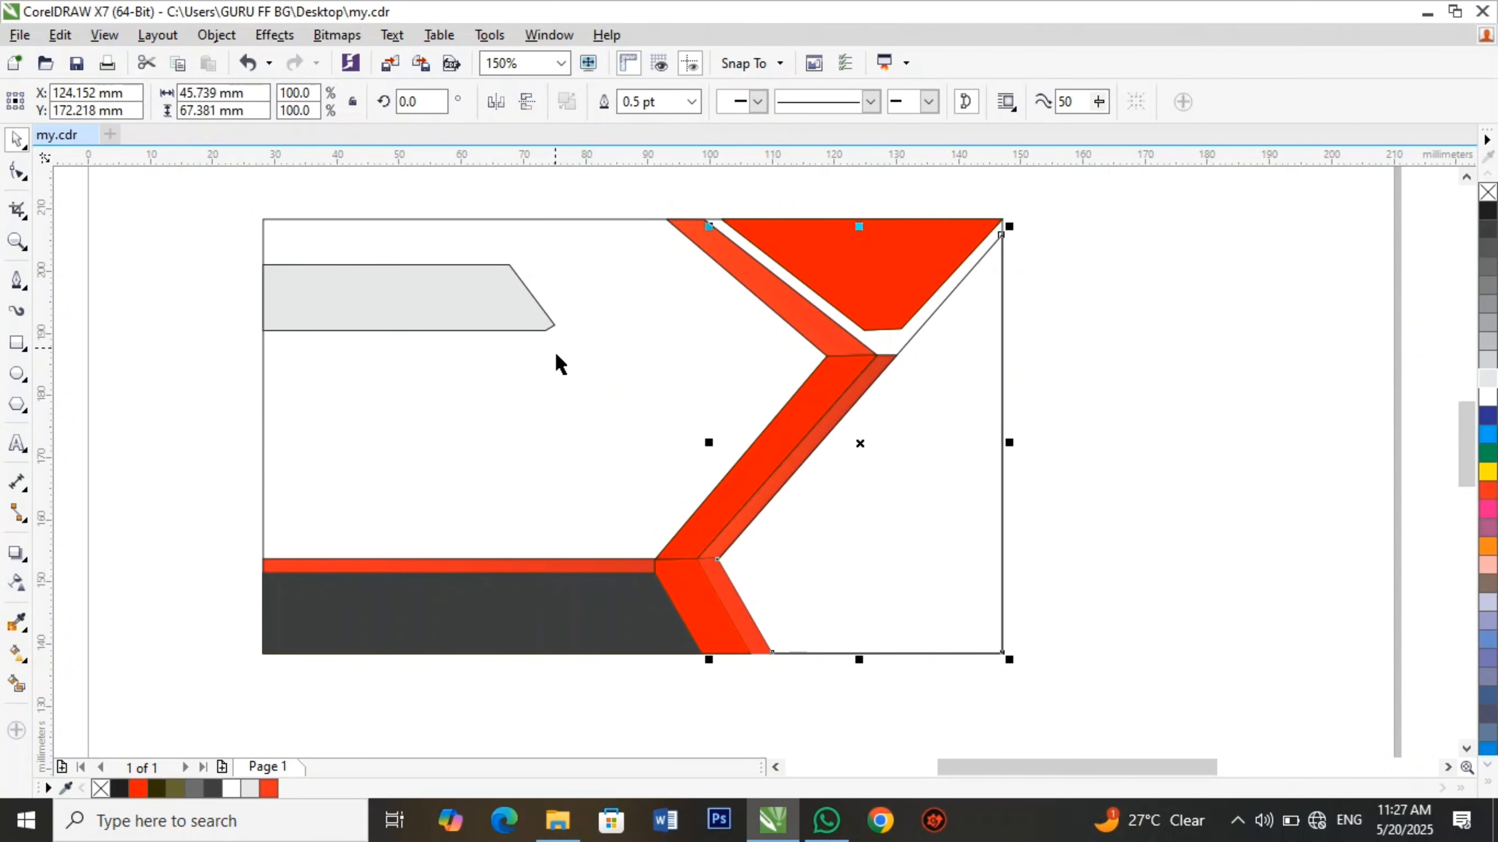
{"action": "scroll", "coordinate": [654, 389], "scroll_direction": "down", "scroll_amount": 1}
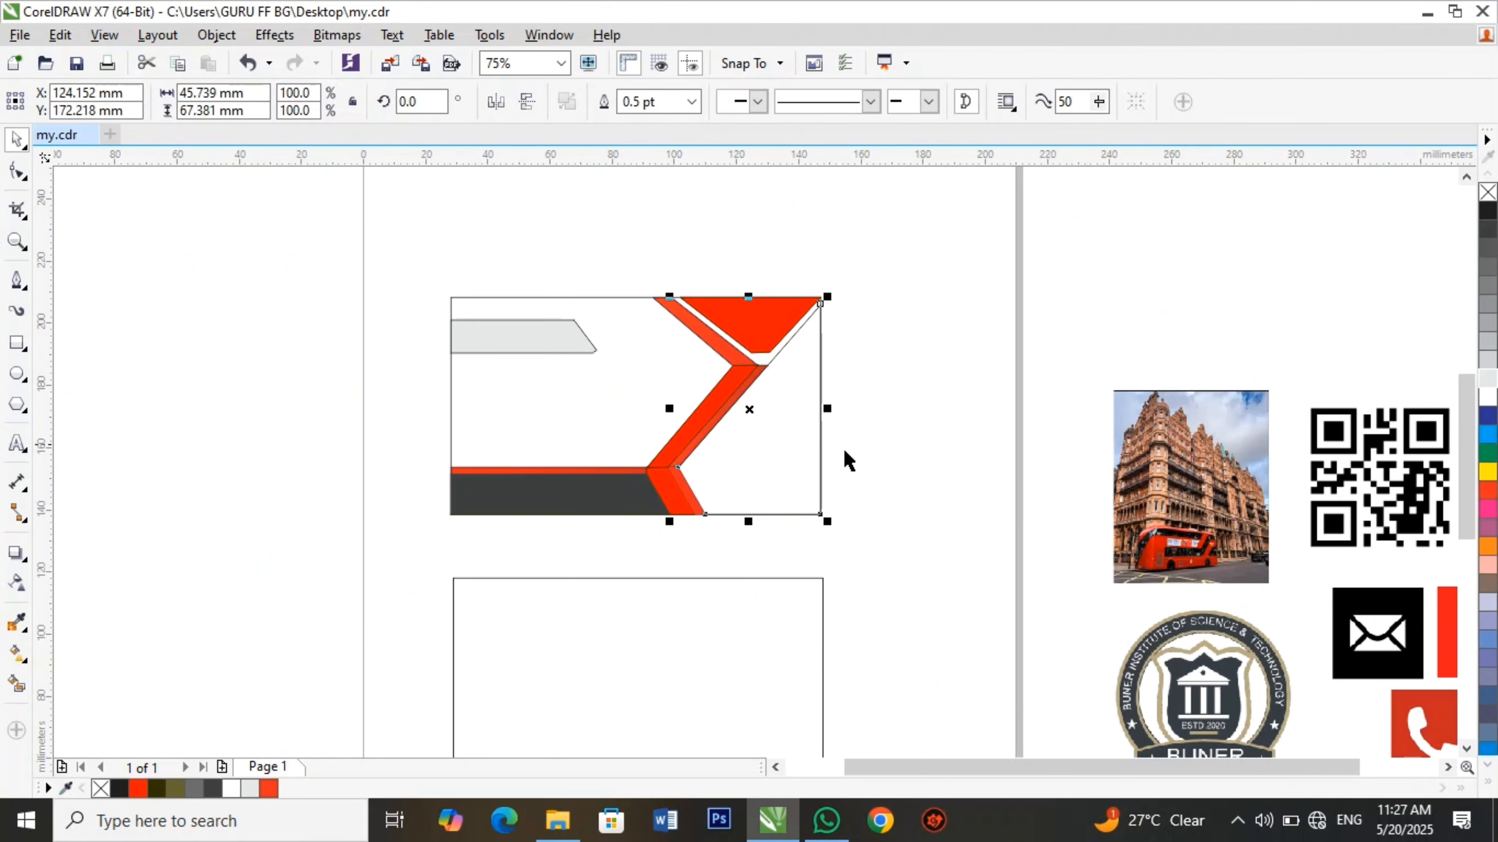
{"action": "left_click", "coordinate": [1170, 489]}
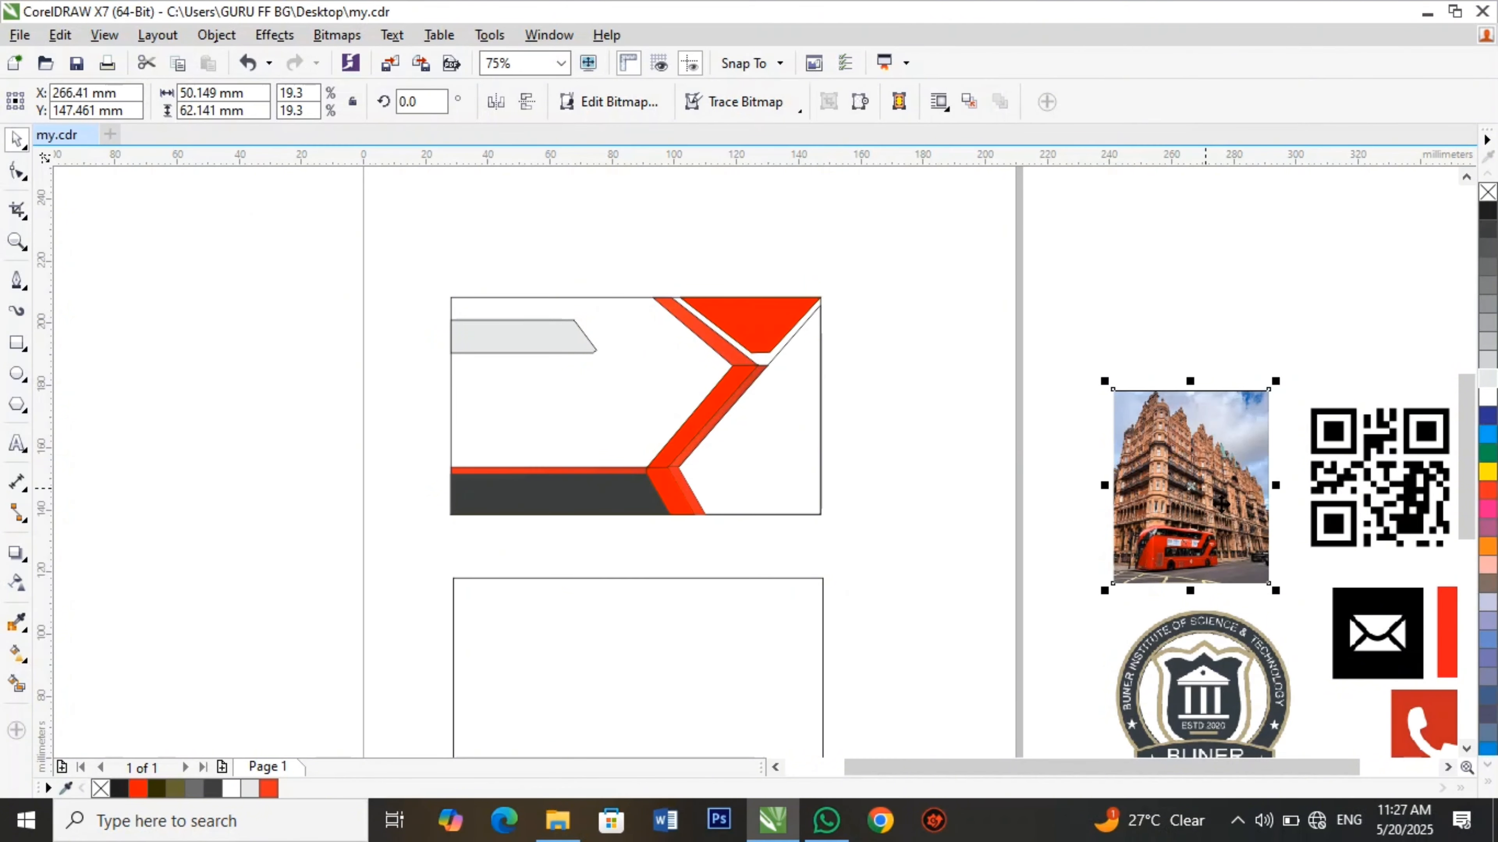
{"action": "mouse_move", "coordinate": [1221, 504]}
{"action": "left_mouse_down"}
{"action": "mouse_move", "coordinate": [909, 466]}
{"action": "mouse_move", "coordinate": [836, 435]}
{"action": "mouse_move", "coordinate": [950, 436]}
{"action": "left_mouse_up"}
PowerClip the building photo inside the large empty shape at the upper card's right end.
{"action": "left_click", "coordinate": [775, 436]}
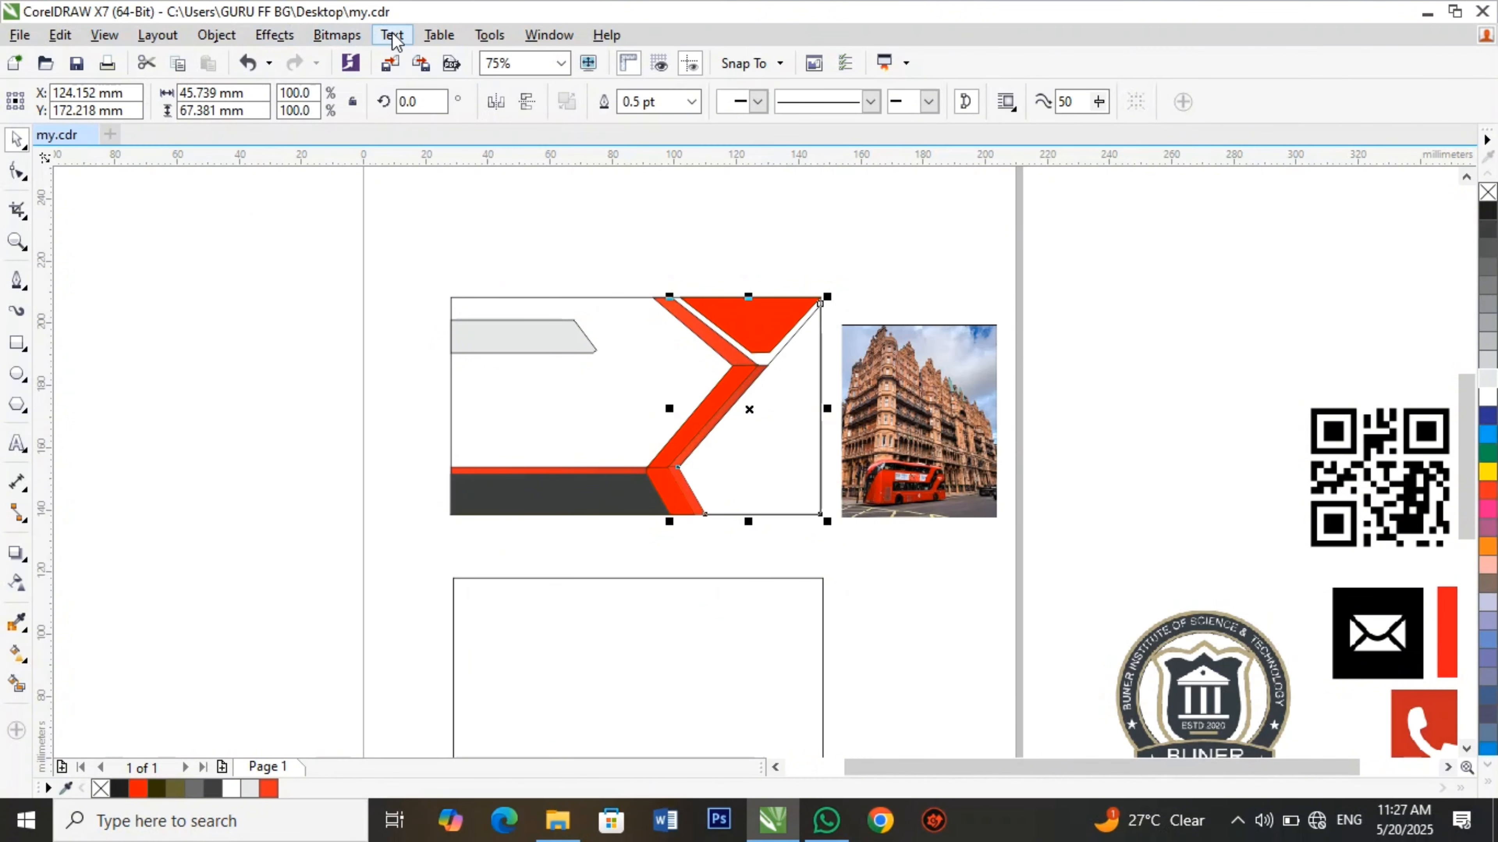
{"action": "left_click", "coordinate": [347, 41]}
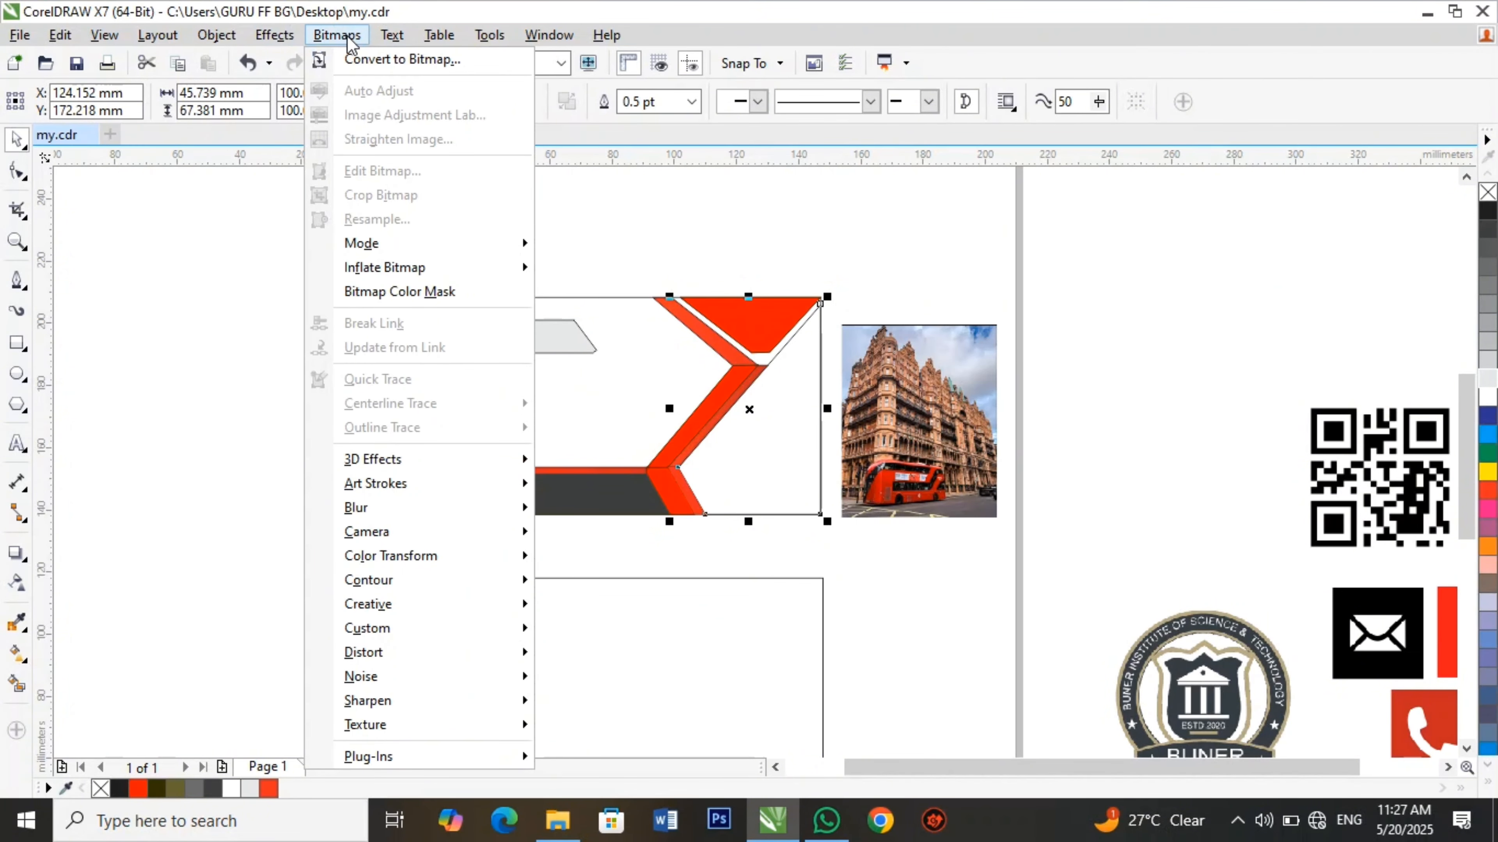
{"action": "left_click", "coordinate": [972, 446]}
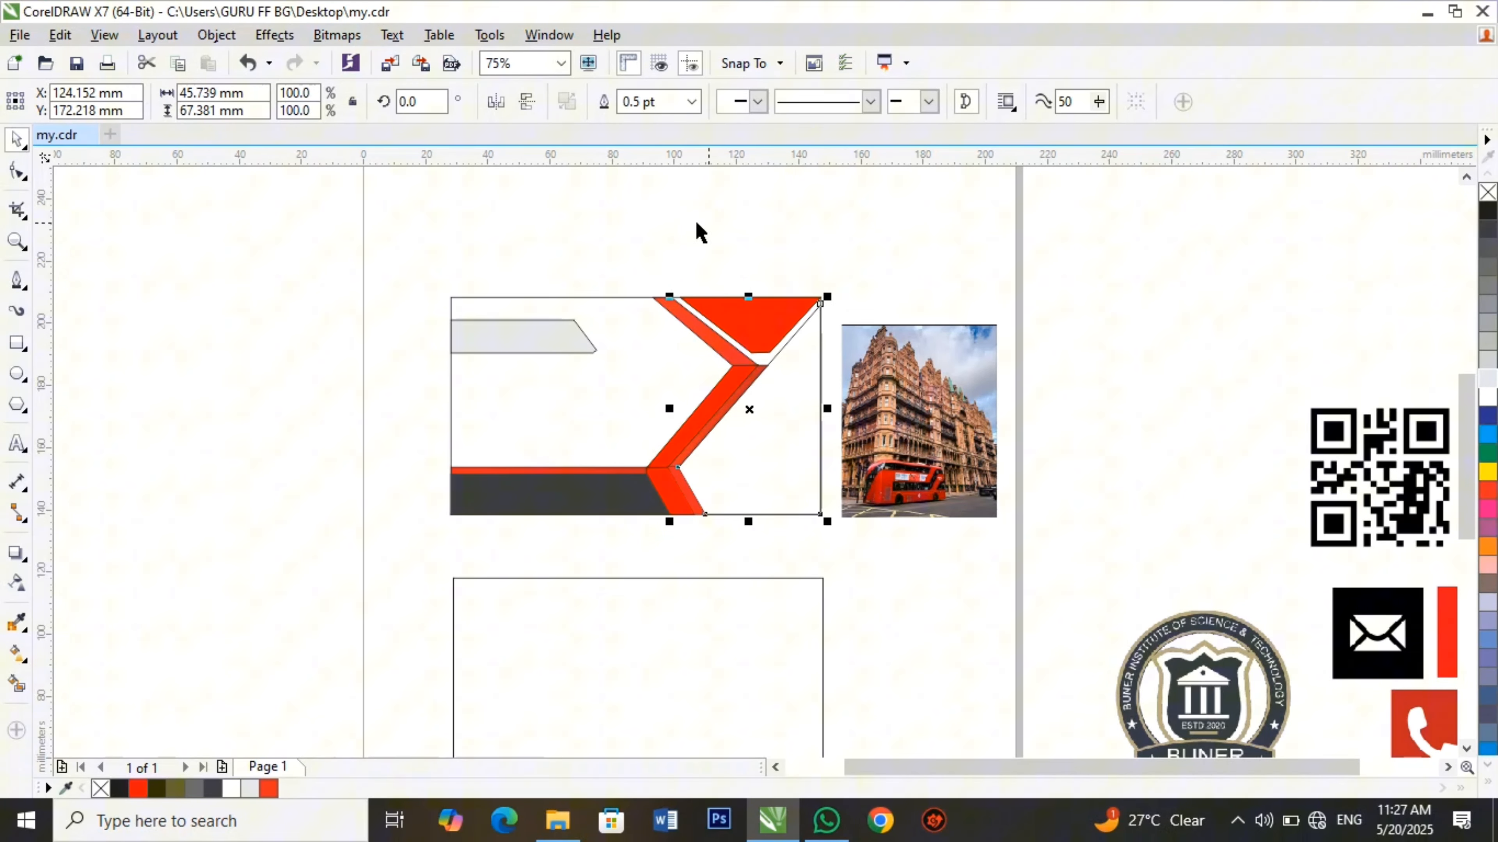
{"action": "left_click", "coordinate": [943, 383]}
{"action": "left_click", "coordinate": [337, 35]}
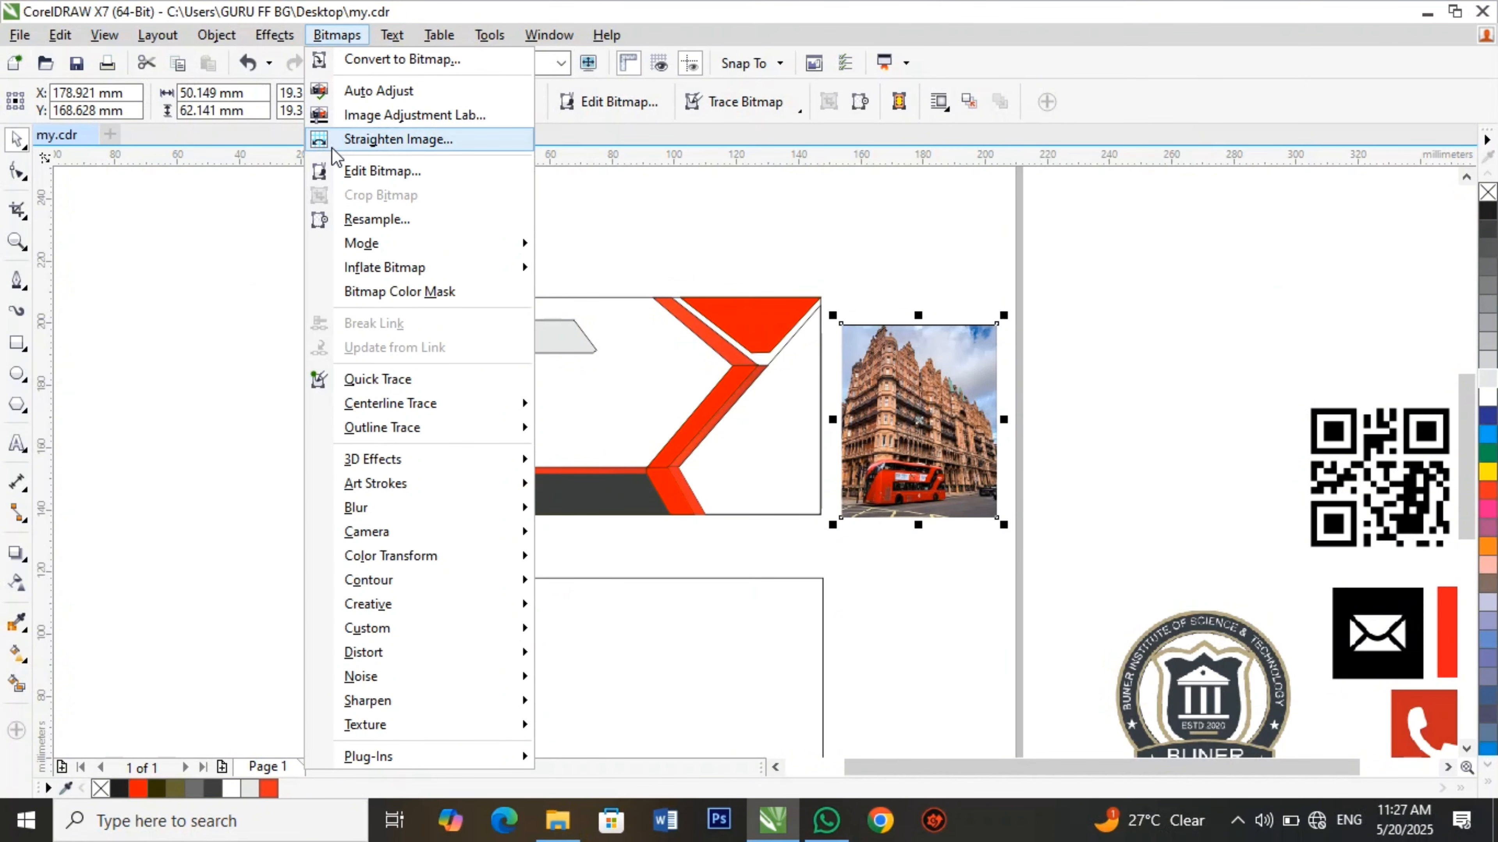
{"action": "left_click", "coordinate": [386, 37]}
{"action": "left_click", "coordinate": [391, 35]}
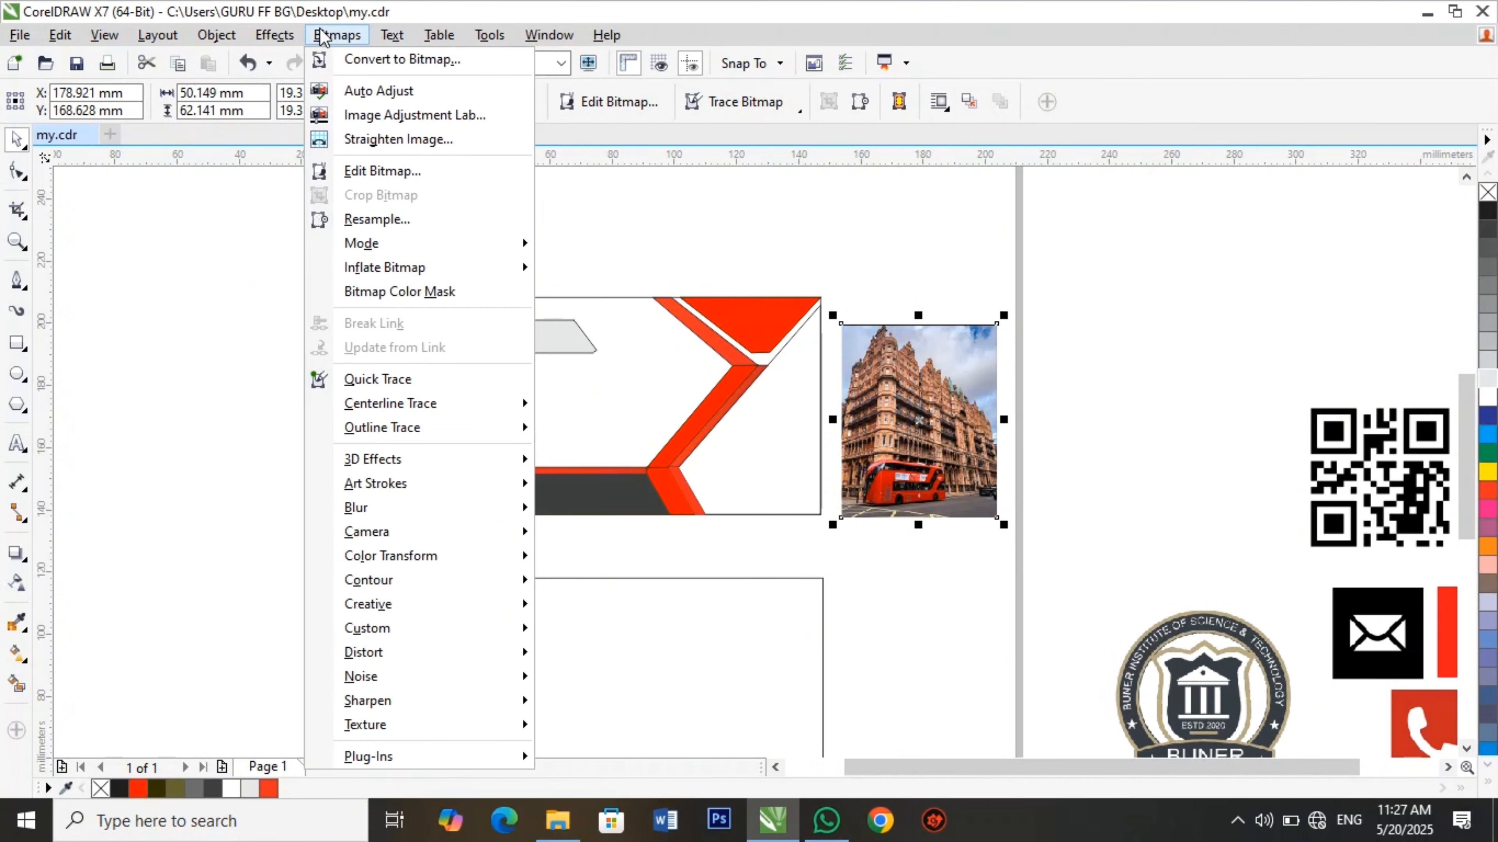
{"action": "mouse_move", "coordinate": [274, 37]}
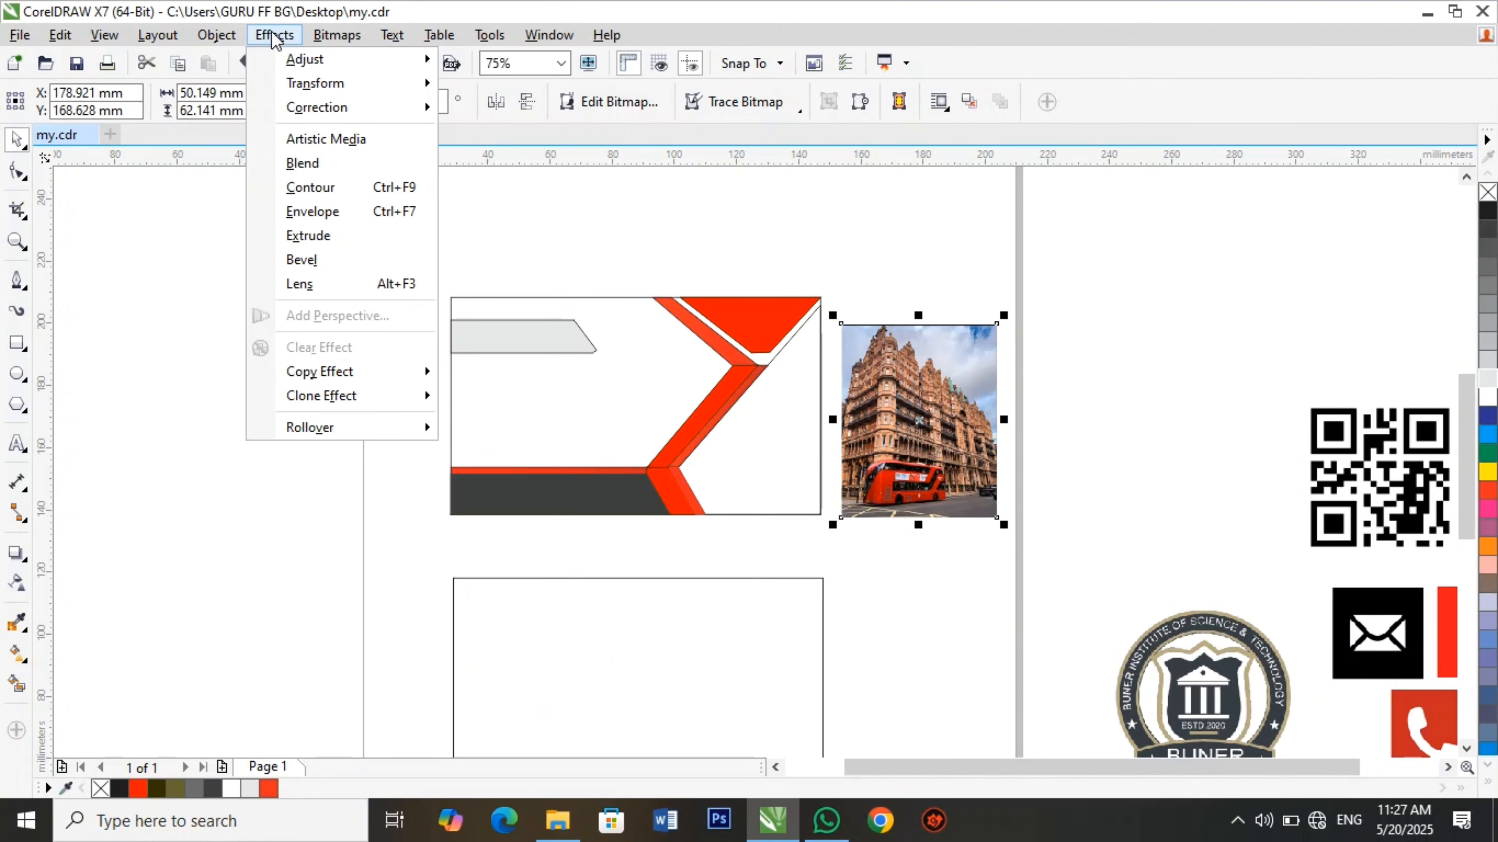
{"action": "mouse_move", "coordinate": [216, 36]}
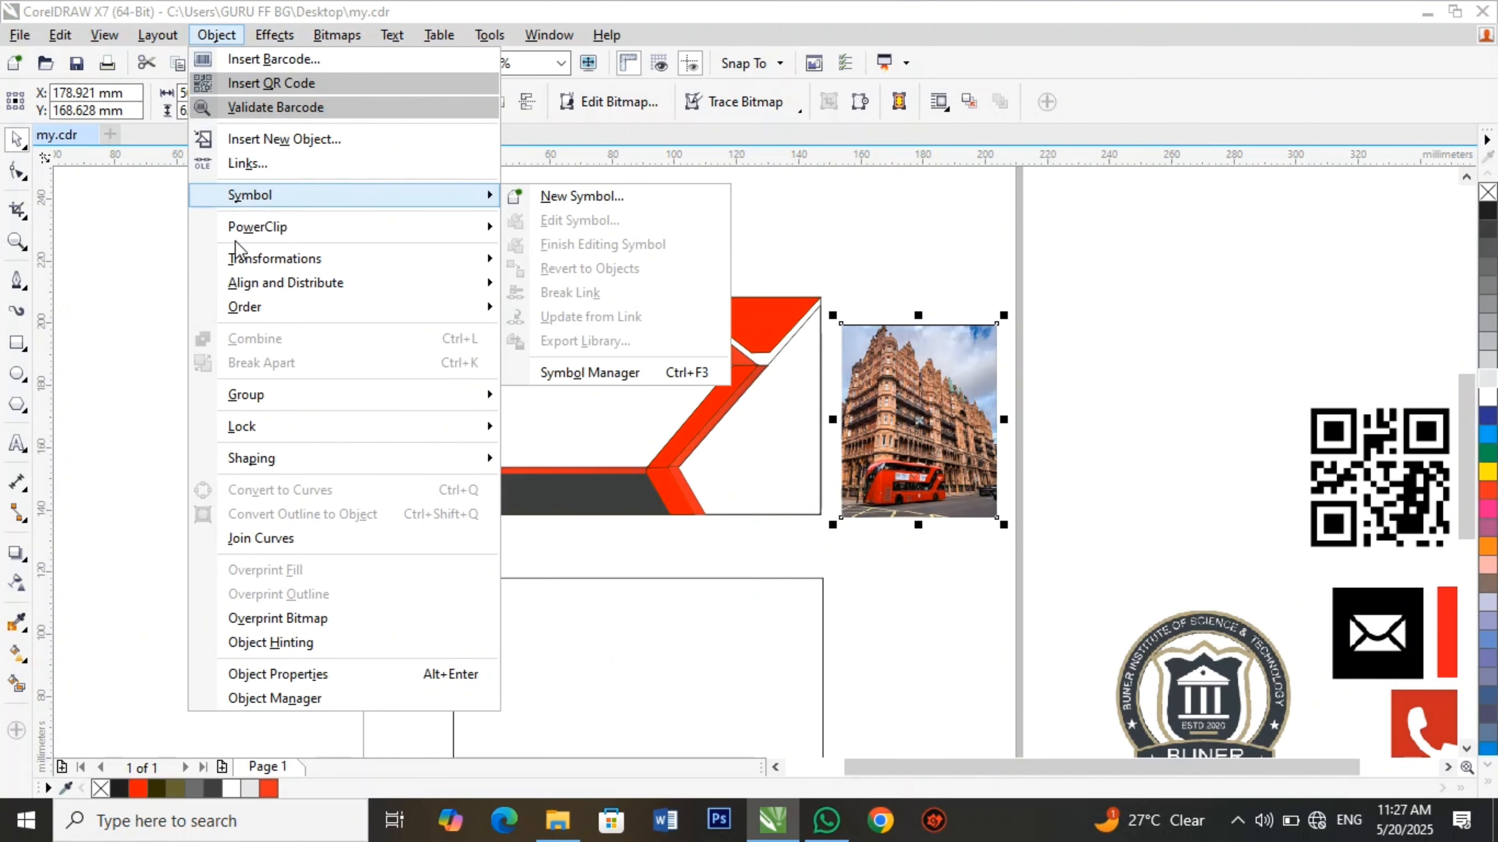
{"action": "mouse_move", "coordinate": [325, 226]}
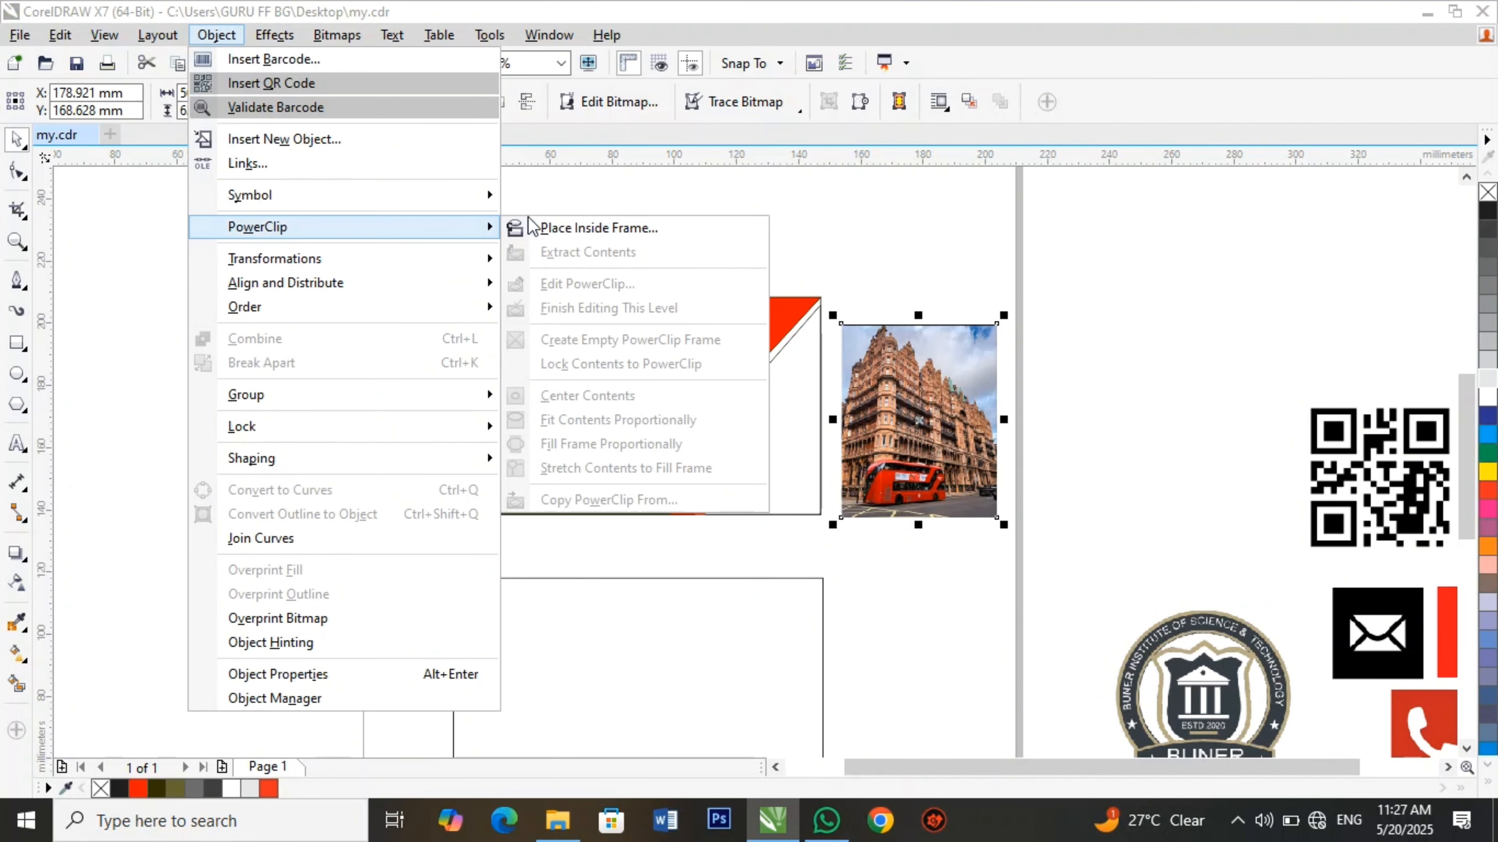
{"action": "left_click", "coordinate": [589, 227]}
{"action": "left_click", "coordinate": [766, 460]}
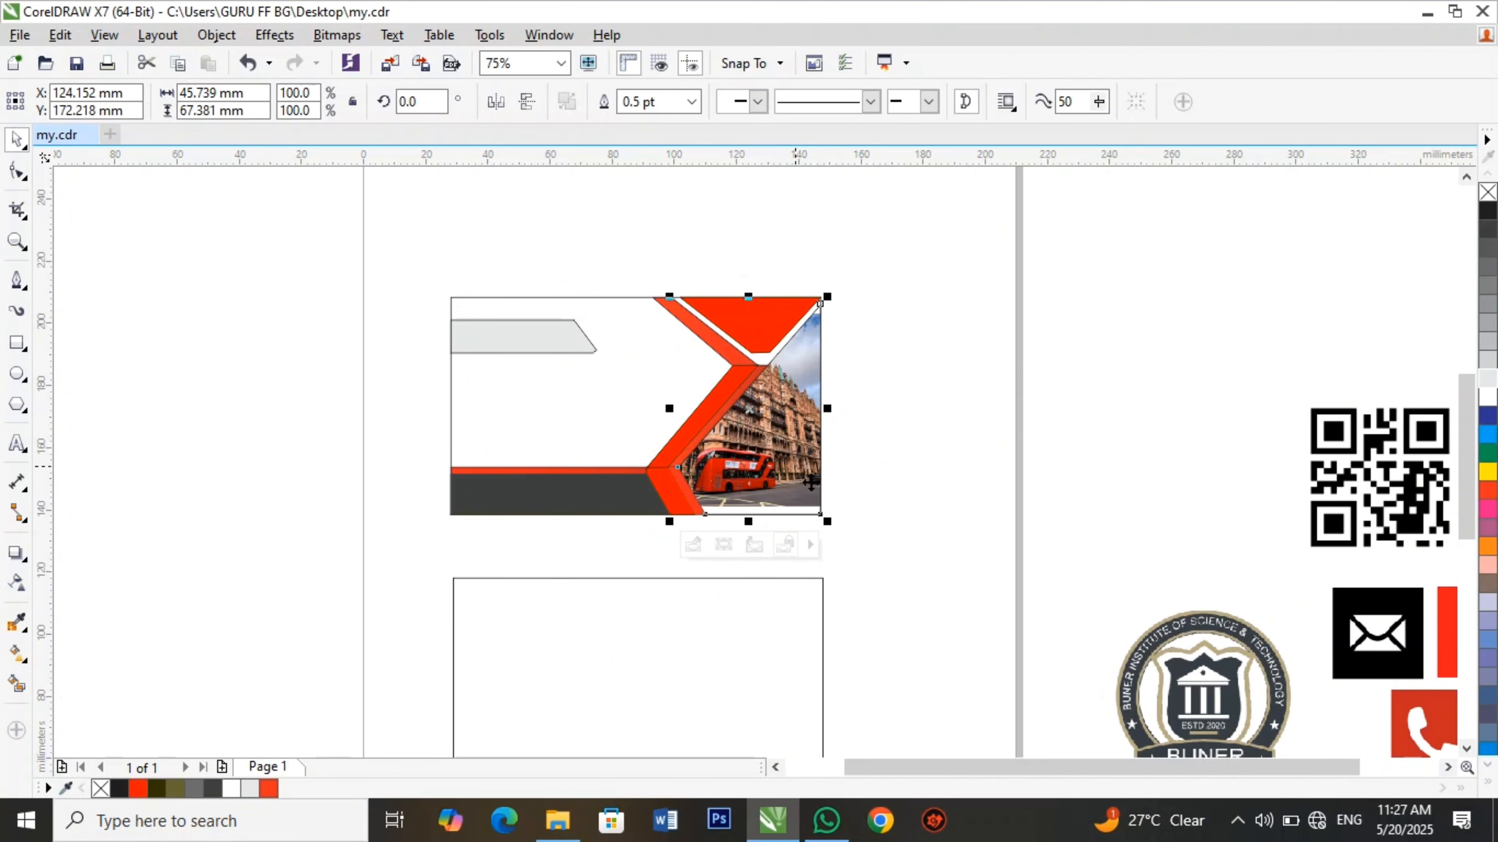
Edit the PowerClip and stretch the photo vertically to about 70 mm so it covers the frame, then finish editing.
{"action": "right_click", "coordinate": [797, 473]}
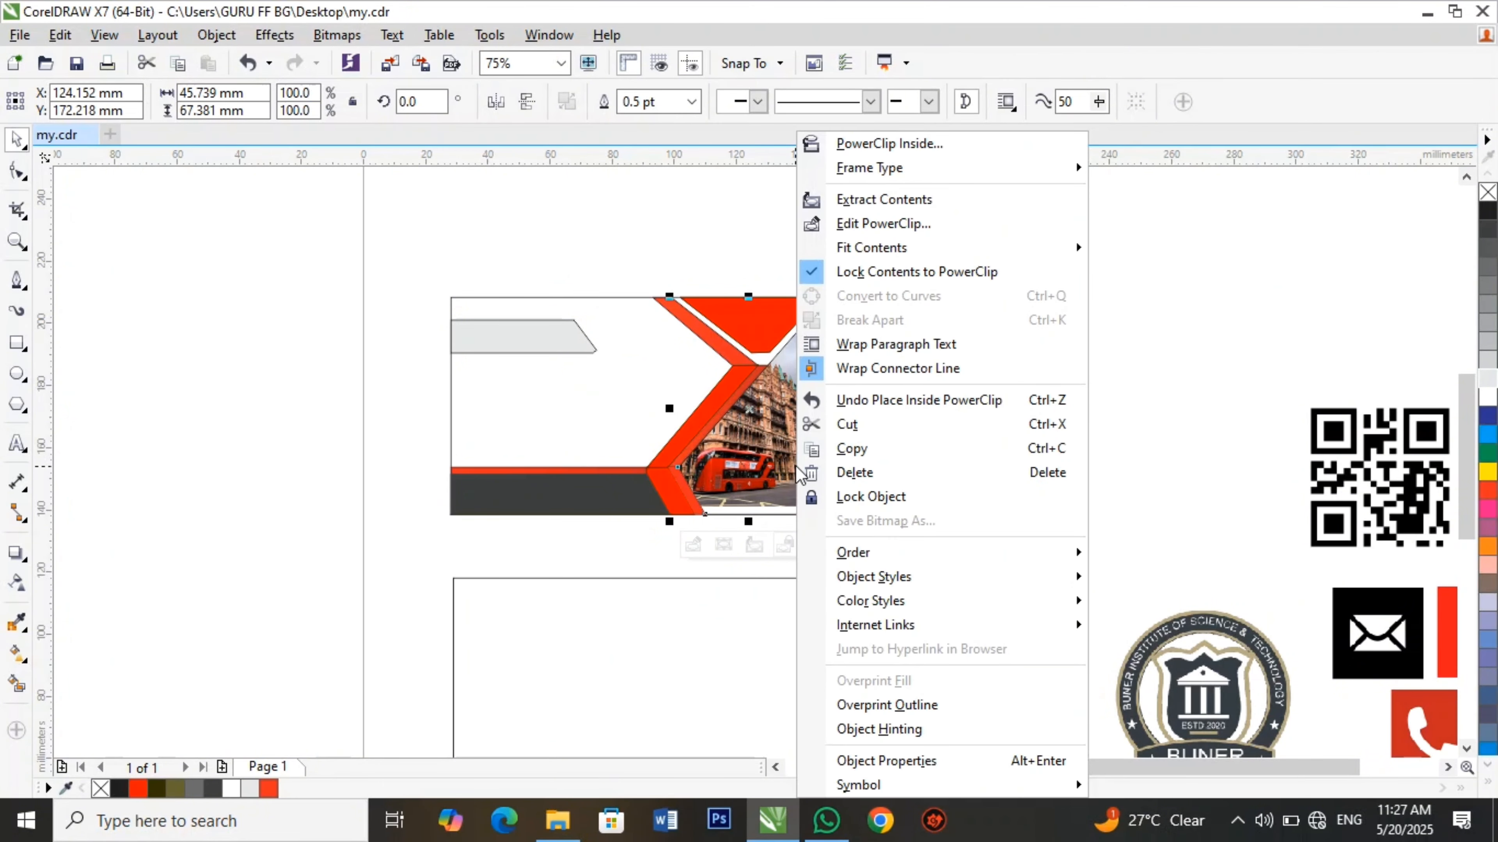
{"action": "left_click", "coordinate": [855, 244]}
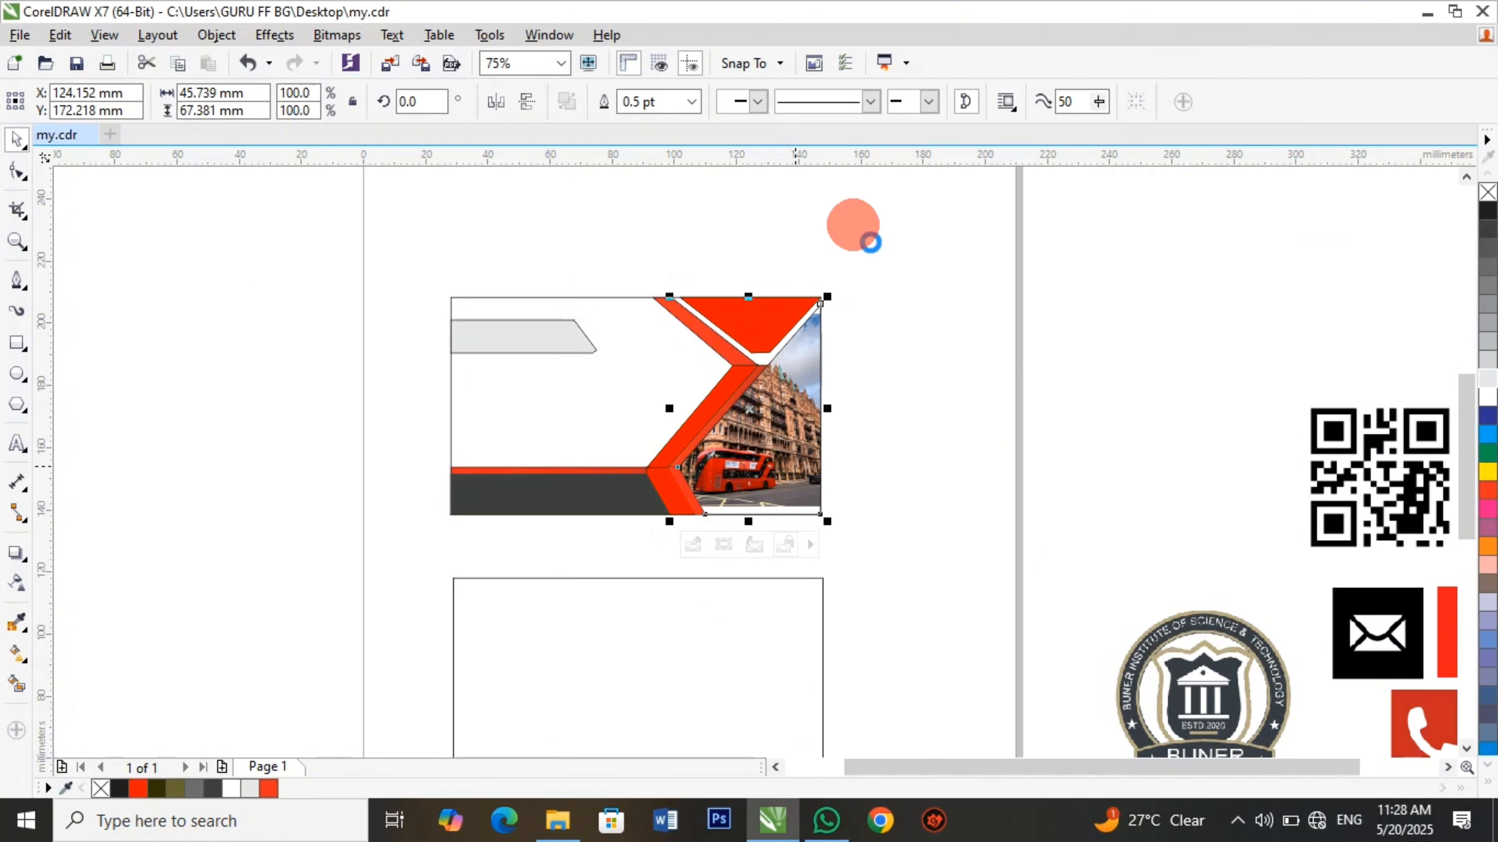
{"action": "left_click", "coordinate": [793, 467]}
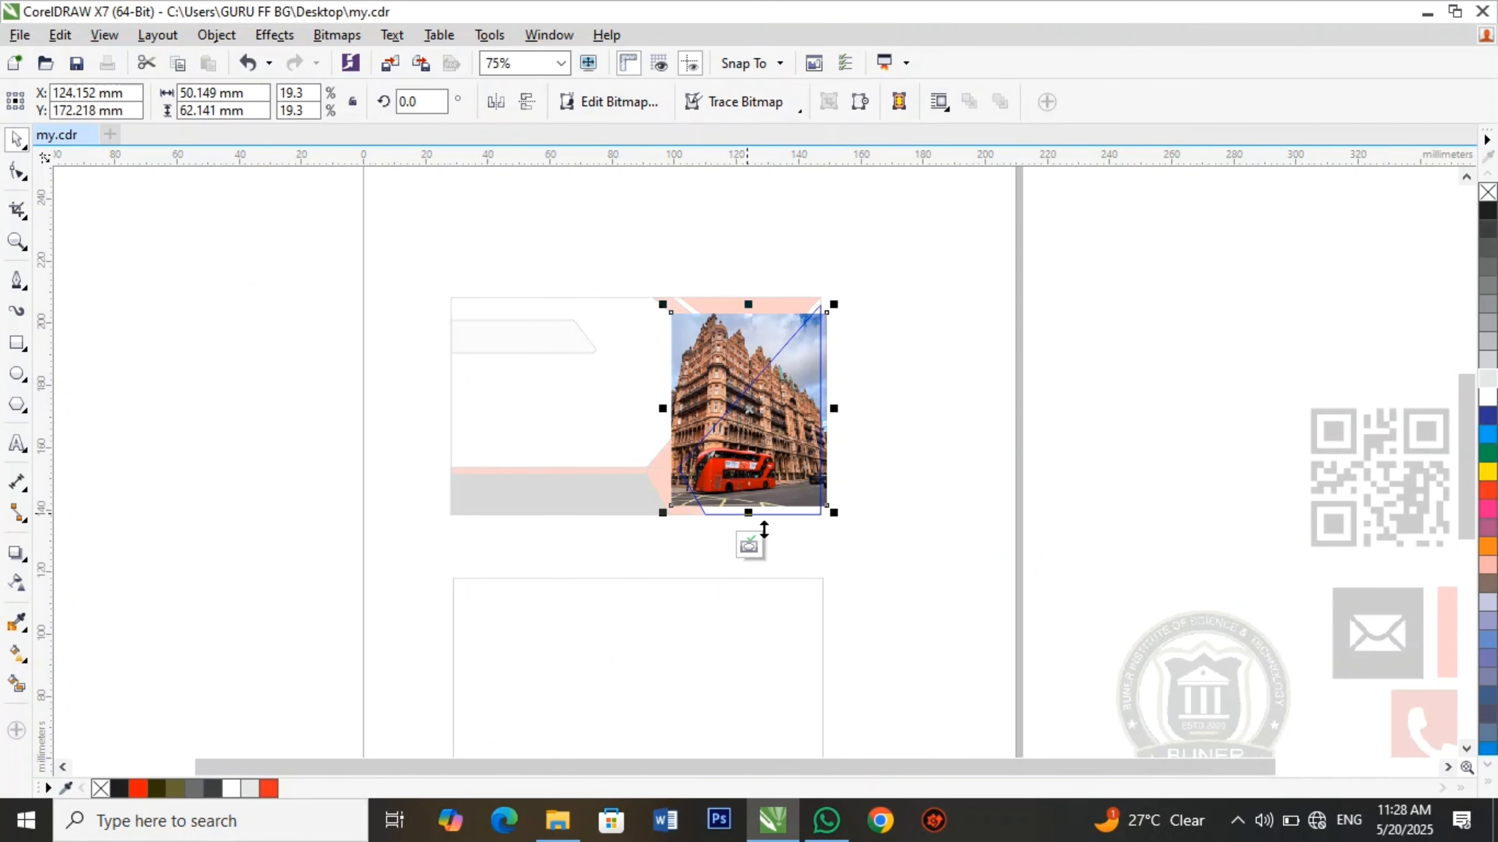
{"action": "left_click_drag", "start_coordinate": [750, 541], "coordinate": [765, 543]}
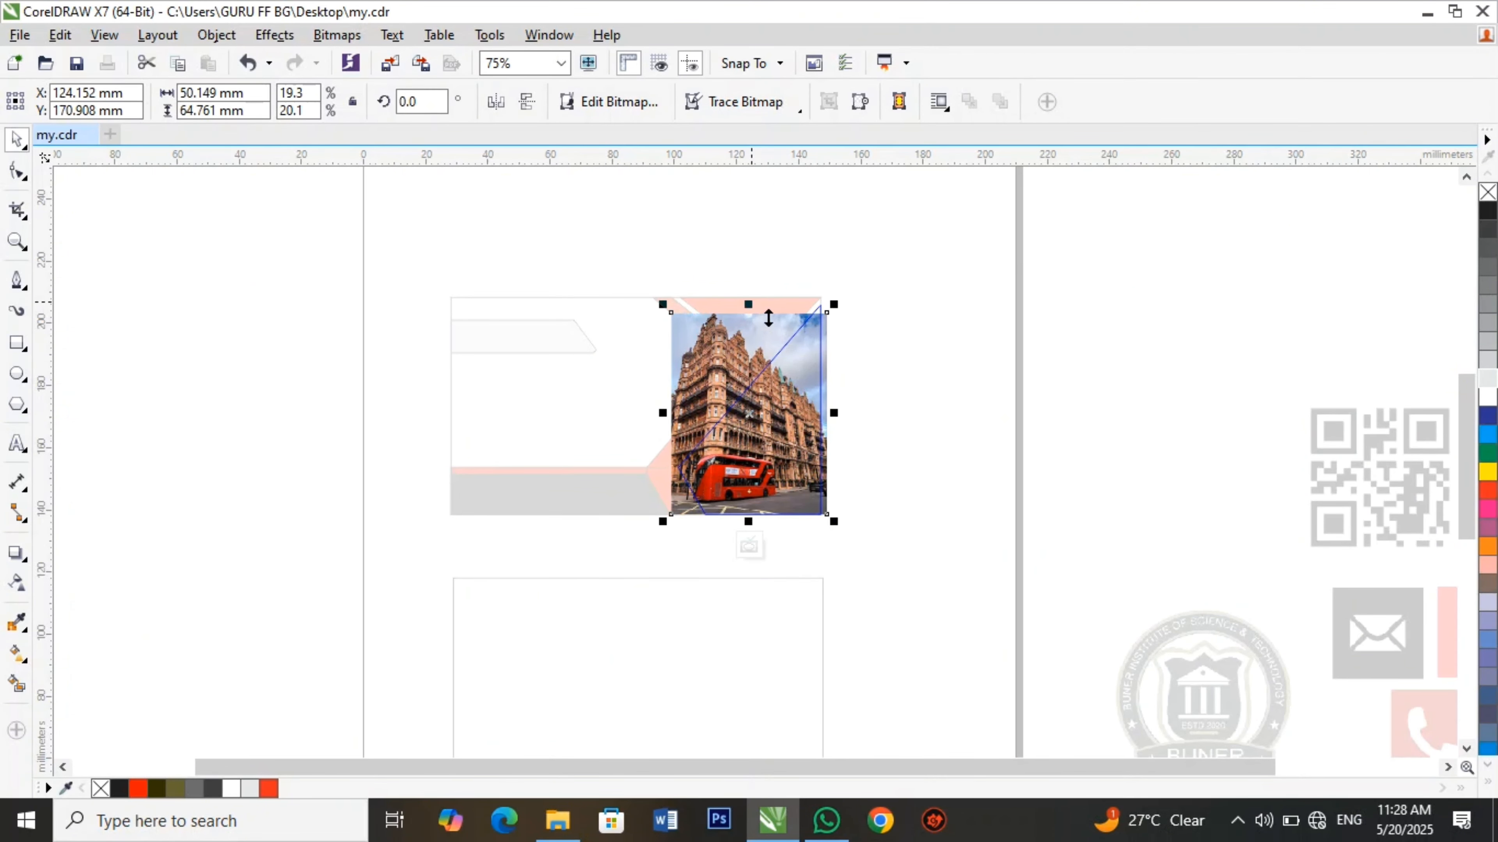
{"action": "left_click_drag", "start_coordinate": [751, 302], "coordinate": [770, 309]}
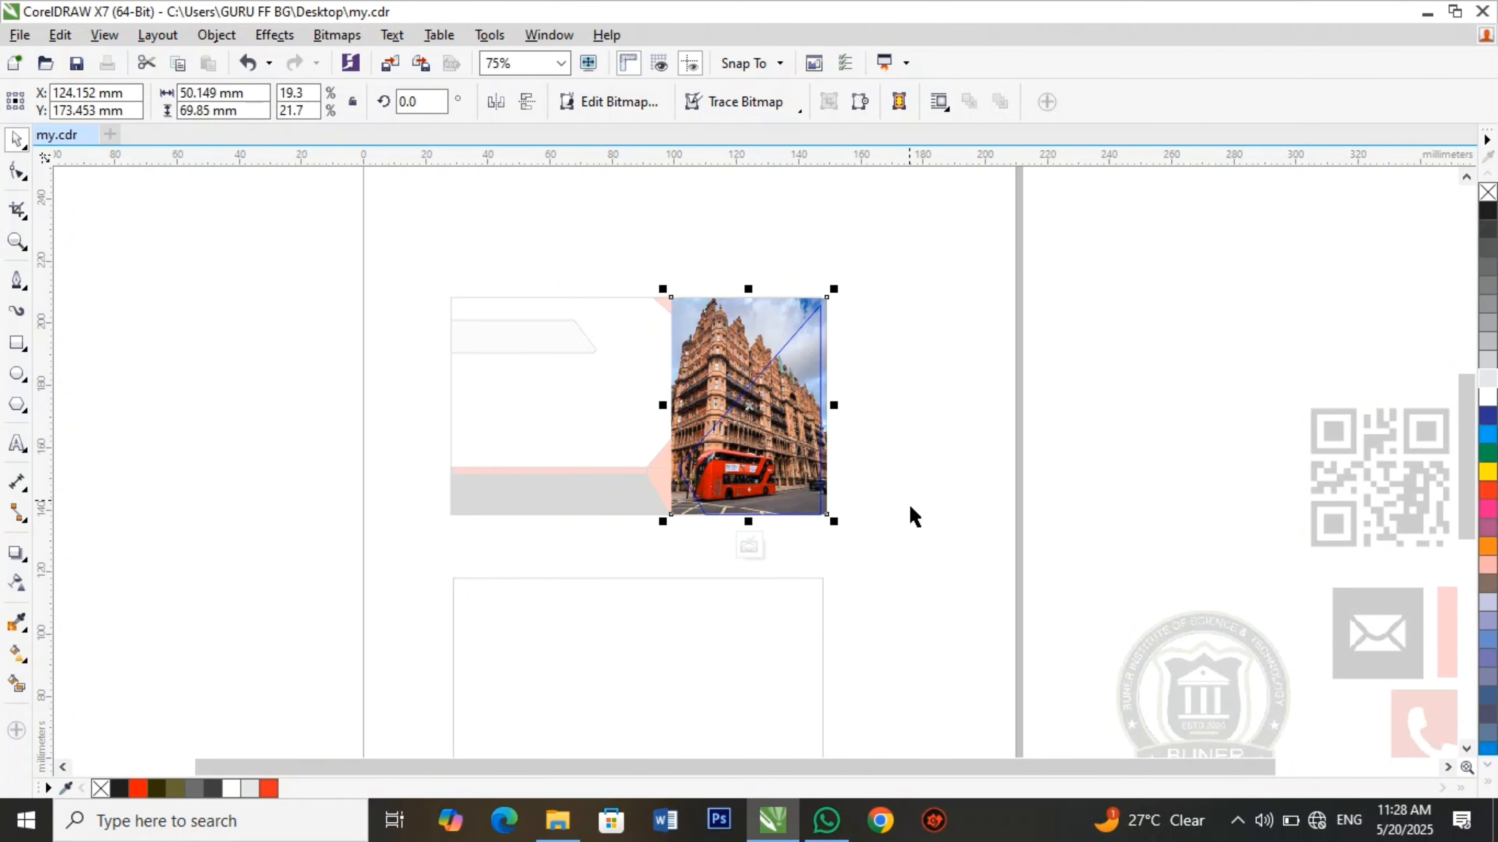
{"action": "left_click", "coordinate": [925, 504]}
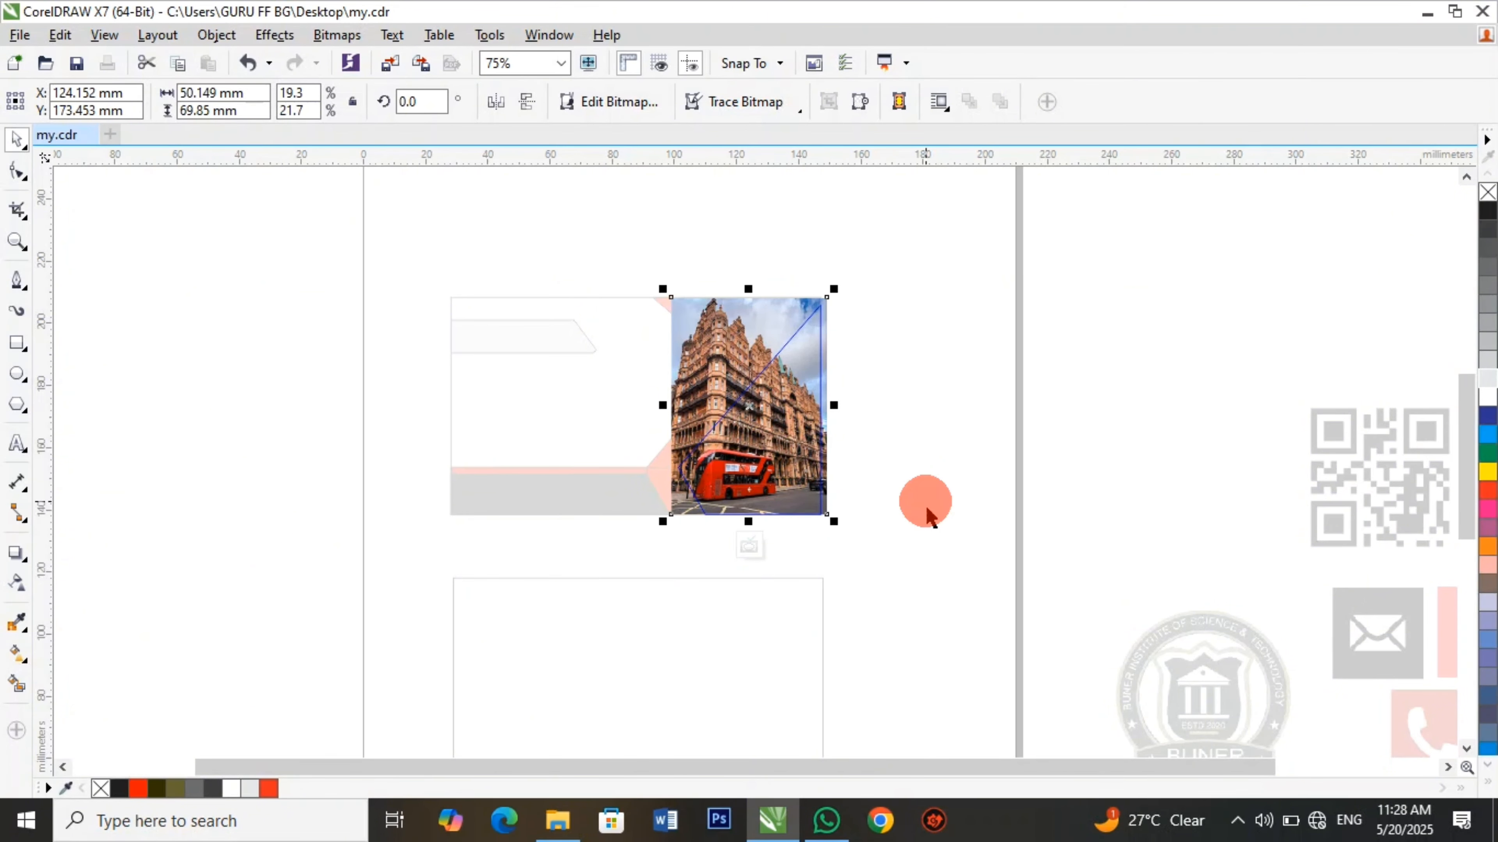
{"action": "double_click", "coordinate": [771, 495]}
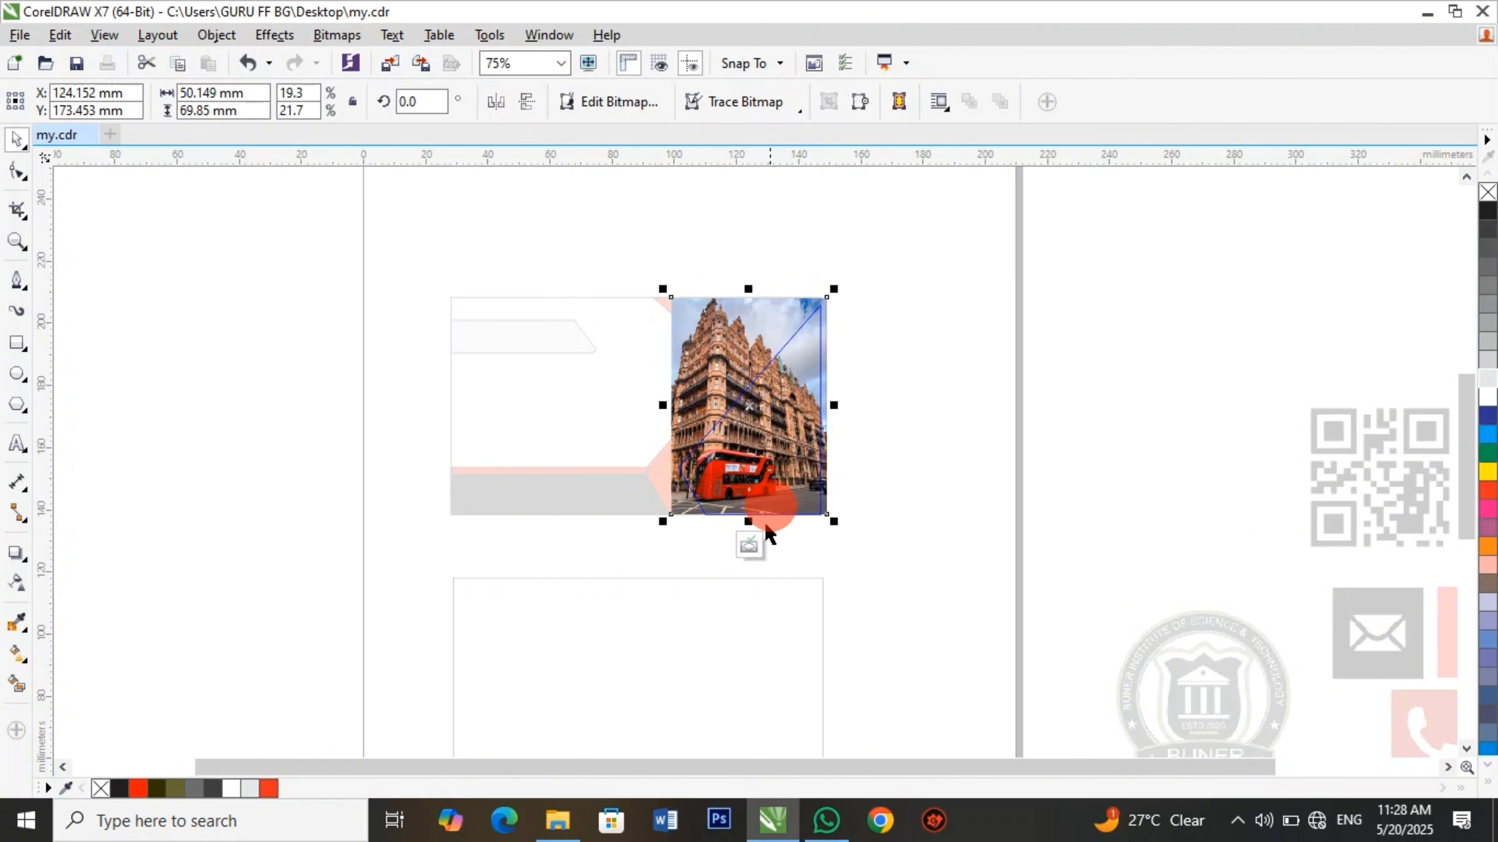
{"action": "left_click", "coordinate": [749, 545]}
{"action": "left_click", "coordinate": [890, 570]}
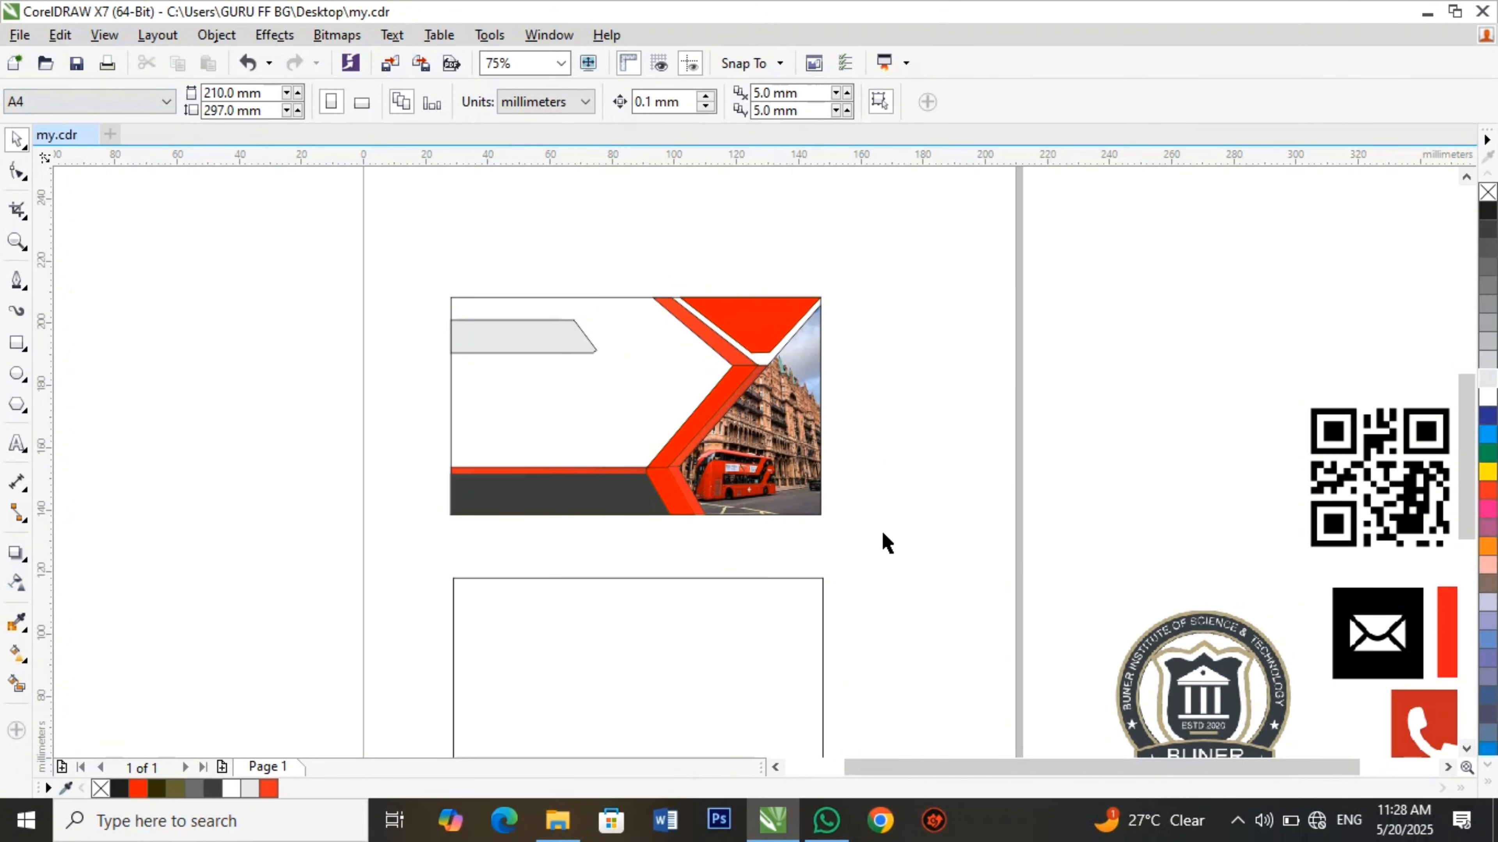
Undo the last change and smart-fill the photo's shape with black and no outline as an overlay.
{"action": "scroll", "coordinate": [843, 413], "scroll_direction": "up", "scroll_amount": 1}
{"action": "scroll", "coordinate": [688, 375], "scroll_direction": "down", "scroll_amount": 1}
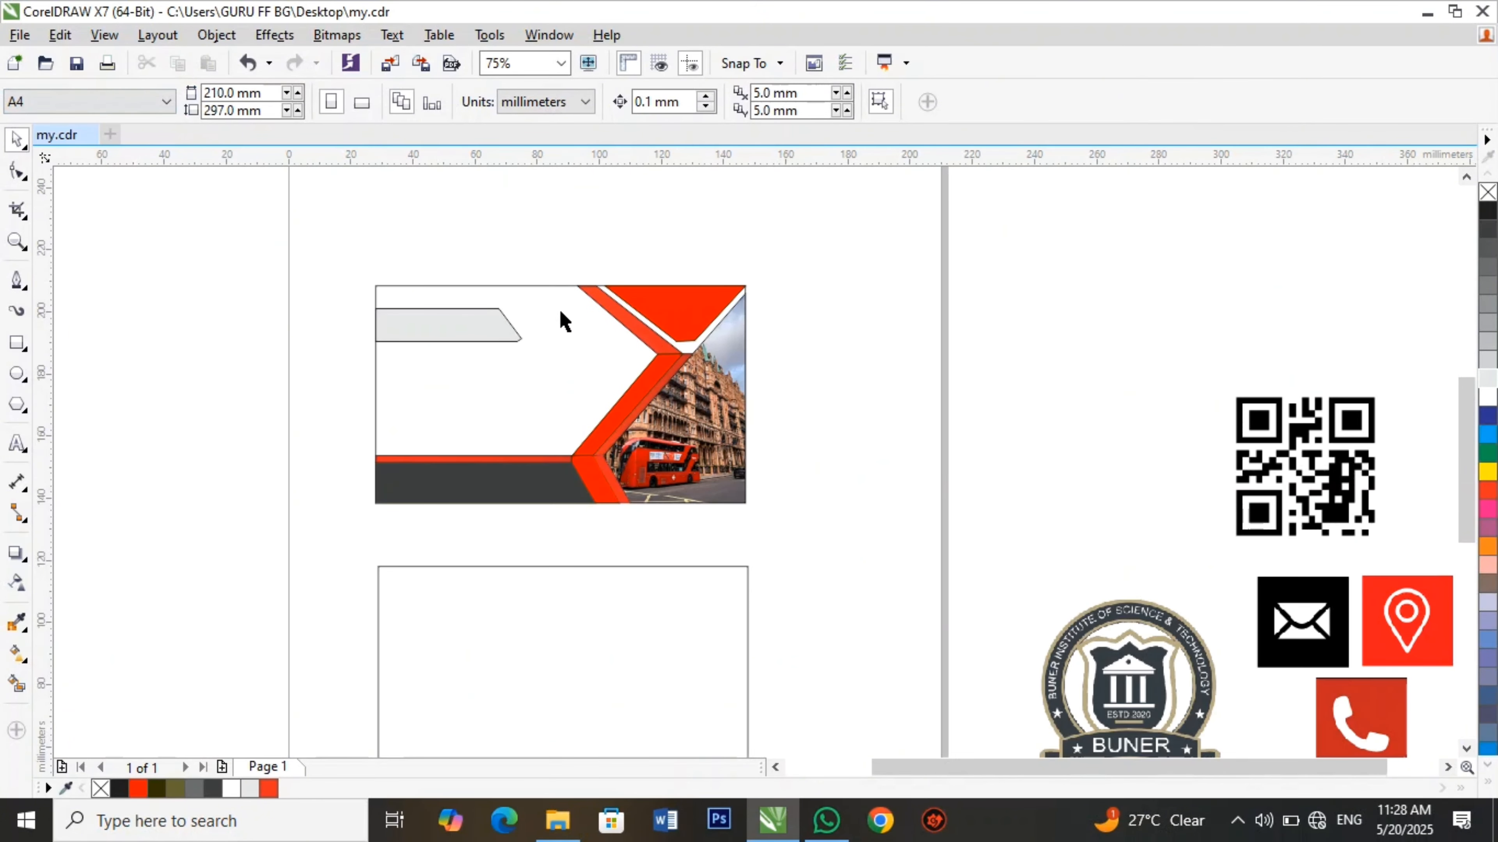
{"action": "scroll", "coordinate": [554, 316], "scroll_direction": "up", "scroll_amount": 1}
{"action": "key", "text": "ctrl+z"}
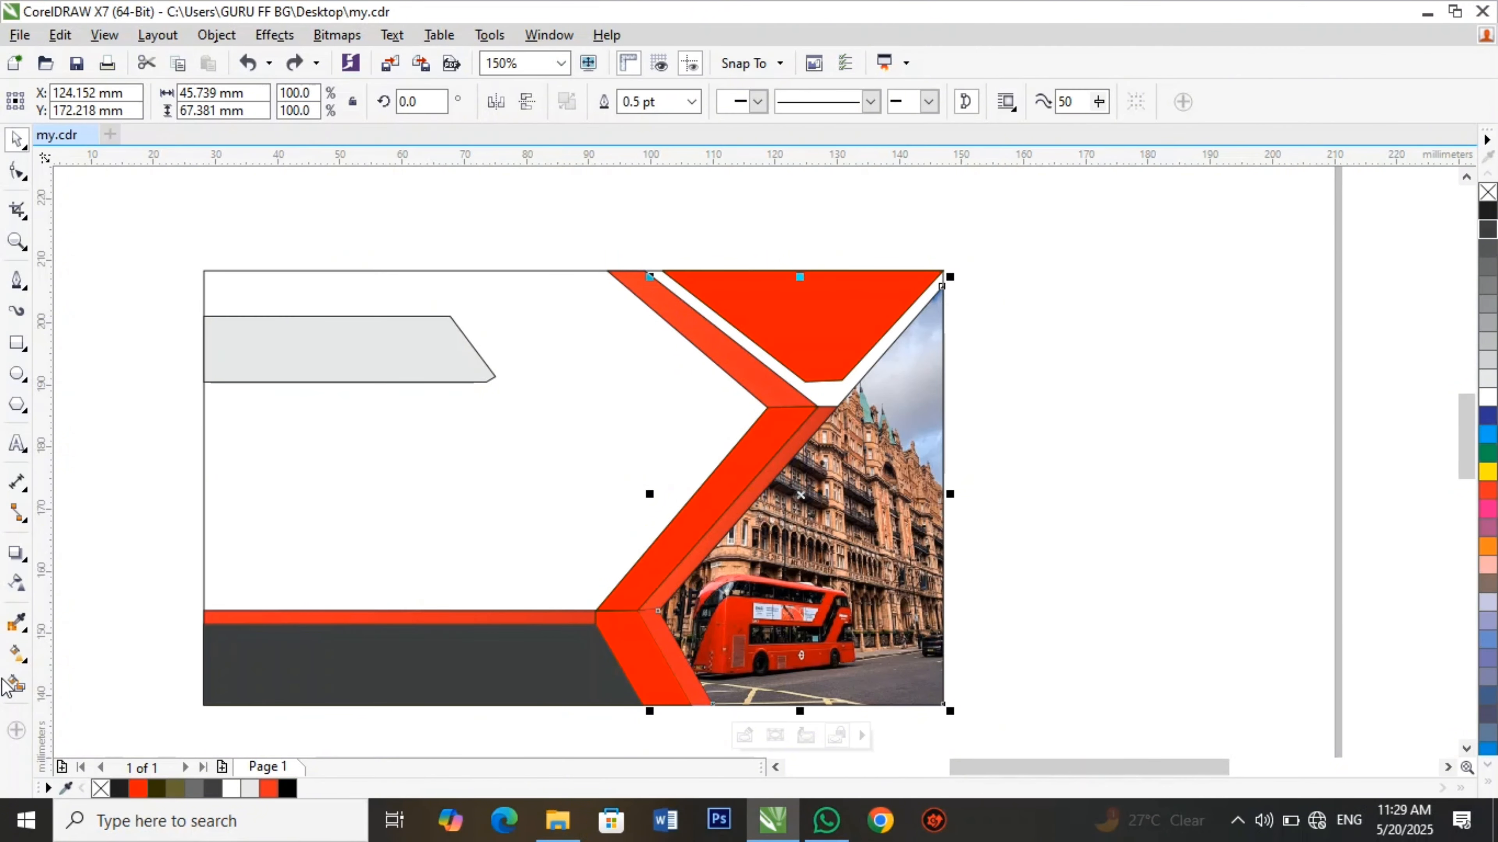
{"action": "left_click", "coordinate": [16, 684]}
{"action": "left_click", "coordinate": [870, 587]}
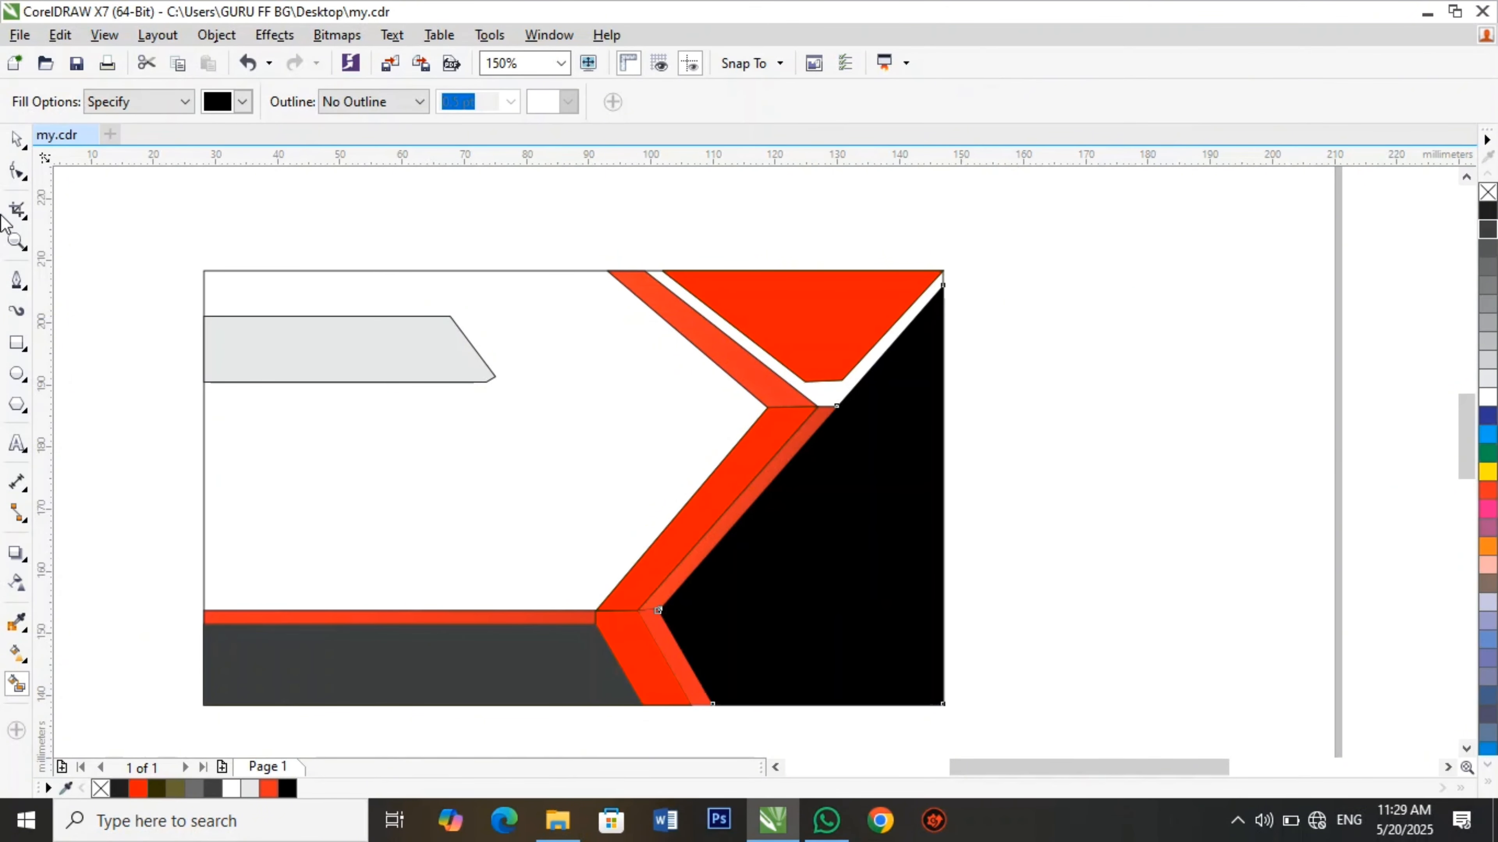
{"action": "left_click", "coordinate": [16, 139]}
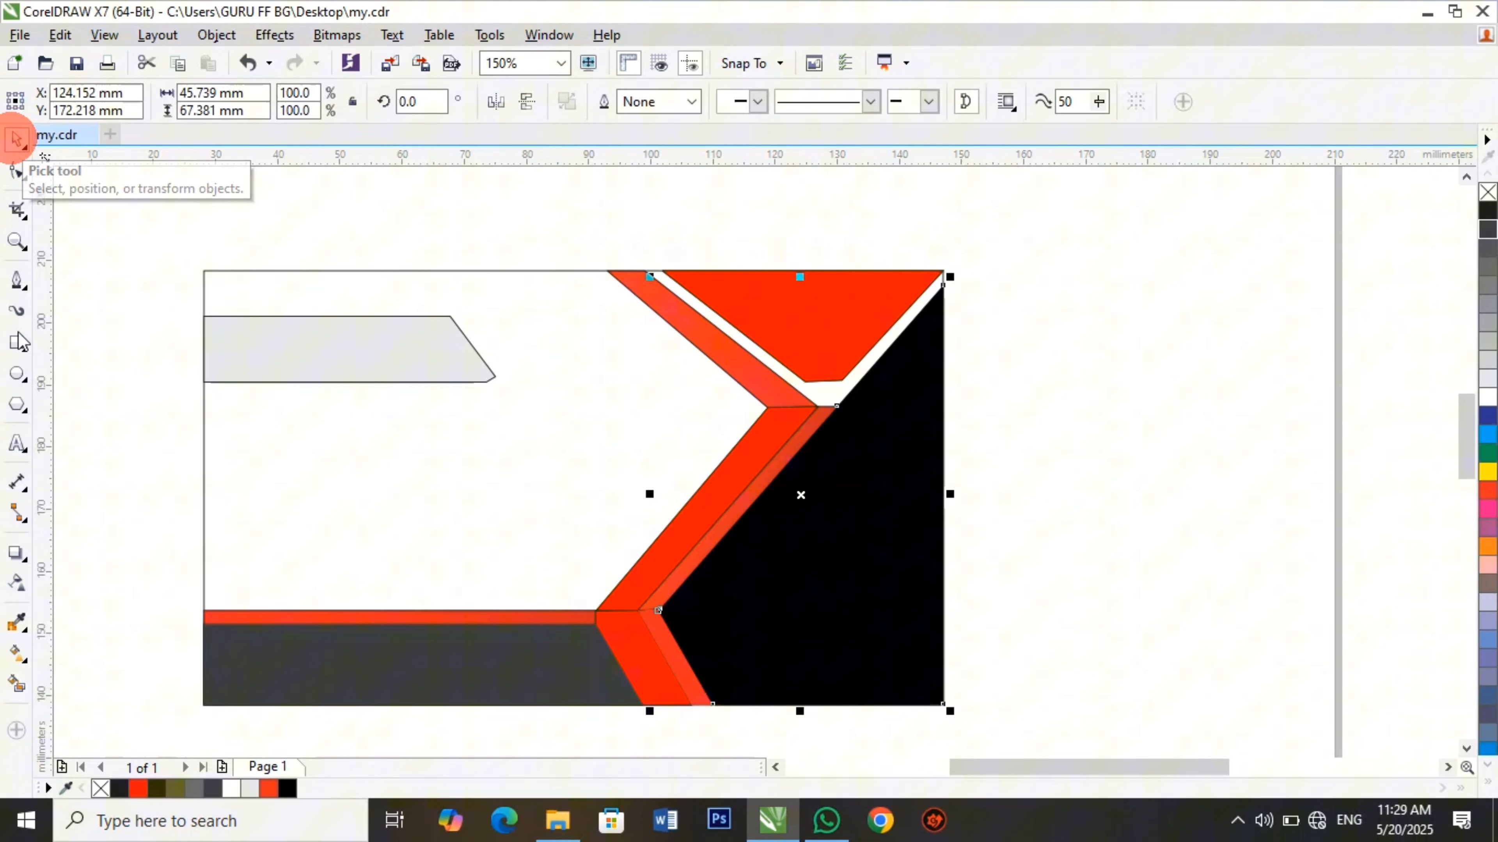
Apply a uniform transparency of 35 to the black overlay covering the building photo.
{"action": "left_click", "coordinate": [17, 584]}
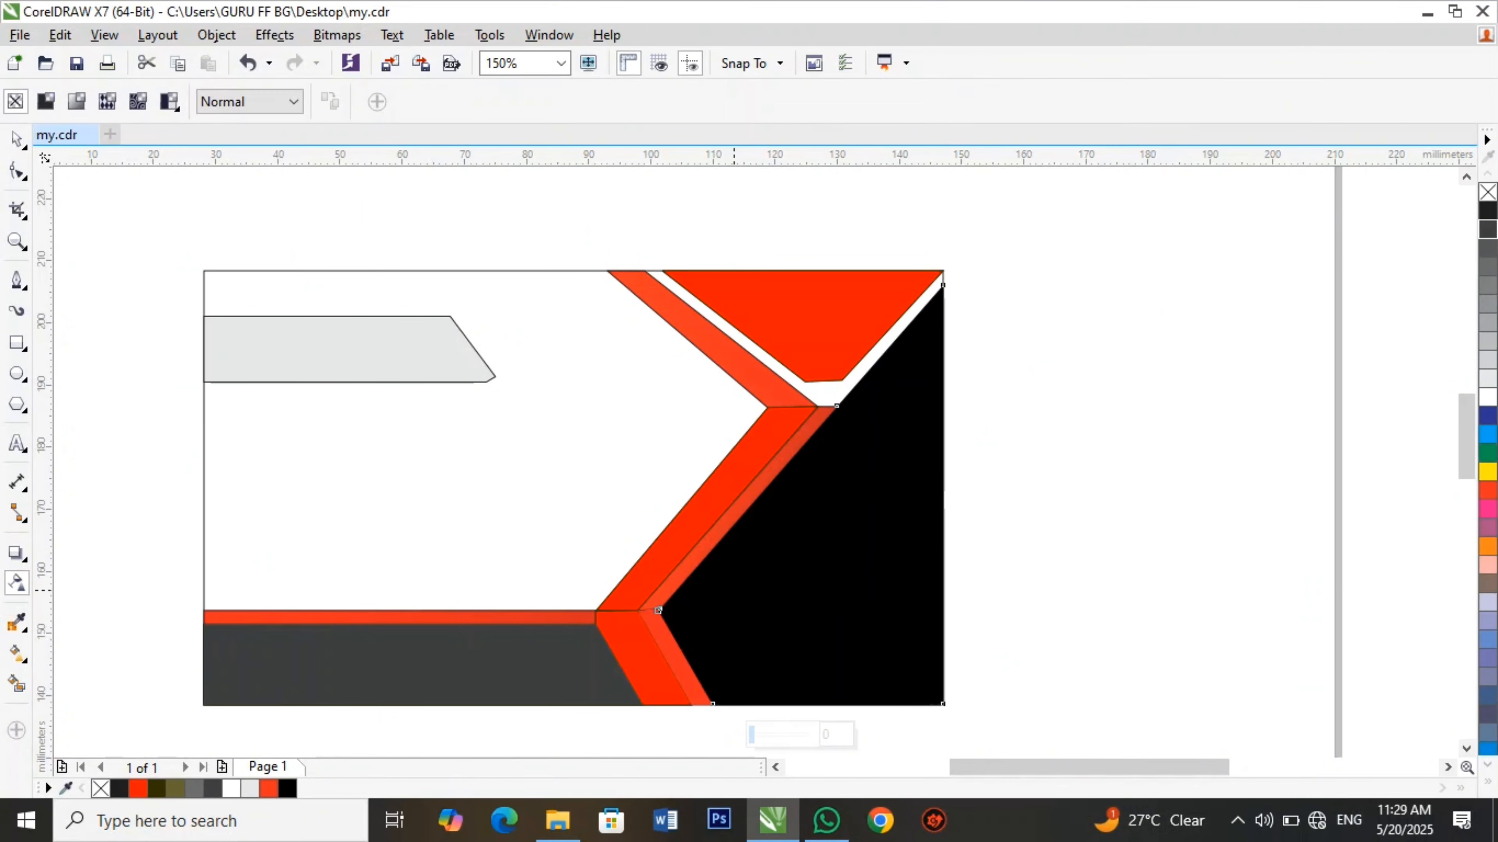
{"action": "left_click", "coordinate": [776, 601]}
{"action": "left_click", "coordinate": [762, 734]}
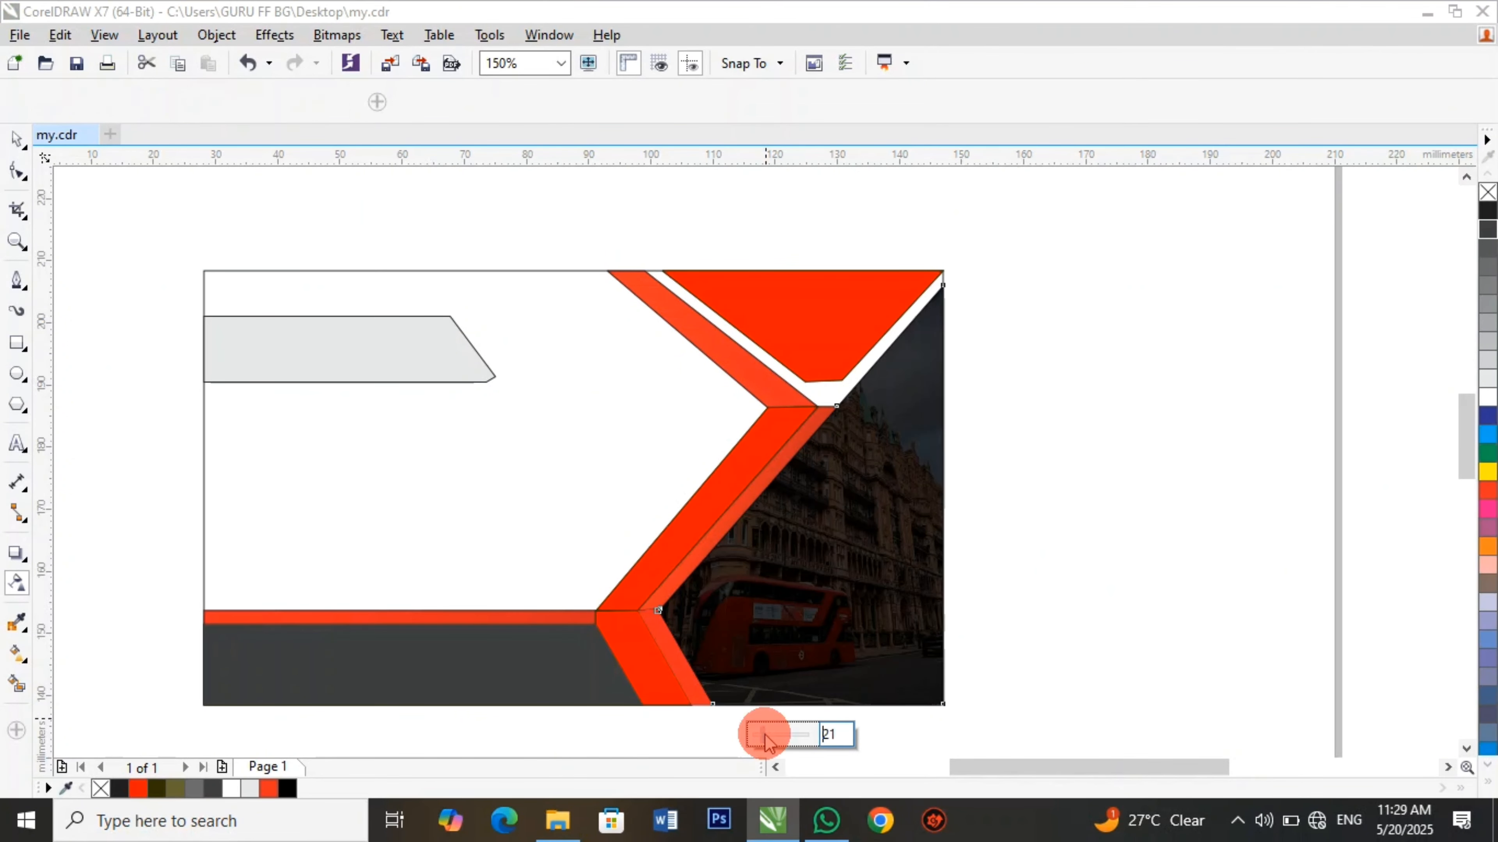
{"action": "left_click_drag", "start_coordinate": [793, 736], "coordinate": [774, 737]}
{"action": "left_click", "coordinate": [16, 139]}
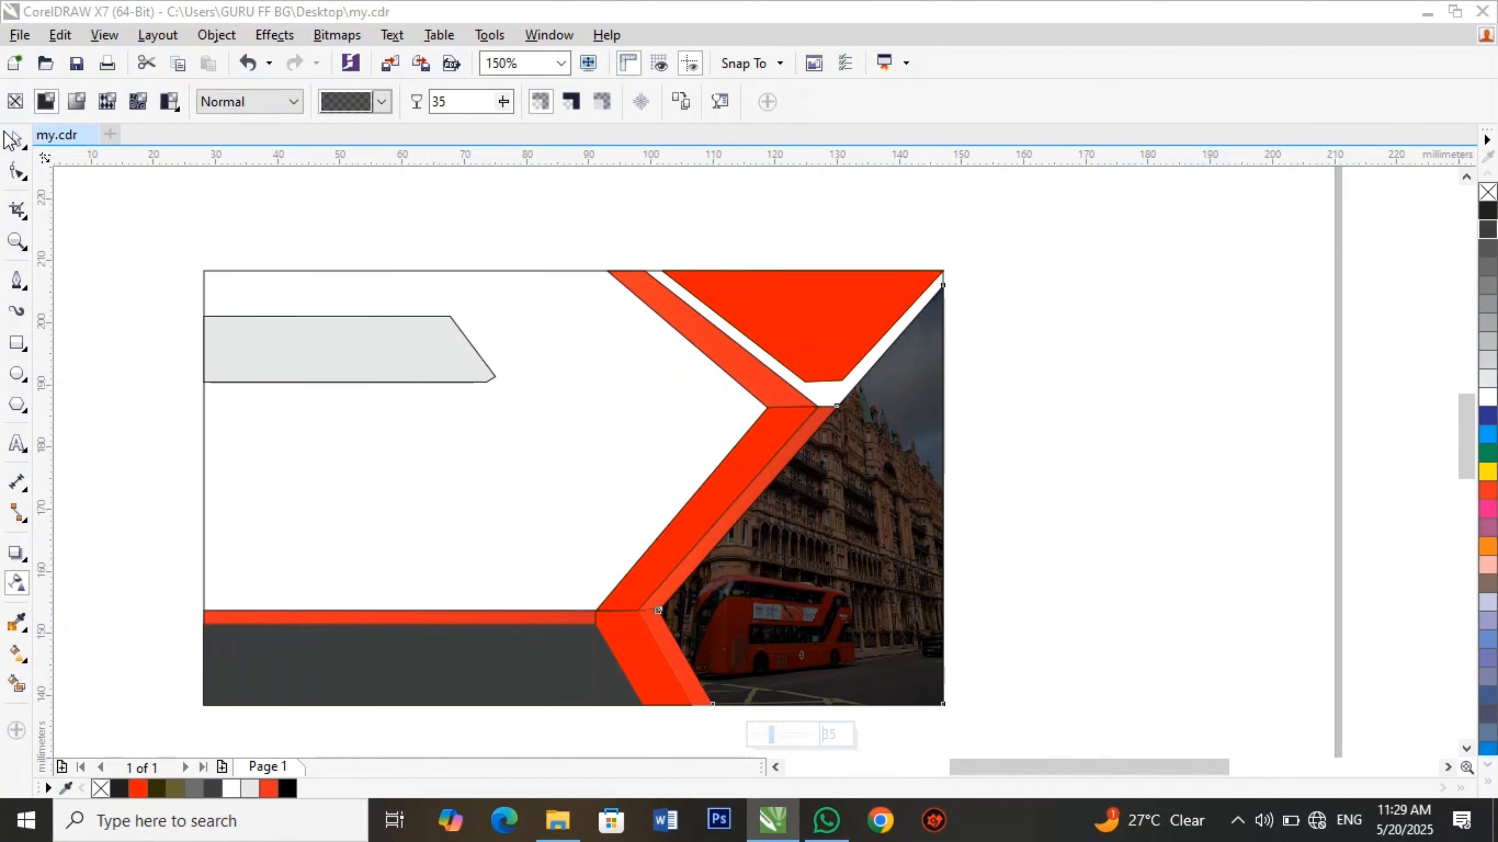
{"action": "left_click", "coordinate": [1218, 566]}
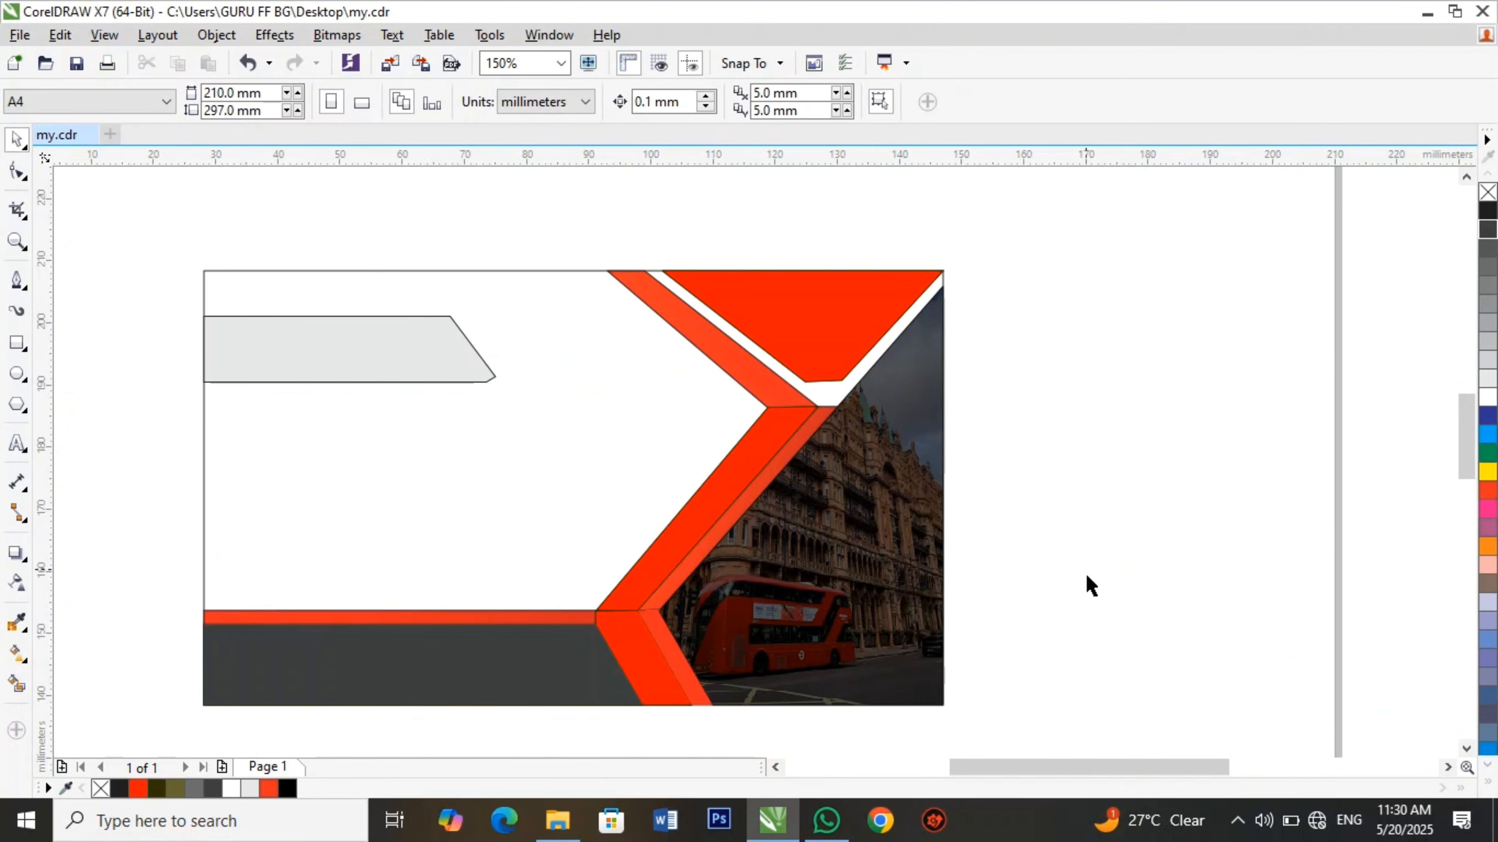
Move the round logo emblem onto the upper card and scale it to about 28 mm wide.
{"action": "scroll", "coordinate": [1091, 585], "scroll_direction": "down", "scroll_amount": 2}
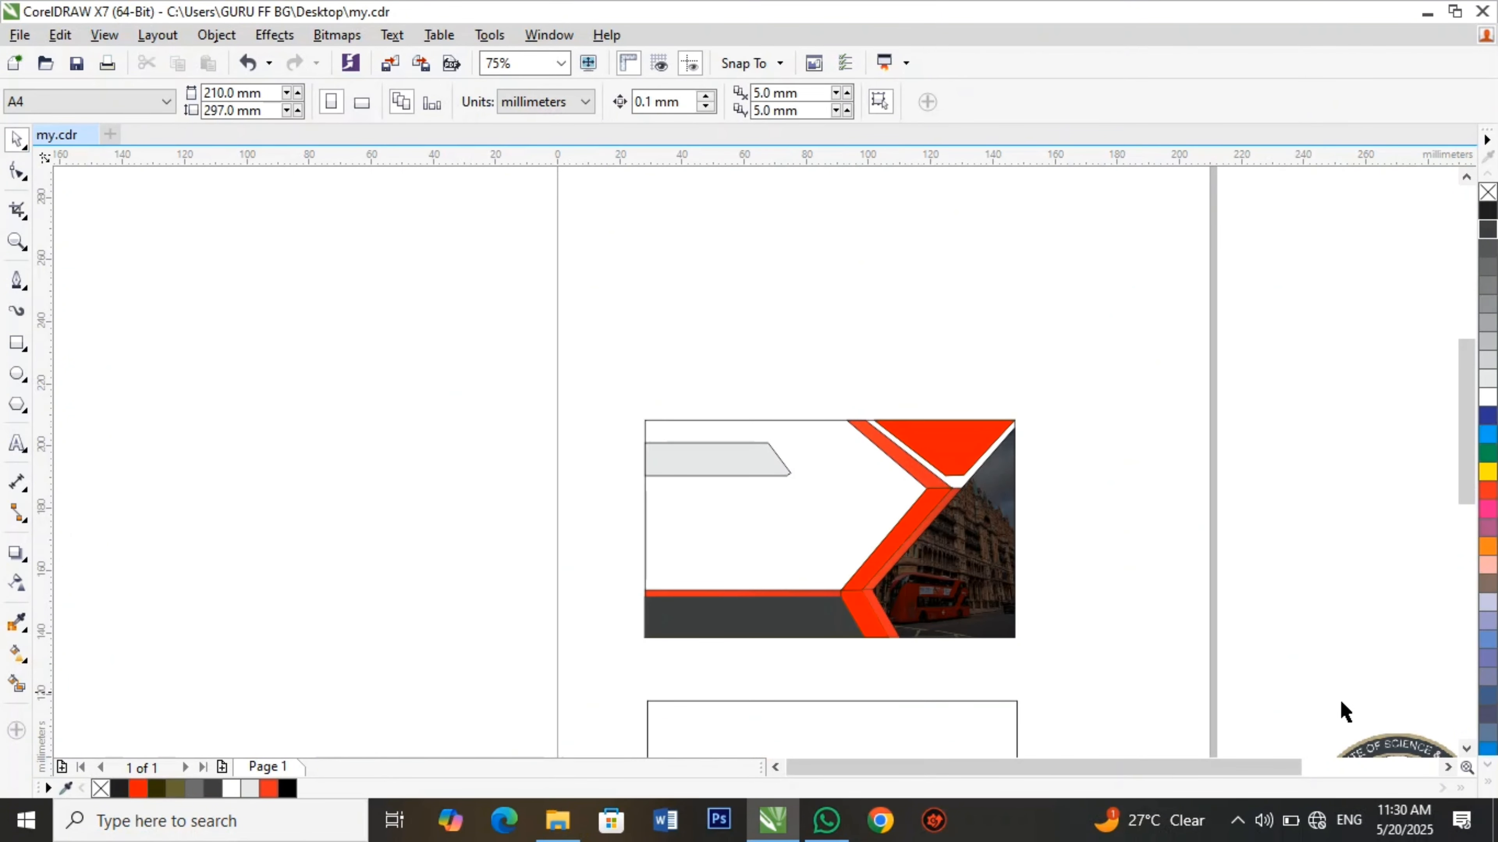
{"action": "left_click_drag", "start_coordinate": [1408, 749], "coordinate": [989, 457]}
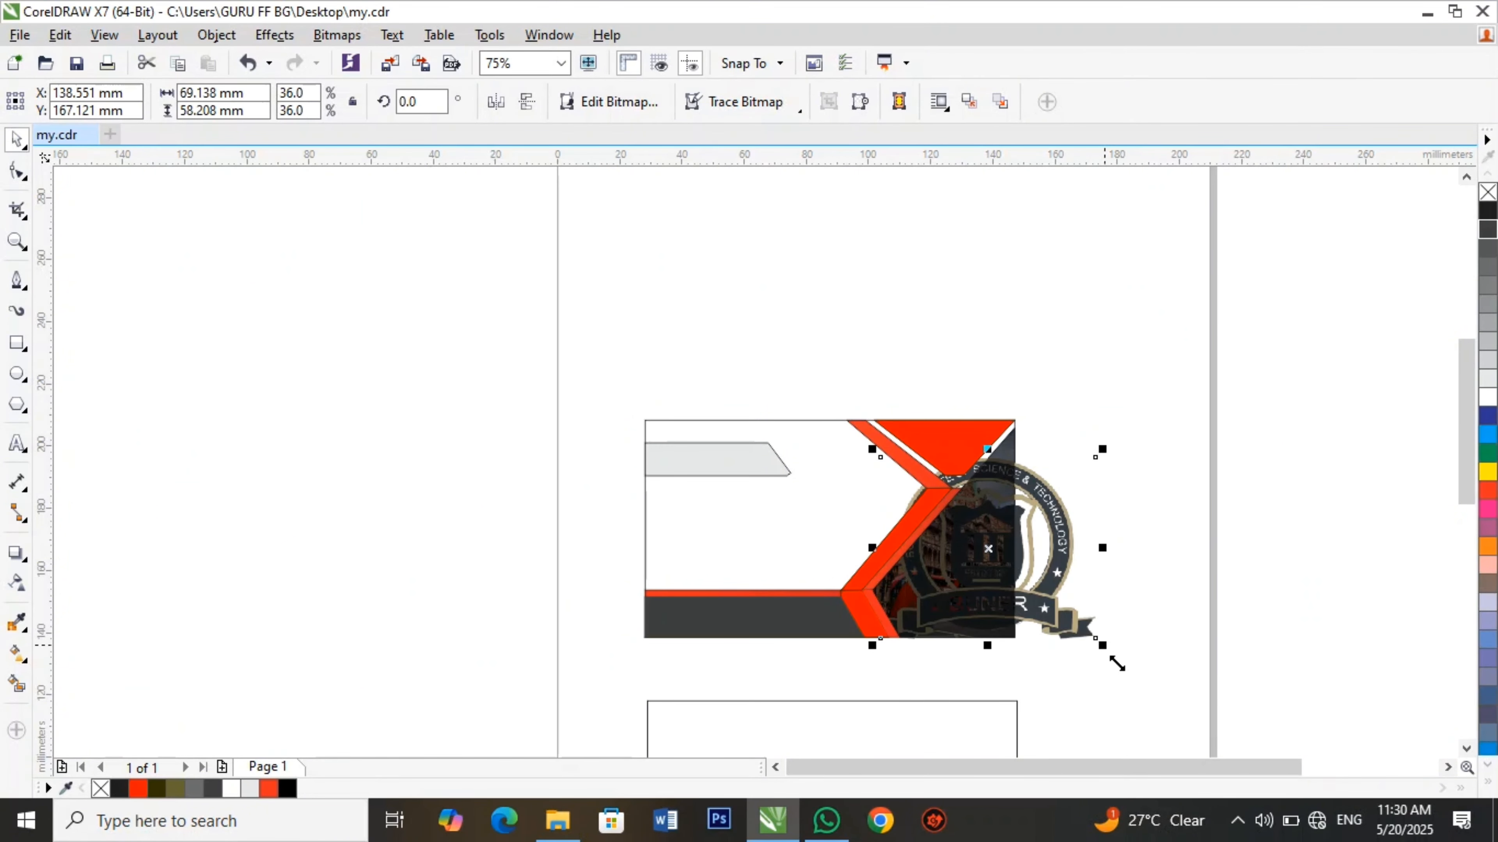
{"action": "left_click_drag", "start_coordinate": [1116, 663], "coordinate": [987, 555]}
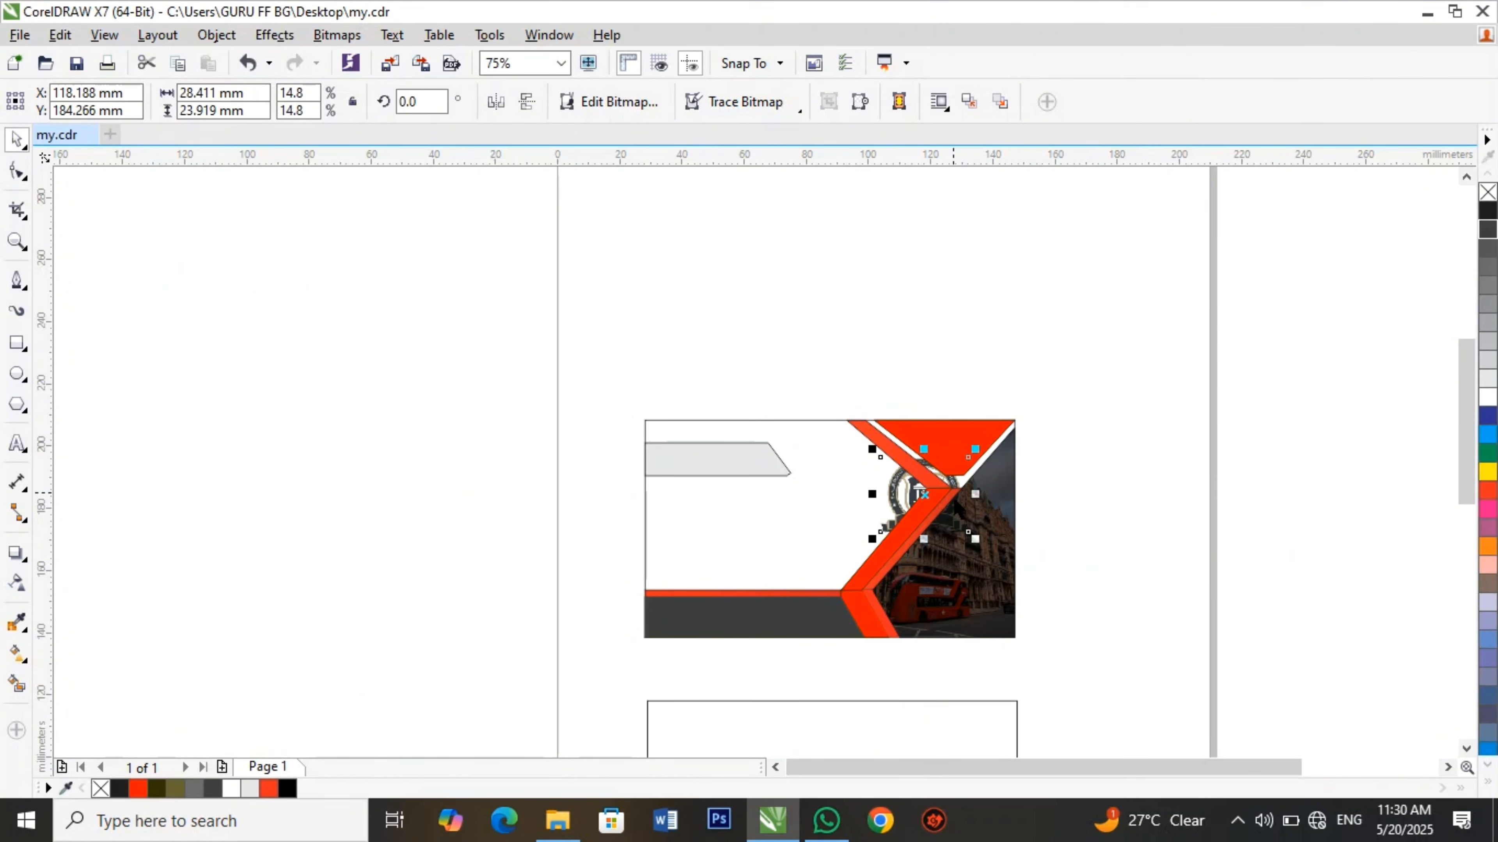
Move the logo off the upper card into the empty area beside it and bring it to the front of the page.
{"action": "left_click_drag", "start_coordinate": [908, 495], "coordinate": [1143, 586]}
{"action": "right_click", "coordinate": [1144, 587]}
{"action": "mouse_move", "coordinate": [1190, 575]}
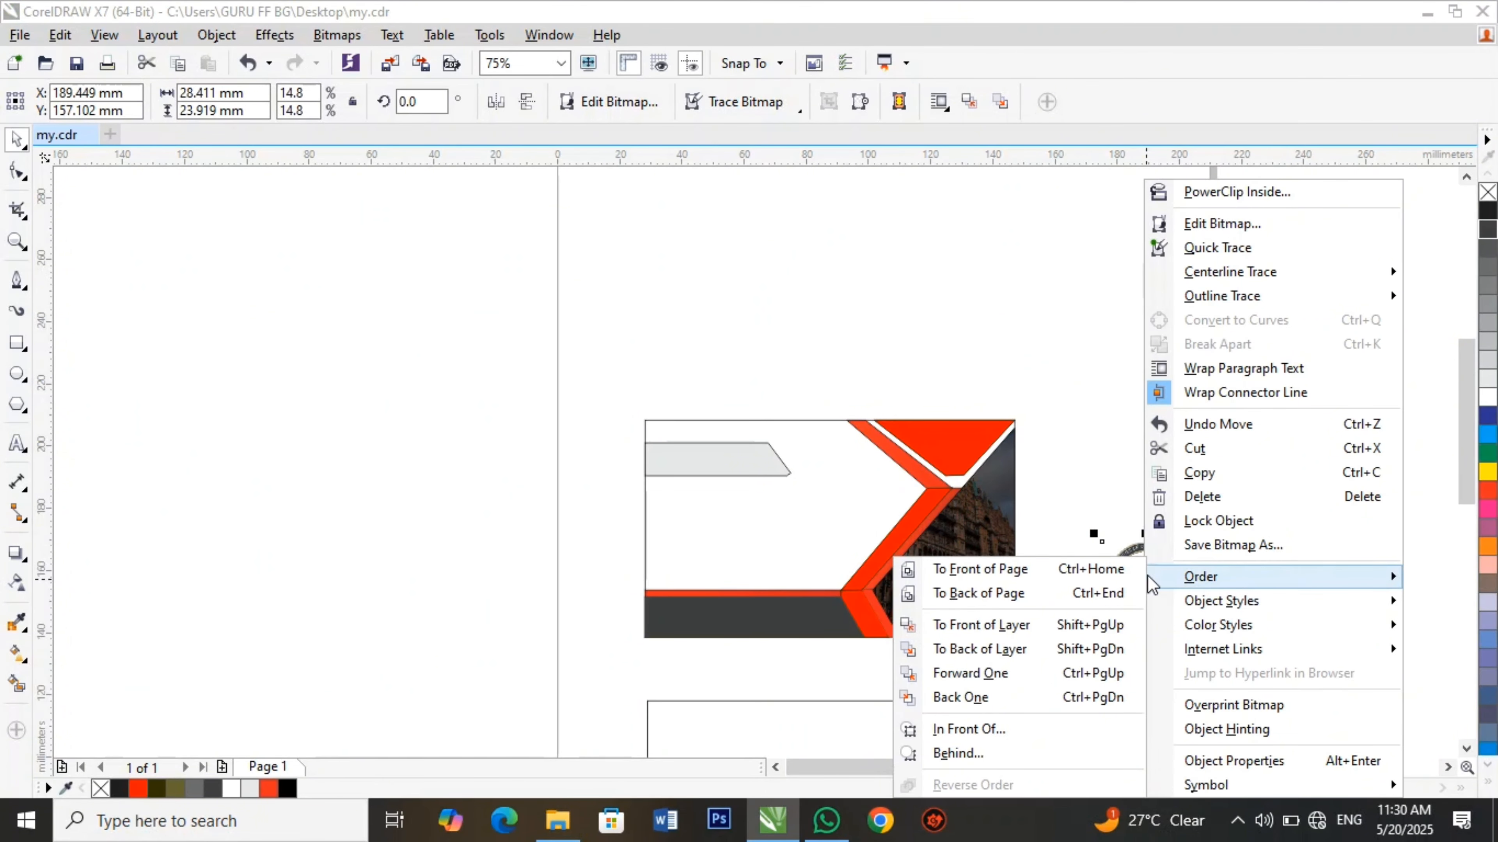
{"action": "left_click", "coordinate": [1024, 583]}
{"action": "right_click", "coordinate": [1168, 585]}
{"action": "mouse_move", "coordinate": [1218, 595]}
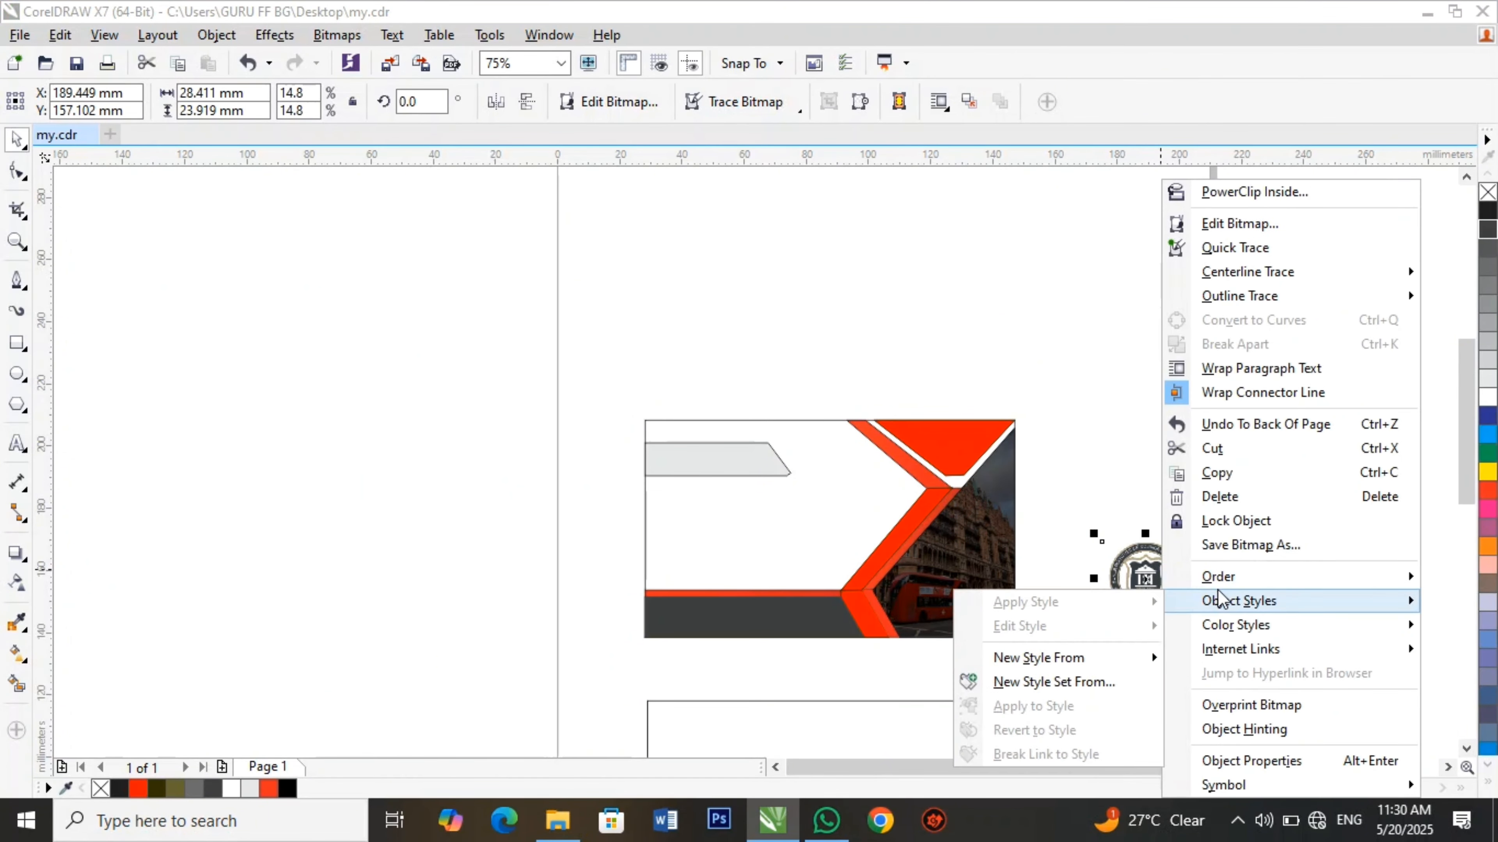
{"action": "left_click", "coordinate": [1014, 569]}
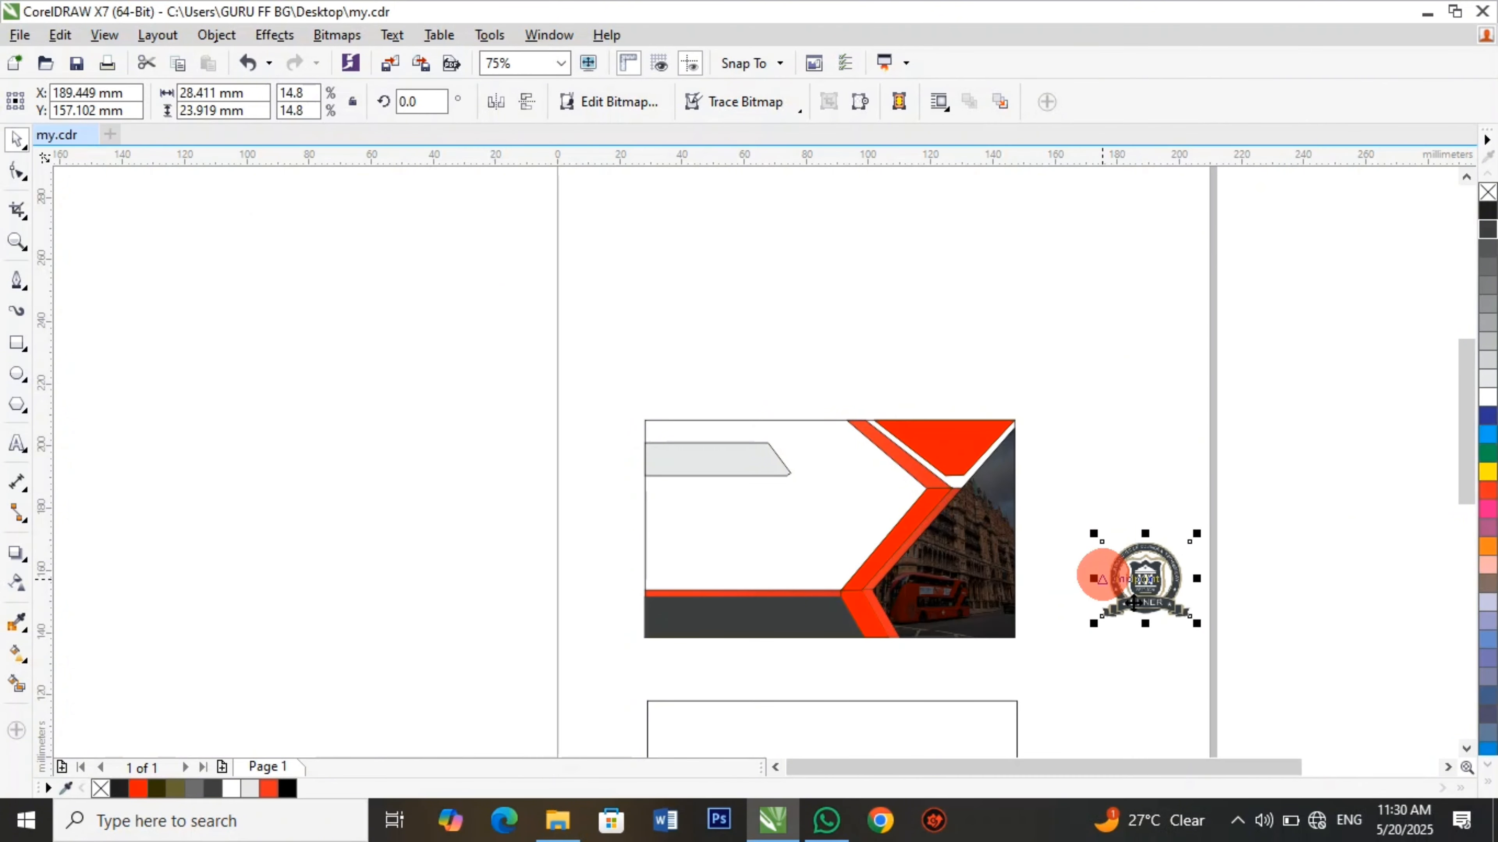
Place the logo over the upper card's building photo and scale it down to about 10 mm wide.
{"action": "left_click_drag", "start_coordinate": [1155, 612], "coordinate": [1034, 628]}
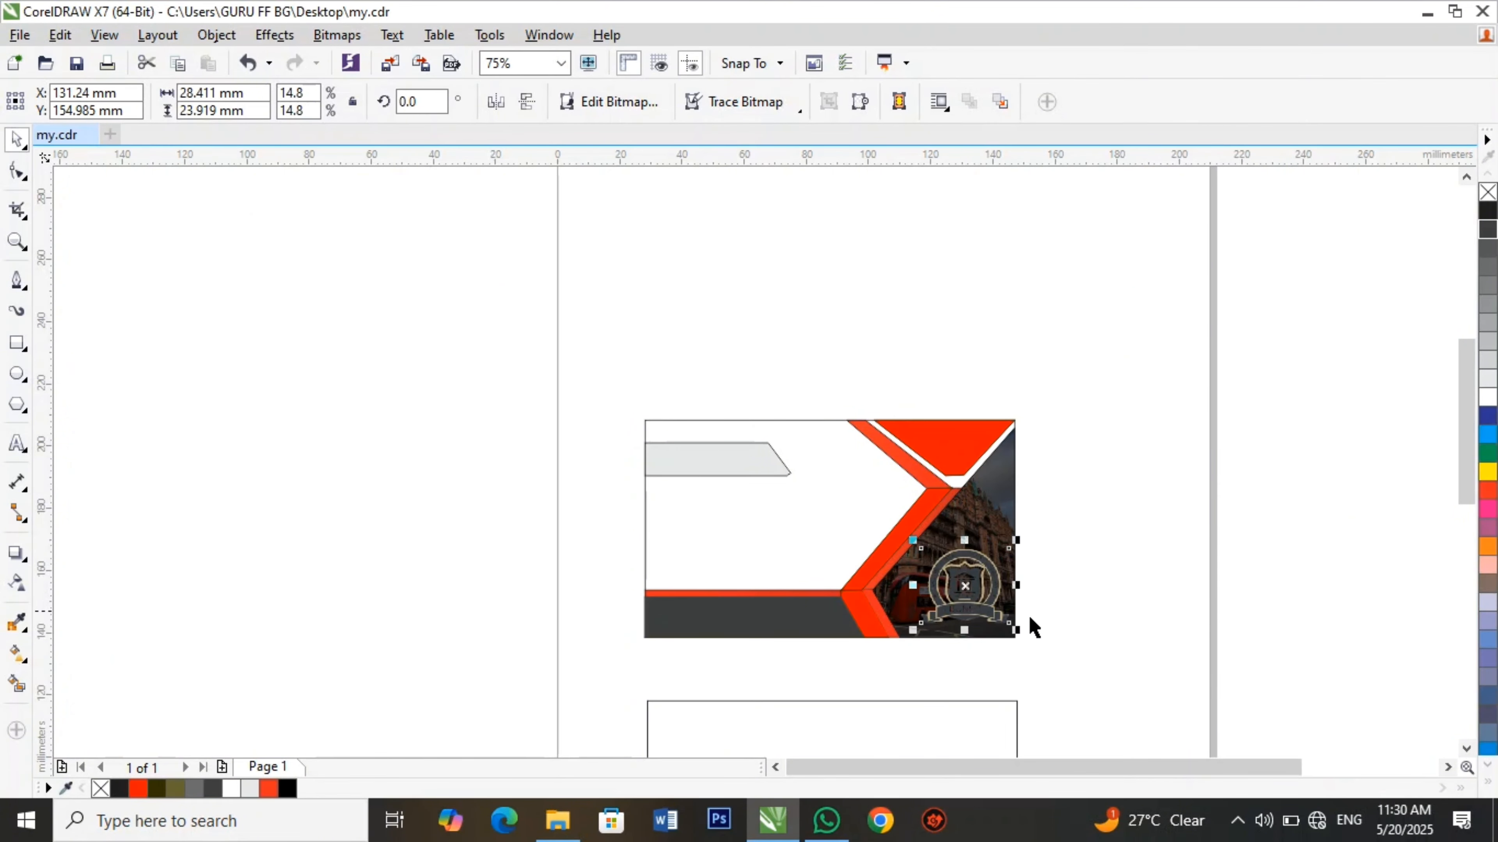
{"action": "scroll", "coordinate": [1102, 622], "scroll_direction": "up", "scroll_amount": 1}
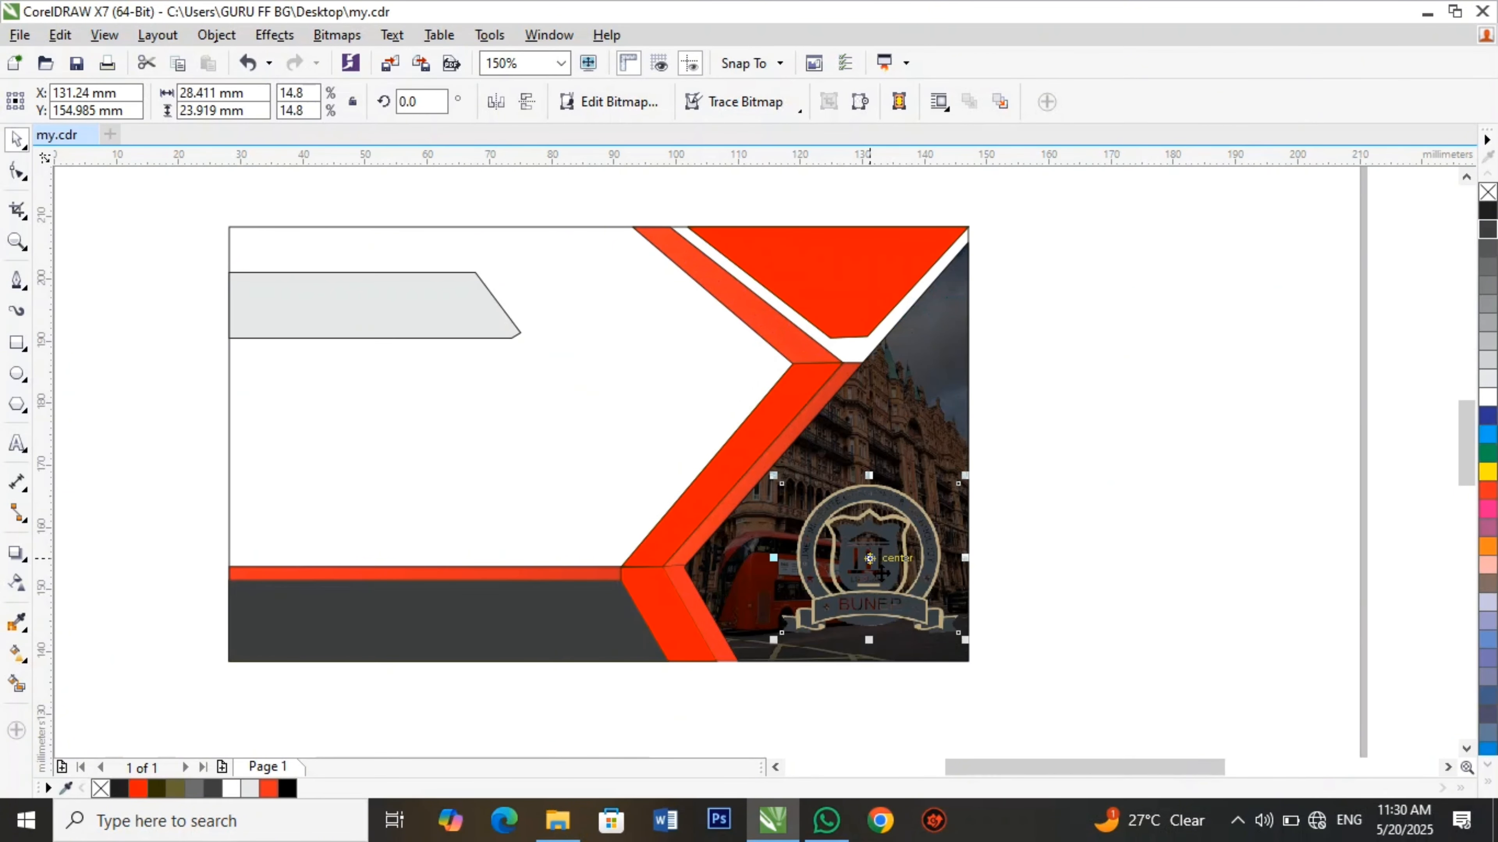
{"action": "scroll", "coordinate": [881, 572], "scroll_direction": "up", "scroll_amount": 1}
{"action": "left_click_drag", "start_coordinate": [1058, 715], "coordinate": [918, 597]}
{"action": "left_click_drag", "start_coordinate": [689, 598], "coordinate": [776, 526]}
{"action": "scroll", "coordinate": [1006, 562], "scroll_direction": "down", "scroll_amount": 1}
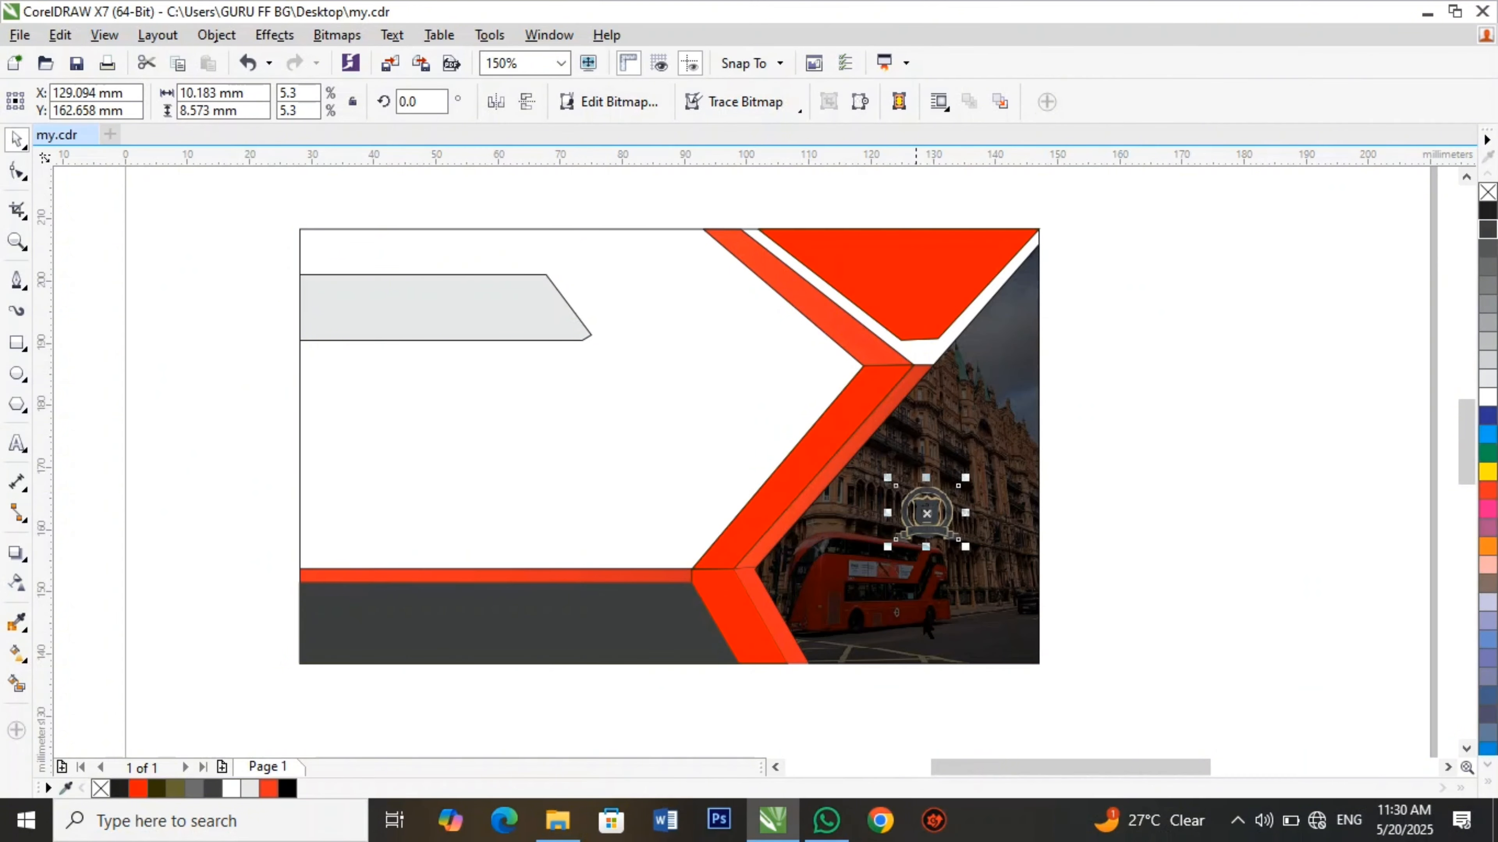
{"action": "left_click", "coordinate": [1045, 658]}
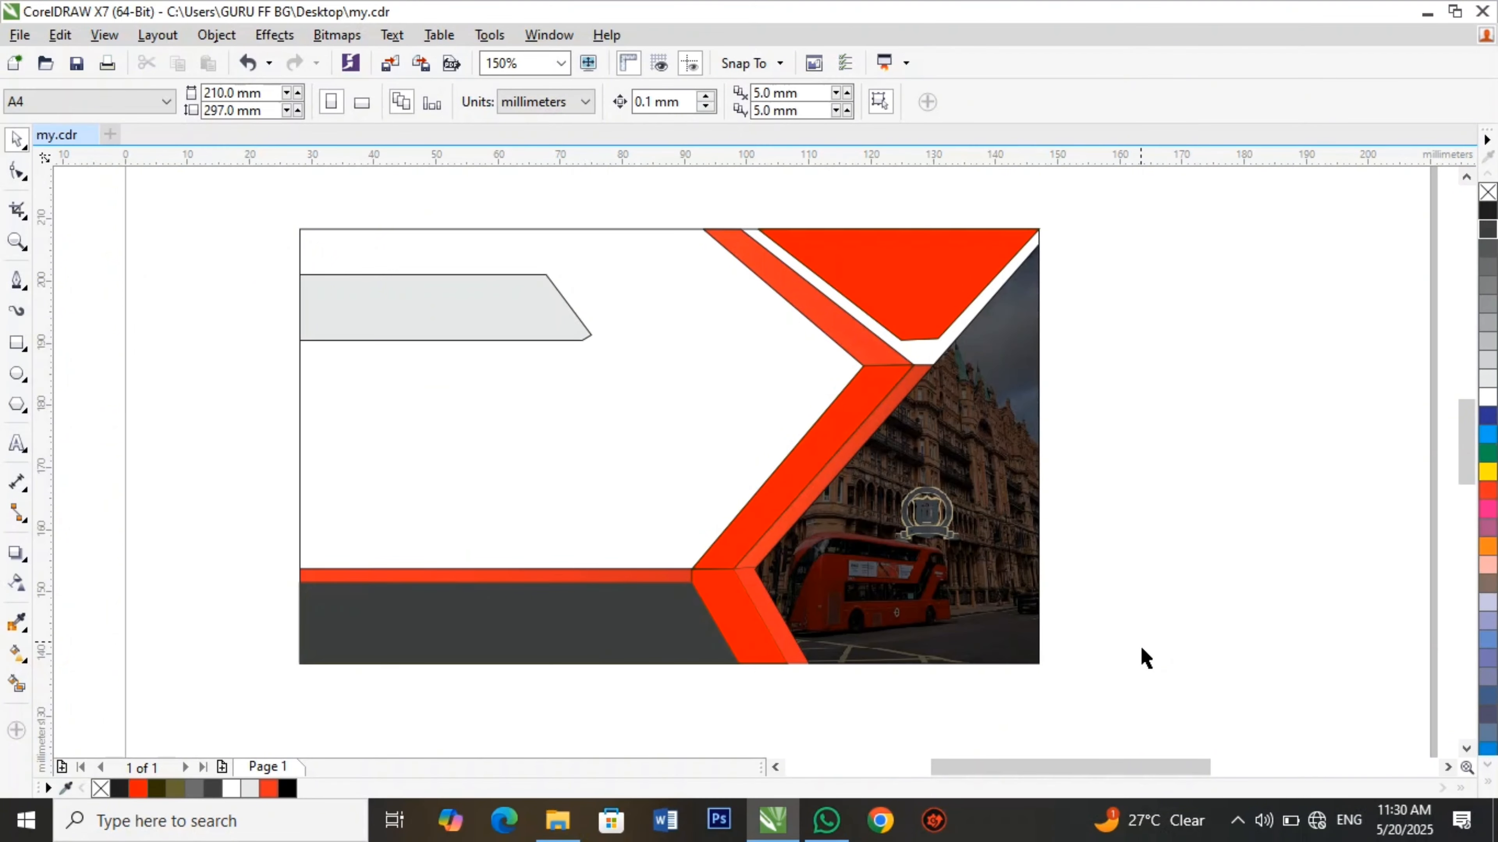
Move the small logo off the building photo to the empty area beside the upper card.
{"action": "left_click", "coordinate": [938, 516]}
{"action": "left_click_drag", "start_coordinate": [937, 517], "coordinate": [1200, 520]}
{"action": "left_click", "coordinate": [1164, 636]}
Place copies of the upper card's building photo shape and its dark overlay in the empty area beside the cards.
{"action": "left_click", "coordinate": [979, 574]}
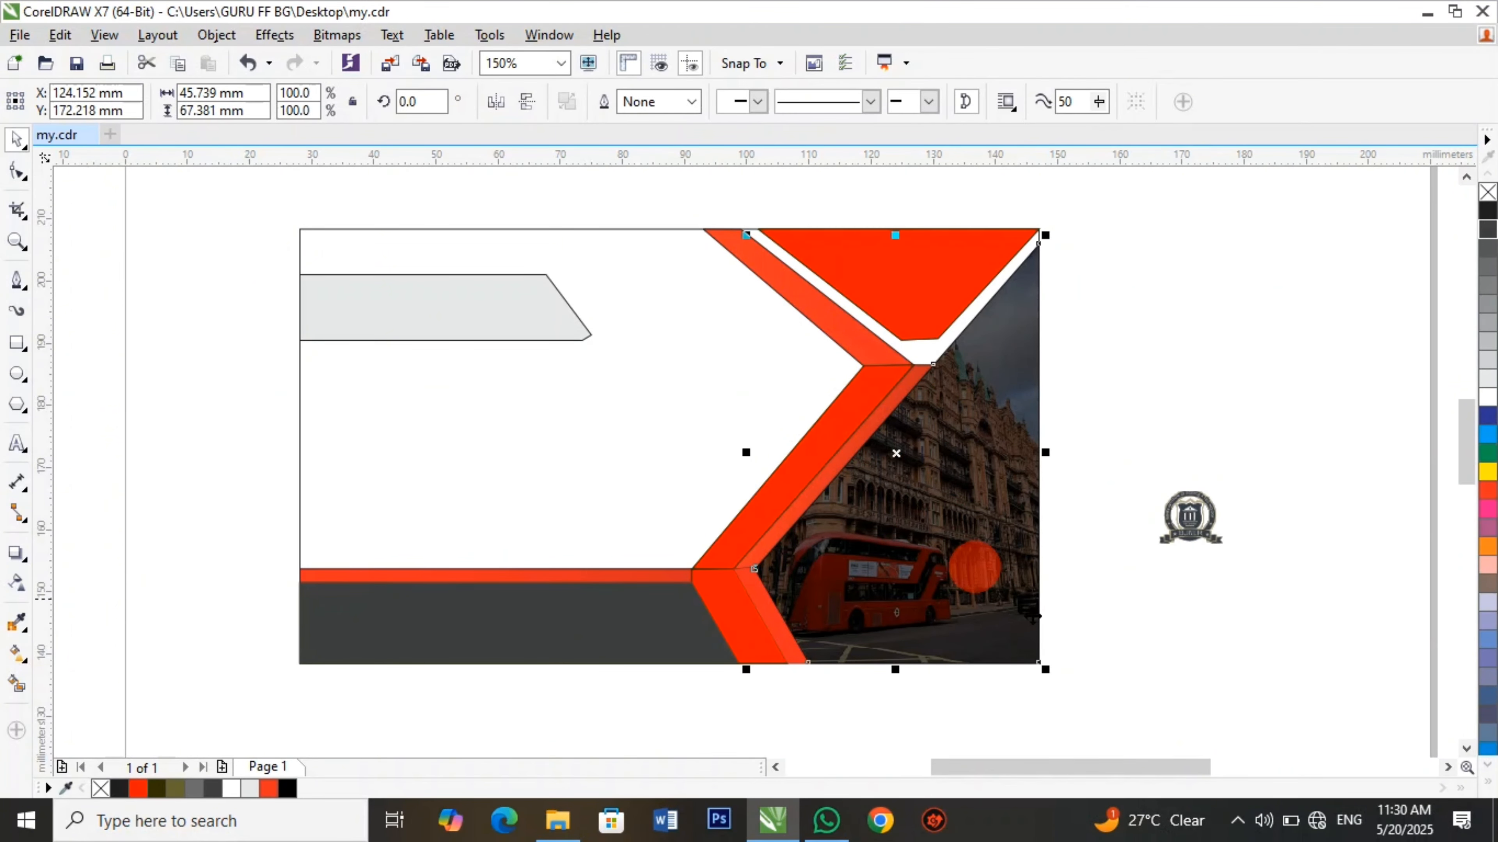
{"action": "scroll", "coordinate": [1034, 635], "scroll_direction": "down", "scroll_amount": 2}
{"action": "scroll", "coordinate": [1043, 707], "scroll_direction": "down", "scroll_amount": 2}
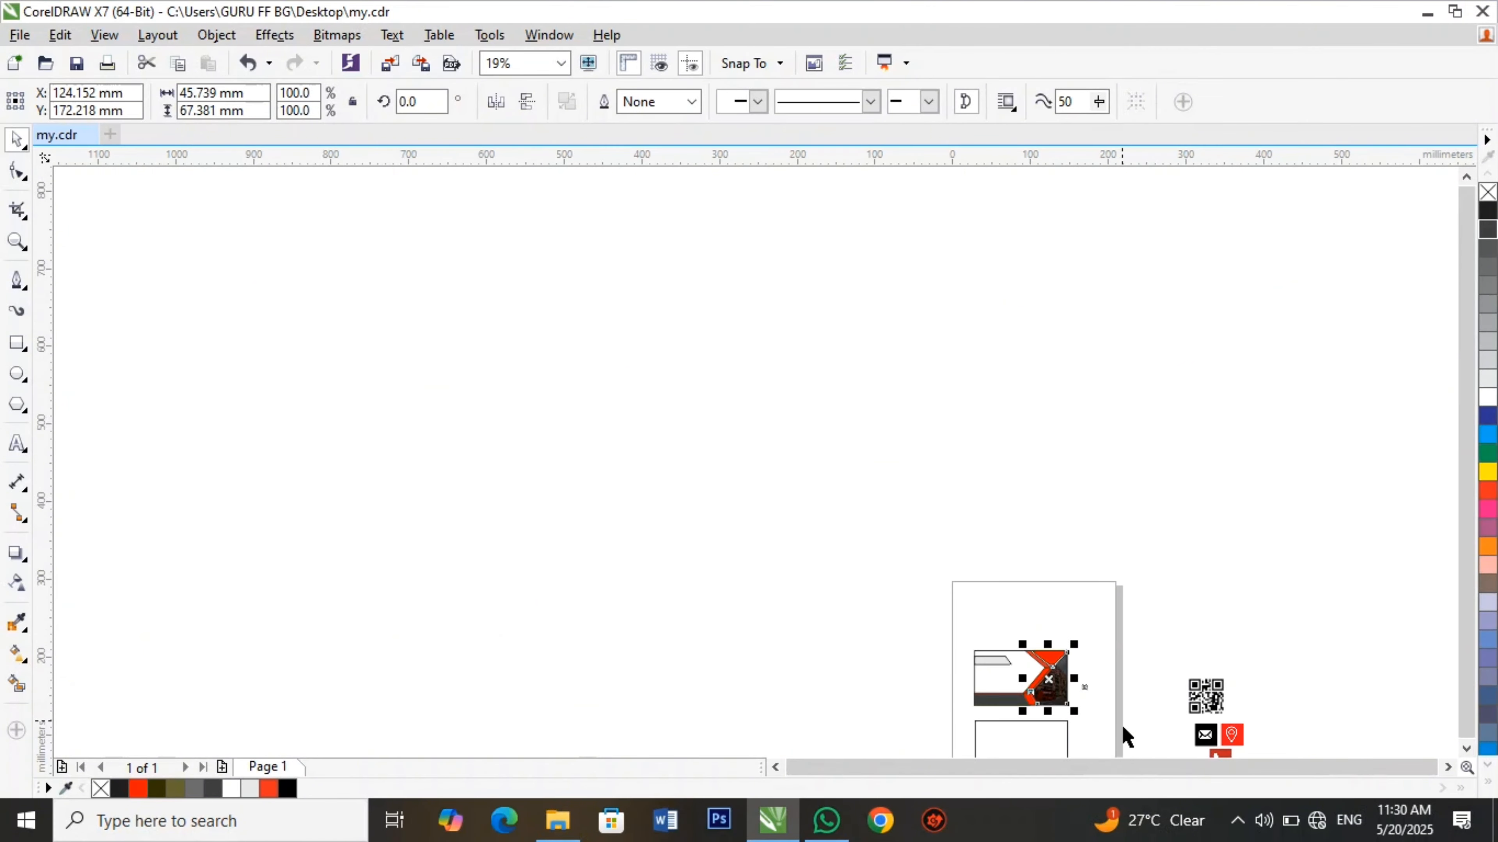
{"action": "scroll", "coordinate": [1054, 730], "scroll_direction": "up", "scroll_amount": 2}
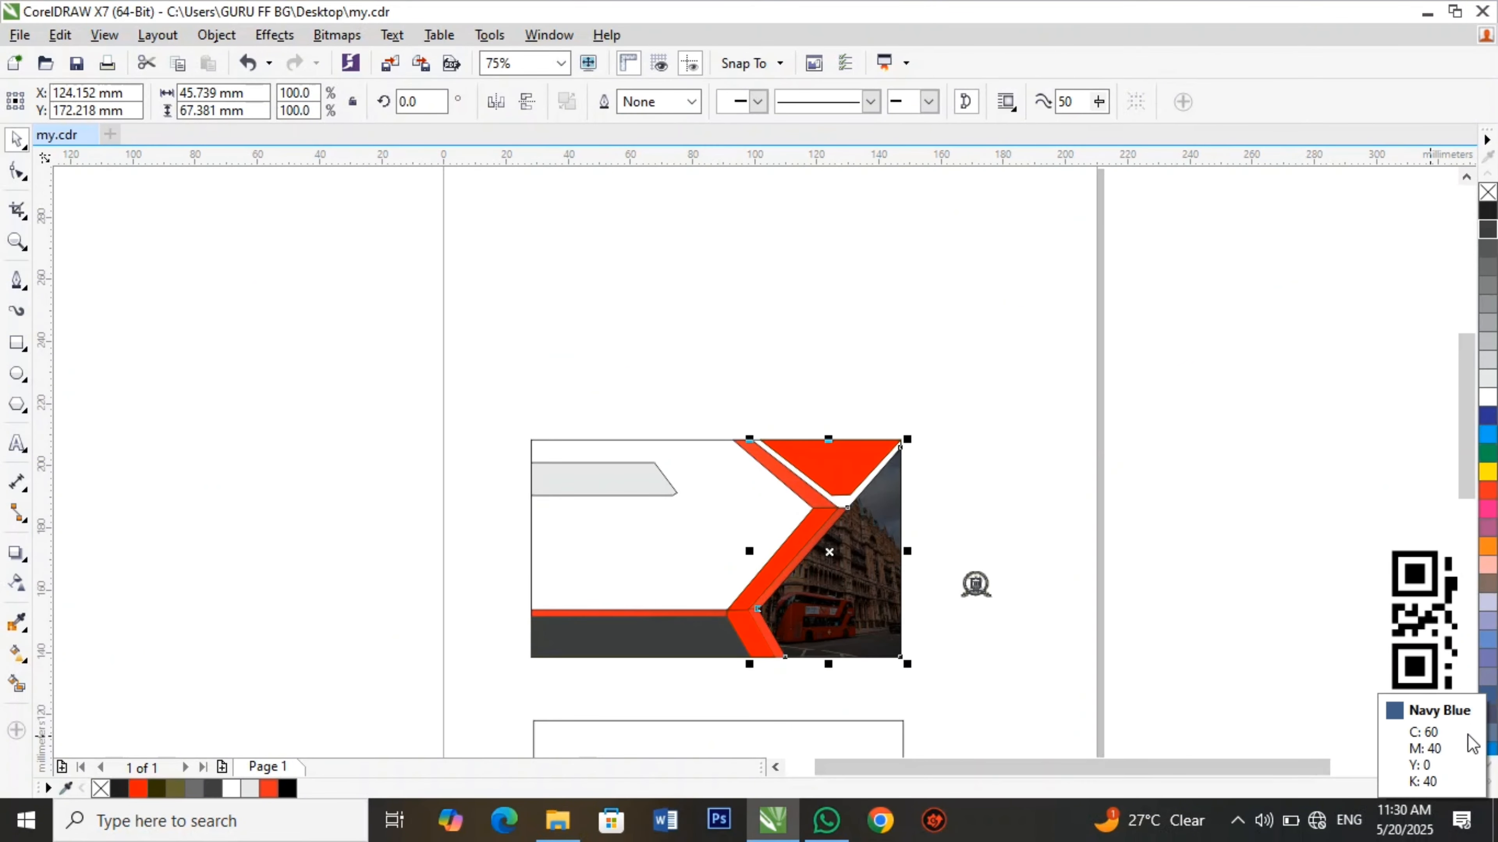
{"action": "left_click", "coordinate": [1322, 684]}
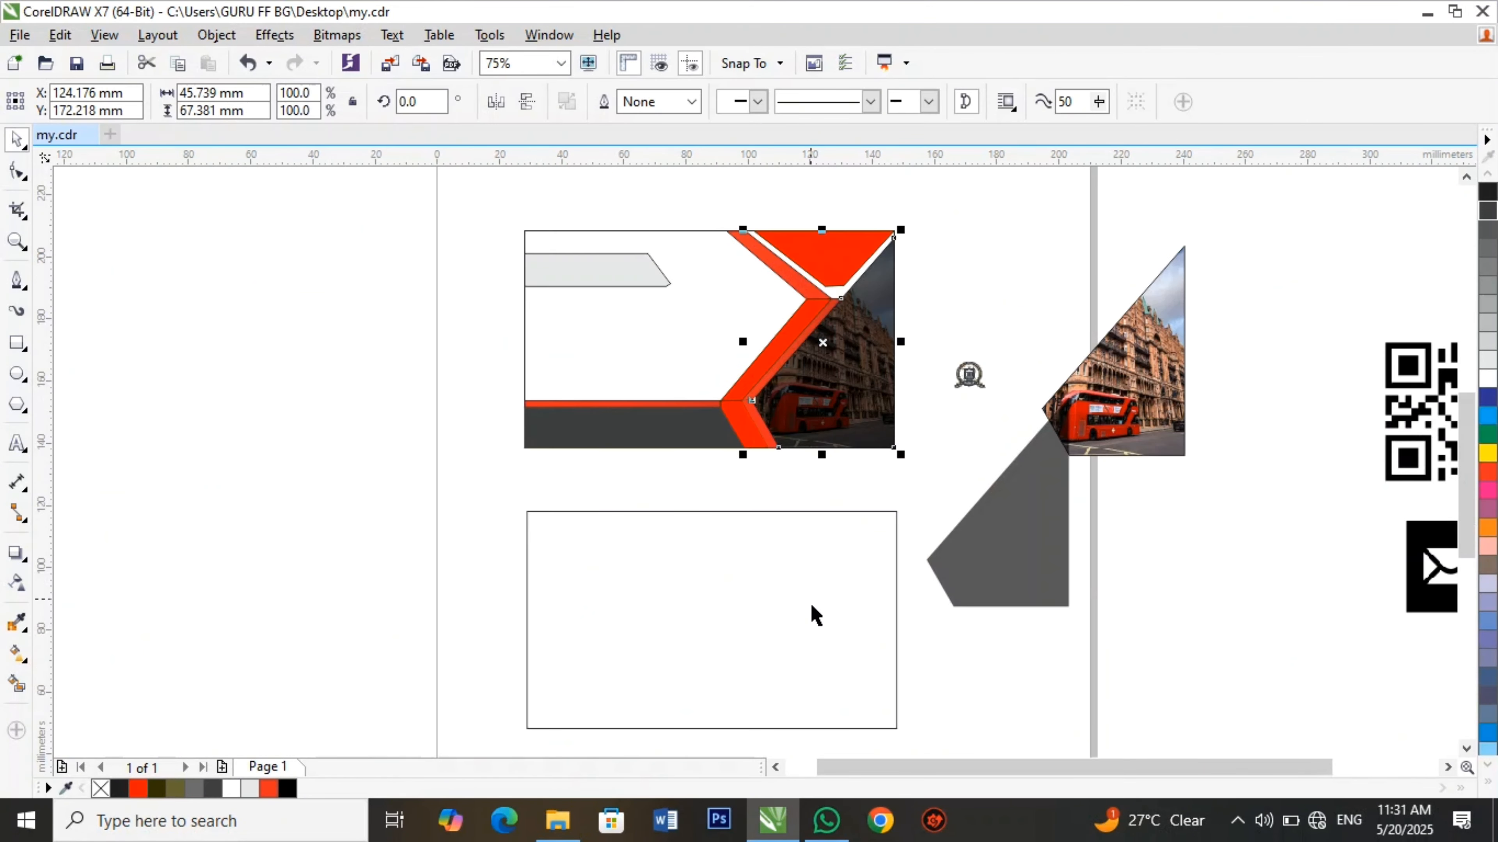
Mirror the building photo copy horizontally and move it to the left end of the lower card.
{"action": "left_click", "coordinate": [1083, 419]}
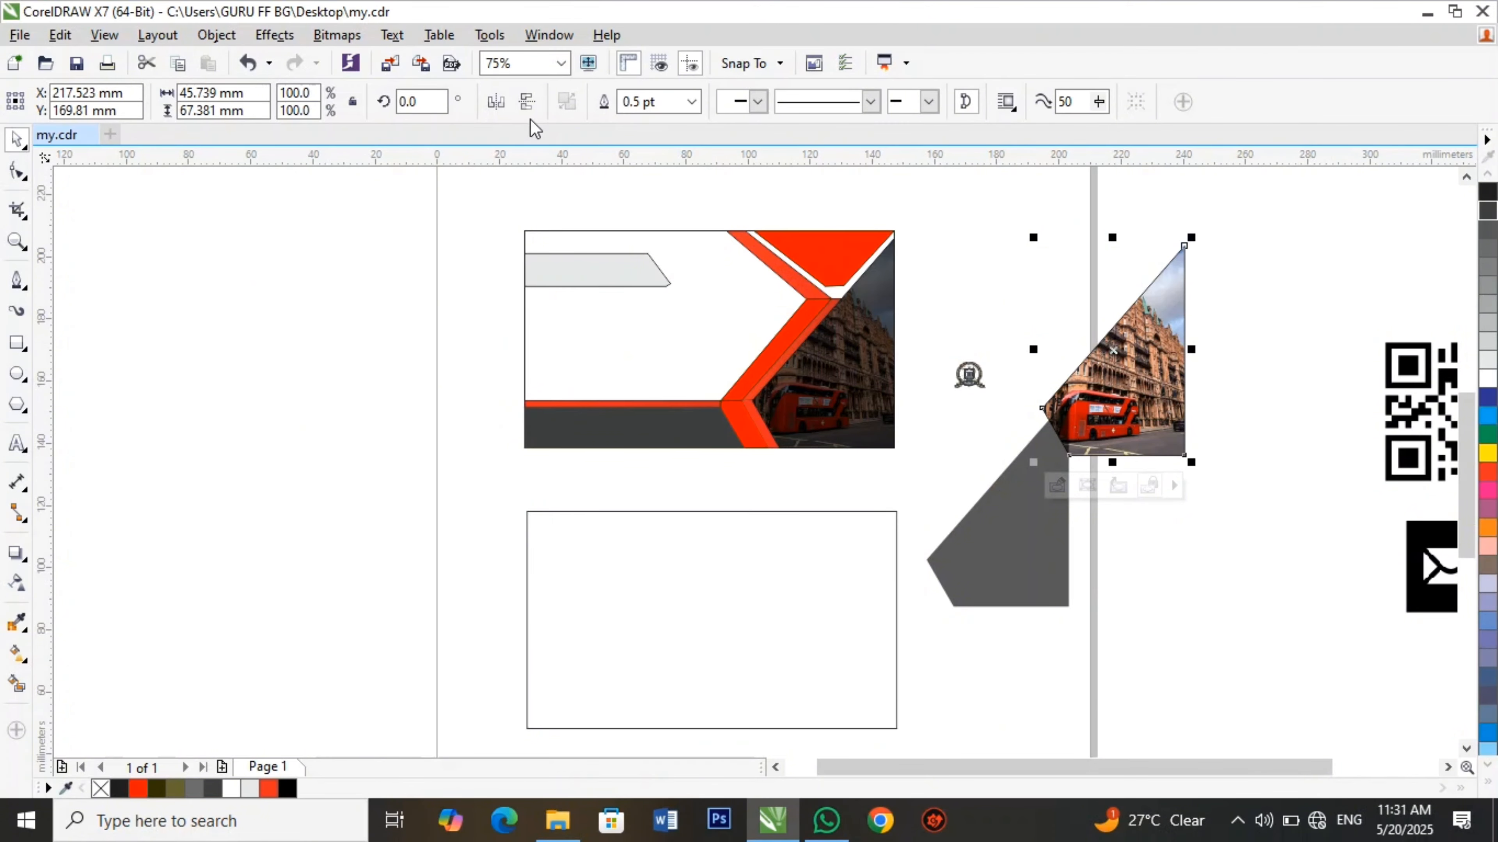
{"action": "left_click", "coordinate": [497, 101]}
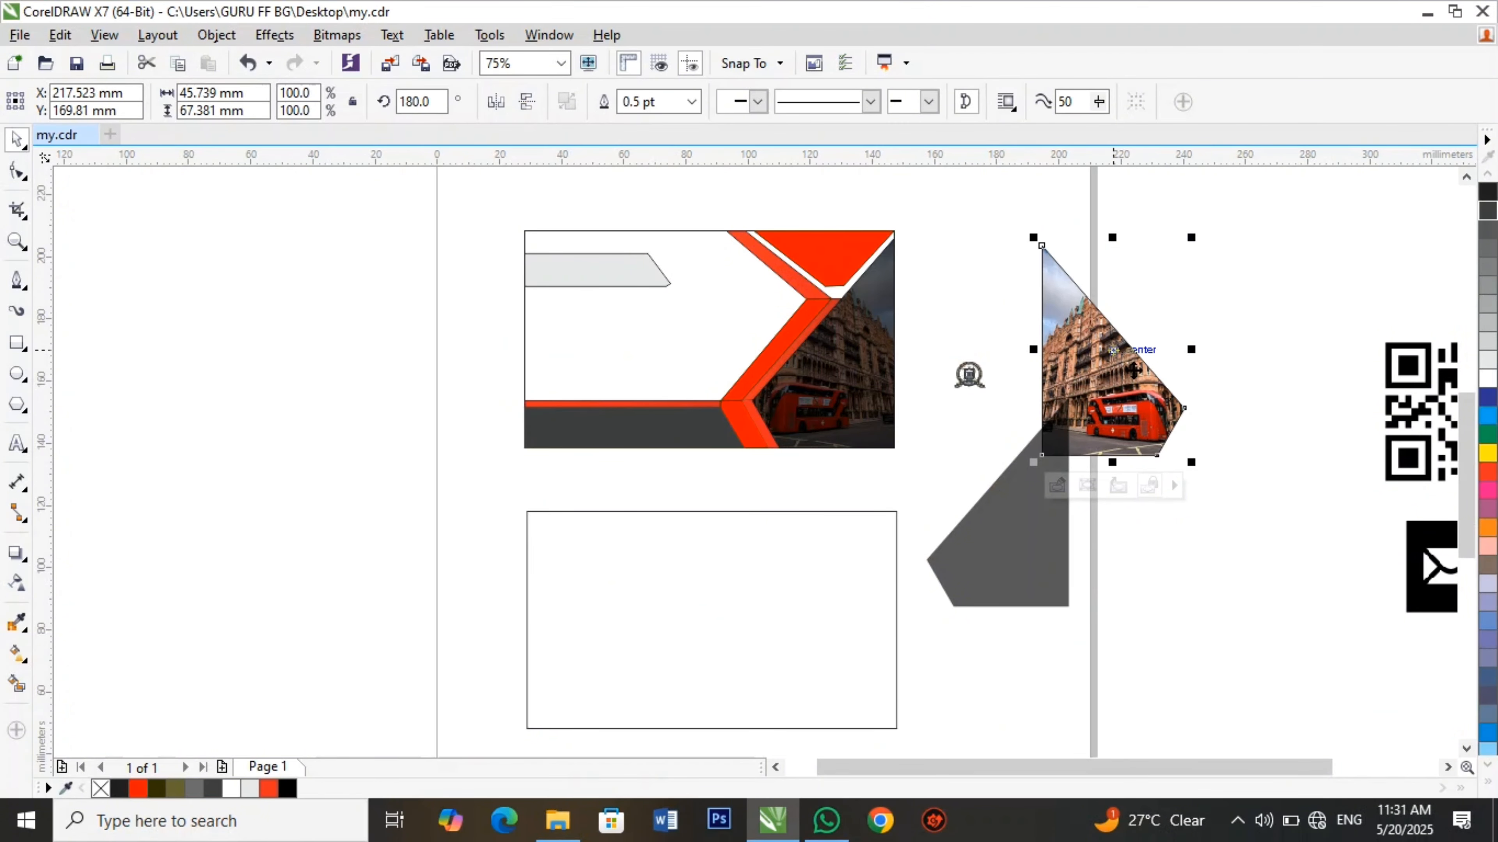
{"action": "left_click_drag", "start_coordinate": [1134, 370], "coordinate": [616, 632]}
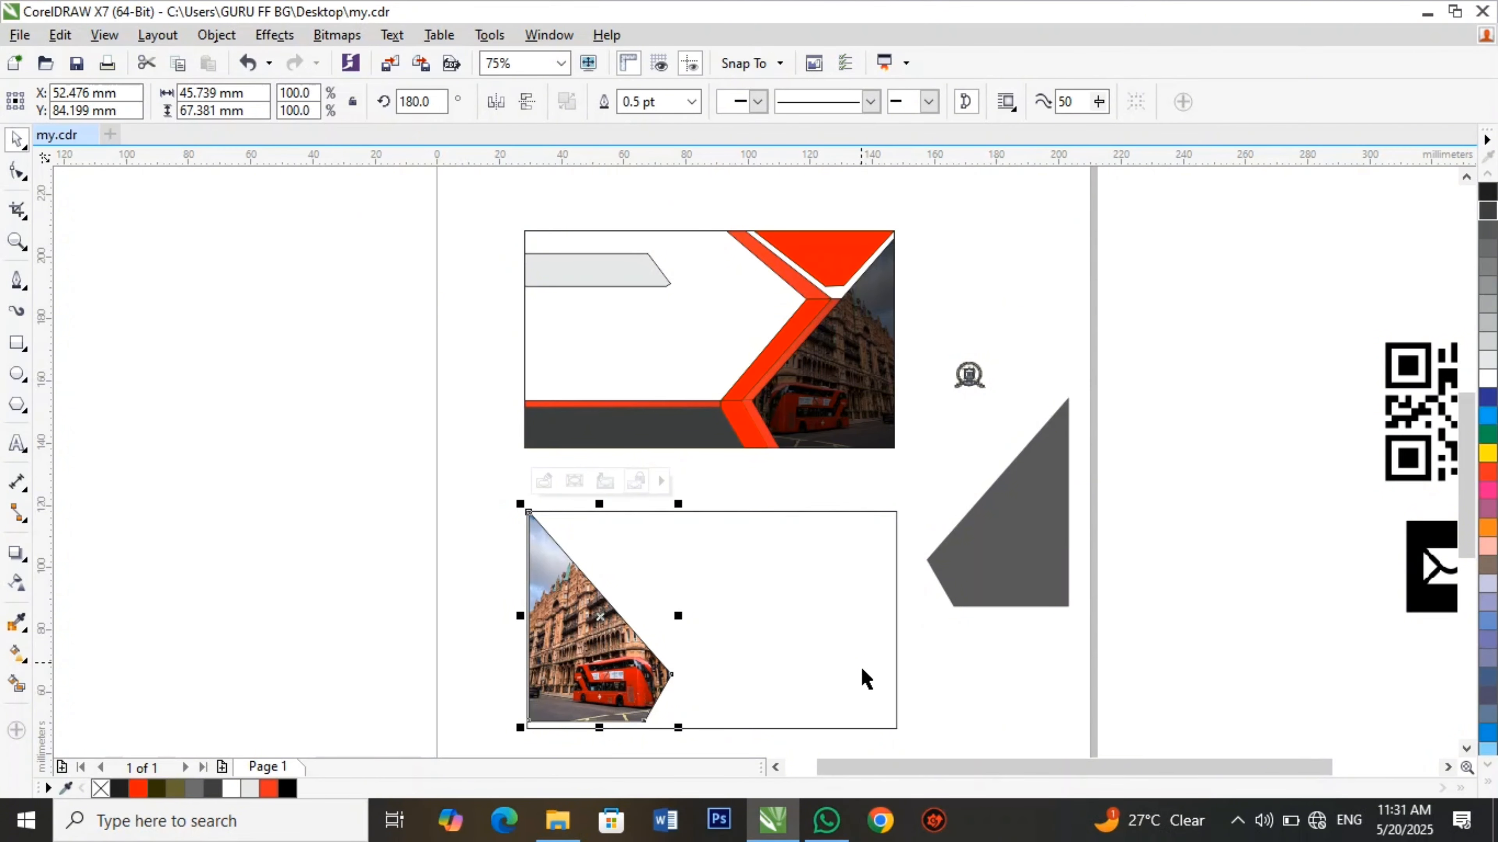
Nudge the mirrored photo about 2.3 mm down and 0.4 mm left to align with the lower card's bottom-left corner.
{"action": "key", "text": "Down"}
{"action": "key", "text": "Left"}
{"action": "key", "text": "Left"}
{"action": "key", "text": "Down"}
{"action": "key", "text": "Down"}
{"action": "key", "text": "Down"}
{"action": "key", "text": "Down"}
{"action": "key", "text": "Down"}
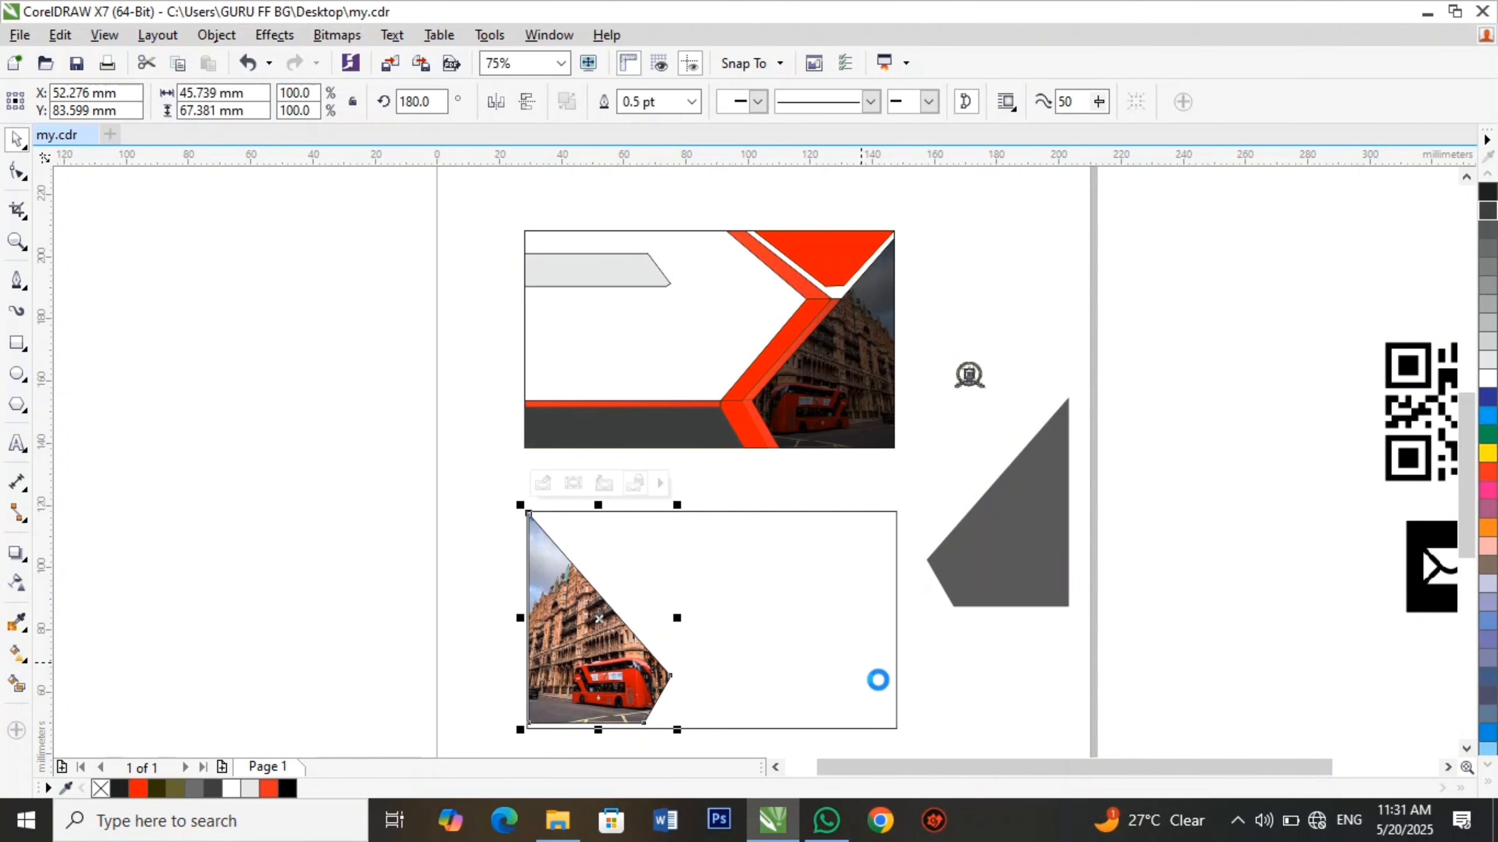
{"action": "key", "text": "Down"}
{"action": "key", "text": "Down"}
{"action": "key", "text": "Down"}
{"action": "key", "text": "Down"}
{"action": "key", "text": "Down"}
{"action": "key", "text": "Down"}
{"action": "key", "text": "Down"}
{"action": "key", "text": "Down"}
{"action": "key", "text": "Down"}
{"action": "key", "text": "Down"}
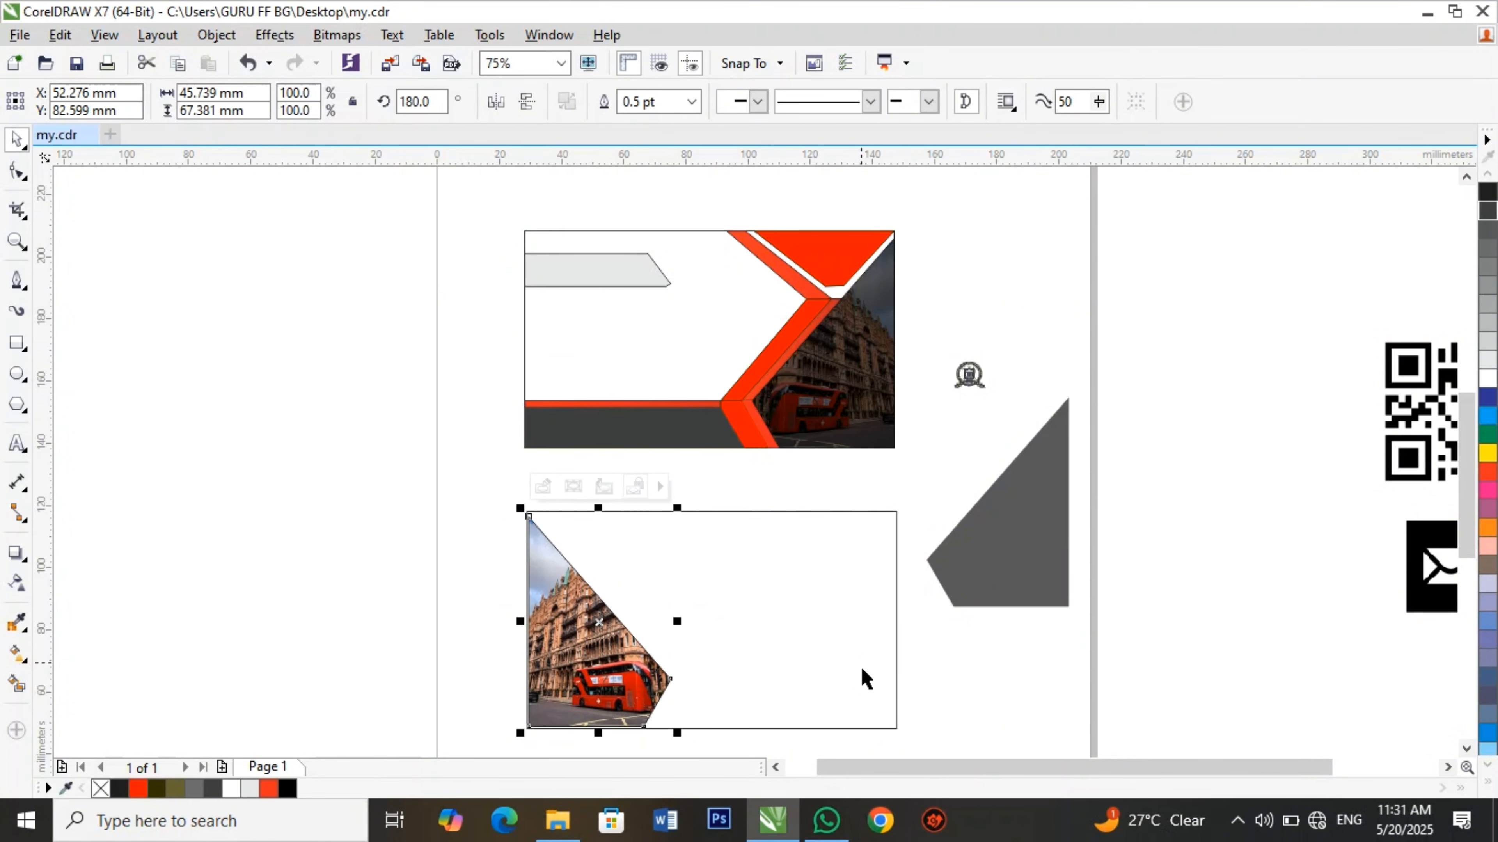
{"action": "key", "text": "Down"}
{"action": "key", "text": "Down"}
{"action": "key", "text": "Down"}
{"action": "key", "text": "Left"}
{"action": "key", "text": "Left"}
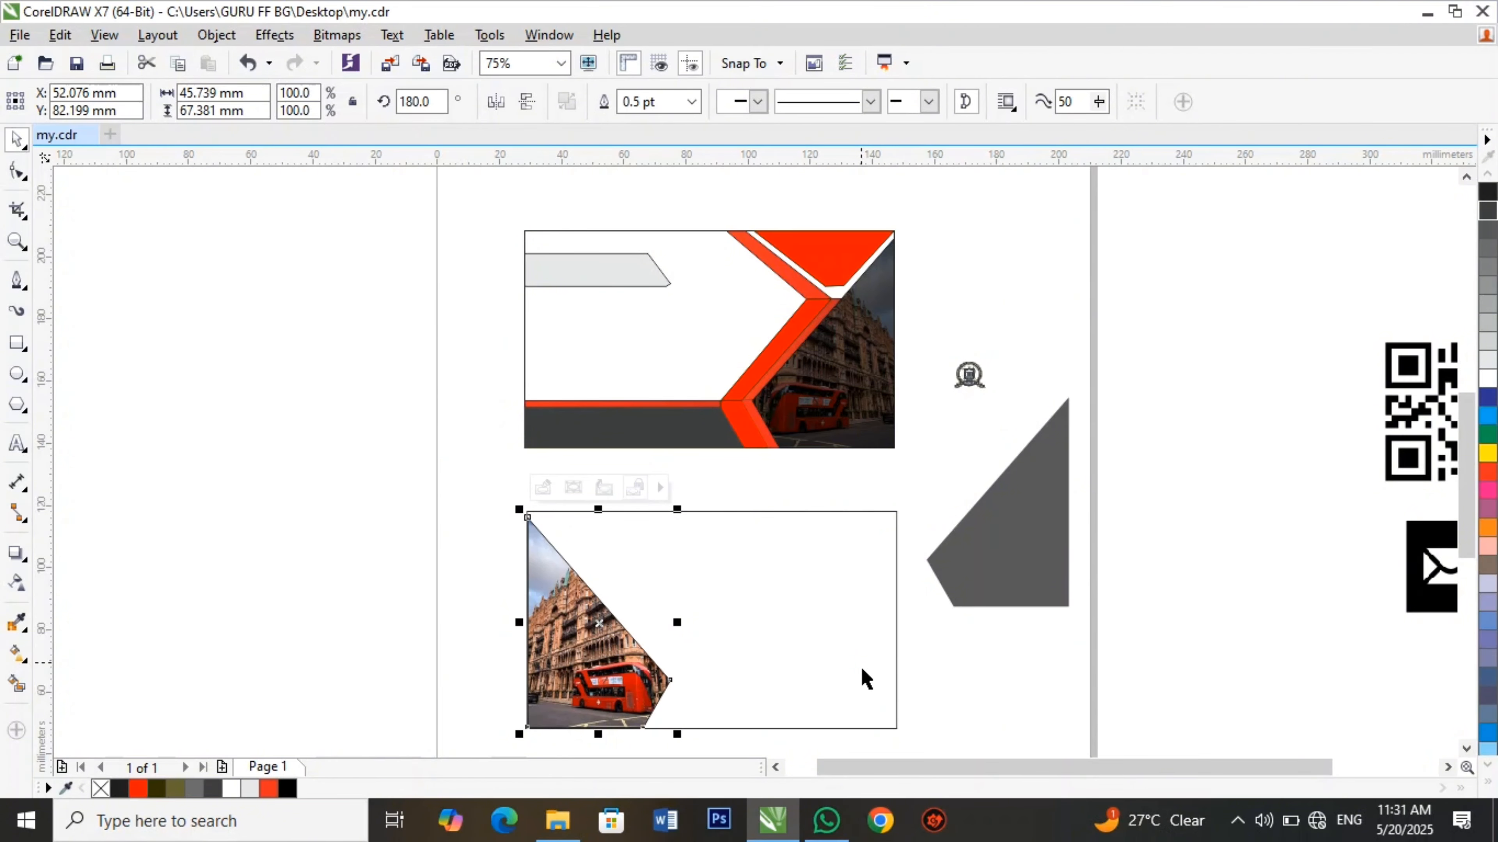
{"action": "key", "text": "Down"}
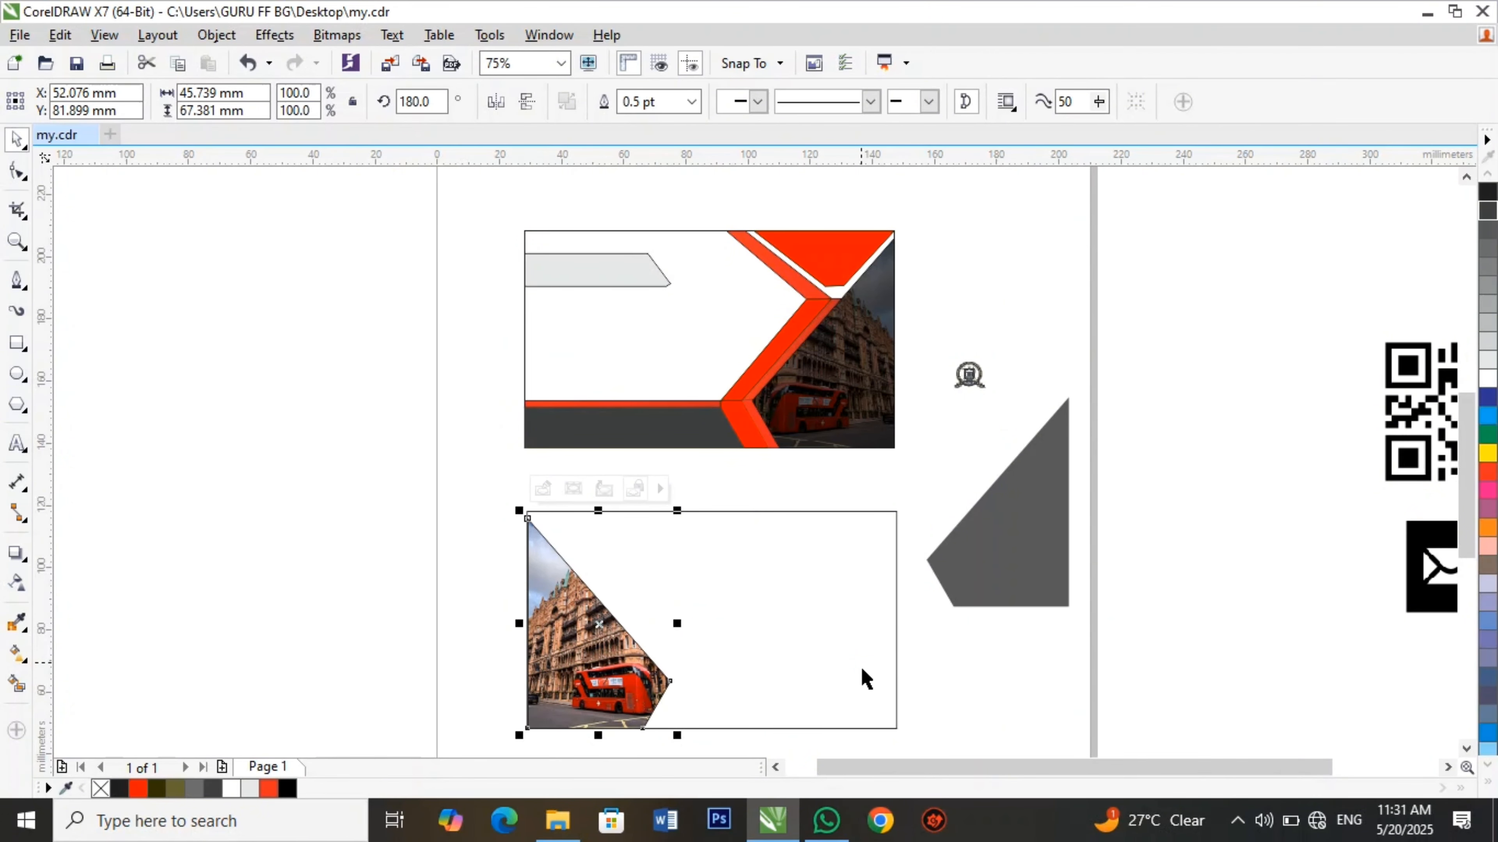
{"action": "key", "text": "Down"}
Mirror the dark overlay copy horizontally and place it exactly over the lower card's building photo.
{"action": "left_click", "coordinate": [1029, 622]}
{"action": "left_click", "coordinate": [1024, 584]}
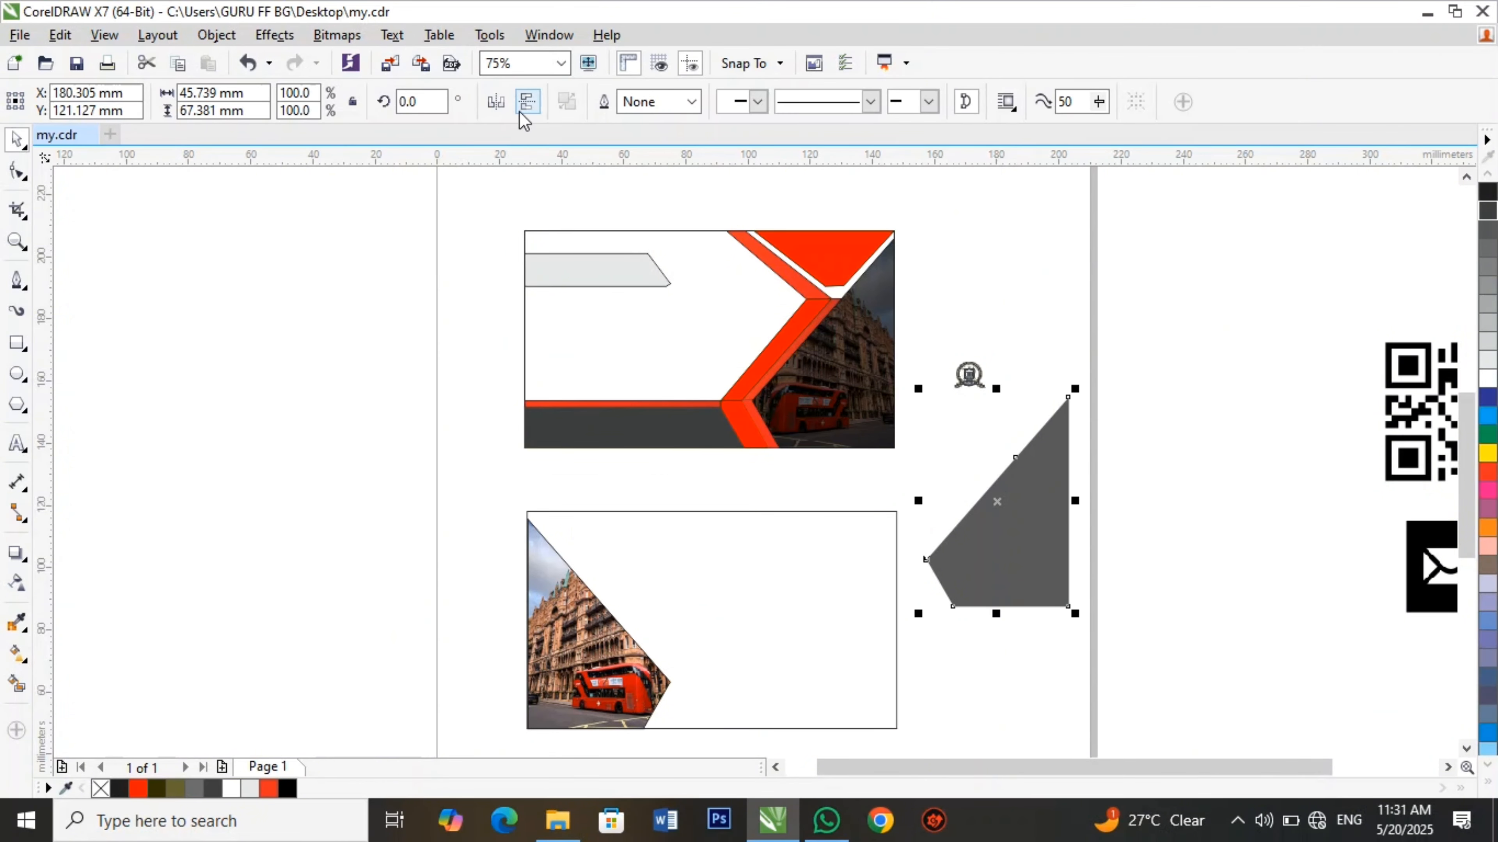
{"action": "left_click", "coordinate": [497, 101]}
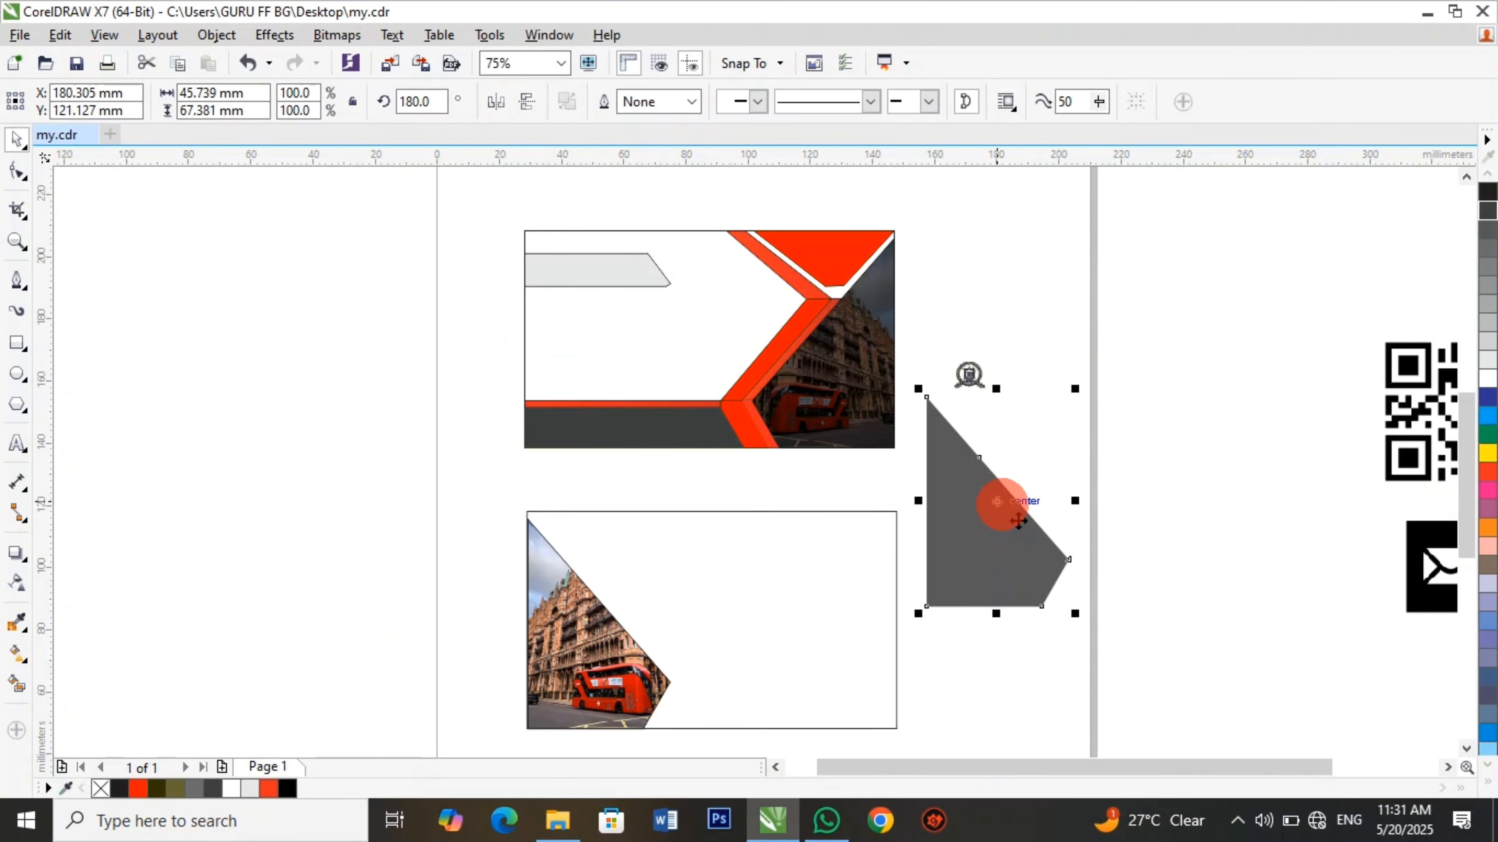
{"action": "left_click_drag", "start_coordinate": [1019, 520], "coordinate": [613, 645]}
{"action": "left_click", "coordinate": [1011, 711]}
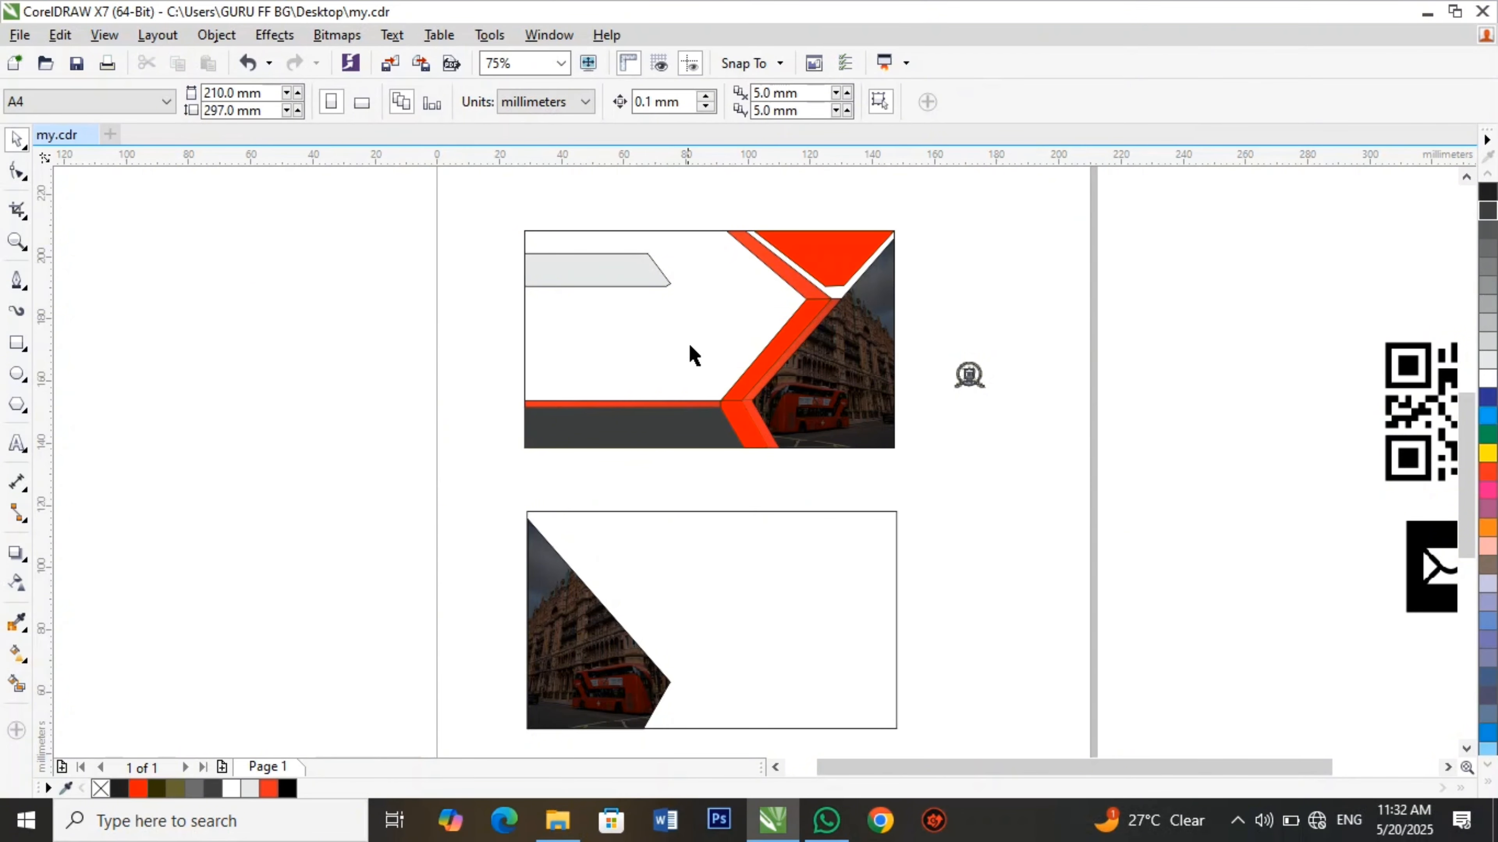
Select the lighter red slanted strip at the upper card's top edge.
{"action": "left_click", "coordinate": [744, 244]}
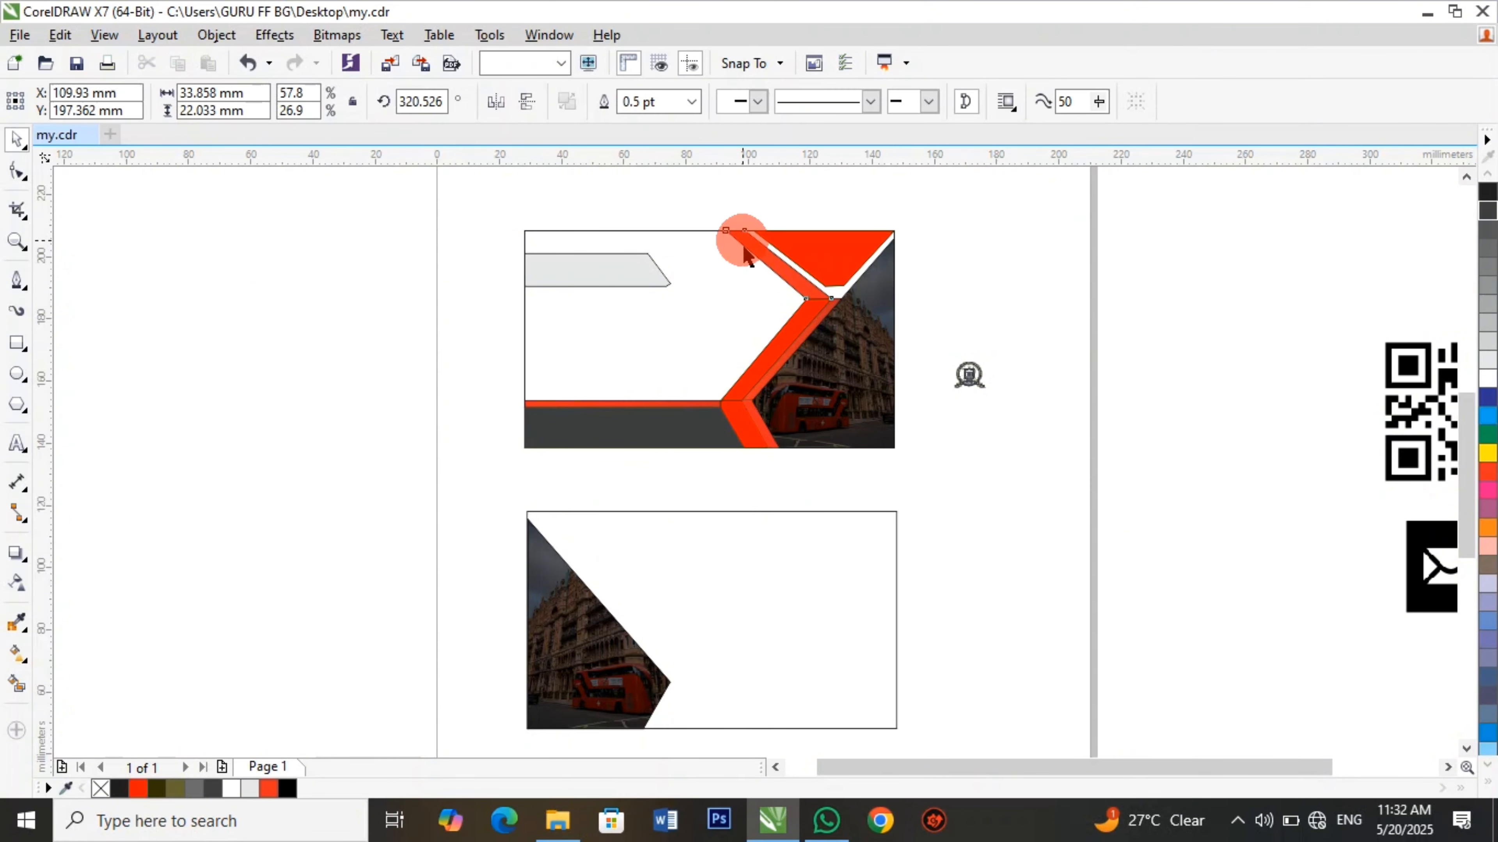
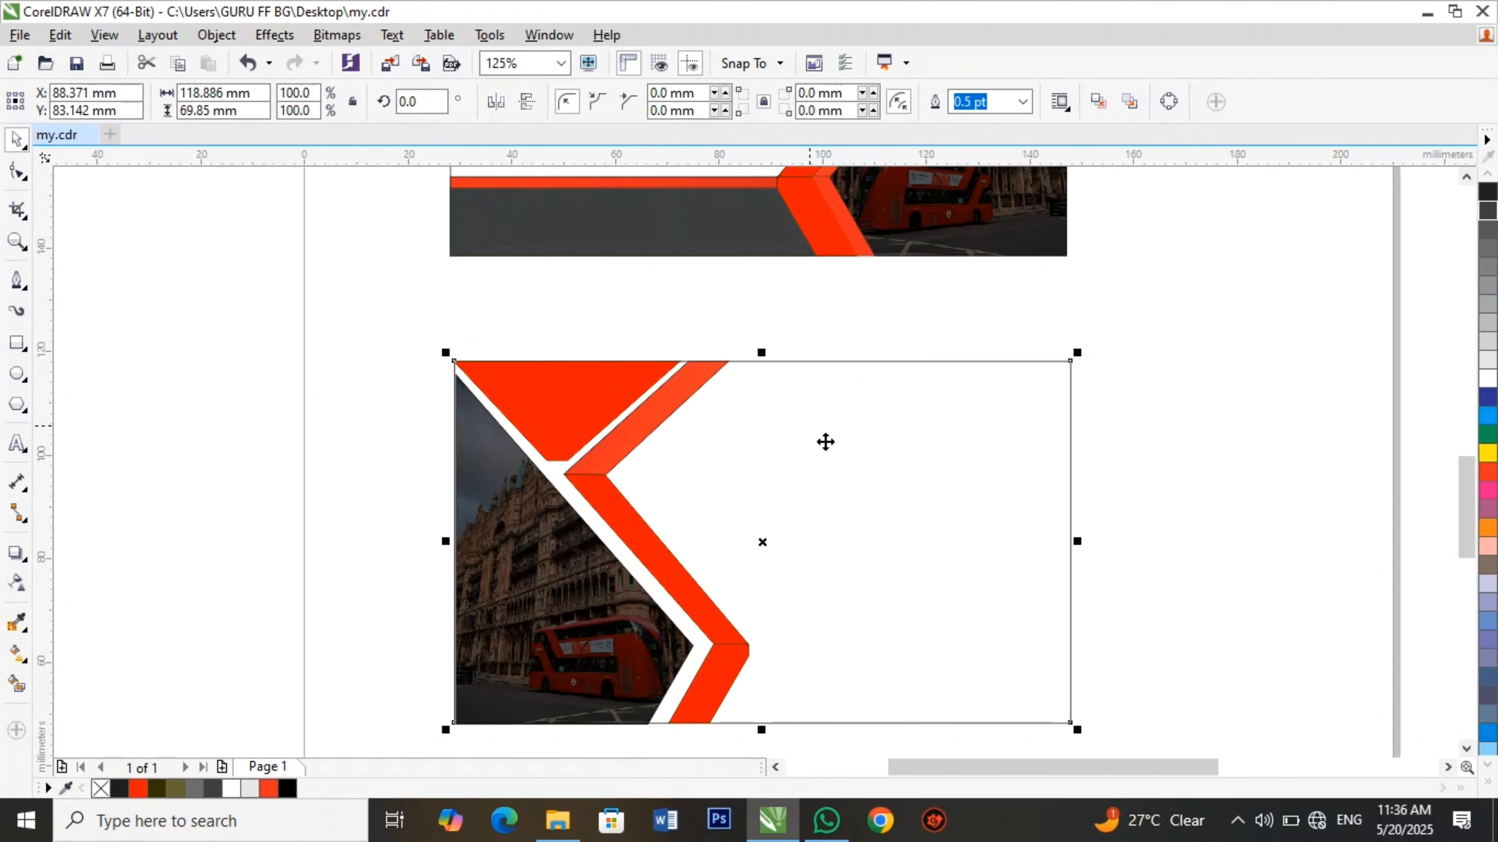
Copy the upper card's bottom red strip and grey bar together onto the lower card and mirror the copy horizontally.
{"action": "left_click", "coordinate": [1422, 582]}
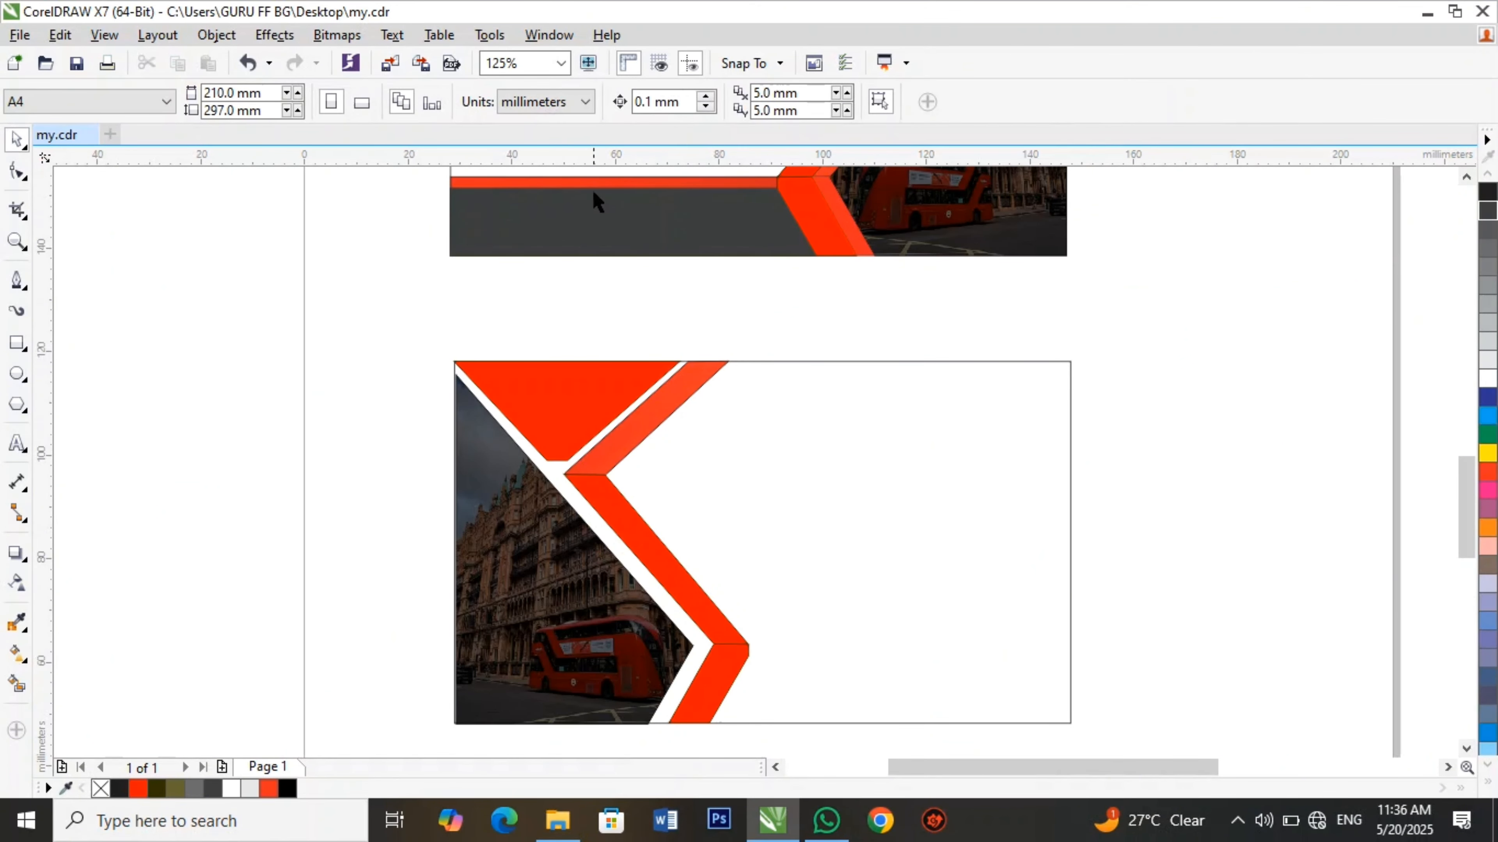
{"action": "left_click", "coordinate": [570, 183]}
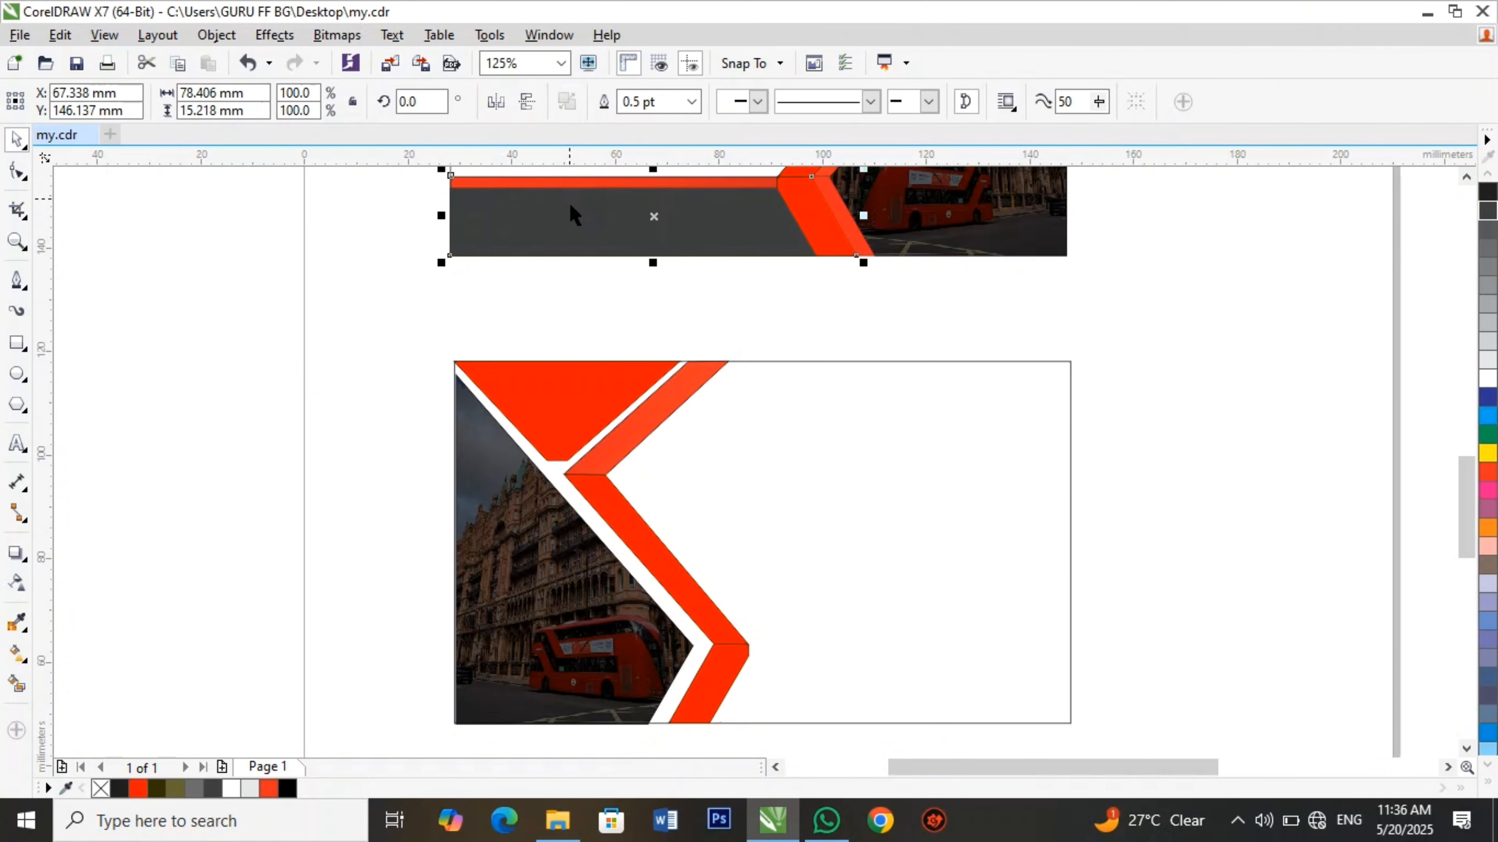
{"action": "left_click", "coordinate": [570, 227], "text": "shift"}
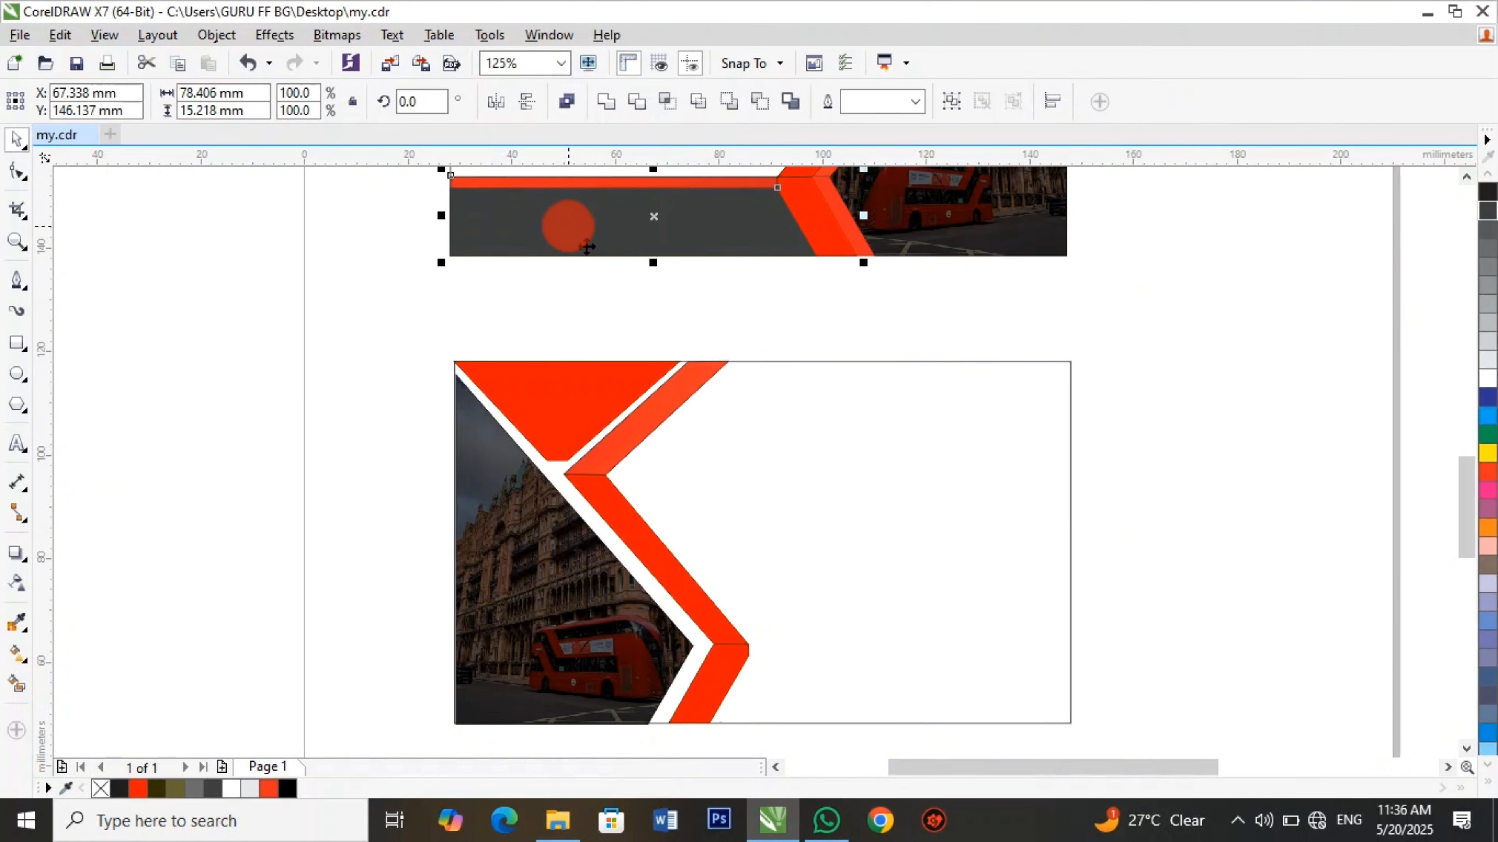
{"action": "left_click_drag", "start_coordinate": [677, 236], "coordinate": [879, 597]}
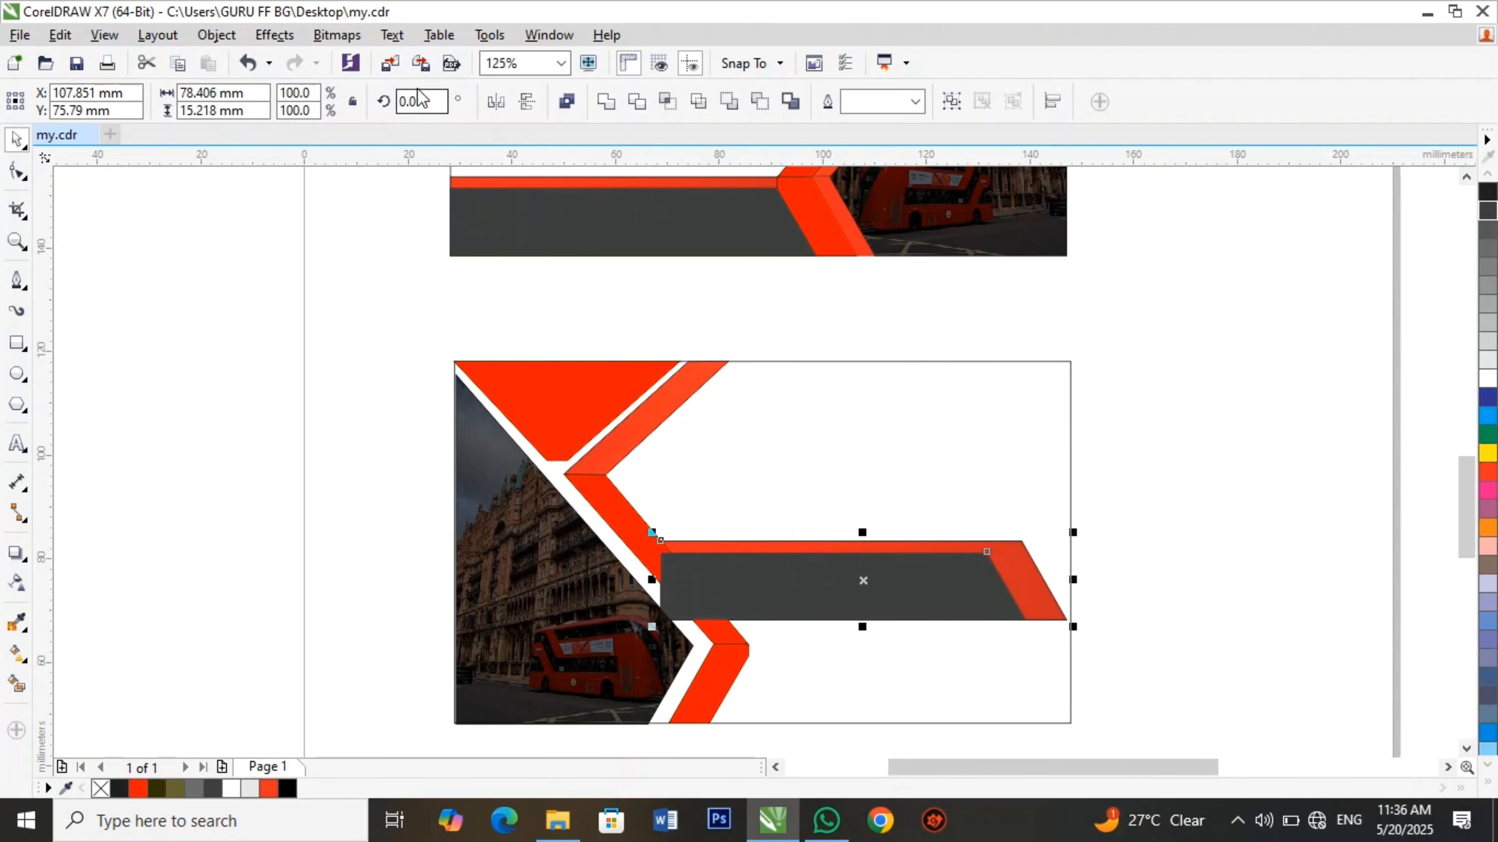
{"action": "left_click", "coordinate": [527, 101]}
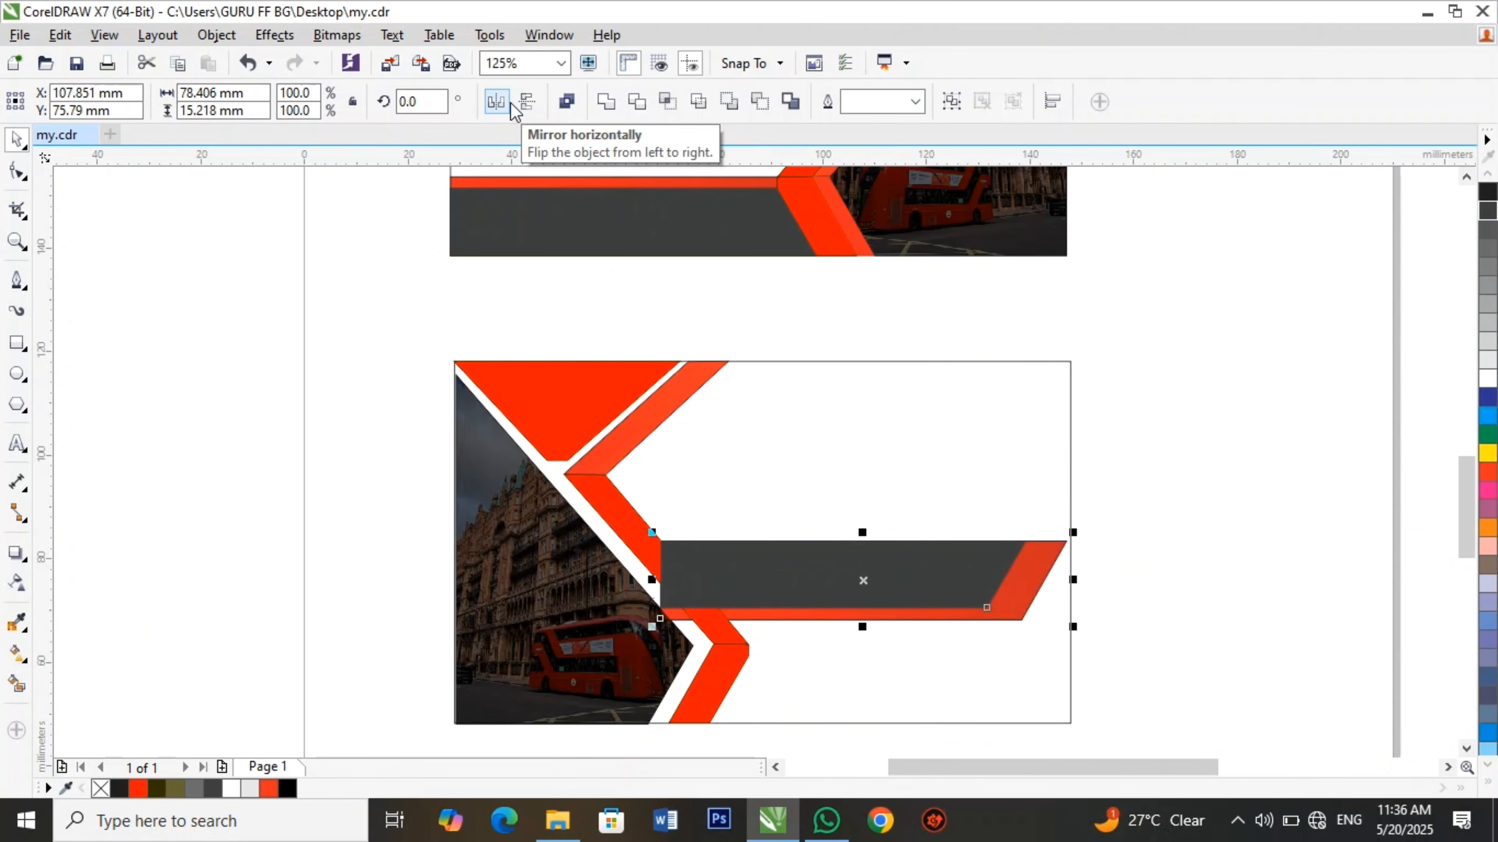
{"action": "left_click", "coordinate": [512, 105]}
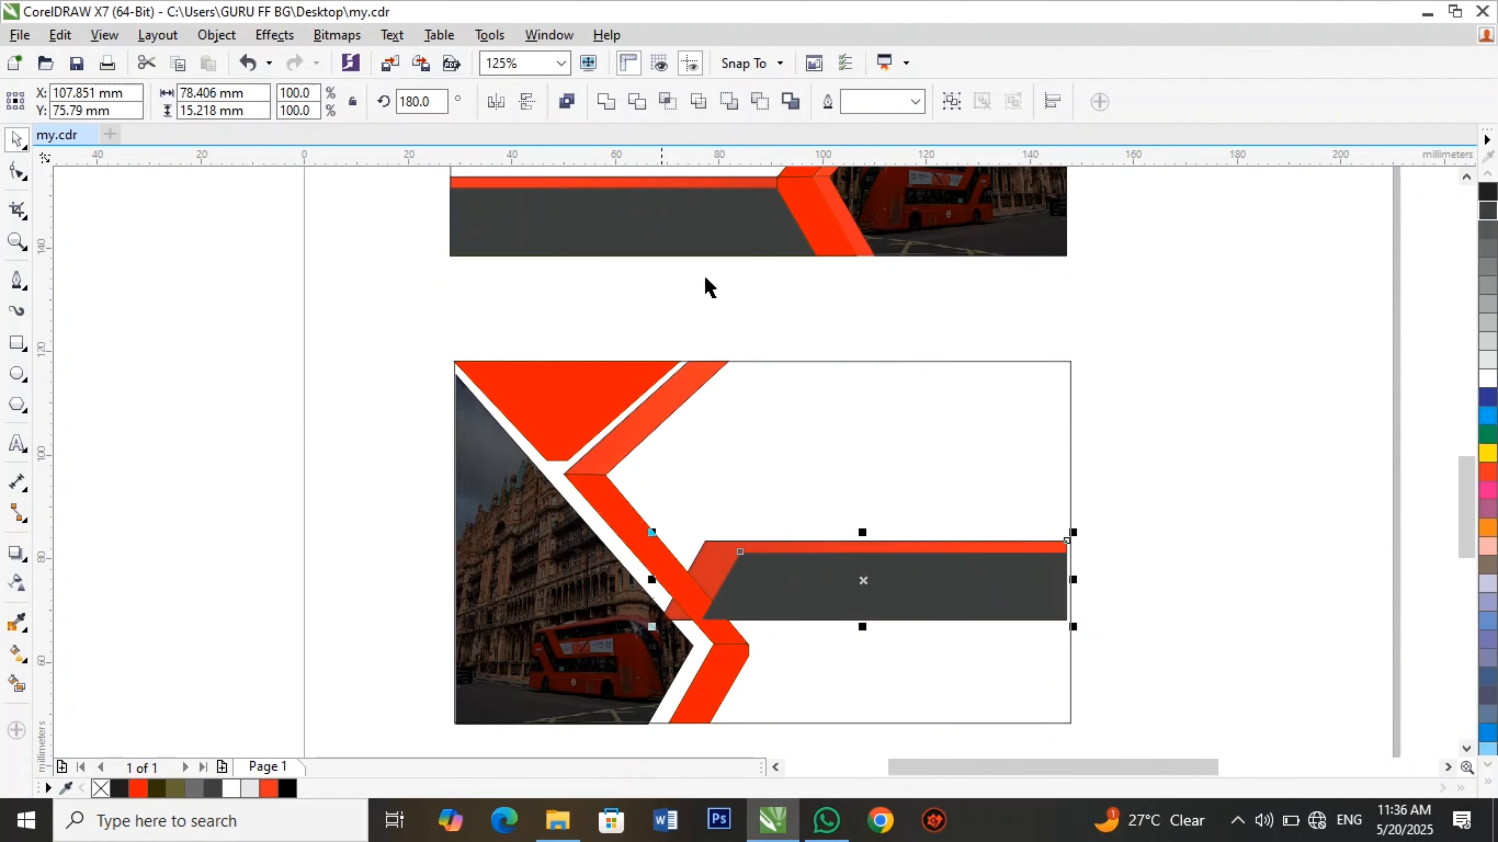
Move the mirrored bars to the lower card's bottom edge and nudge them about 0.5 mm left to fit the card.
{"action": "left_click_drag", "start_coordinate": [880, 600], "coordinate": [888, 696]}
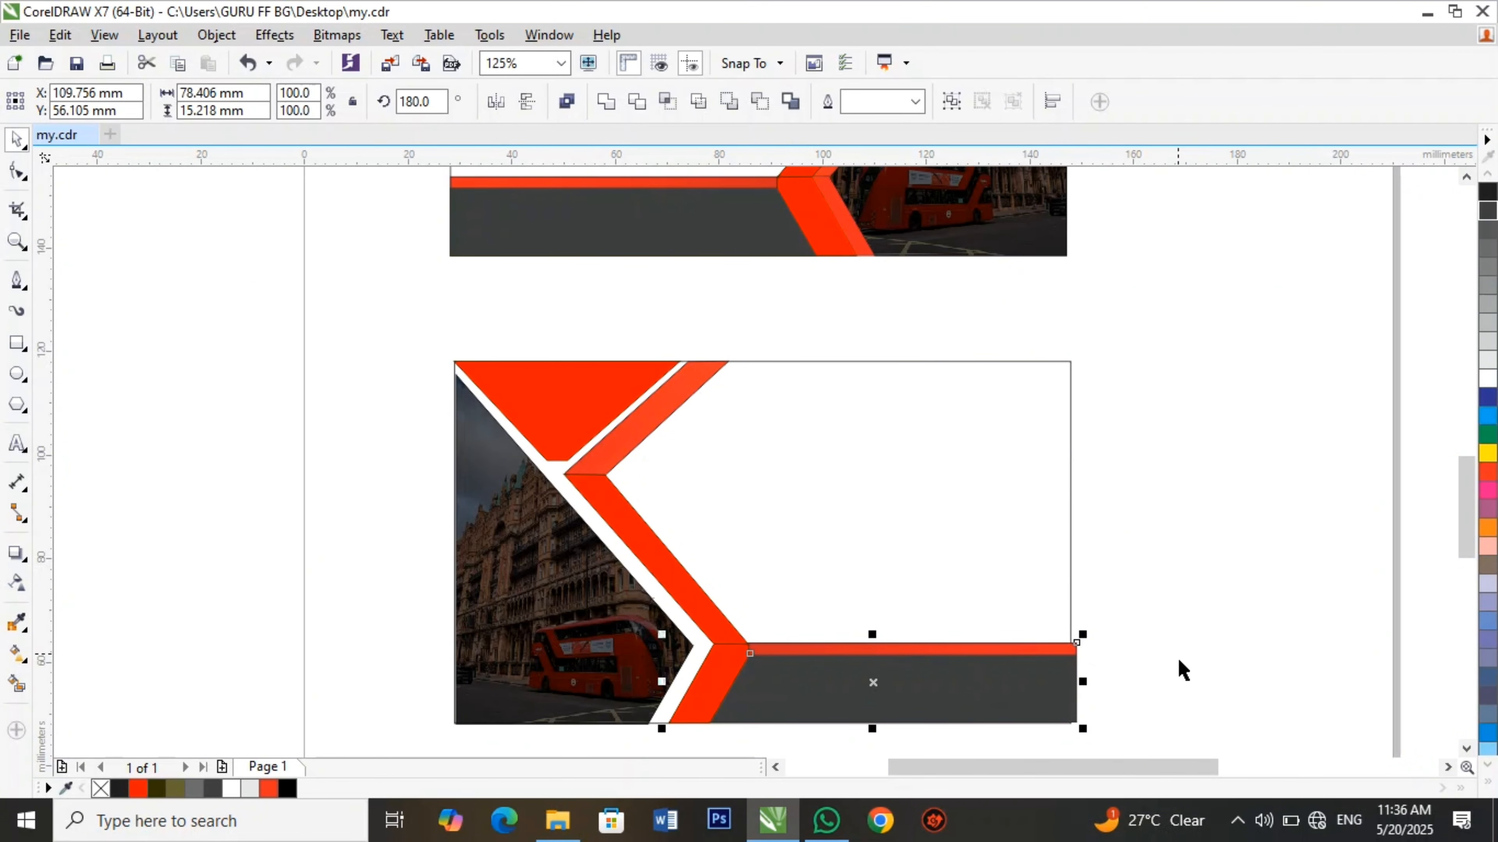
{"action": "key", "text": "Left"}
{"action": "key", "text": "Left"}
{"action": "key", "text": "Left"}
{"action": "key", "text": "Left"}
{"action": "key", "text": "Left"}
{"action": "key", "text": "Left"}
{"action": "key", "text": "Left"}
{"action": "key", "text": "Left"}
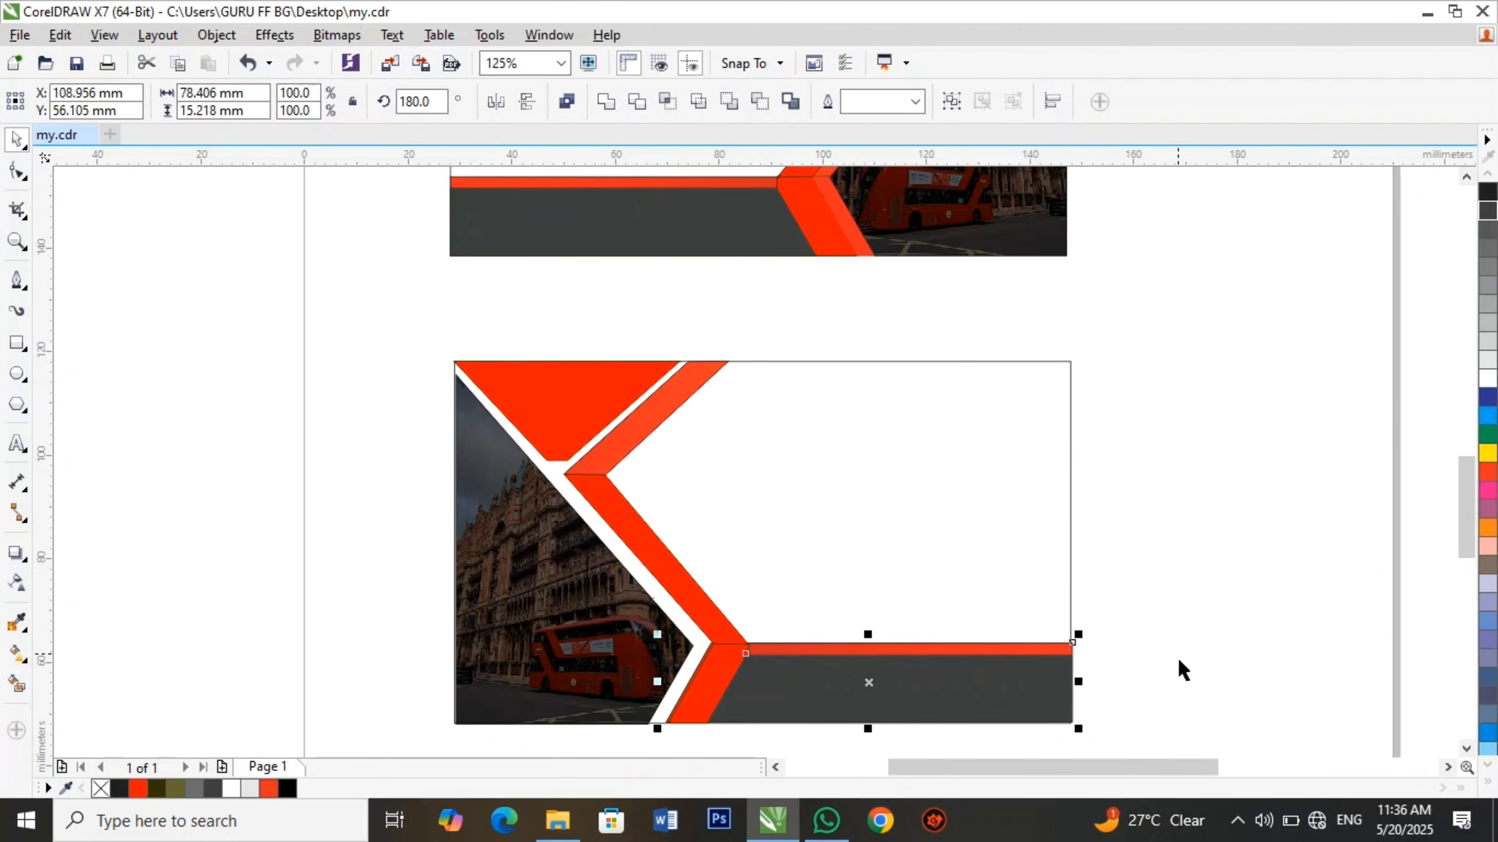
{"action": "key", "text": "Right"}
{"action": "key", "text": "Right"}
{"action": "key", "text": "Right"}
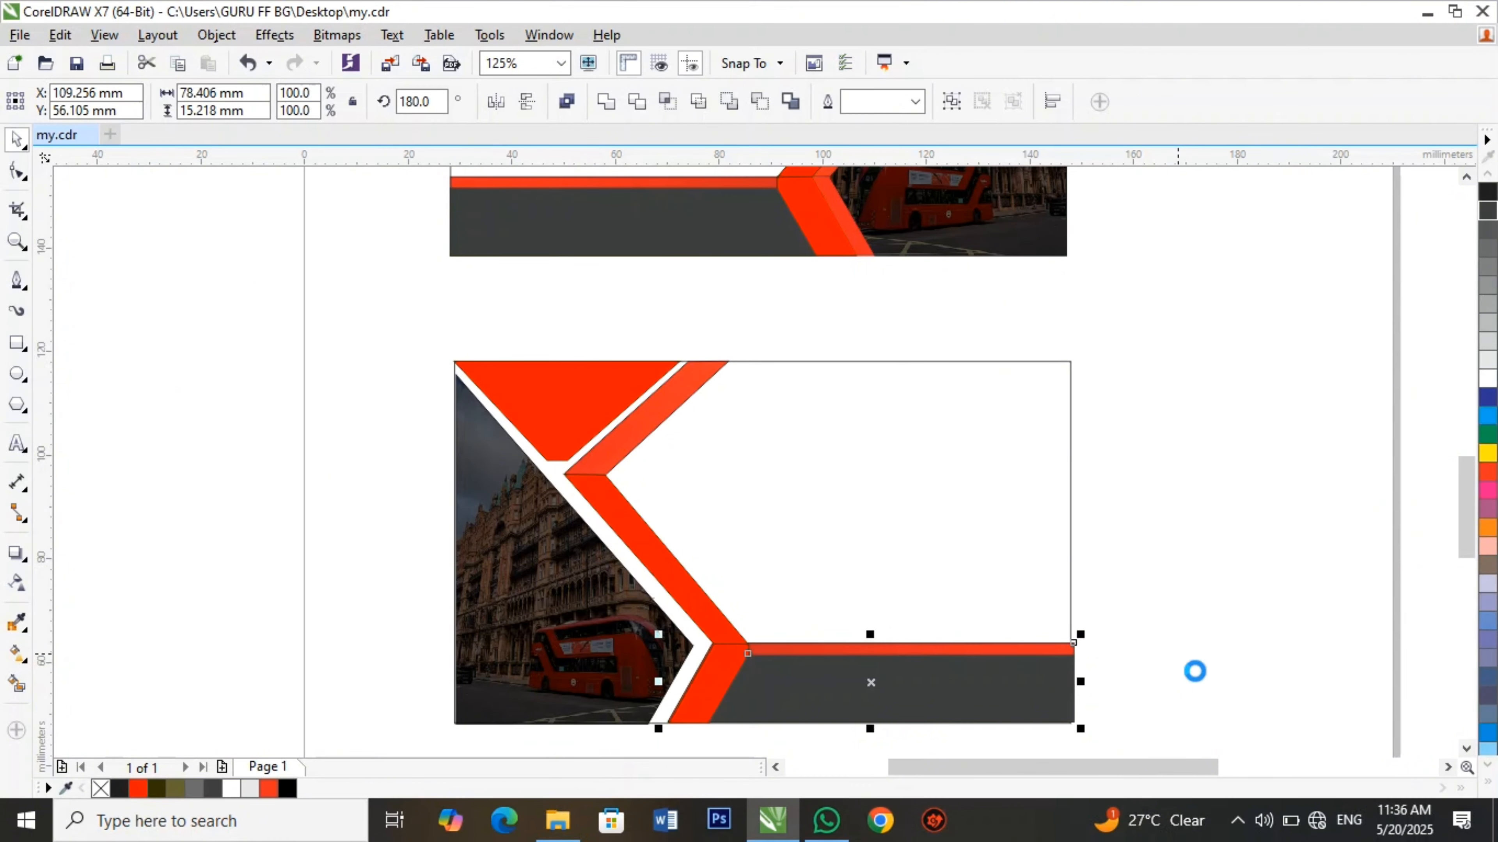
Nudge the mirrored bars 0.1 mm right and narrow them to about 77.7 mm so they end at the lower card's edge.
{"action": "key", "text": "Right"}
{"action": "scroll", "coordinate": [1147, 677], "scroll_direction": "up", "scroll_amount": 1}
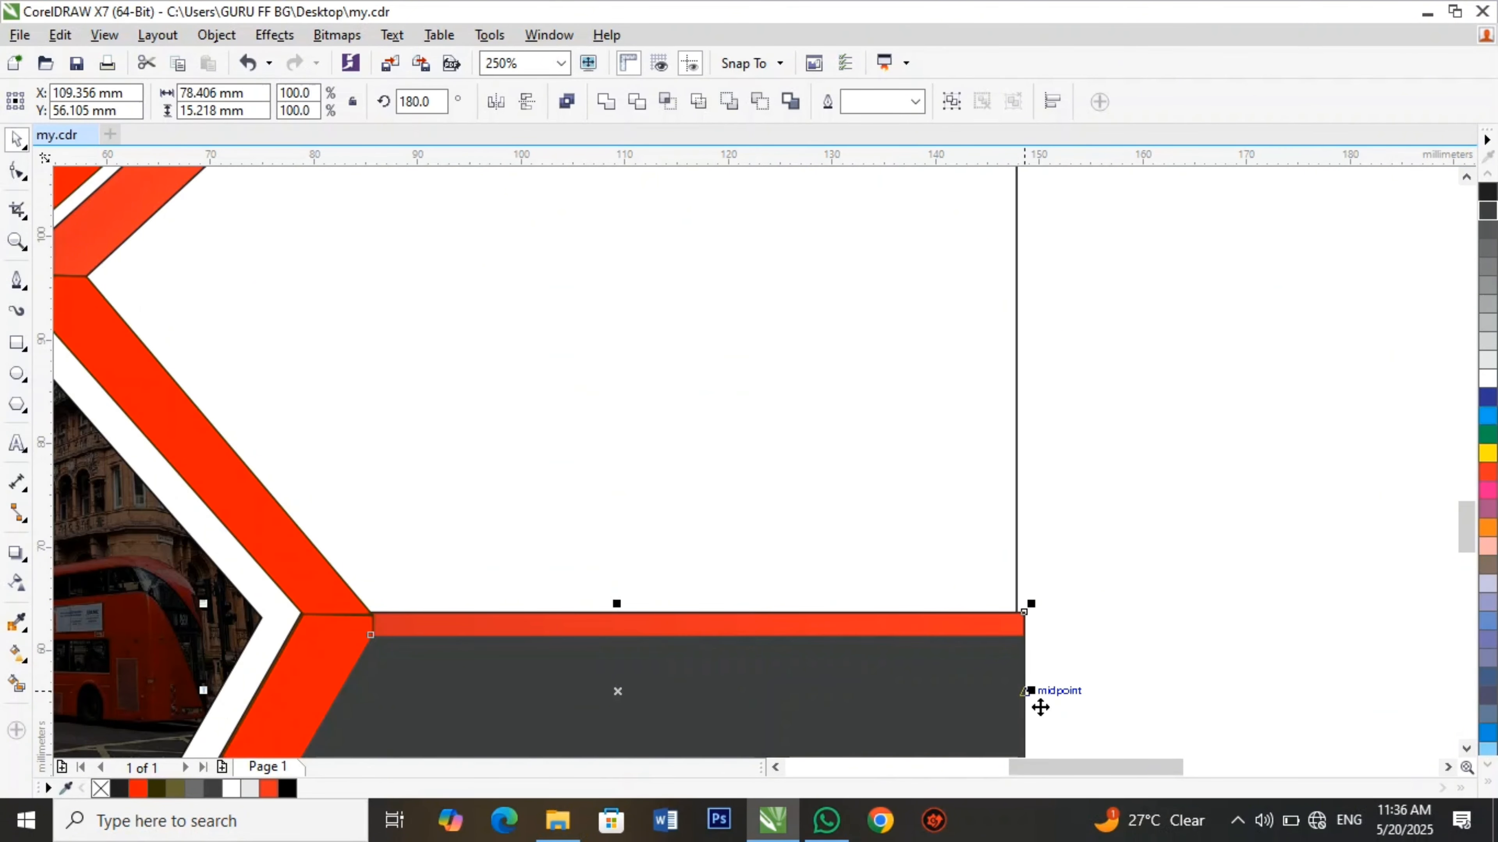
{"action": "mouse_move", "coordinate": [1038, 690]}
{"action": "left_mouse_down"}
{"action": "mouse_move", "coordinate": [1053, 707]}
{"action": "mouse_move", "coordinate": [1041, 693]}
{"action": "left_mouse_up"}
{"action": "scroll", "coordinate": [1084, 663], "scroll_direction": "down", "scroll_amount": 1}
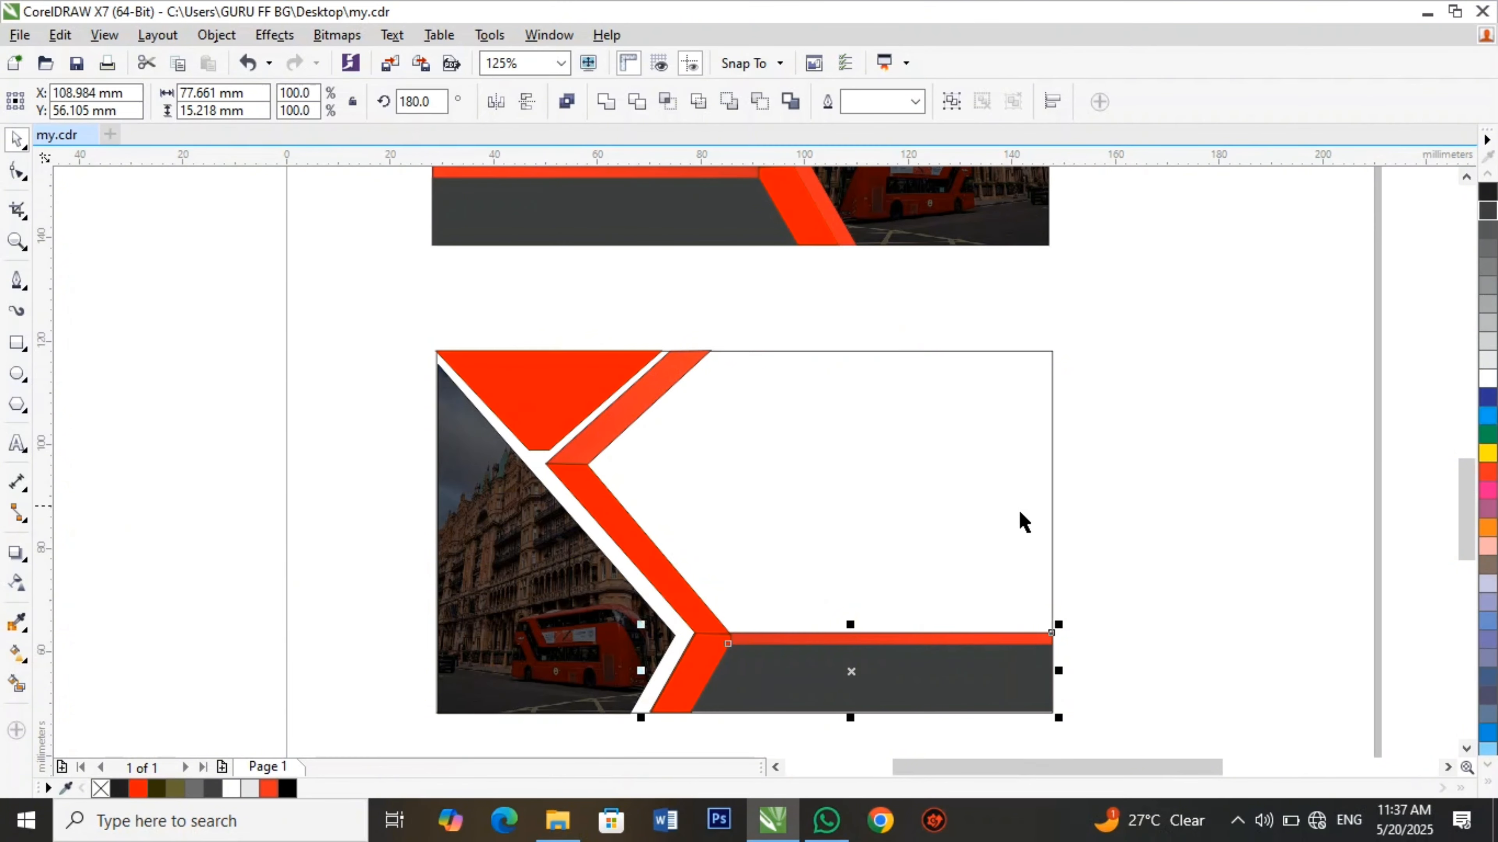
{"action": "left_click", "coordinate": [1061, 508]}
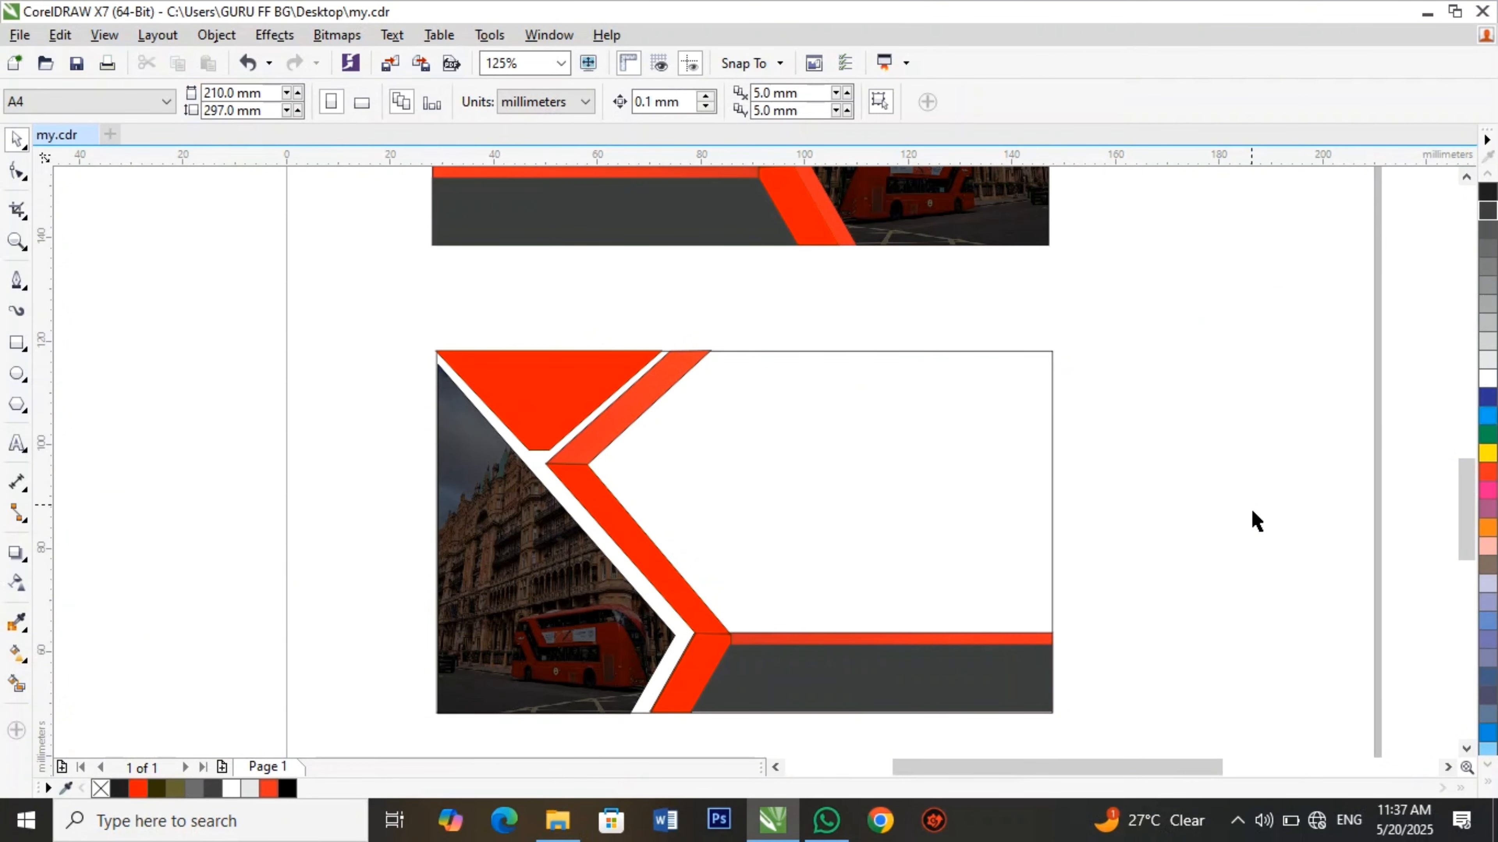
Draw a rectangle about 26 mm wide and 26 mm high in the lower card's top-right corner.
{"action": "scroll", "coordinate": [1257, 521], "scroll_direction": "down", "scroll_amount": 1}
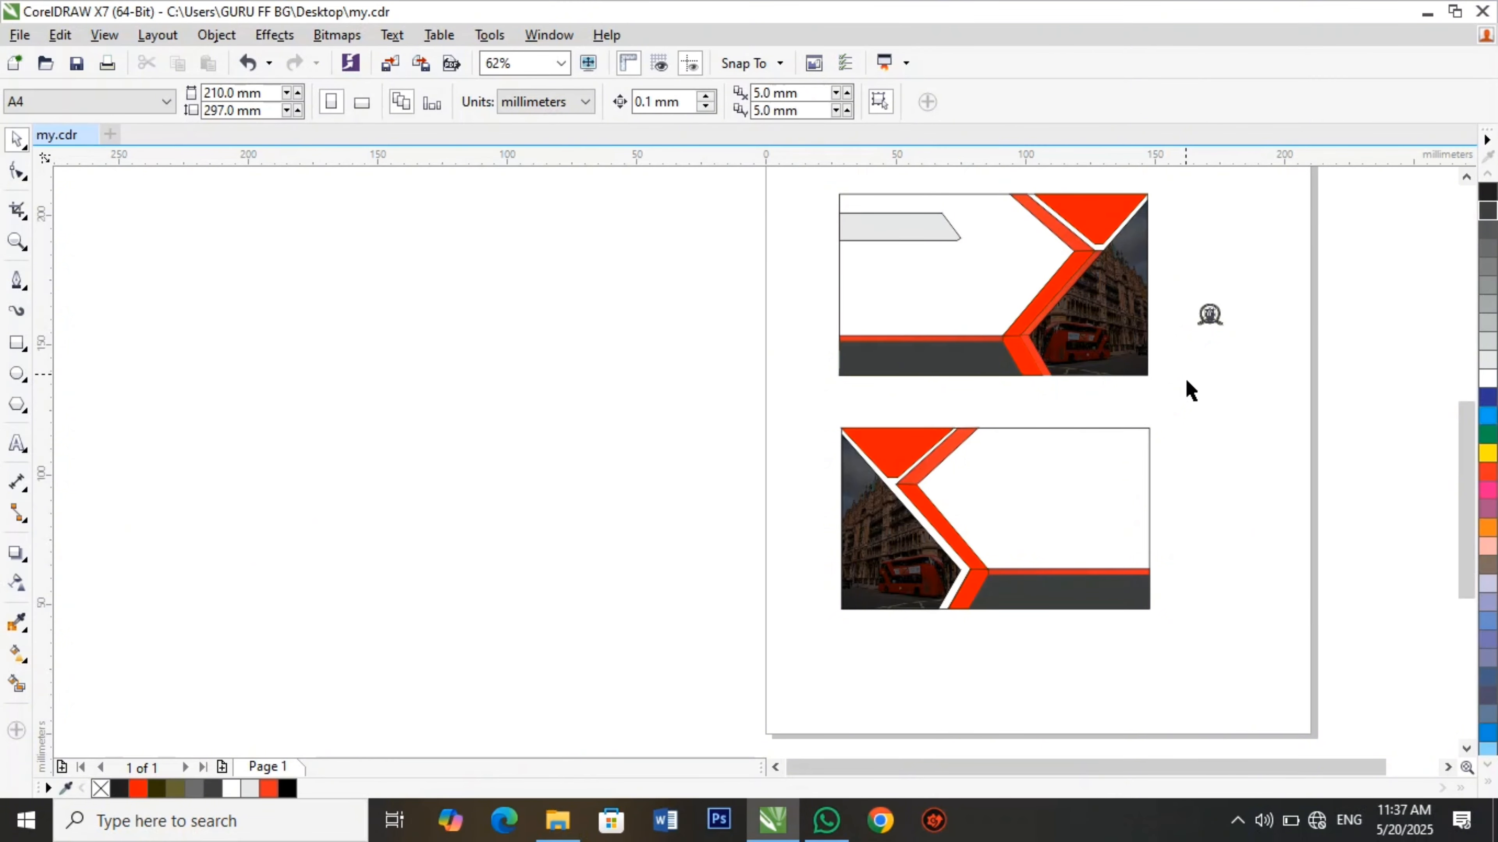
{"action": "left_click", "coordinate": [13, 345]}
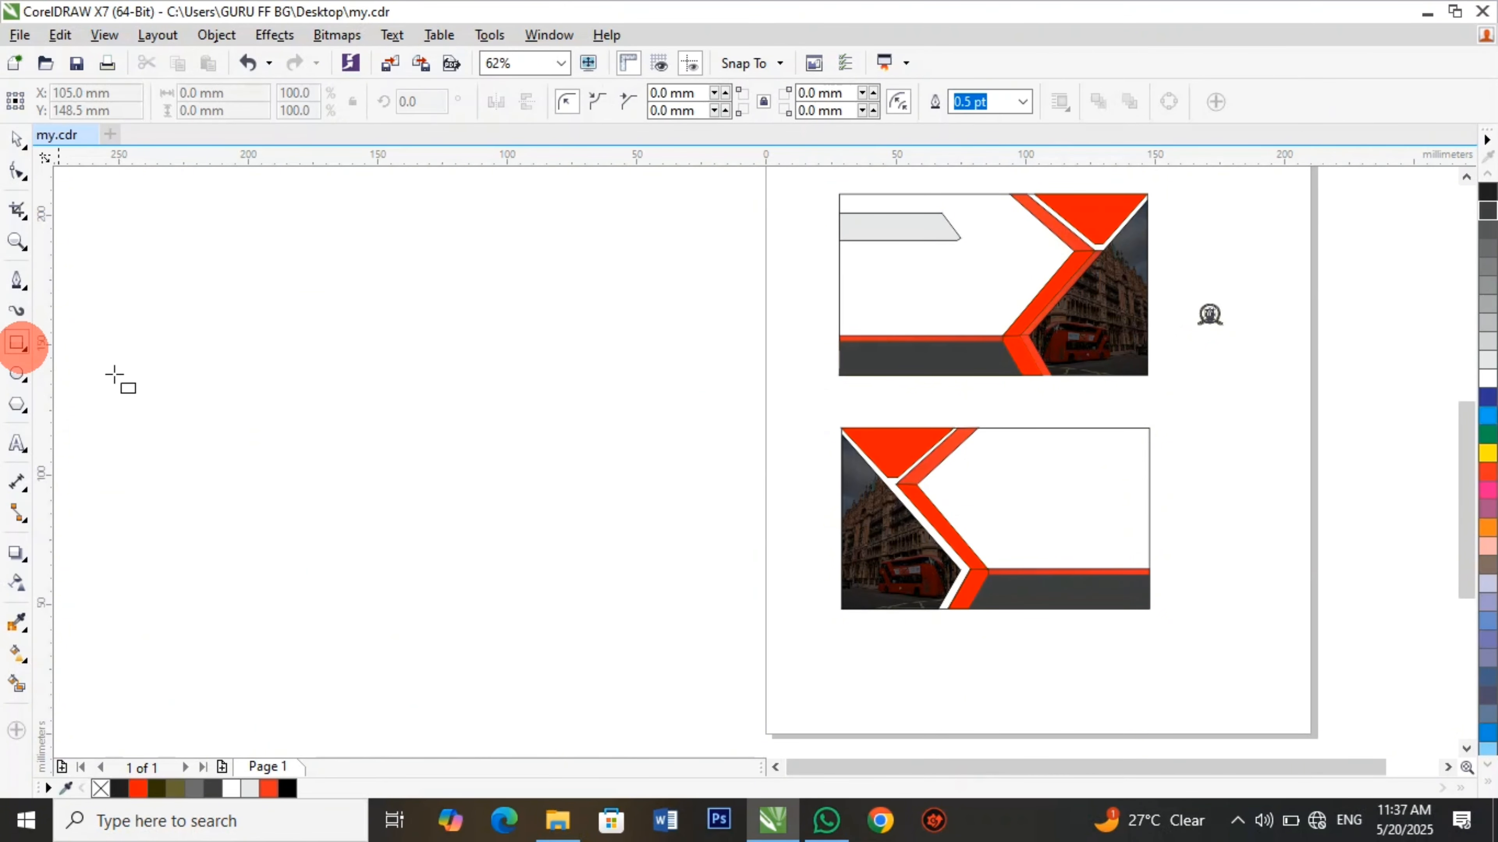
{"action": "left_click_drag", "start_coordinate": [1058, 441], "coordinate": [1161, 505]}
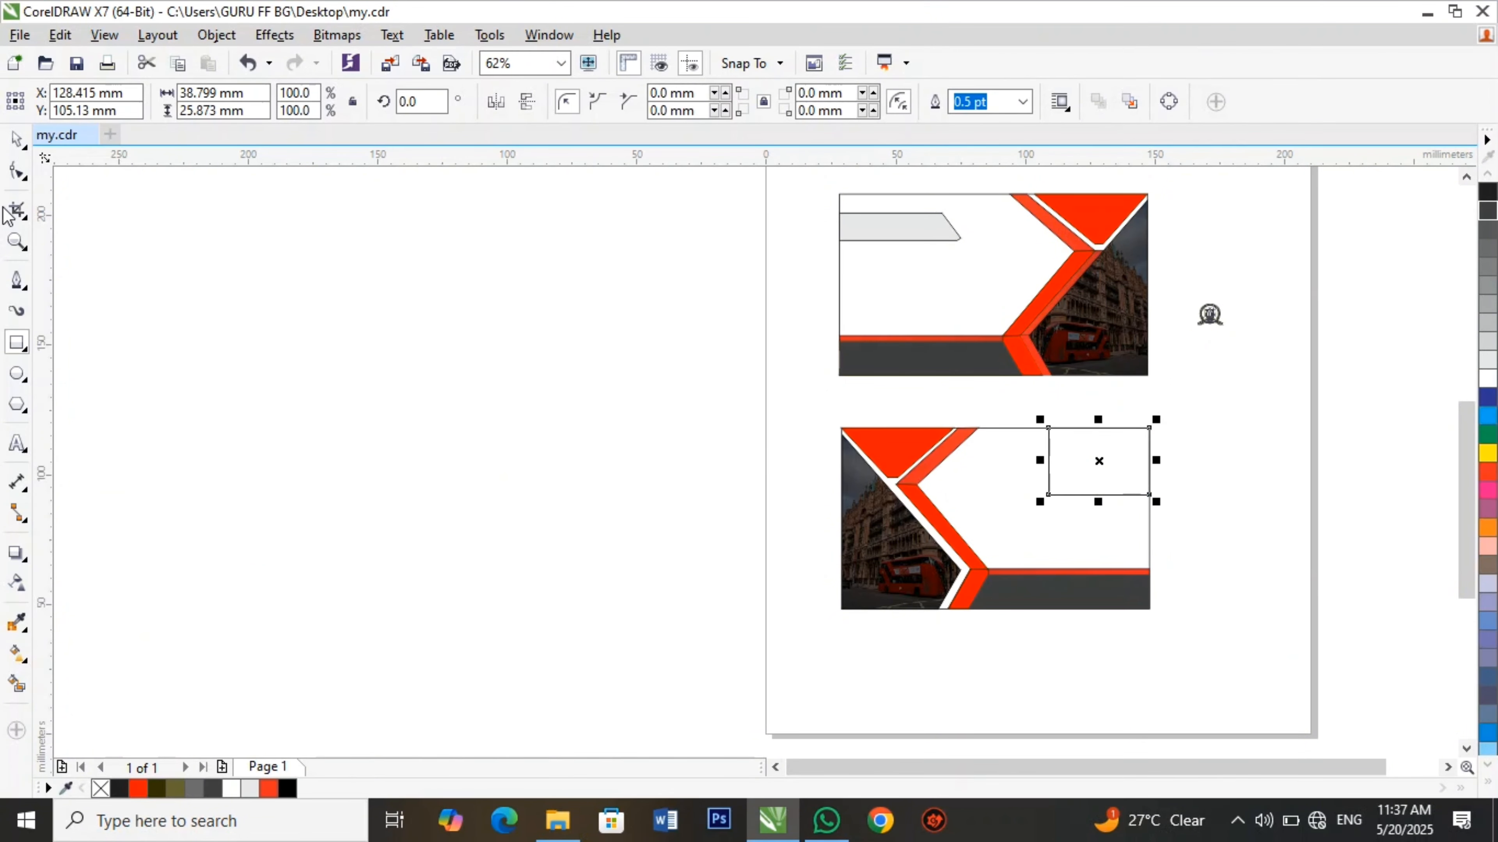
{"action": "left_click", "coordinate": [16, 139]}
{"action": "left_click_drag", "start_coordinate": [1053, 480], "coordinate": [1085, 495]}
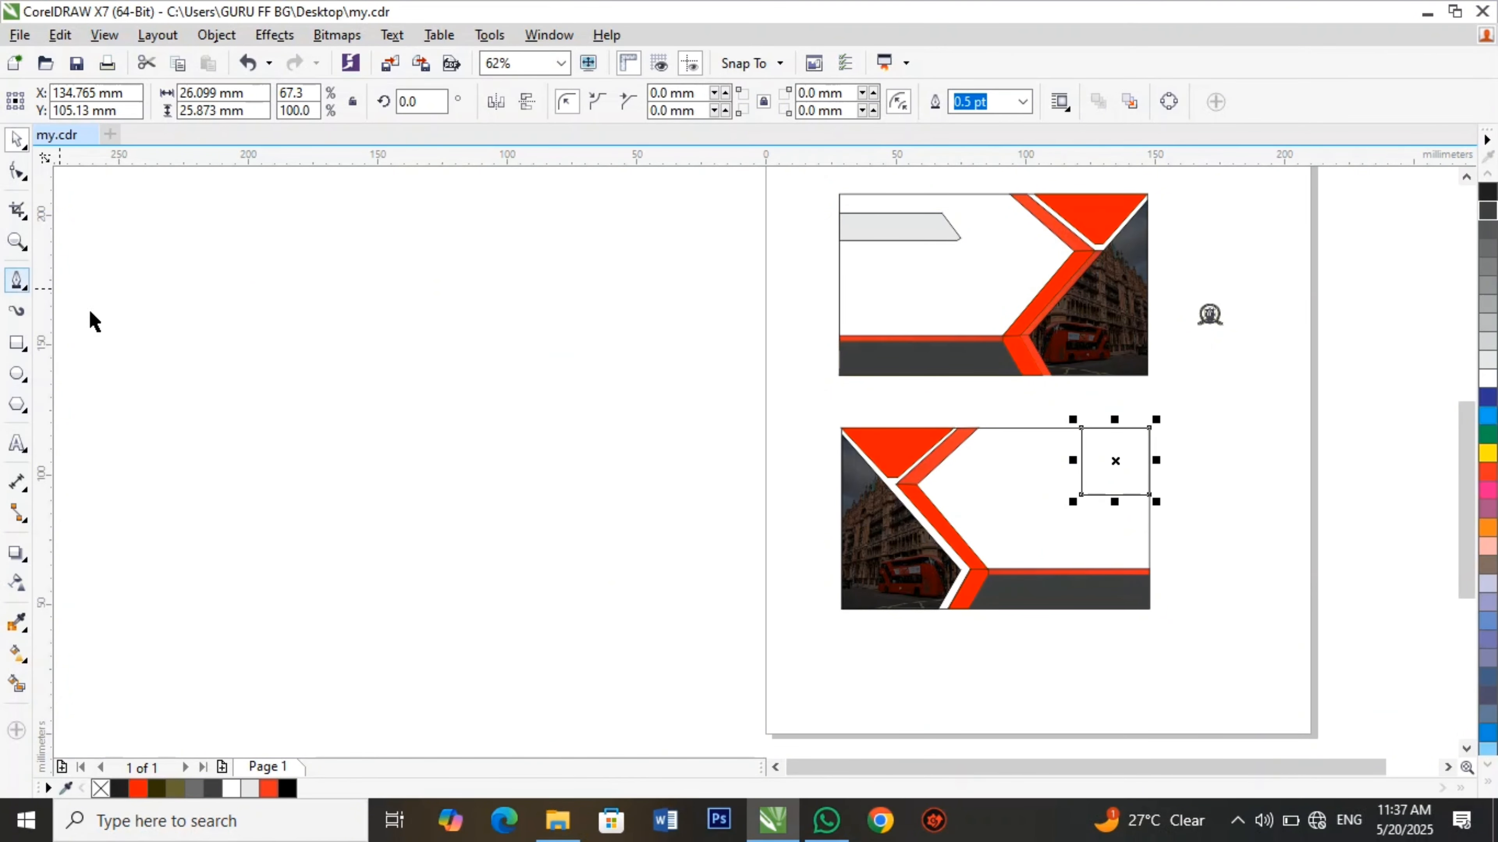
Convert the corner rectangle to curves and slant its left edge, widening it at the top and narrowing it at the bottom.
{"action": "key", "text": "ctrl+q"}
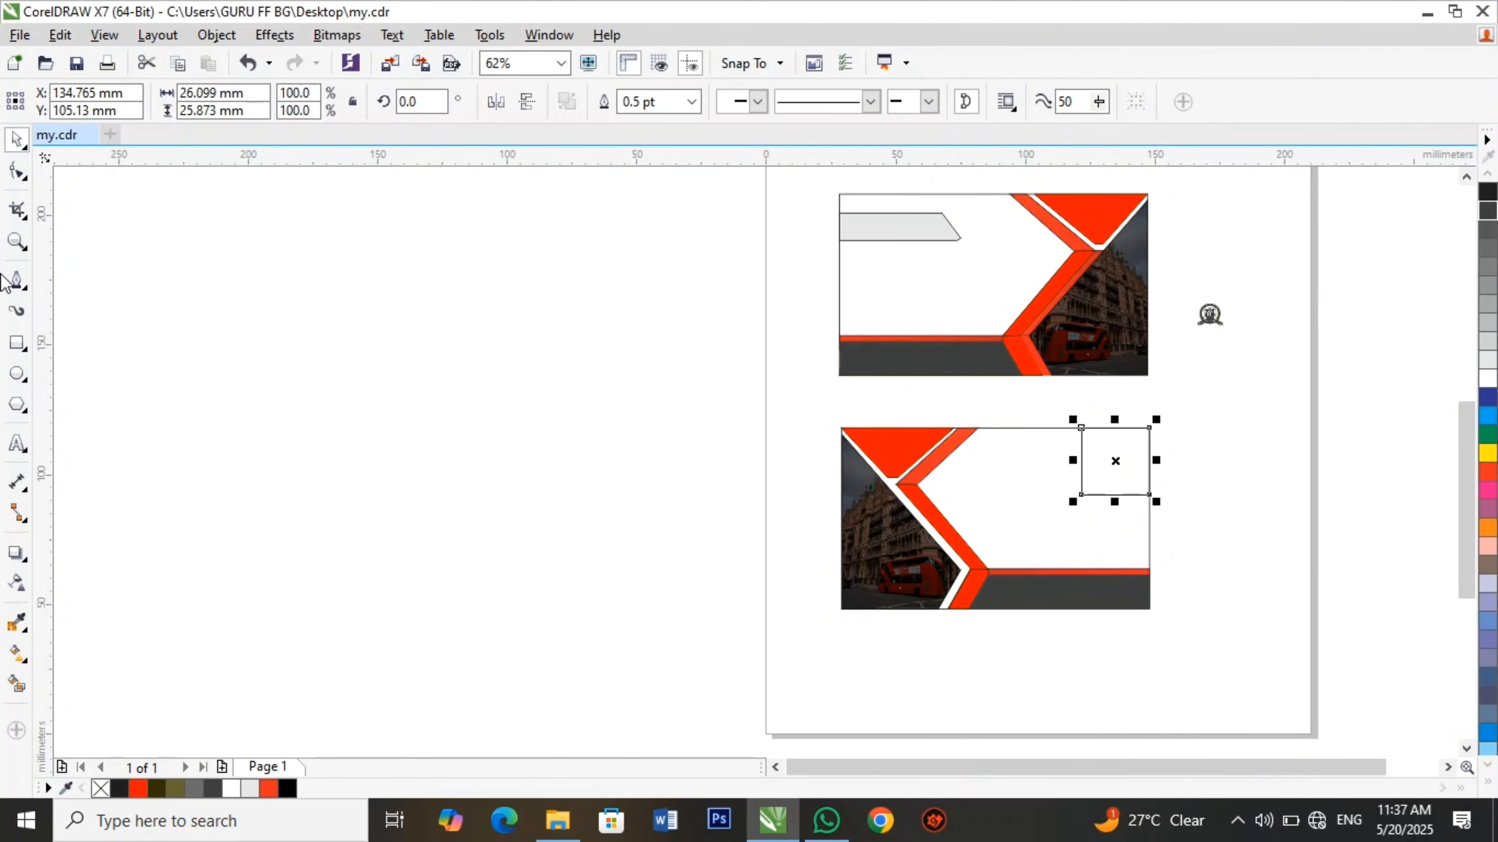
{"action": "left_click", "coordinate": [18, 171]}
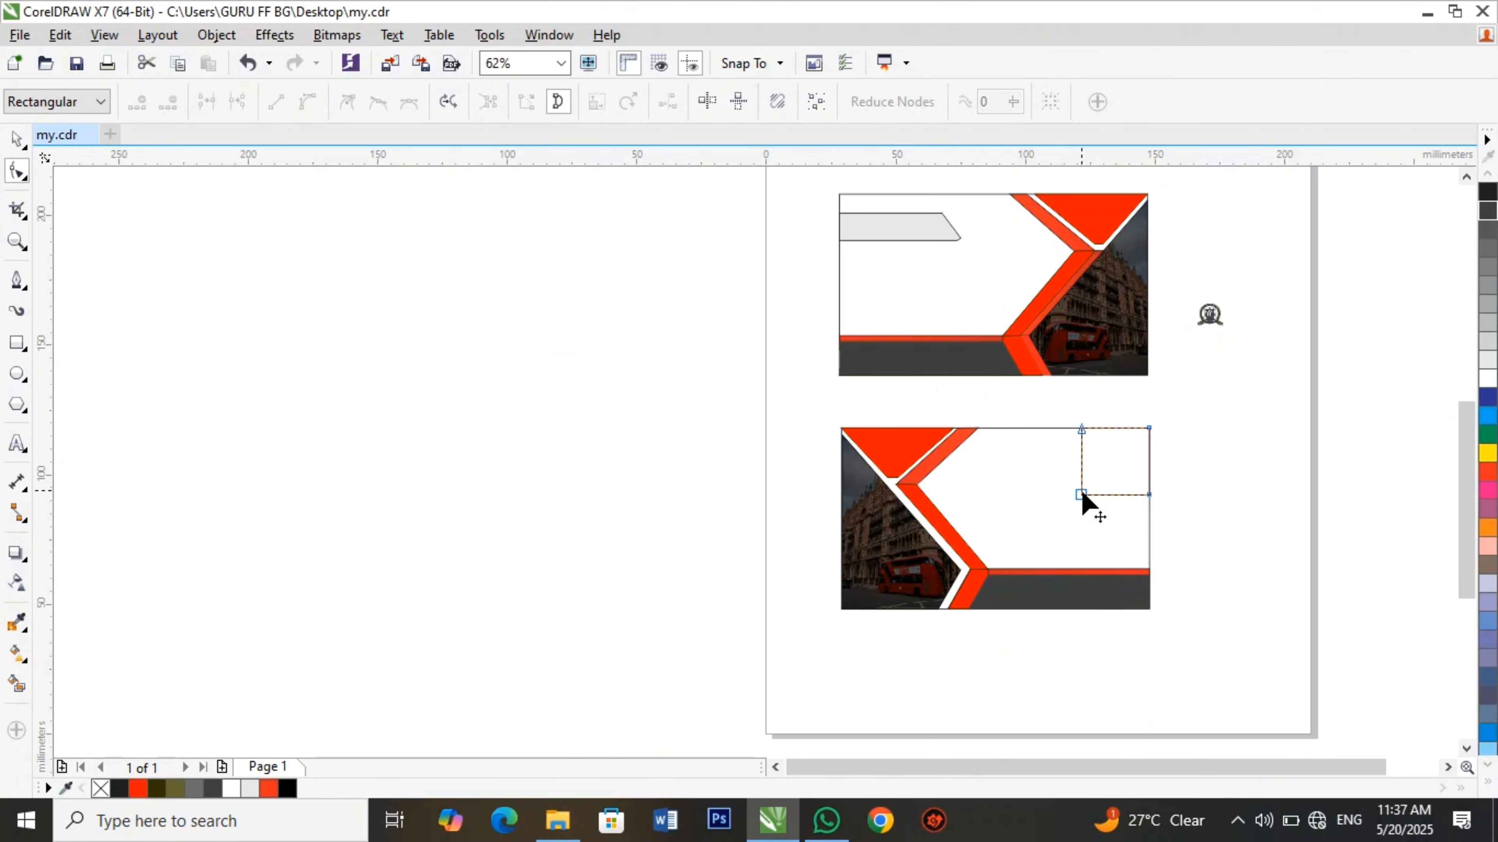
{"action": "left_click_drag", "start_coordinate": [1082, 428], "coordinate": [1057, 428]}
{"action": "left_click_drag", "start_coordinate": [1082, 494], "coordinate": [1105, 494]}
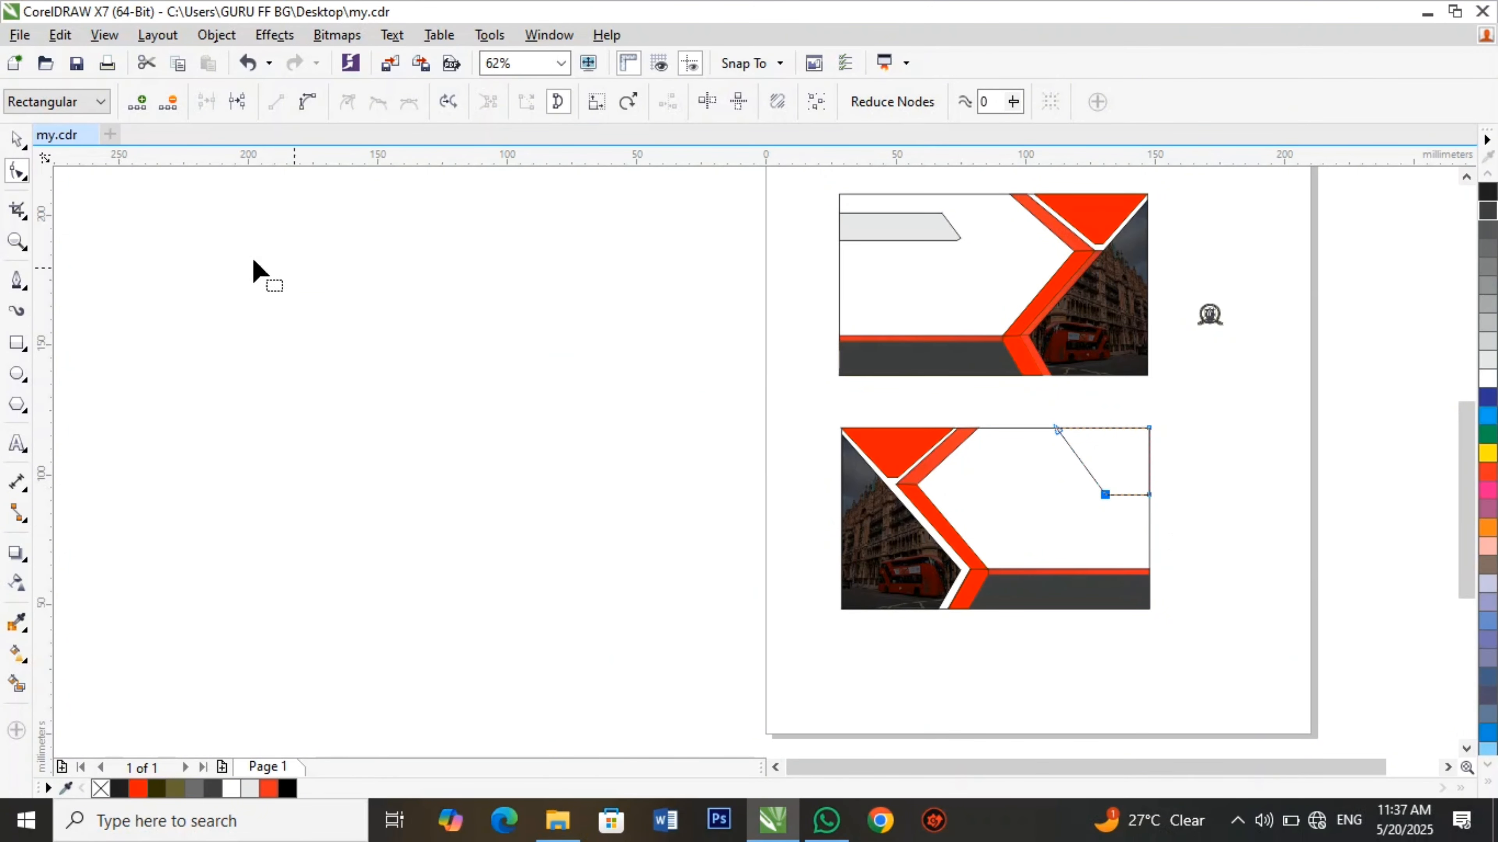
{"action": "left_click", "coordinate": [6, 152]}
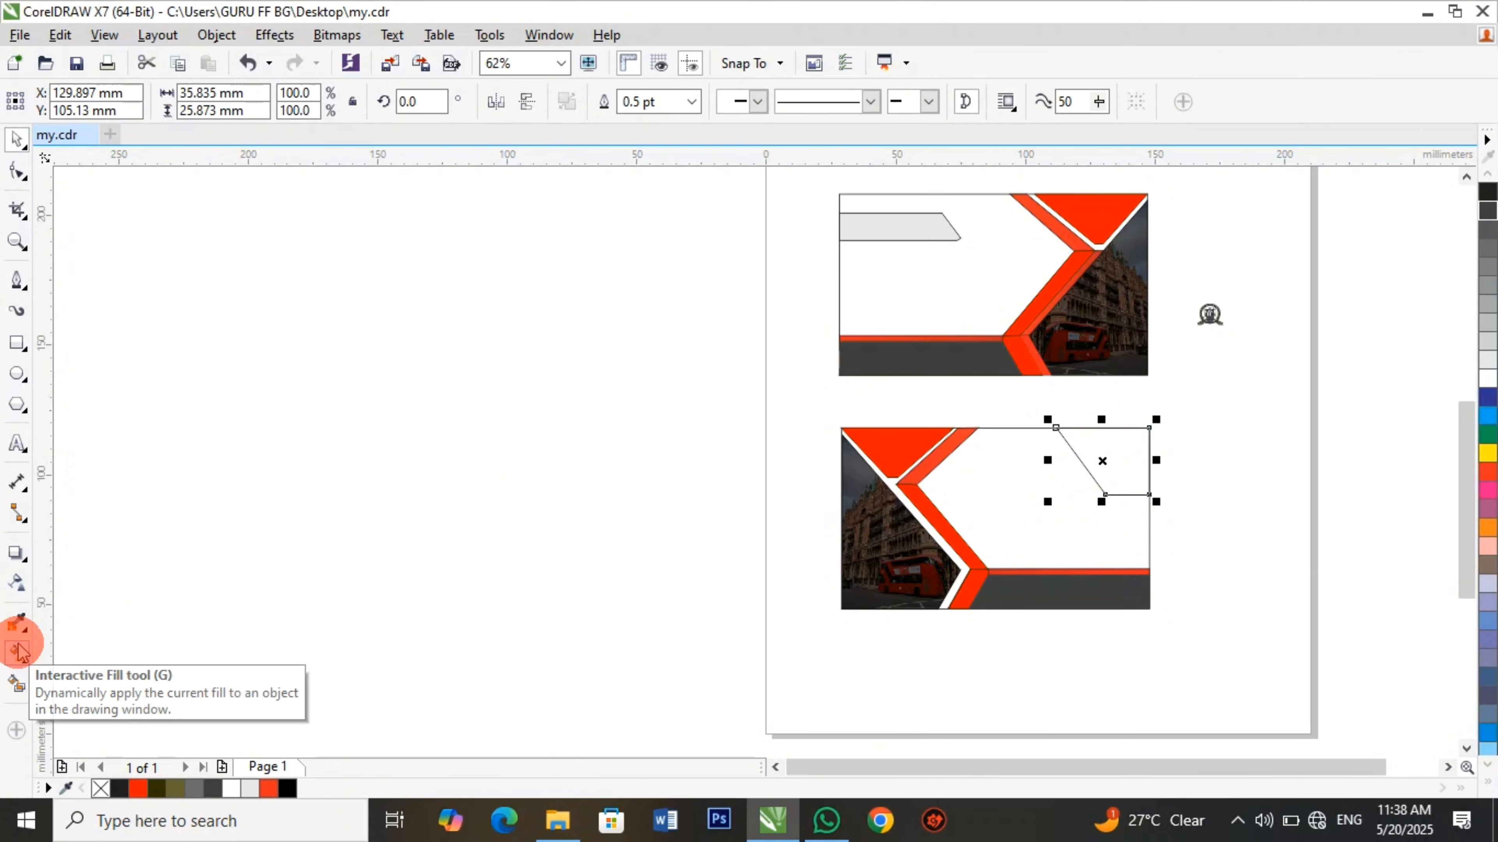
Apply a black-to-white linear gradient to the corner shape, running diagonally from its lower right toward the upper left.
{"action": "left_click", "coordinate": [17, 653]}
{"action": "left_click_drag", "start_coordinate": [1130, 475], "coordinate": [1032, 391]}
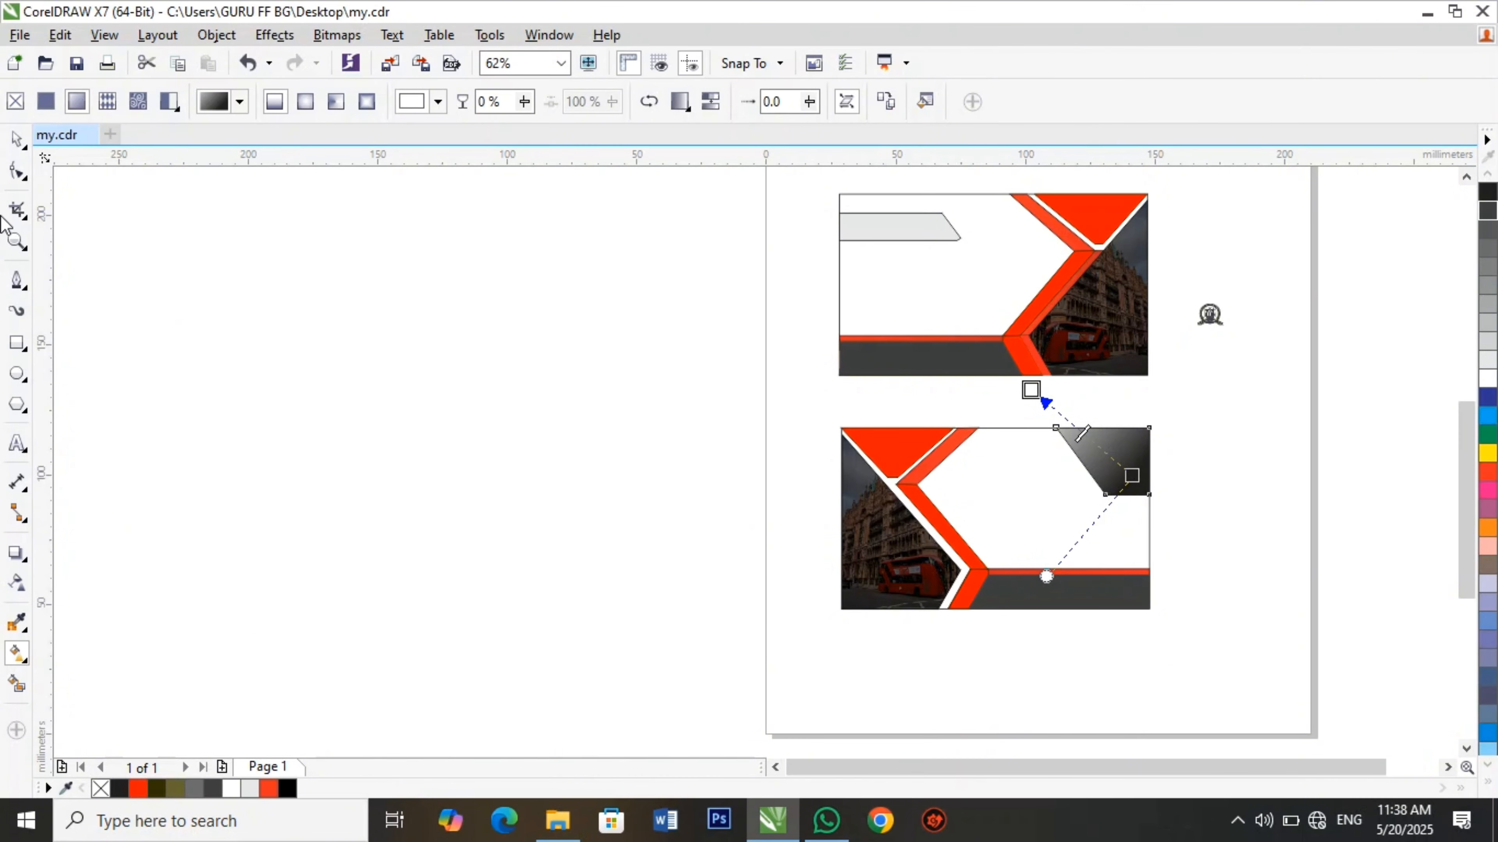
{"action": "left_click", "coordinate": [16, 139]}
{"action": "left_click", "coordinate": [352, 353]}
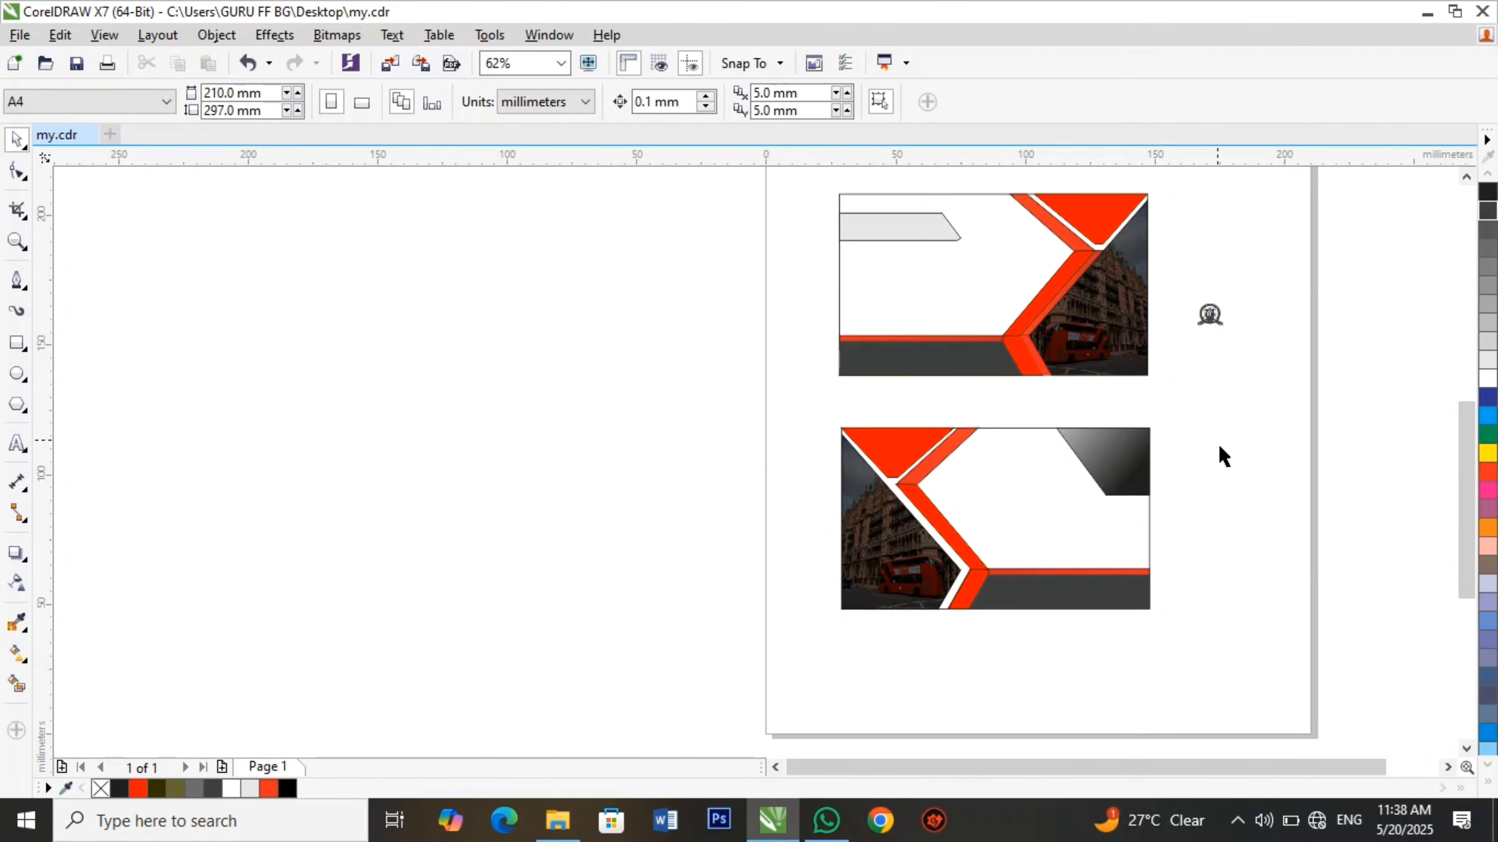
Move the round emblem logo onto the building photo on the upper card.
{"action": "left_click", "coordinate": [1218, 321]}
{"action": "left_click_drag", "start_coordinate": [1218, 321], "coordinate": [1124, 324]}
{"action": "left_click", "coordinate": [1237, 344]}
{"action": "scroll", "coordinate": [1219, 281], "scroll_direction": "up", "scroll_amount": 2}
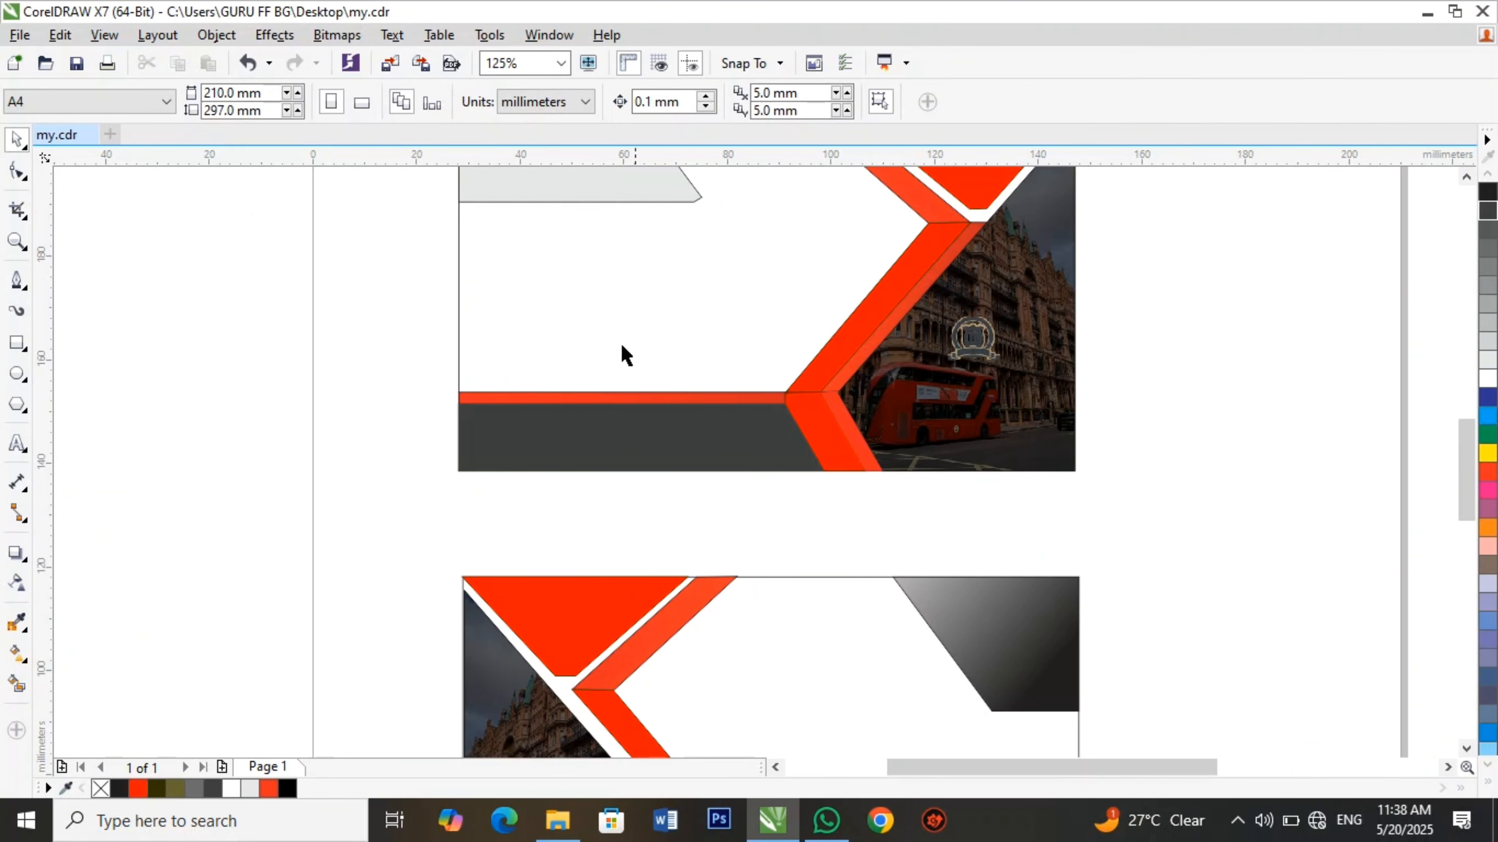
Add the artistic text "BIST BUNER" in 24 pt Arial beside the upper card.
{"action": "left_click", "coordinate": [16, 443]}
{"action": "left_click", "coordinate": [1485, 378]}
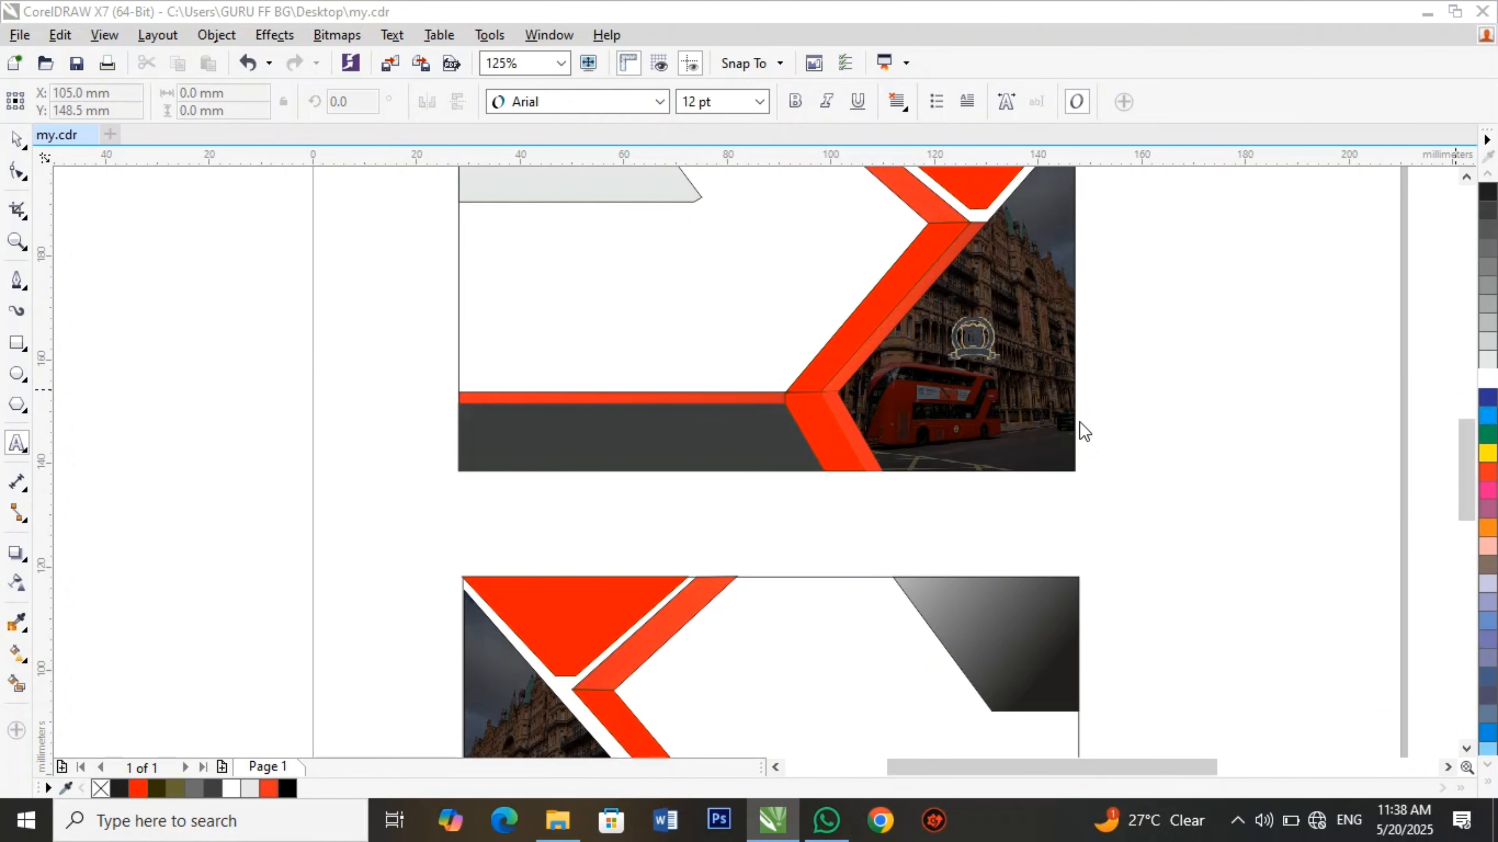
{"action": "left_click", "coordinate": [920, 250]}
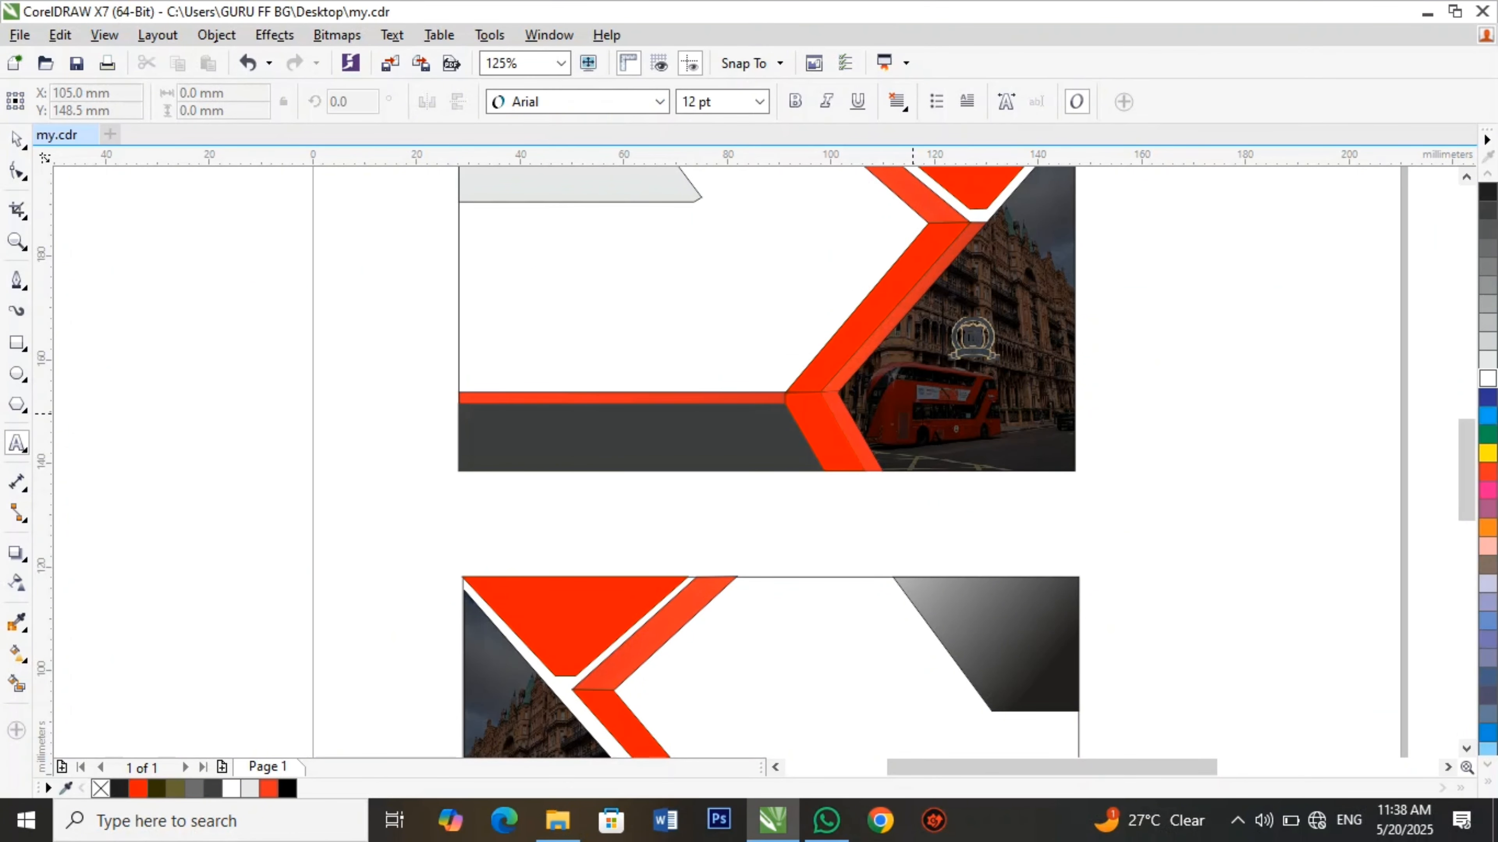
{"action": "left_click", "coordinate": [1204, 400]}
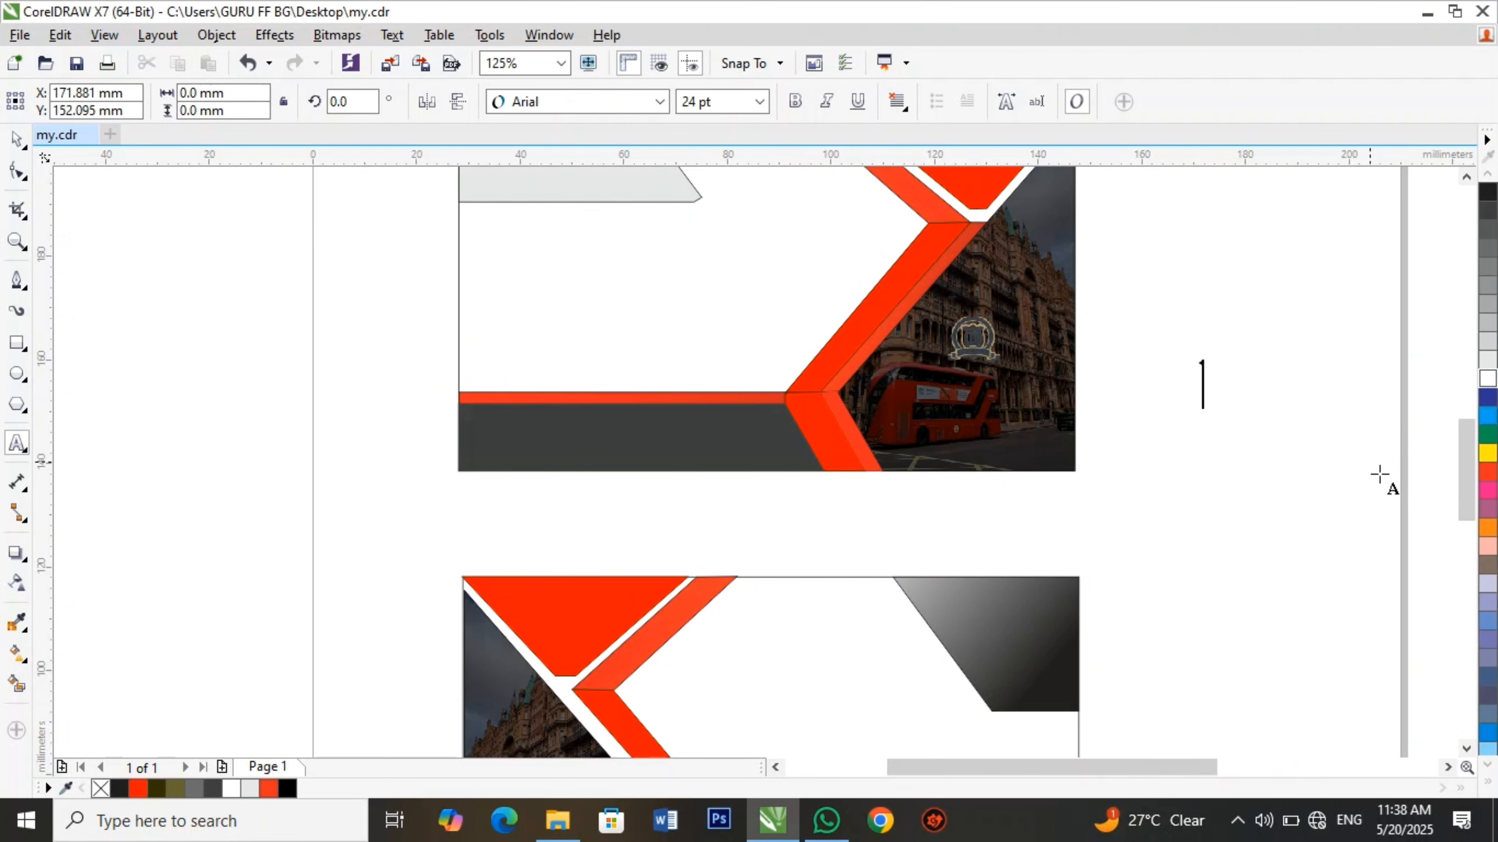
{"action": "type", "text": "BIST"}
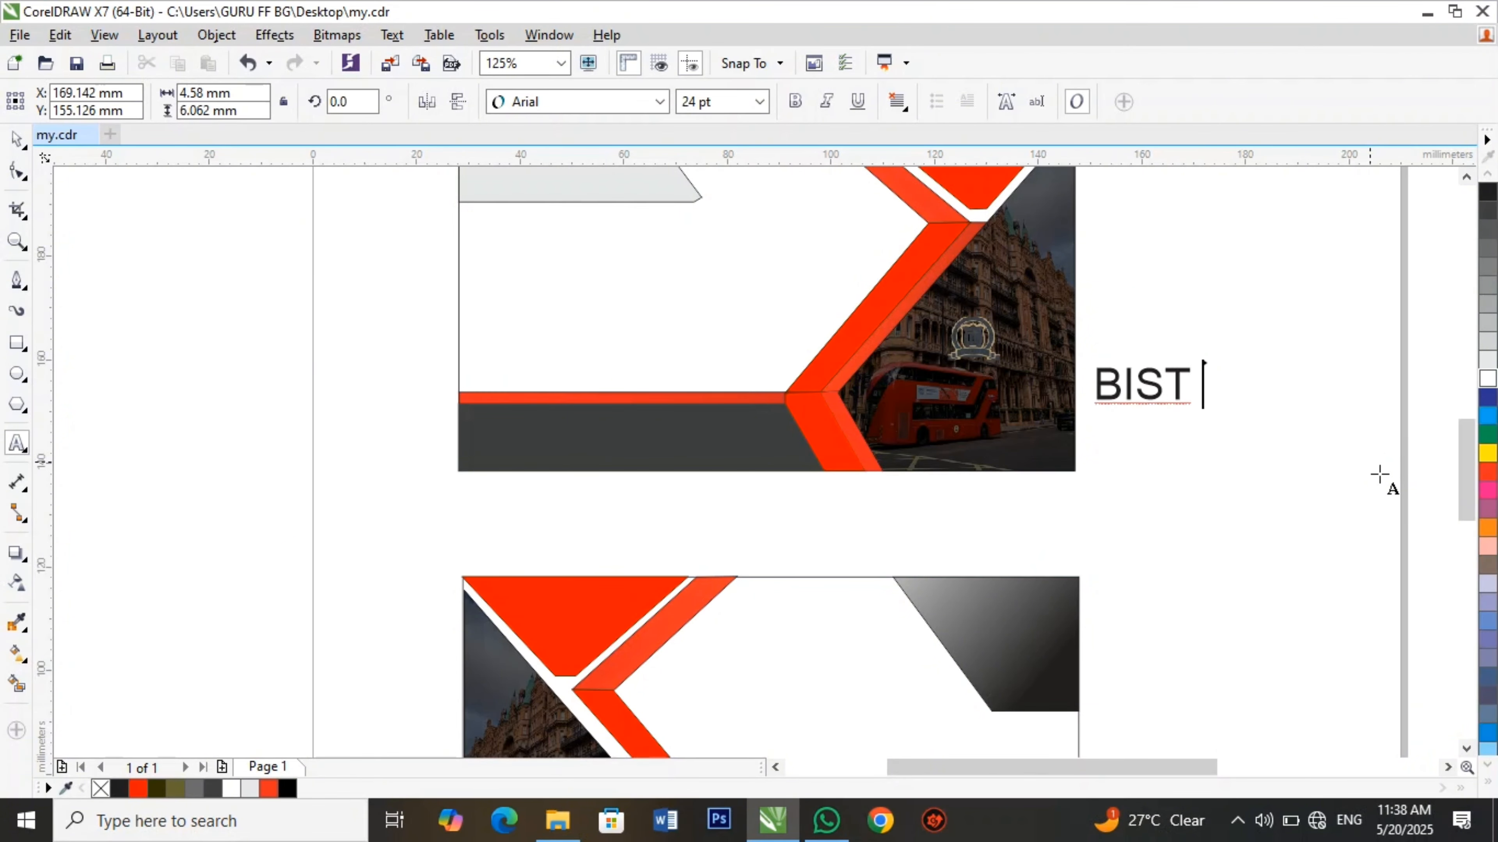
{"action": "type", "text": " I"}
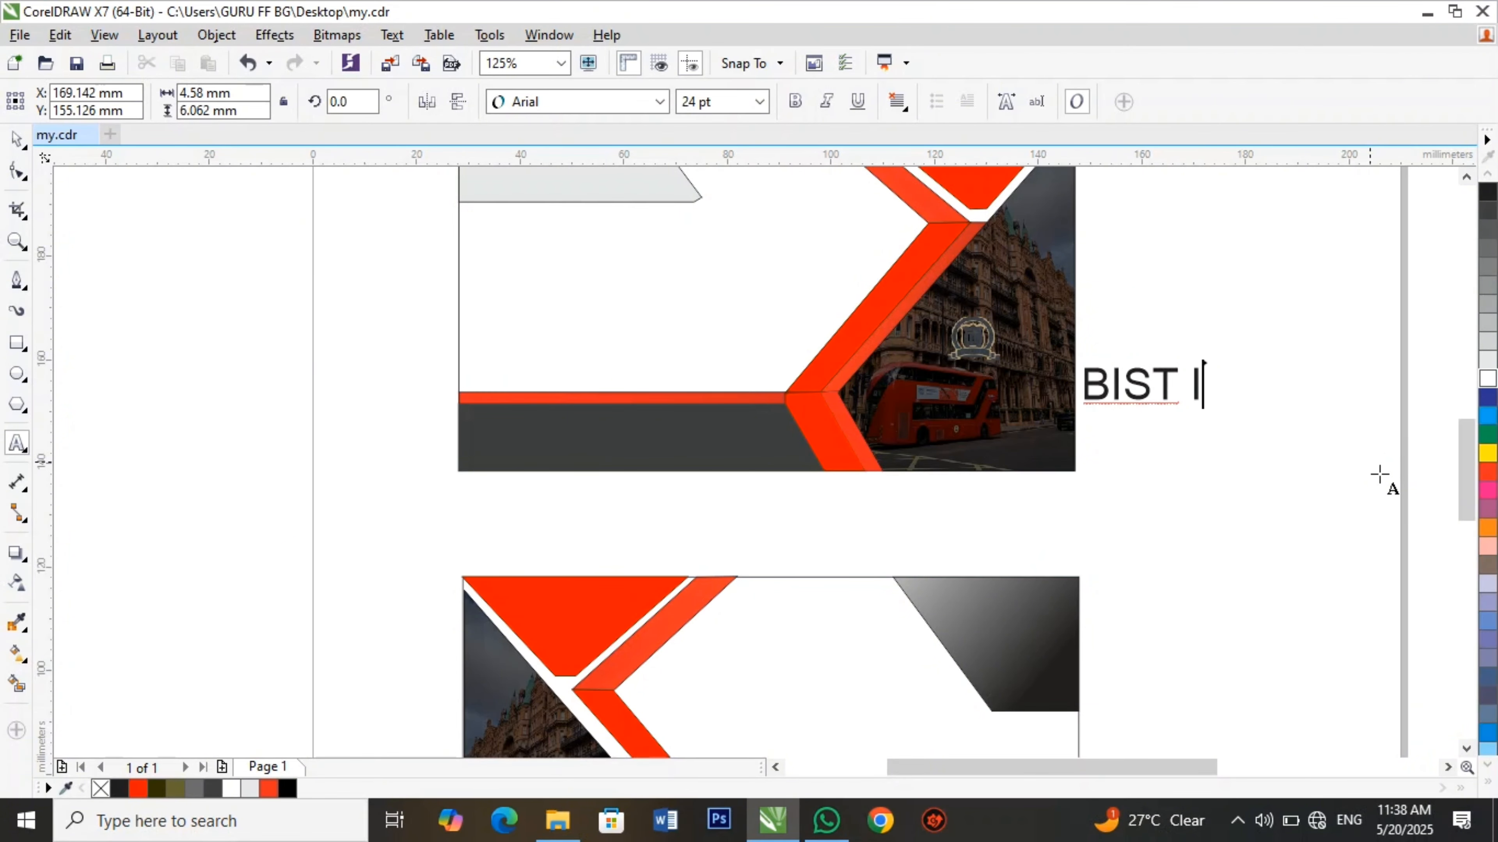
{"action": "key", "text": "BackSpace"}
{"action": "type", "text": "Buner"}
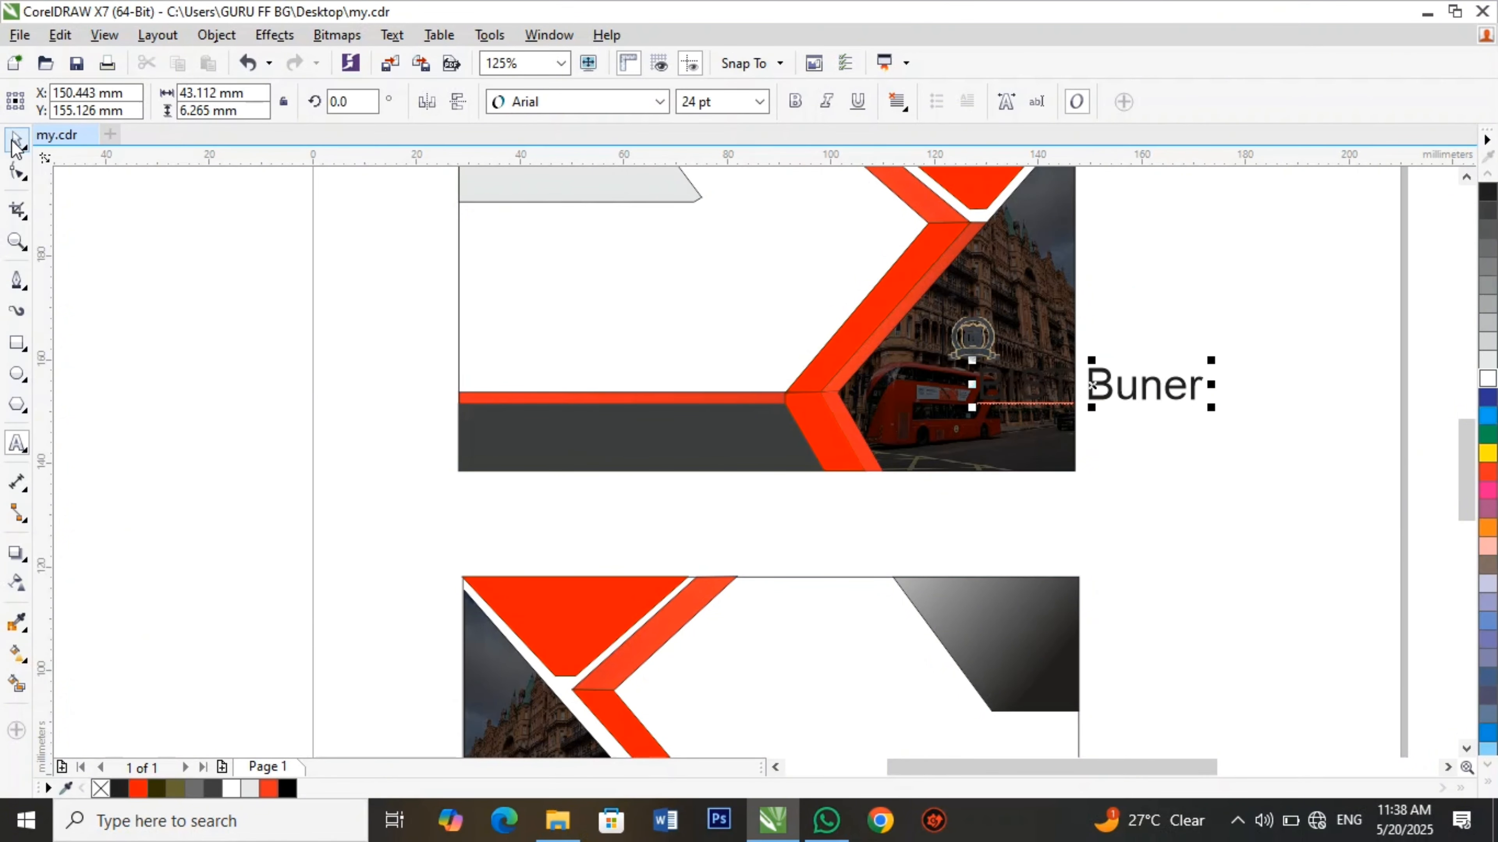
{"action": "key", "text": "BackSpace"}
{"action": "key", "text": "BackSpace"}
{"action": "key", "text": "BackSpace"}
{"action": "key", "text": "BackSpace"}
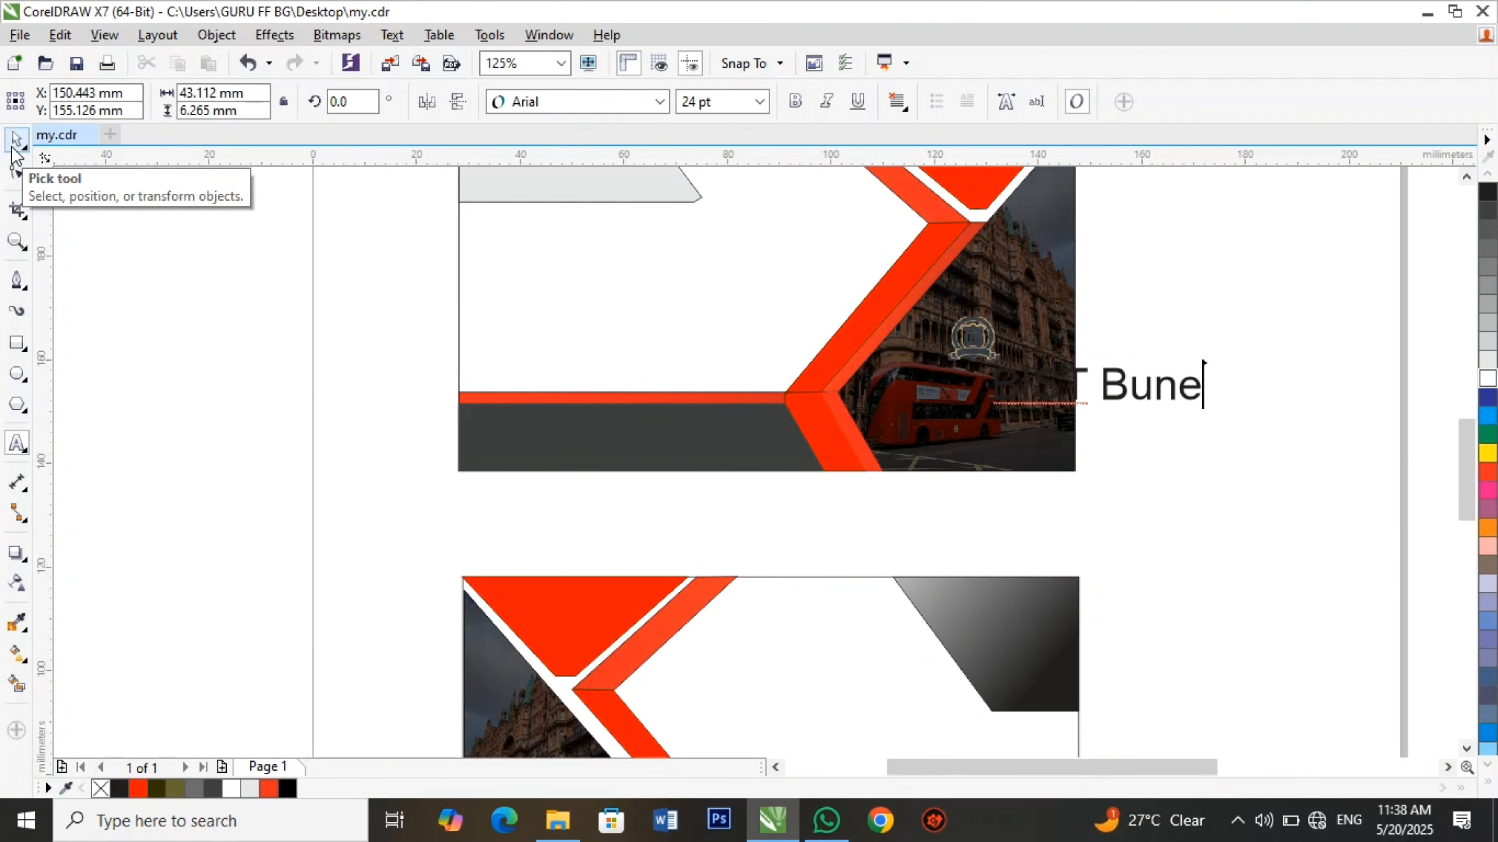
{"action": "type", "text": "UNER"}
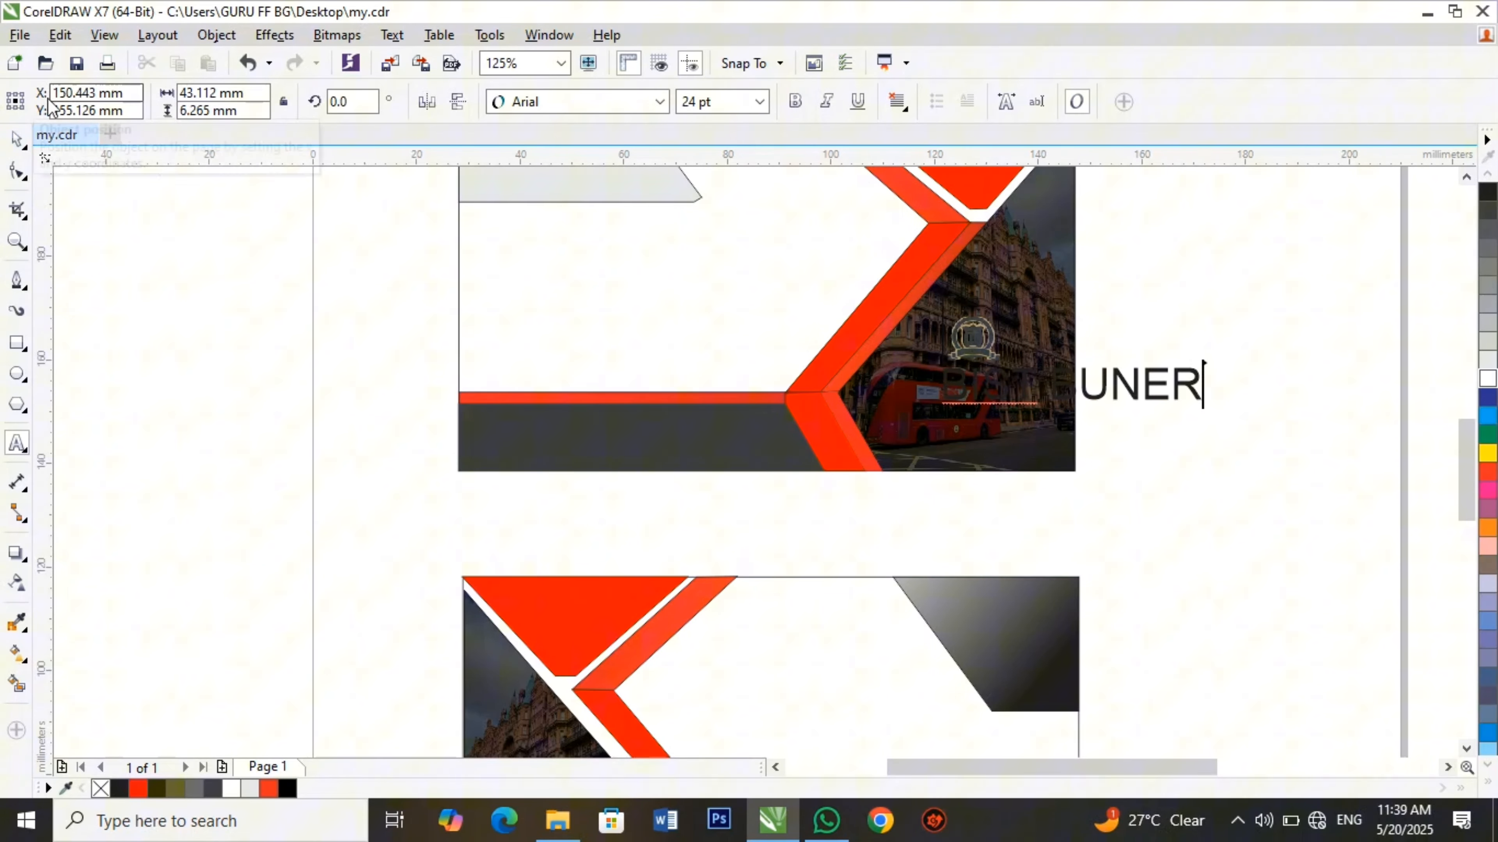
Color the "BIST BUNER" text white, shrink it and place it directly beneath the emblem on the upper card's photo.
{"action": "left_click", "coordinate": [13, 148]}
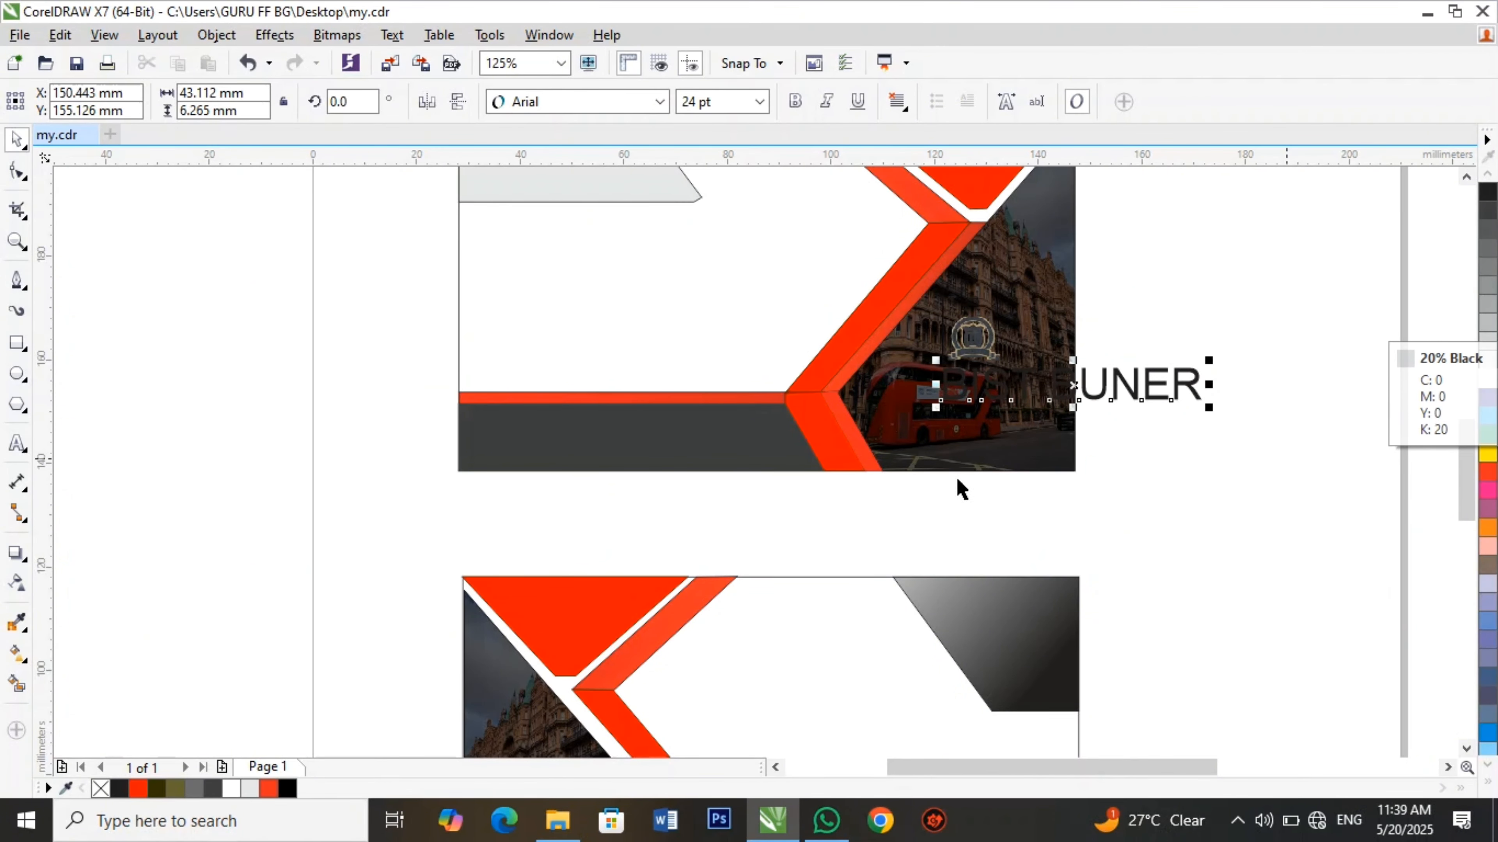
{"action": "left_click", "coordinate": [231, 788]}
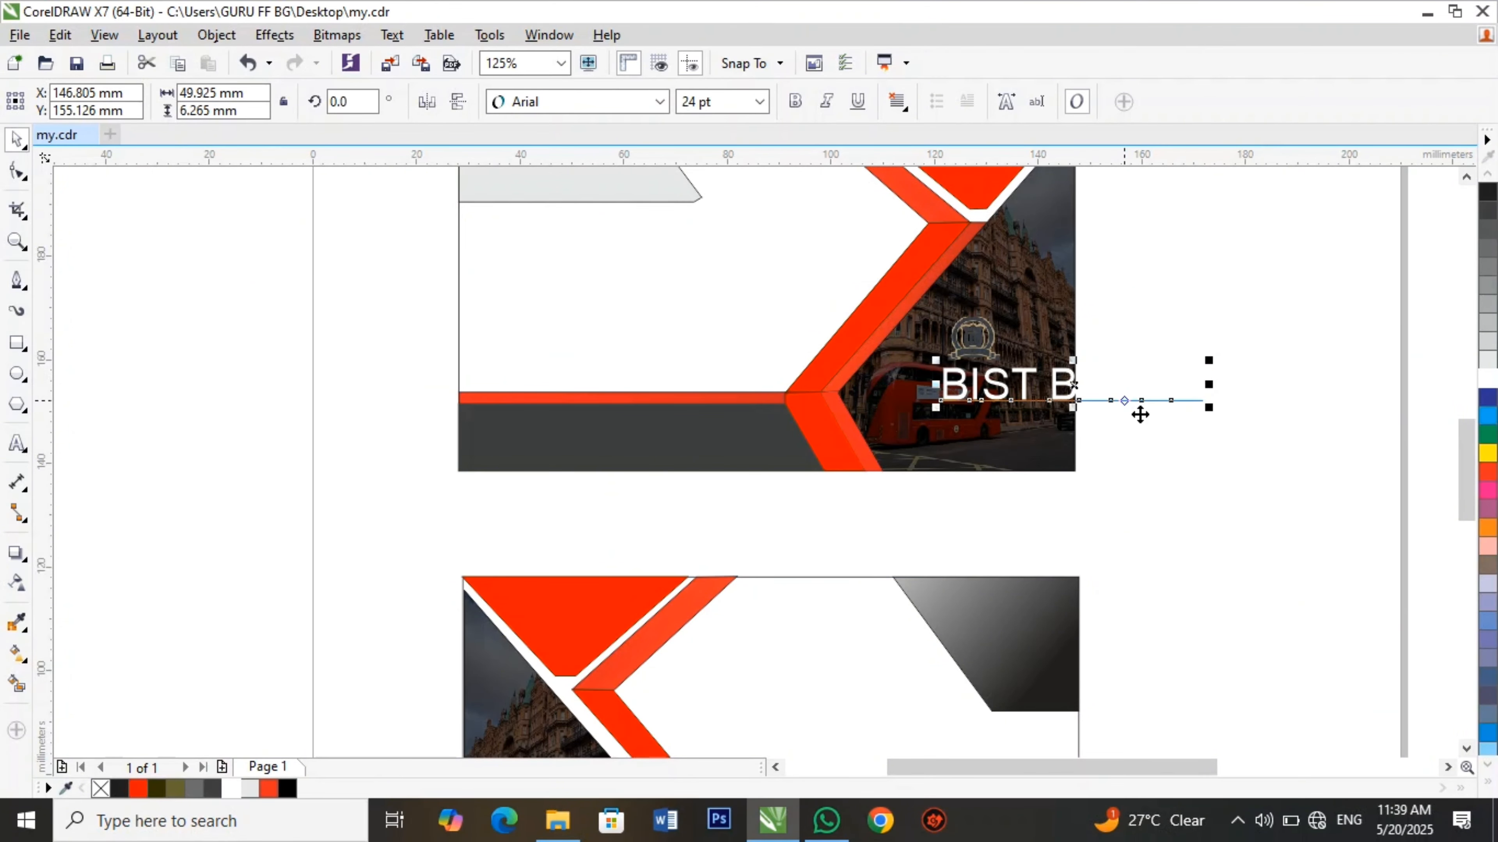
{"action": "left_click_drag", "start_coordinate": [1210, 407], "coordinate": [1002, 396]}
{"action": "left_click", "coordinate": [1190, 407]}
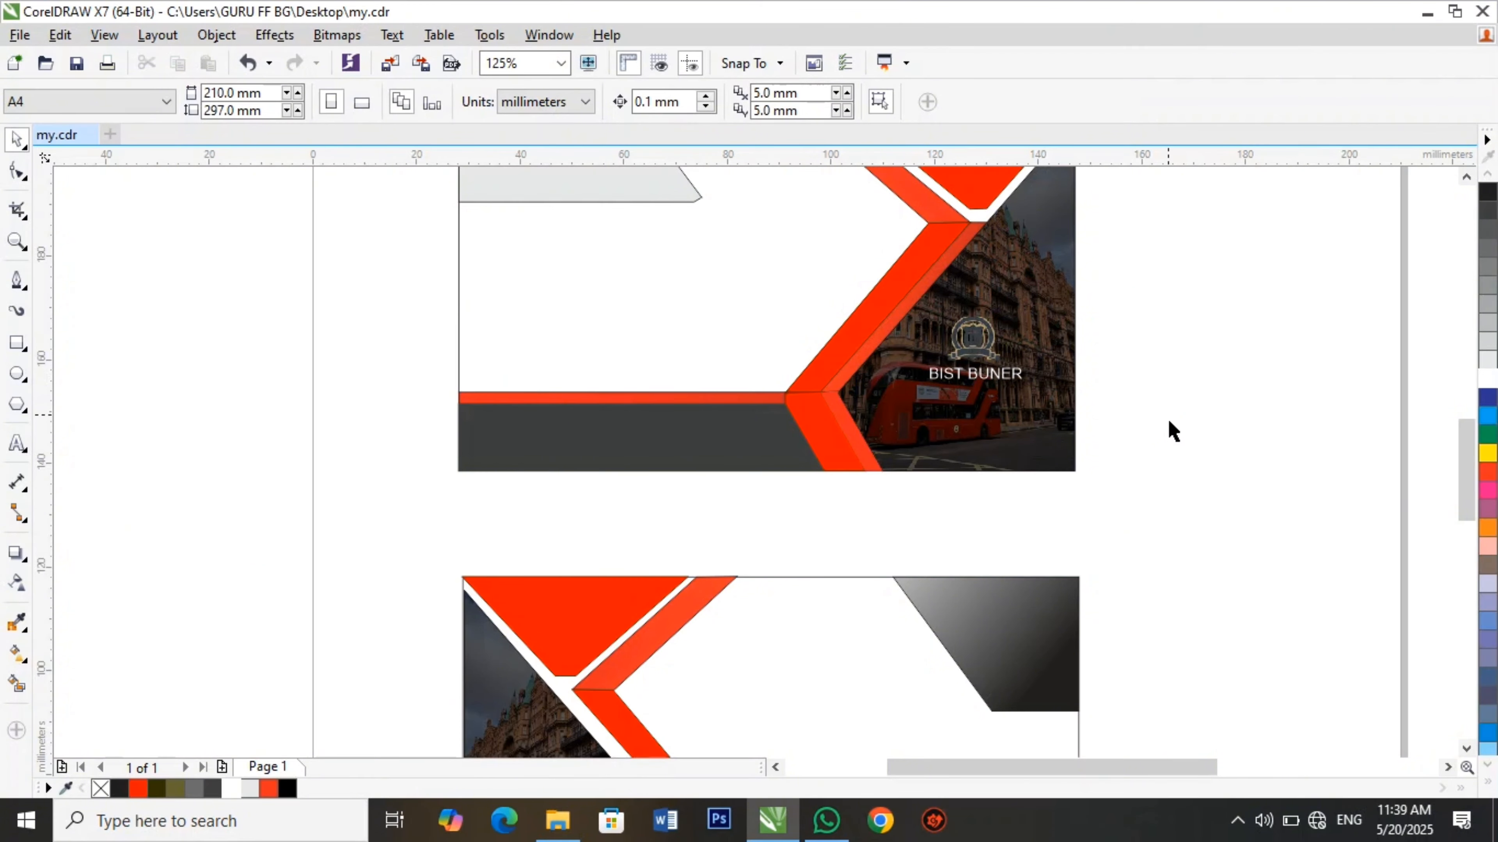
{"action": "left_click", "coordinate": [1144, 433]}
Move the QR code to the empty area left of the page and shrink it to about 12.8 mm square.
{"action": "scroll", "coordinate": [789, 474], "scroll_direction": "down", "scroll_amount": 2}
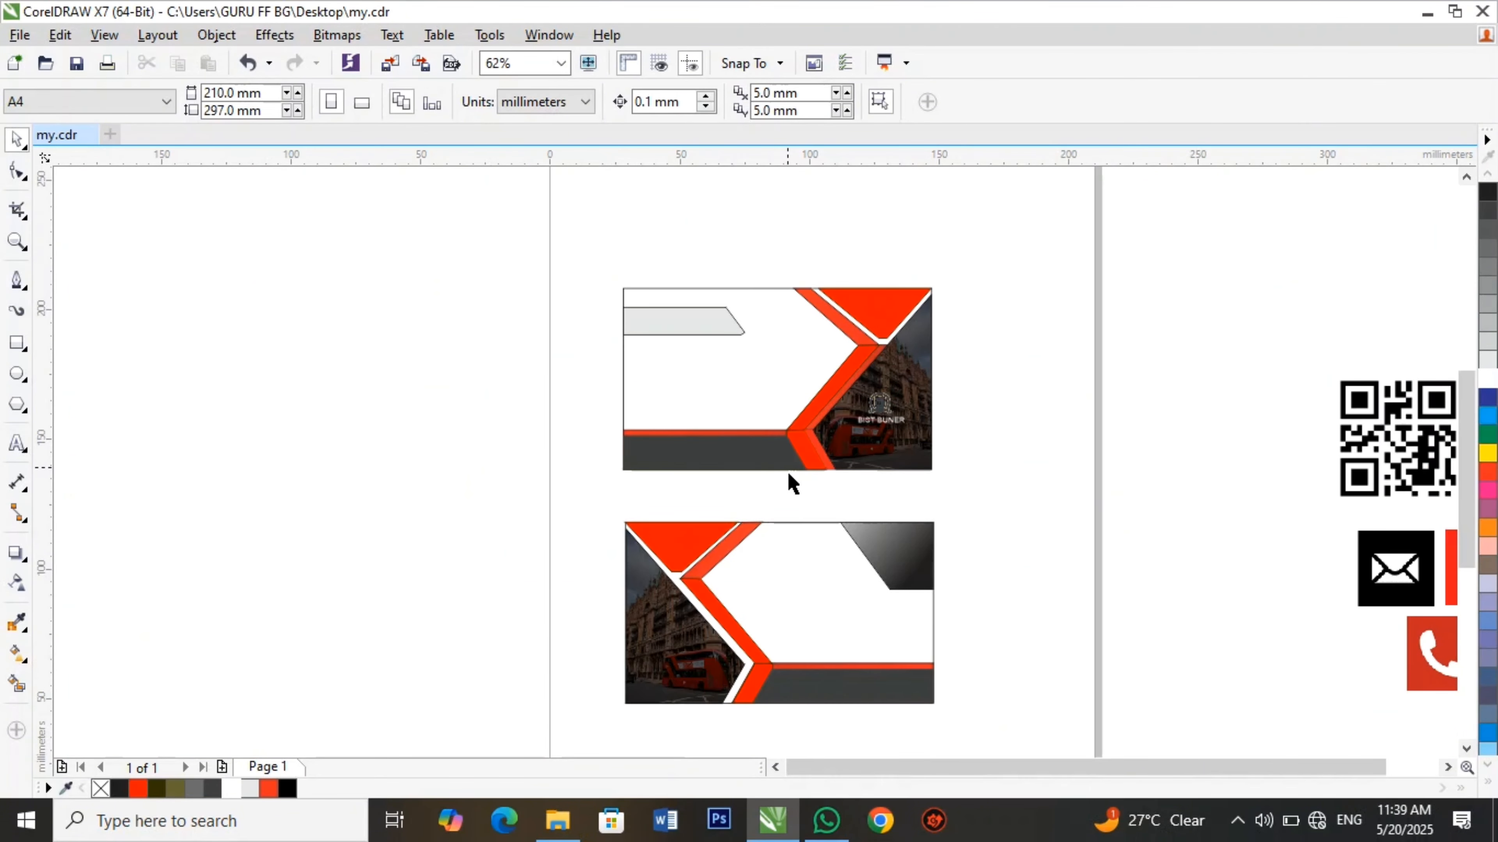
{"action": "left_click", "coordinate": [1414, 454]}
{"action": "left_click_drag", "start_coordinate": [1415, 453], "coordinate": [408, 576]}
Try placing the QR code over the lower card's building photo, and undo the move.
{"action": "left_click_drag", "start_coordinate": [485, 659], "coordinate": [679, 647]}
{"action": "left_click", "coordinate": [1062, 640]}
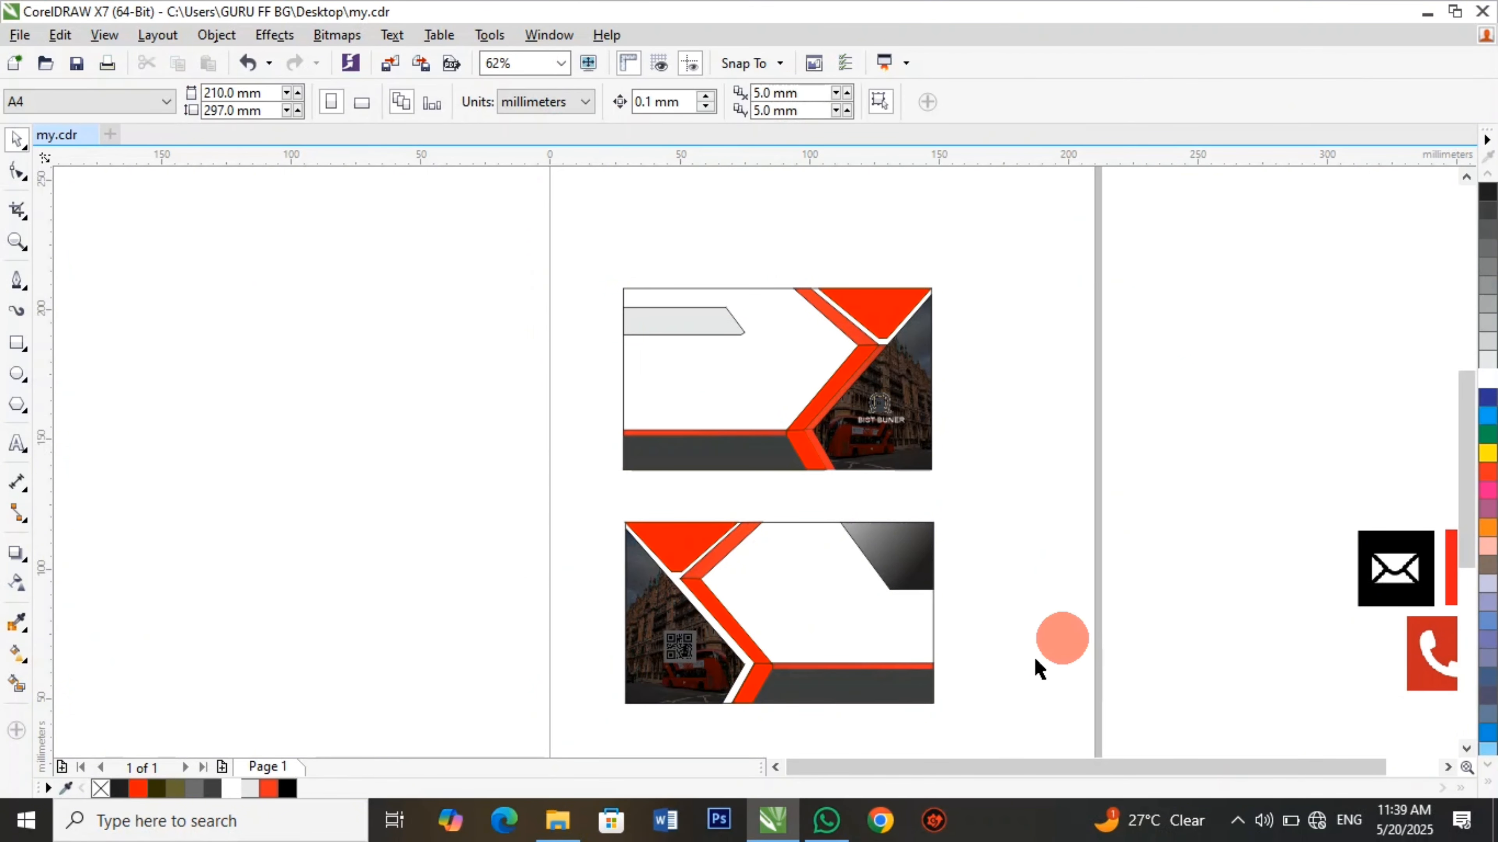
{"action": "left_click", "coordinate": [687, 652]}
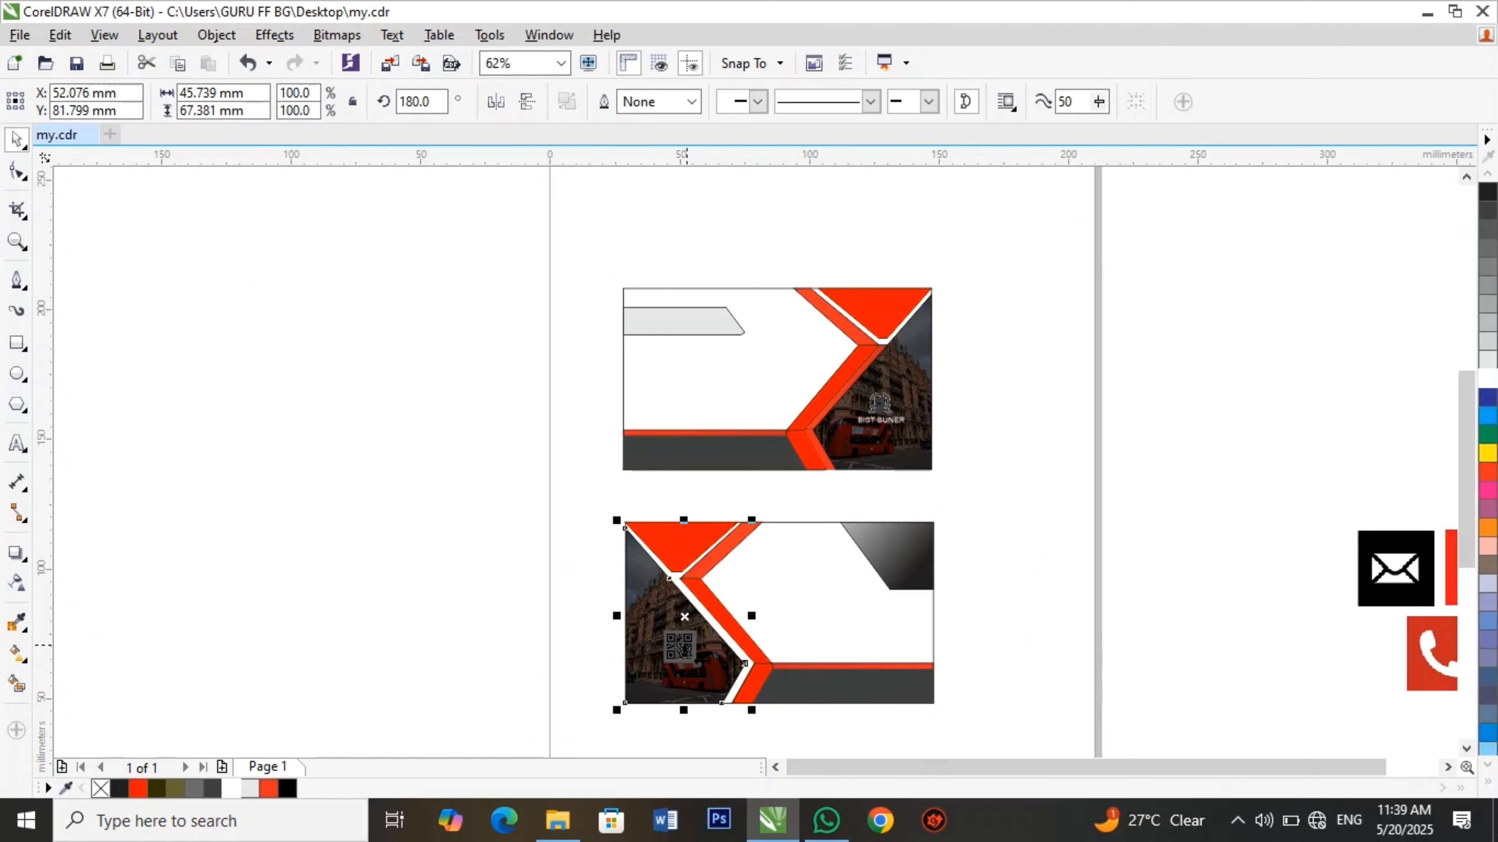
{"action": "key", "text": "ctrl+z"}
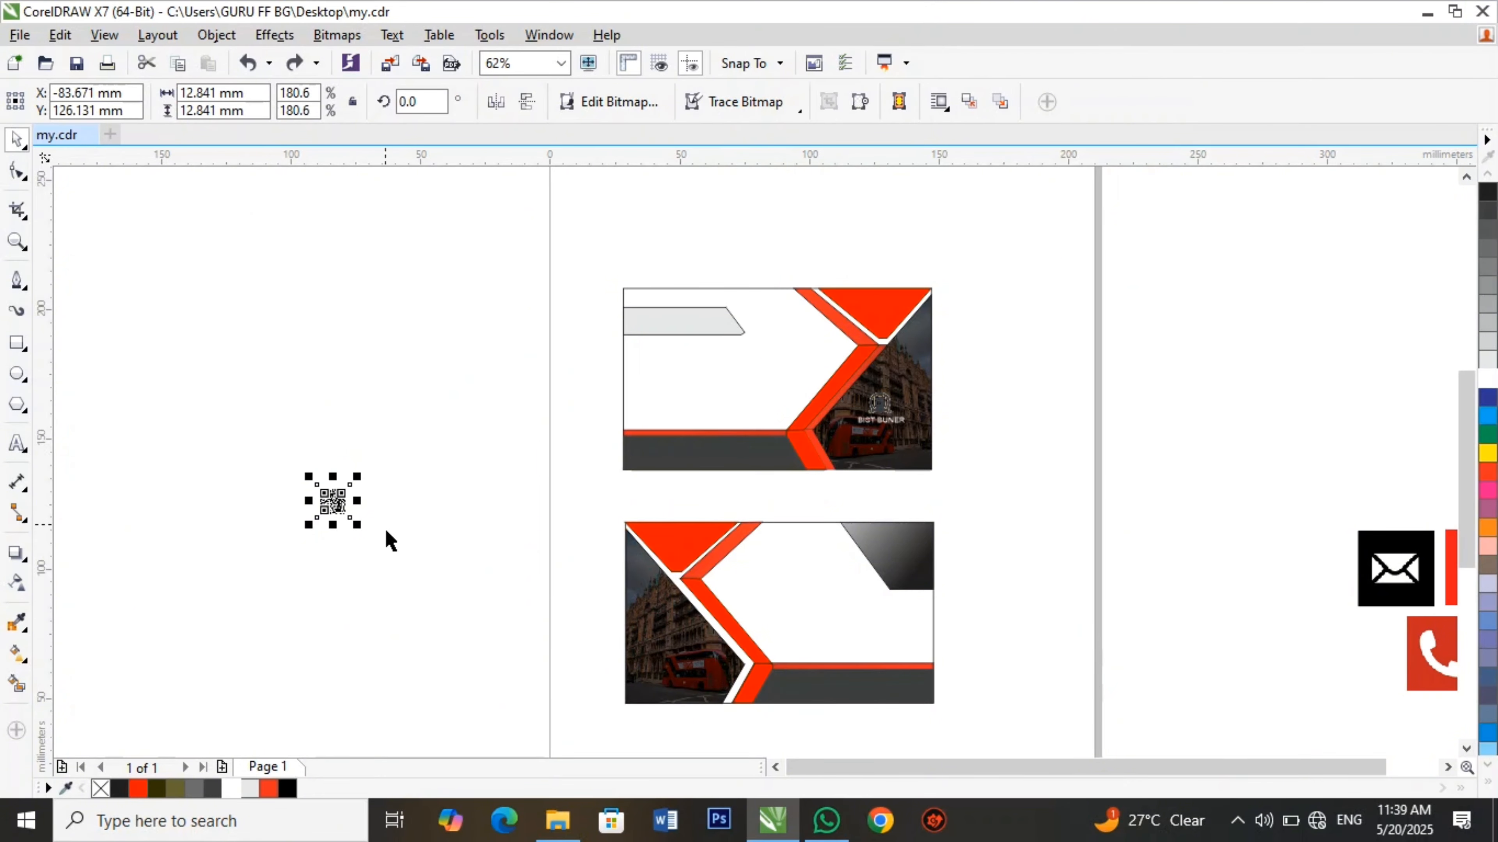
Bring the QR code to the front and place it on the lower card's building photo, left of the white strip.
{"action": "right_click", "coordinate": [340, 506]}
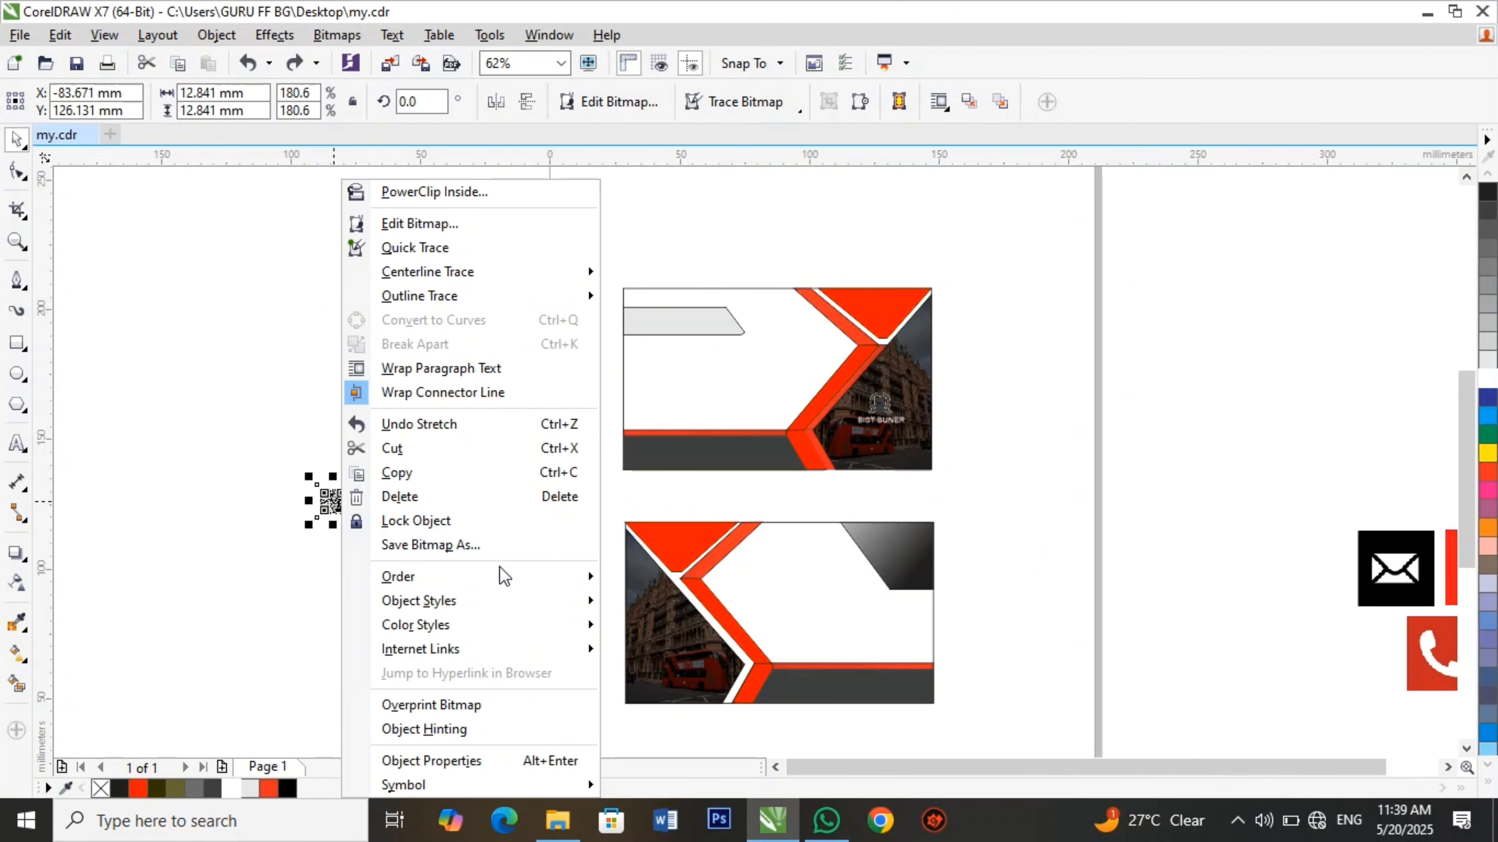
{"action": "mouse_move", "coordinate": [569, 576]}
{"action": "left_click", "coordinate": [640, 571]}
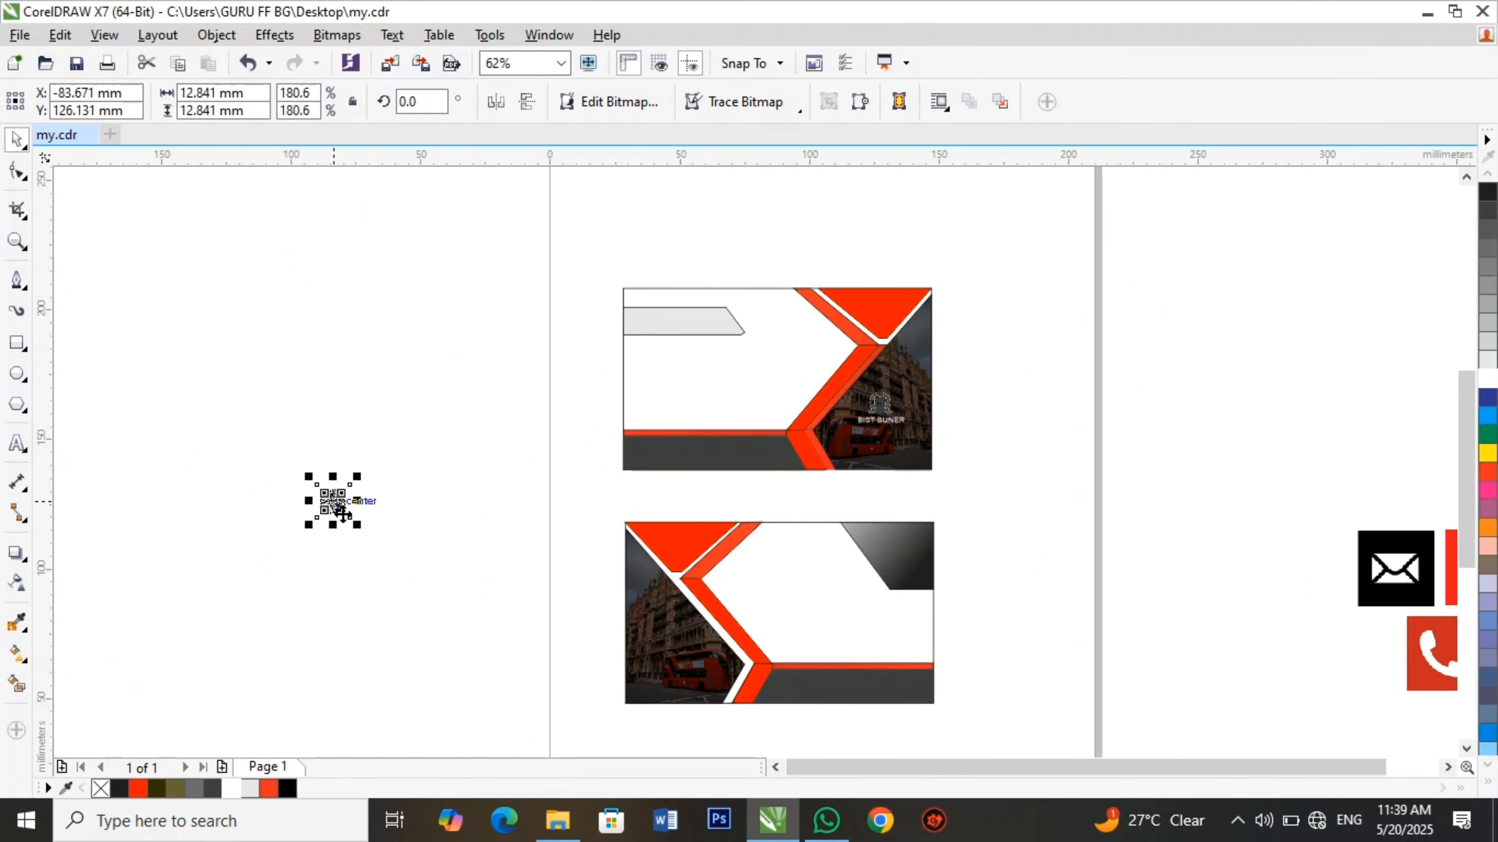
{"action": "left_click_drag", "start_coordinate": [334, 502], "coordinate": [689, 662]}
{"action": "left_click", "coordinate": [973, 638]}
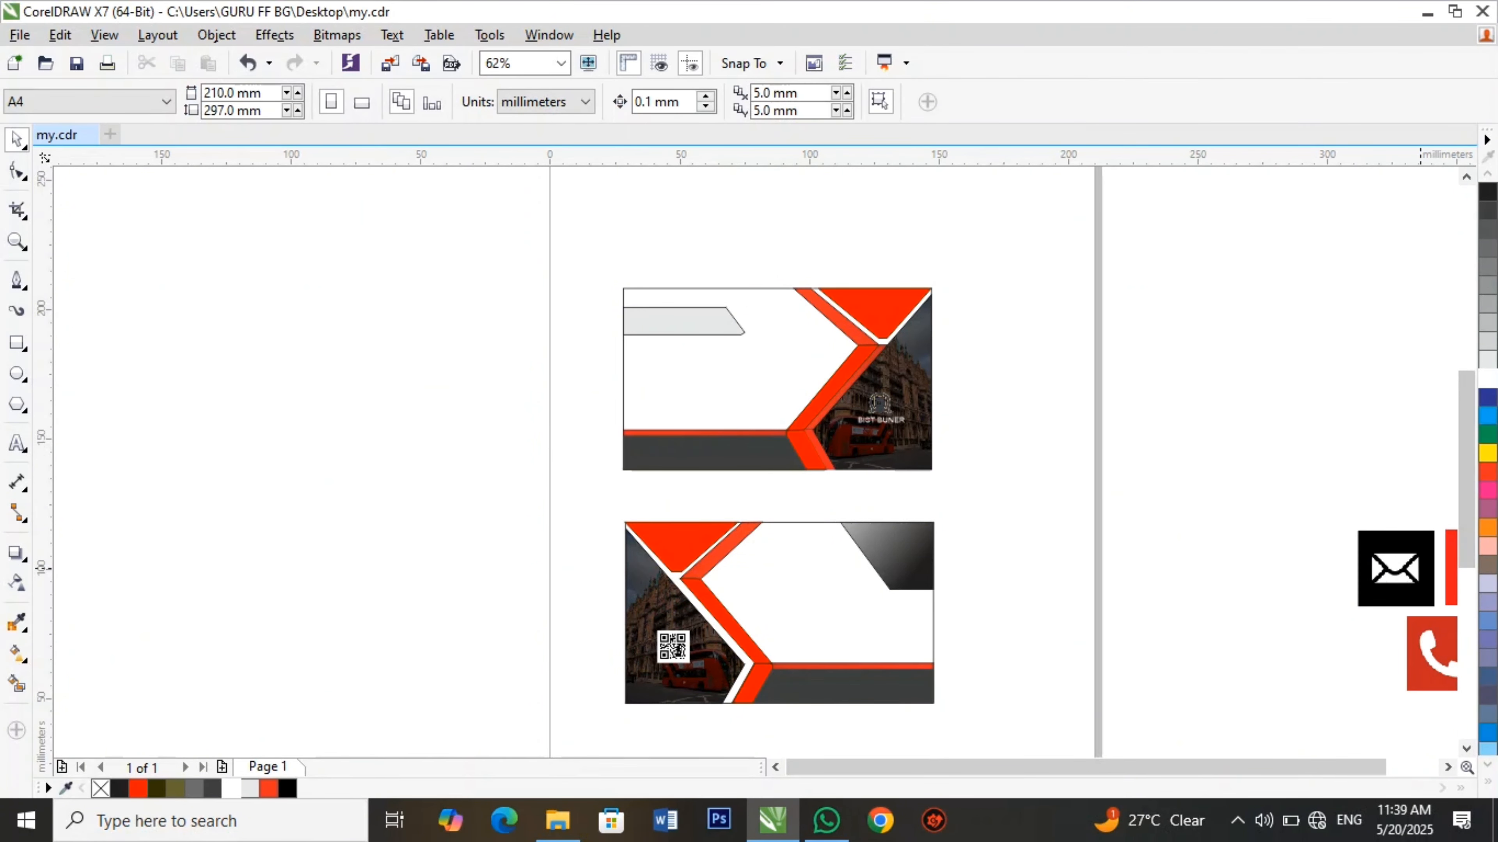
Move the red phone icon onto the upper card below the light grey banner and shrink it to about 7.2 mm square.
{"action": "left_click_drag", "start_coordinate": [1450, 635], "coordinate": [695, 367]}
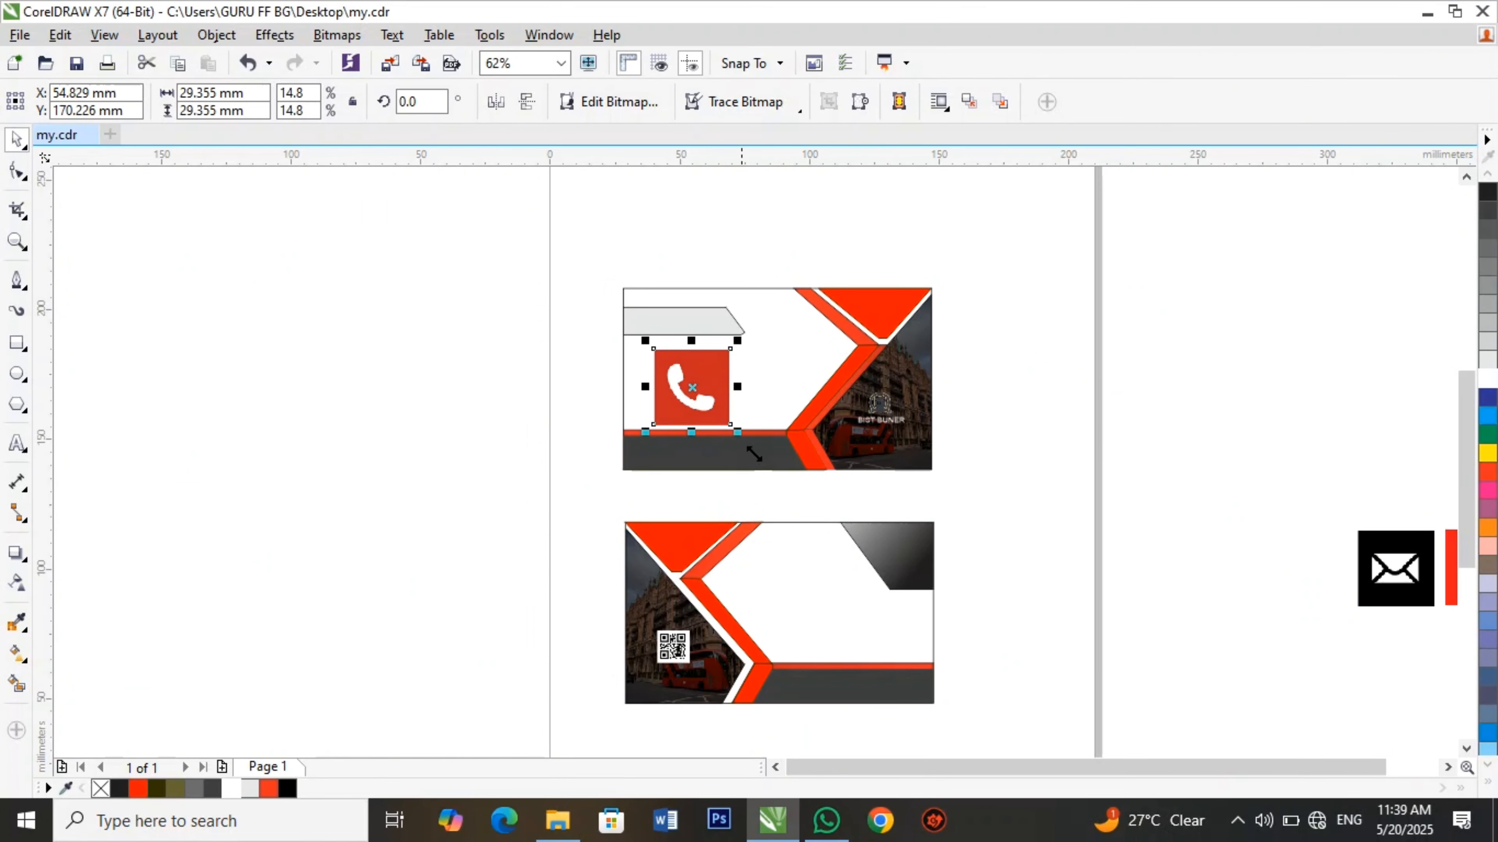
{"action": "left_click_drag", "start_coordinate": [739, 434], "coordinate": [702, 396]}
{"action": "scroll", "coordinate": [766, 339], "scroll_direction": "up", "scroll_amount": 2}
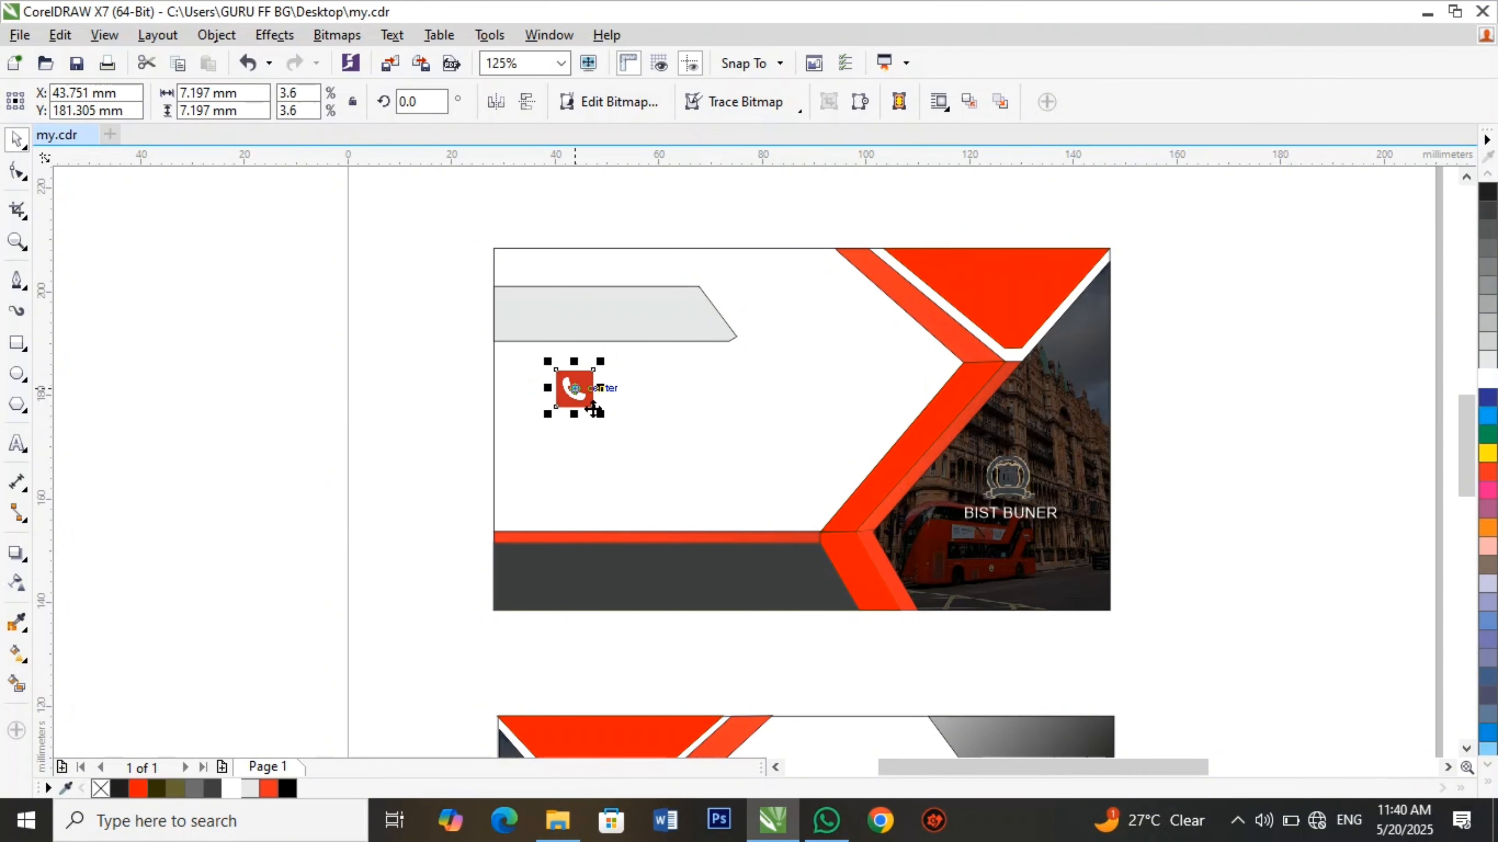
{"action": "left_click", "coordinate": [597, 399]}
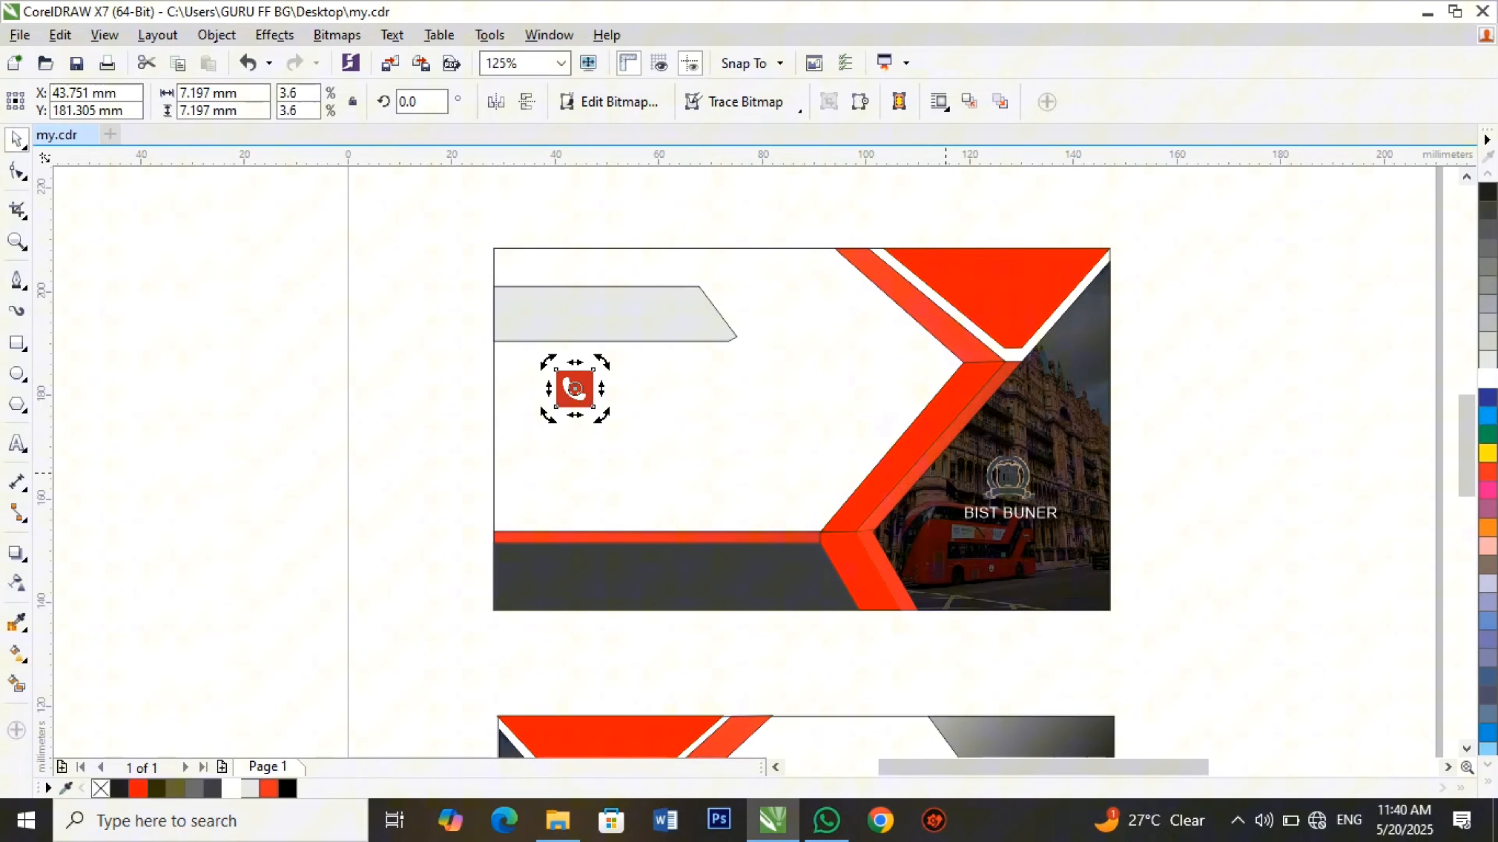
Move the envelope and location icons together from outside the page to the lower card's upper right corner.
{"action": "left_click", "coordinate": [1169, 510]}
{"action": "scroll", "coordinate": [1304, 519], "scroll_direction": "down", "scroll_amount": 2}
{"action": "scroll", "coordinate": [1408, 552], "scroll_direction": "up", "scroll_amount": 2}
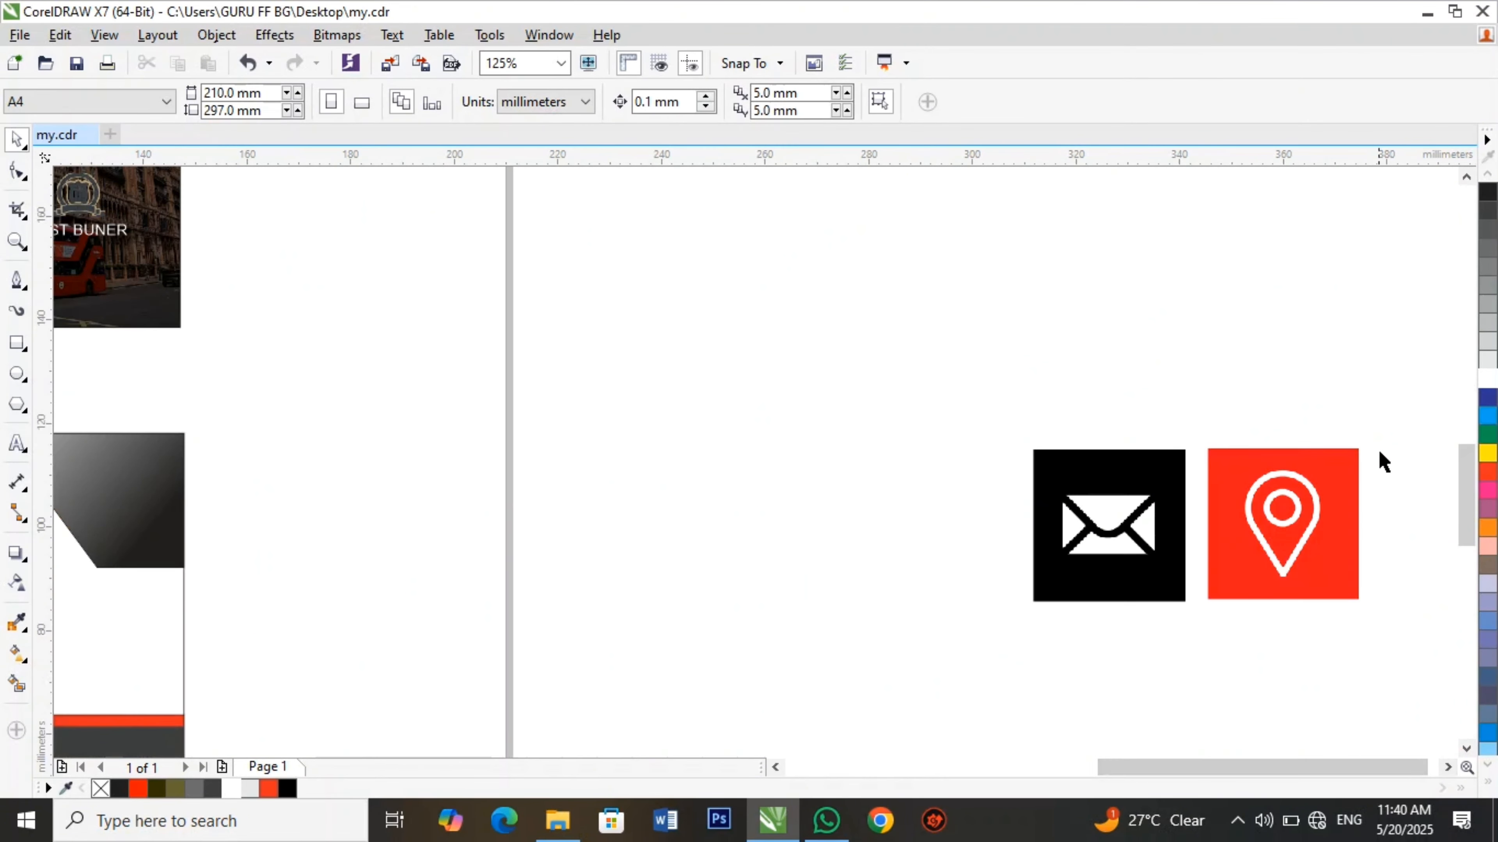
{"action": "left_click_drag", "start_coordinate": [1380, 448], "coordinate": [955, 624]}
{"action": "left_click_drag", "start_coordinate": [1102, 581], "coordinate": [199, 490]}
{"action": "scroll", "coordinate": [80, 472], "scroll_direction": "down", "scroll_amount": 4}
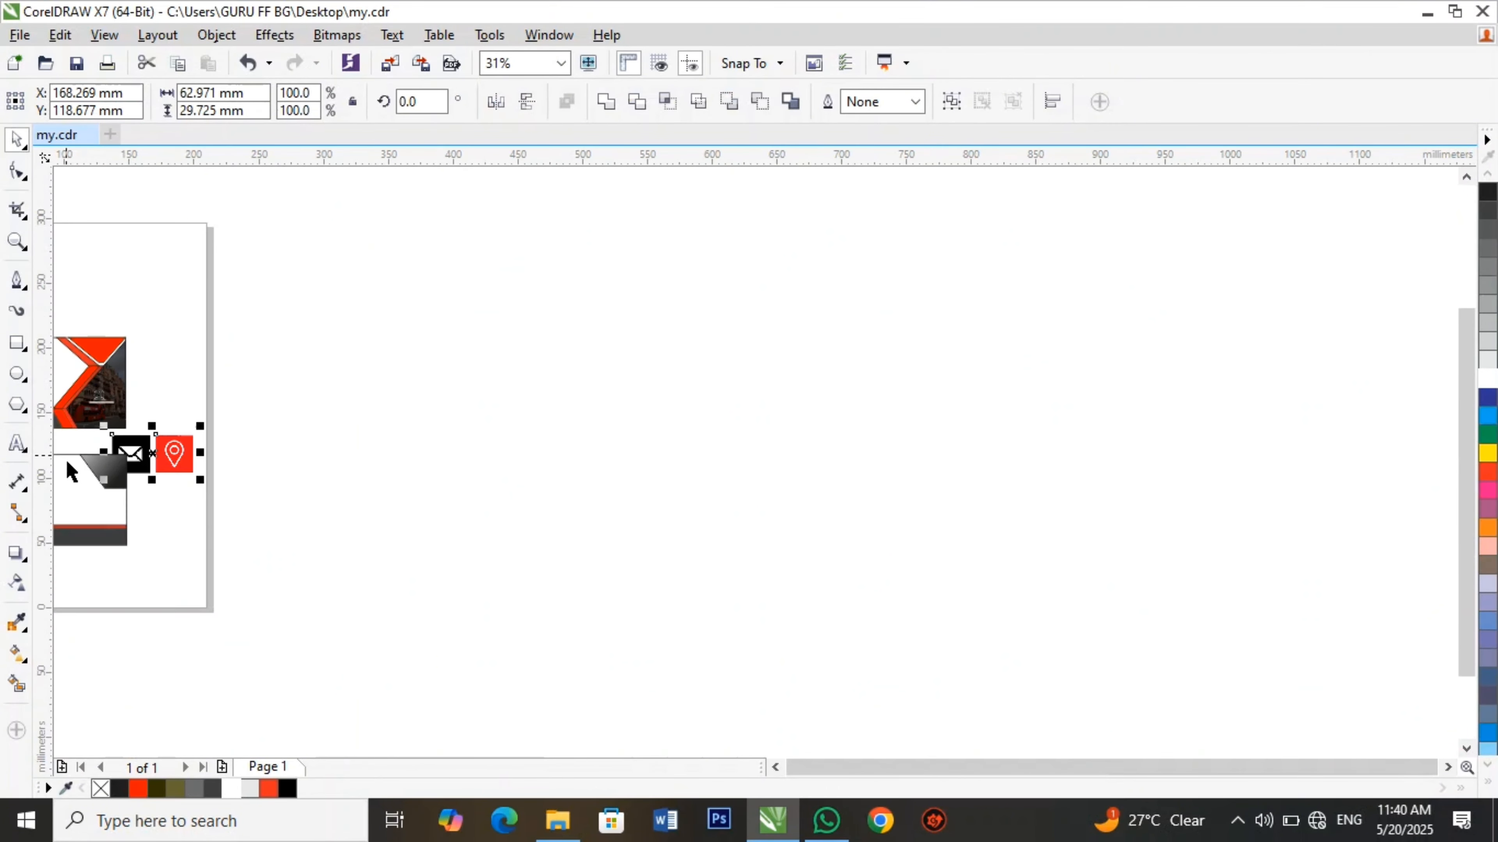
{"action": "scroll", "coordinate": [66, 446], "scroll_direction": "up", "scroll_amount": 1}
{"action": "scroll", "coordinate": [67, 446], "scroll_direction": "down", "scroll_amount": 4}
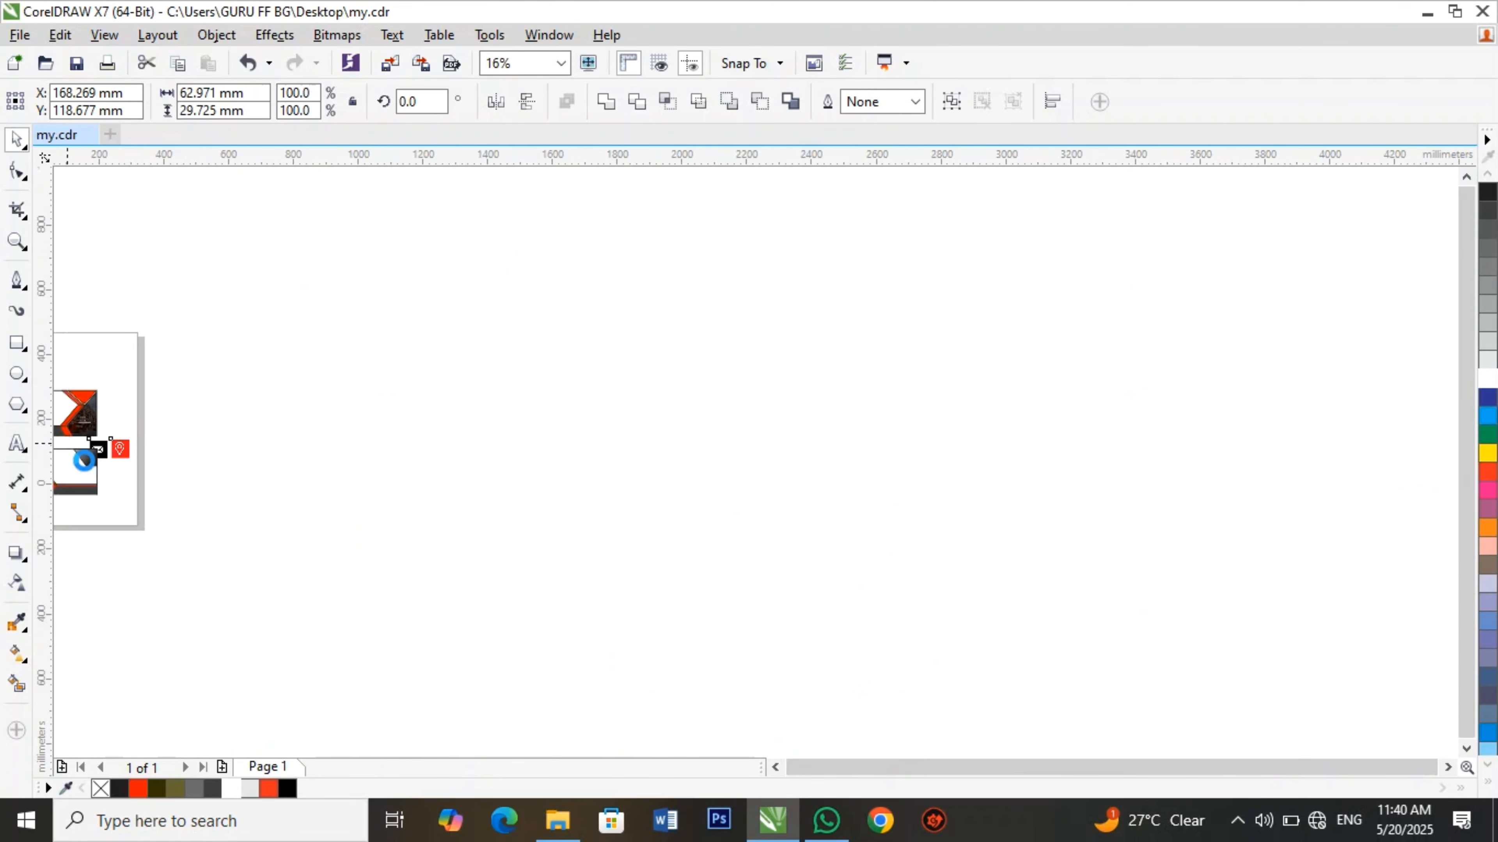
{"action": "scroll", "coordinate": [68, 451], "scroll_direction": "up", "scroll_amount": 4}
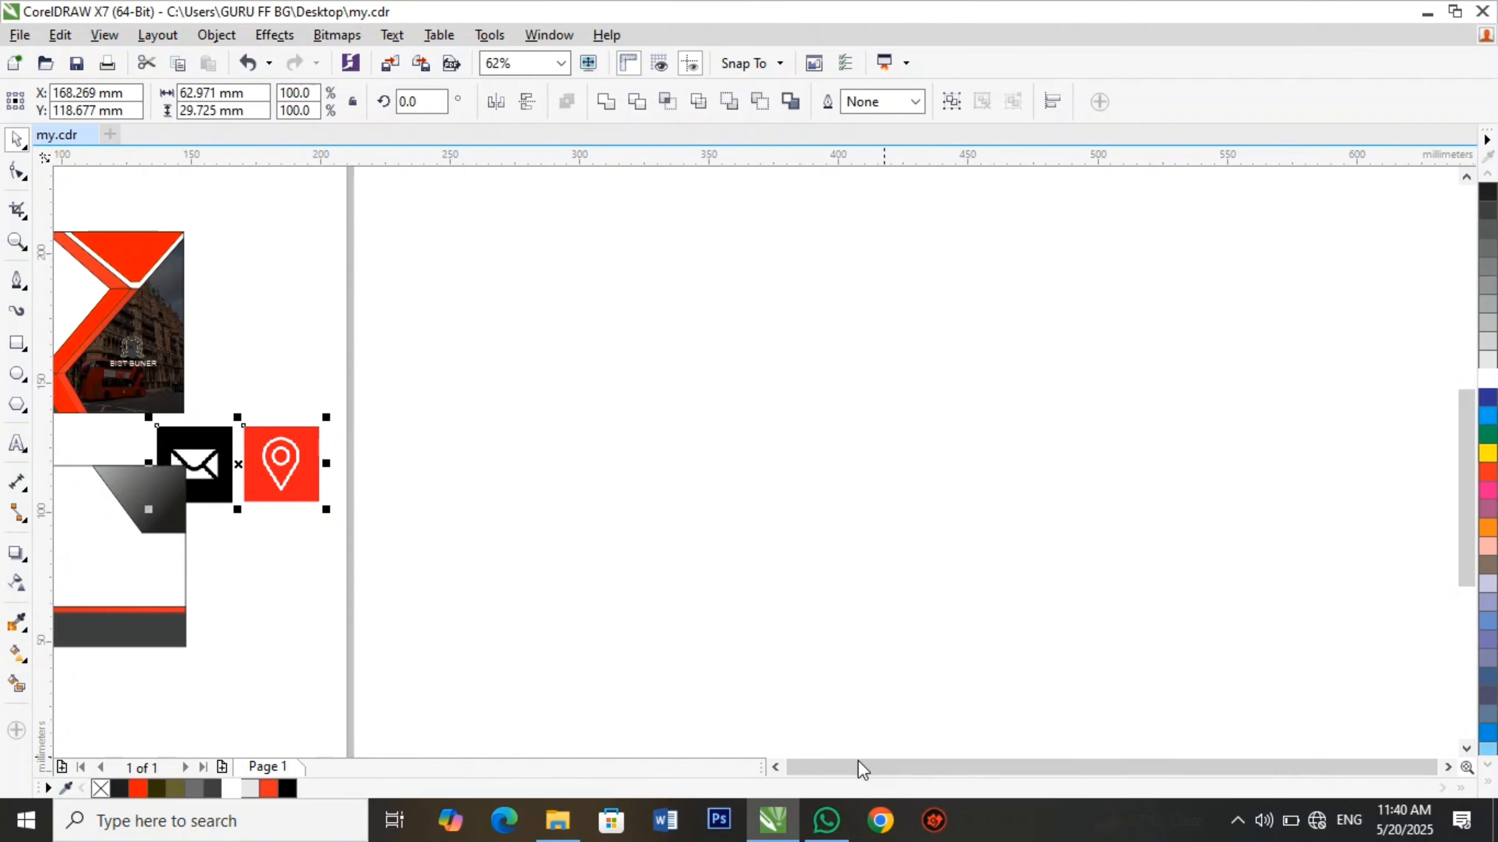
{"action": "left_click", "coordinate": [782, 768]}
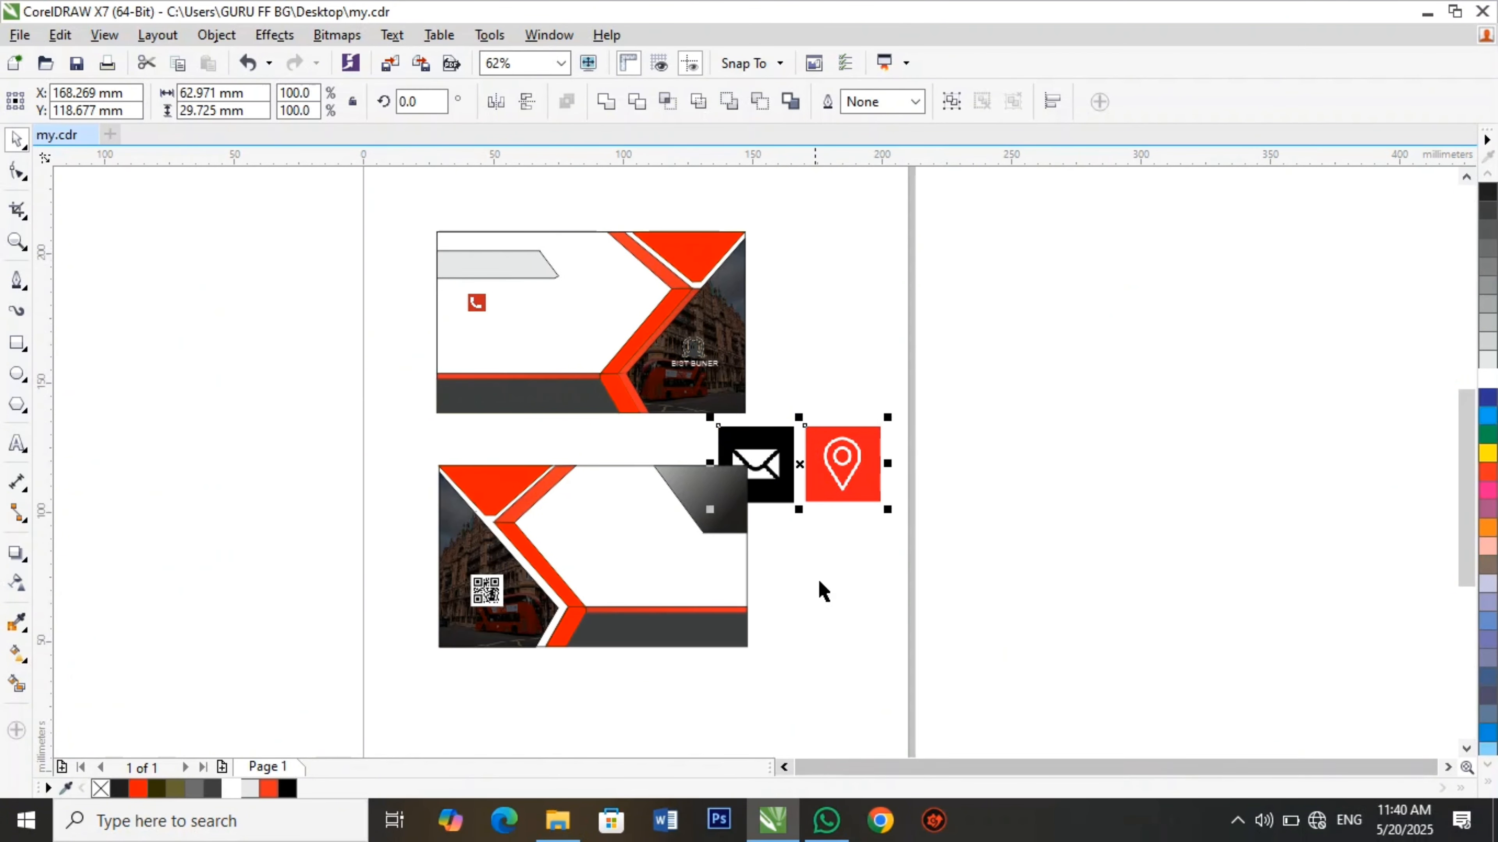
{"action": "left_click", "coordinate": [842, 460]}
{"action": "left_click", "coordinate": [1018, 528]}
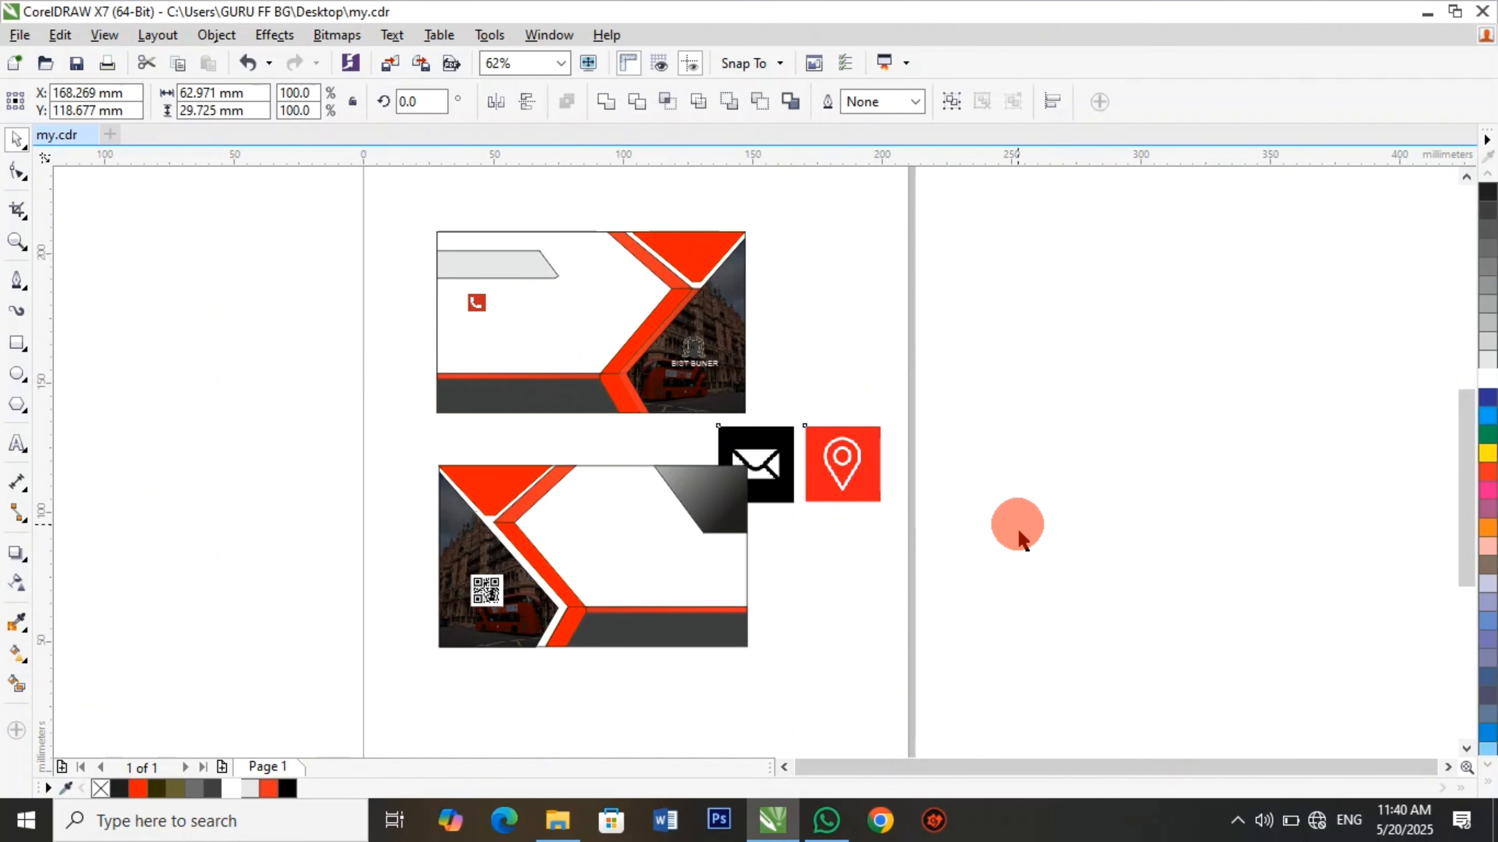
Shrink the red location icon to about 9.4 mm square and place it on the upper card below the phone icon.
{"action": "left_click", "coordinate": [840, 479]}
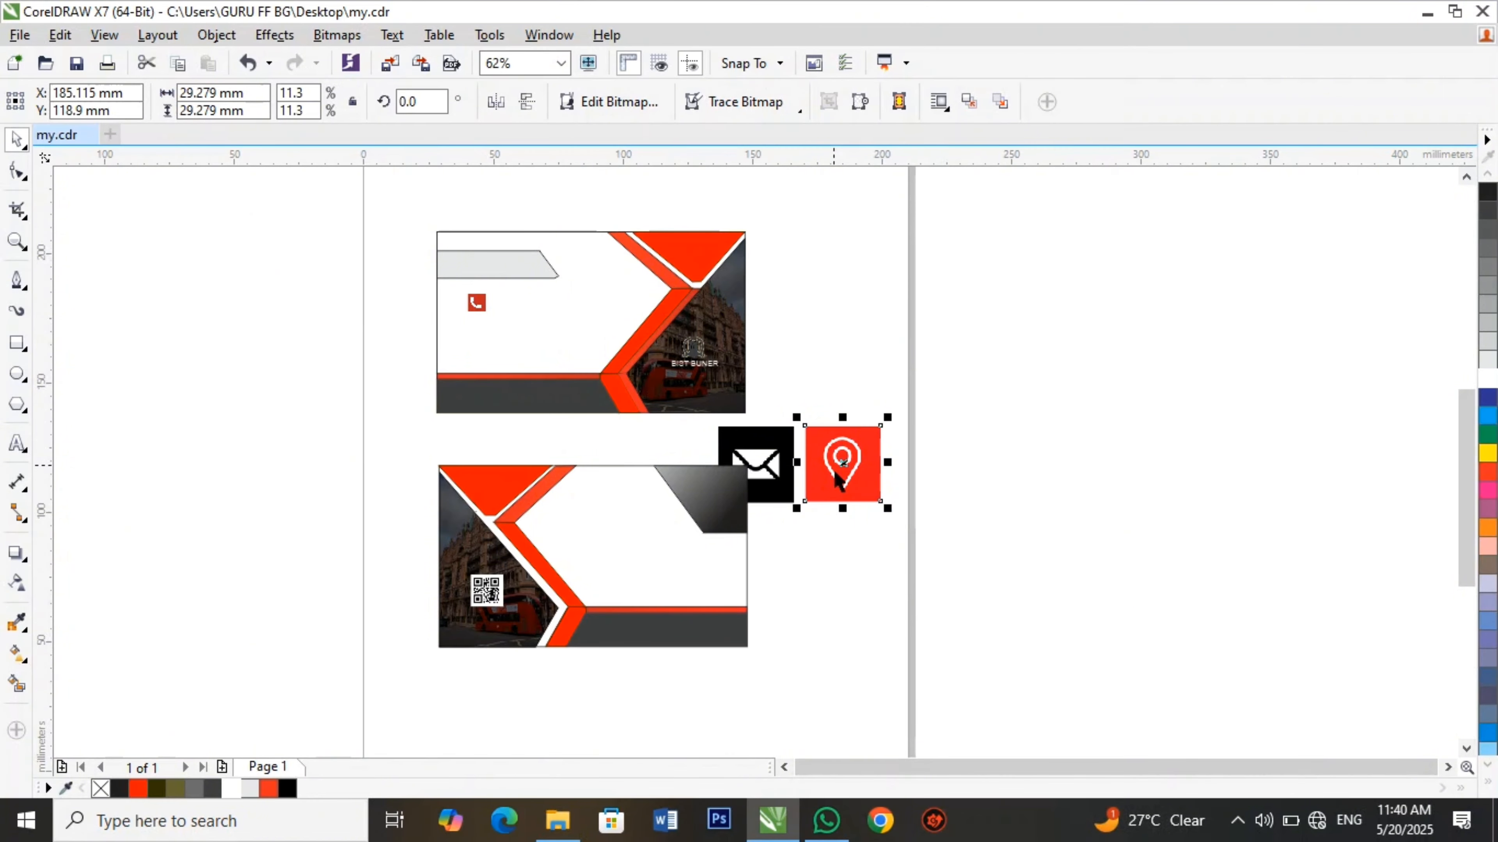
{"action": "right_click", "coordinate": [840, 478]}
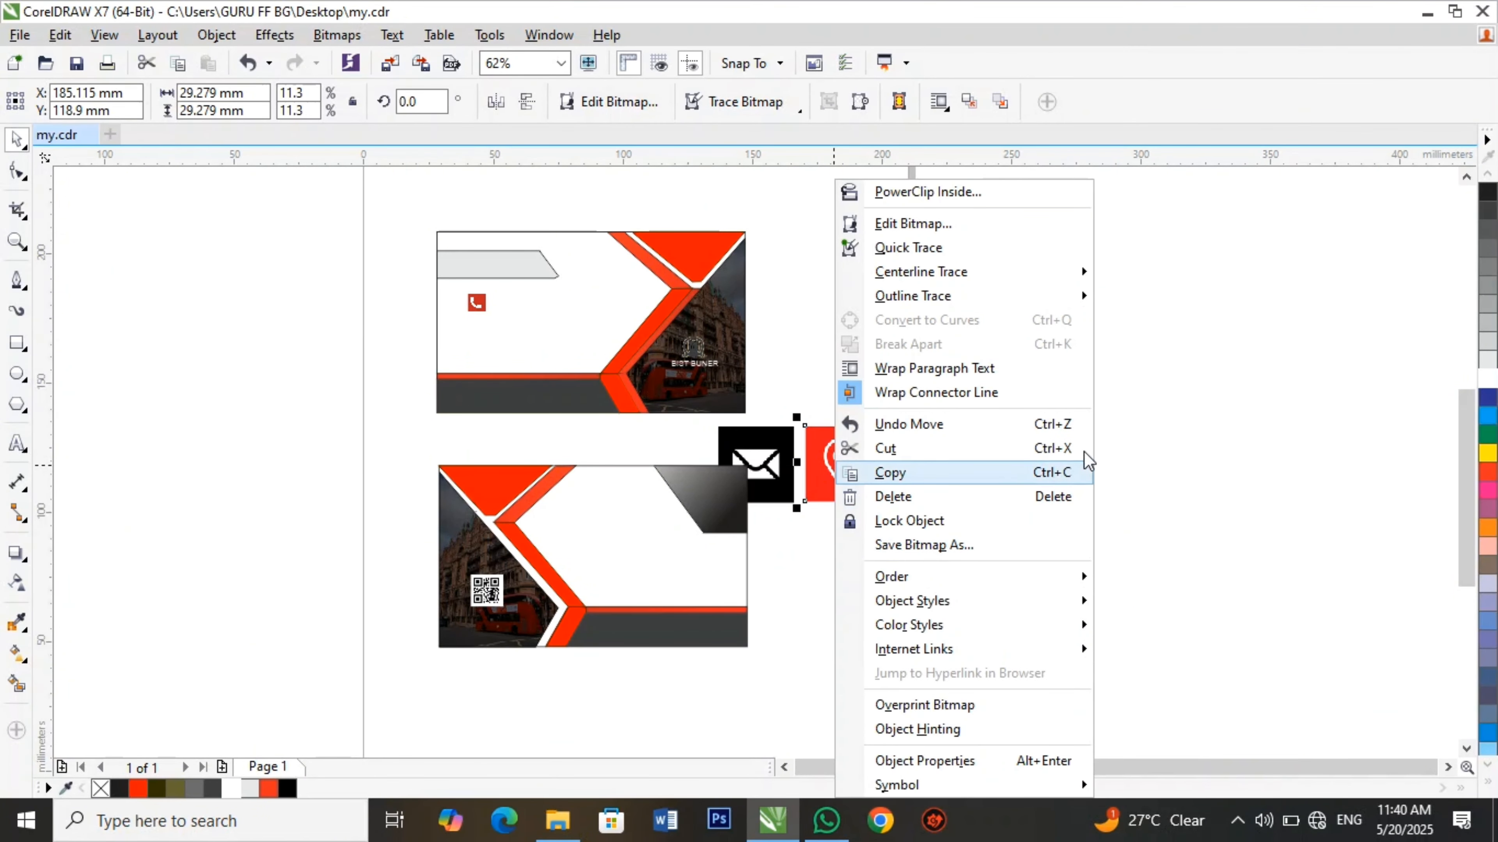
{"action": "left_click", "coordinate": [1165, 444]}
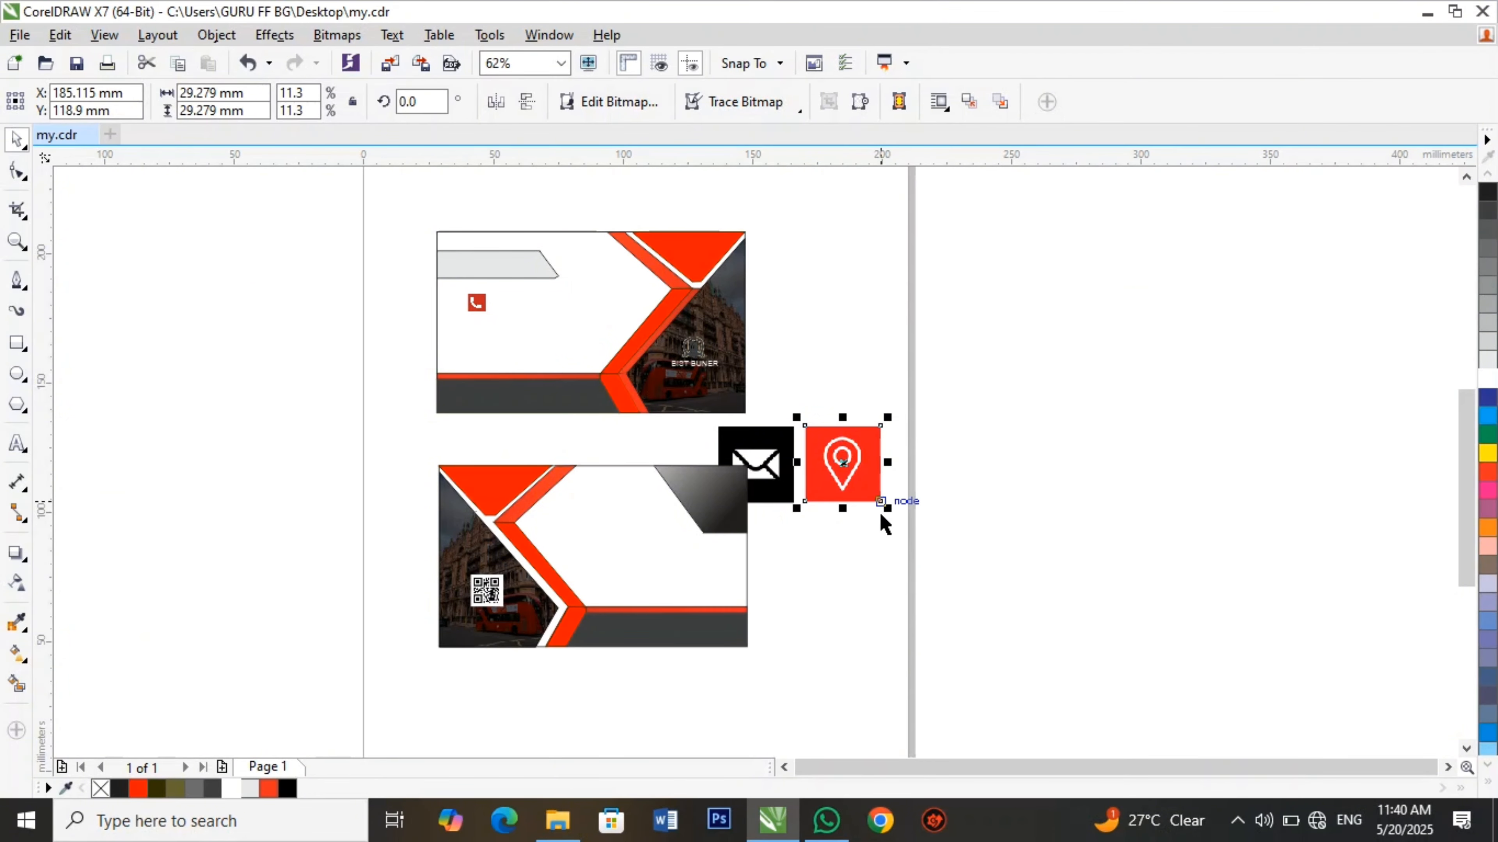
{"action": "left_click_drag", "start_coordinate": [888, 507], "coordinate": [486, 345]}
Bring the envelope icon to the front, shrink it to about 9.1 mm square and place it right of the upper card's phone icon.
{"action": "left_click", "coordinate": [766, 478]}
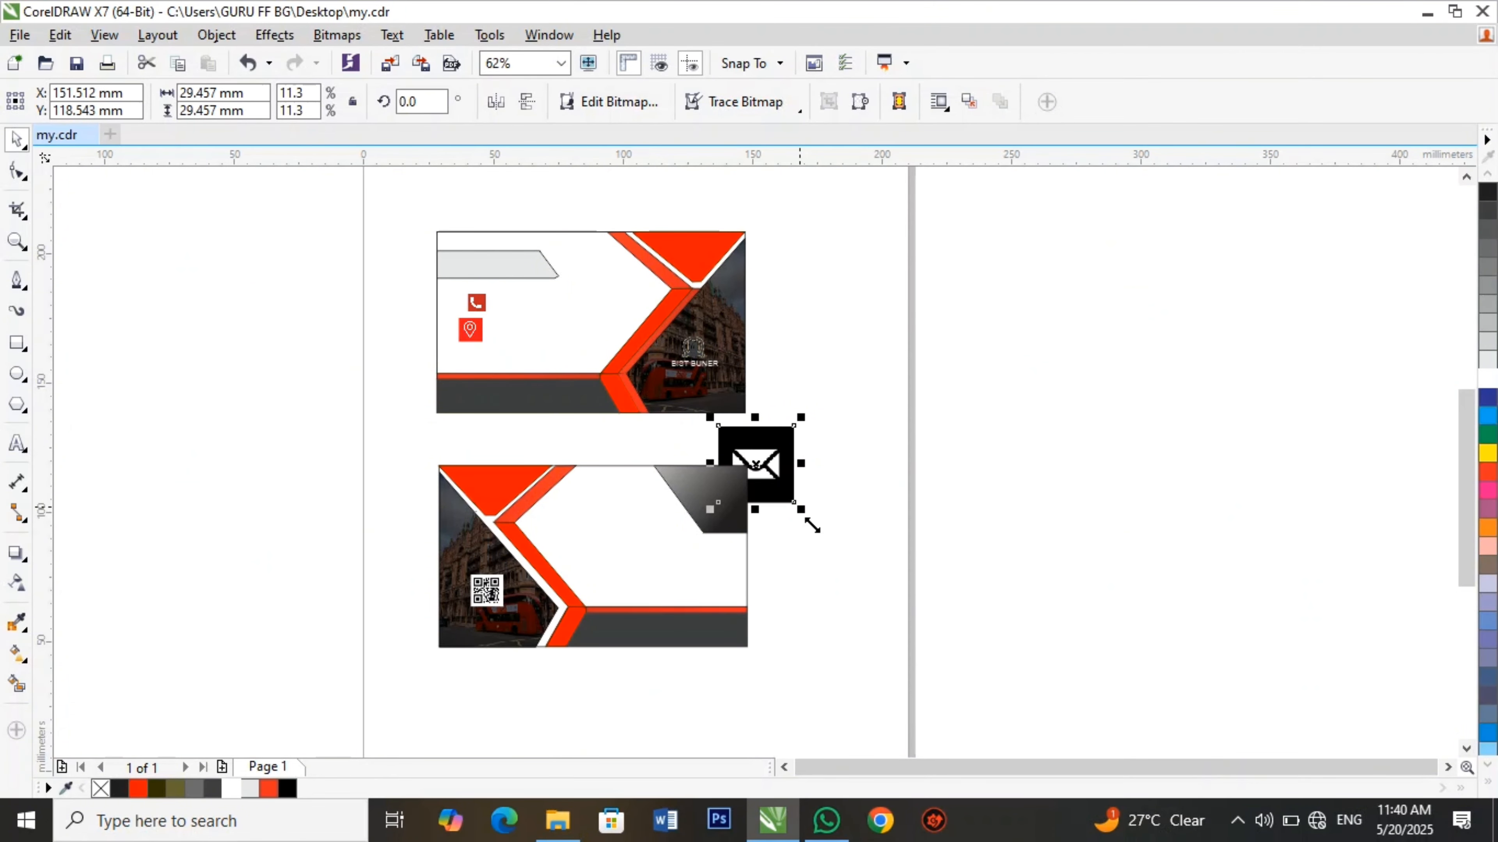
{"action": "key", "text": "shift+Page_Up"}
{"action": "left_click_drag", "start_coordinate": [796, 484], "coordinate": [547, 343]}
{"action": "scroll", "coordinate": [453, 347], "scroll_direction": "up", "scroll_amount": 4}
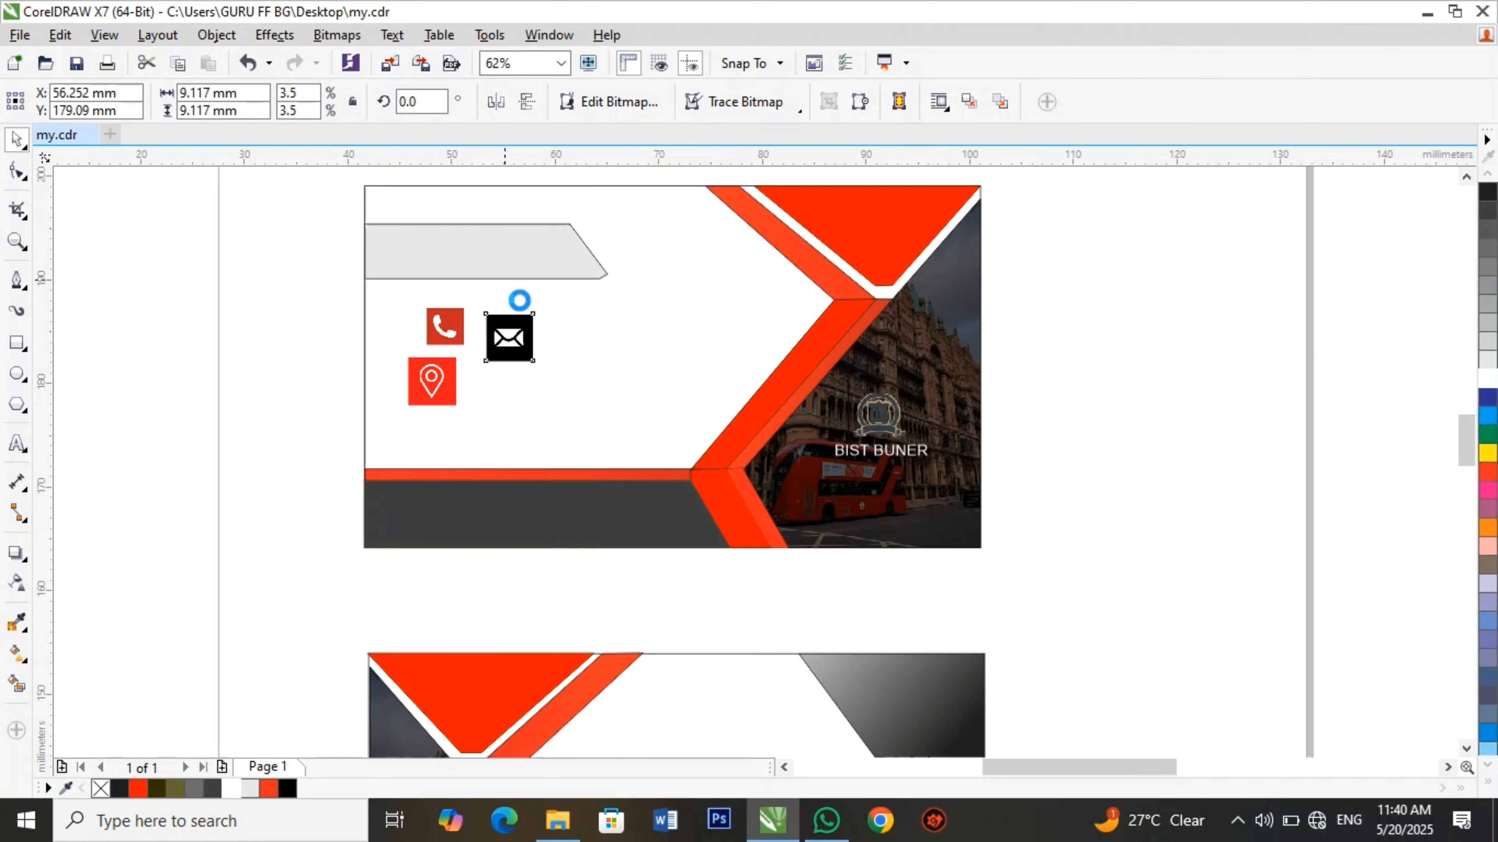
{"action": "scroll", "coordinate": [444, 379], "scroll_direction": "down", "scroll_amount": 1}
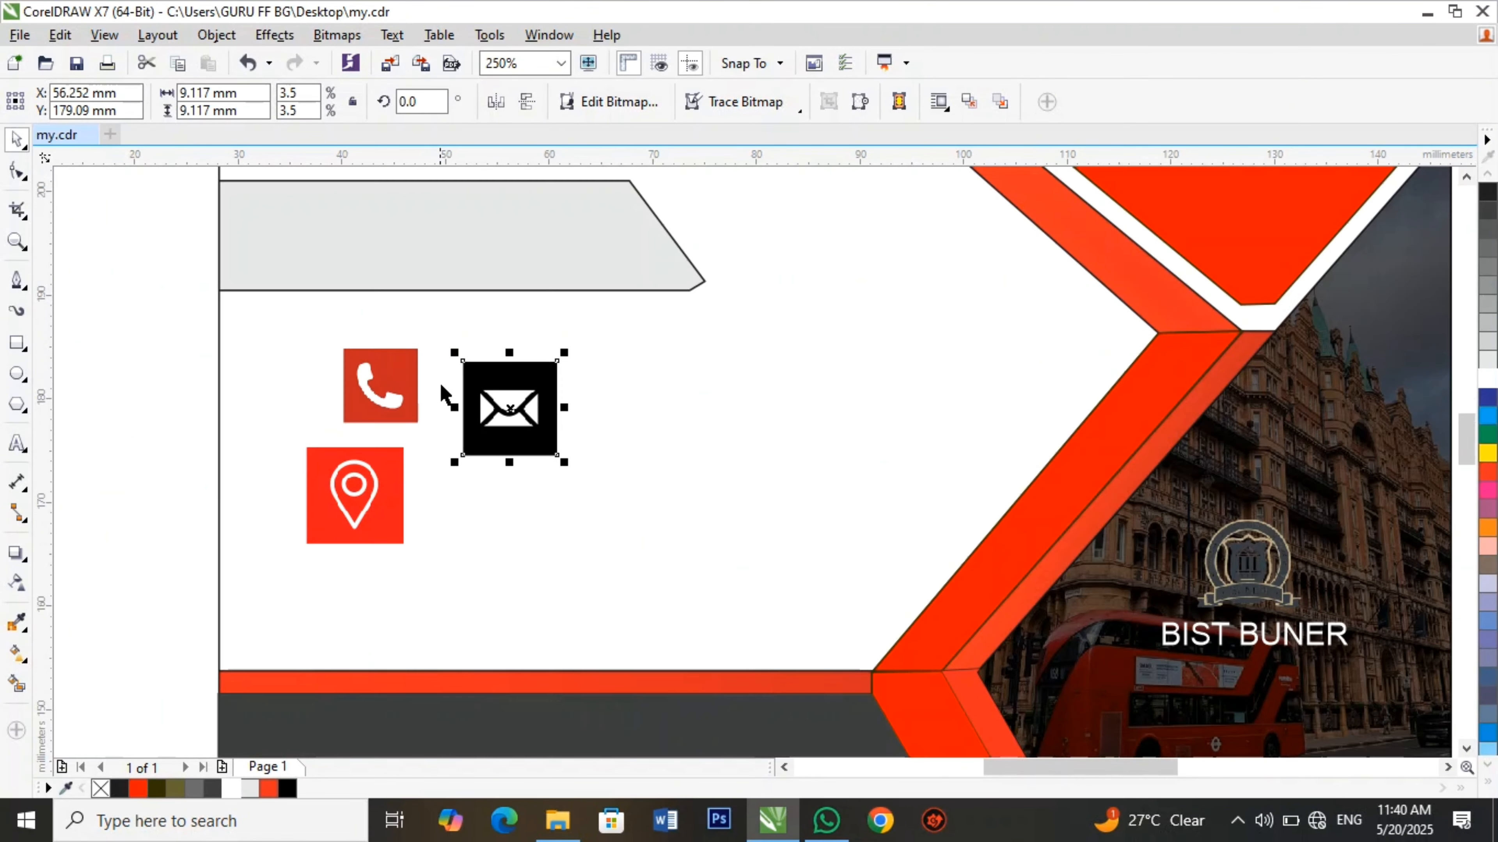
Shift the phone icon slightly up and left, then shrink the location icon to about 6.7 mm square and align it directly beneath.
{"action": "left_click_drag", "start_coordinate": [403, 412], "coordinate": [396, 375]}
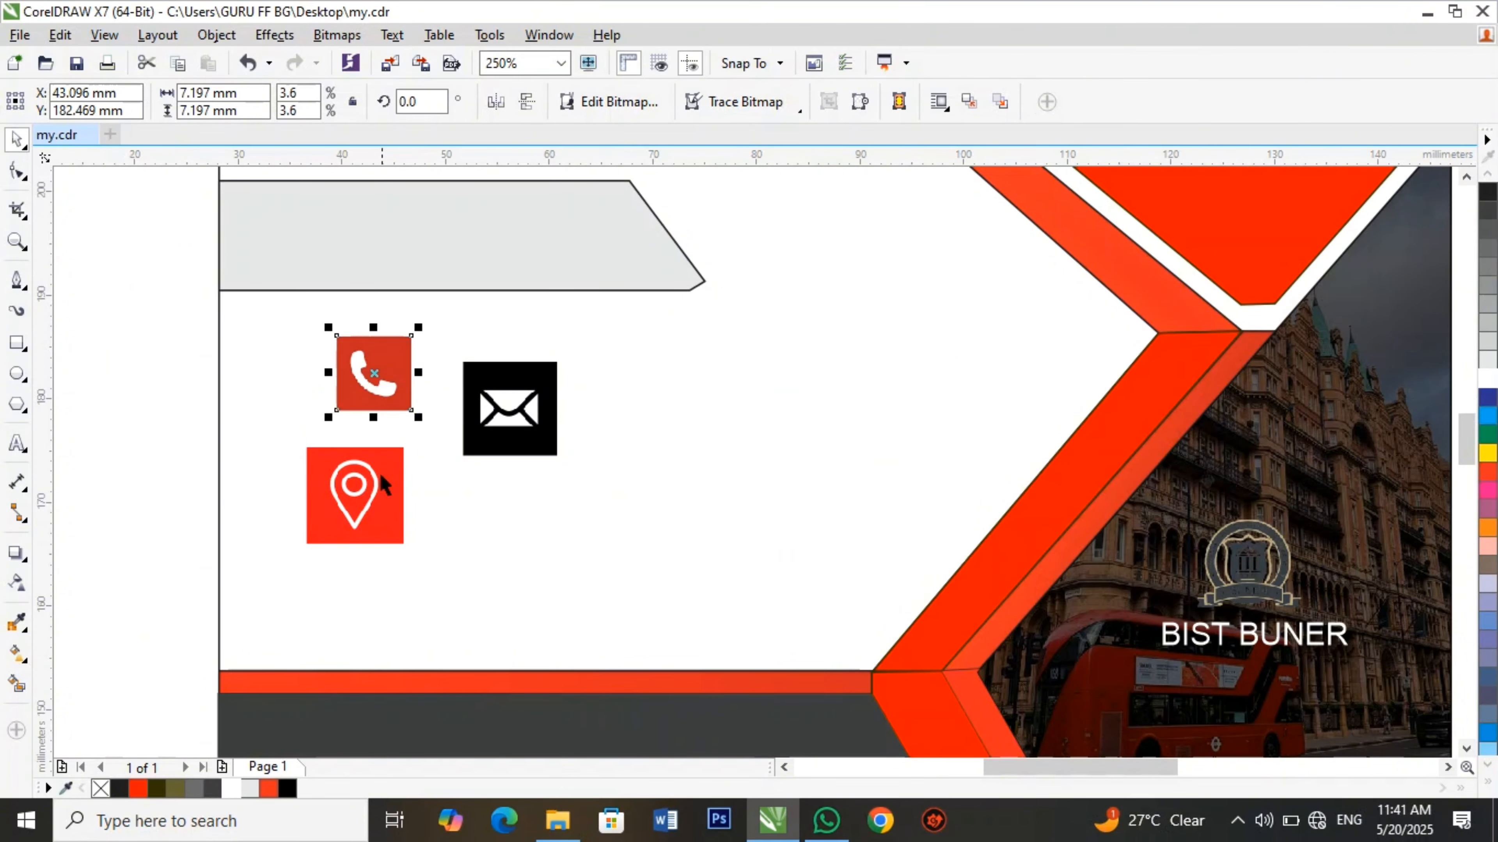
{"action": "left_click", "coordinate": [375, 519]}
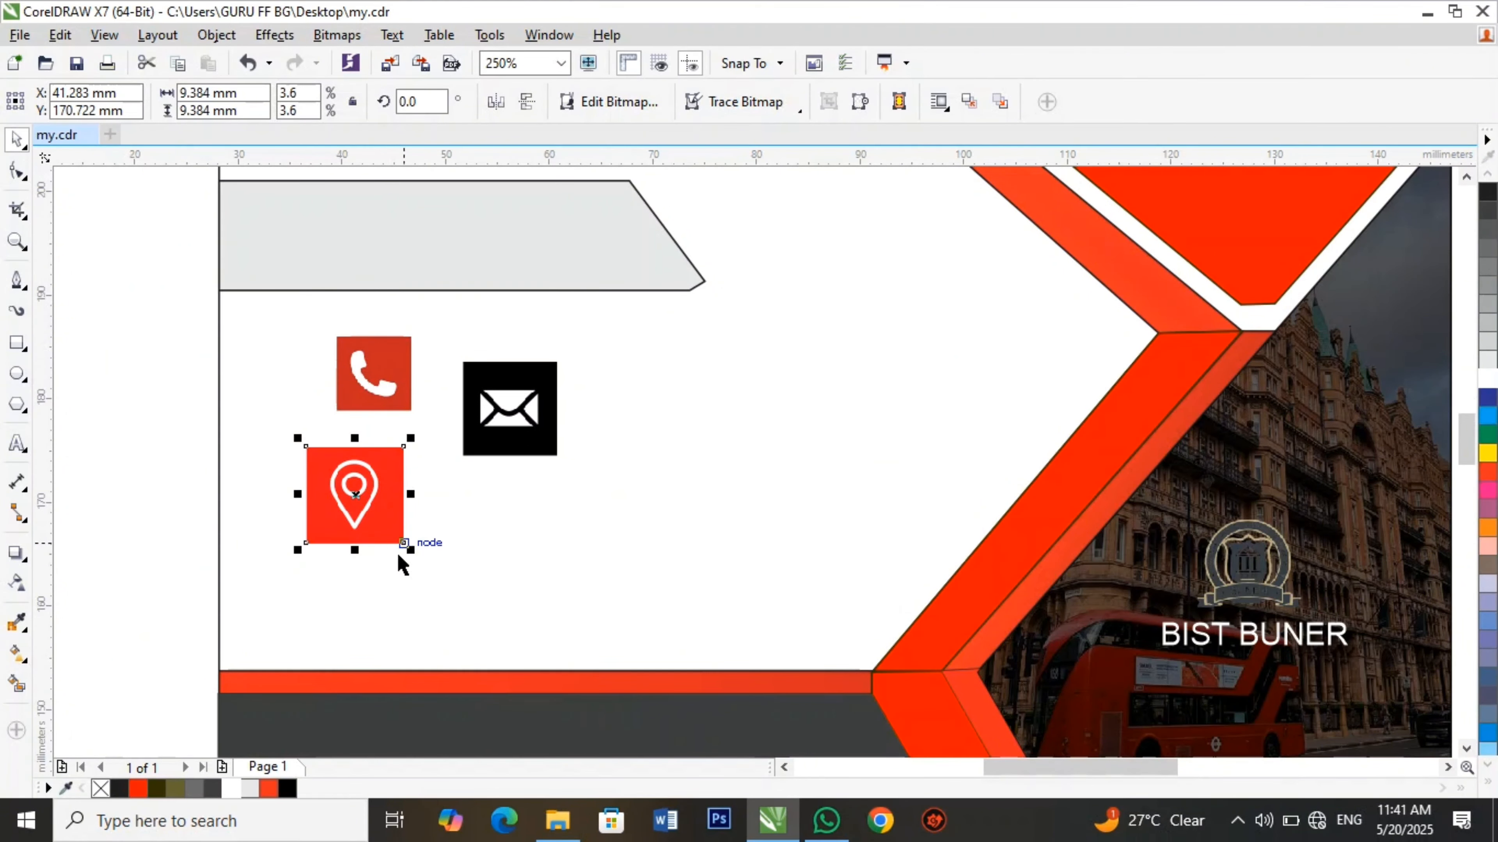
{"action": "left_click_drag", "start_coordinate": [407, 547], "coordinate": [411, 514]}
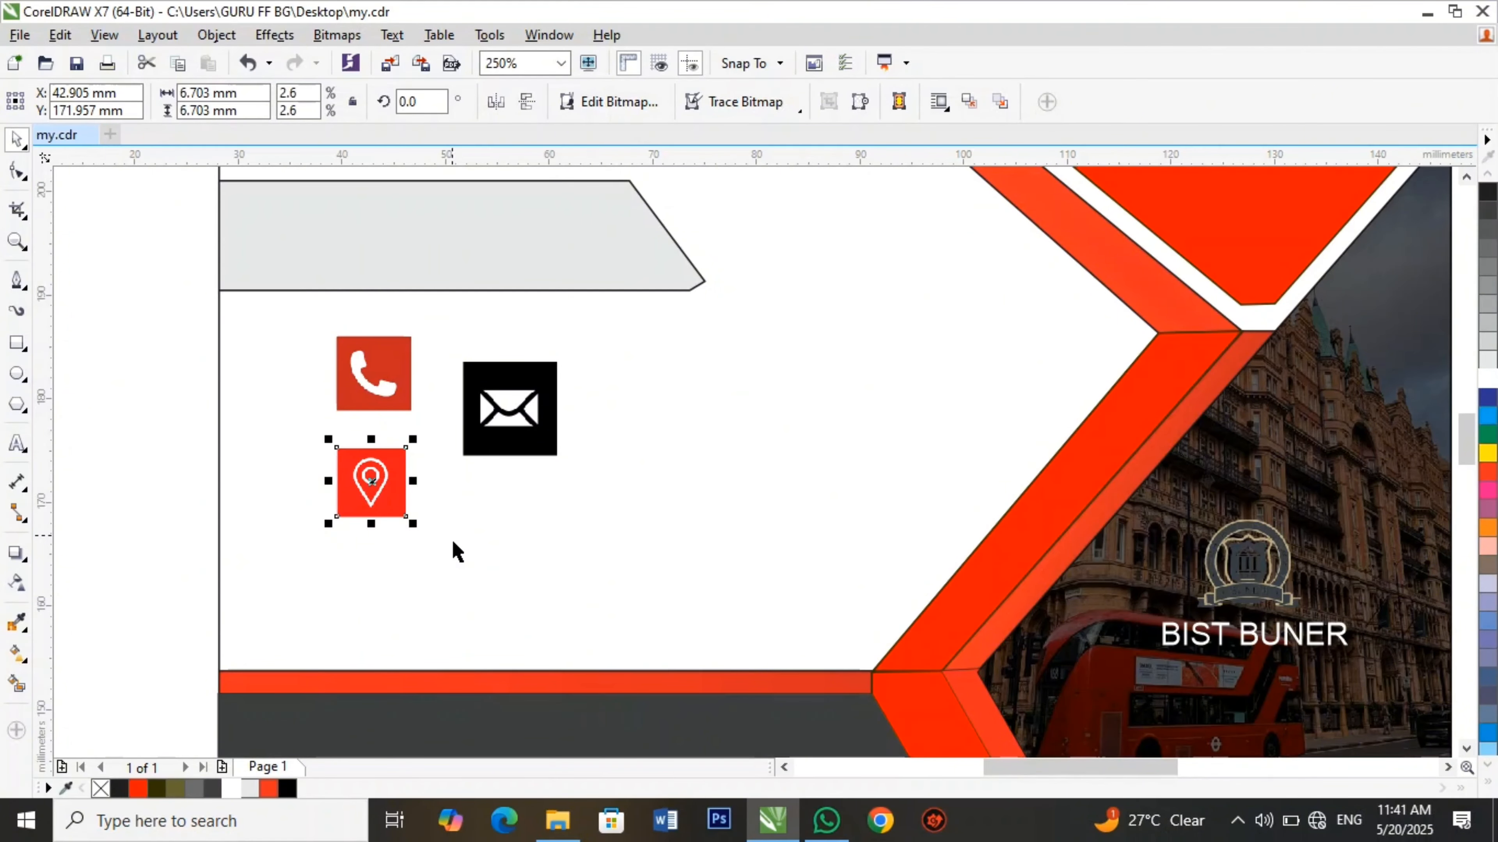
{"action": "key", "text": "Up"}
{"action": "key", "text": "Up"}
{"action": "key", "text": "Up"}
{"action": "key", "text": "Up"}
{"action": "key", "text": "Up"}
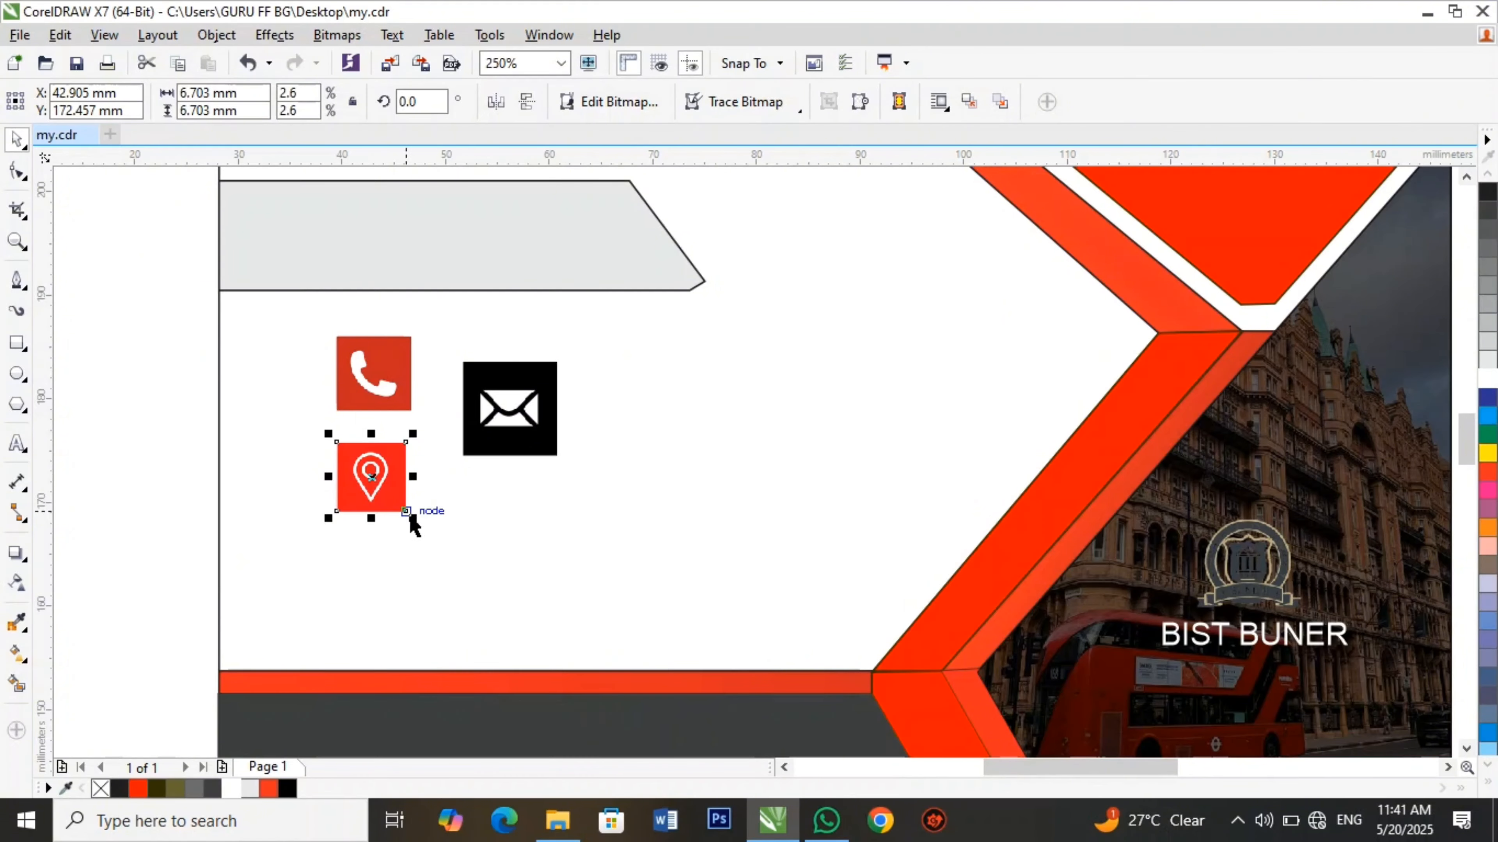
Widen the location icon to about 7.5 mm and move it down to just above the upper card's orange strip.
{"action": "left_click", "coordinate": [478, 544]}
{"action": "left_click", "coordinate": [371, 506]}
{"action": "left_click_drag", "start_coordinate": [434, 494], "coordinate": [443, 508]}
{"action": "left_click", "coordinate": [447, 510]}
{"action": "left_click", "coordinate": [380, 486]}
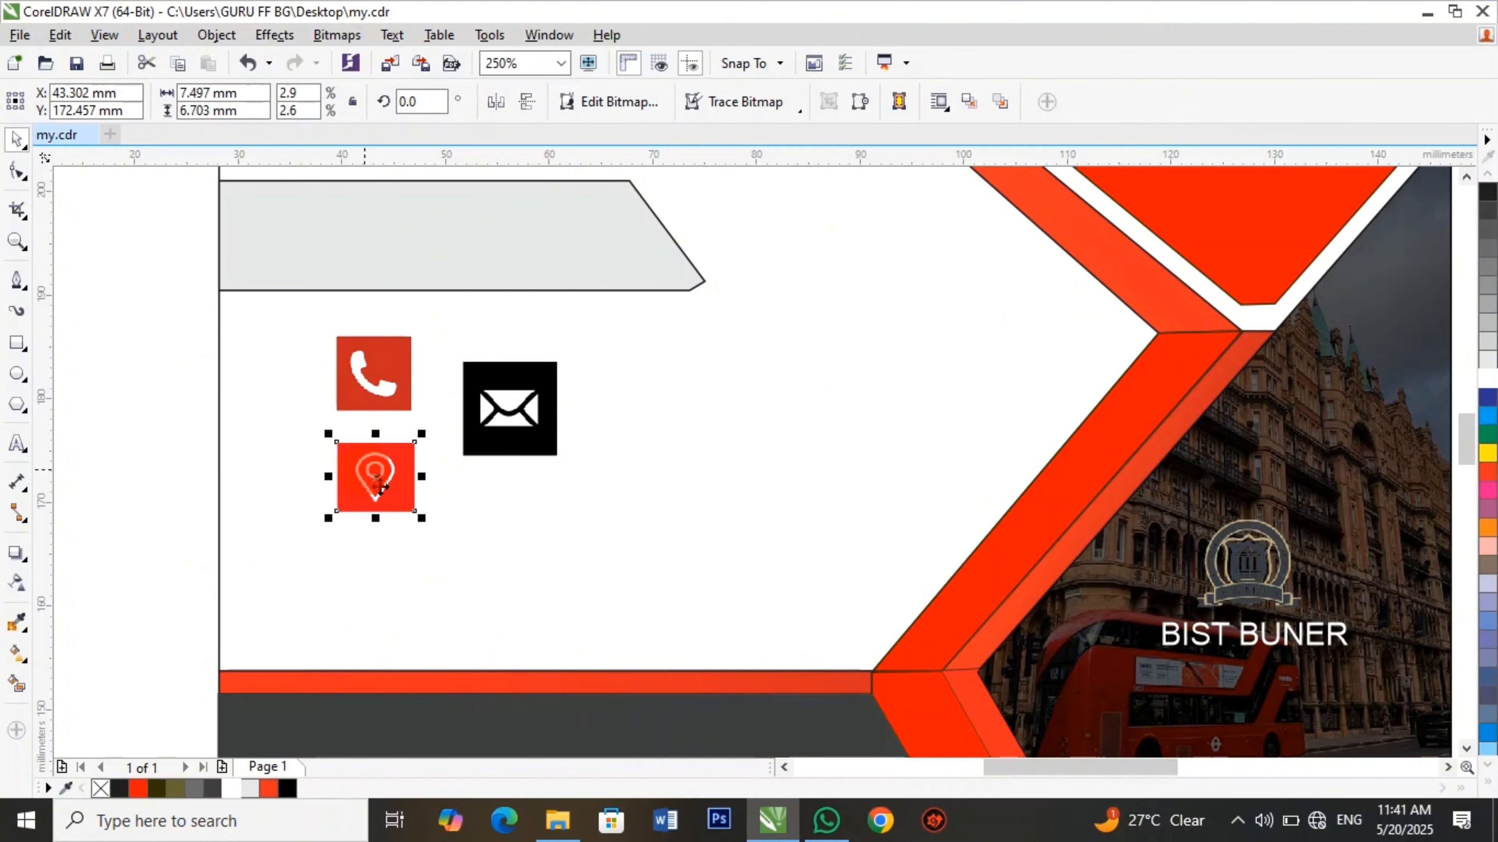
{"action": "left_click_drag", "start_coordinate": [390, 501], "coordinate": [393, 601]}
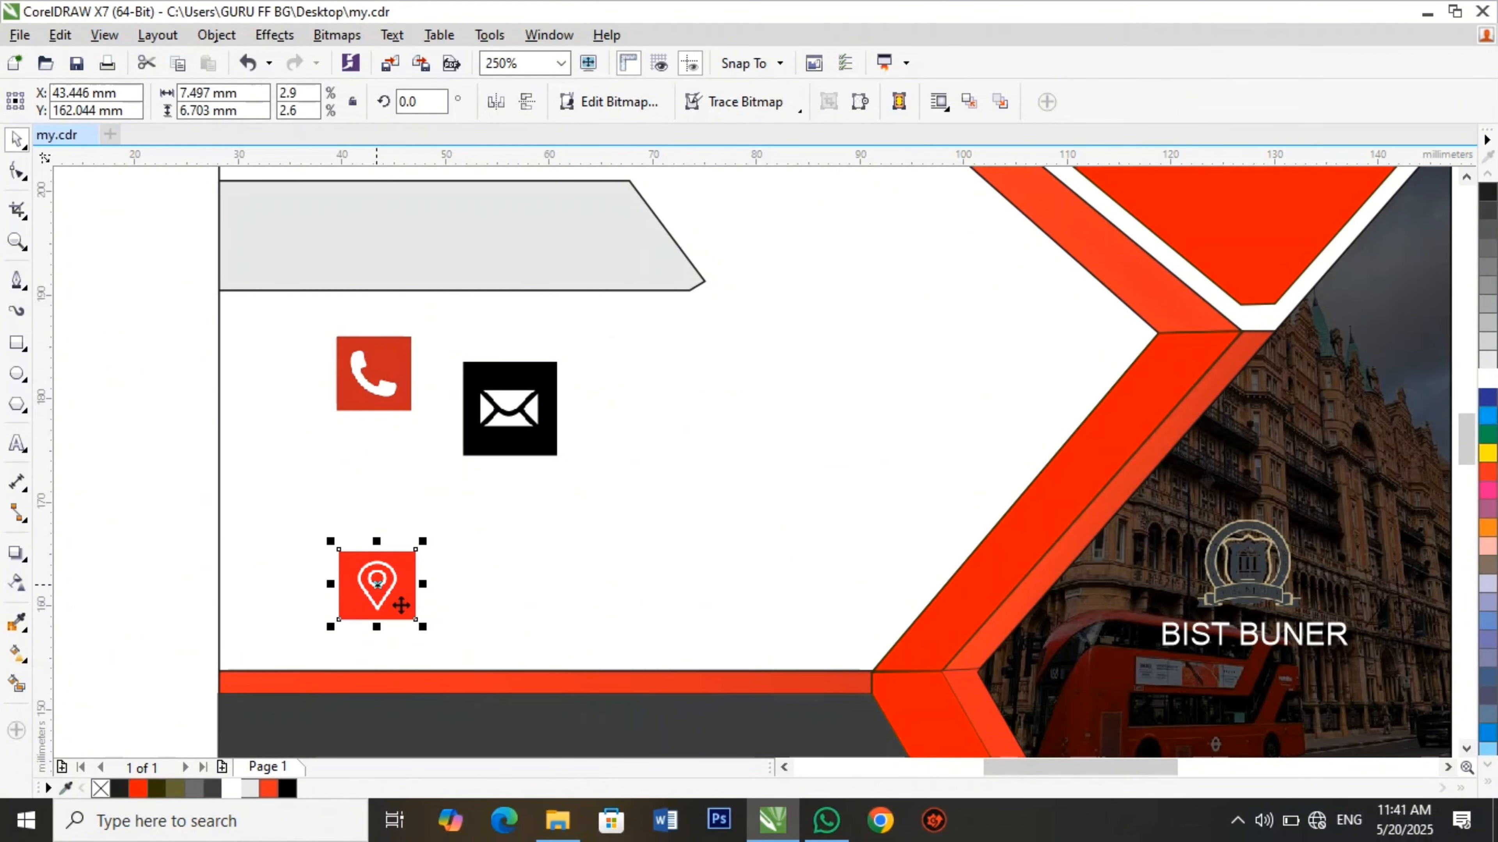
{"action": "left_click", "coordinate": [545, 596]}
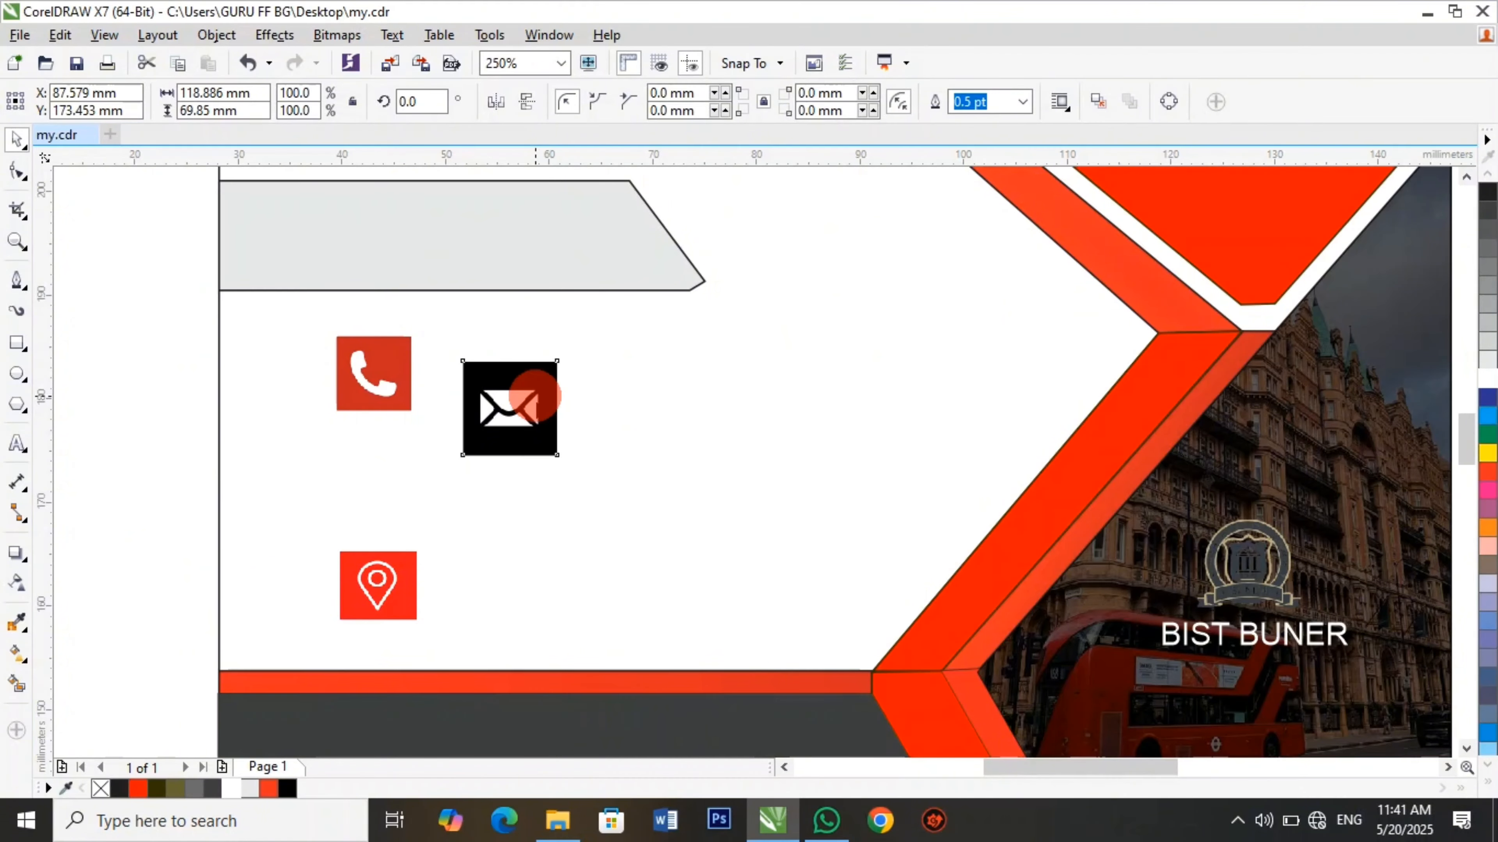
Shrink the envelope icon to about 7 mm square and align it between the phone and location icons.
{"action": "left_click", "coordinate": [530, 407]}
{"action": "left_click_drag", "start_coordinate": [580, 481], "coordinate": [434, 555]}
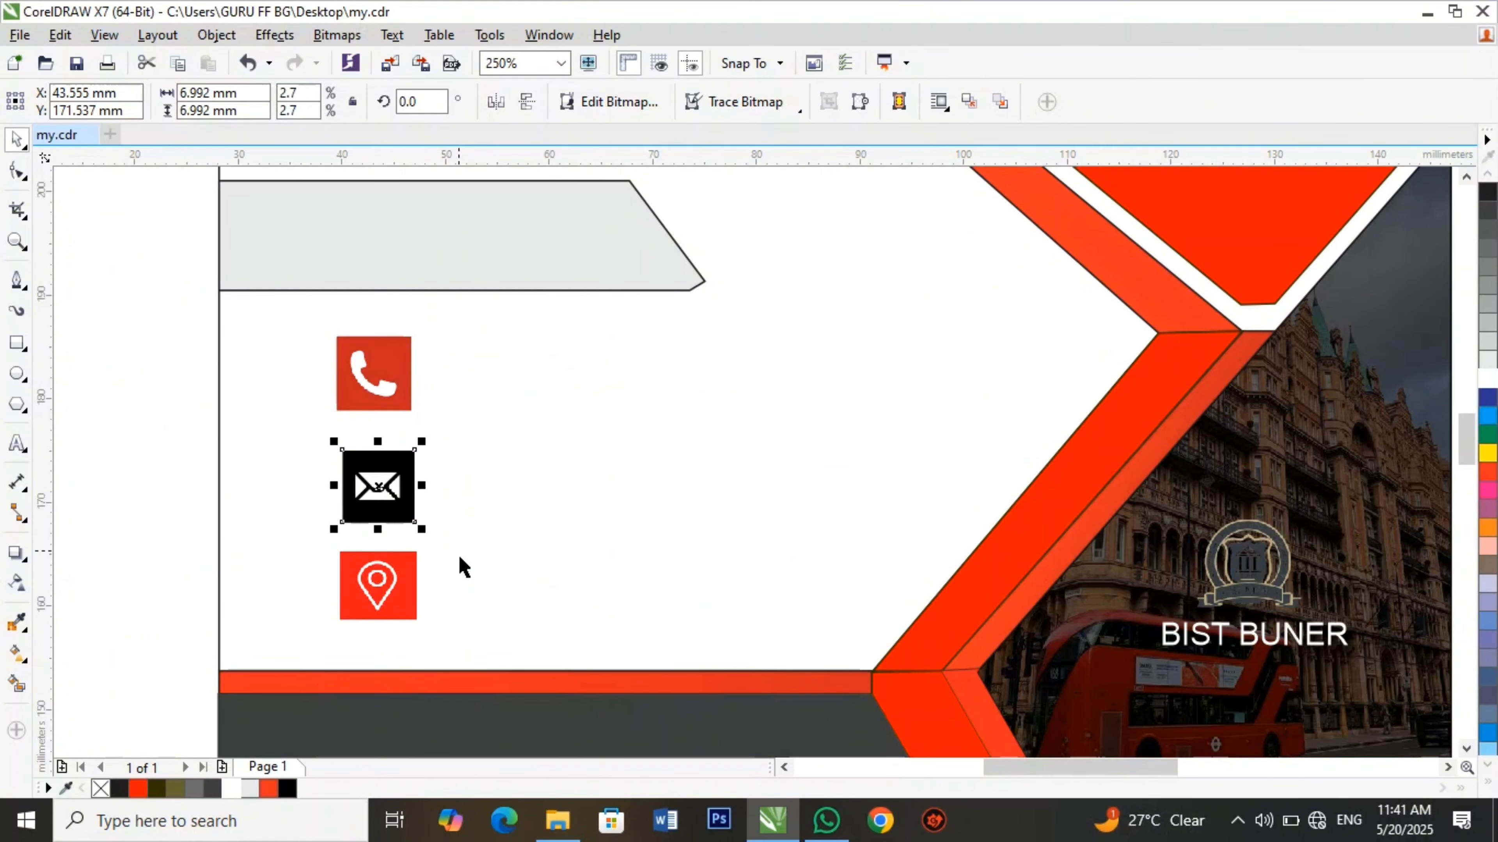
{"action": "key", "text": "Up"}
{"action": "key", "text": "Up"}
{"action": "key", "text": "Up"}
{"action": "key", "text": "Up"}
{"action": "key", "text": "Up"}
{"action": "key", "text": "Left"}
{"action": "key", "text": "Left"}
{"action": "key", "text": "Left"}
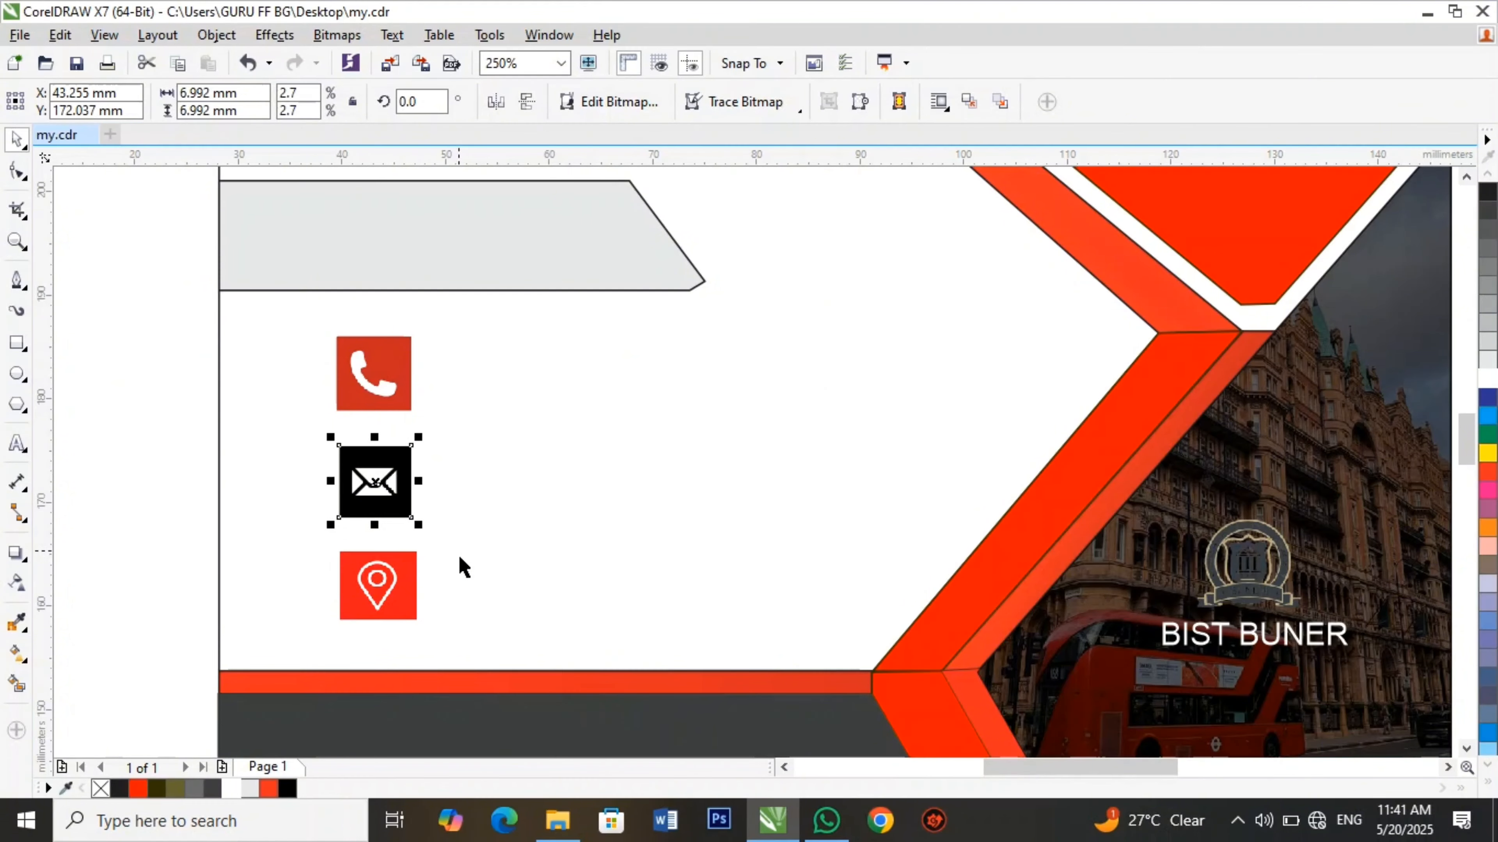
{"action": "left_click", "coordinate": [529, 572]}
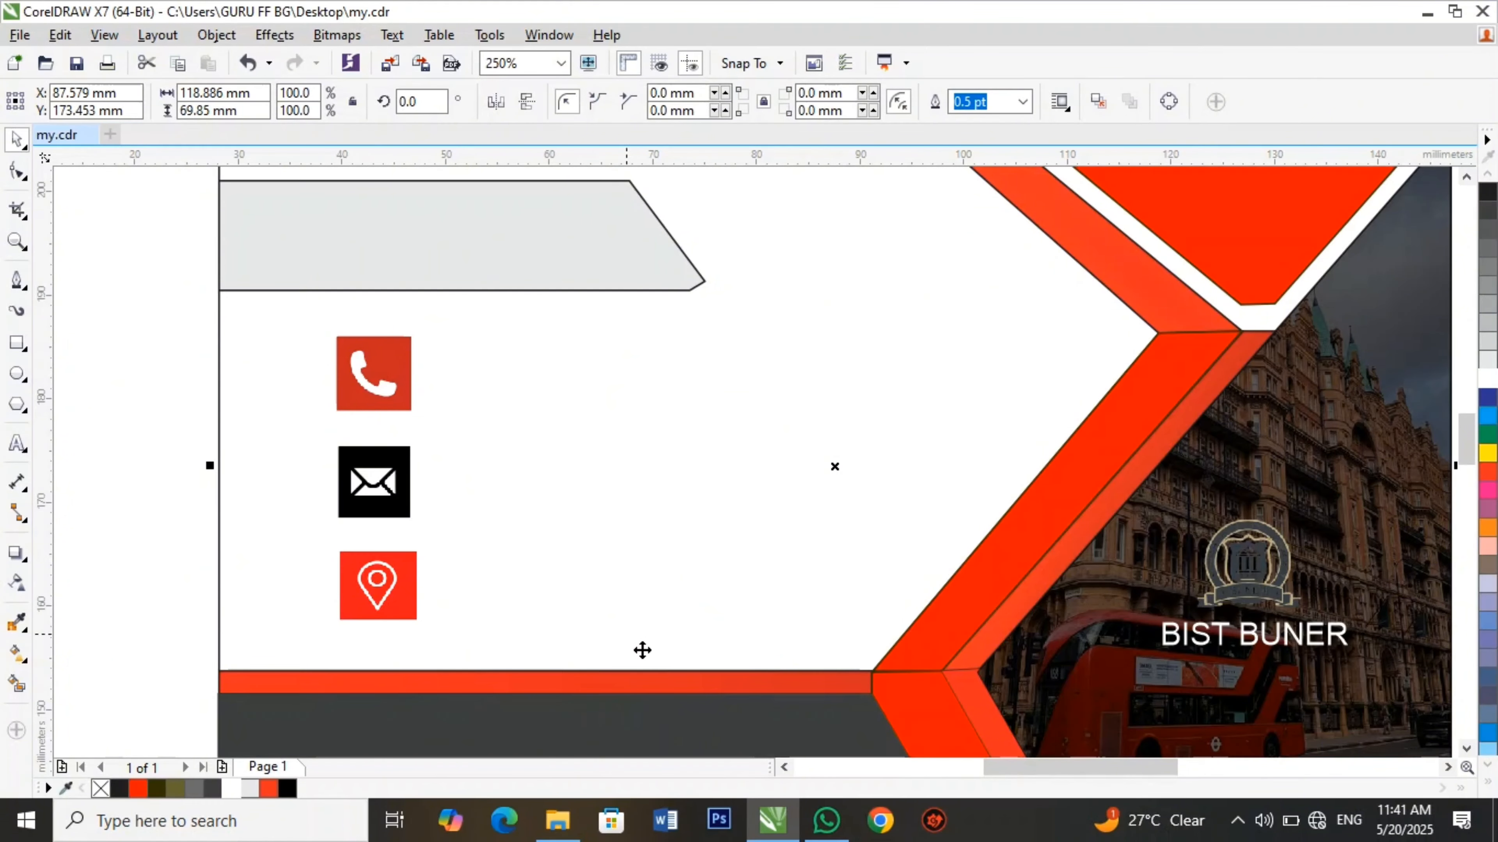
Start a text line in the empty area above the upper card and set its font size to 14 pt.
{"action": "scroll", "coordinate": [643, 650], "scroll_direction": "down", "scroll_amount": 2}
{"action": "left_click", "coordinate": [1152, 545]}
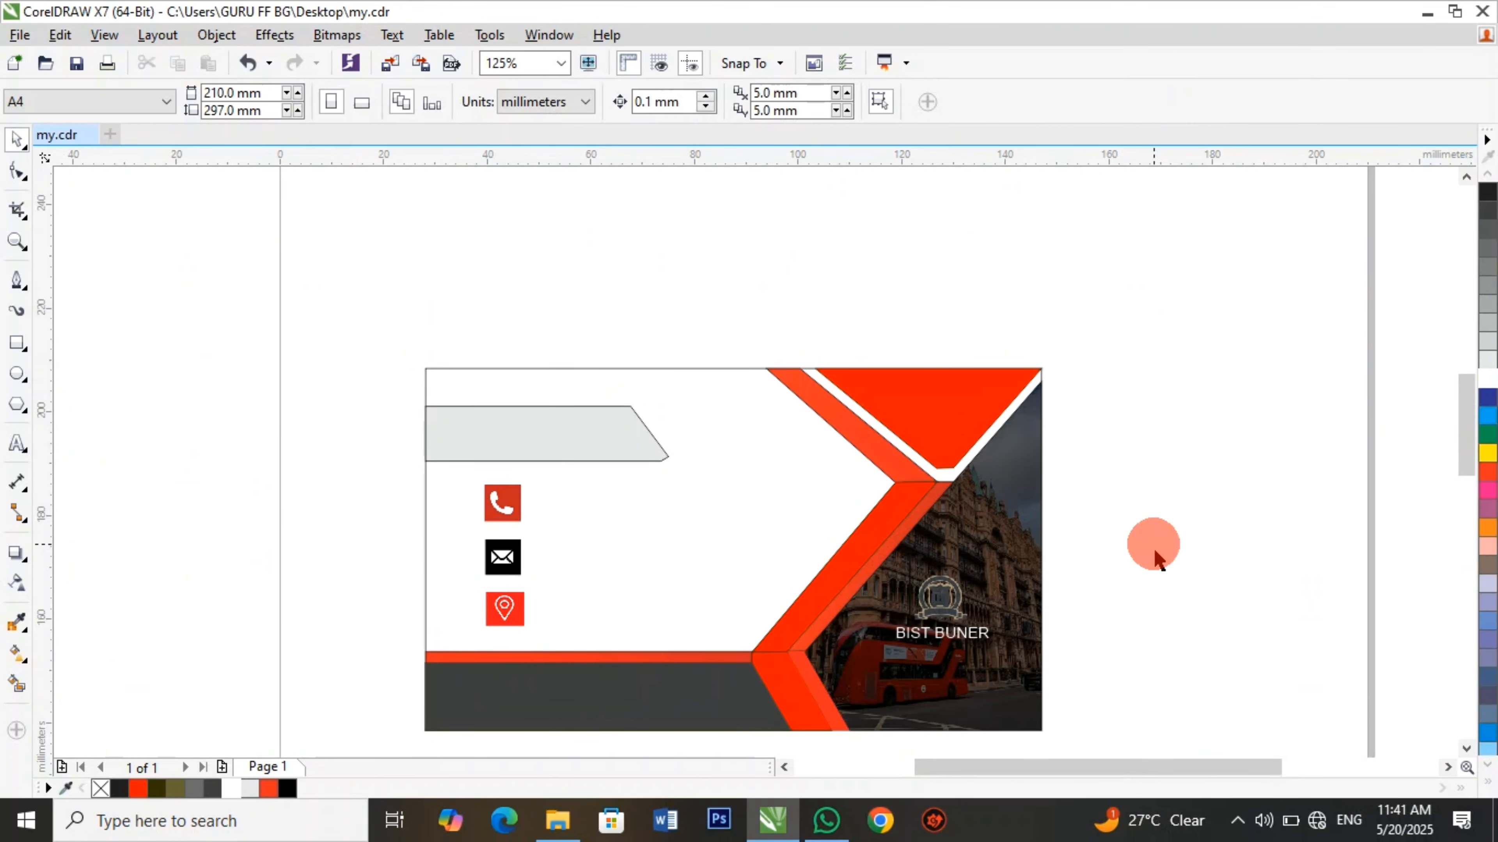
{"action": "left_click", "coordinate": [17, 443]}
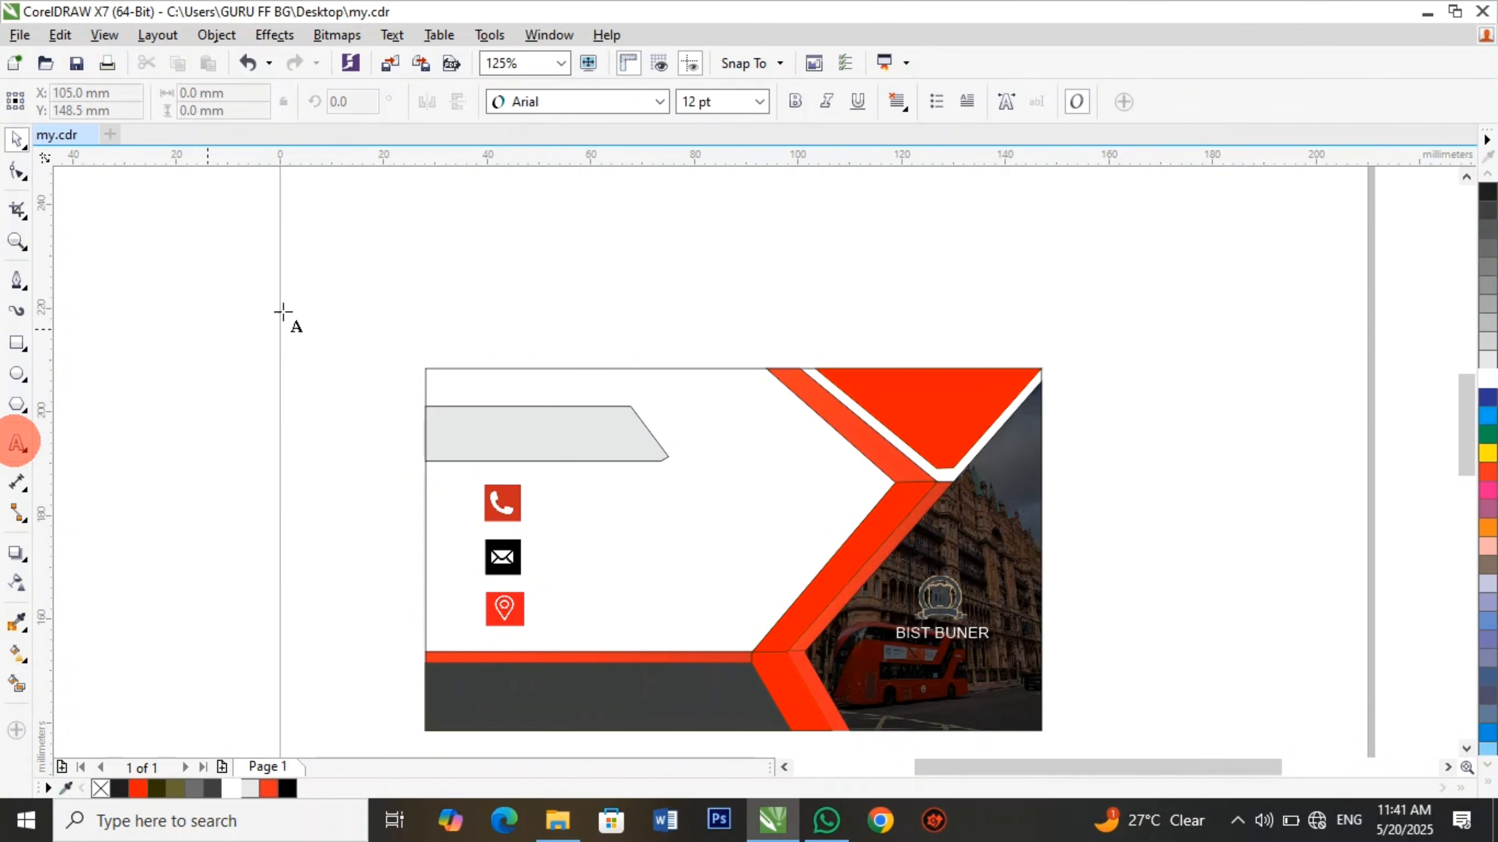
{"action": "left_click", "coordinate": [513, 260]}
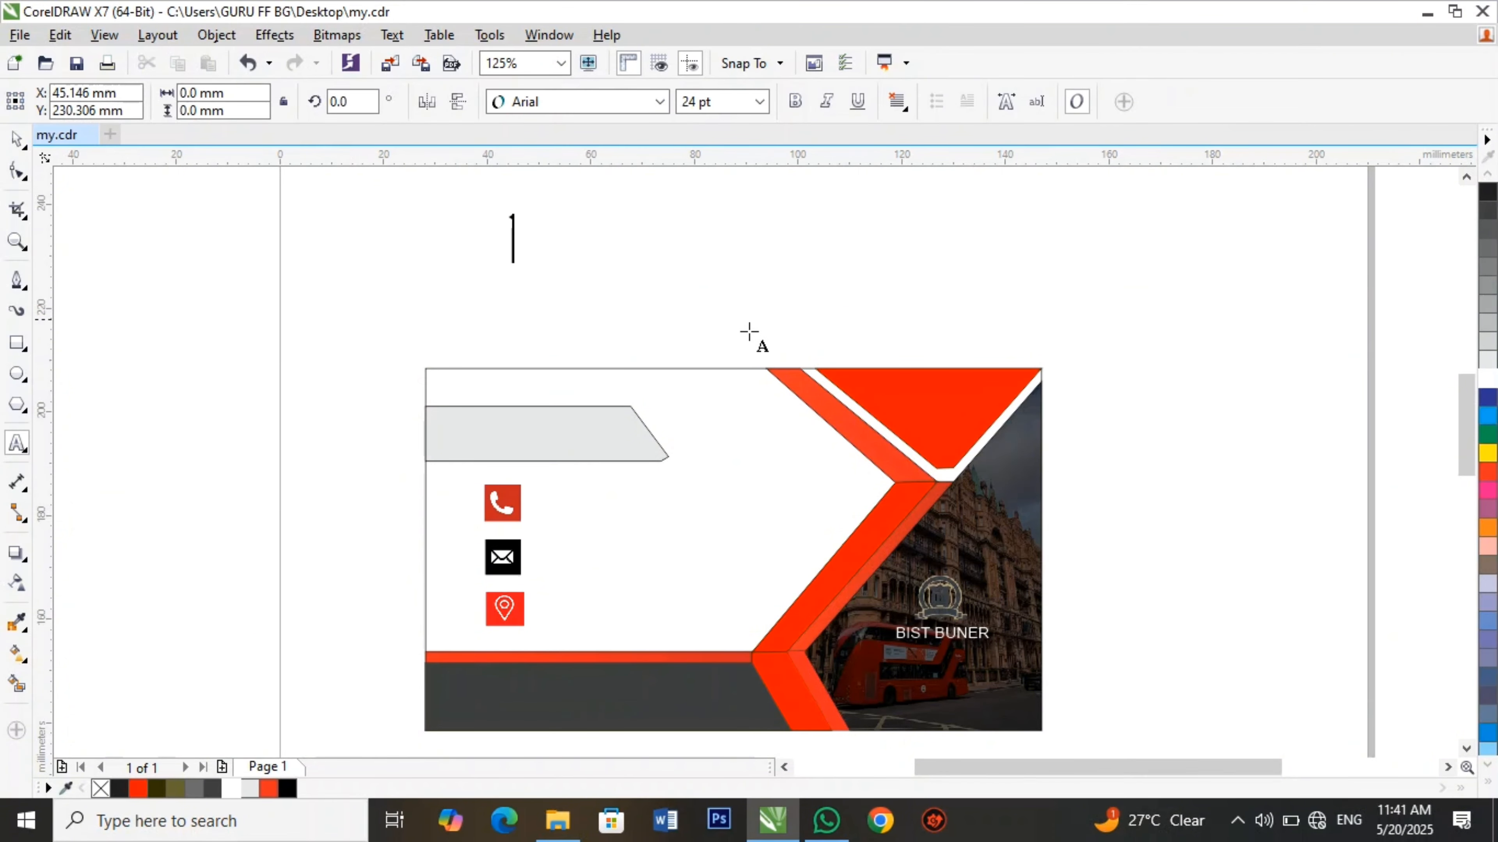
{"action": "scroll", "coordinate": [549, 268], "scroll_direction": "down", "scroll_amount": 2}
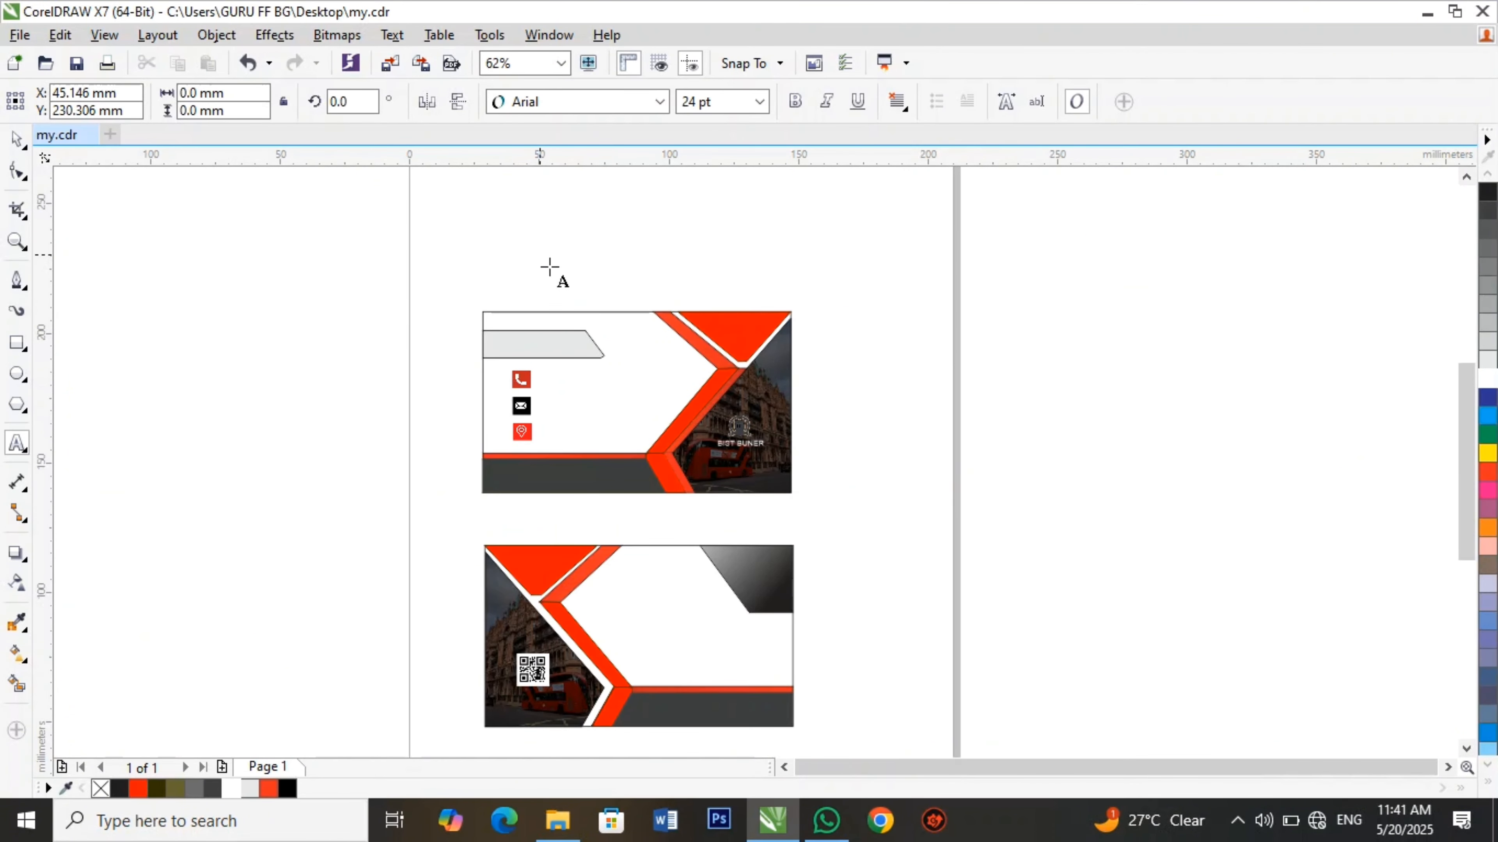
{"action": "scroll", "coordinate": [549, 279], "scroll_direction": "up", "scroll_amount": 2}
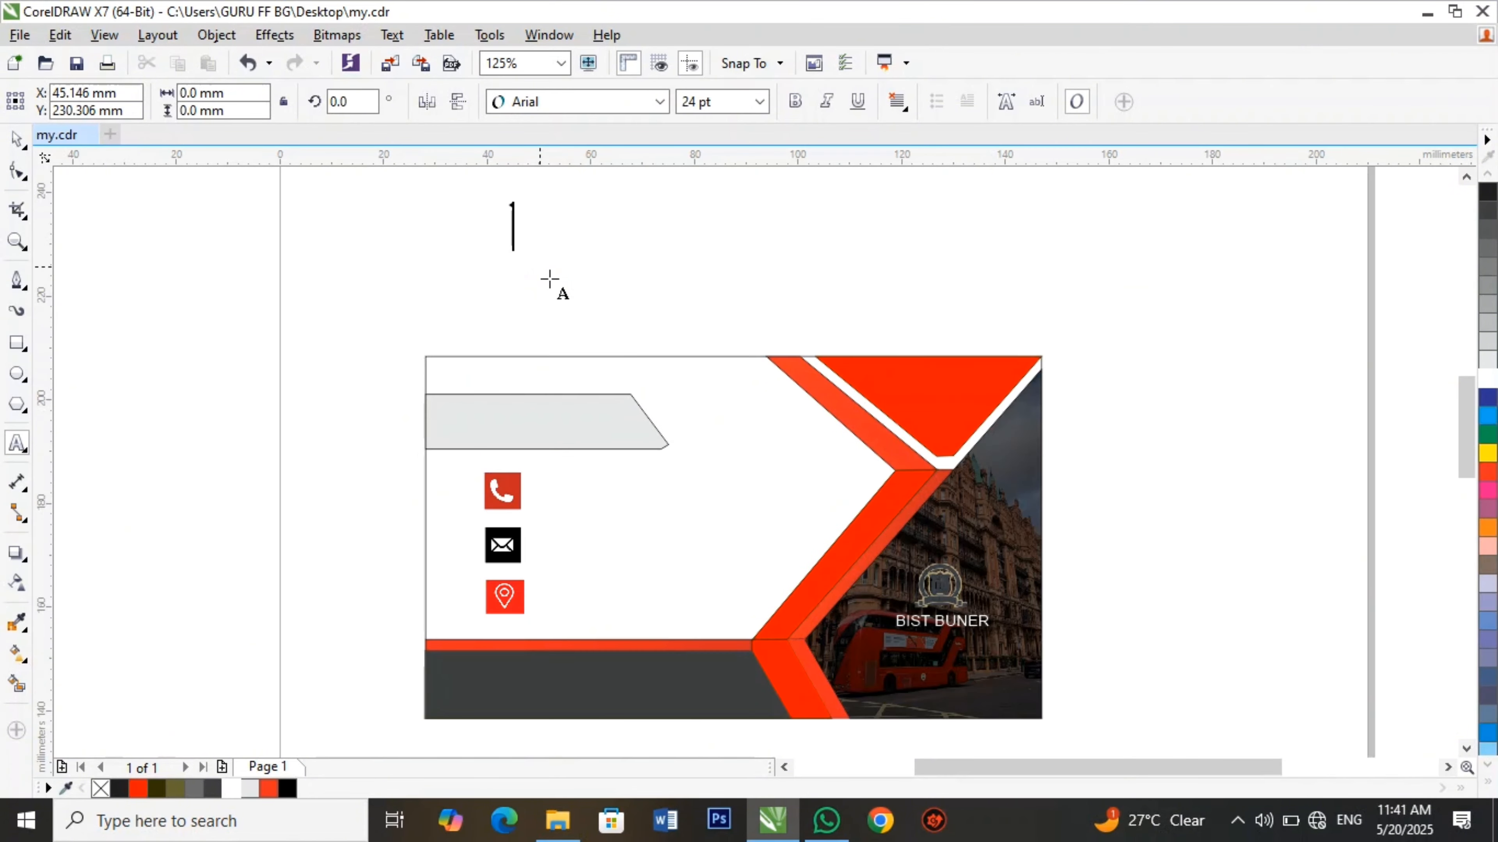
{"action": "left_click", "coordinate": [759, 101]}
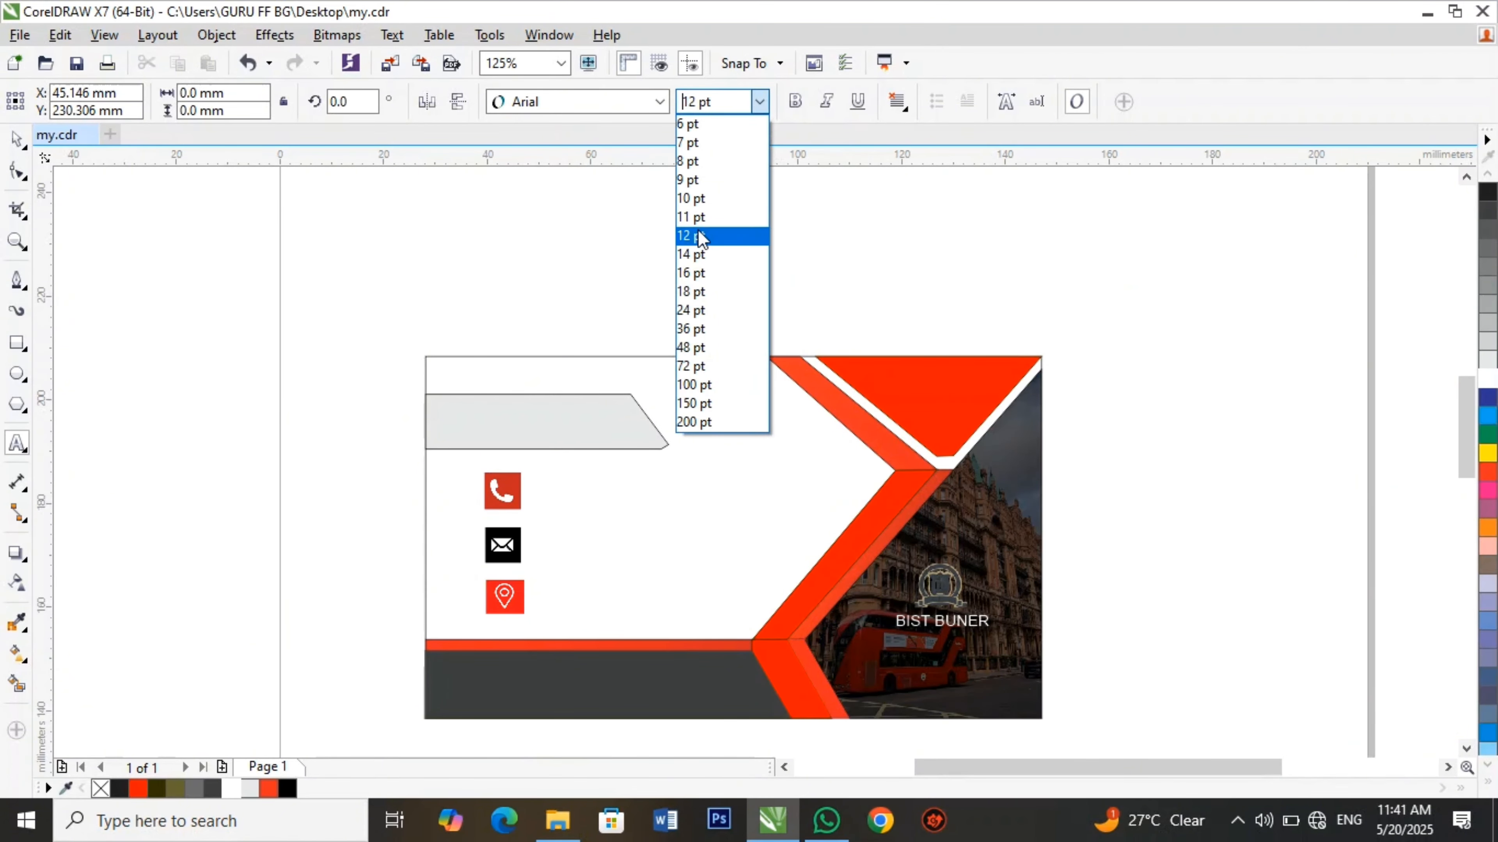
{"action": "left_click", "coordinate": [696, 260]}
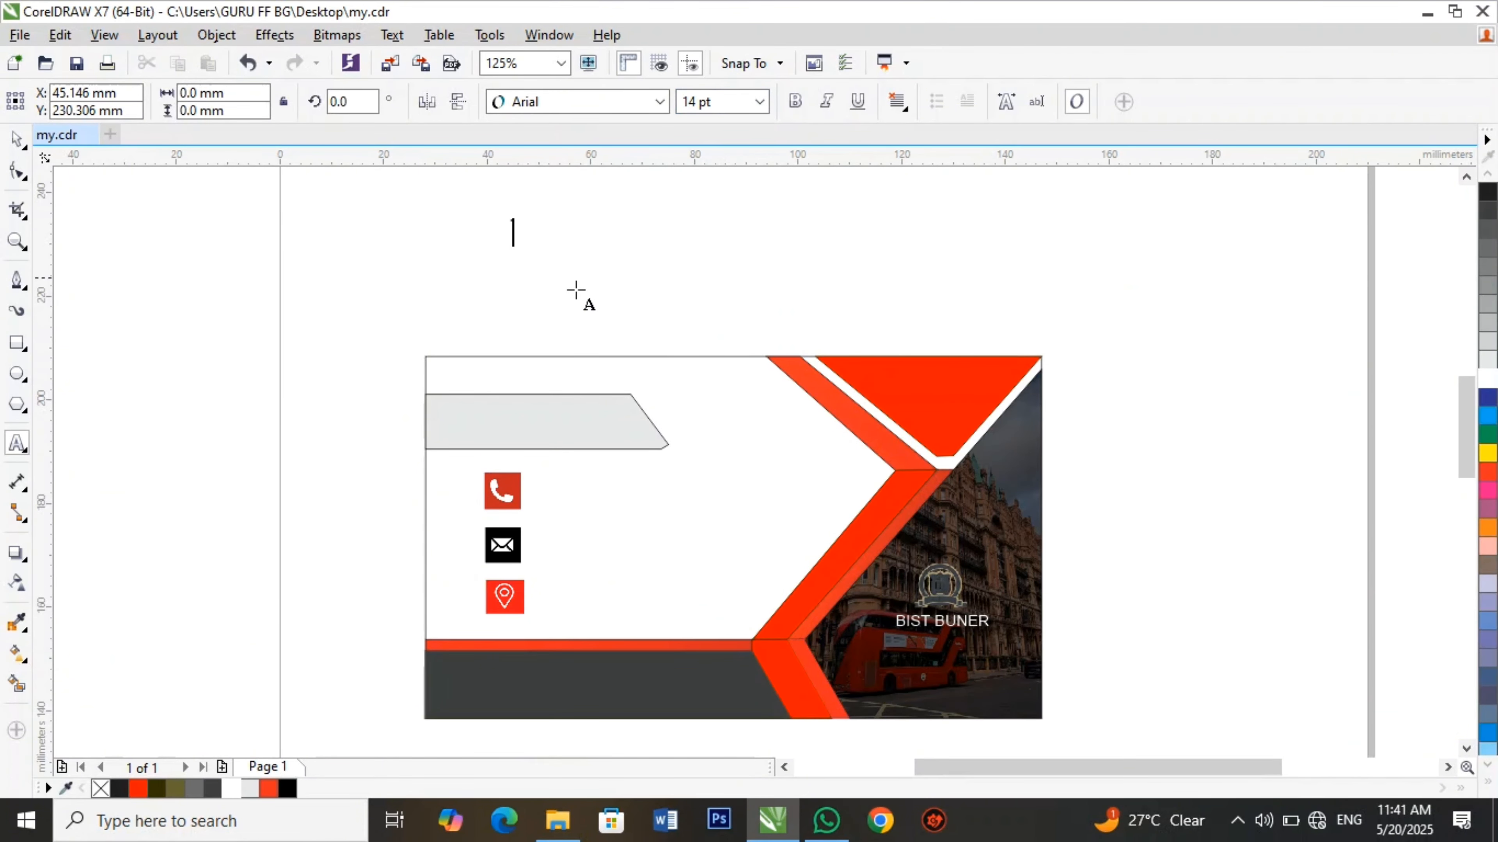
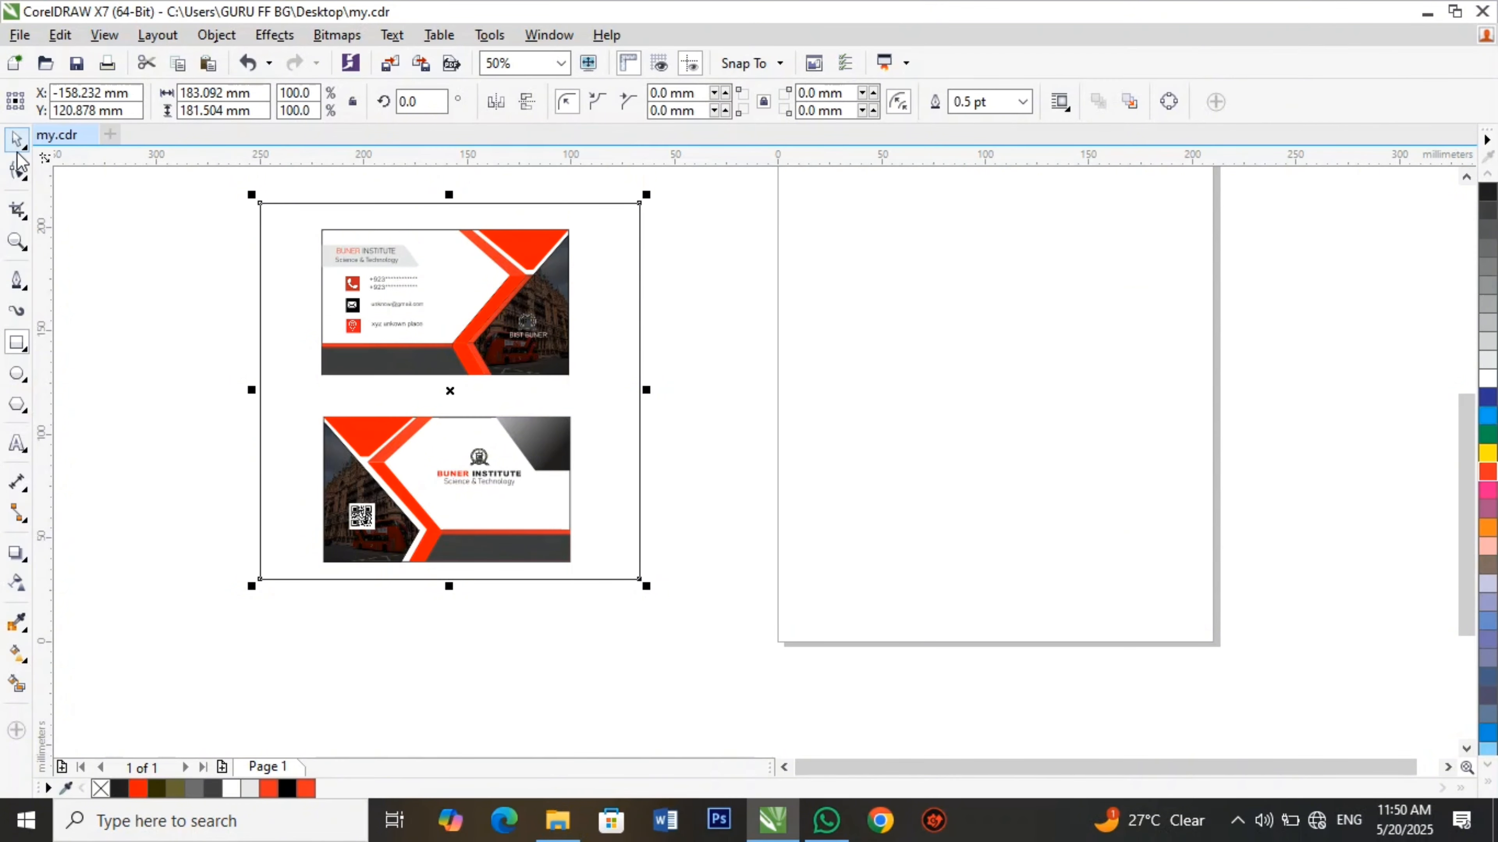
Move the large outlined rectangle from around the two finished cards onto the empty page.
{"action": "left_click", "coordinate": [16, 141]}
{"action": "left_click_drag", "start_coordinate": [613, 477], "coordinate": [1139, 488]}
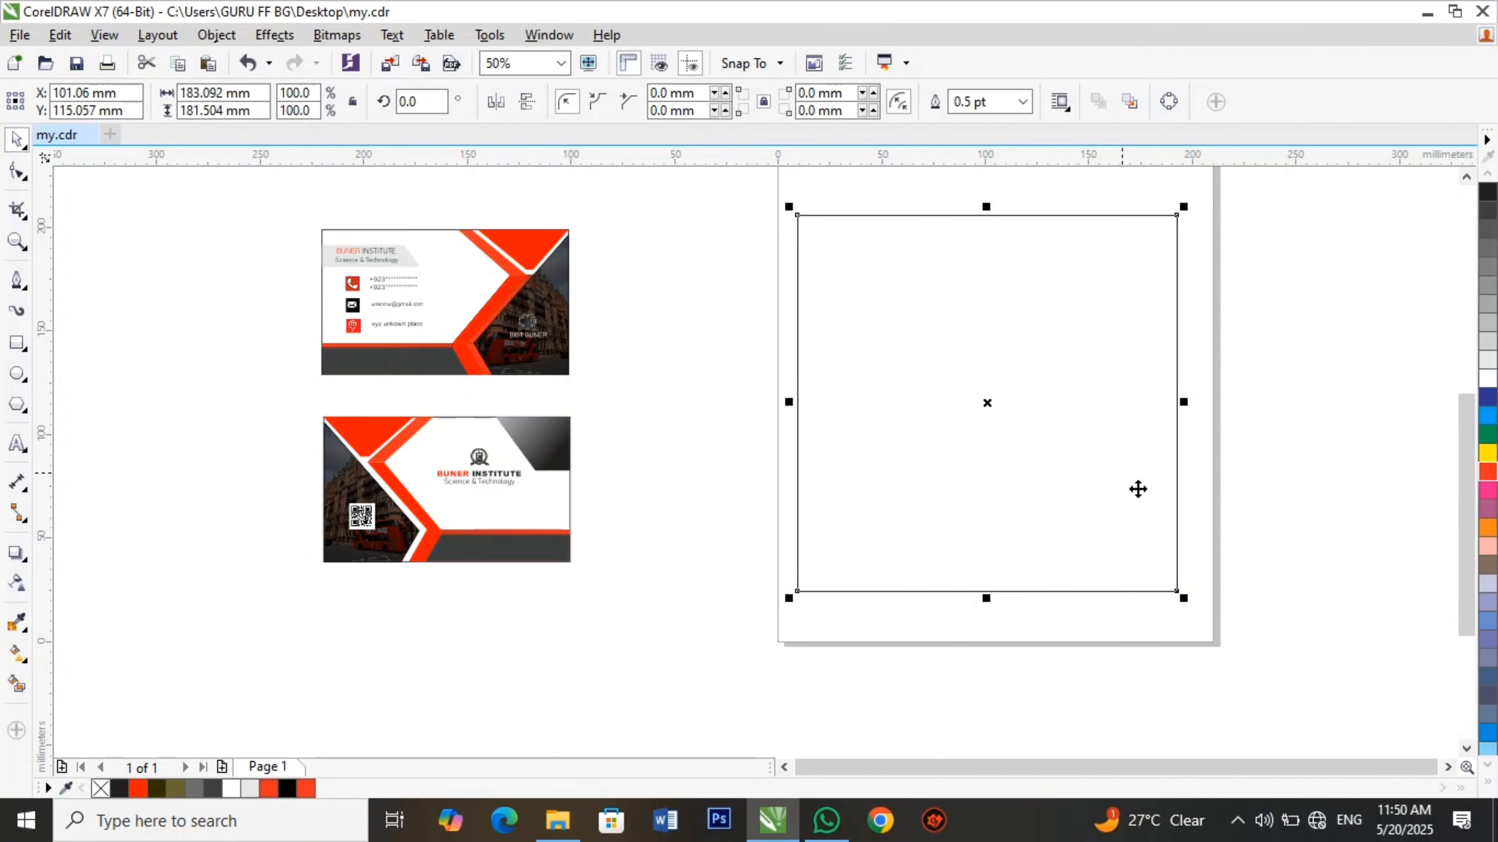
Draw a tall rectangle about 23 mm wide and 191 mm high, and place it over the left part of the page's large rectangle.
{"action": "left_click", "coordinate": [14, 340]}
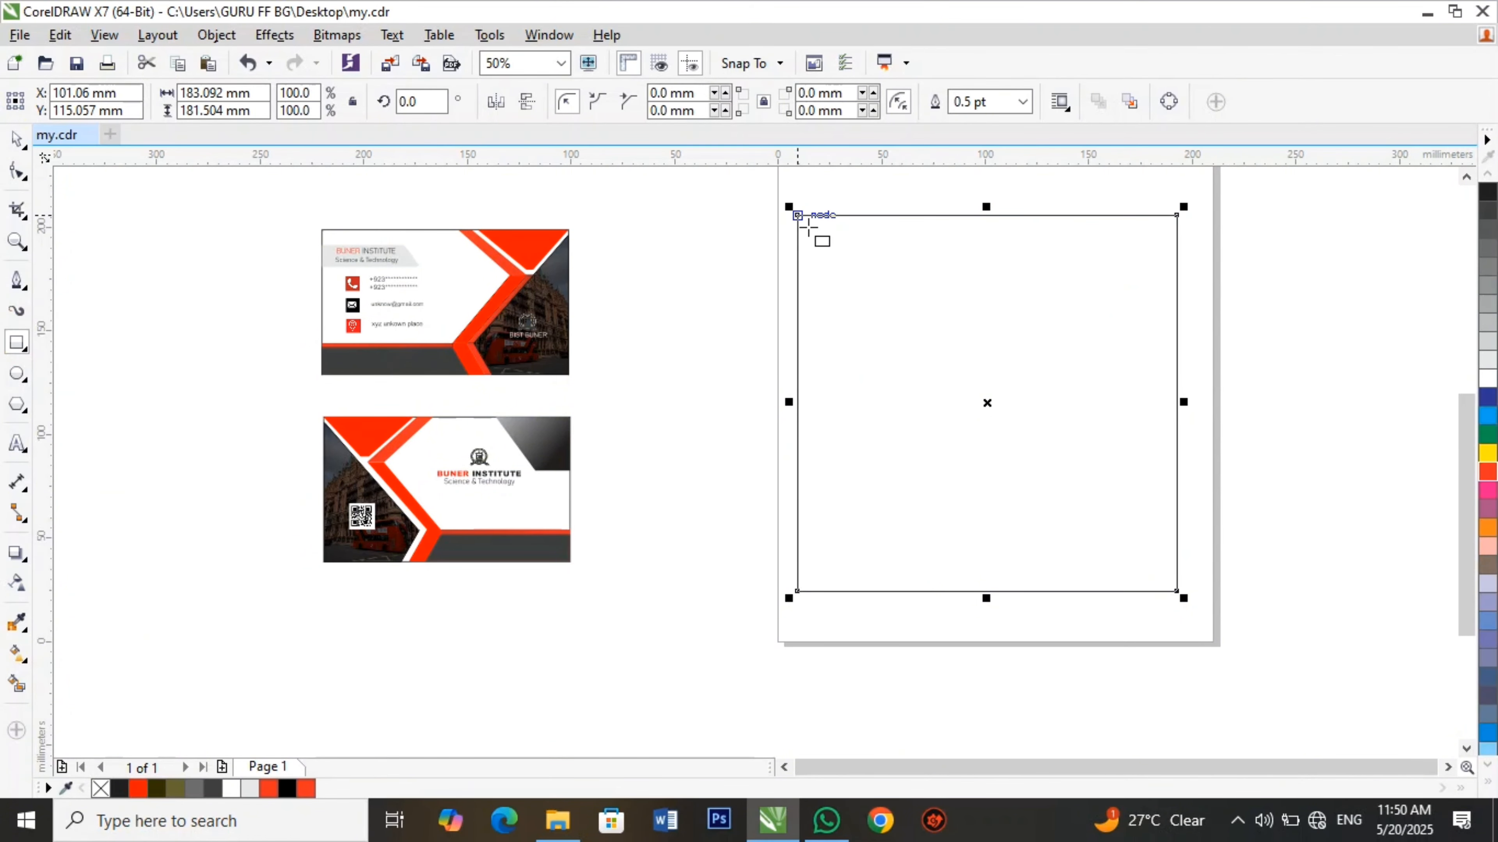
{"action": "mouse_move", "coordinate": [666, 223]}
{"action": "left_mouse_down"}
{"action": "mouse_move", "coordinate": [699, 273]}
{"action": "mouse_move", "coordinate": [707, 595]}
{"action": "mouse_move", "coordinate": [725, 628]}
{"action": "left_mouse_up"}
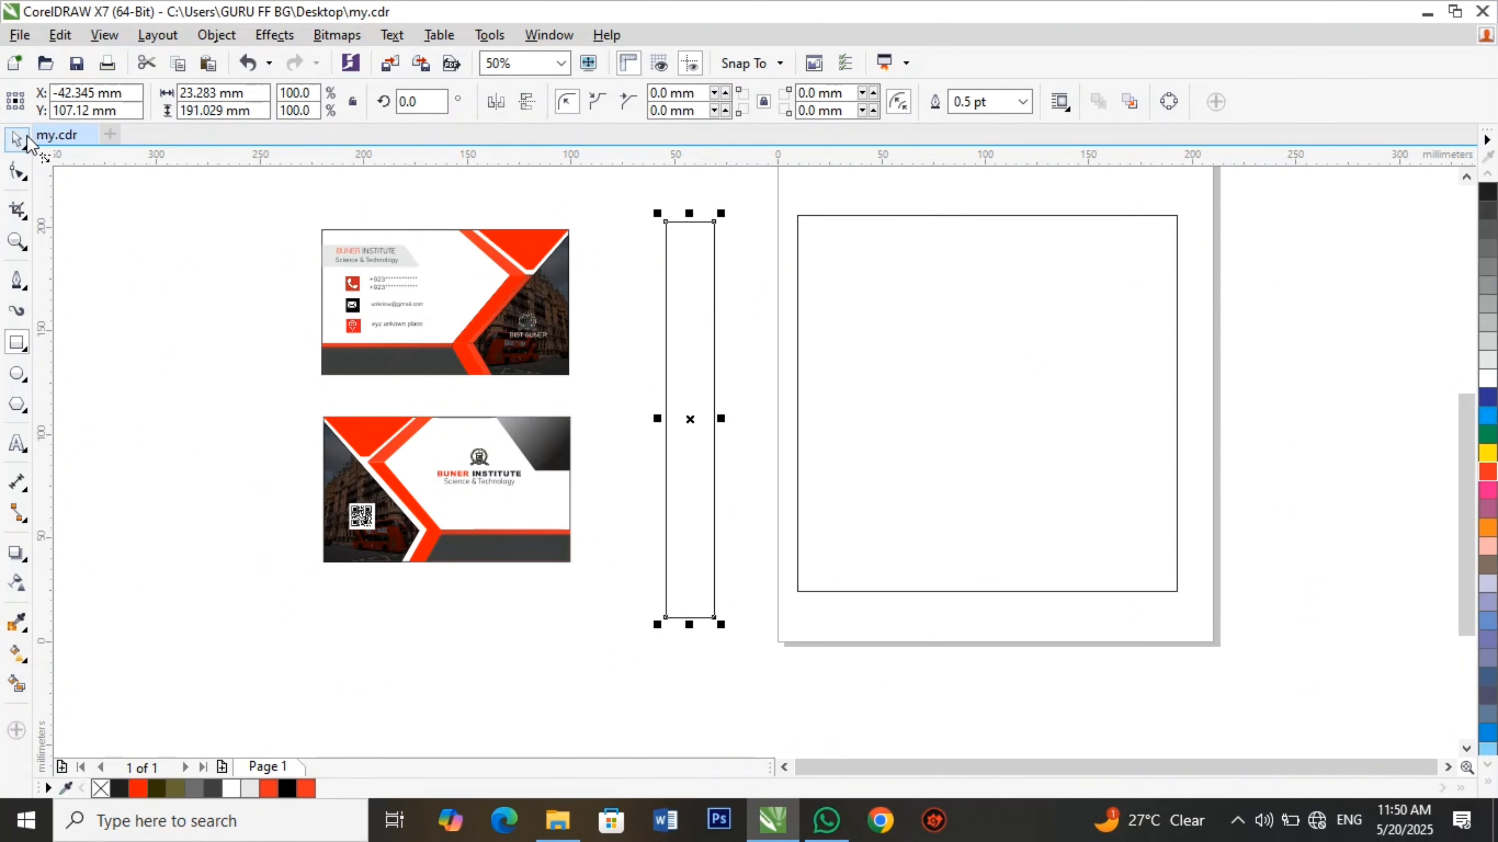
{"action": "left_click", "coordinate": [26, 140]}
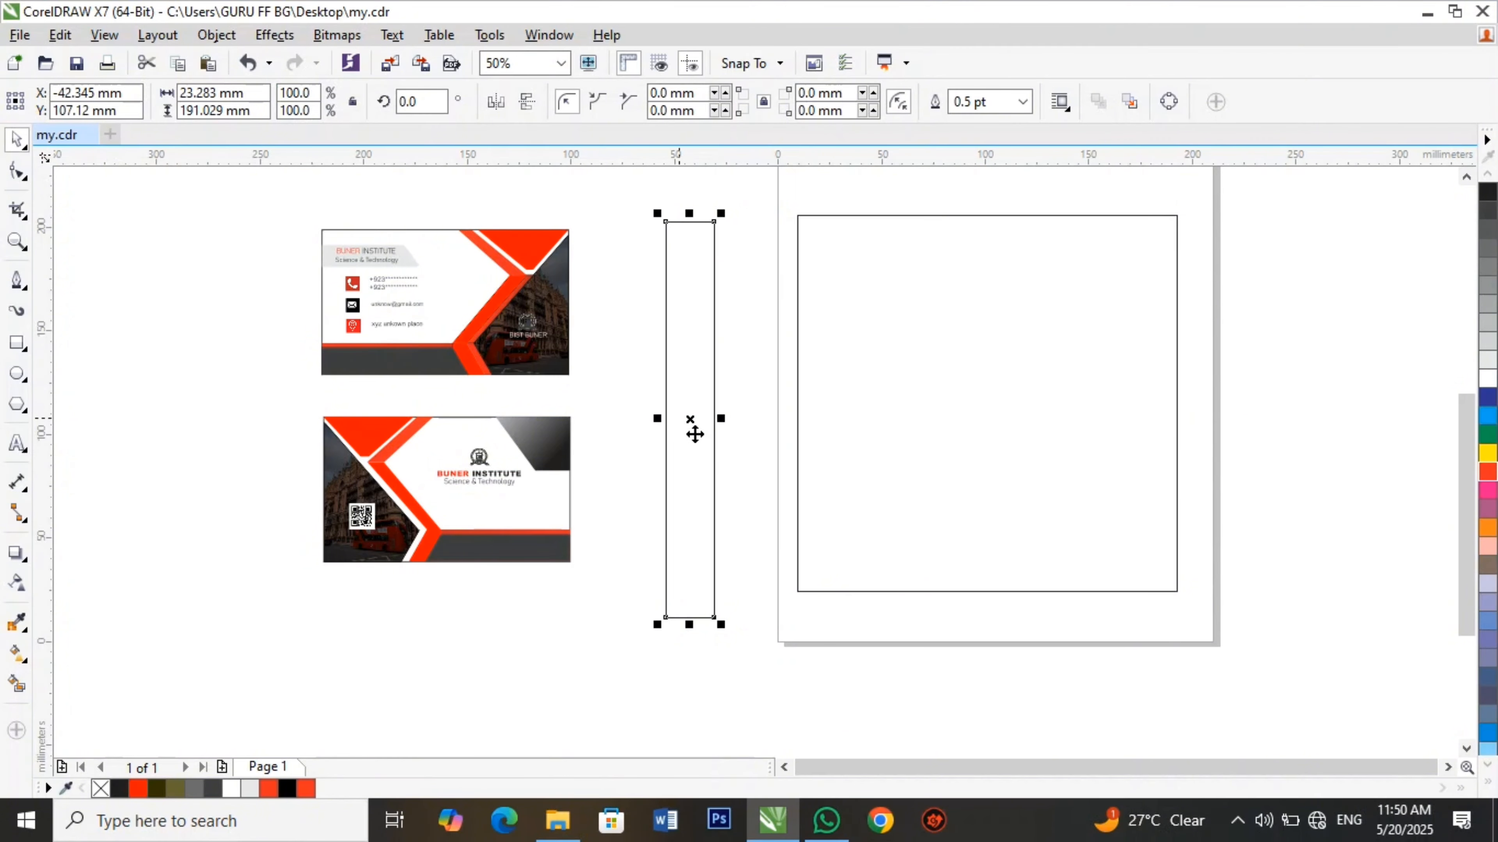
{"action": "left_click_drag", "start_coordinate": [696, 434], "coordinate": [859, 434]}
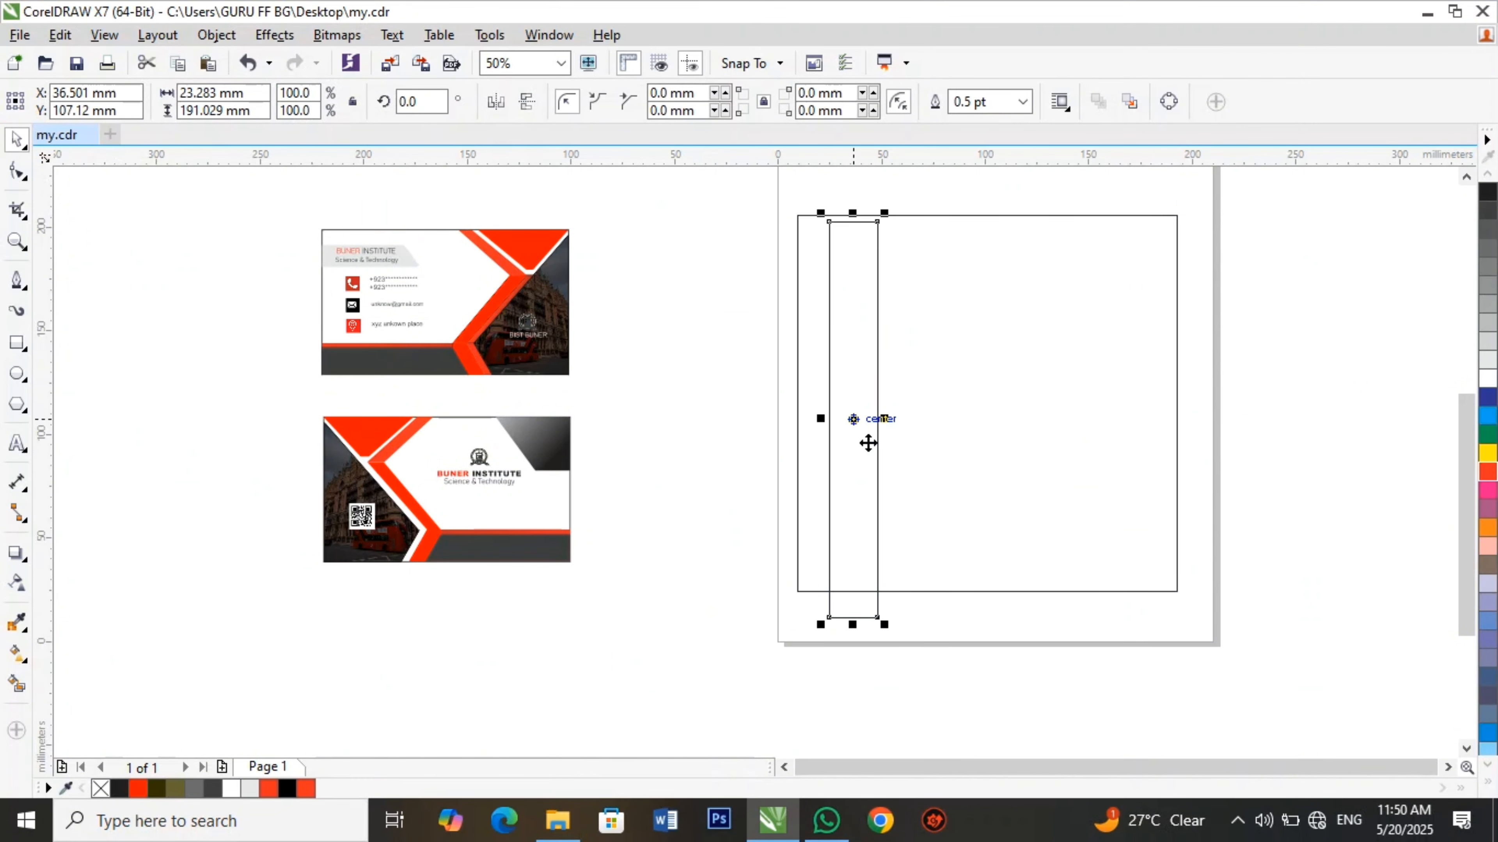
Rotate the tall narrow rectangle into a diagonal band from the large rectangle's upper-left area to its lower-right area and convert it to curves.
{"action": "left_click", "coordinate": [853, 425]}
{"action": "left_click_drag", "start_coordinate": [887, 208], "coordinate": [742, 290]}
{"action": "left_click", "coordinate": [1087, 491]}
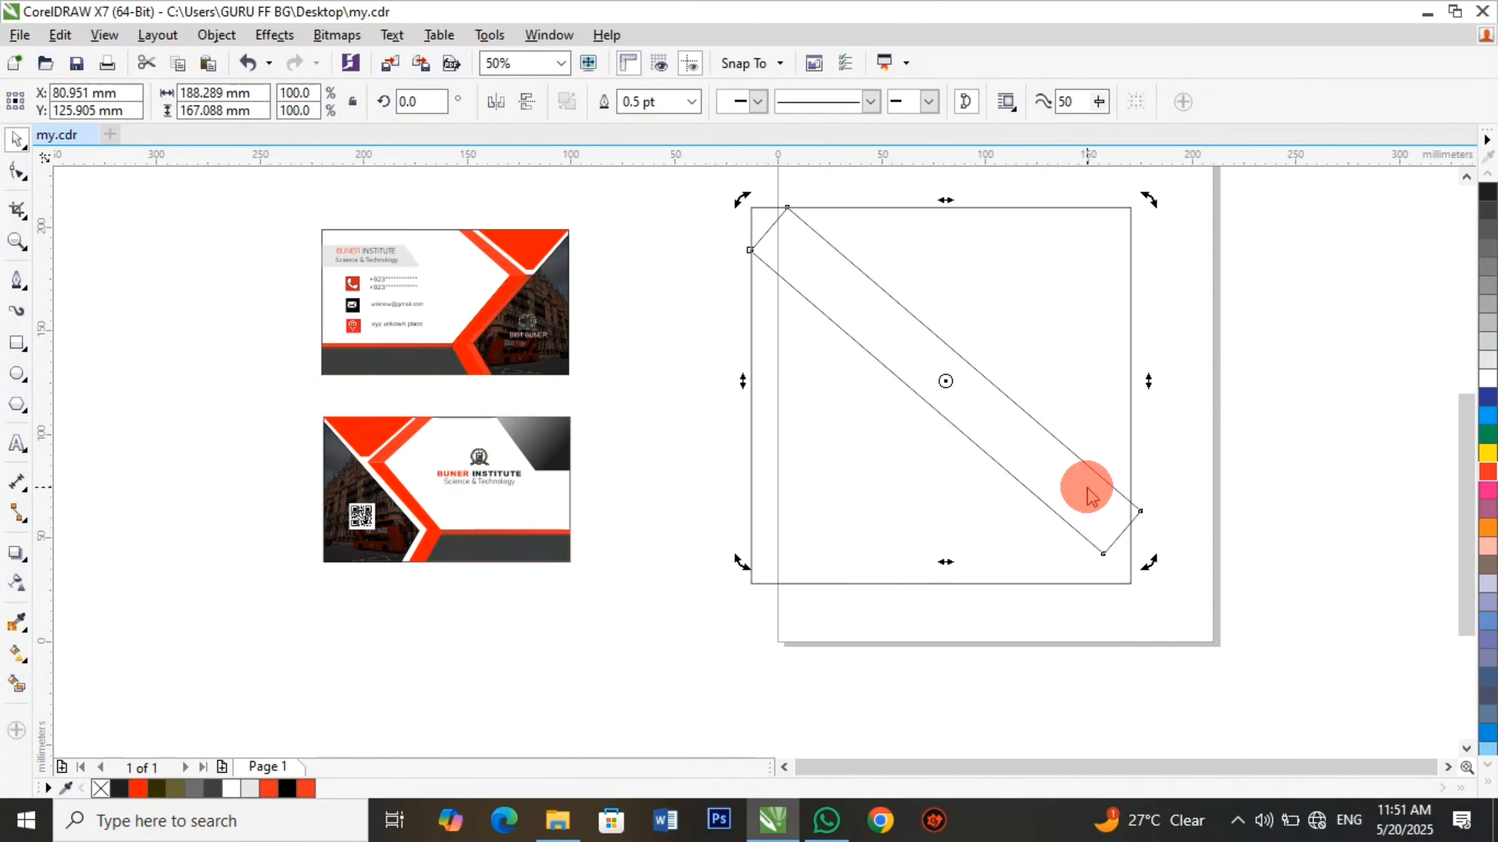
Reshape the diagonal band's ends, adding corner nodes, so it fits the upper-left and lower-right corners of the large rectangle.
{"action": "key", "text": "F10"}
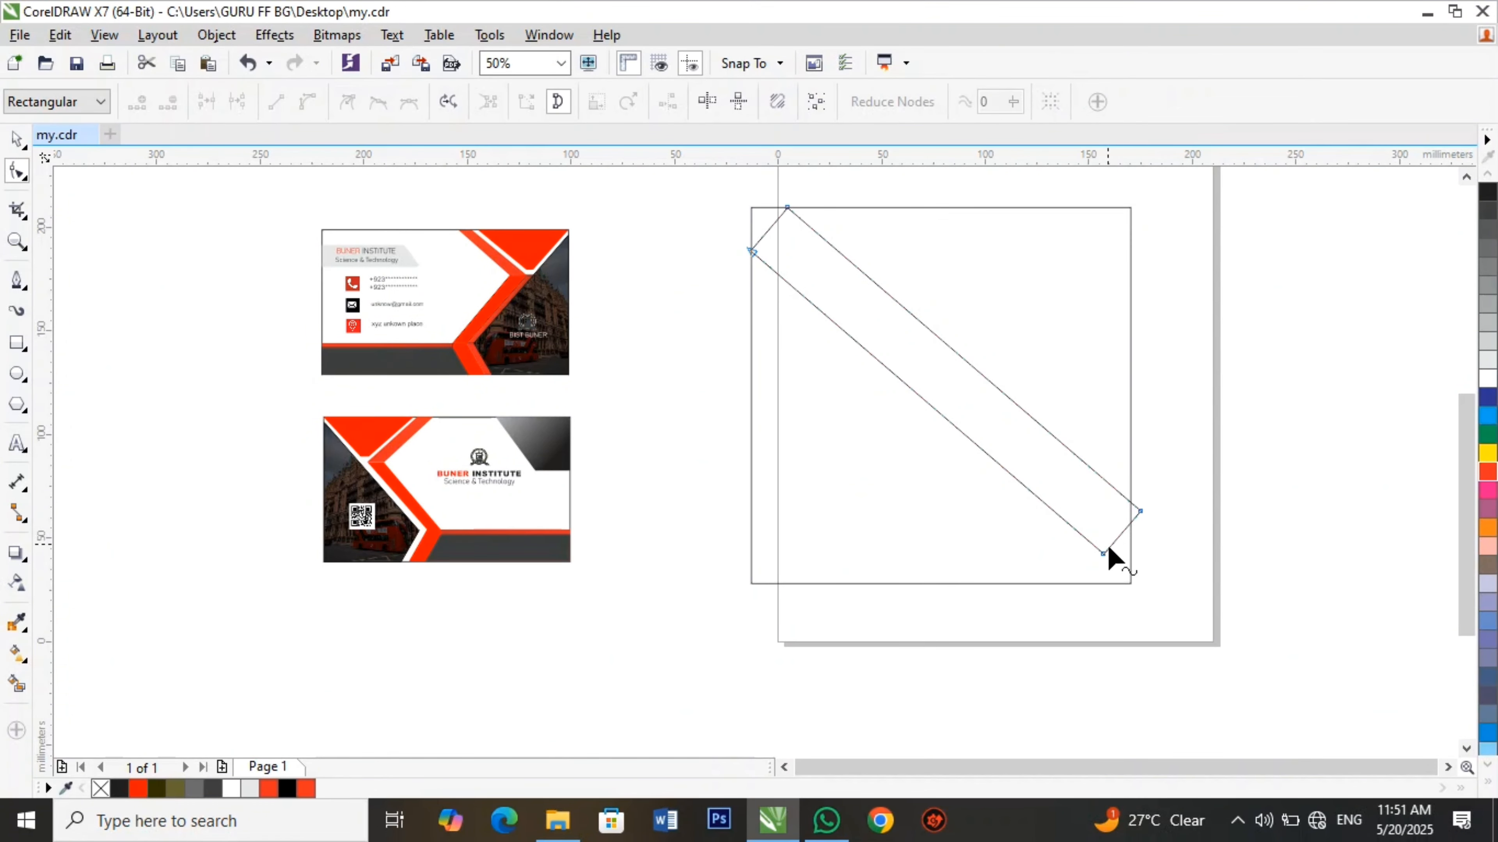
{"action": "left_click_drag", "start_coordinate": [1104, 553], "coordinate": [1087, 585]}
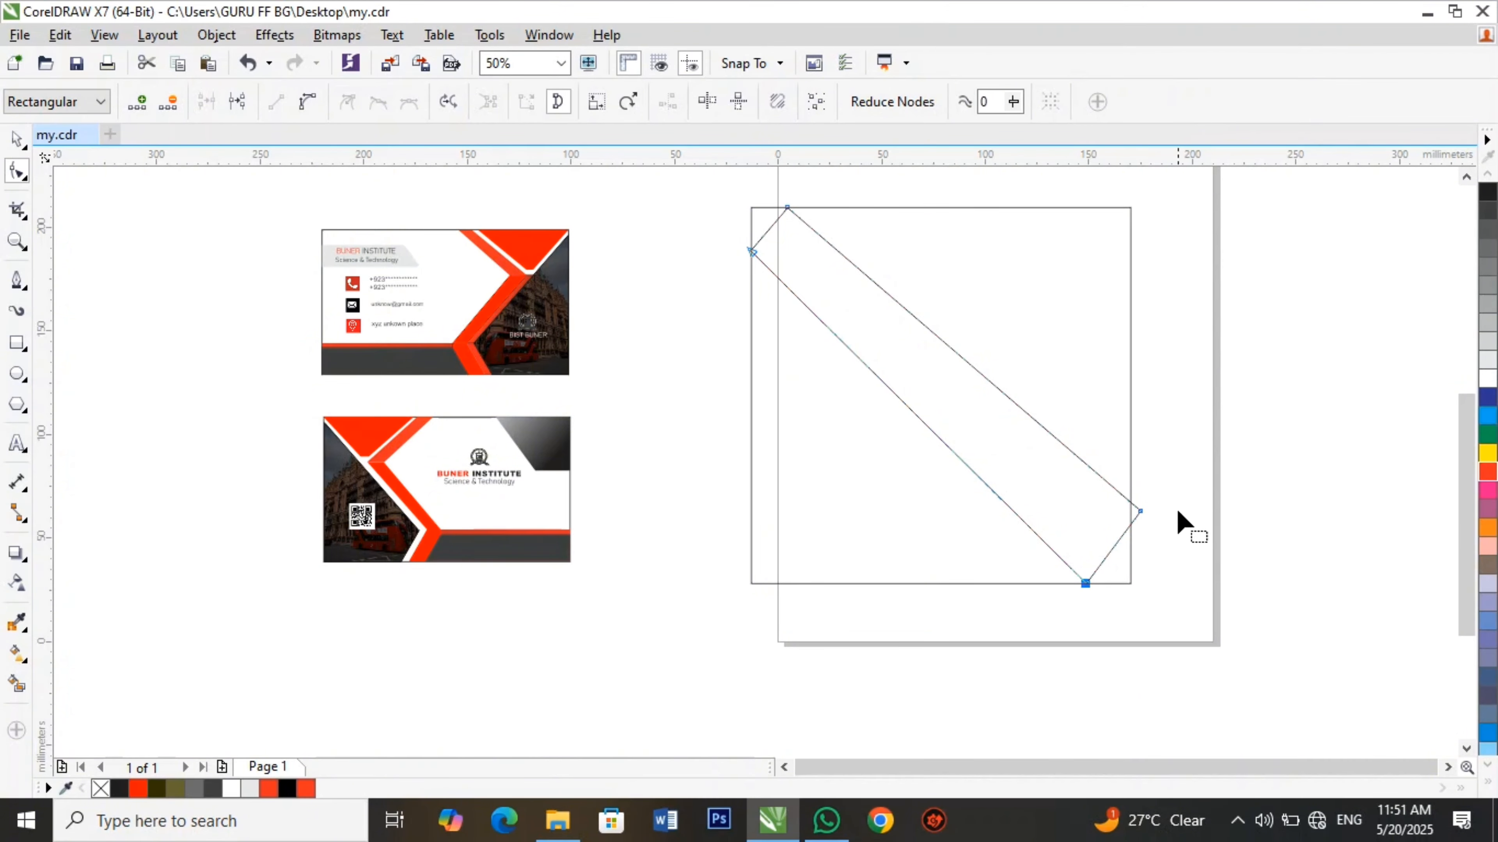
{"action": "left_click_drag", "start_coordinate": [1144, 511], "coordinate": [1148, 552]}
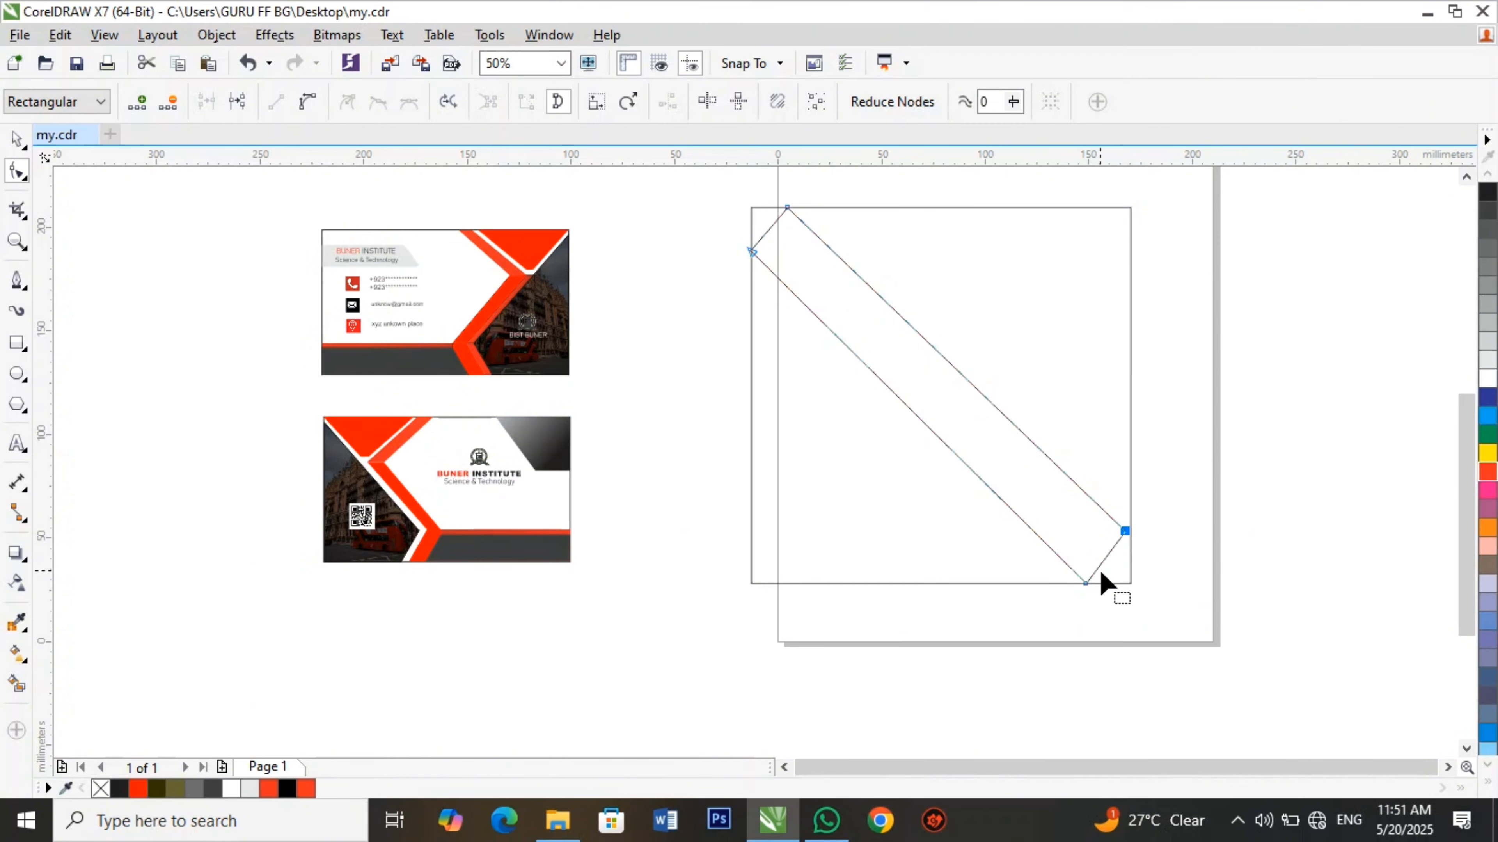
{"action": "double_click", "coordinate": [1107, 556]}
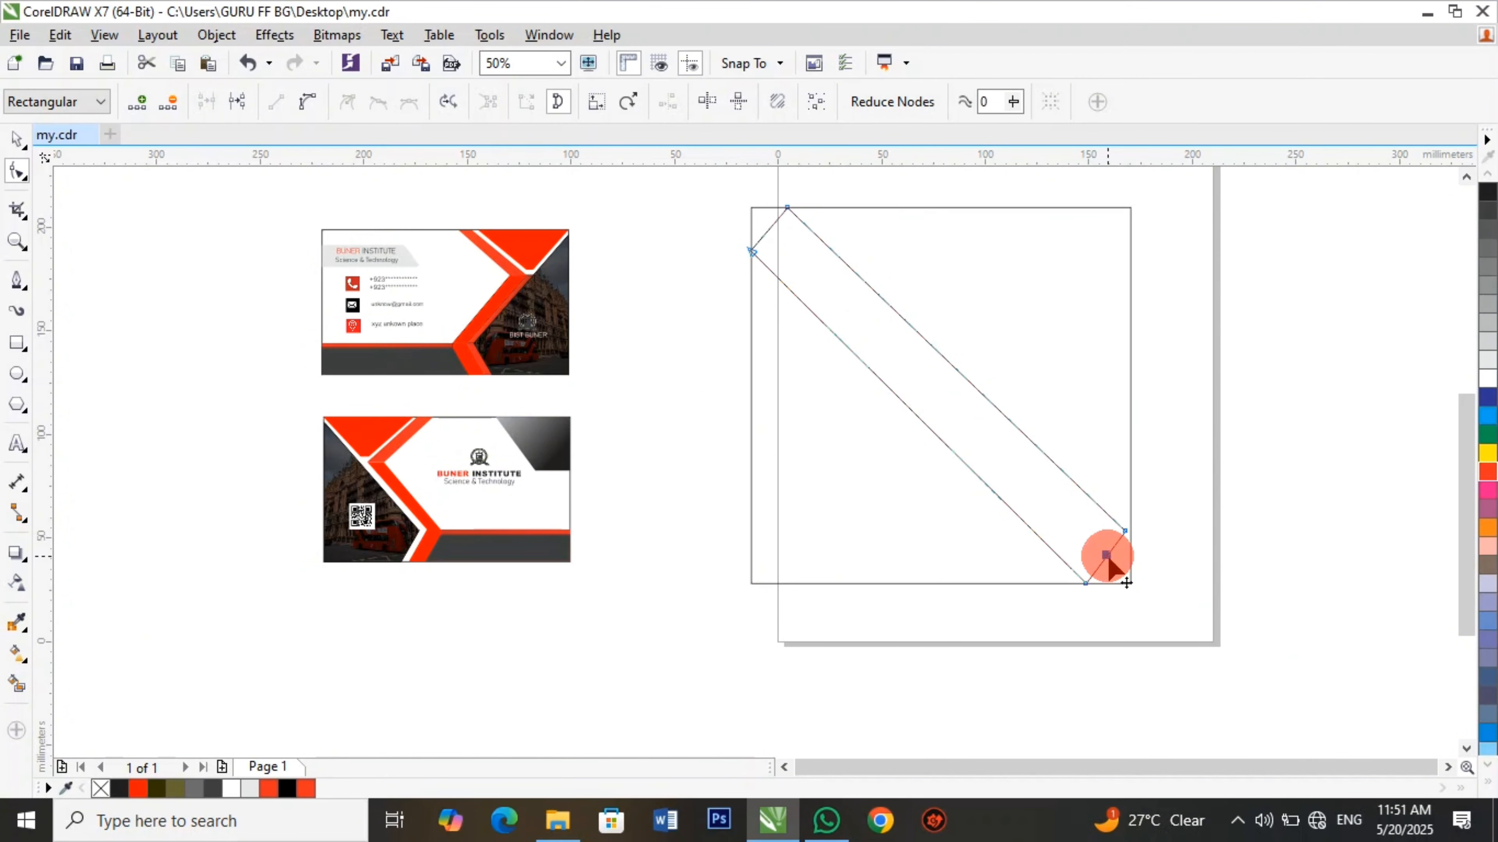
{"action": "mouse_move", "coordinate": [1107, 556]}
{"action": "left_mouse_down"}
{"action": "mouse_move", "coordinate": [1130, 582]}
{"action": "mouse_move", "coordinate": [1130, 538]}
{"action": "left_mouse_up"}
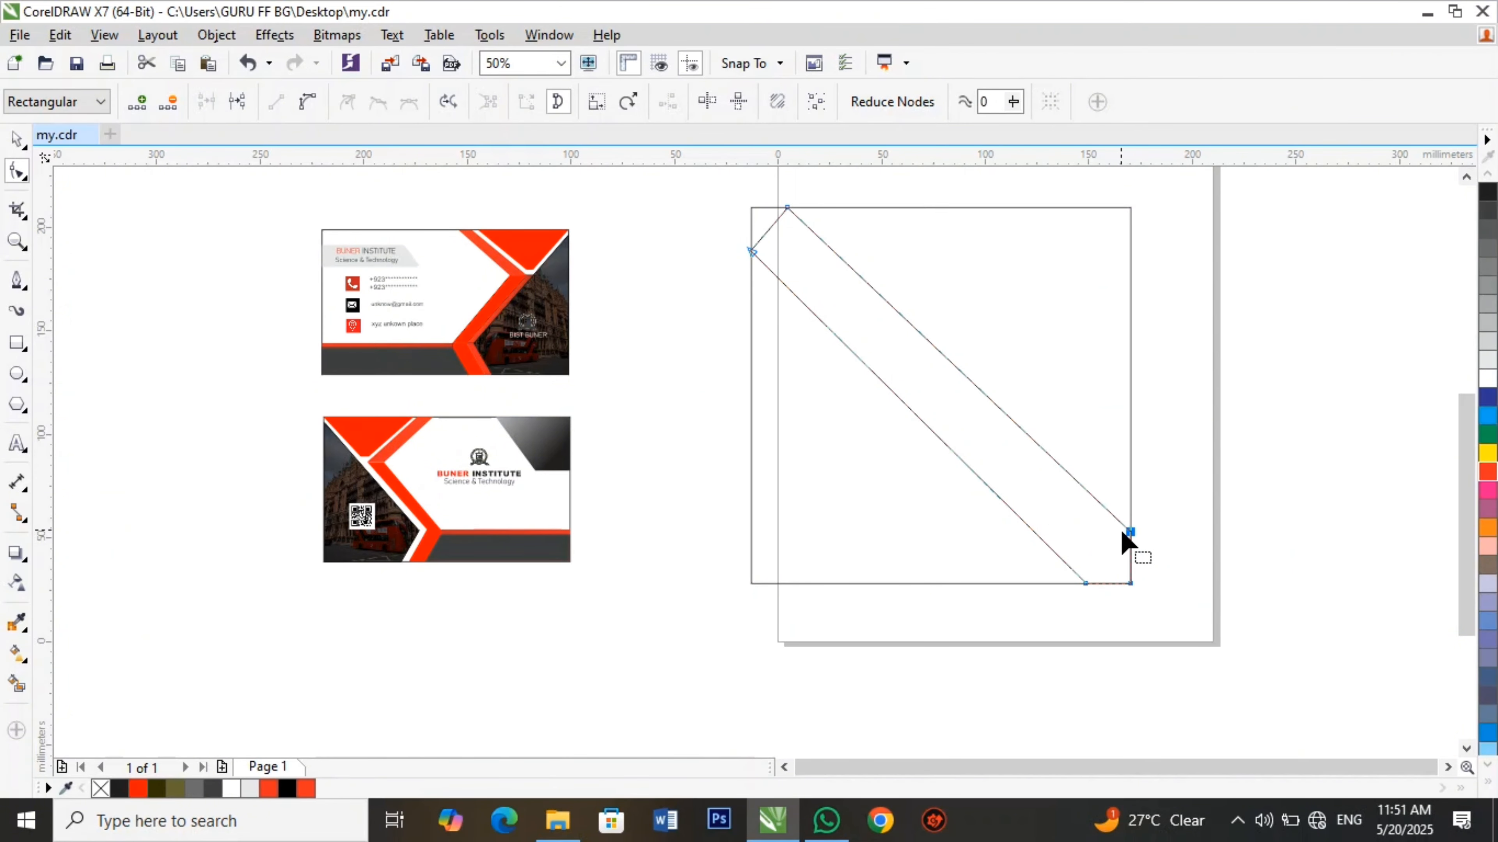
{"action": "left_click_drag", "start_coordinate": [1123, 532], "coordinate": [1123, 534]}
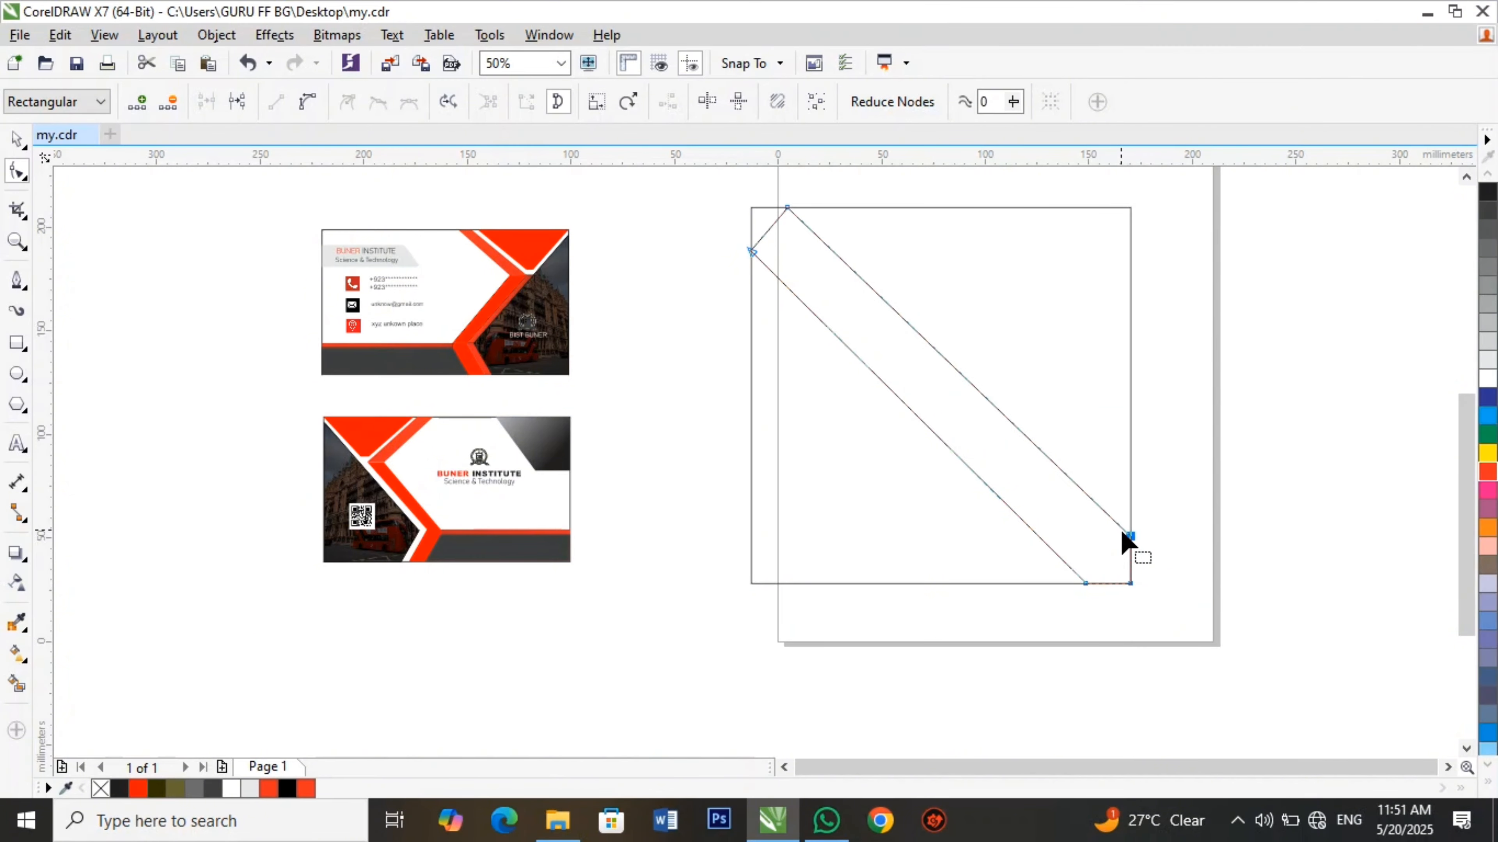
{"action": "left_click", "coordinate": [17, 141]}
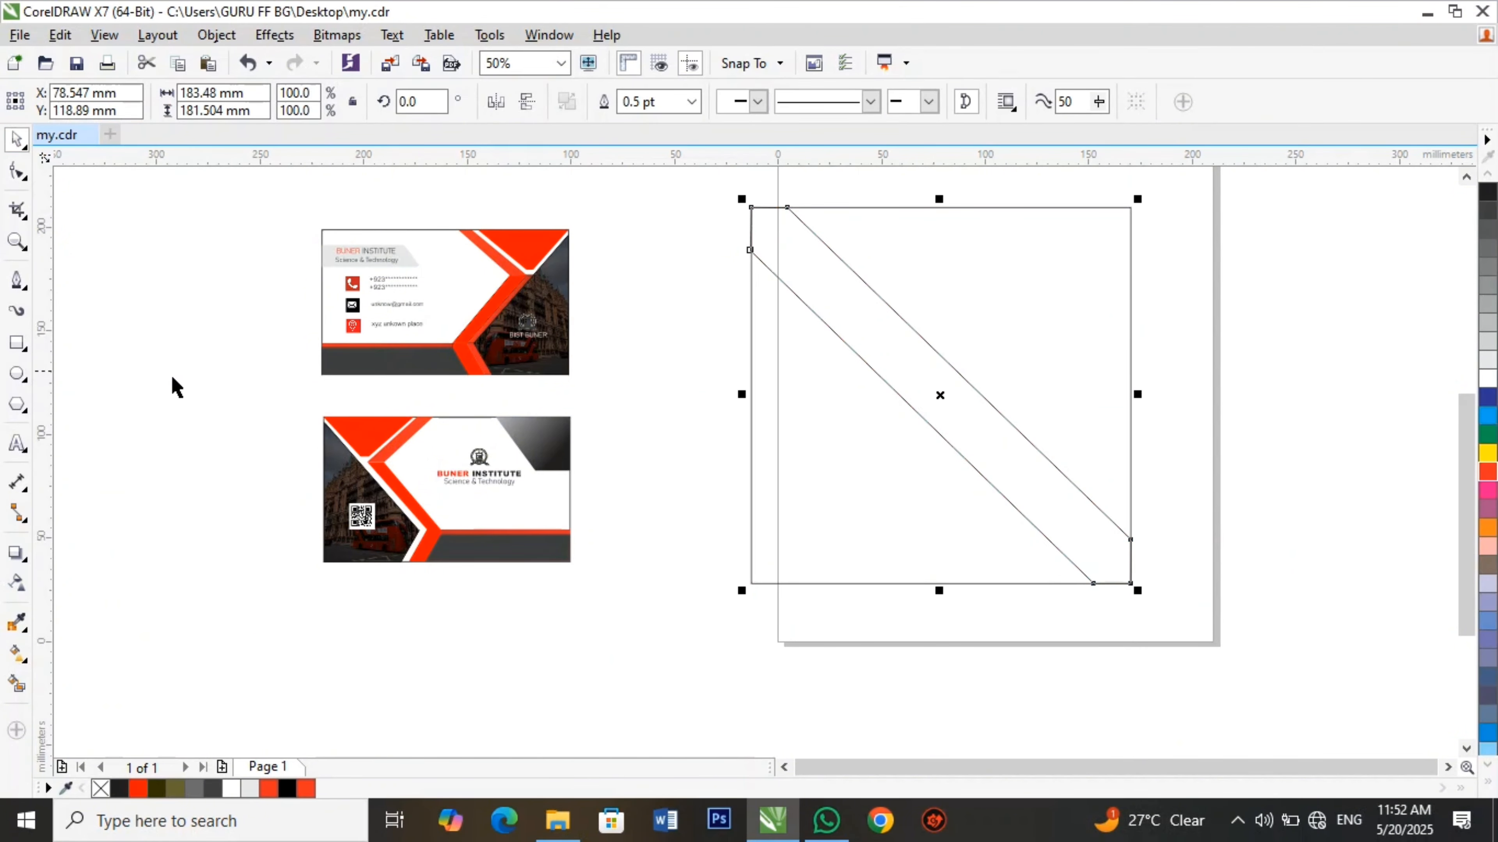
{"action": "left_click", "coordinate": [230, 417]}
Draw a diagonal Pen line about 196 by 190 mm along the band's middle, starting it at the large rectangle's upper-left corner.
{"action": "left_click", "coordinate": [18, 282]}
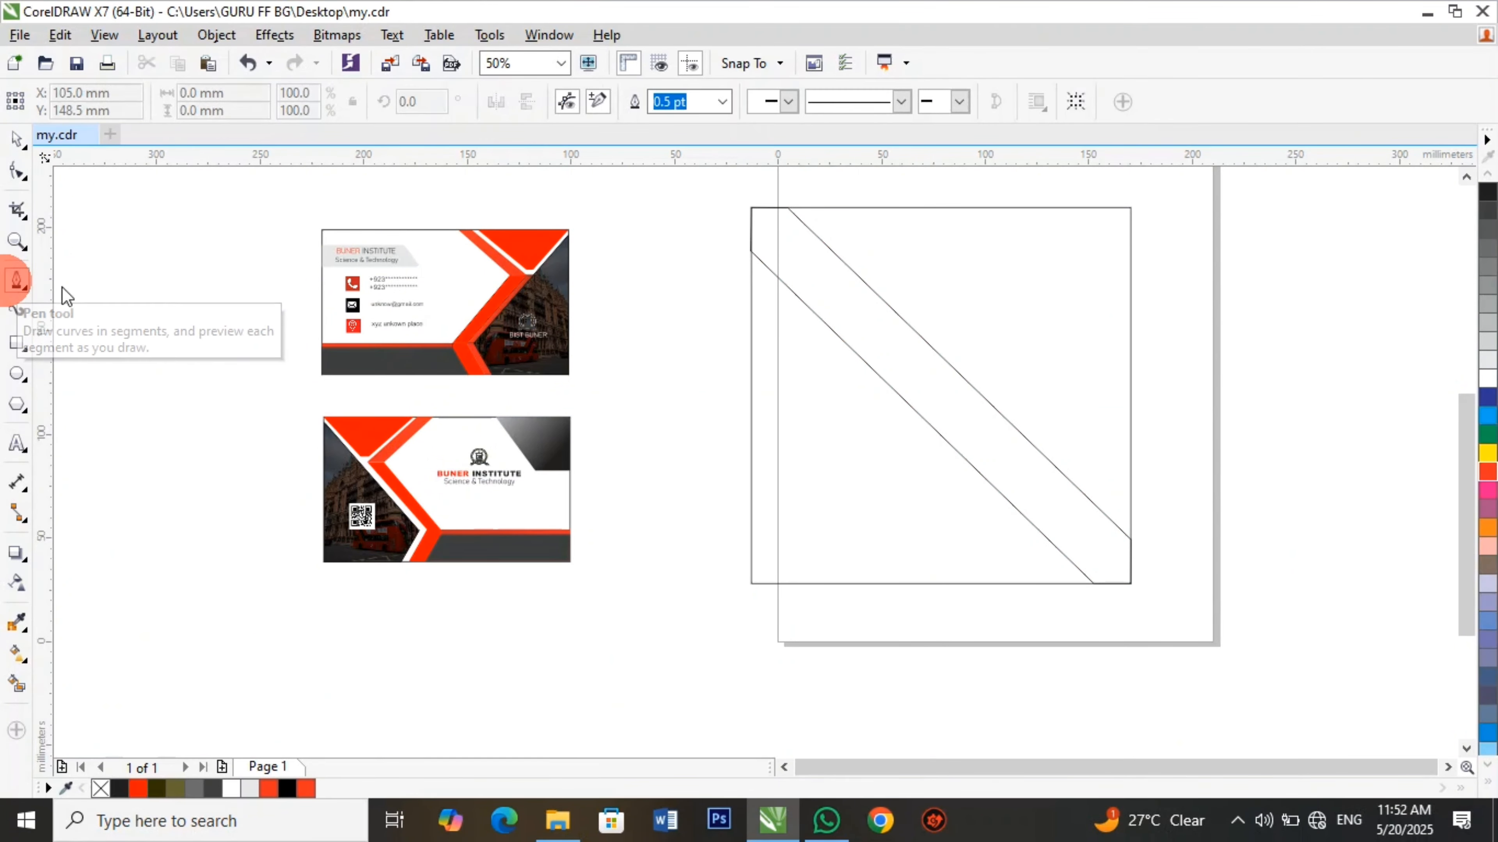
{"action": "left_click", "coordinate": [756, 219]}
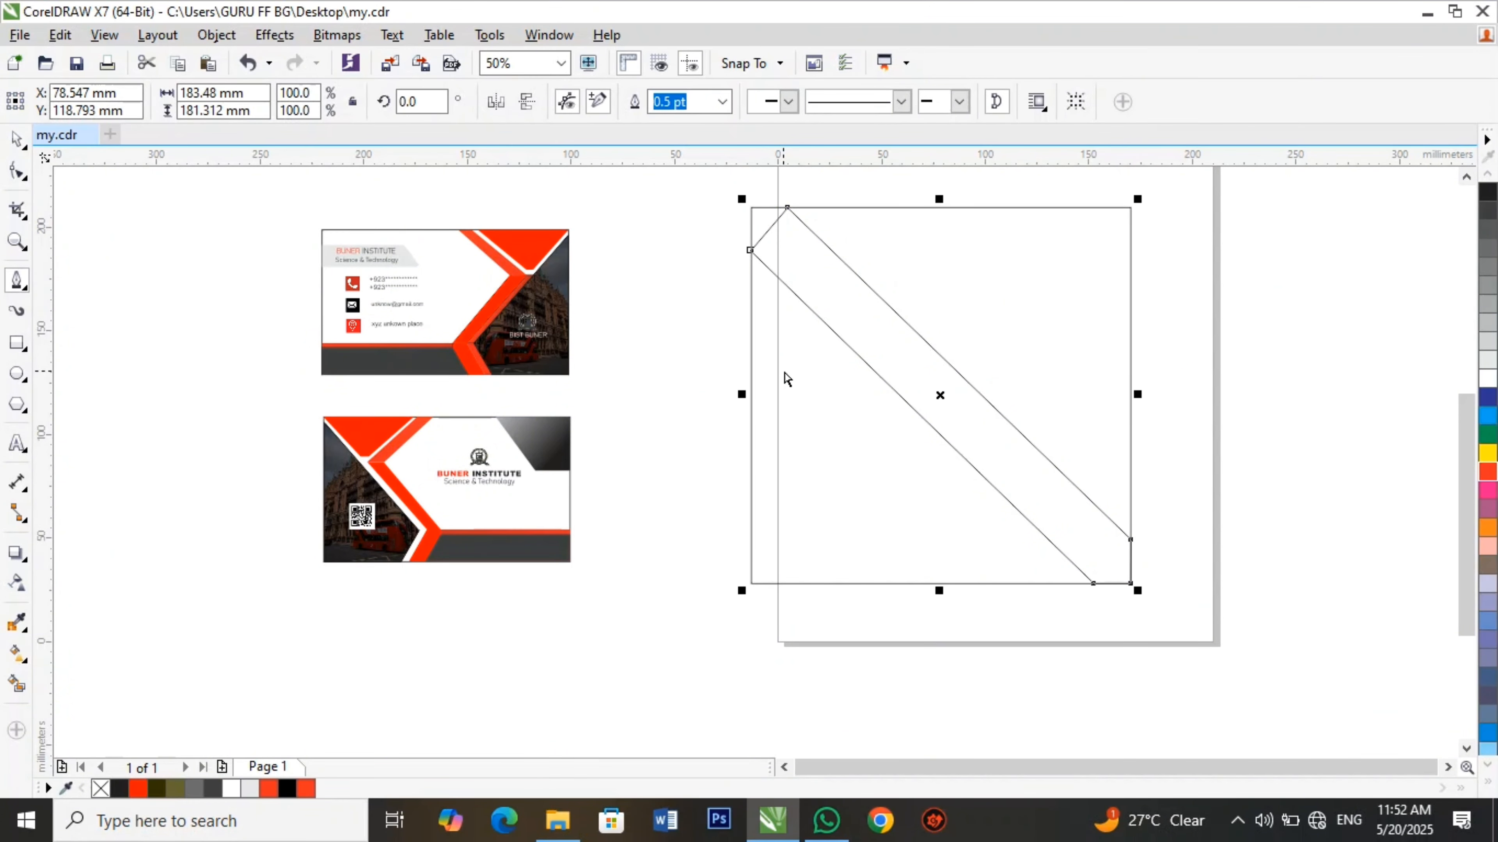
{"action": "key", "text": "ctrl+z"}
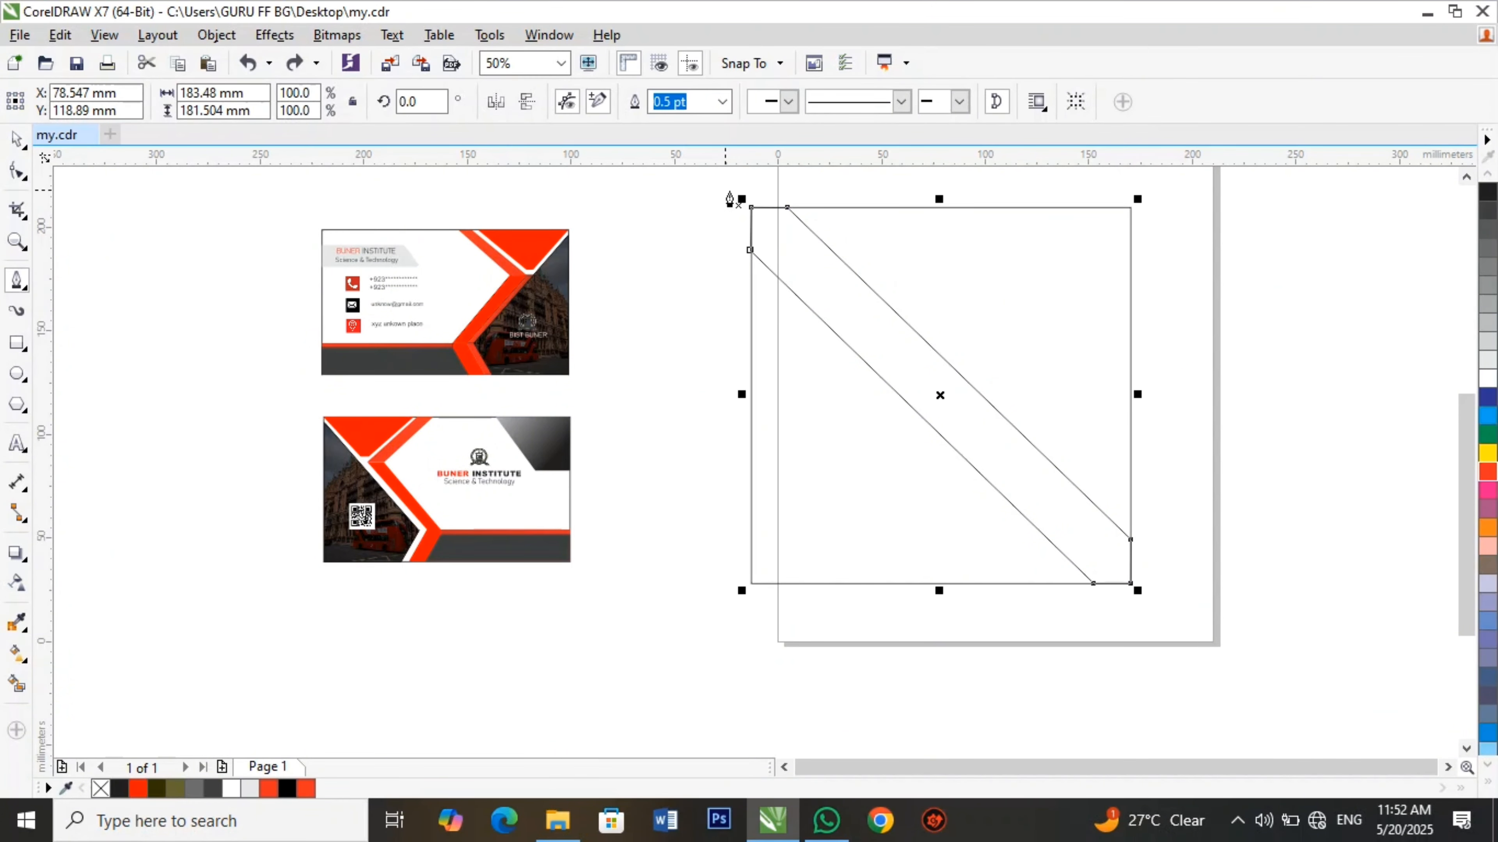
{"action": "left_click", "coordinate": [725, 190]}
{"action": "left_click_drag", "start_coordinate": [786, 243], "coordinate": [827, 277]}
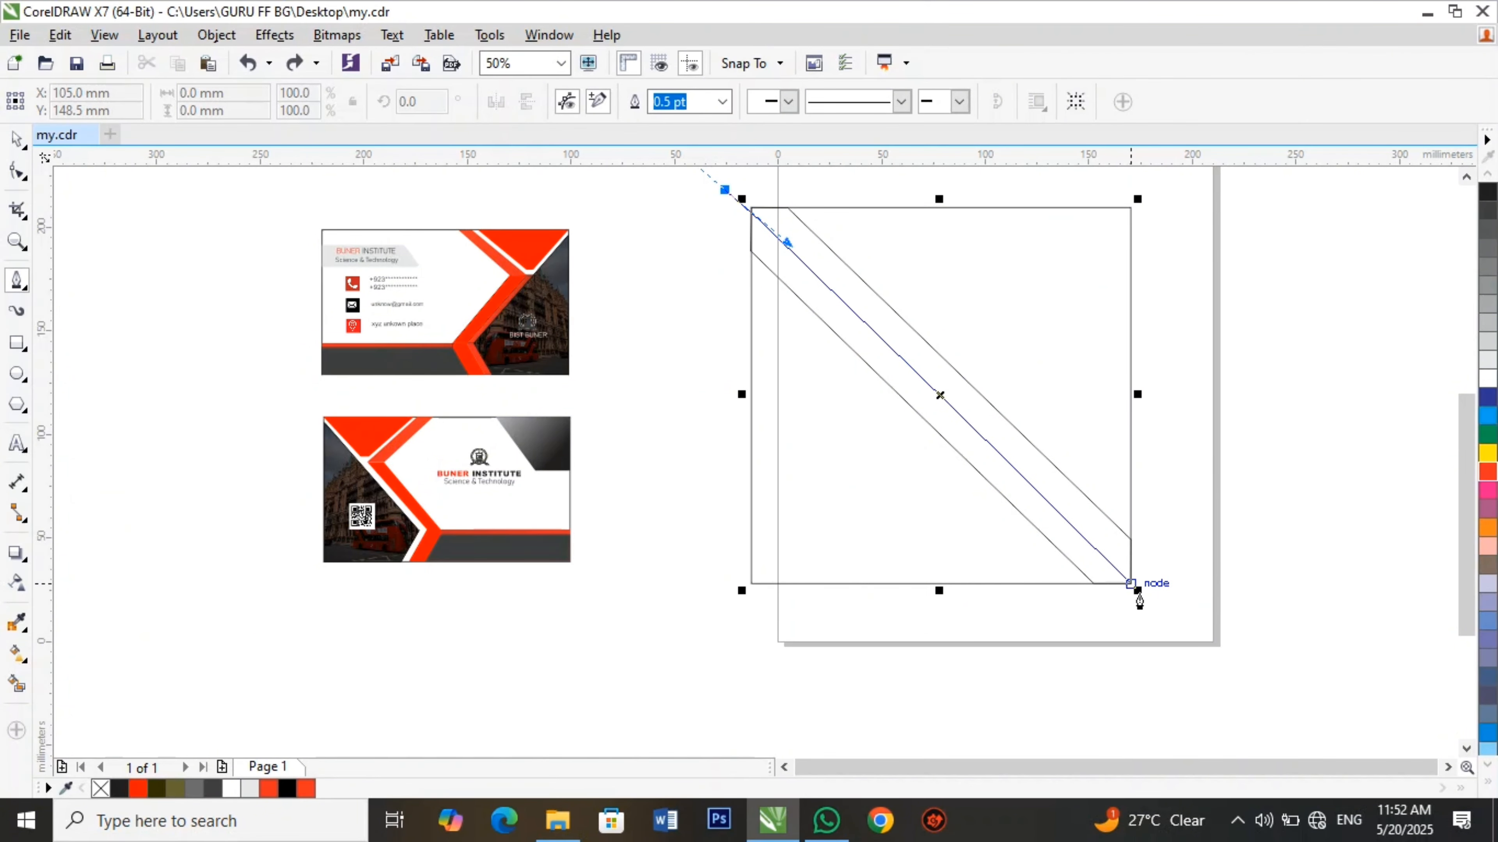
{"action": "left_click", "coordinate": [1137, 592]}
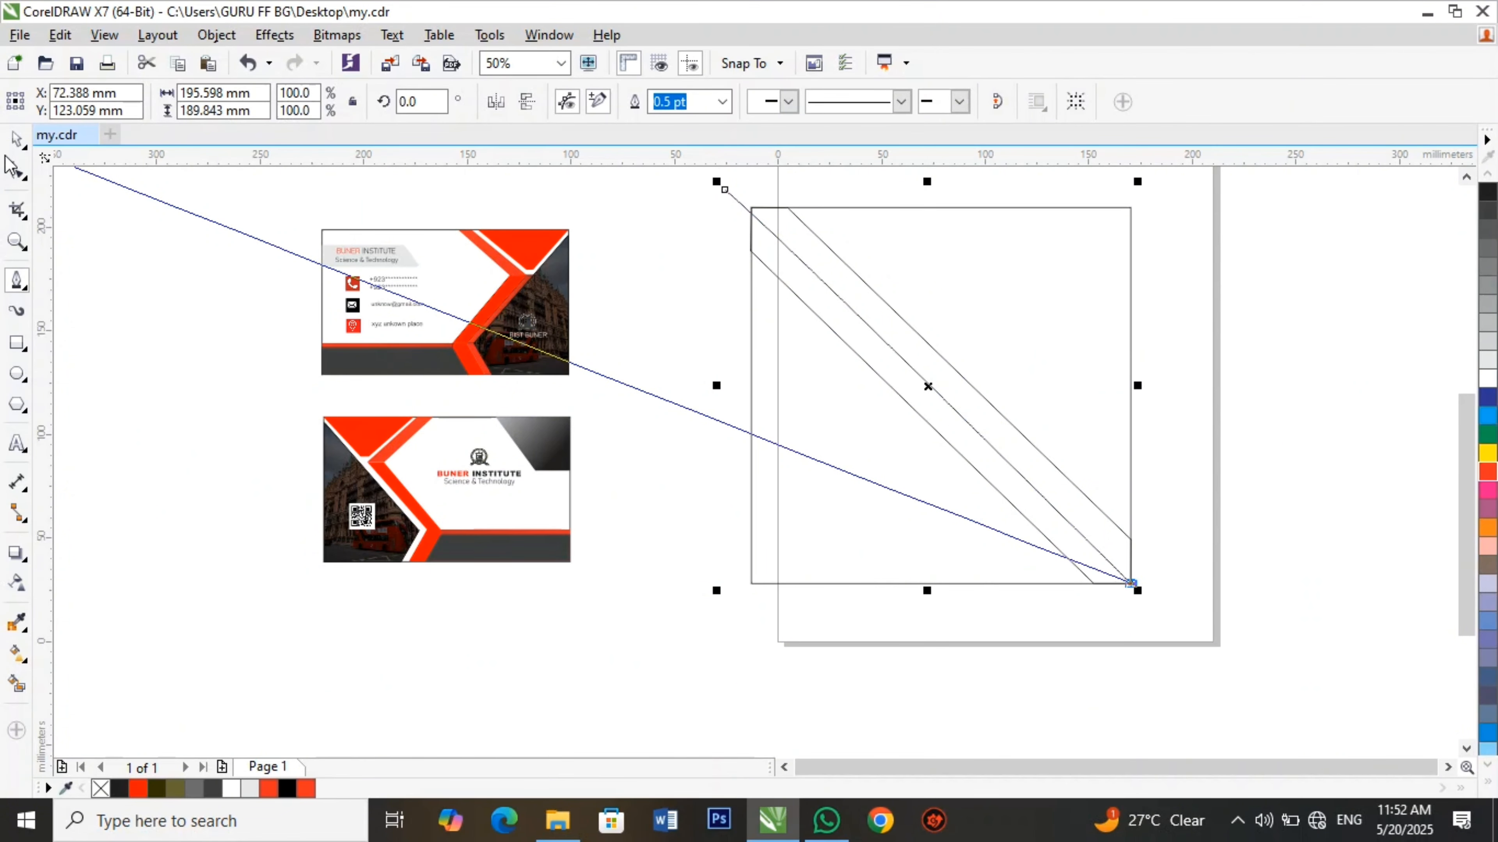
{"action": "left_click", "coordinate": [16, 140]}
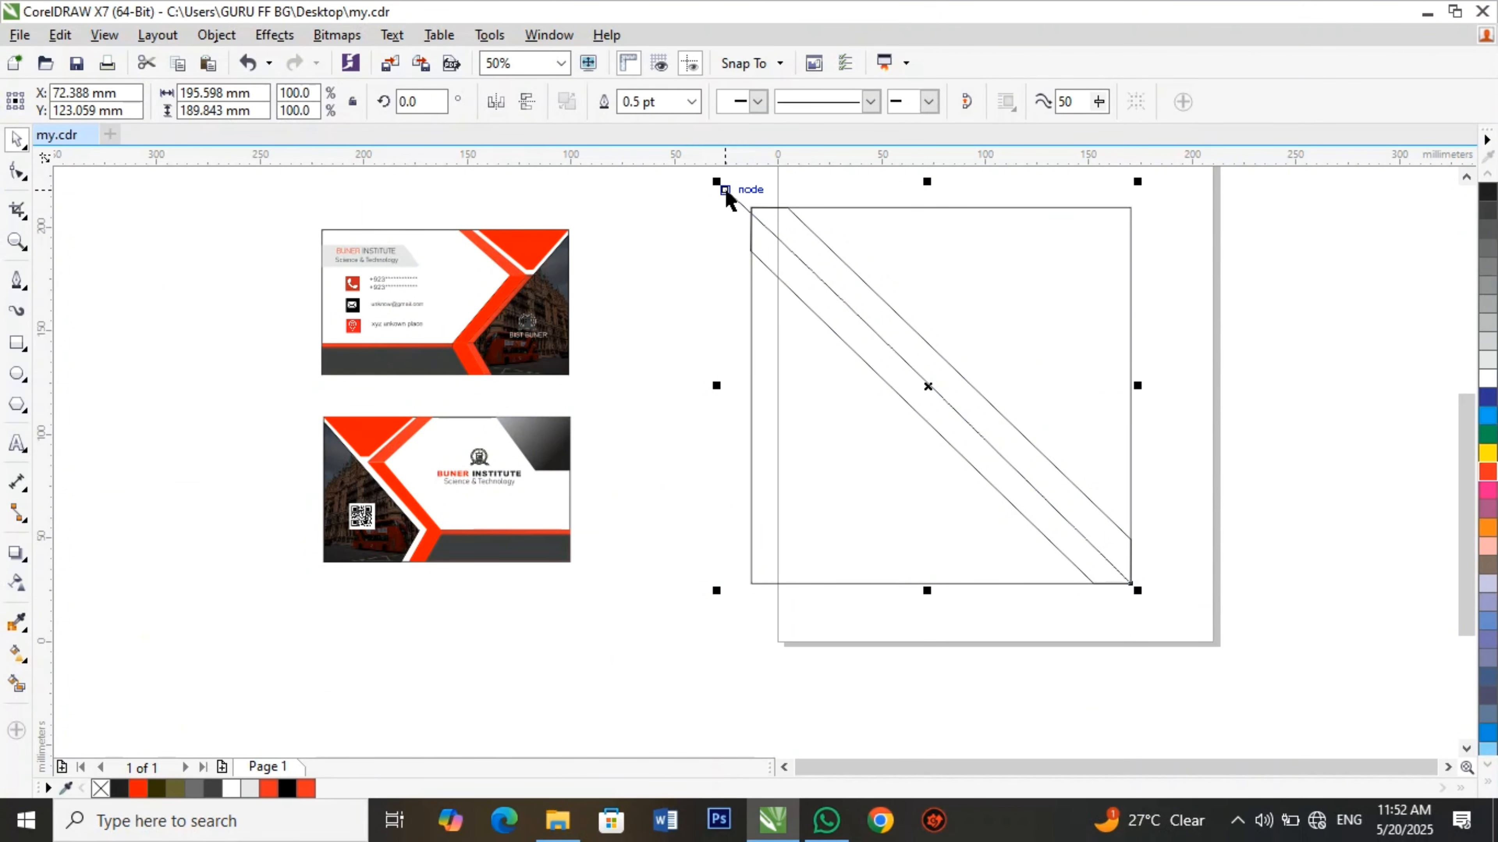
{"action": "left_click_drag", "start_coordinate": [728, 198], "coordinate": [754, 215]}
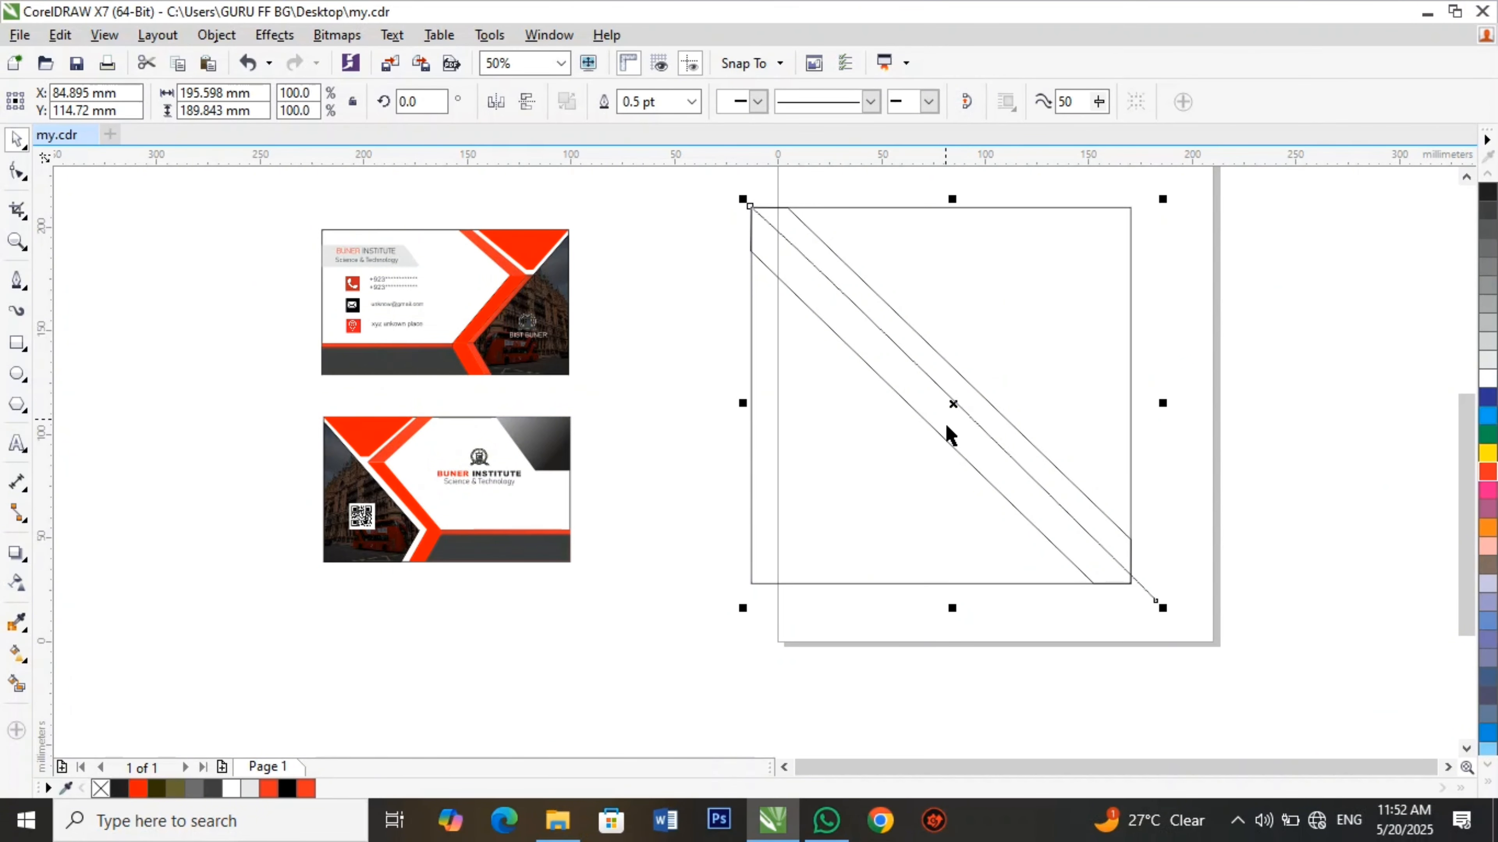
Adjust the end nodes of the band's lower edge to narrow the strip below the centre line and keep it parallel.
{"action": "left_click", "coordinate": [943, 444]}
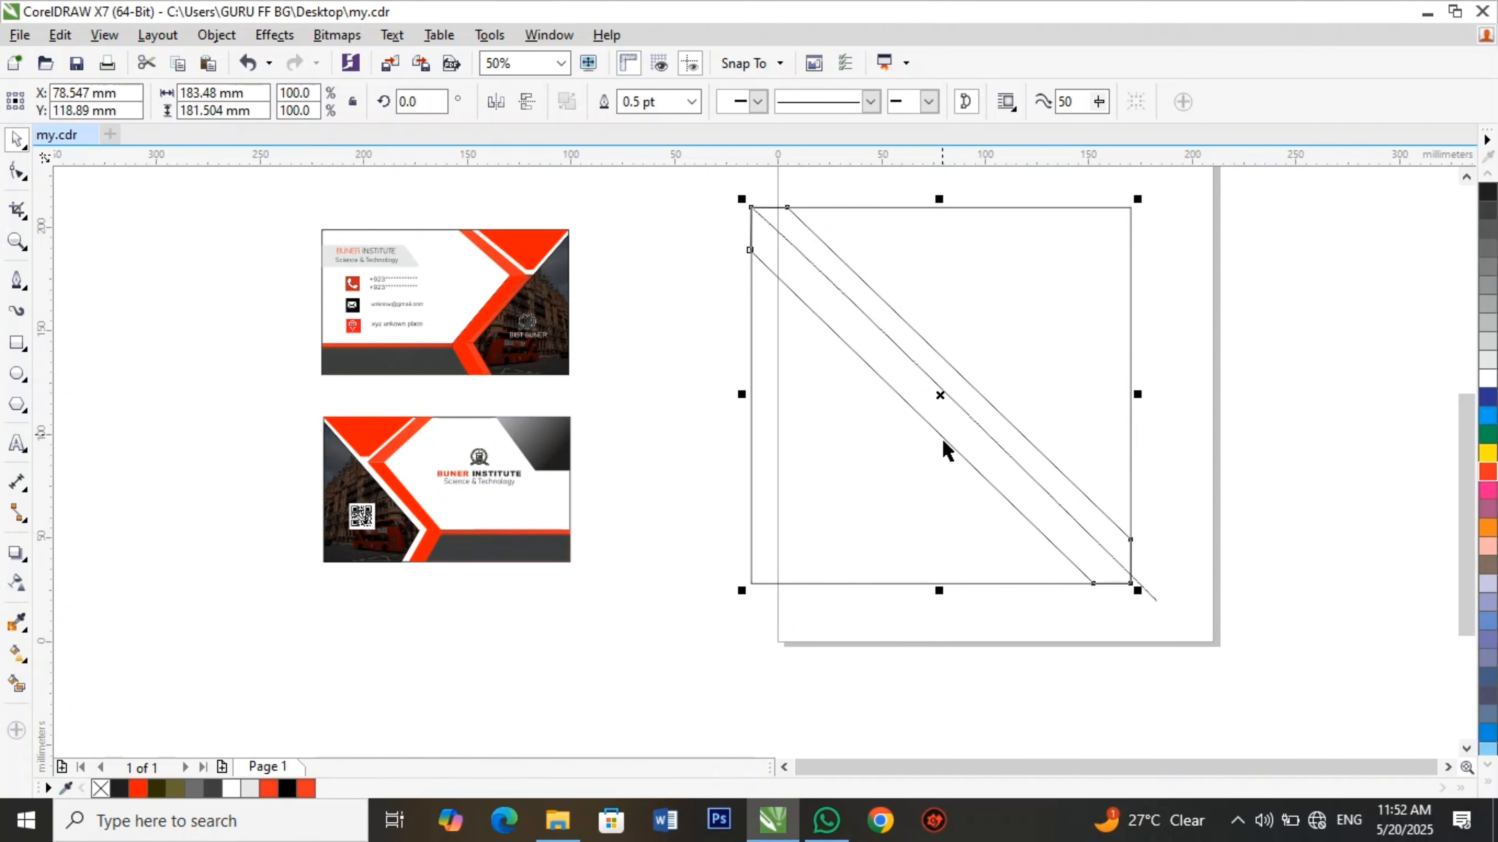
{"action": "double_click", "coordinate": [940, 433]}
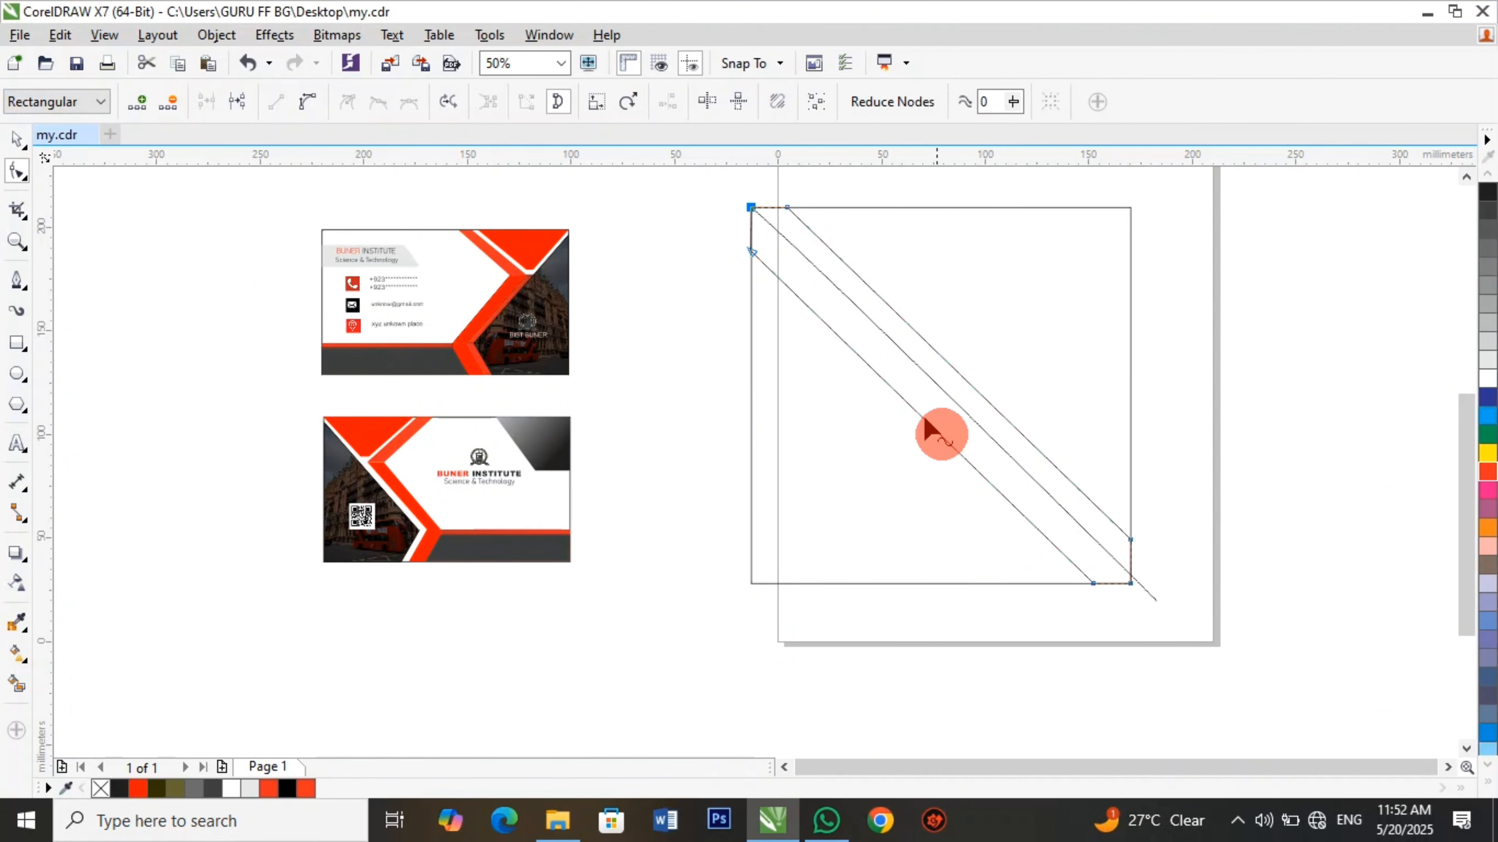
{"action": "left_click", "coordinate": [750, 251]}
{"action": "left_click_drag", "start_coordinate": [752, 253], "coordinate": [753, 242]}
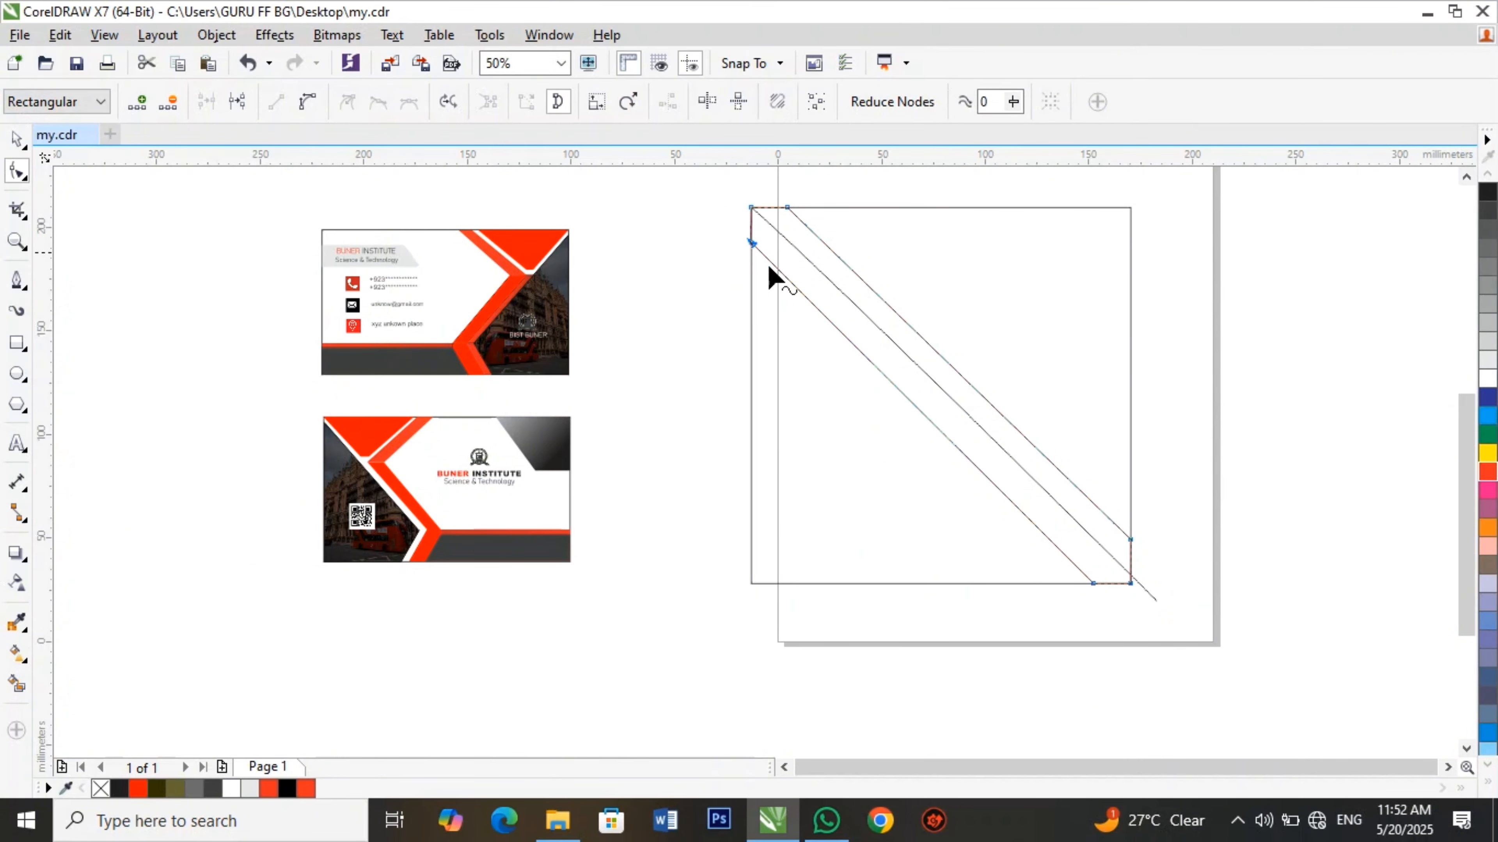
{"action": "left_click", "coordinate": [1093, 583]}
{"action": "left_click_drag", "start_coordinate": [1095, 585], "coordinate": [1105, 586]}
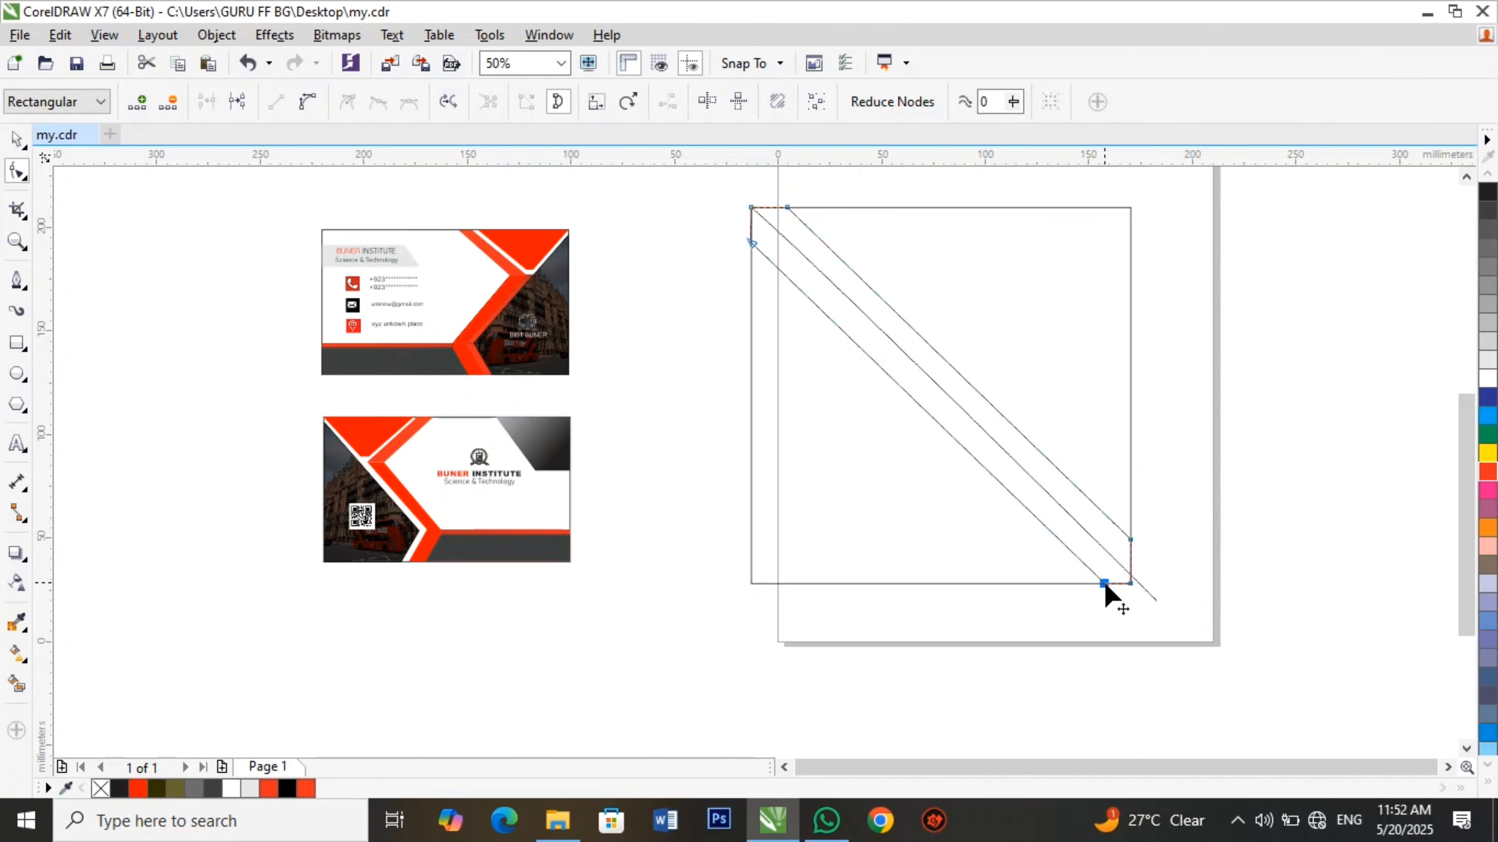
{"action": "left_click", "coordinate": [1105, 585]}
{"action": "key", "text": "Left"}
Move the centre line's lower end node onto the large rectangle's lower-right corner.
{"action": "left_click", "coordinate": [1144, 594]}
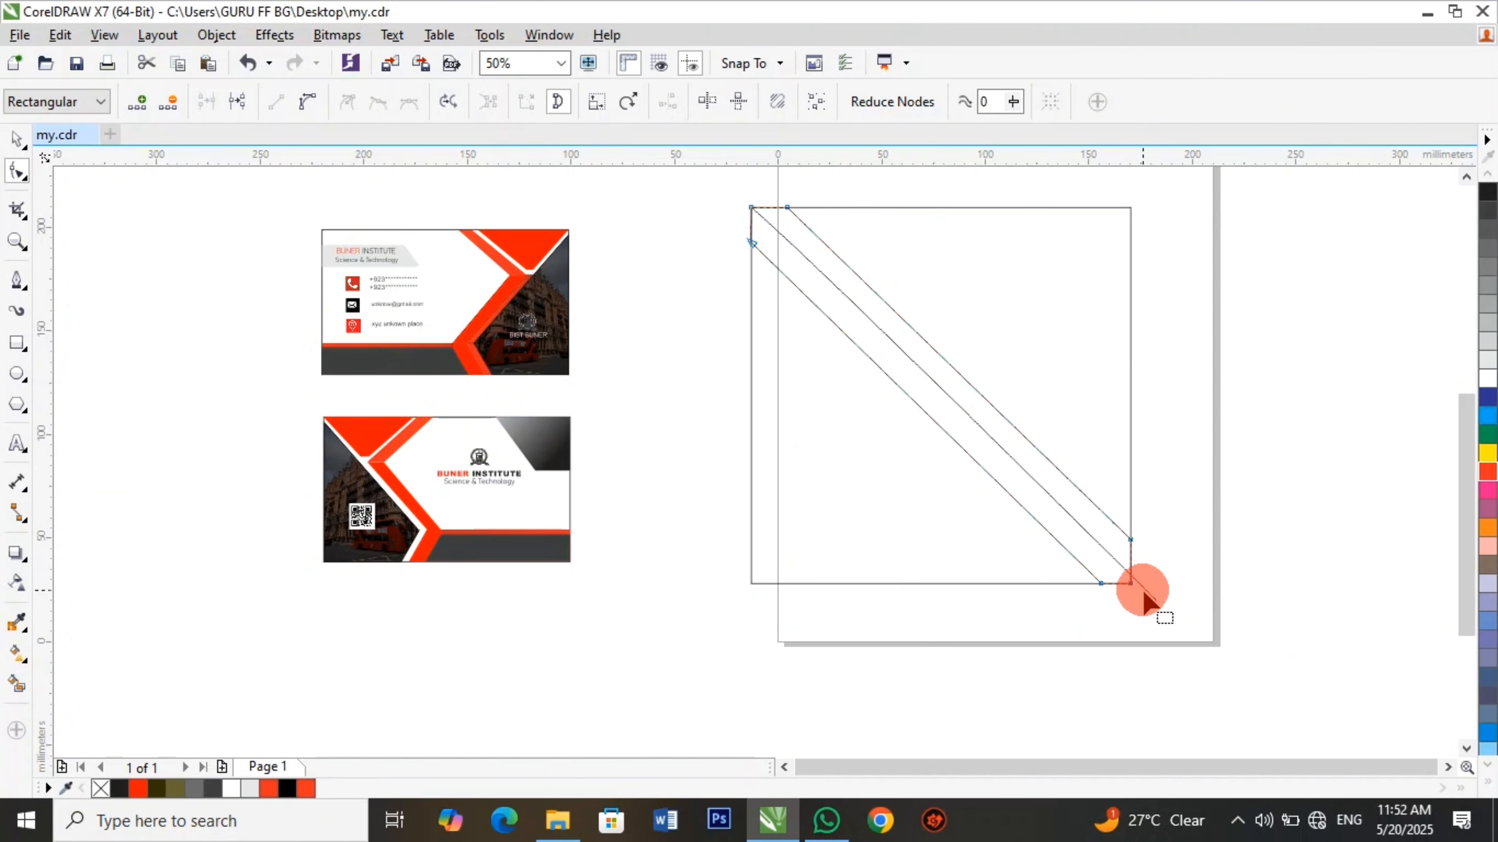
{"action": "left_click", "coordinate": [1162, 600]}
{"action": "left_click_drag", "start_coordinate": [1161, 602], "coordinate": [1129, 584]}
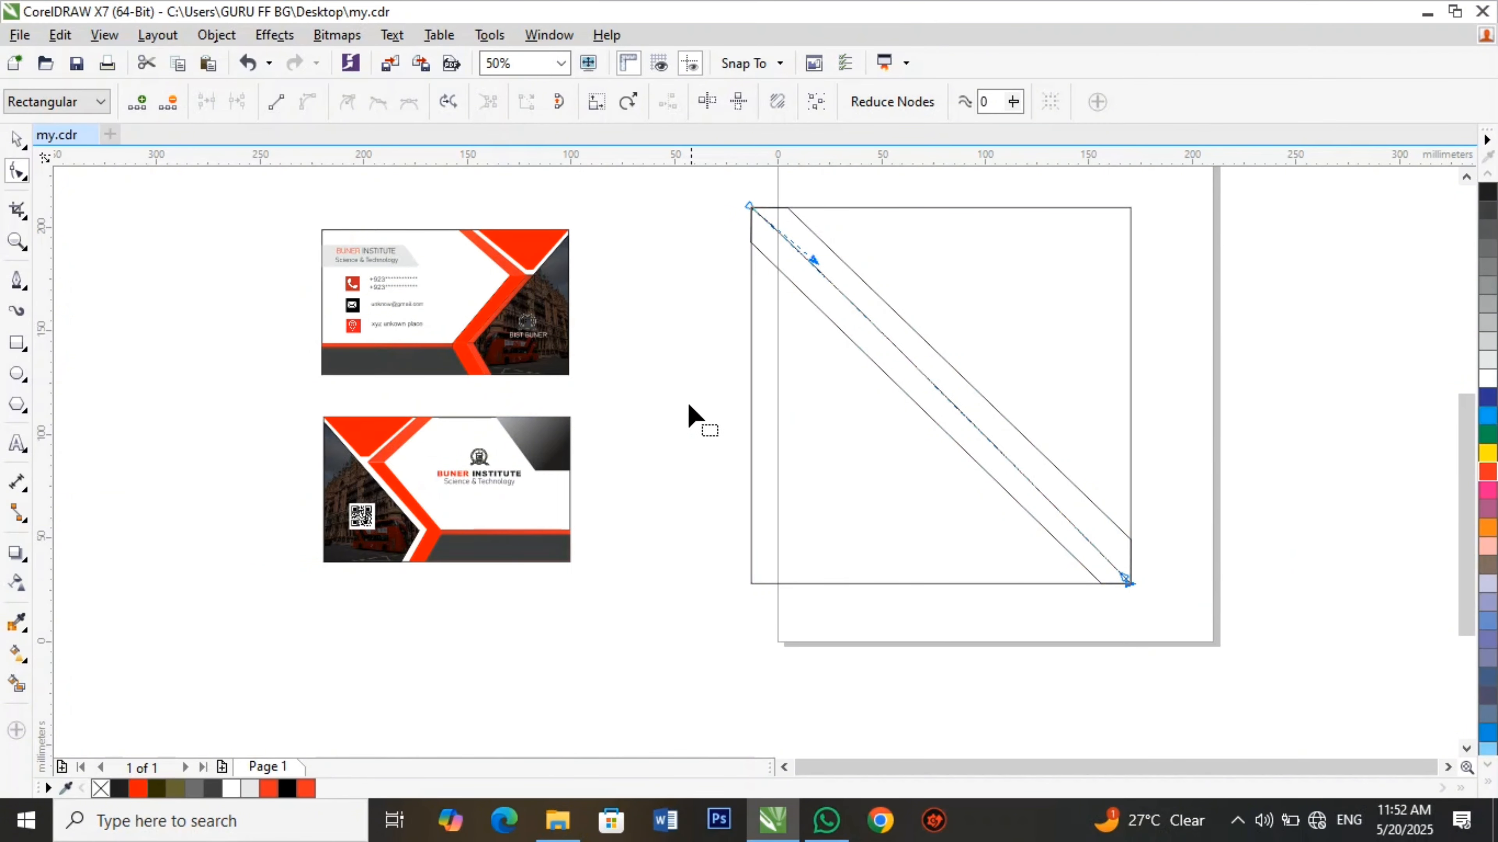
{"action": "left_click", "coordinate": [17, 139]}
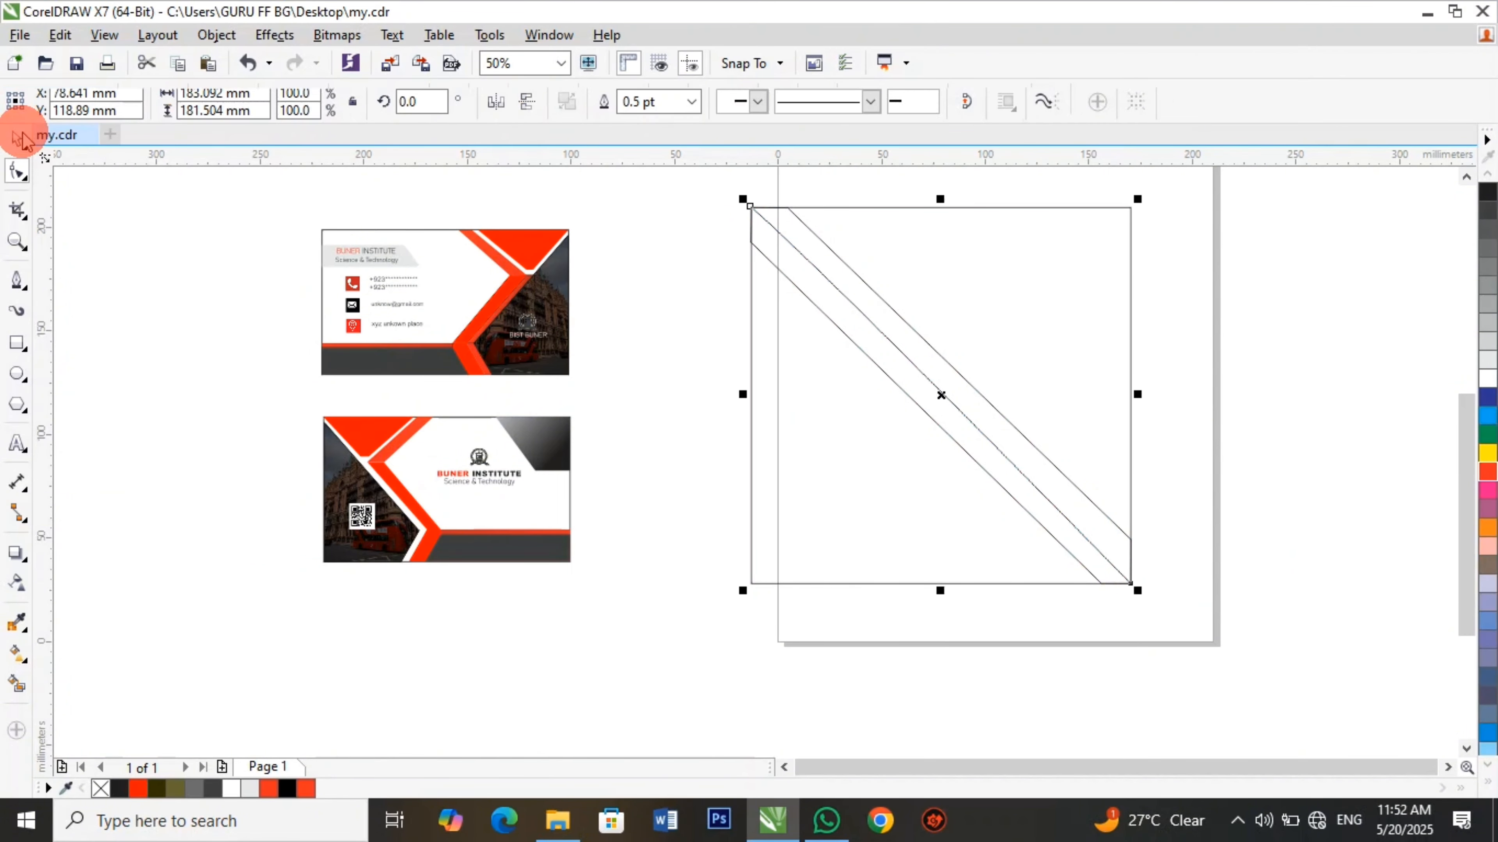
{"action": "left_click", "coordinate": [1191, 477]}
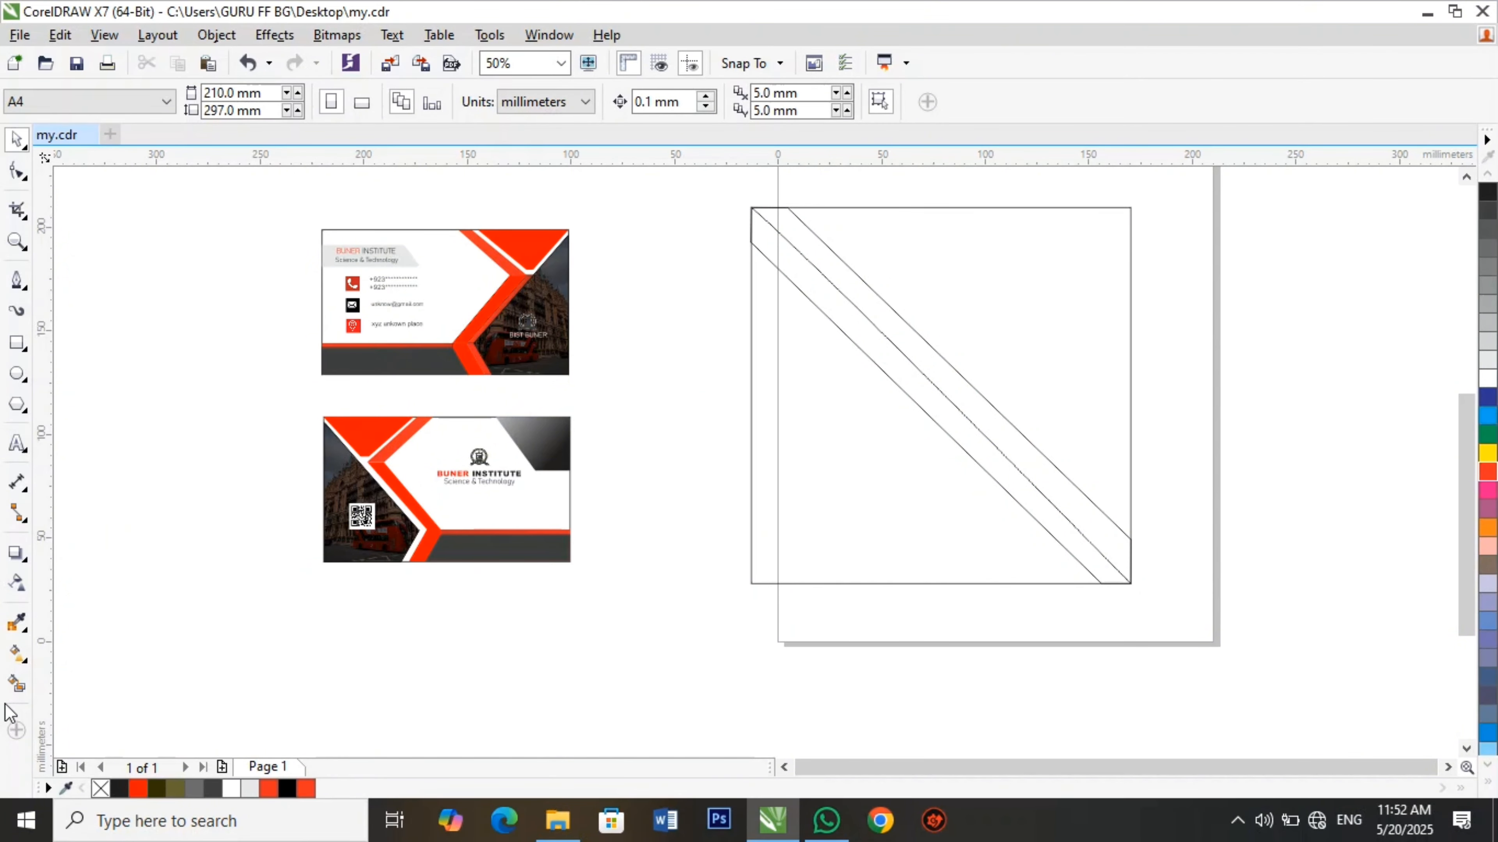
Smart-fill the upper half of the diagonal band with the bright red sampled from the upper card, with no outline.
{"action": "left_click", "coordinate": [17, 684]}
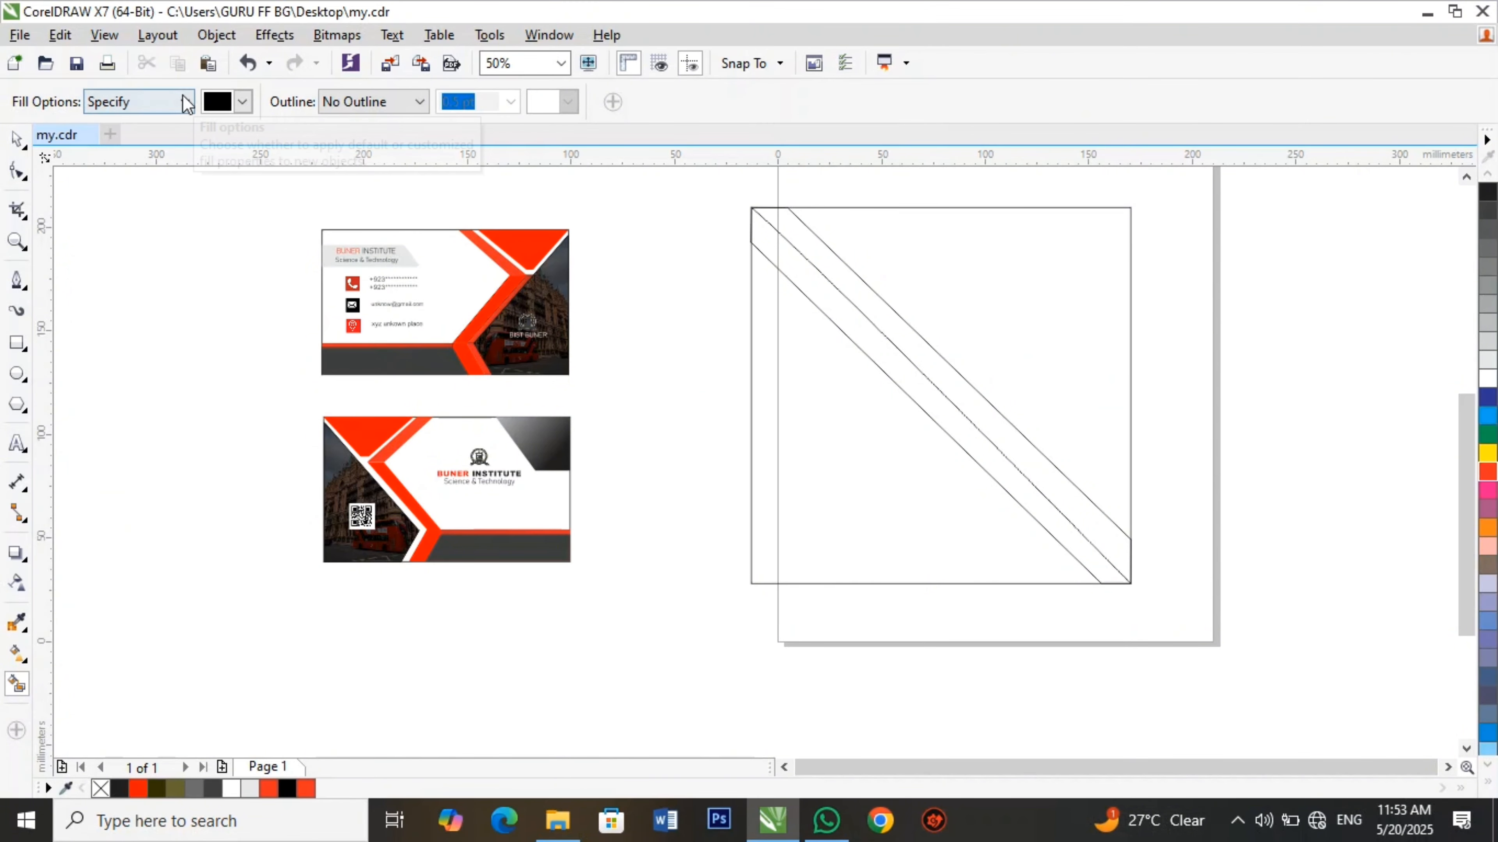
{"action": "left_click", "coordinate": [242, 102]}
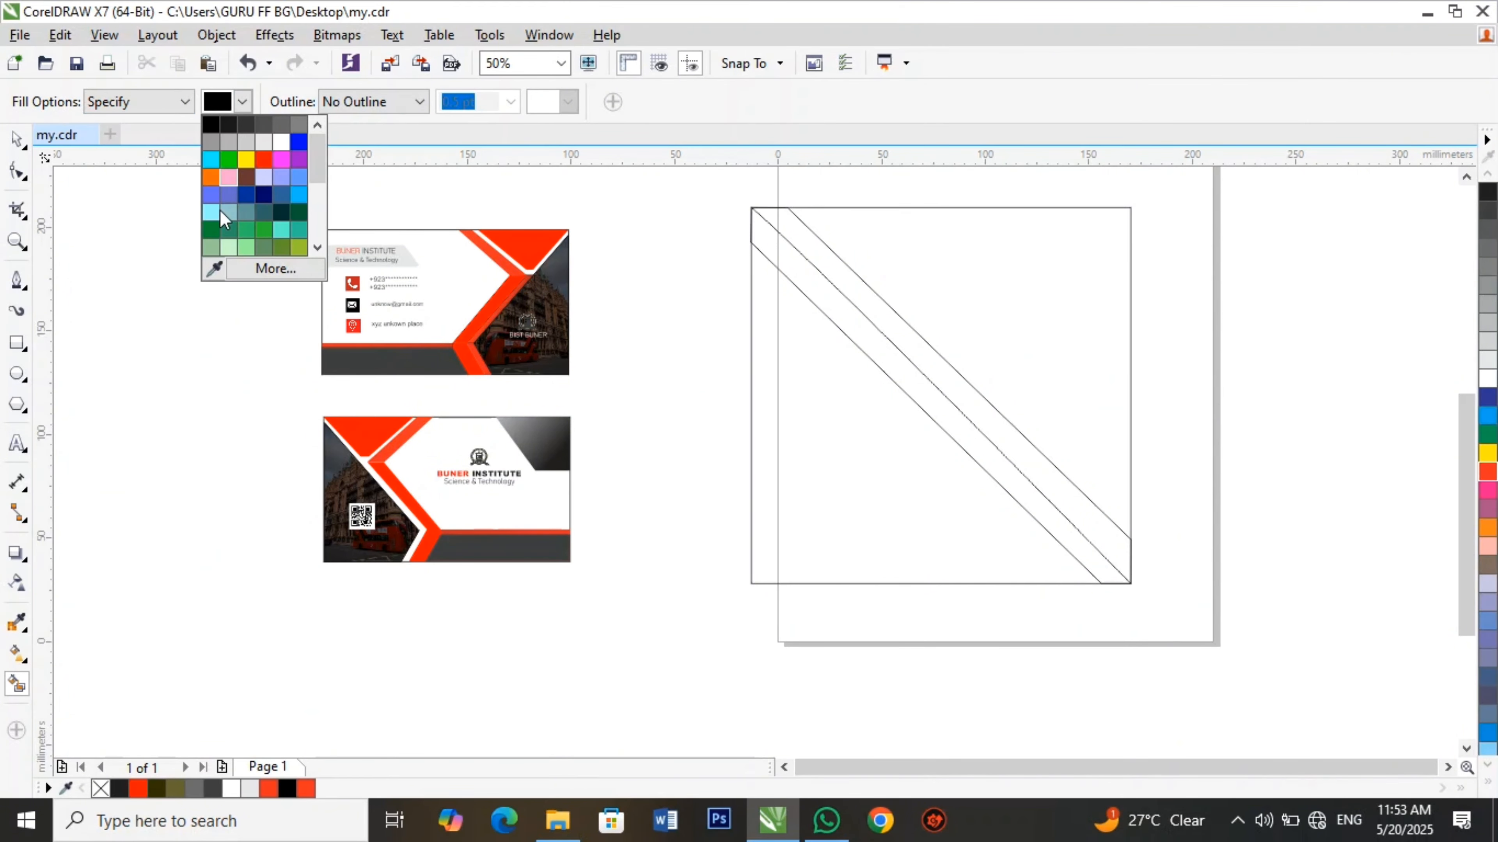
{"action": "left_click", "coordinate": [214, 270]}
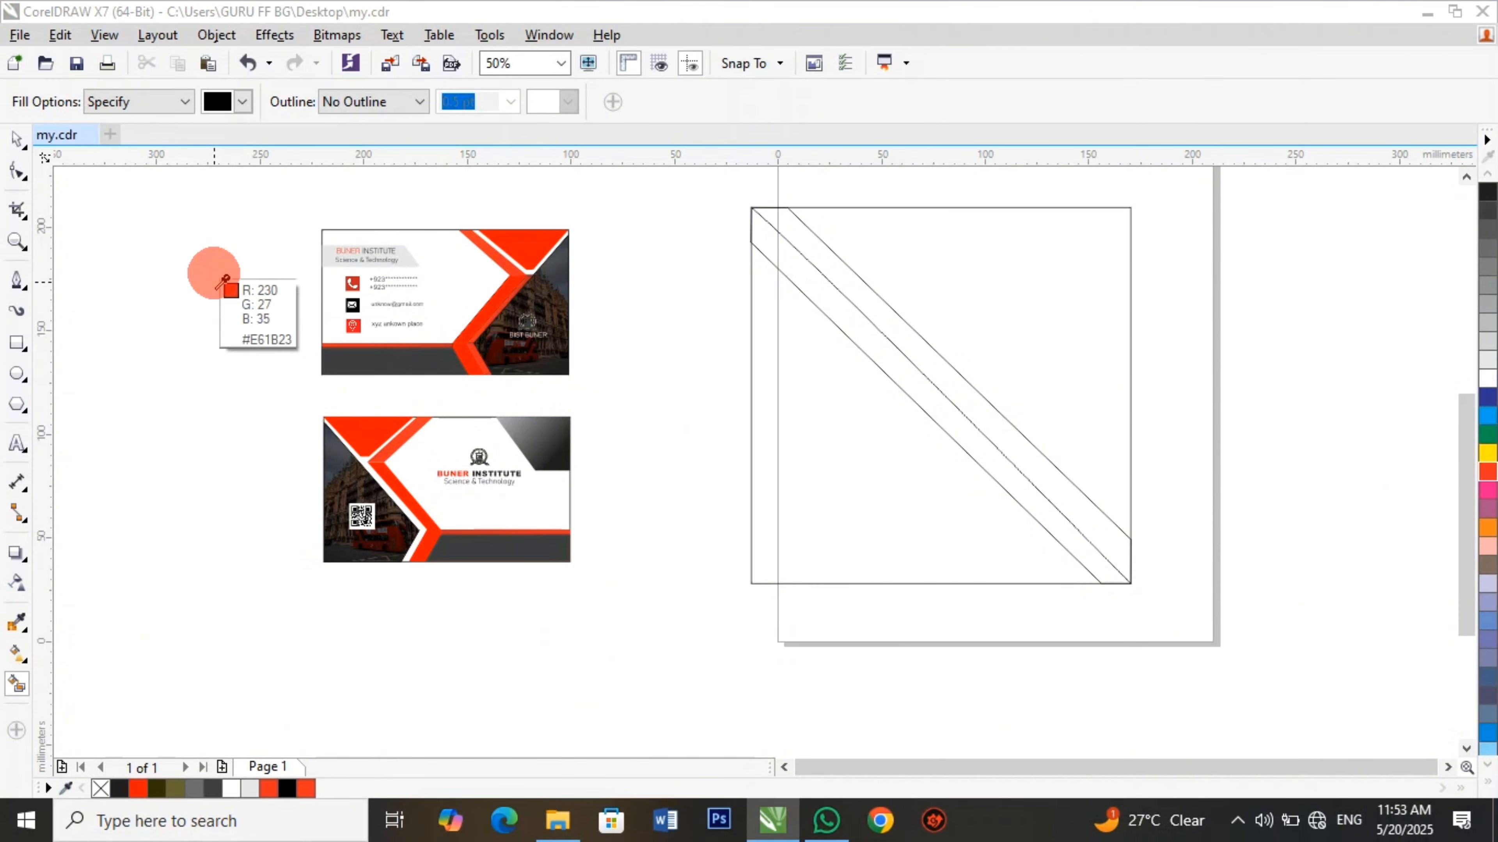
{"action": "left_click", "coordinate": [496, 323]}
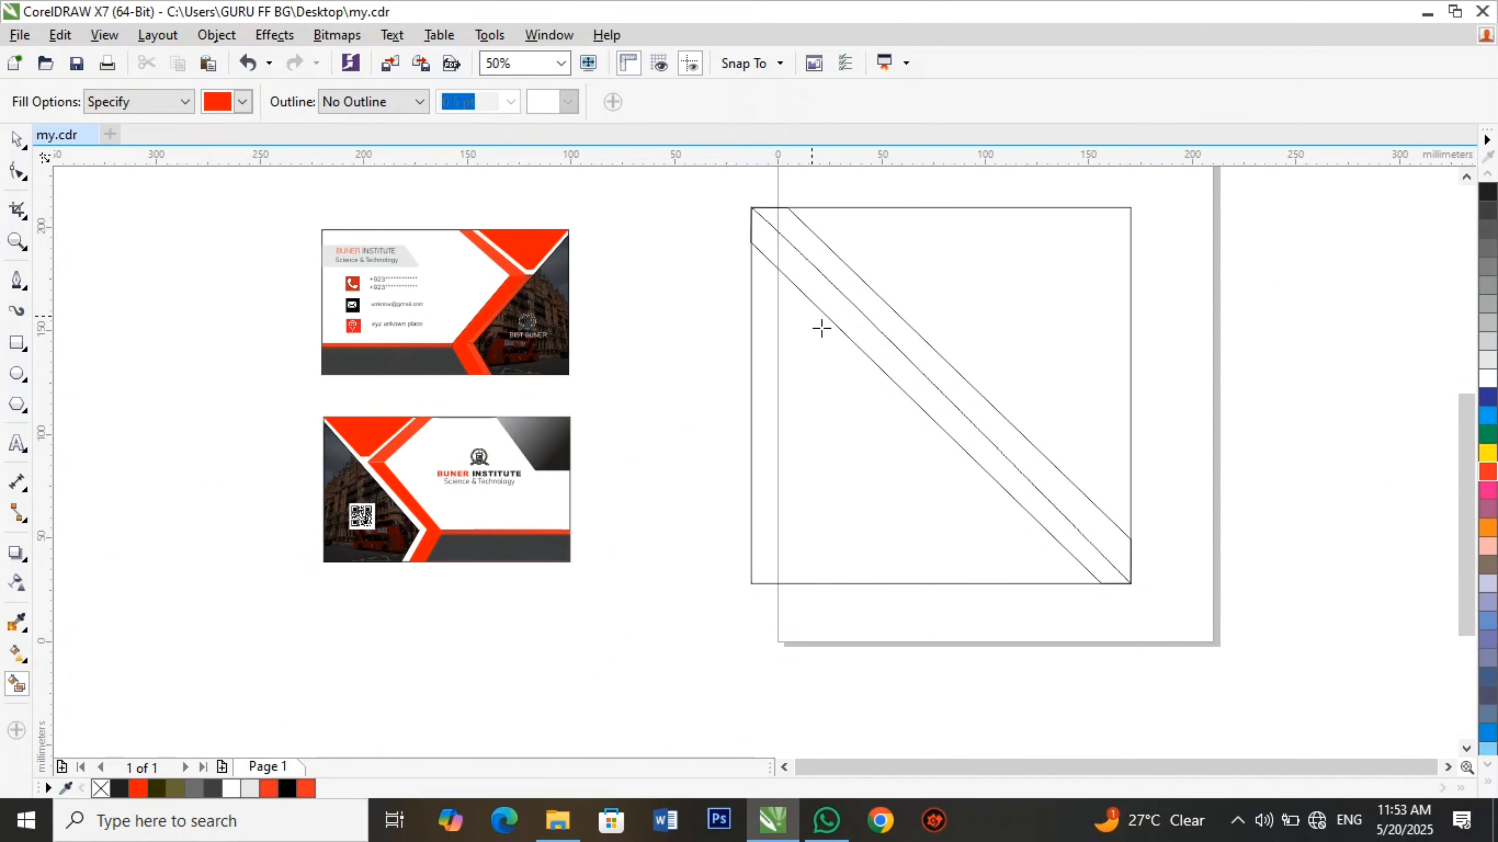
{"action": "left_click", "coordinate": [920, 358]}
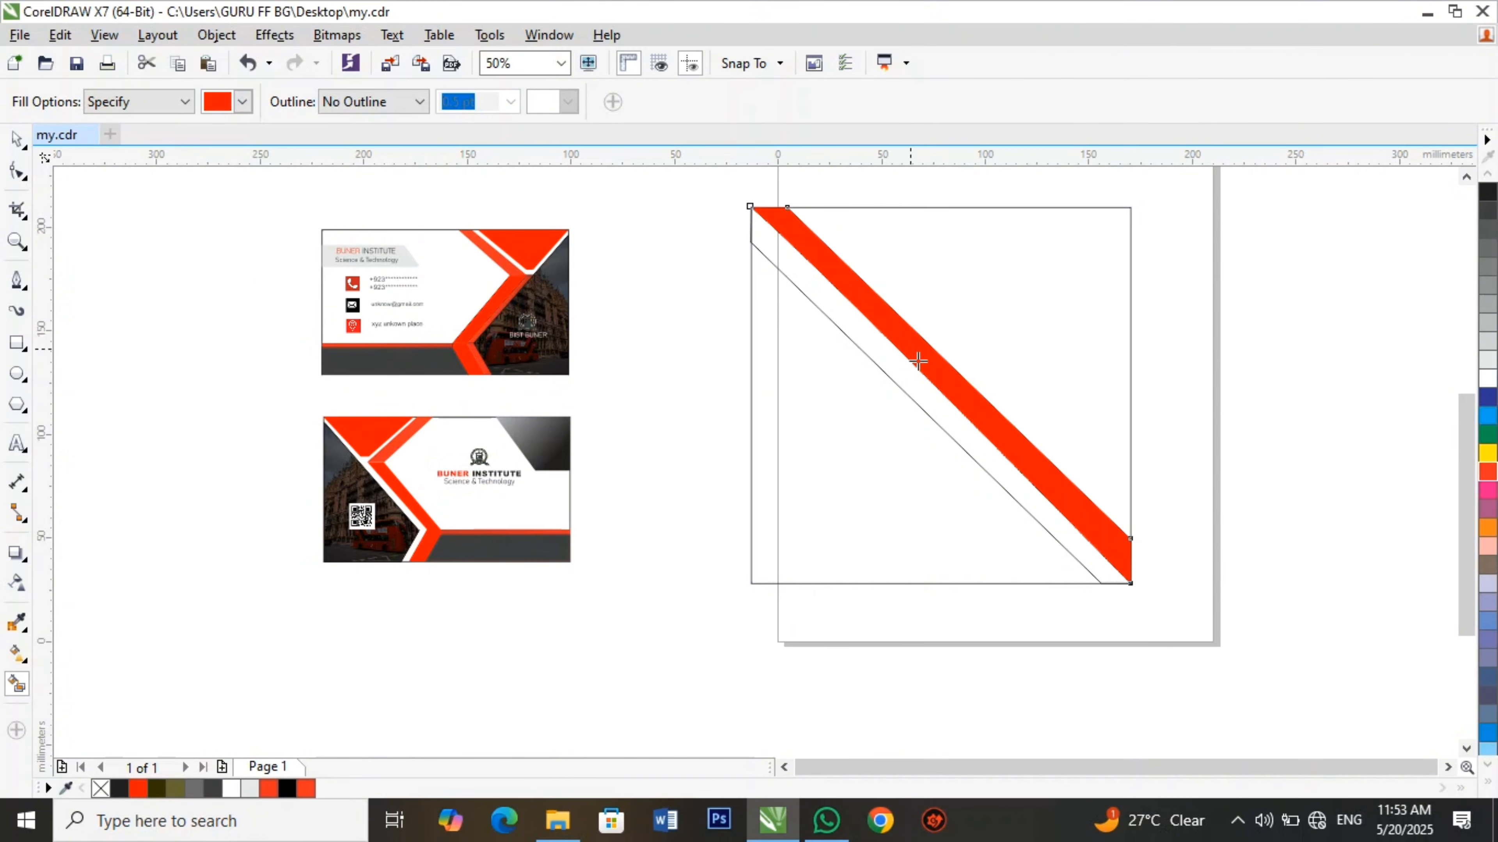
Smart-fill the lower half of the diagonal band with a darker red sampled from the design.
{"action": "left_click", "coordinate": [242, 101]}
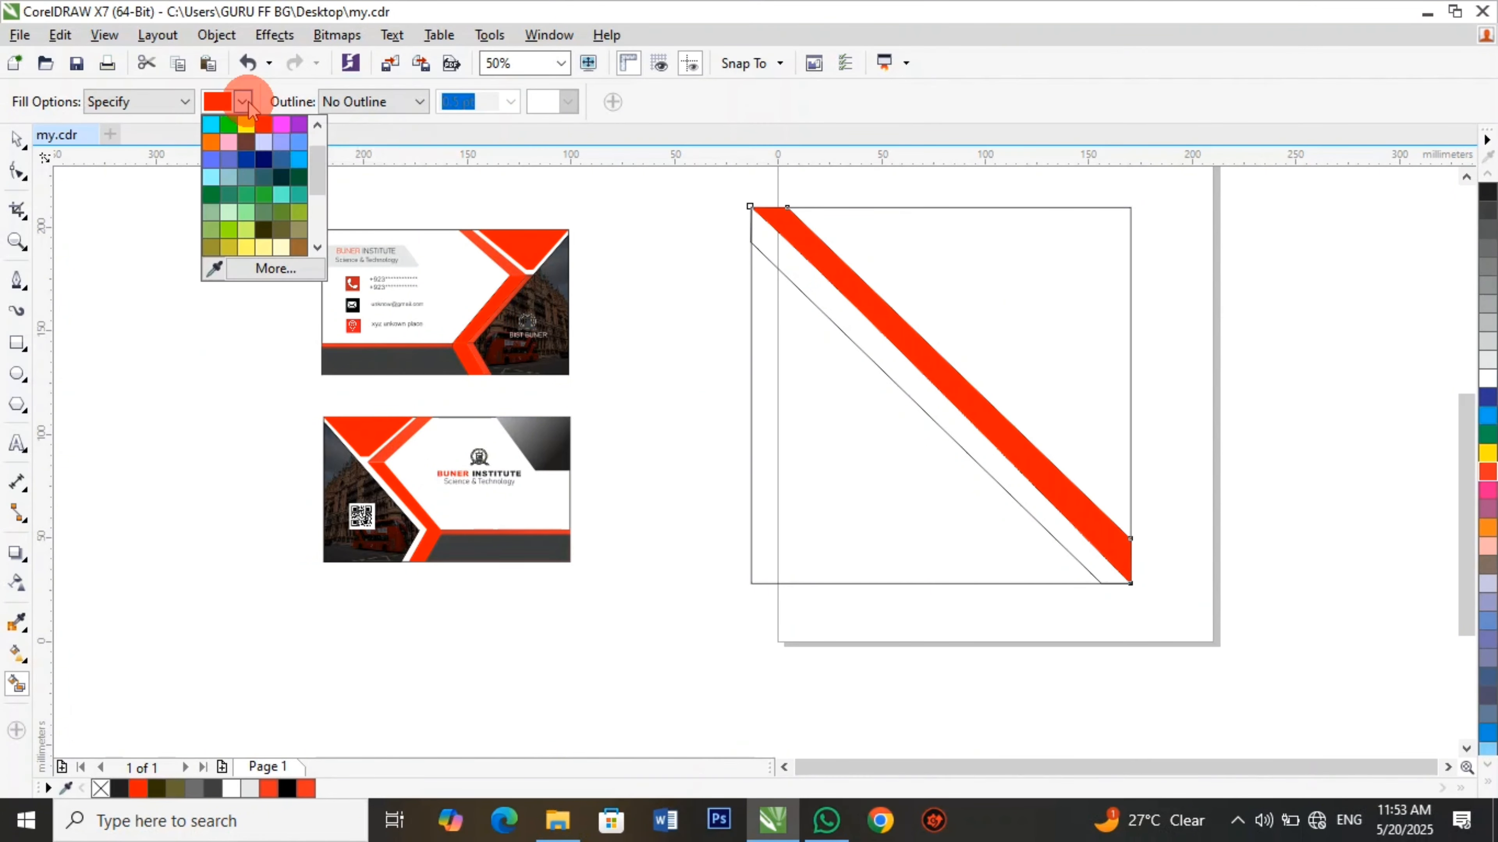
{"action": "left_click", "coordinate": [215, 269]}
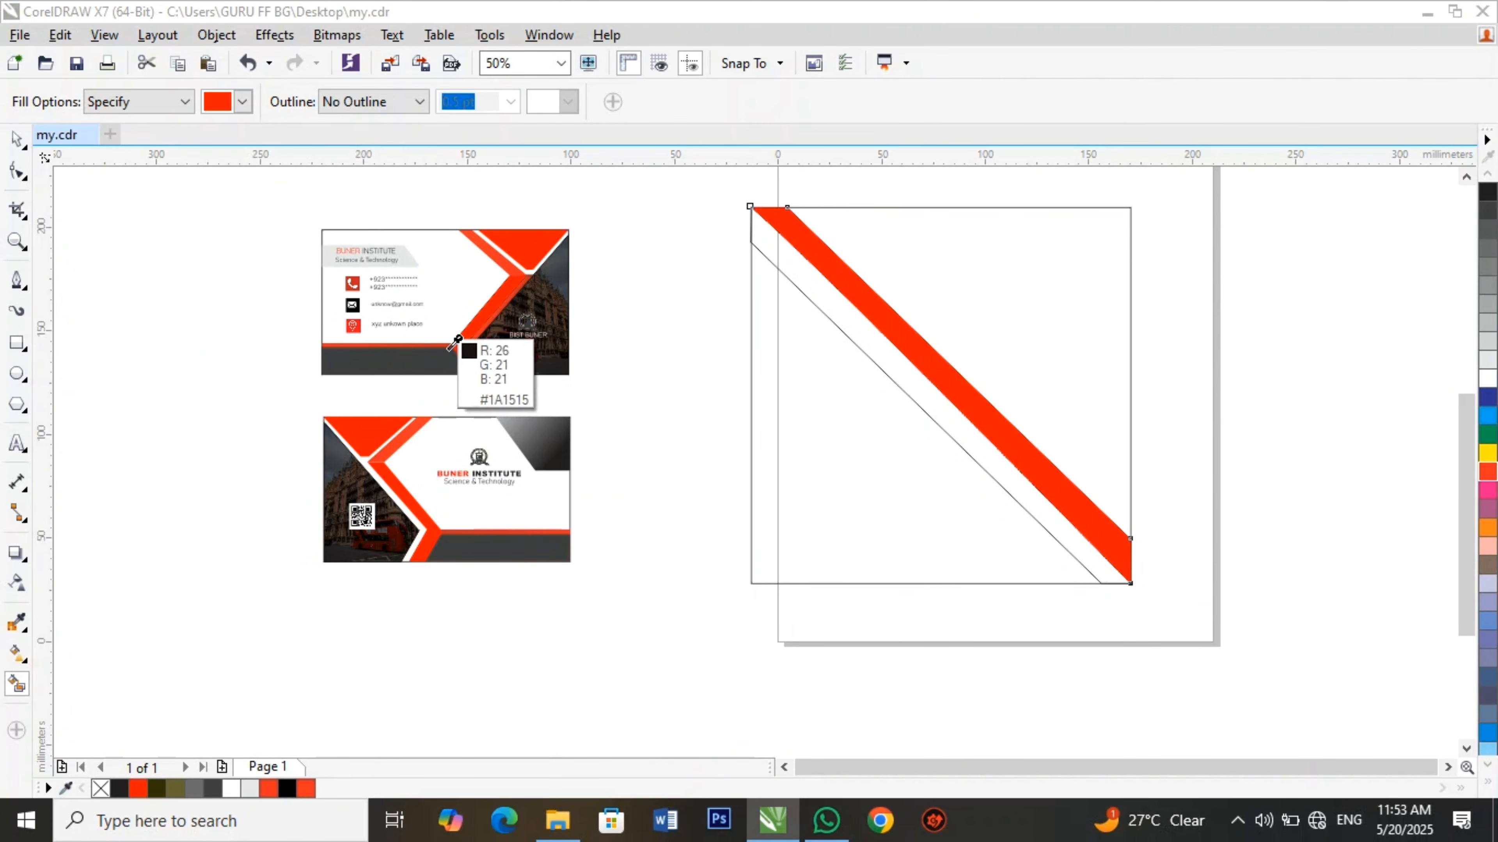
{"action": "left_click", "coordinate": [438, 359]}
{"action": "left_click", "coordinate": [929, 397]}
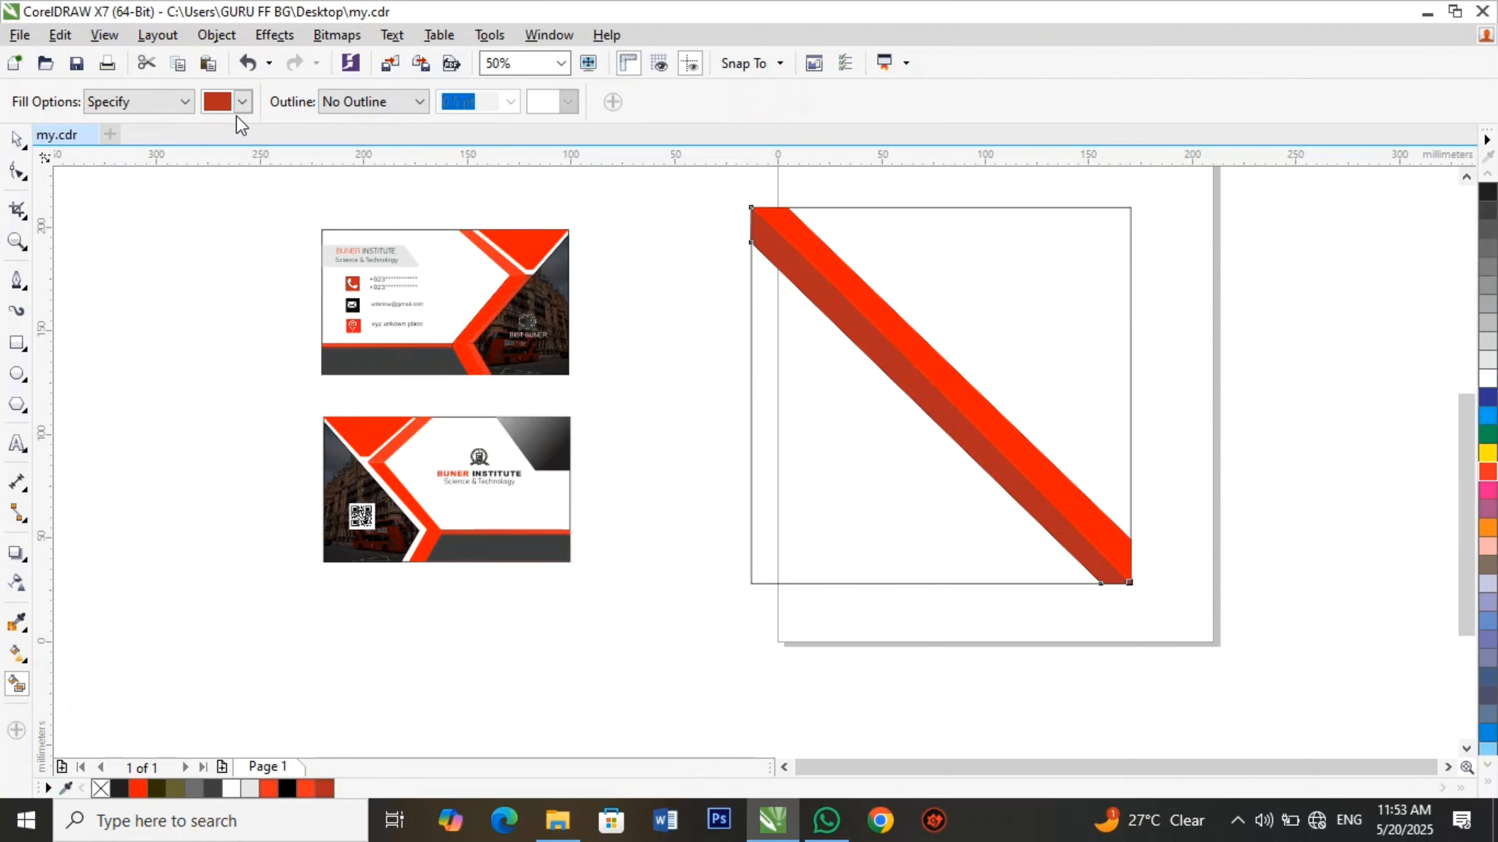
Smart-fill the triangle above the band with dark grey, then fill the one below it and recolour that one light grey.
{"action": "left_click", "coordinate": [243, 102]}
{"action": "left_click", "coordinate": [215, 269]}
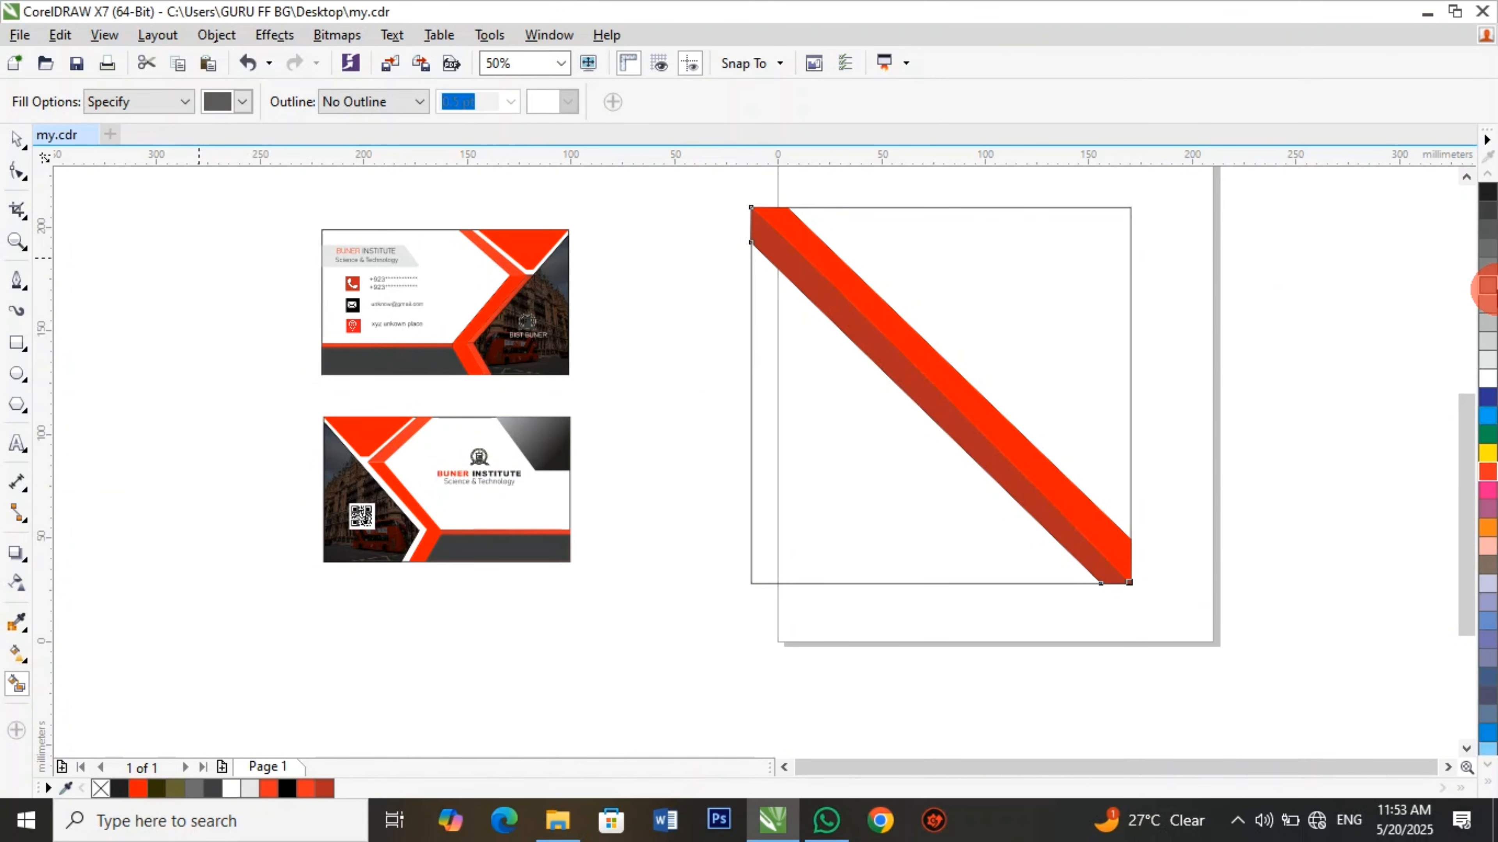
{"action": "left_click", "coordinate": [1064, 339]}
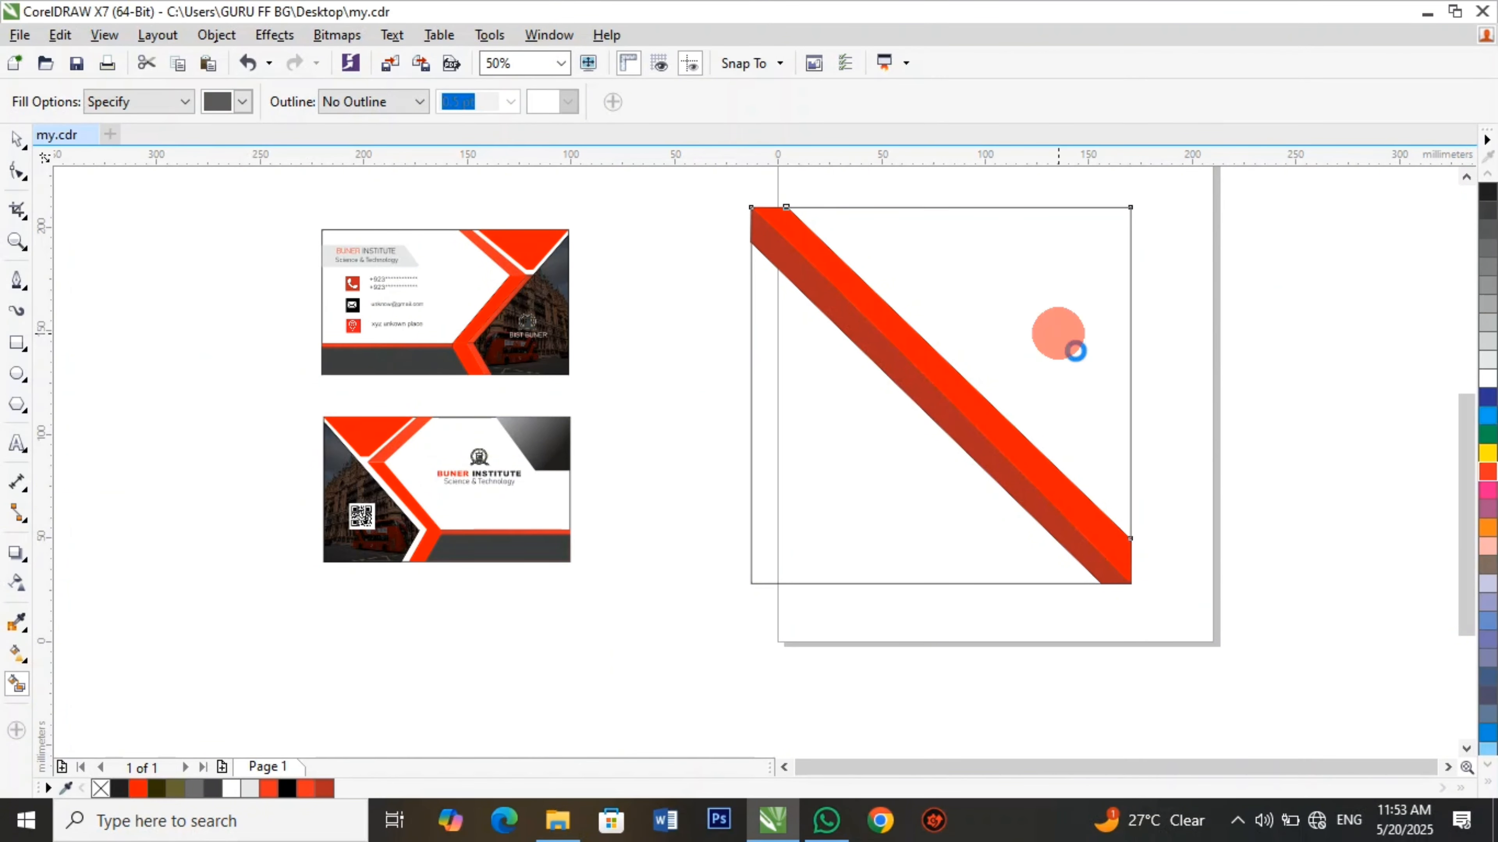
{"action": "left_click", "coordinate": [921, 501]}
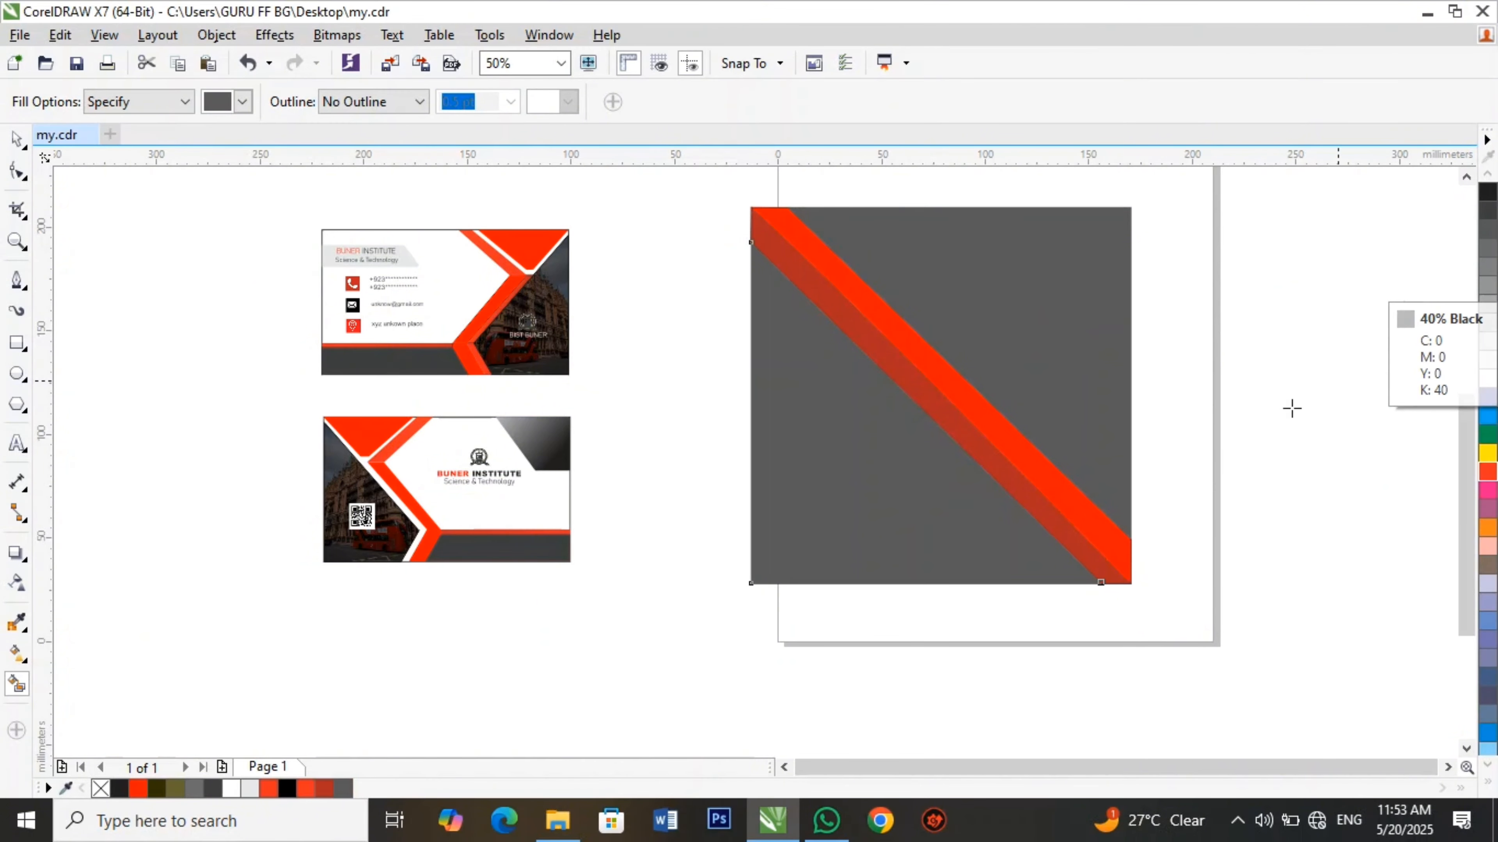
{"action": "left_click", "coordinate": [1488, 341]}
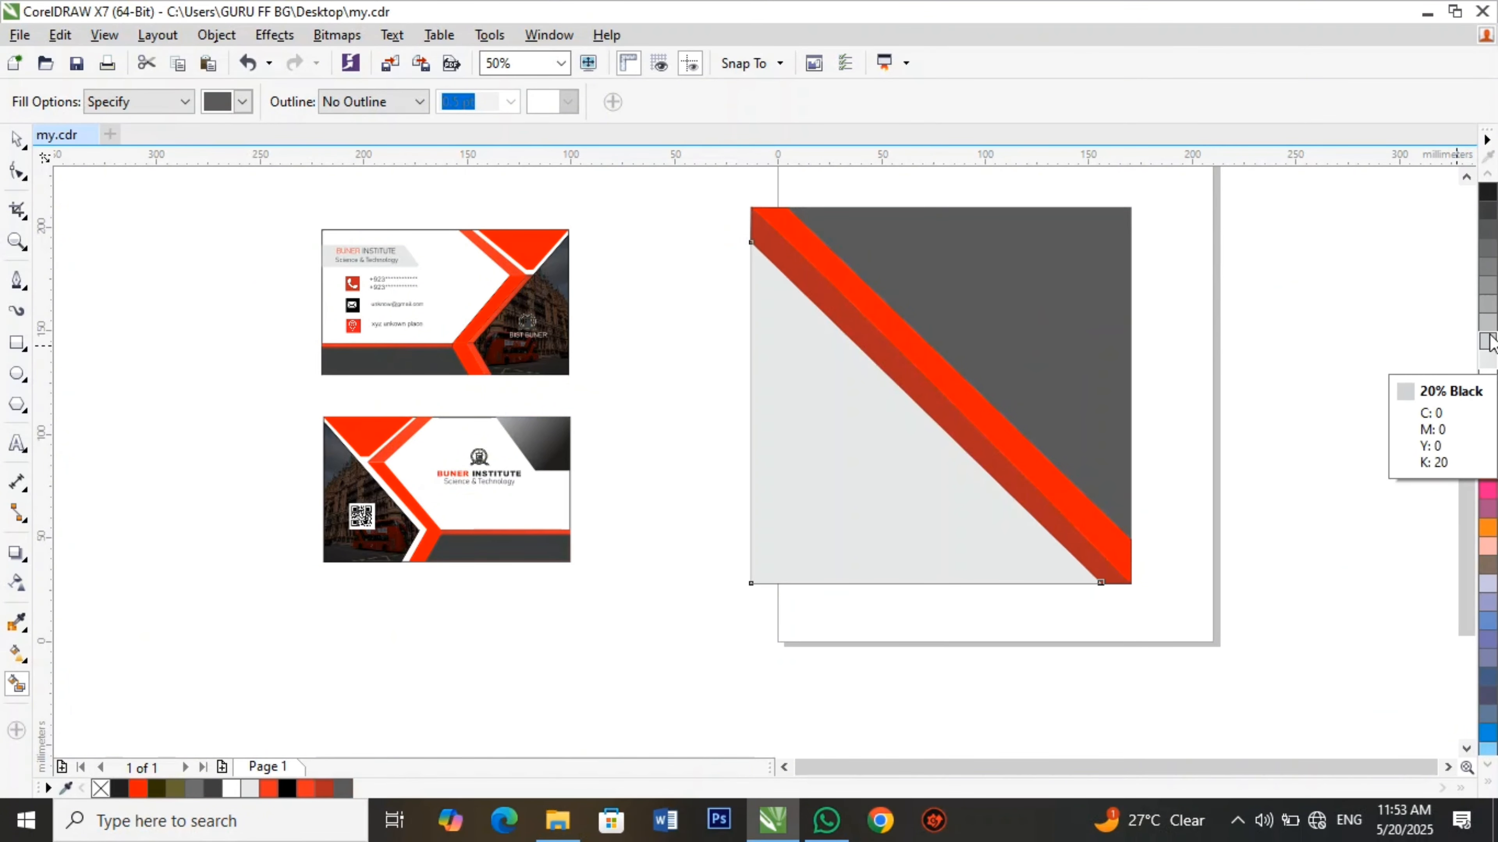
Recolour both grey triangles beside the diagonal band with the same medium grey.
{"action": "left_click", "coordinate": [1488, 303]}
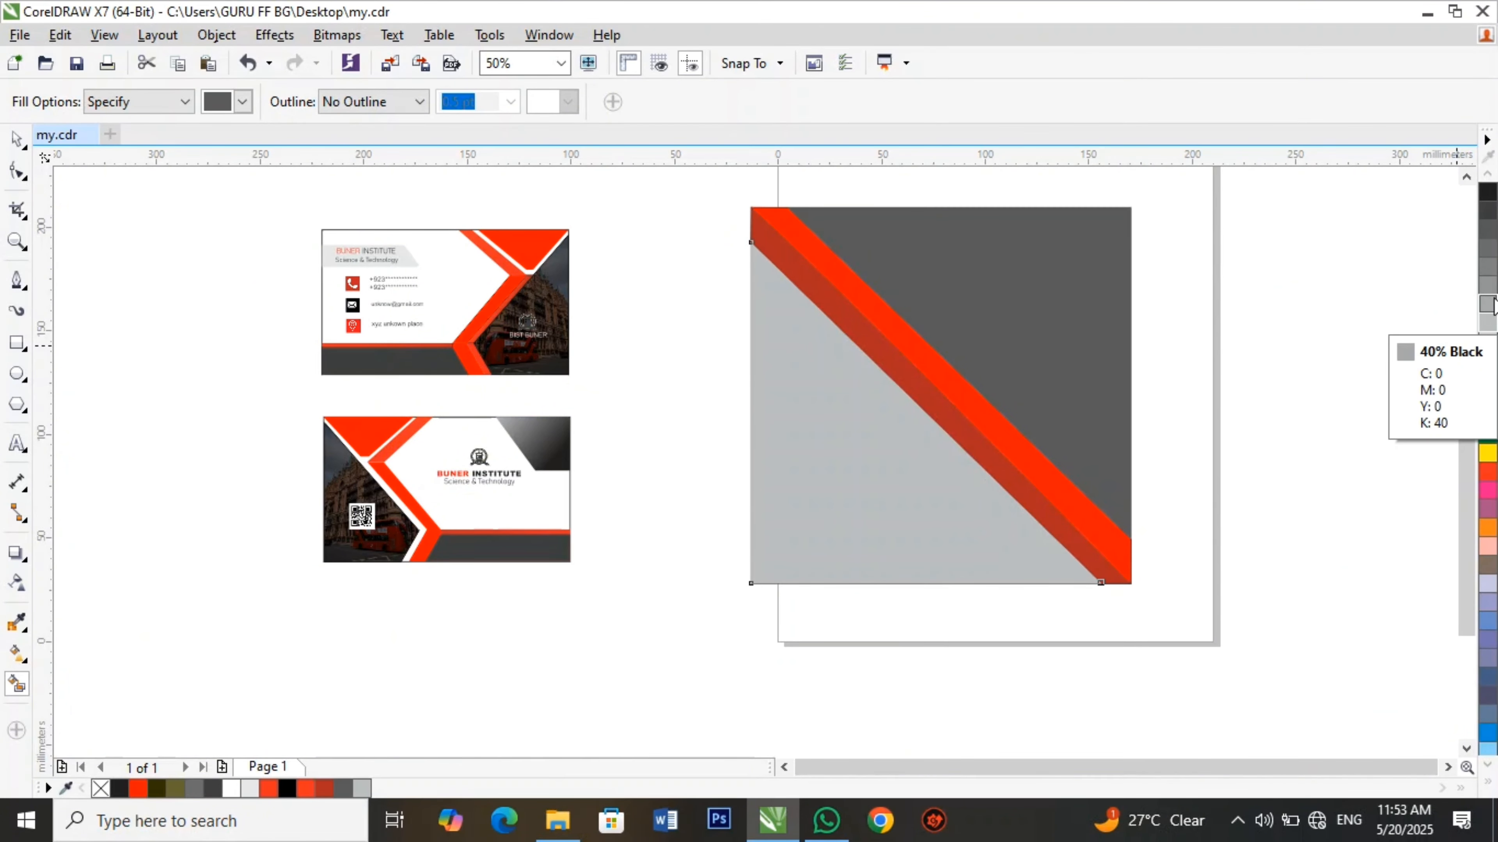
{"action": "left_click", "coordinate": [1488, 287]}
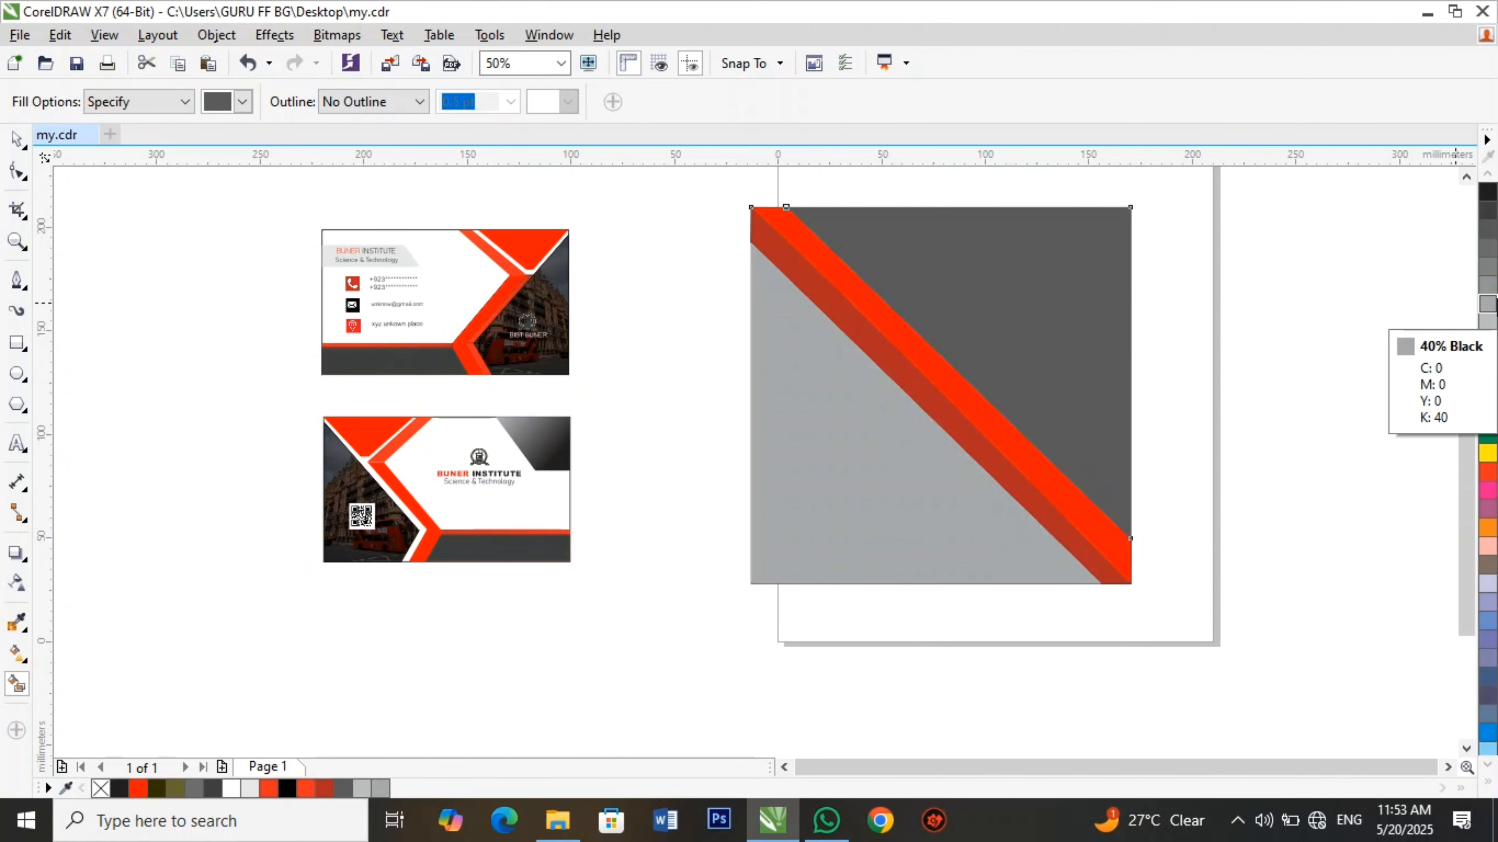
{"action": "left_click", "coordinate": [1488, 287]}
{"action": "left_click", "coordinate": [950, 486]}
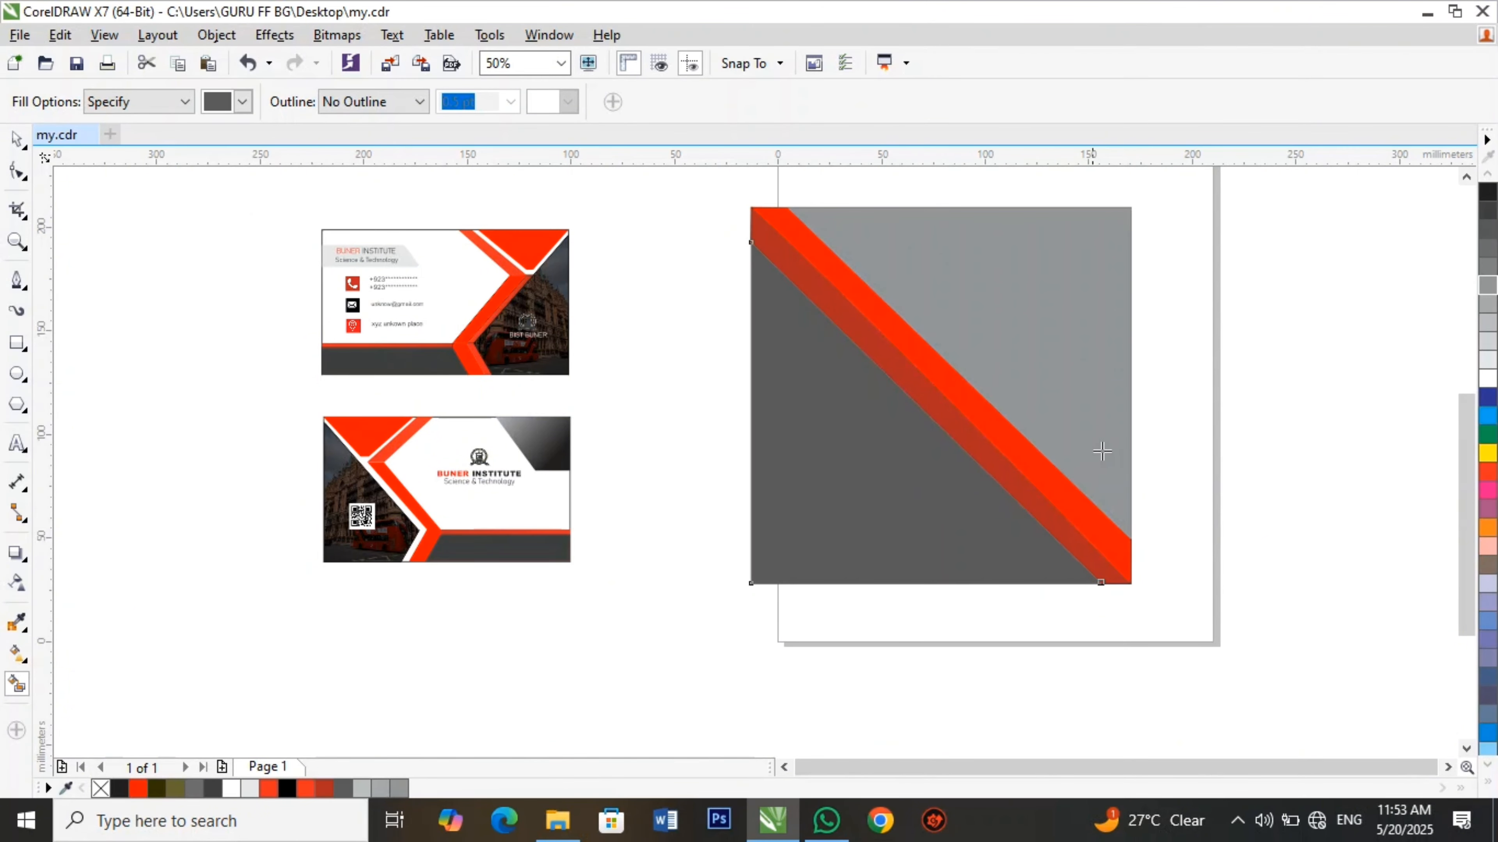
{"action": "left_click", "coordinate": [1488, 288]}
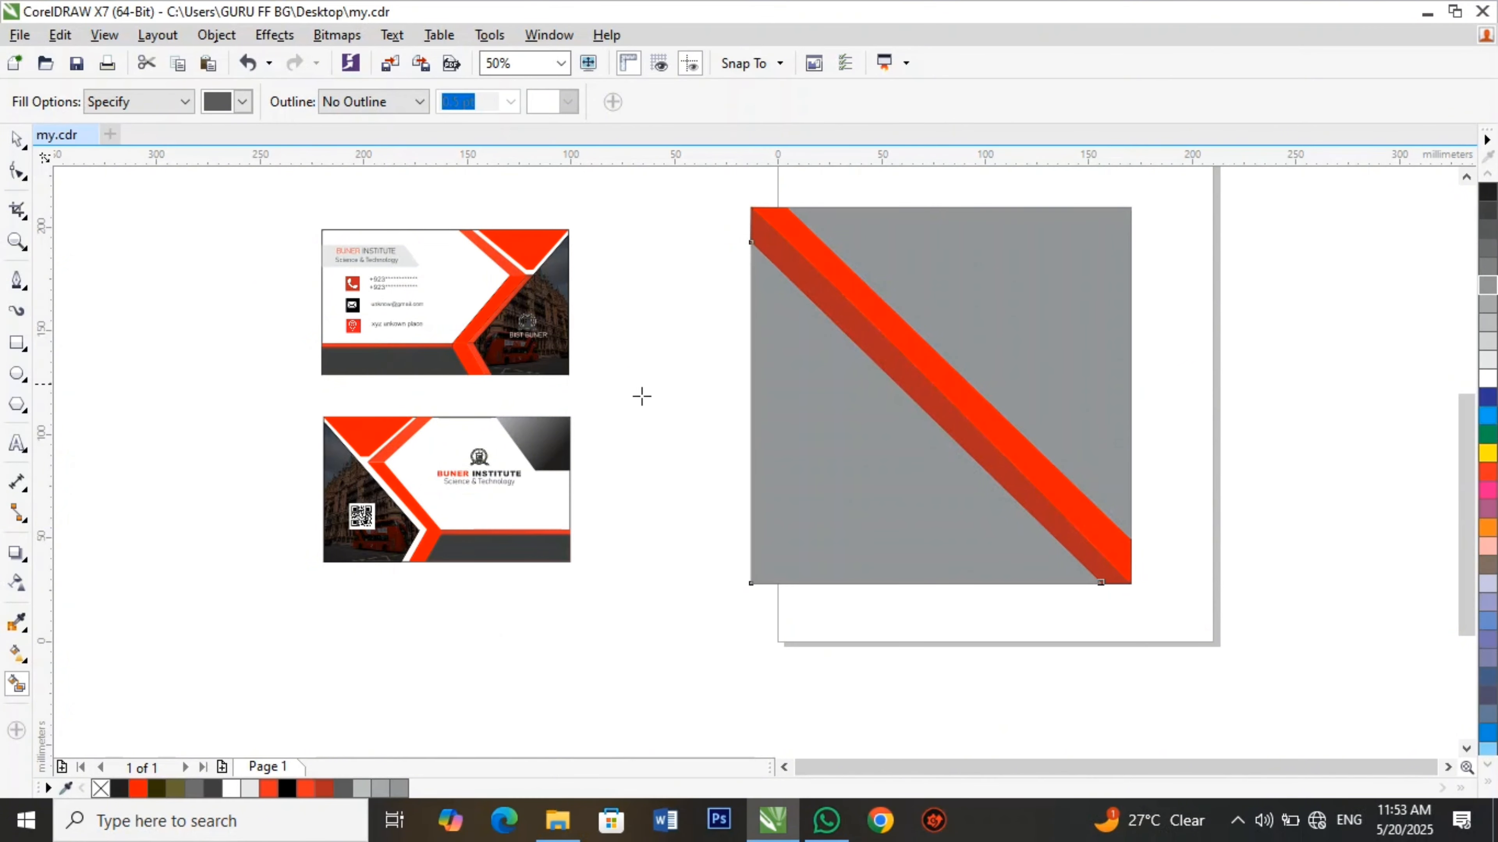
Remove the outlines from all pieces of the diagonal-band background.
{"action": "left_click", "coordinate": [17, 138]}
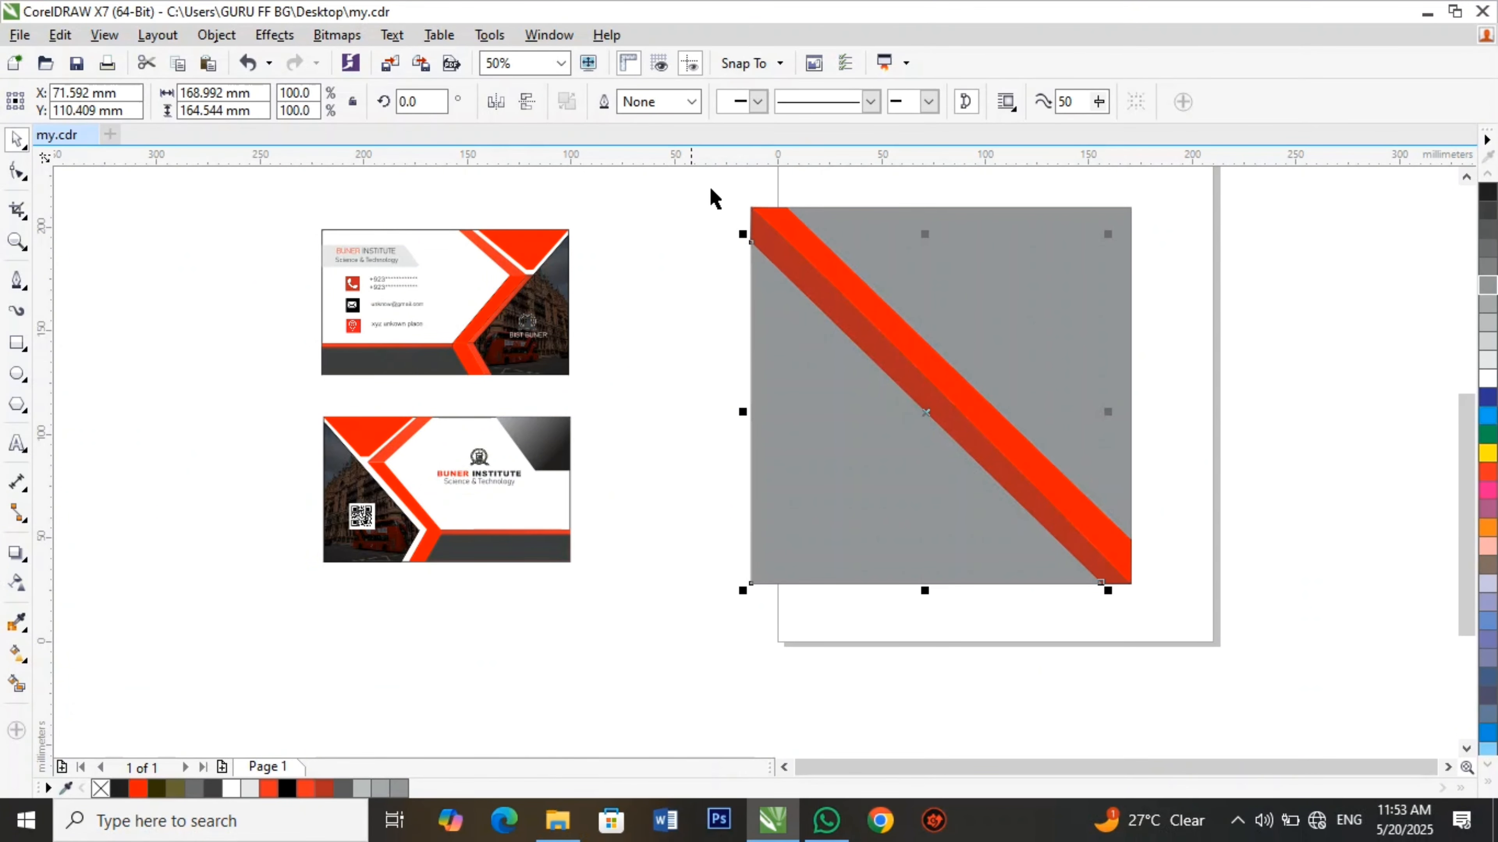
{"action": "left_click_drag", "start_coordinate": [696, 176], "coordinate": [1288, 673]}
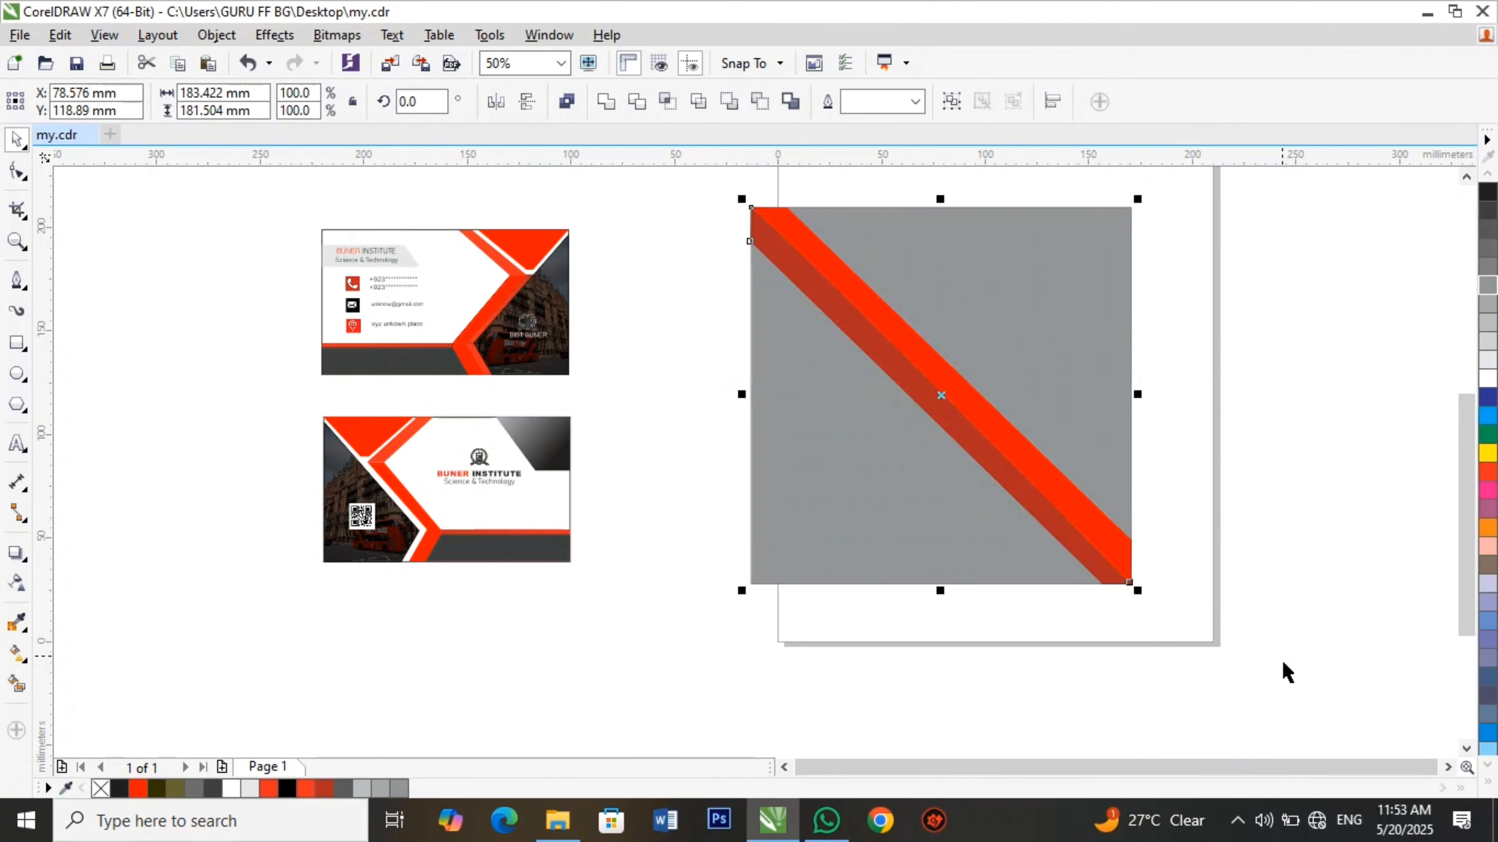
{"action": "left_click", "coordinate": [915, 102]}
{"action": "left_click", "coordinate": [891, 124]}
{"action": "left_click", "coordinate": [575, 350]}
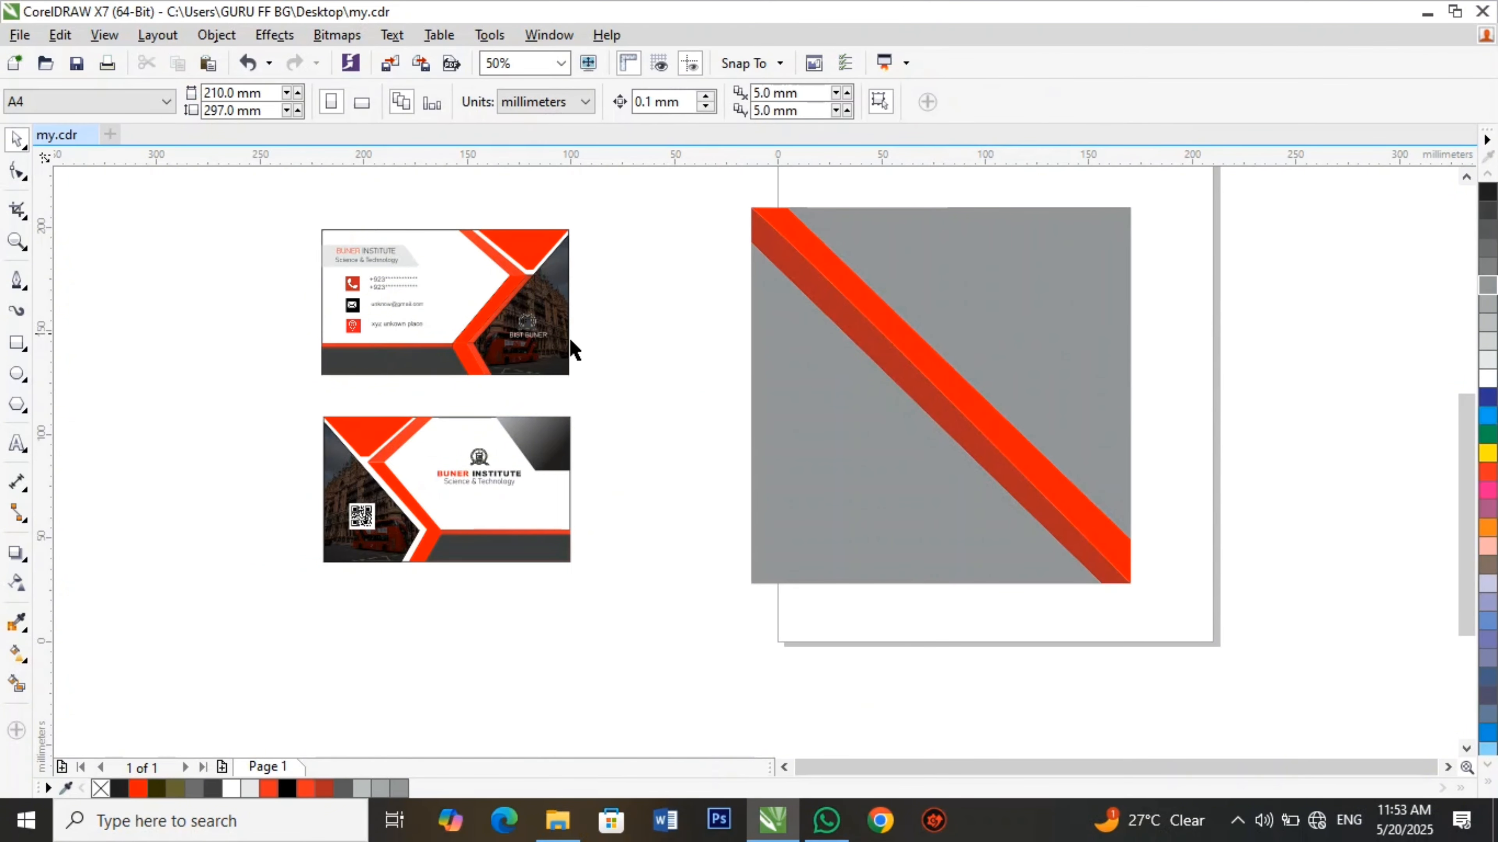
Try to place the group of both cards over the diagonal-band background.
{"action": "left_click_drag", "start_coordinate": [290, 210], "coordinate": [632, 582]}
{"action": "left_click", "coordinate": [445, 398]}
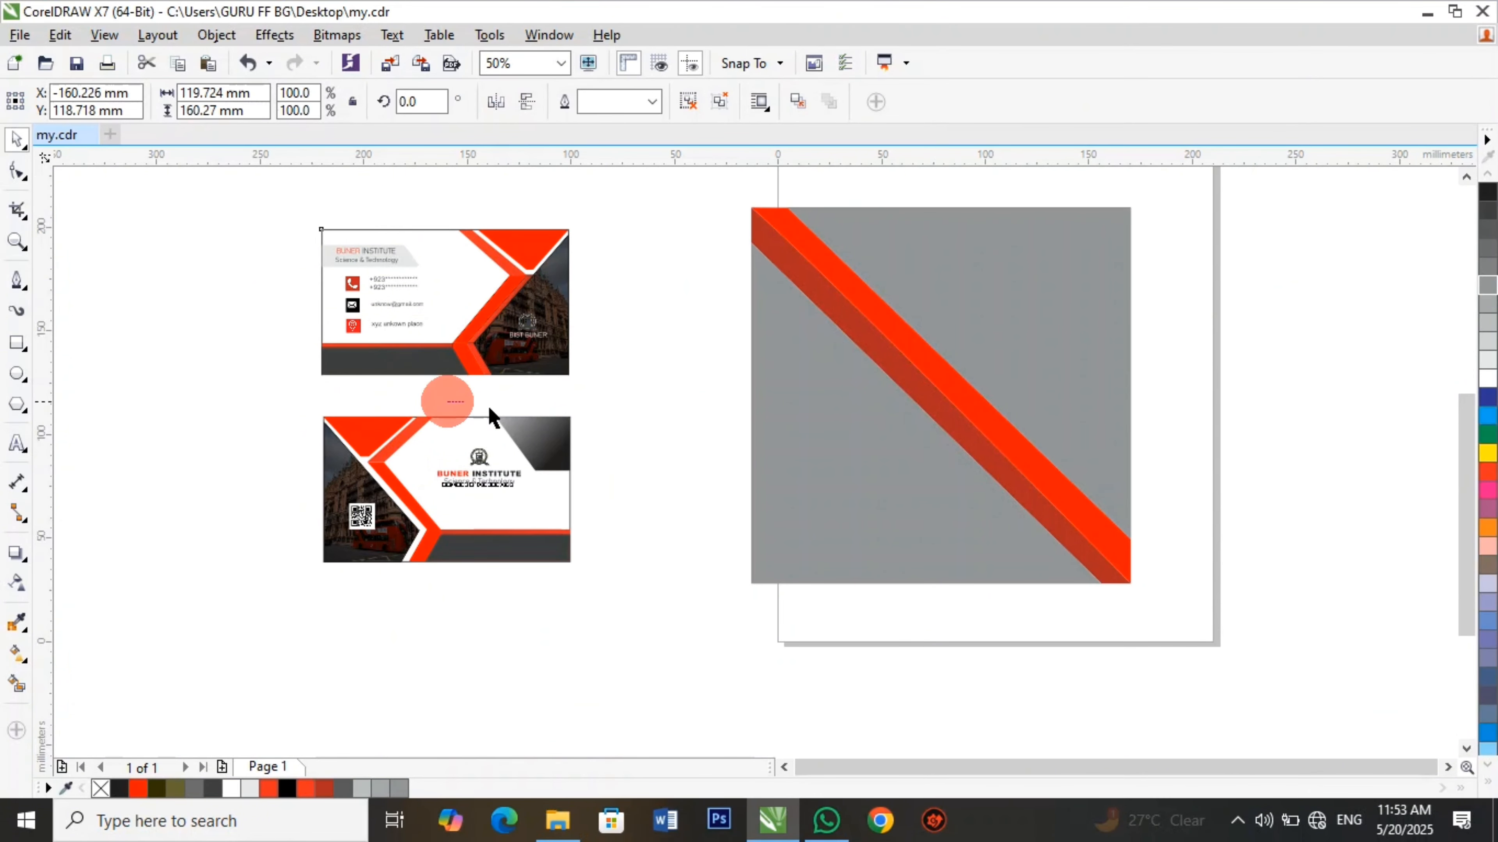
{"action": "left_click", "coordinate": [418, 291]}
{"action": "left_click_drag", "start_coordinate": [436, 331], "coordinate": [946, 347]}
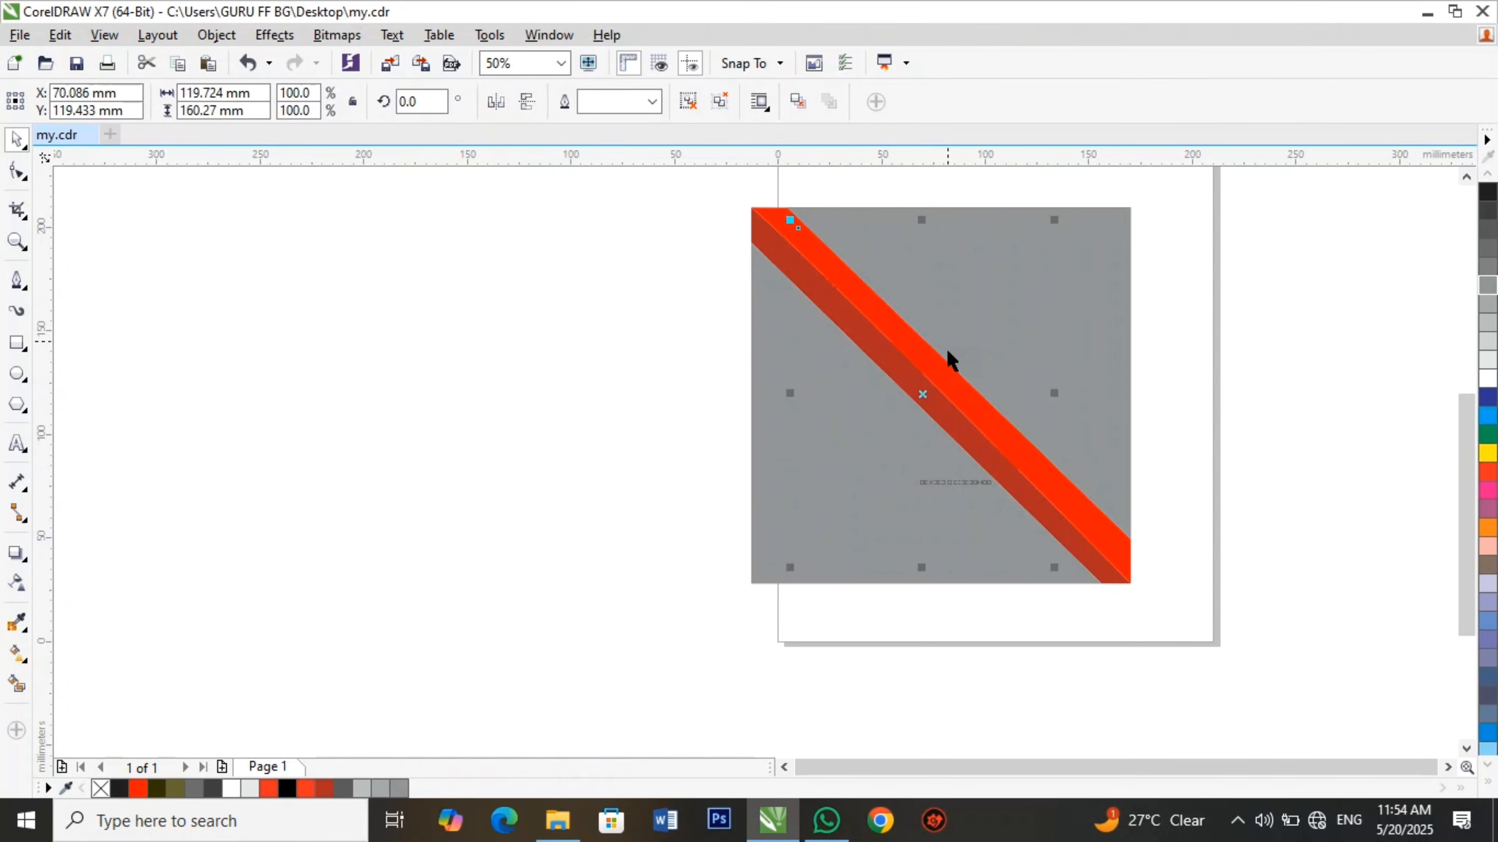
Try sending the upper grey triangle to the back of the page, and undo that together with the card move.
{"action": "right_click", "coordinate": [947, 347]}
{"action": "mouse_move", "coordinate": [1074, 552]}
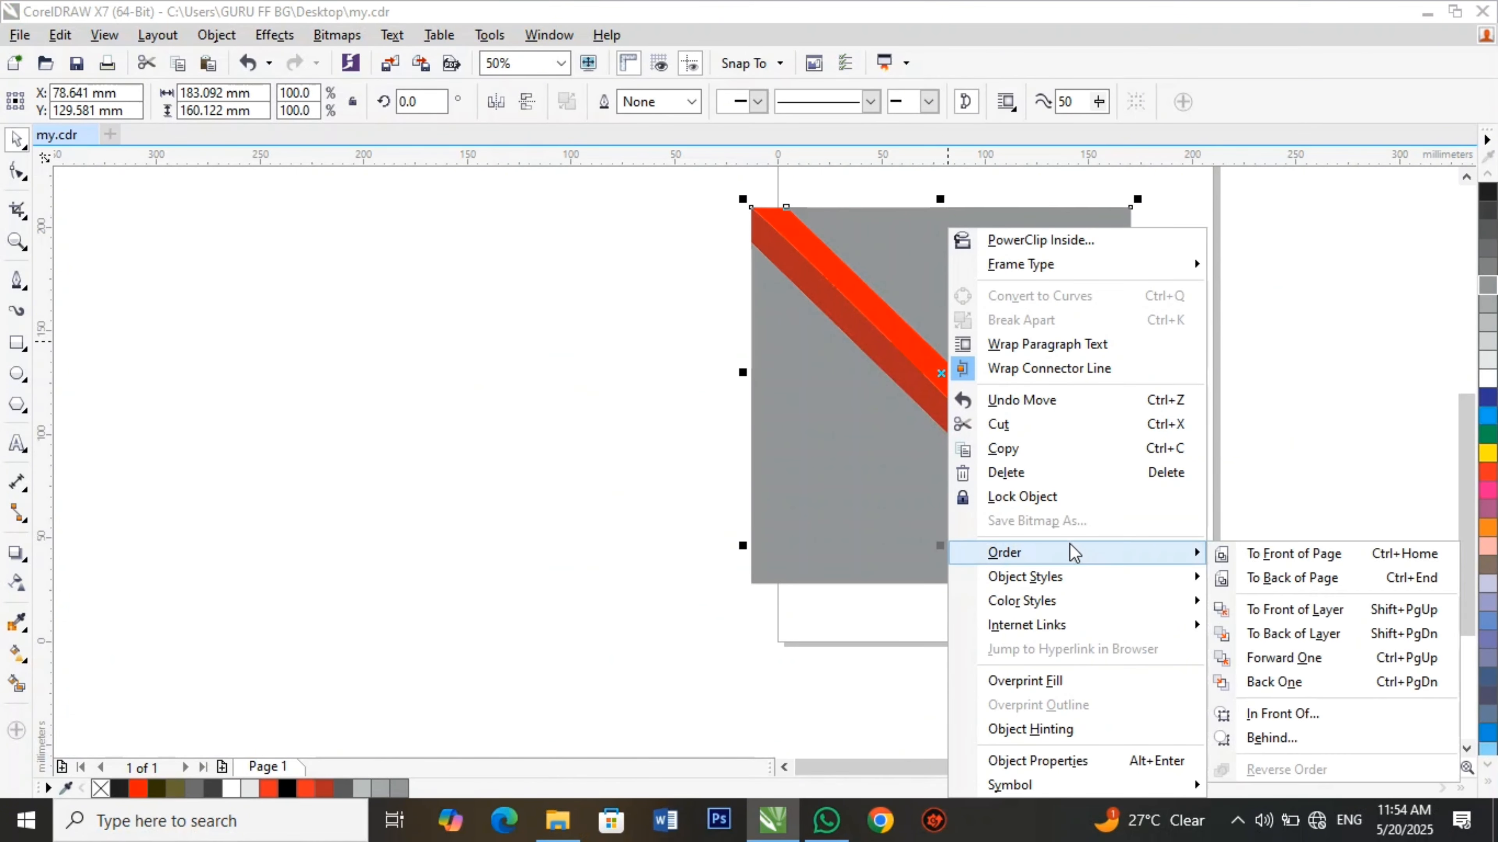
{"action": "mouse_move", "coordinate": [1190, 577]}
{"action": "left_click", "coordinate": [1237, 575]}
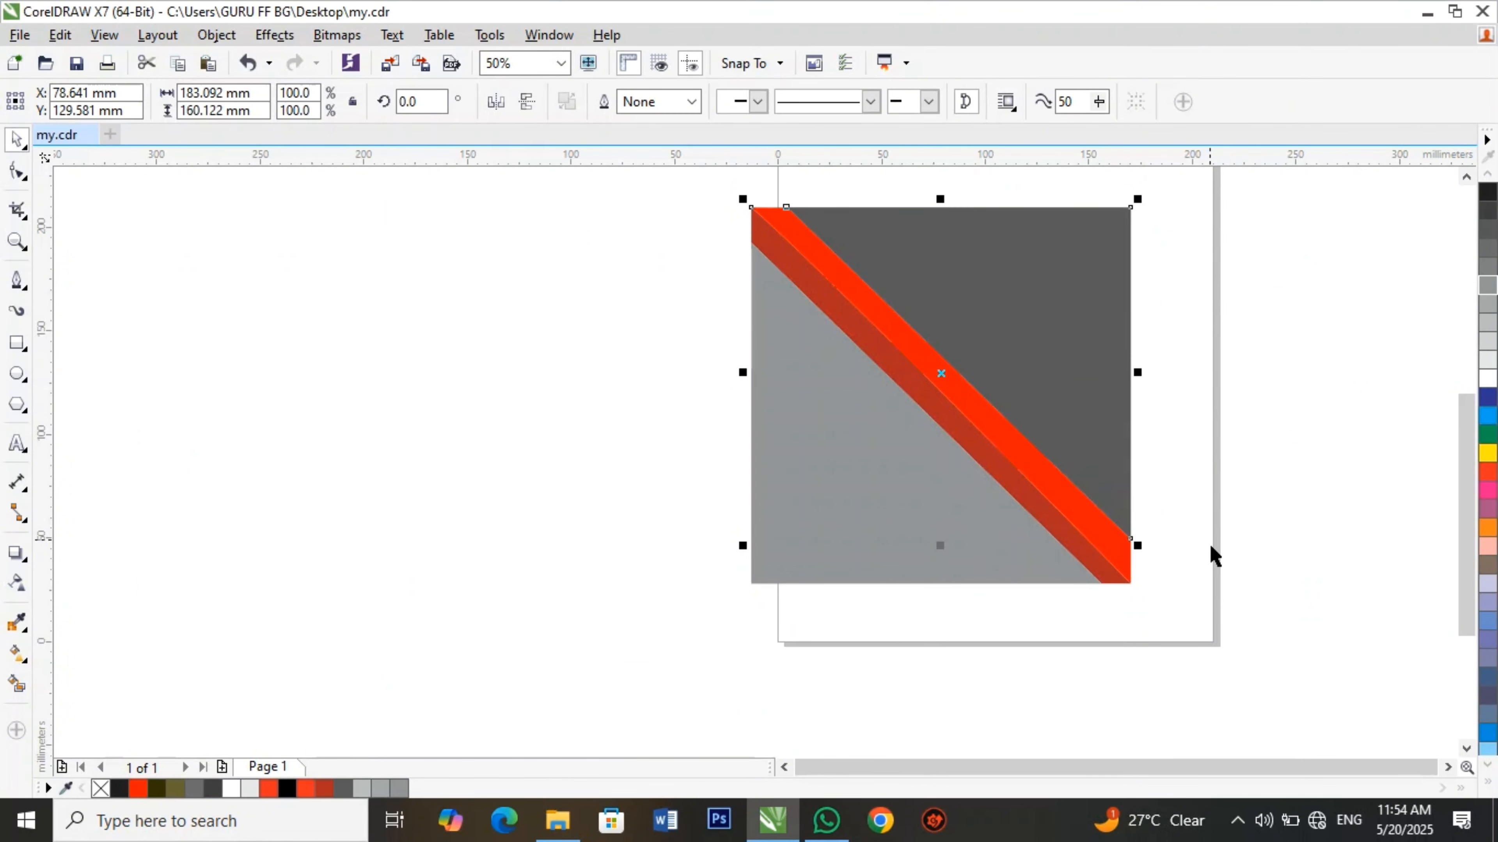
{"action": "key", "text": "ctrl+z"}
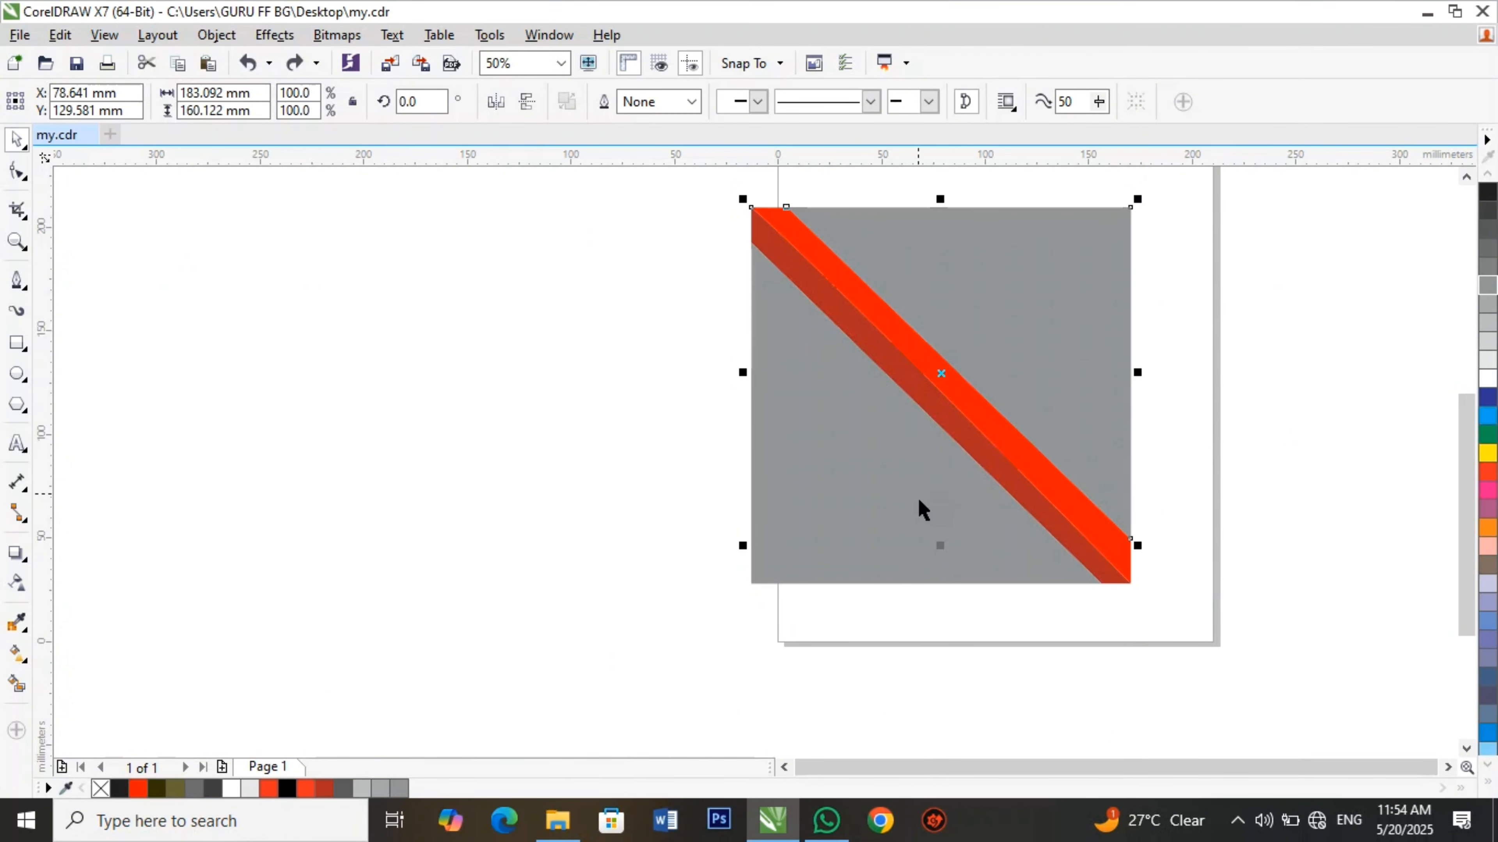
{"action": "key", "text": "ctrl+z"}
Bring the card group to the front of the page, try it over the background and return it beside the background.
{"action": "right_click", "coordinate": [389, 325]}
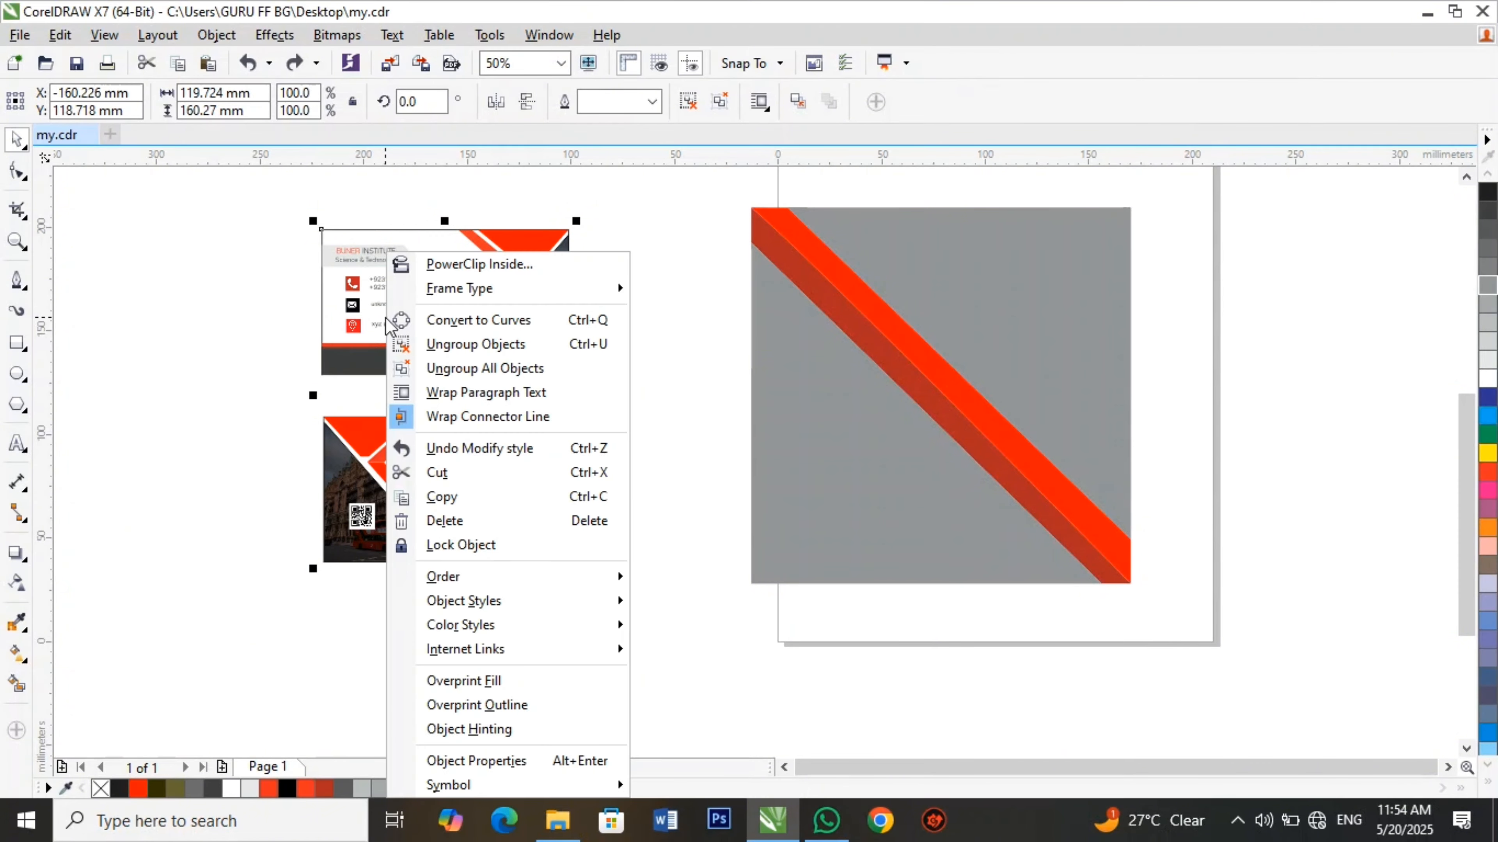
{"action": "mouse_move", "coordinate": [508, 576]}
{"action": "left_click", "coordinate": [696, 576]}
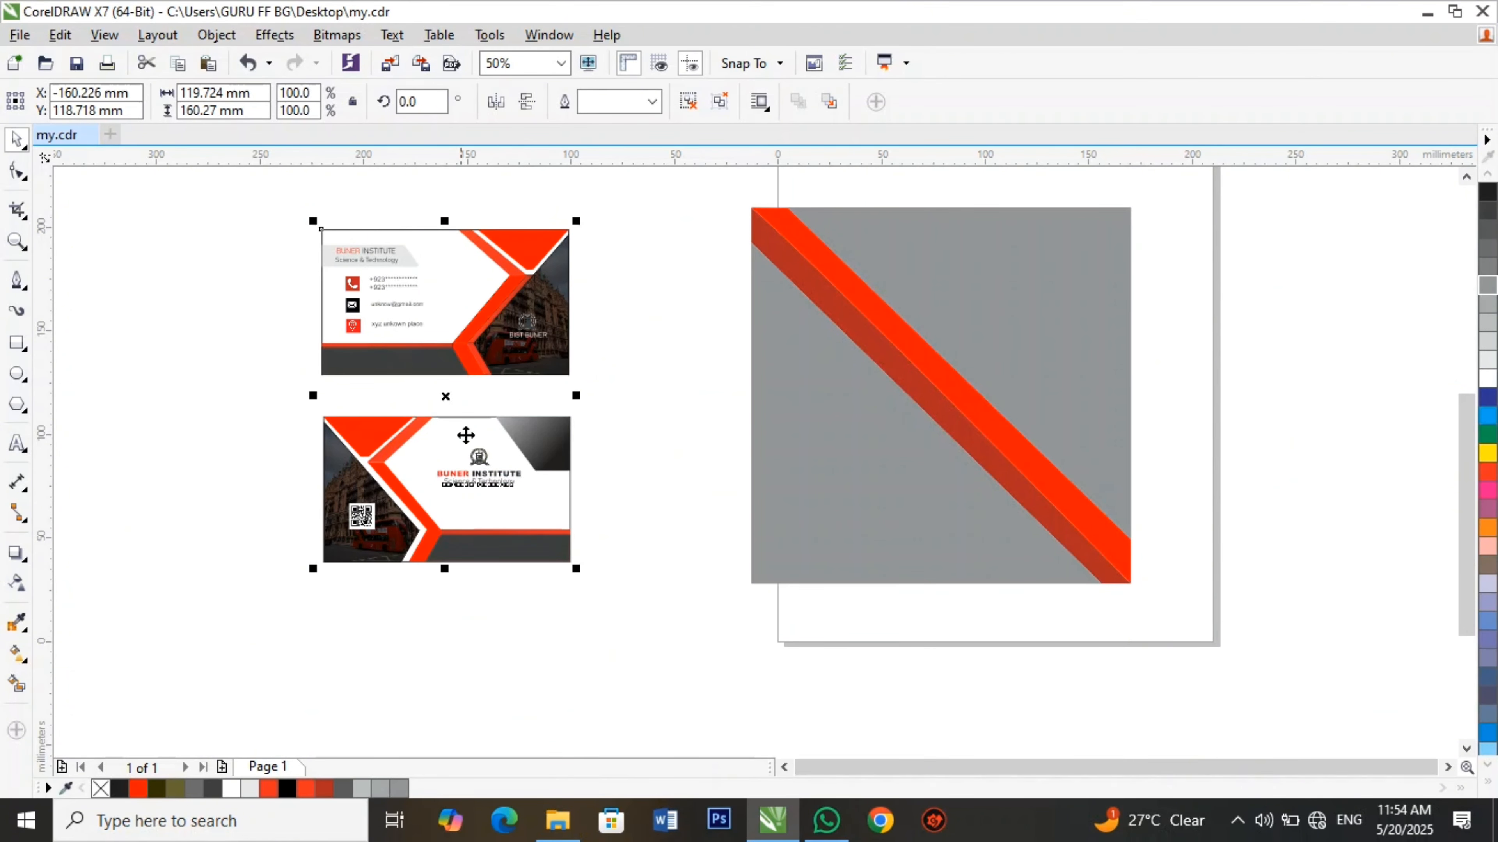
{"action": "left_click_drag", "start_coordinate": [460, 408], "coordinate": [943, 407]}
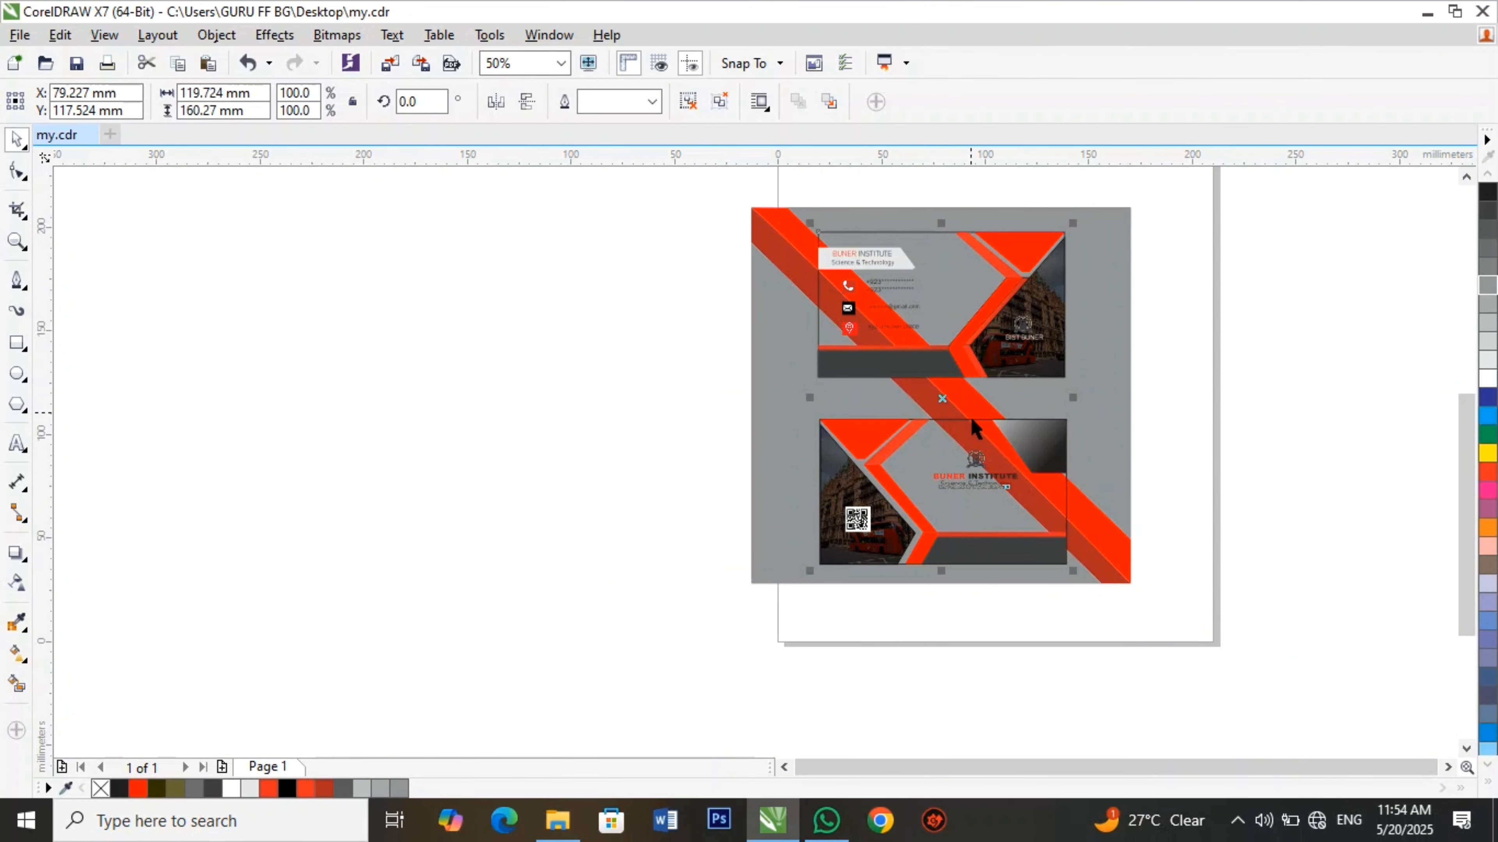
{"action": "left_click_drag", "start_coordinate": [946, 413], "coordinate": [581, 407]}
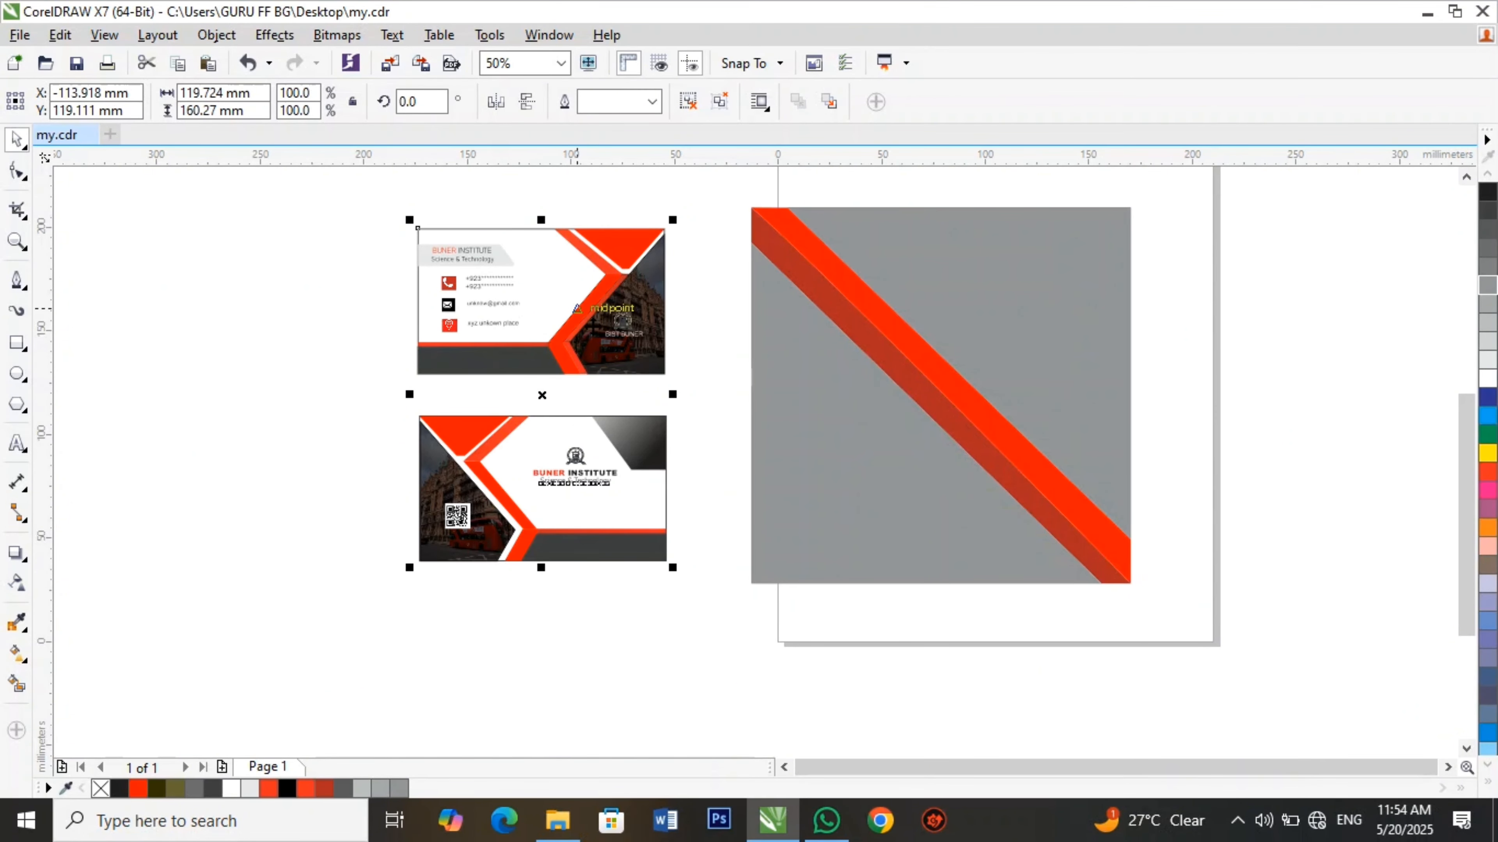
Fill the base rectangles of the upper and lower cards with white.
{"action": "left_click", "coordinate": [264, 351]}
{"action": "left_click", "coordinate": [446, 244]}
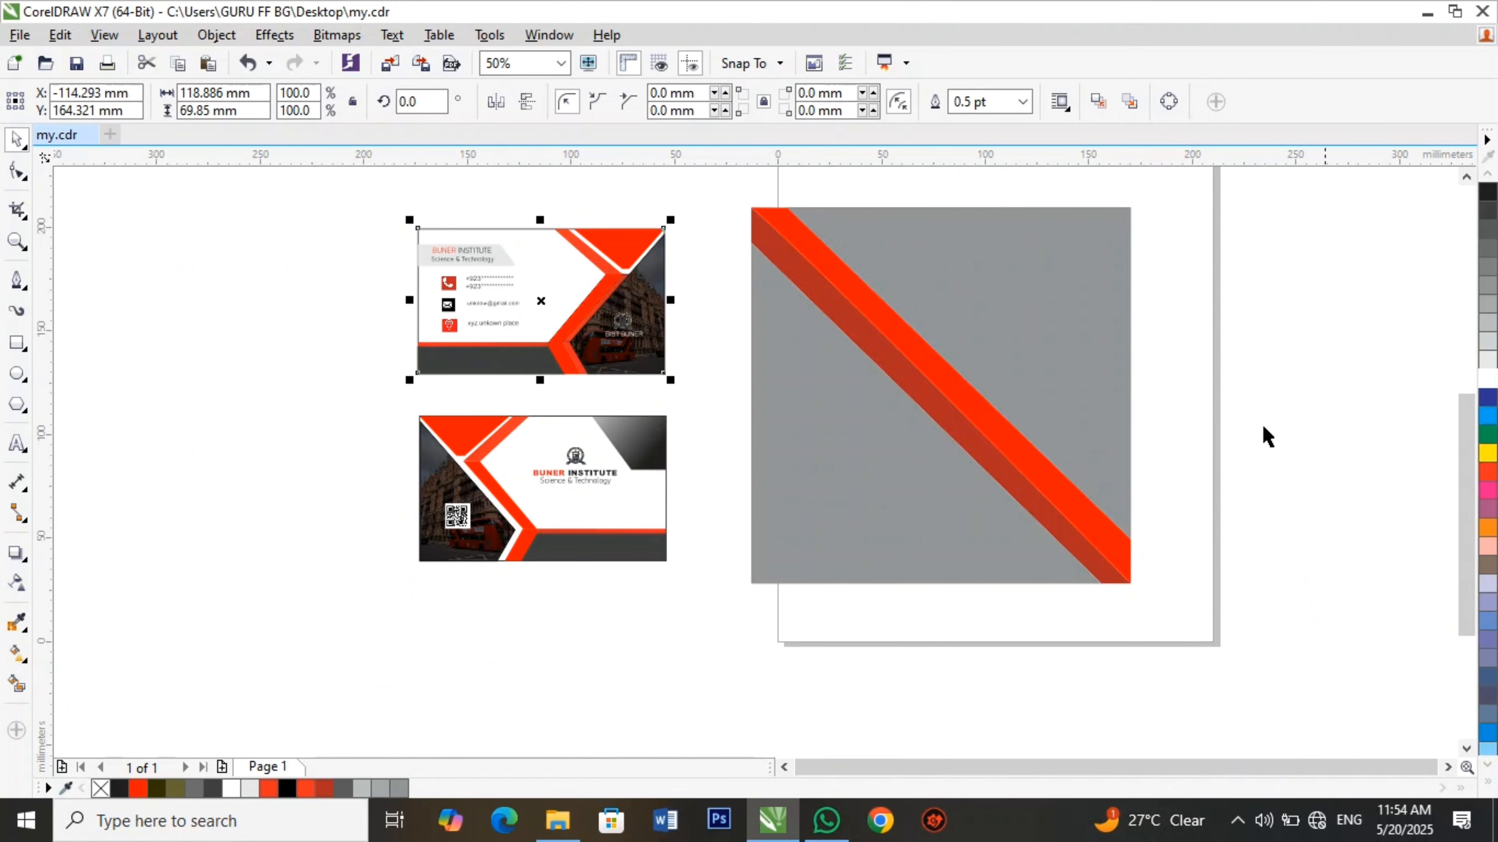
{"action": "left_click", "coordinate": [556, 425]}
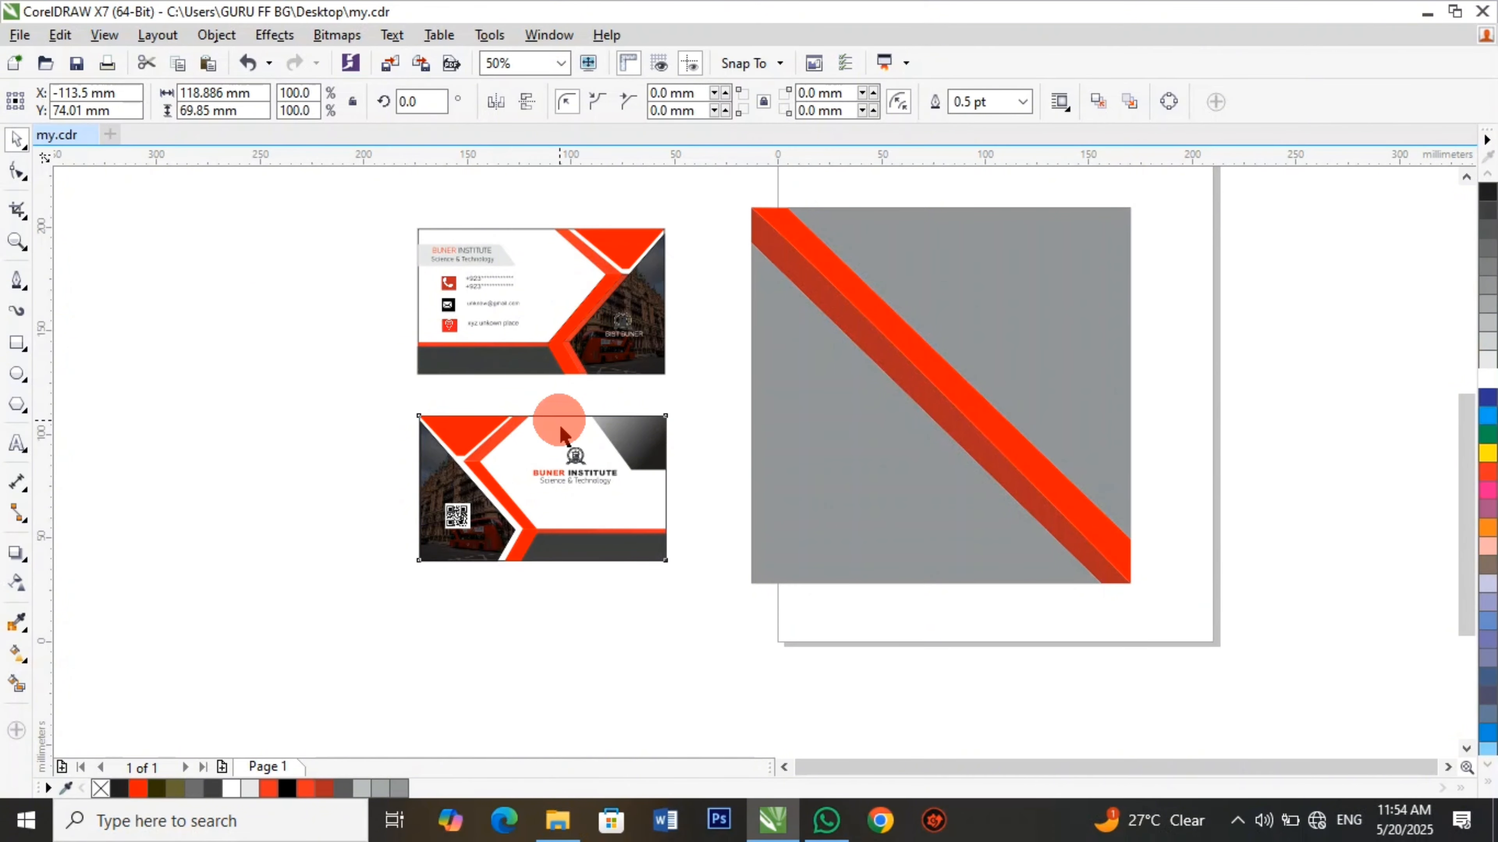
{"action": "left_click", "coordinate": [1486, 376]}
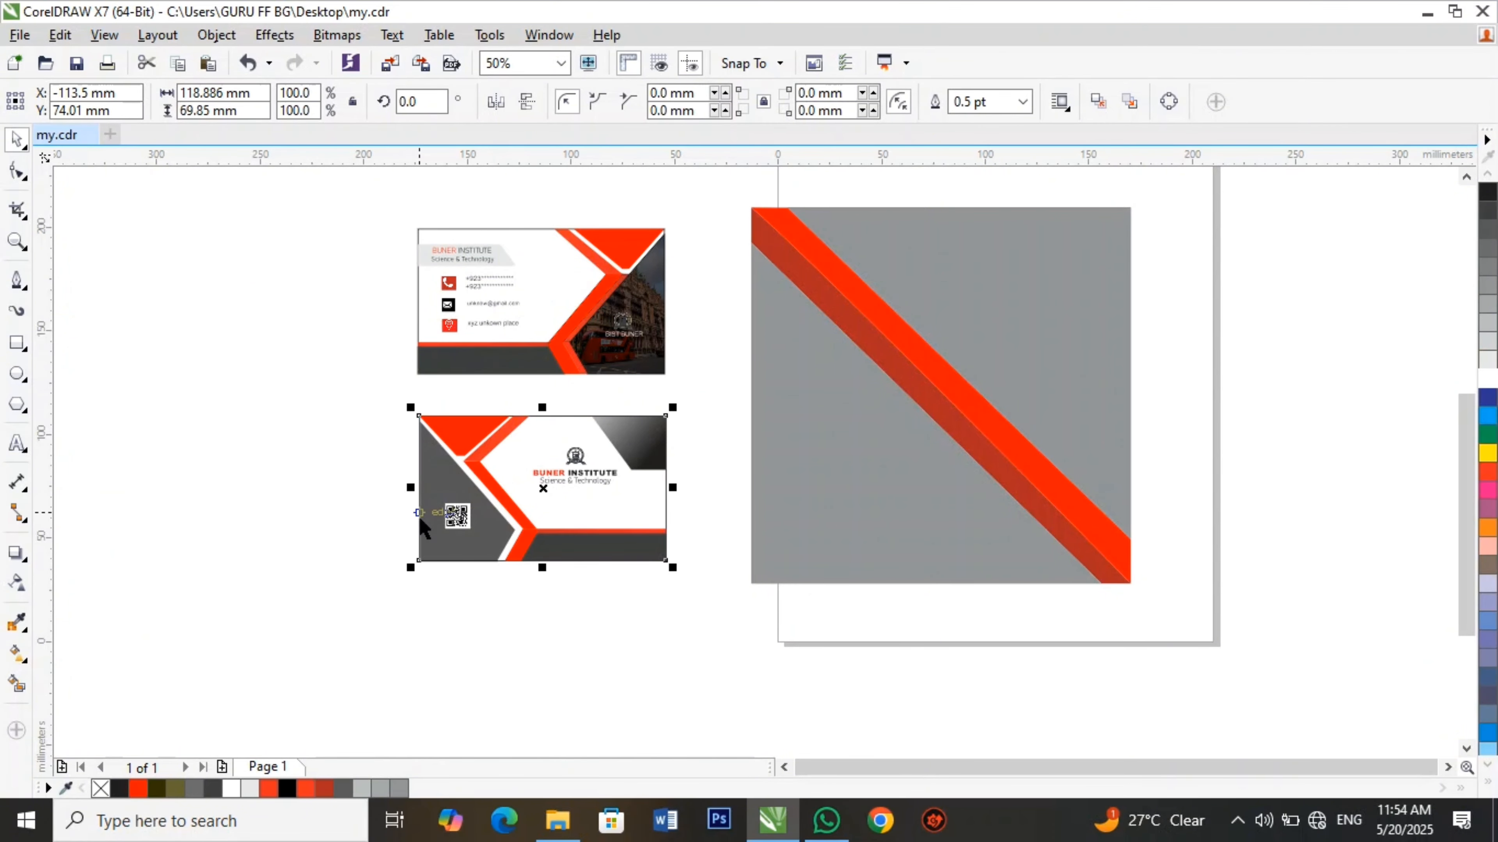
Send the lower card's white base rectangle to the back of the page.
{"action": "scroll", "coordinate": [455, 511], "scroll_direction": "up", "scroll_amount": 2}
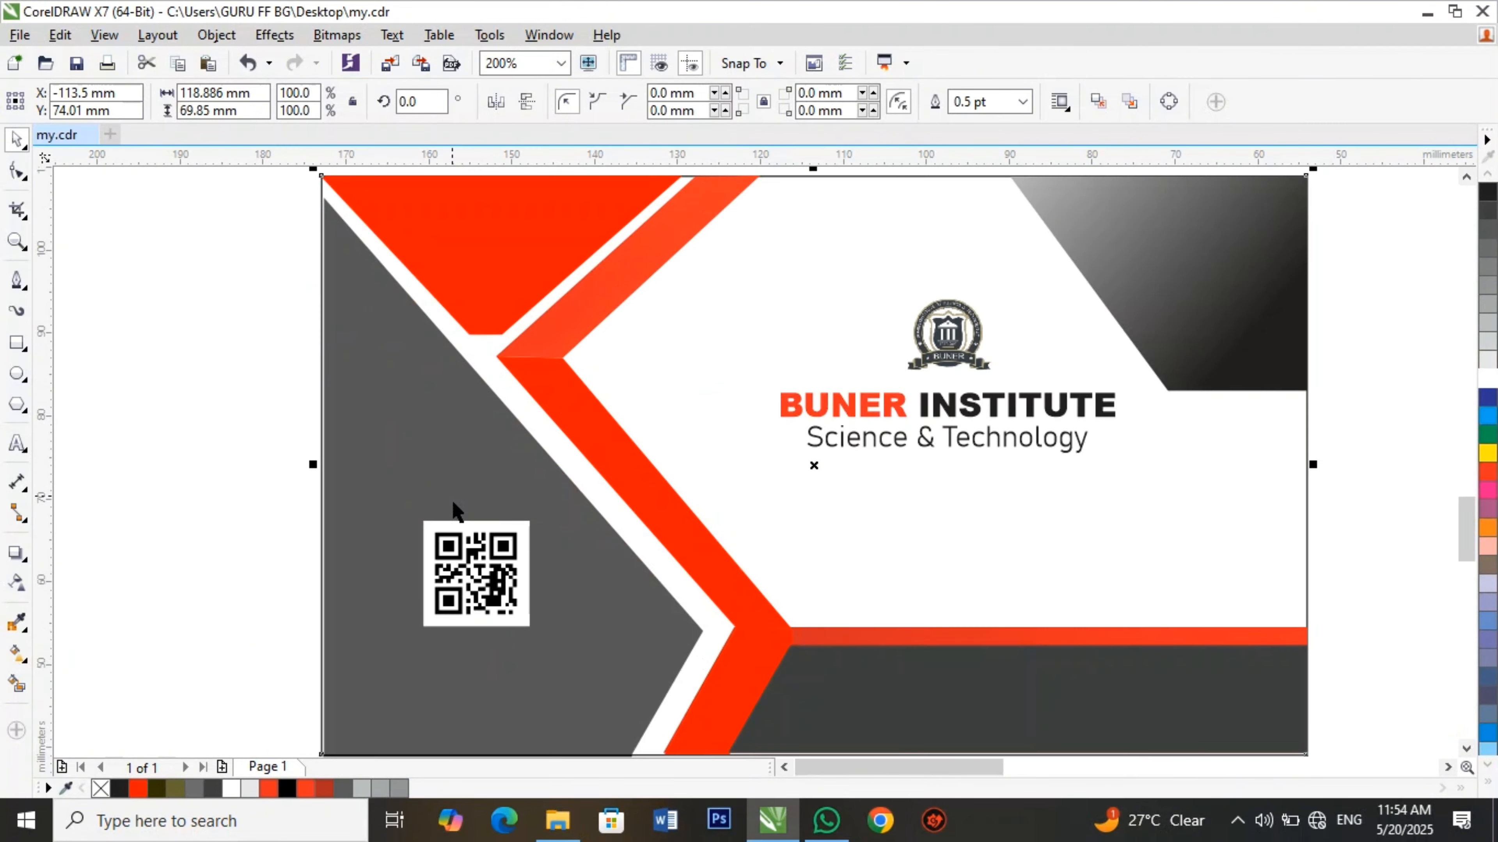
{"action": "right_click", "coordinate": [757, 462]}
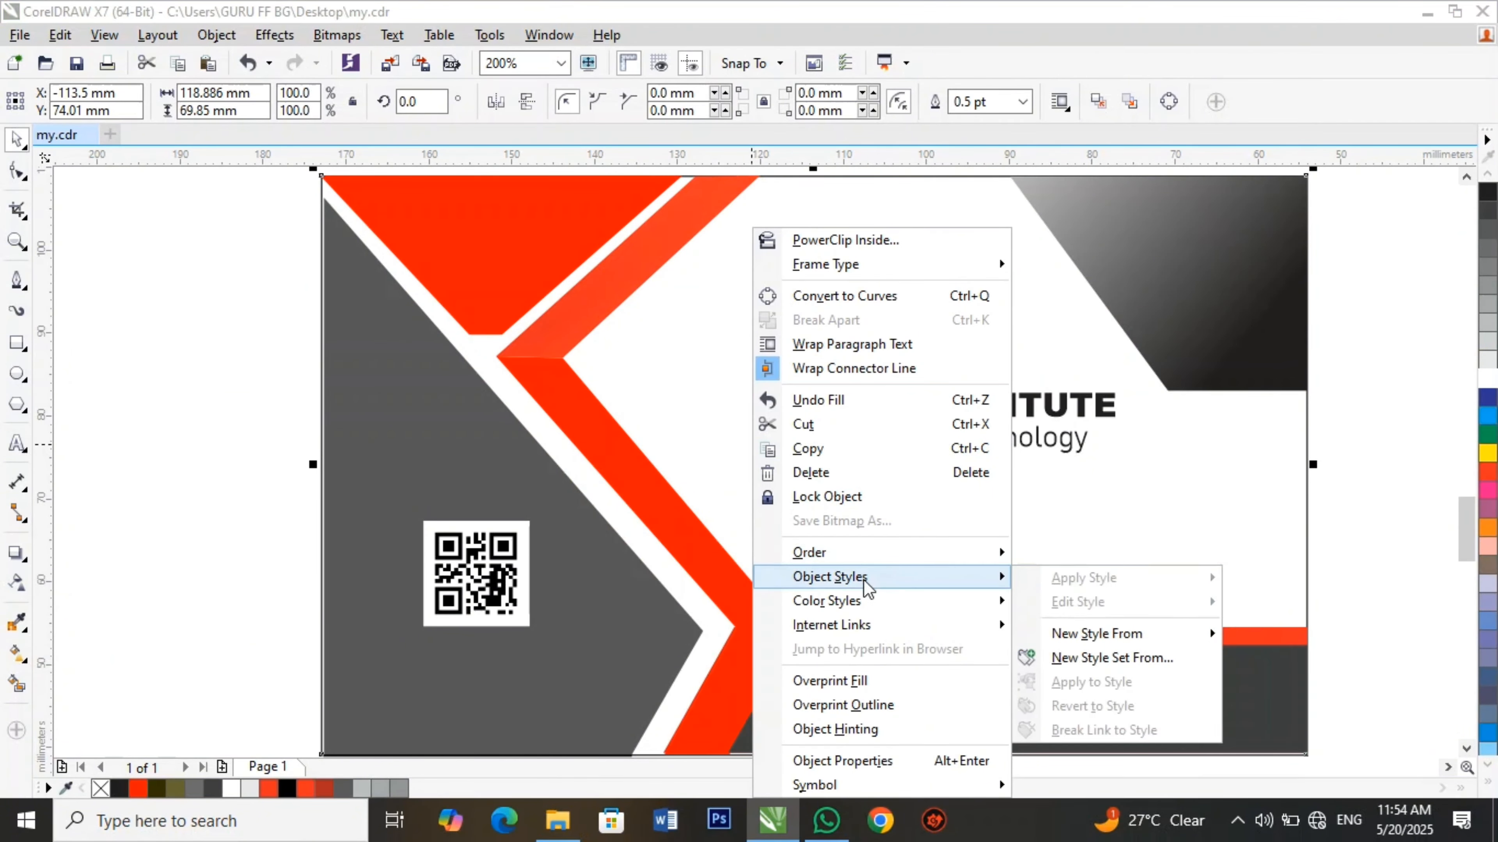
{"action": "mouse_move", "coordinate": [967, 553]}
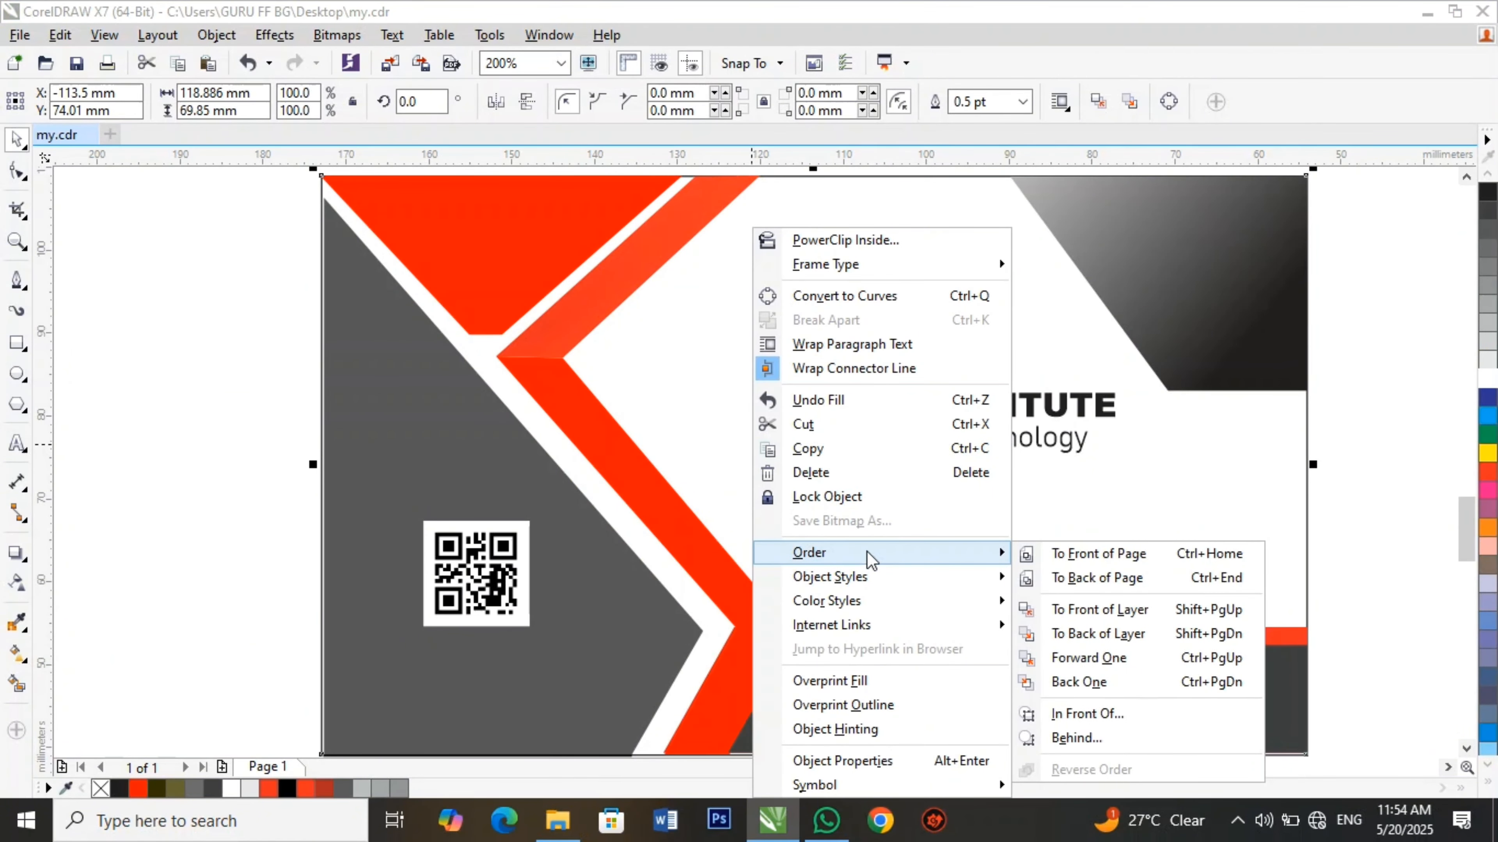
{"action": "left_click", "coordinate": [1103, 578]}
{"action": "left_click", "coordinate": [184, 463]}
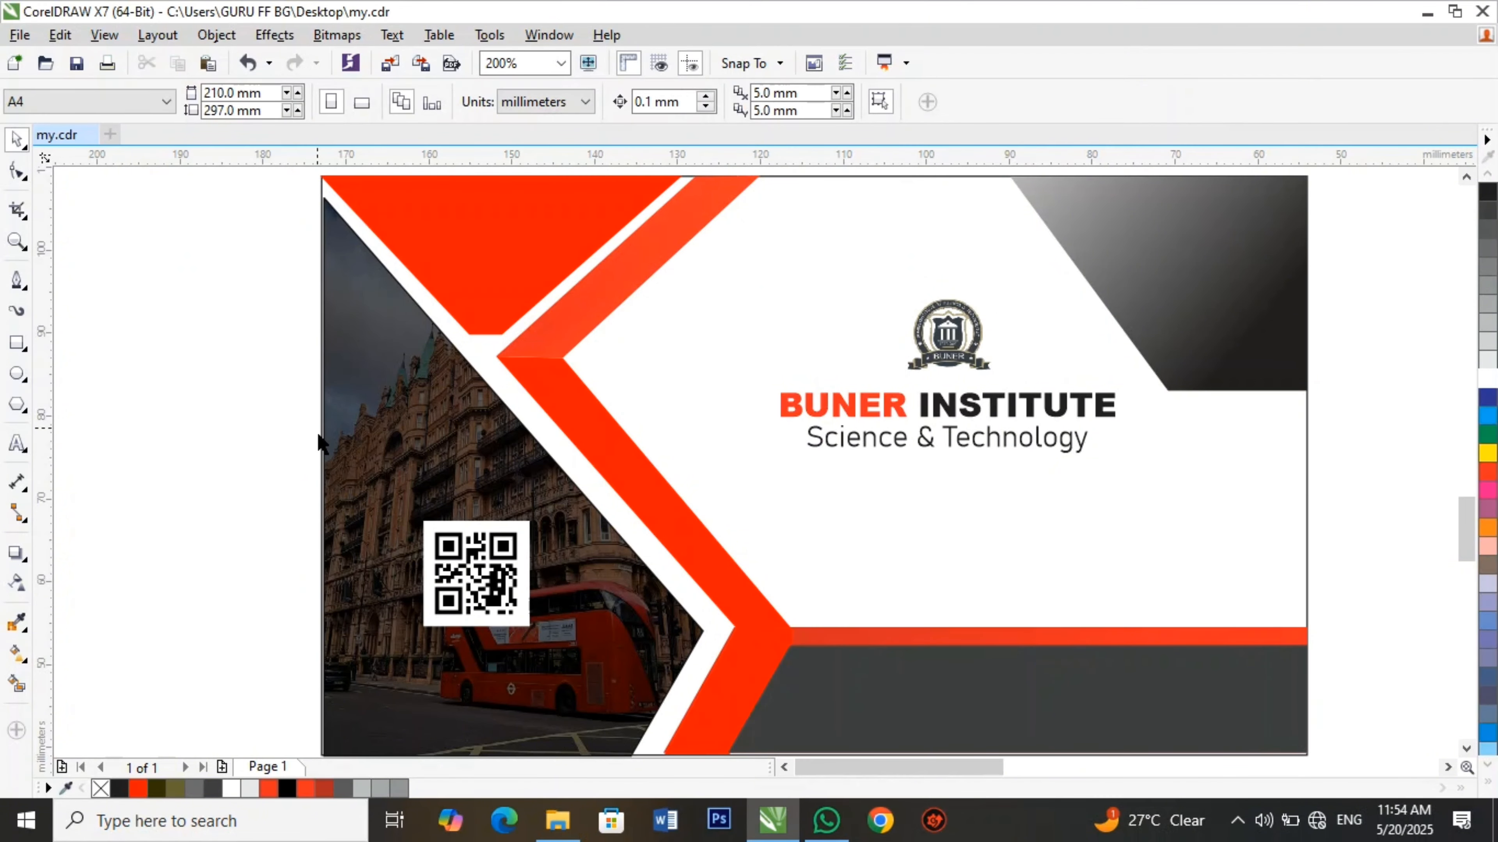
Send the upper card's white base rectangle to the back of the page.
{"action": "scroll", "coordinate": [325, 446], "scroll_direction": "down", "scroll_amount": 2}
{"action": "left_click", "coordinate": [461, 247]}
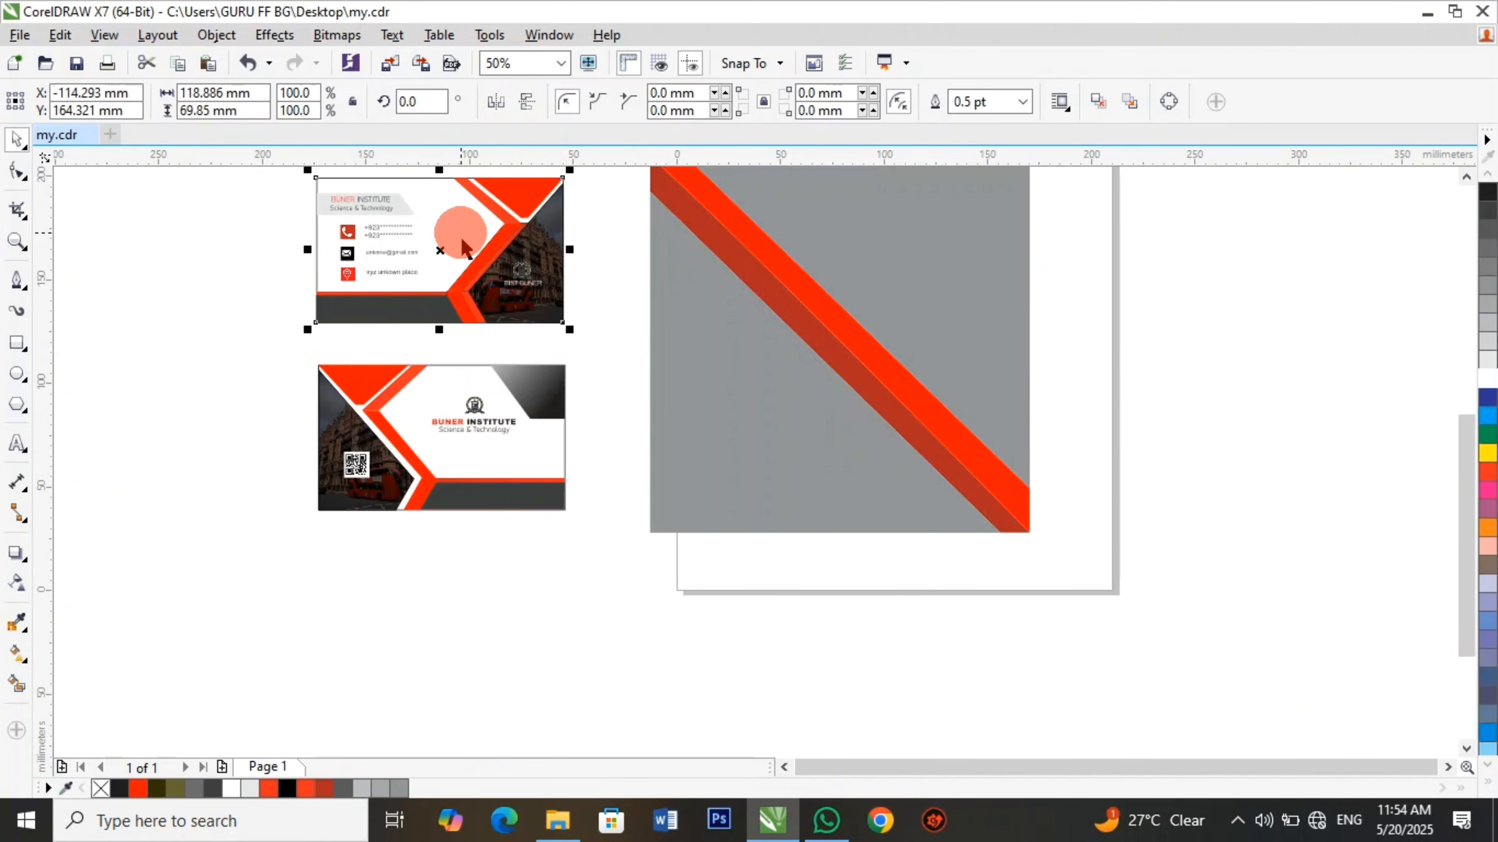
{"action": "right_click", "coordinate": [460, 231]}
{"action": "mouse_move", "coordinate": [562, 559]}
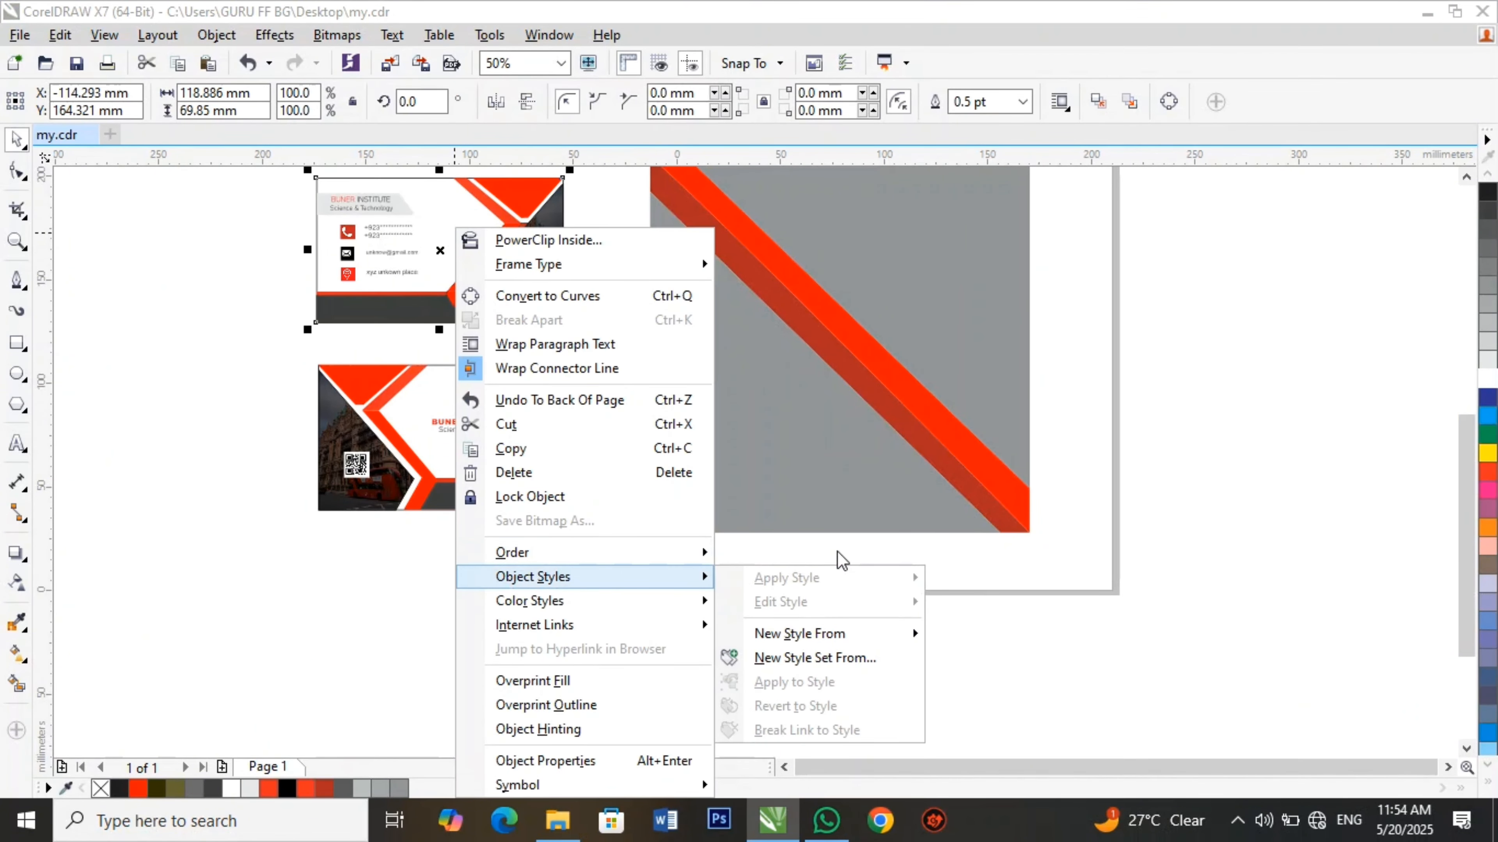
{"action": "left_click", "coordinate": [769, 577]}
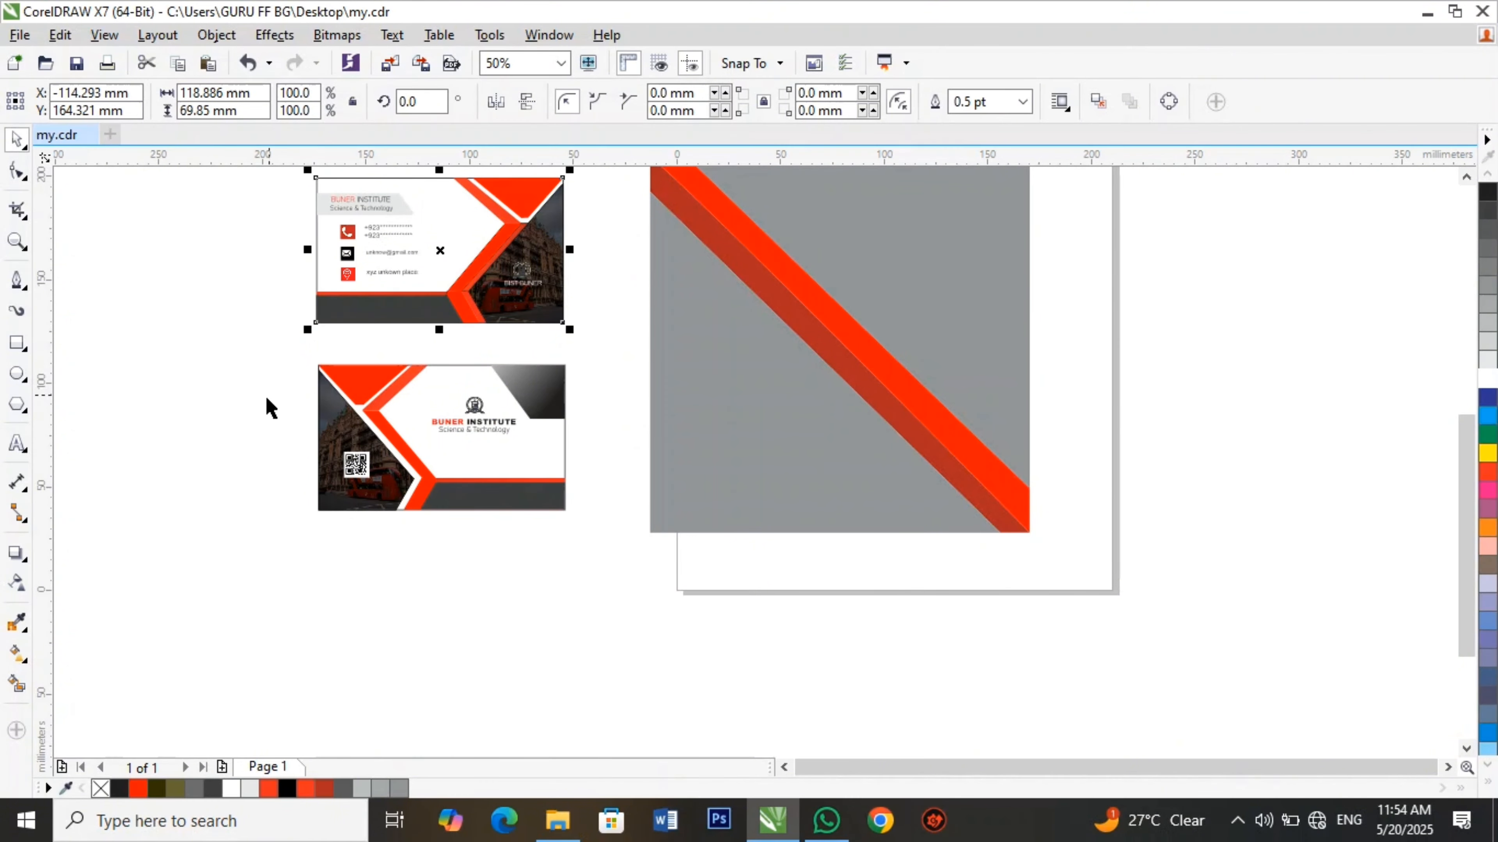
Group the two cards and place them over the middle of the diagonal-band background.
{"action": "left_click", "coordinate": [268, 274]}
{"action": "left_click_drag", "start_coordinate": [277, 186], "coordinate": [602, 559]}
{"action": "key", "text": "ctrl+g"}
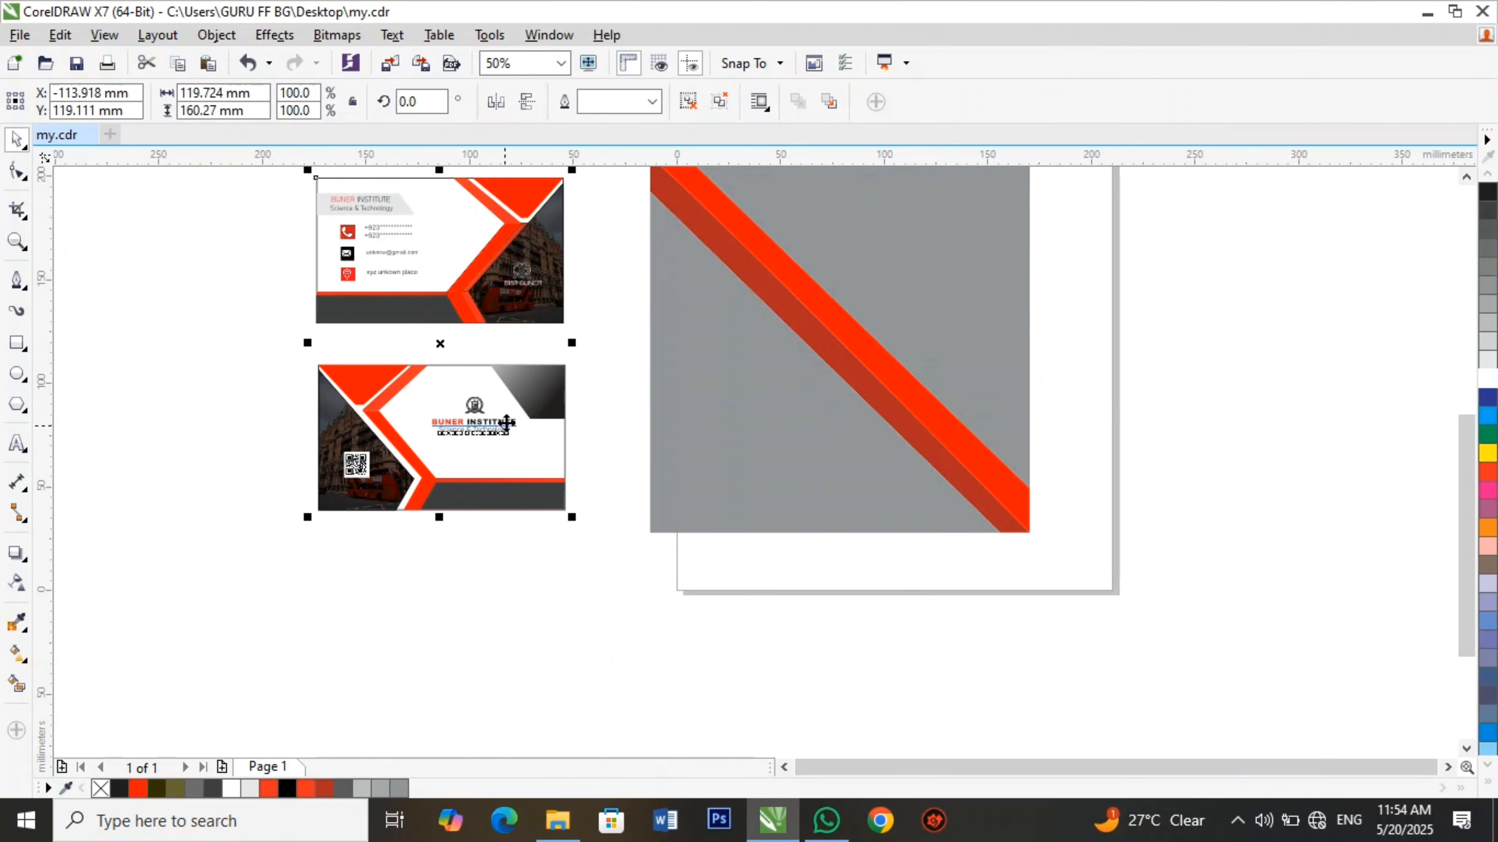
{"action": "left_click", "coordinate": [451, 344]}
{"action": "left_click", "coordinate": [610, 393]}
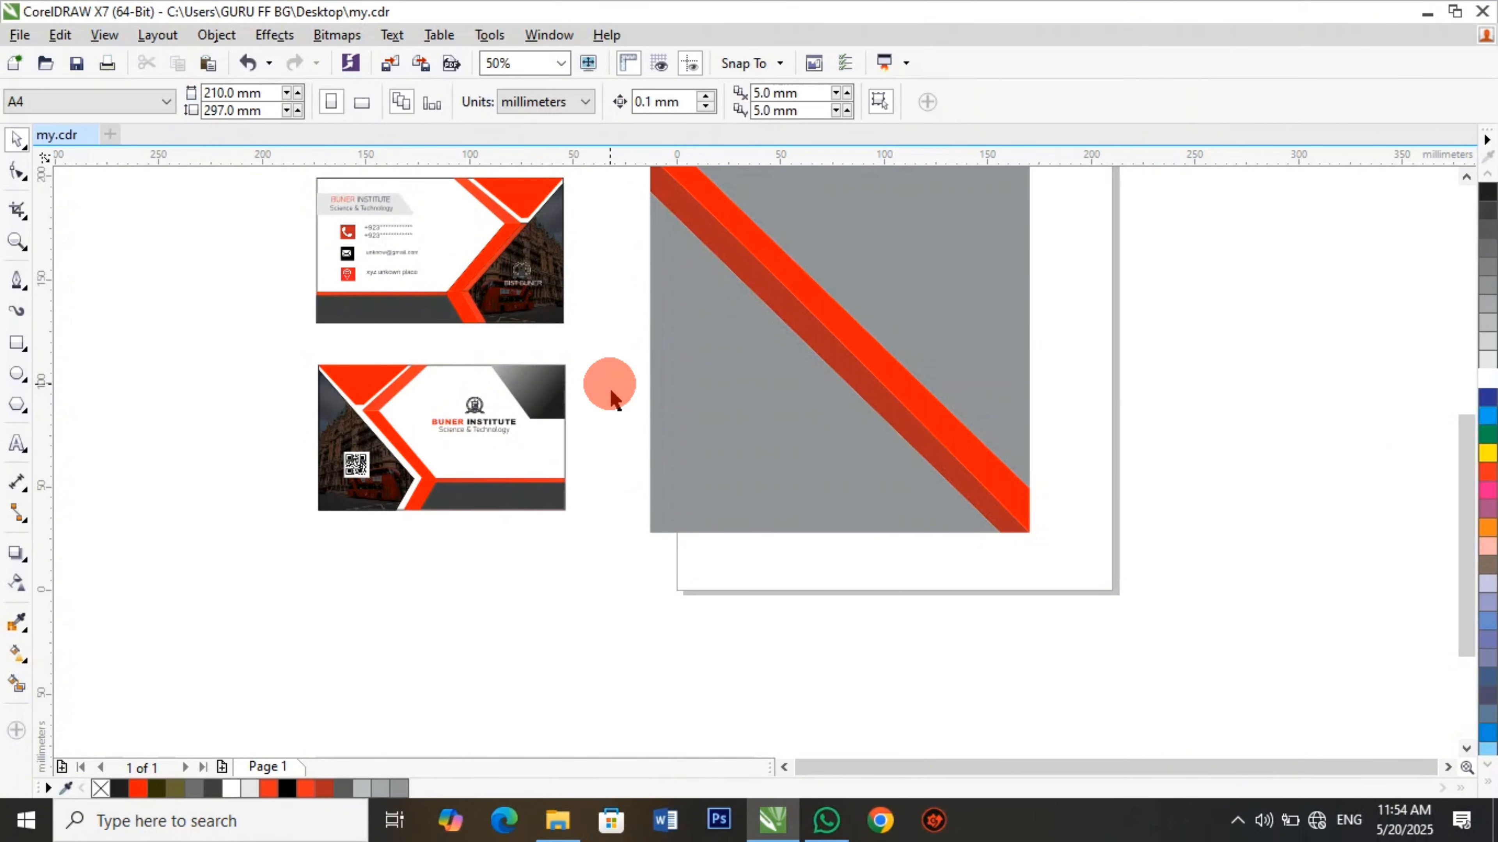
{"action": "scroll", "coordinate": [301, 334], "scroll_direction": "down", "scroll_amount": 2}
{"action": "scroll", "coordinate": [301, 334], "scroll_direction": "up", "scroll_amount": 2}
{"action": "left_click", "coordinate": [435, 318]}
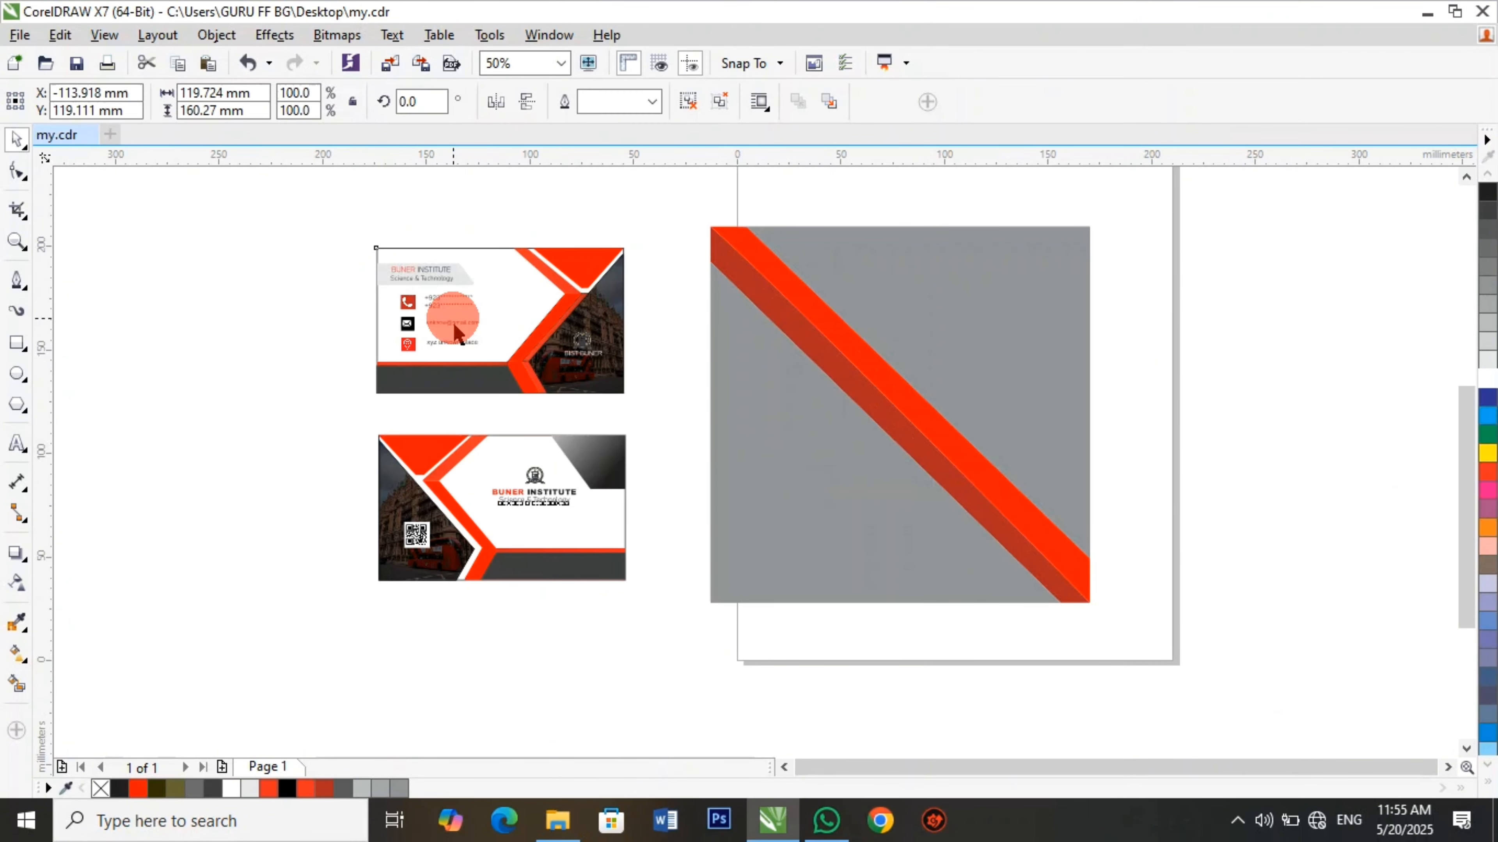
{"action": "left_click_drag", "start_coordinate": [518, 435], "coordinate": [910, 434]}
{"action": "left_click", "coordinate": [485, 425]}
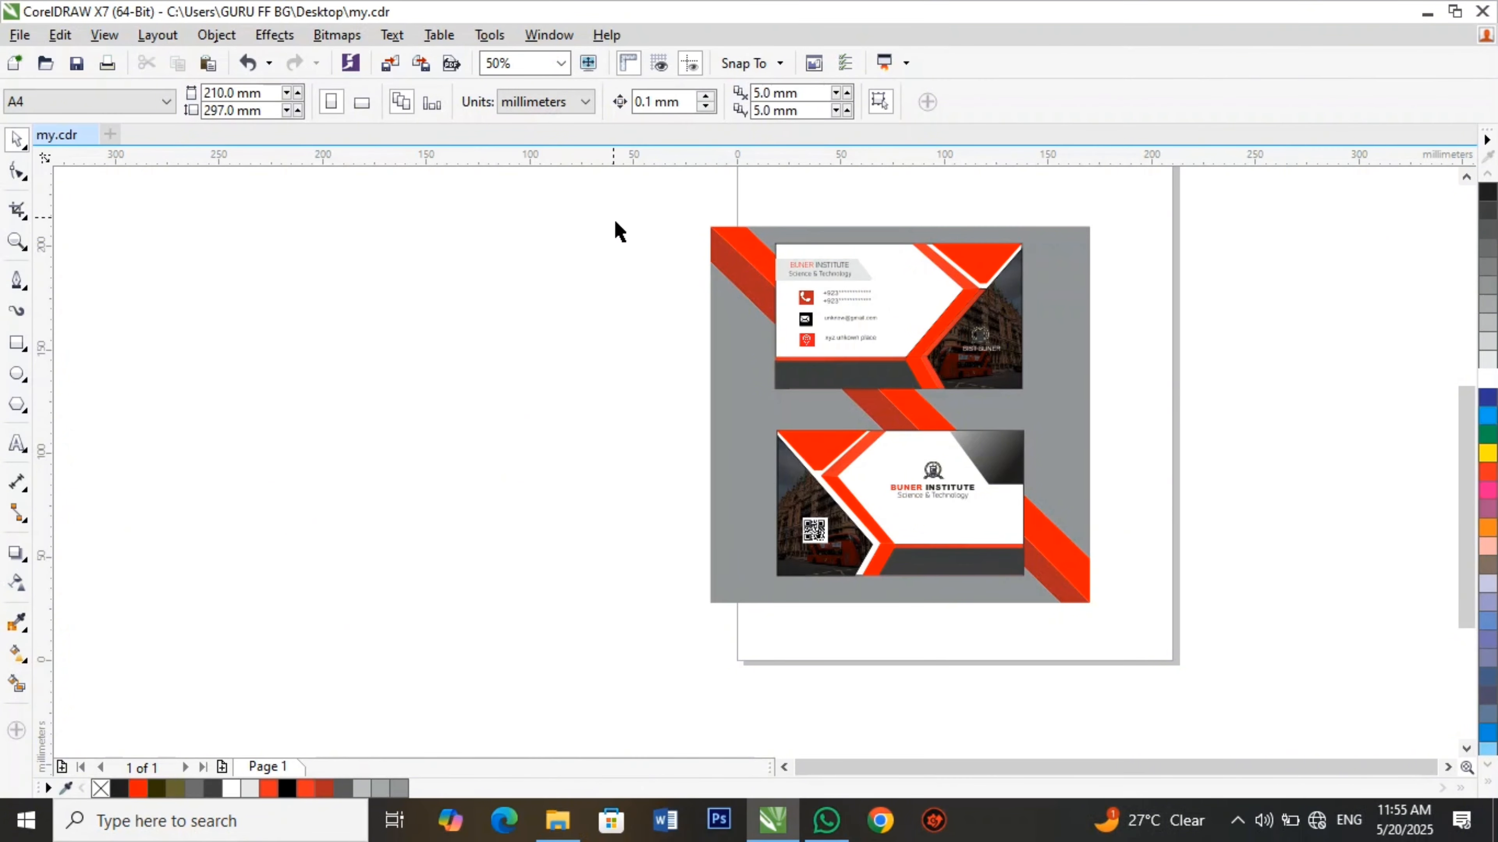
Export the cards with their background to the Desktop as a JPG bitmap named my.
{"action": "left_click_drag", "start_coordinate": [658, 180], "coordinate": [1167, 673]}
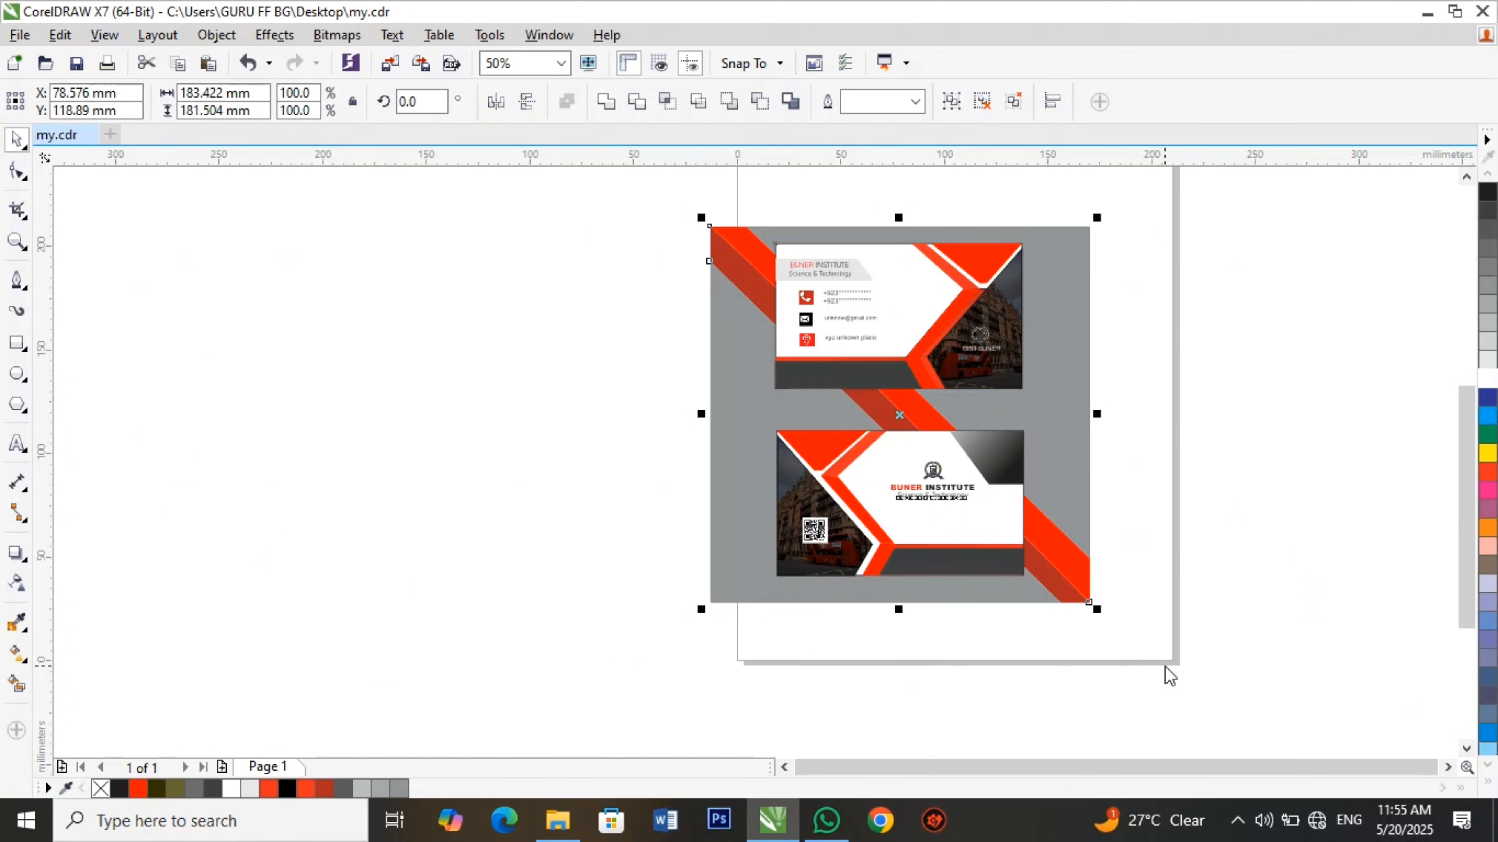
{"action": "key", "text": "ctrl+e"}
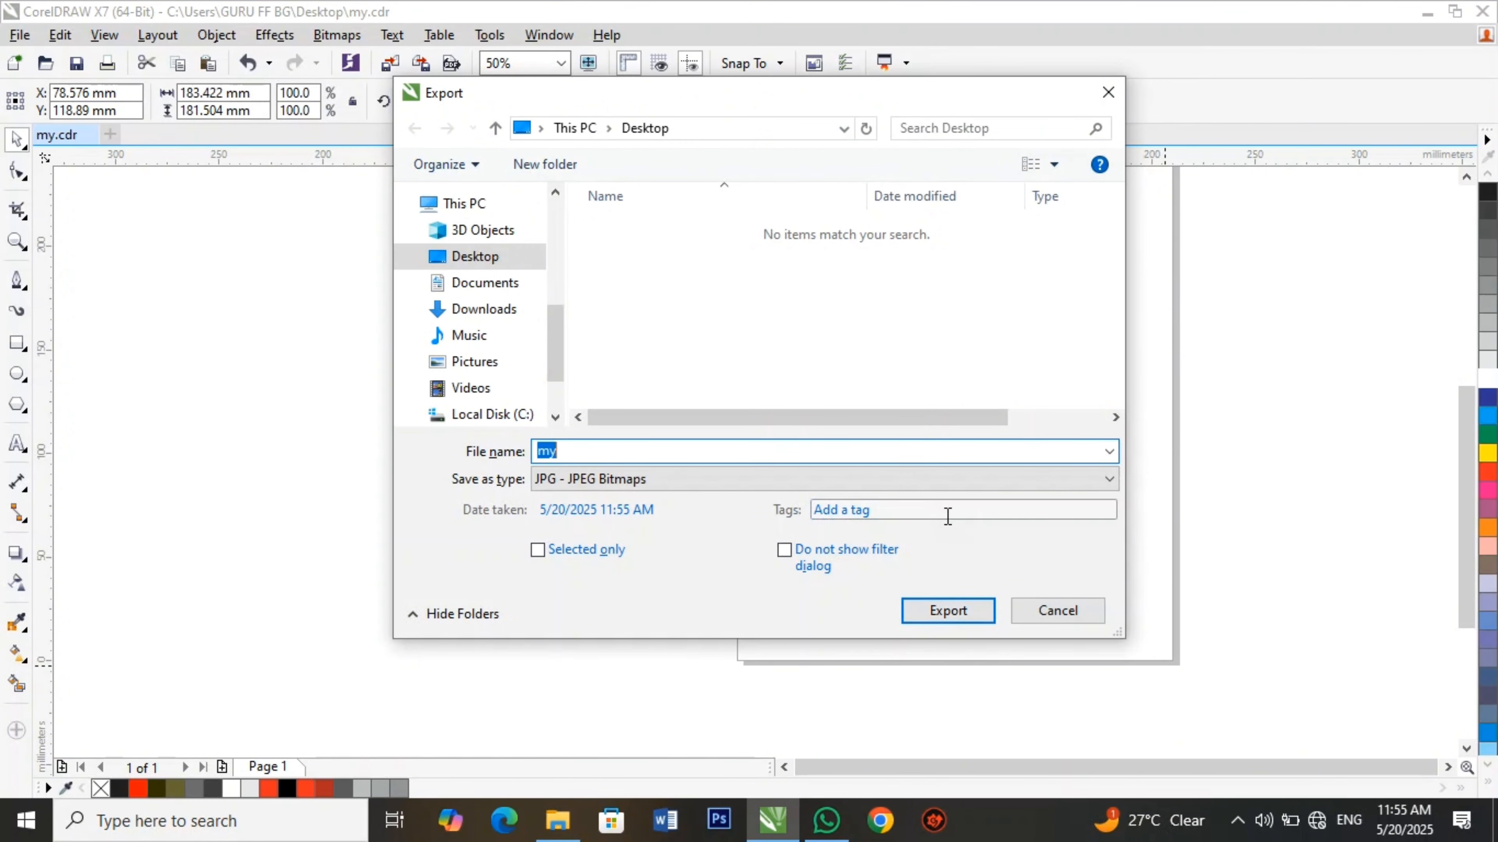
{"action": "left_click", "coordinate": [926, 477]}
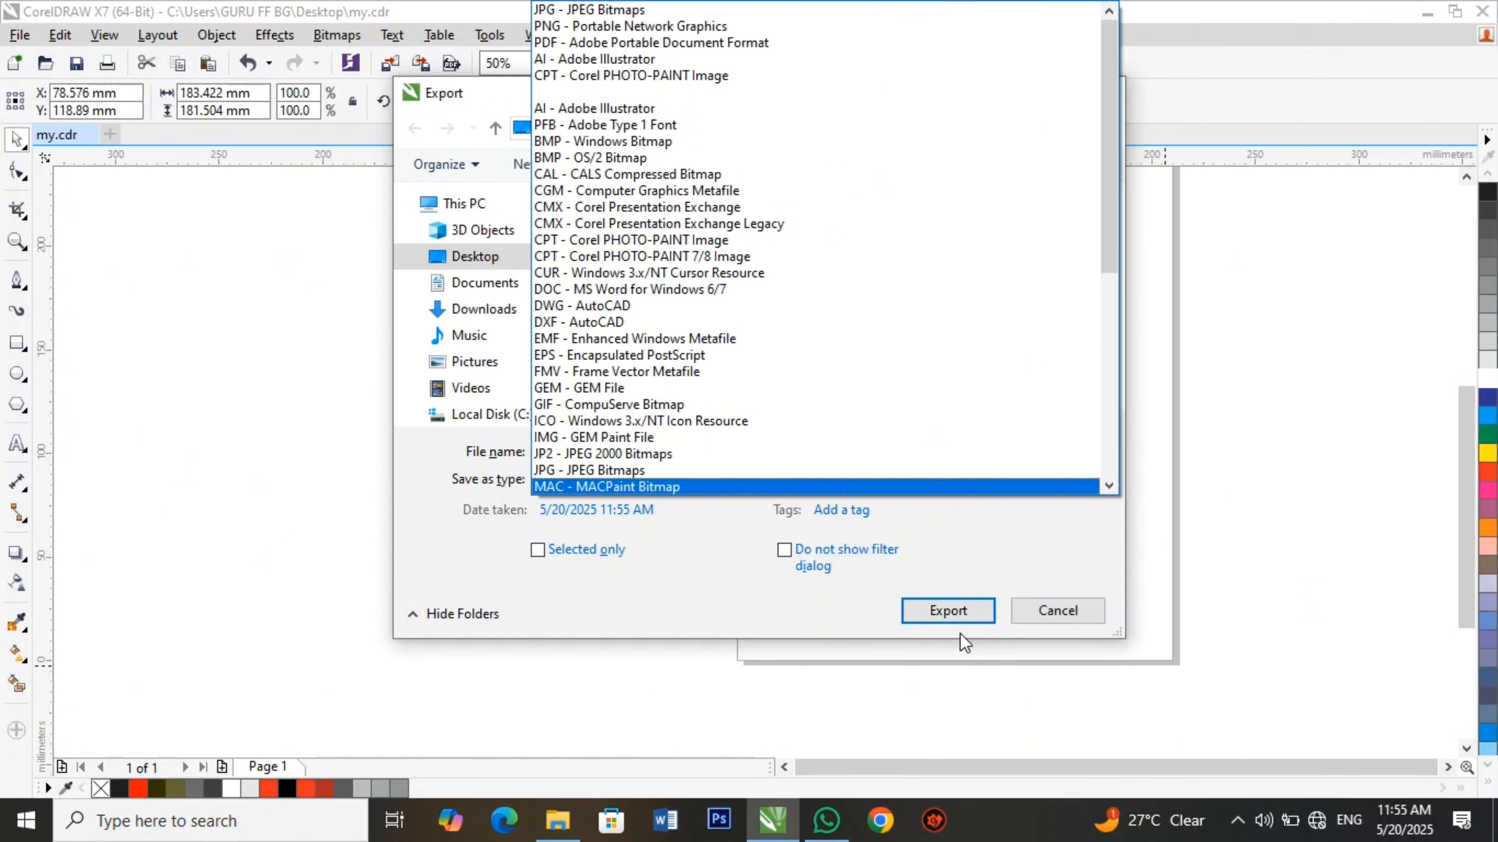
{"action": "left_click", "coordinate": [951, 617]}
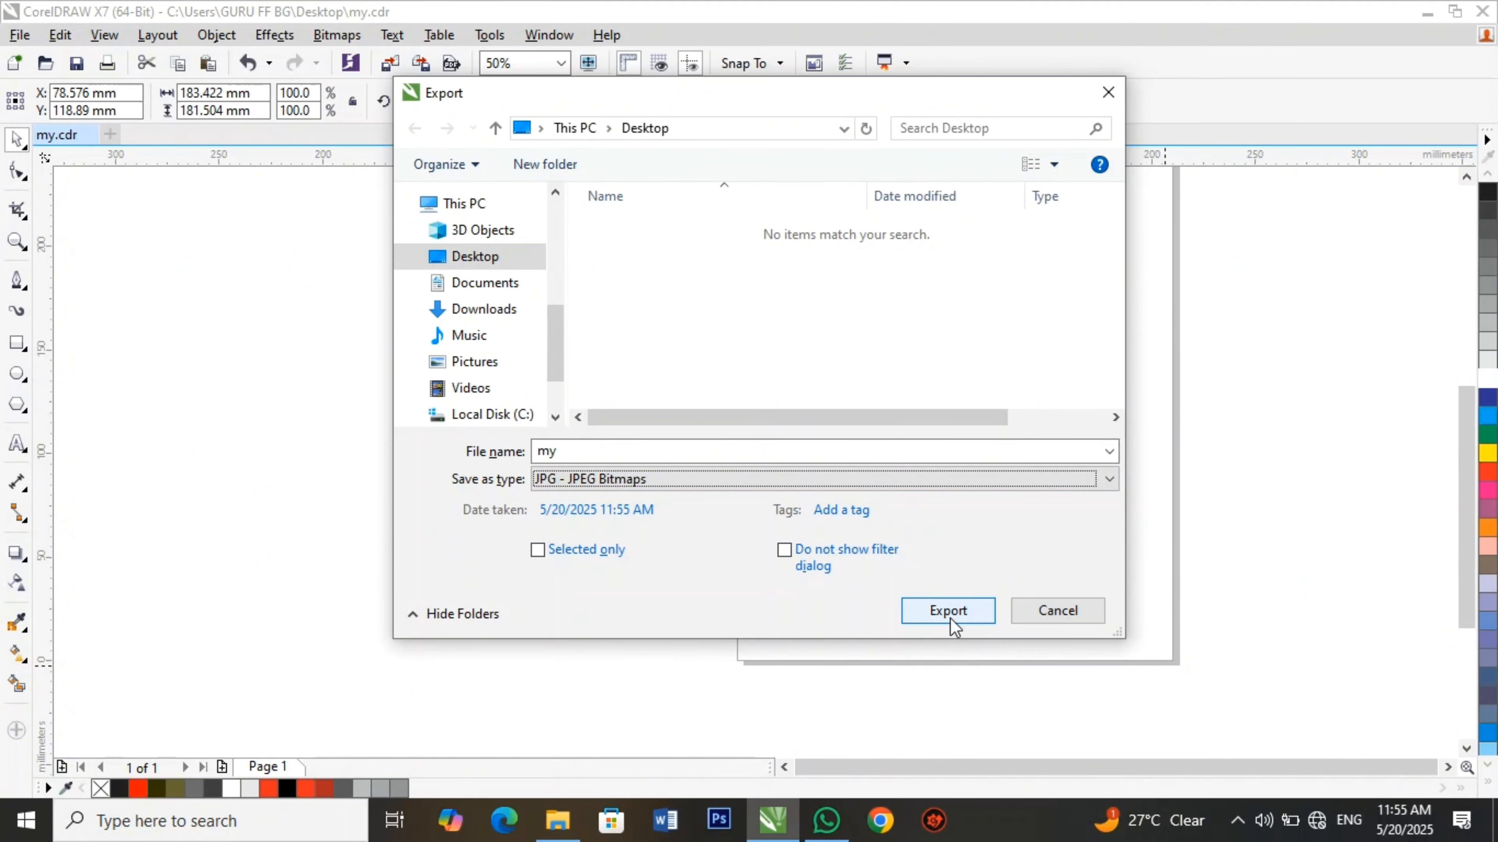
{"action": "left_click", "coordinate": [951, 618]}
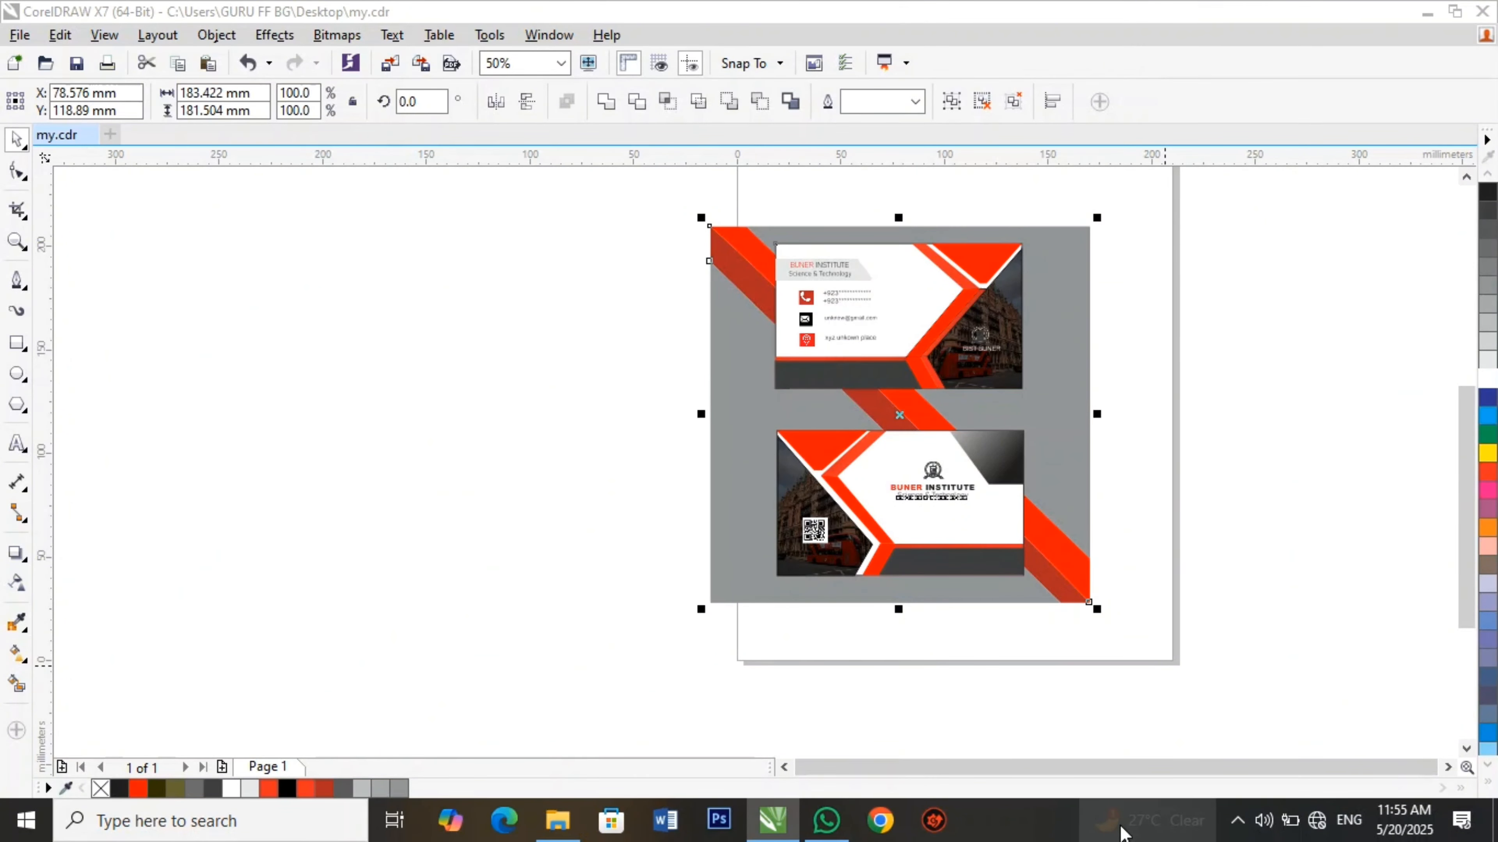
{"action": "left_click", "coordinate": [1237, 820]}
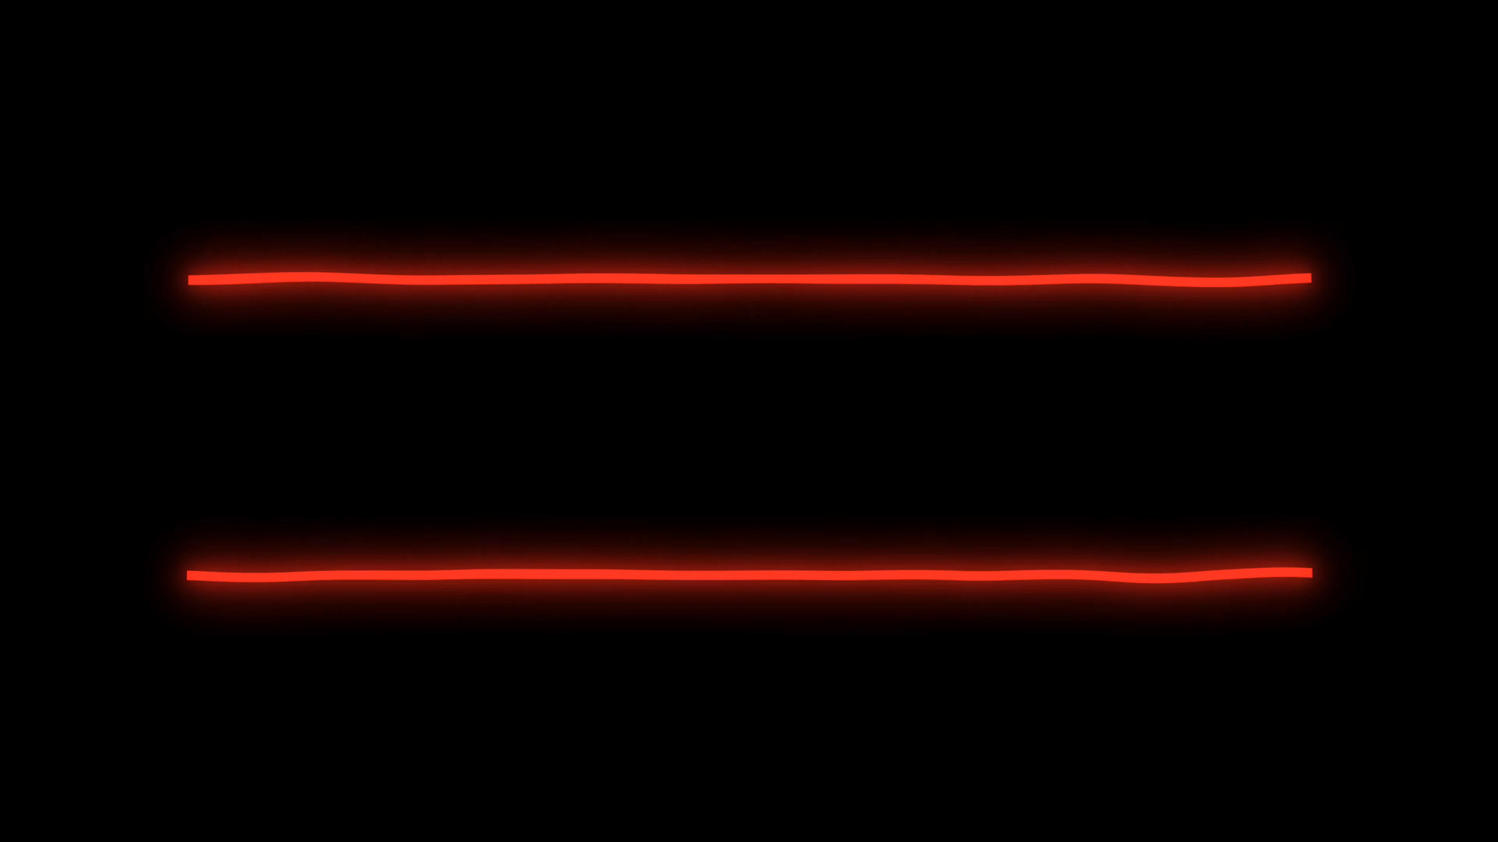